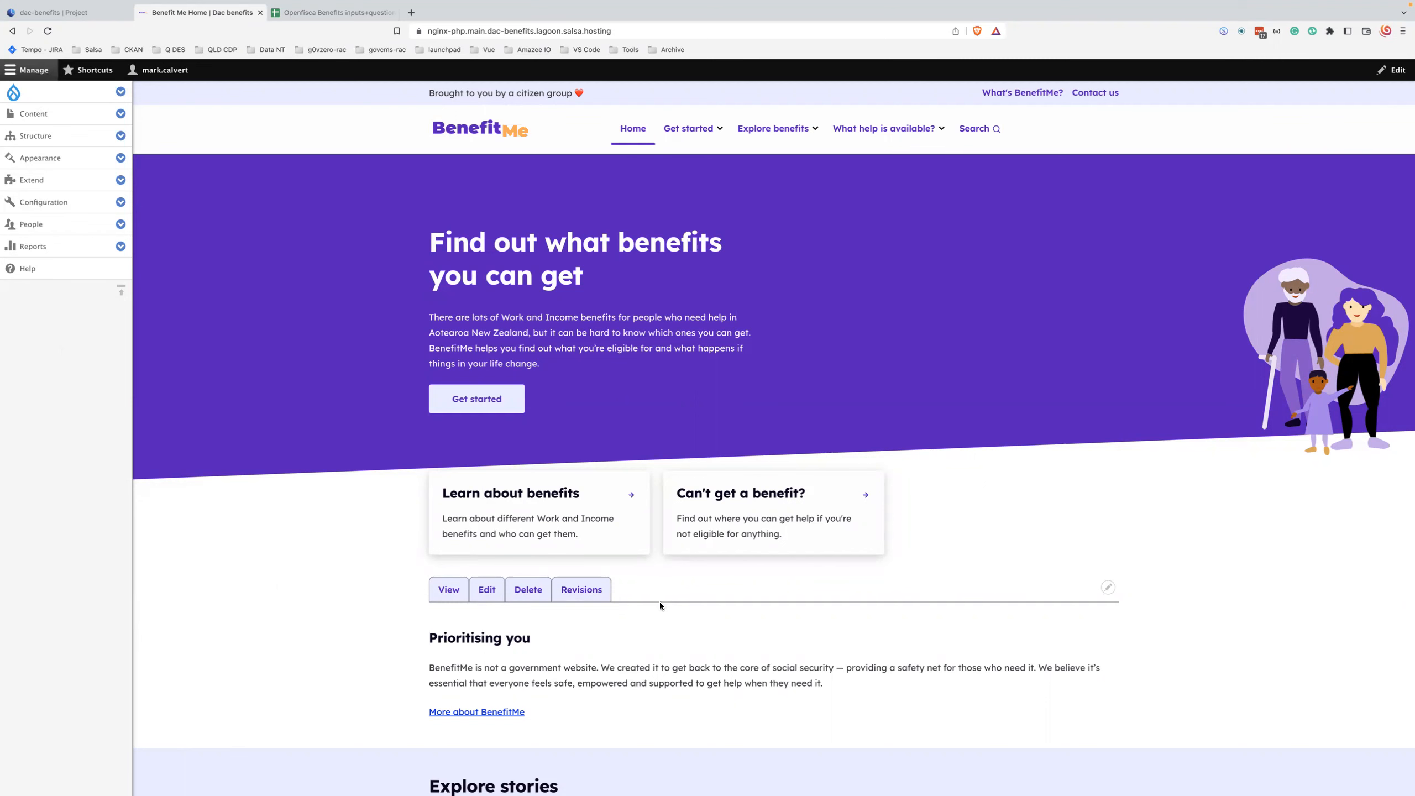
Step: Open the My story webform from the site's list of webforms
{"action": "scroll", "coordinate": [471, 628], "scroll_direction": "down", "scroll_amount": 1}
{"action": "scroll", "coordinate": [471, 628], "scroll_direction": "up", "scroll_amount": 1}
{"action": "left_click", "coordinate": [37, 77]}
{"action": "left_click", "coordinate": [37, 76]}
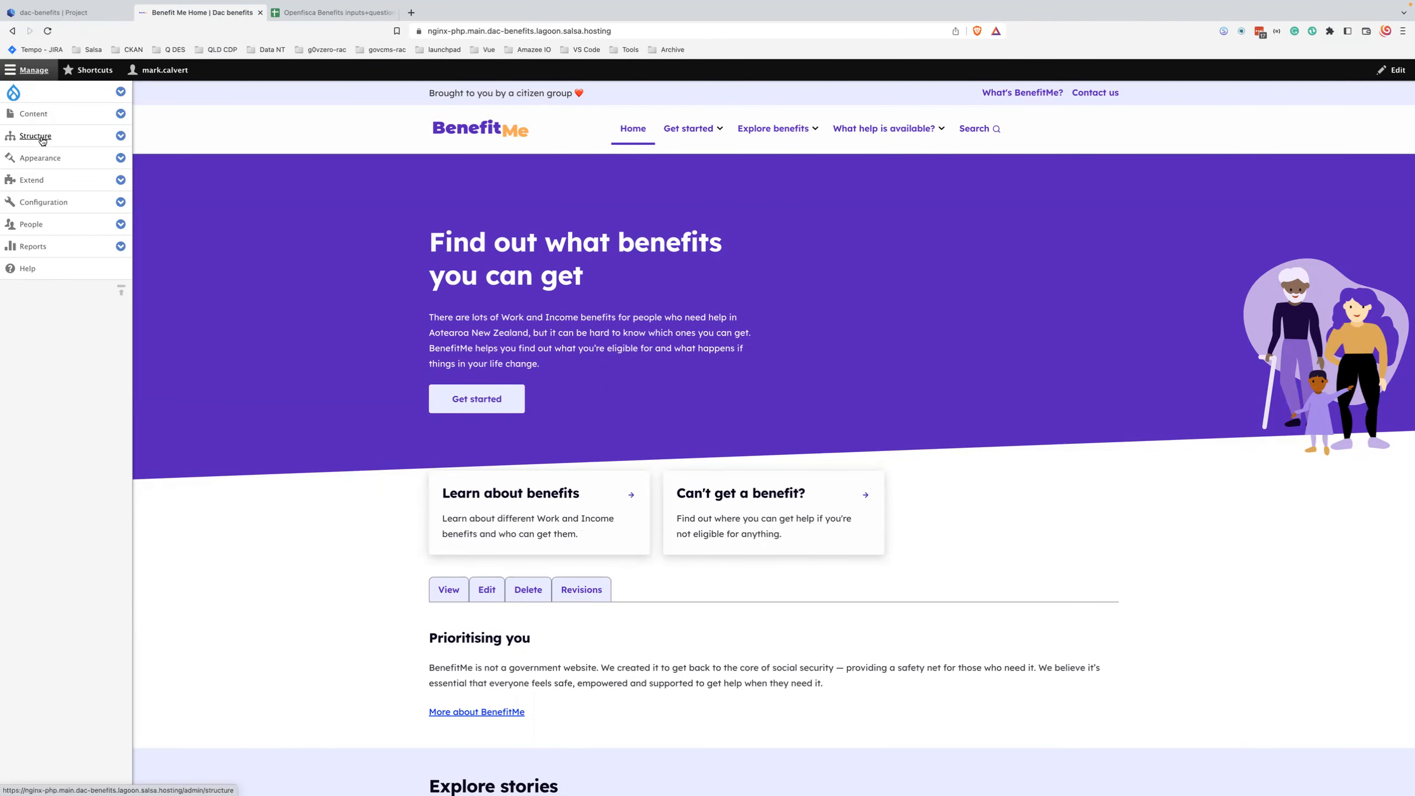
{"action": "left_click", "coordinate": [83, 141]}
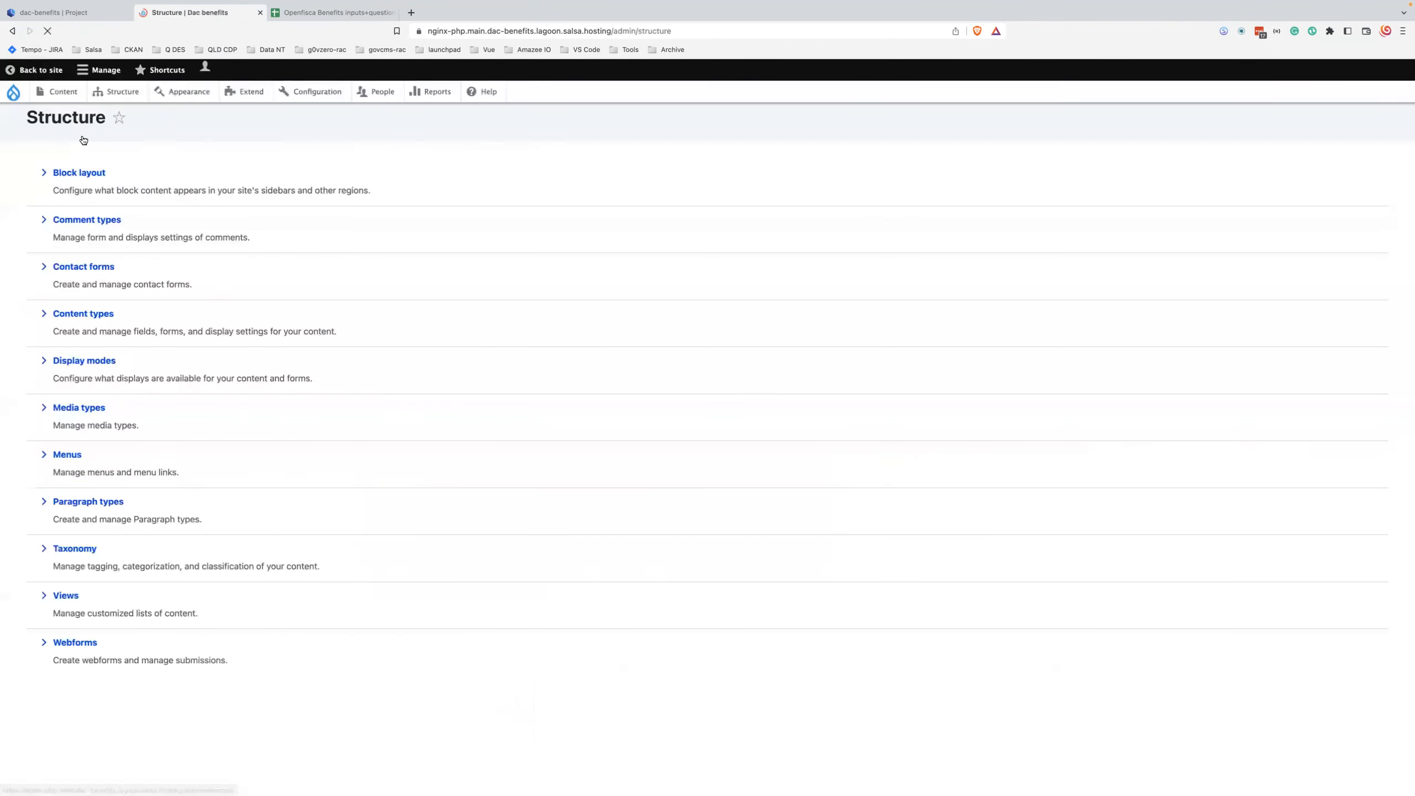
{"action": "left_click", "coordinate": [217, 646]}
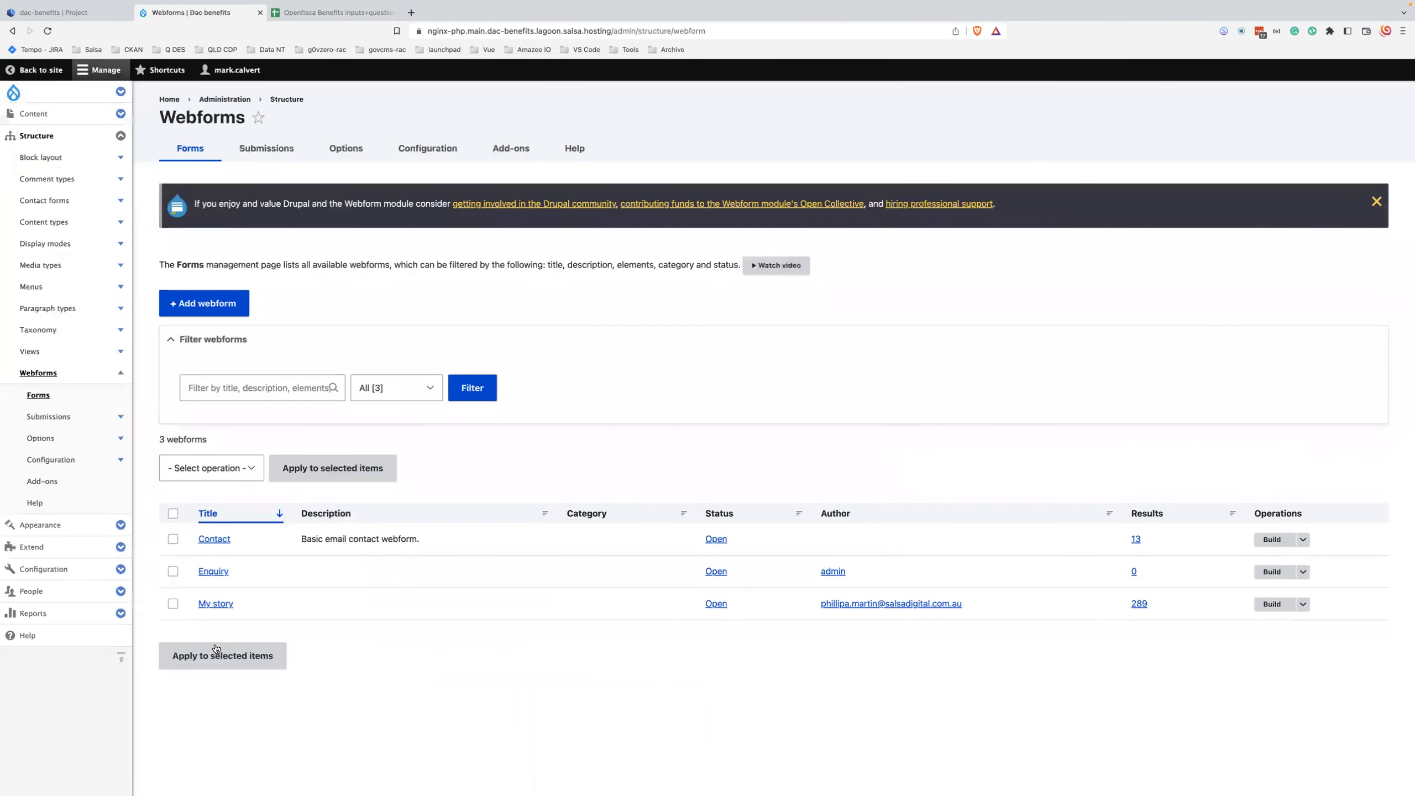
{"action": "left_click", "coordinate": [222, 603]}
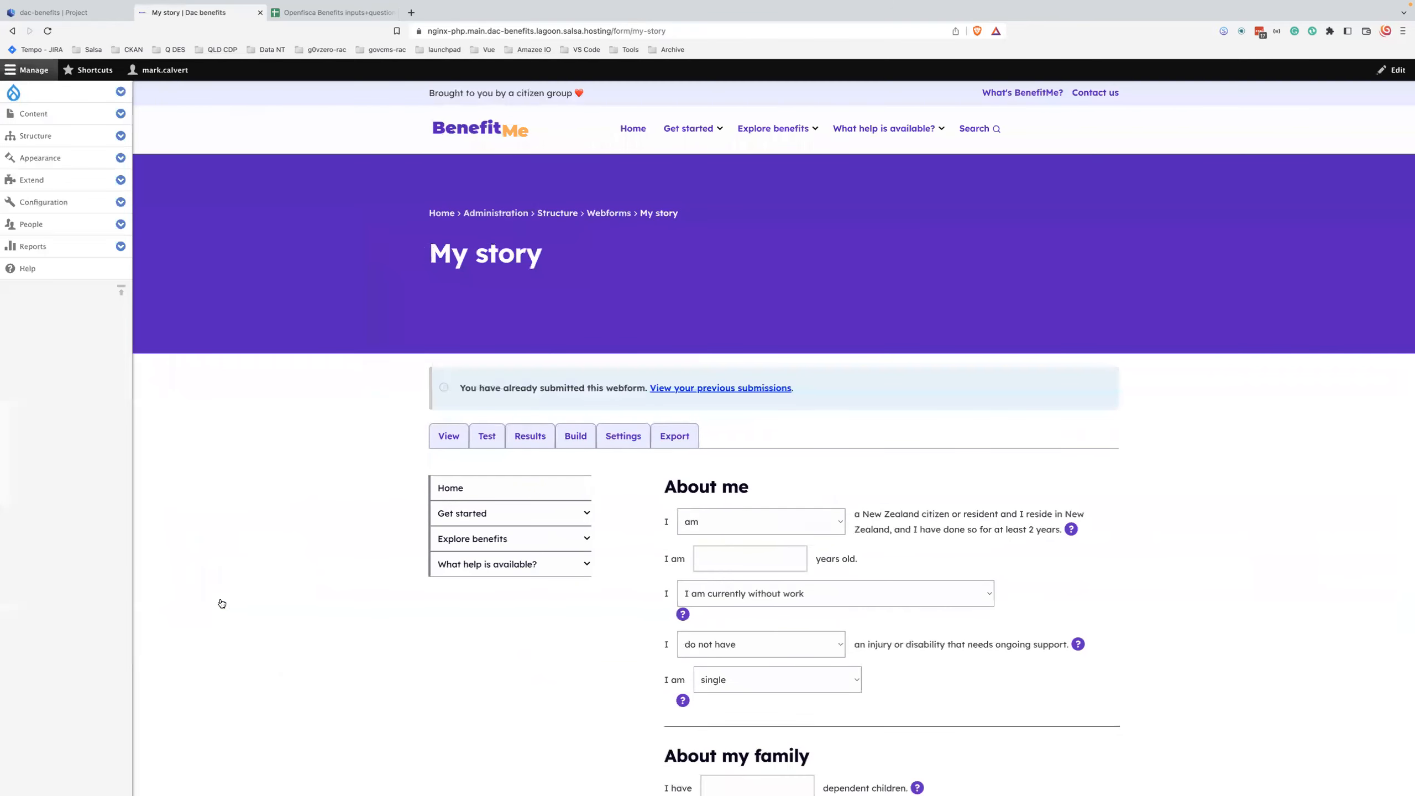
Step: Look through the My story form's questions and open its list of form elements for building
{"action": "scroll", "coordinate": [221, 604], "scroll_direction": "down", "scroll_amount": 2}
{"action": "scroll", "coordinate": [221, 603], "scroll_direction": "down", "scroll_amount": 2}
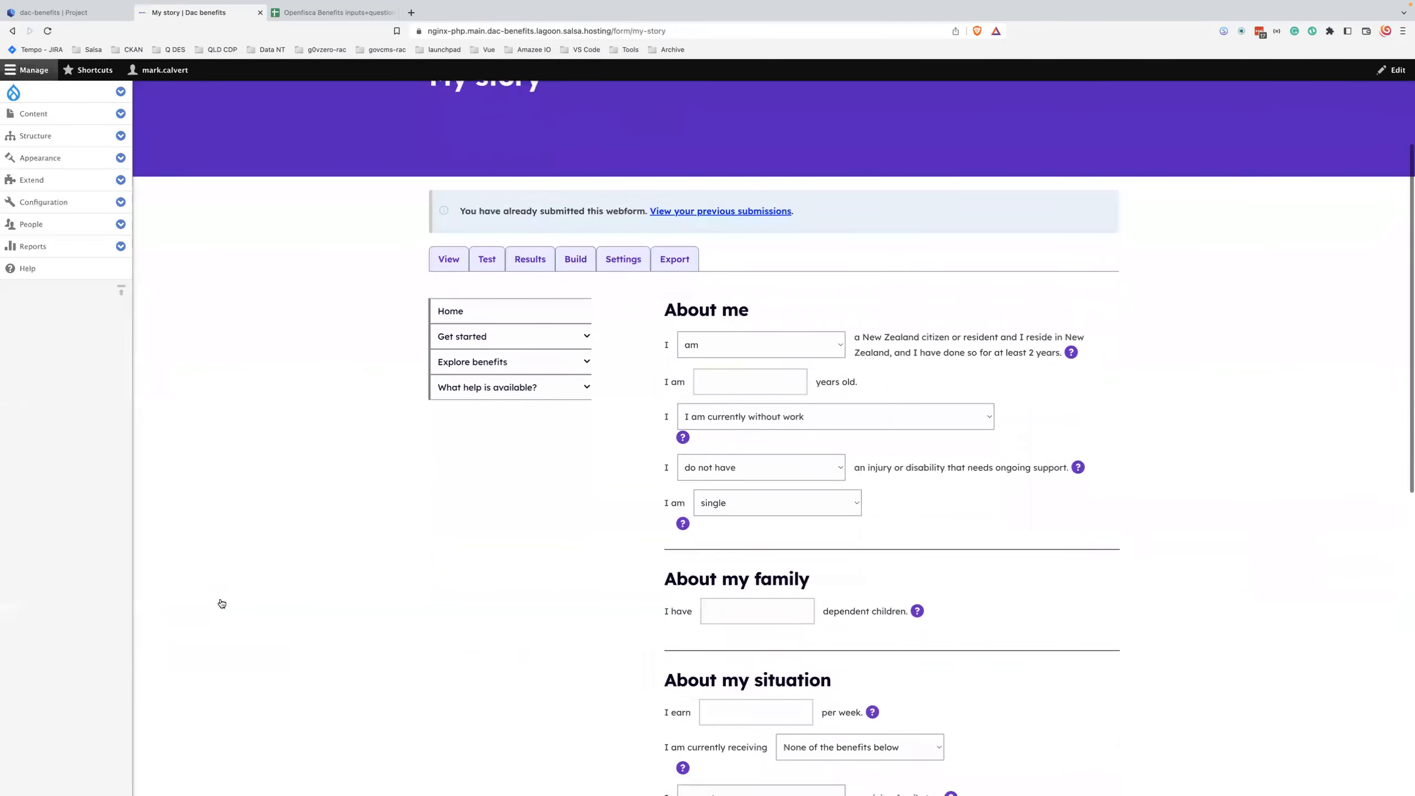
{"action": "scroll", "coordinate": [234, 601], "scroll_direction": "down", "scroll_amount": 1}
{"action": "scroll", "coordinate": [409, 606], "scroll_direction": "down", "scroll_amount": 1}
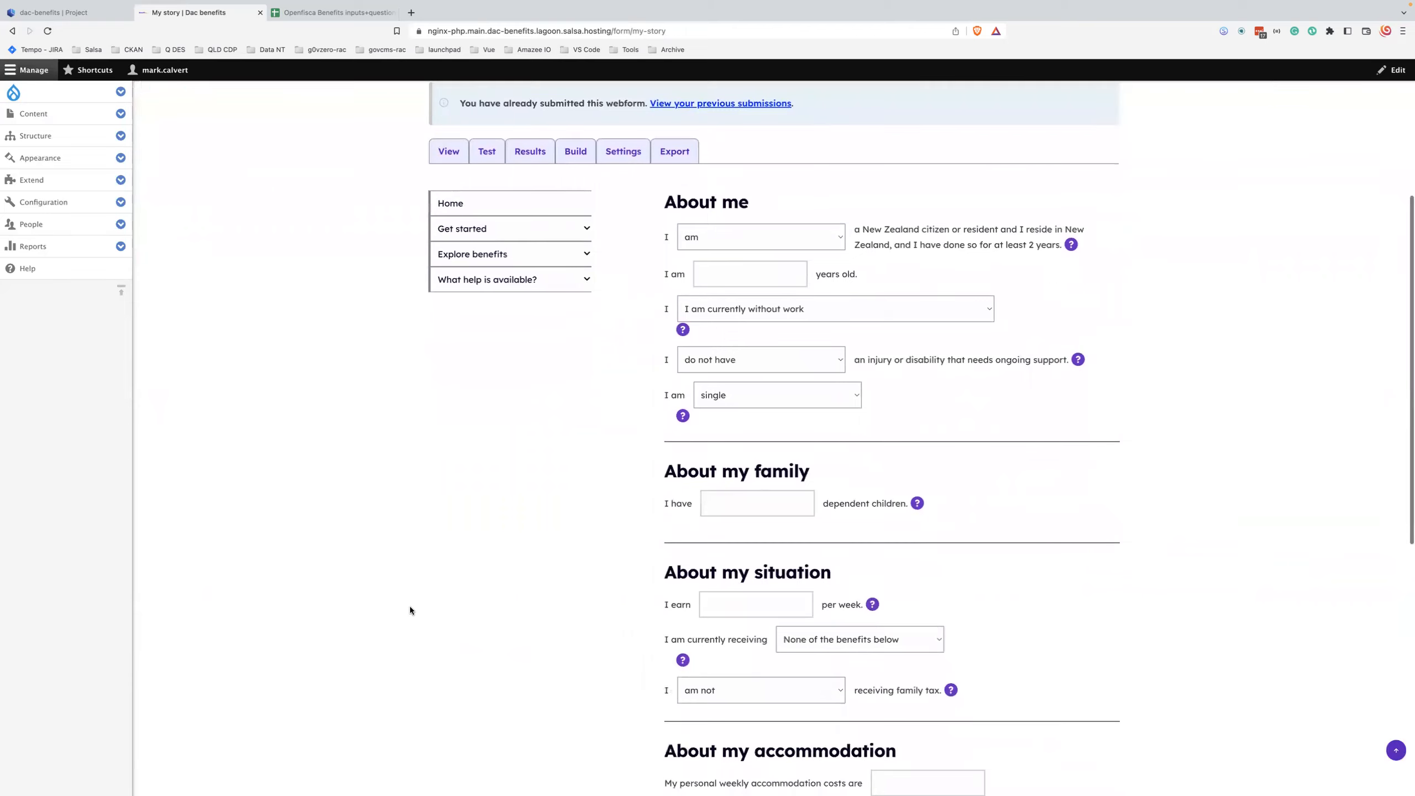
{"action": "scroll", "coordinate": [409, 605], "scroll_direction": "up", "scroll_amount": 3}
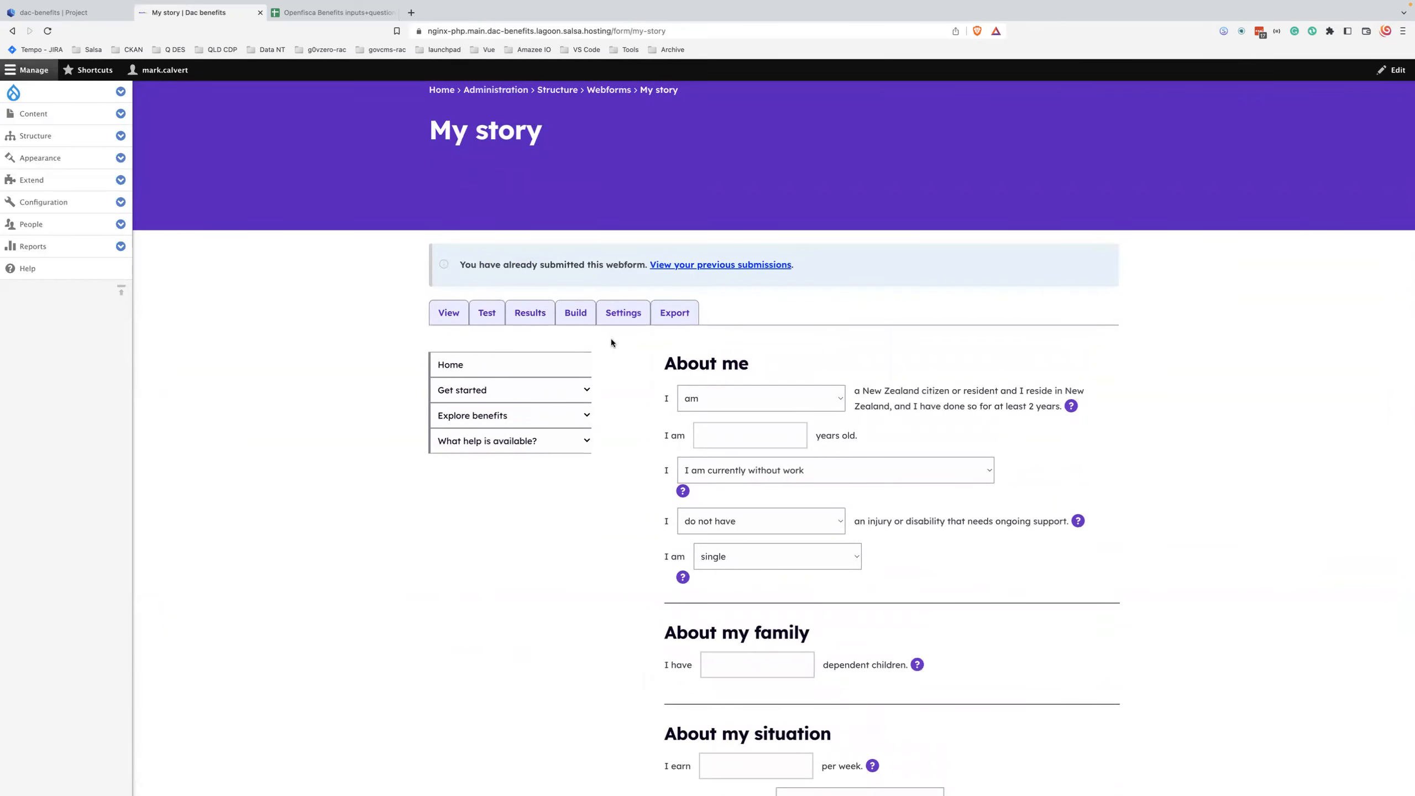
{"action": "left_click", "coordinate": [576, 315]}
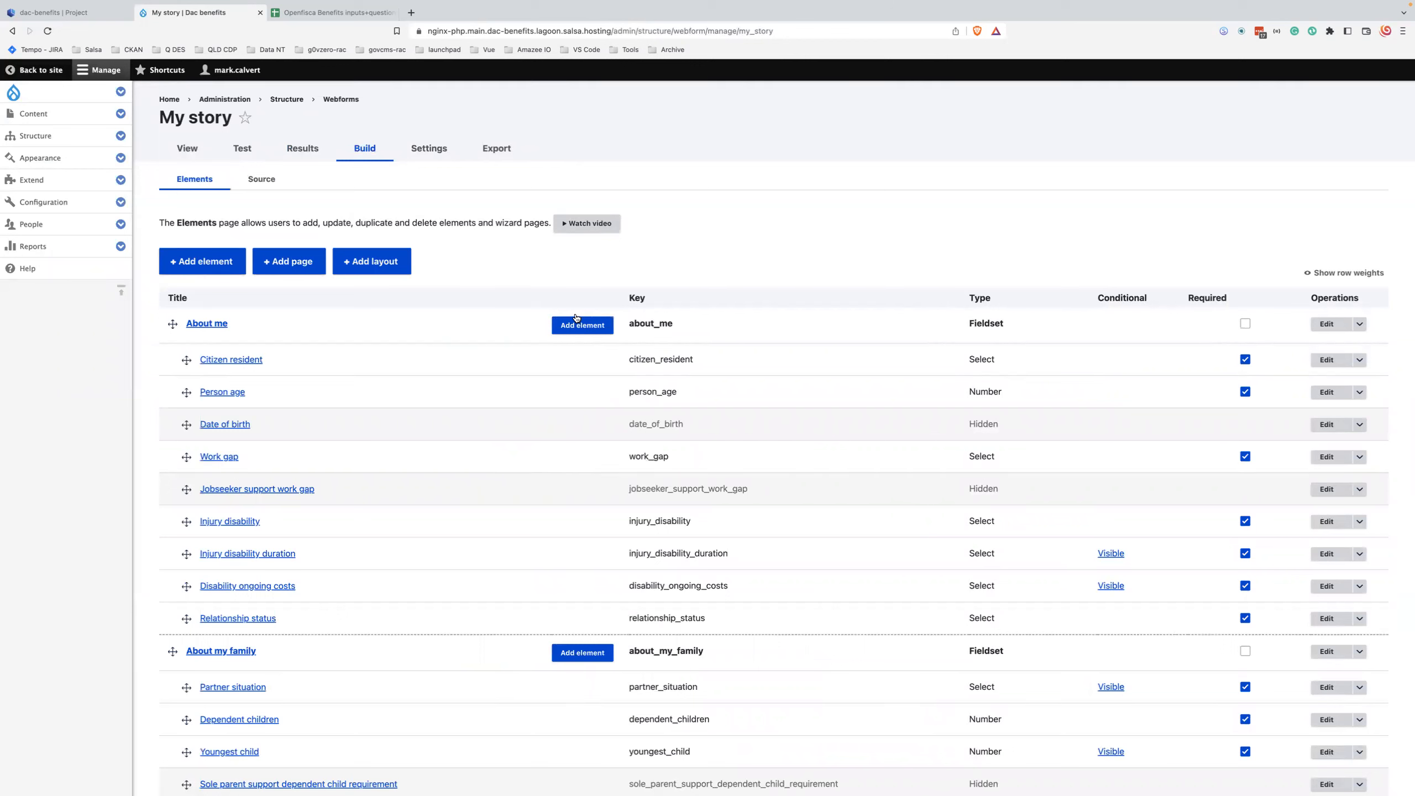
Step: Return to the webforms list and open the My story form for building from there
{"action": "left_click", "coordinate": [103, 137]}
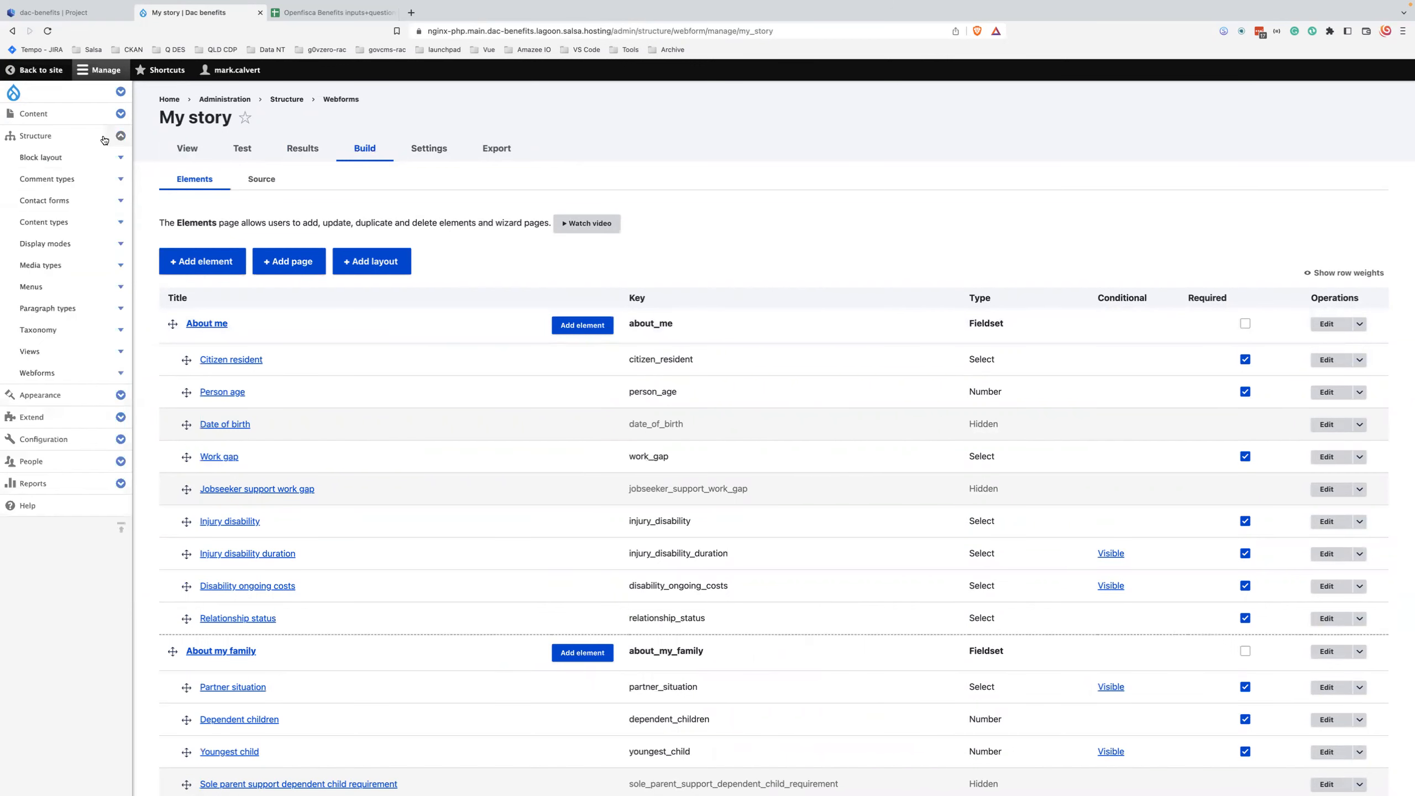
{"action": "left_click", "coordinate": [114, 373]}
{"action": "left_click", "coordinate": [53, 397]}
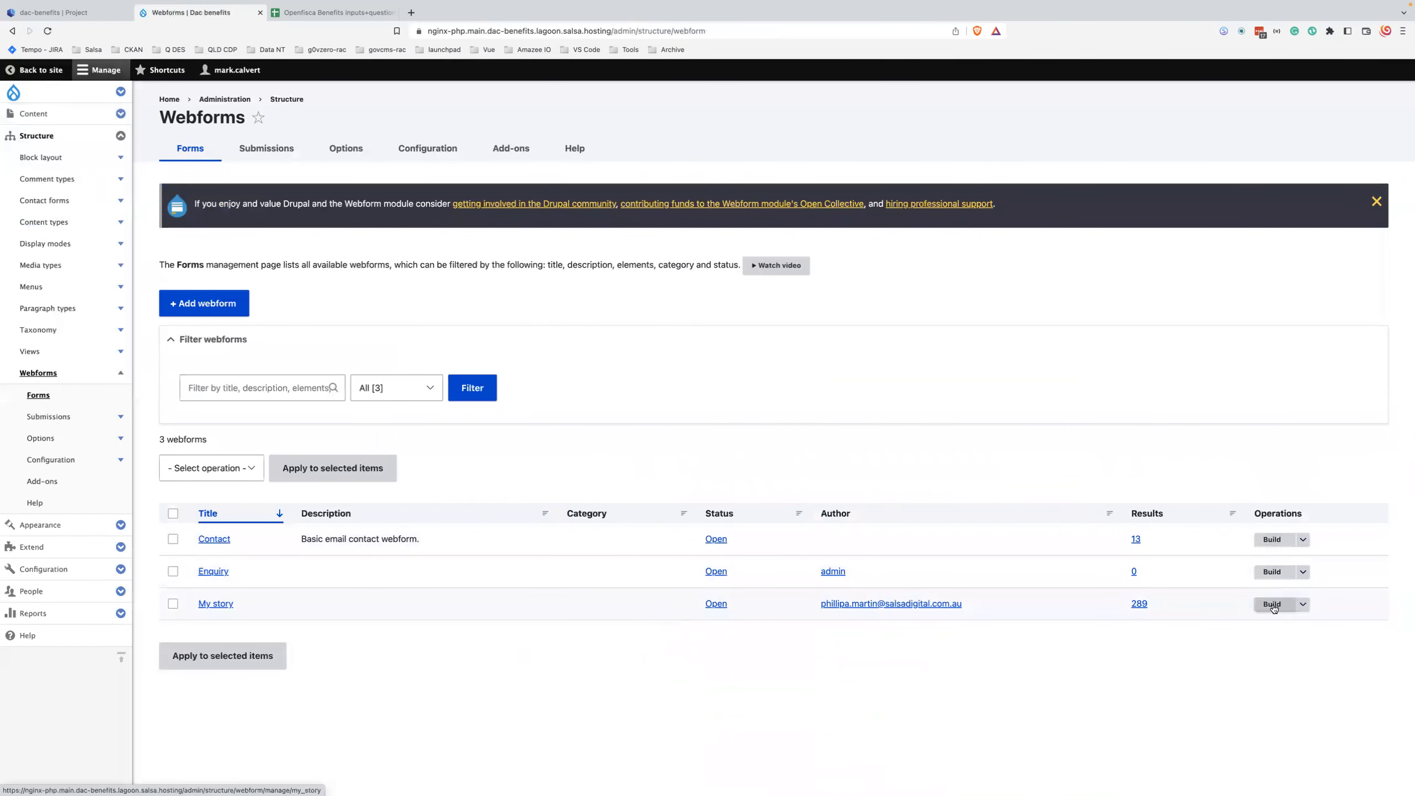
{"action": "left_click", "coordinate": [1272, 604]}
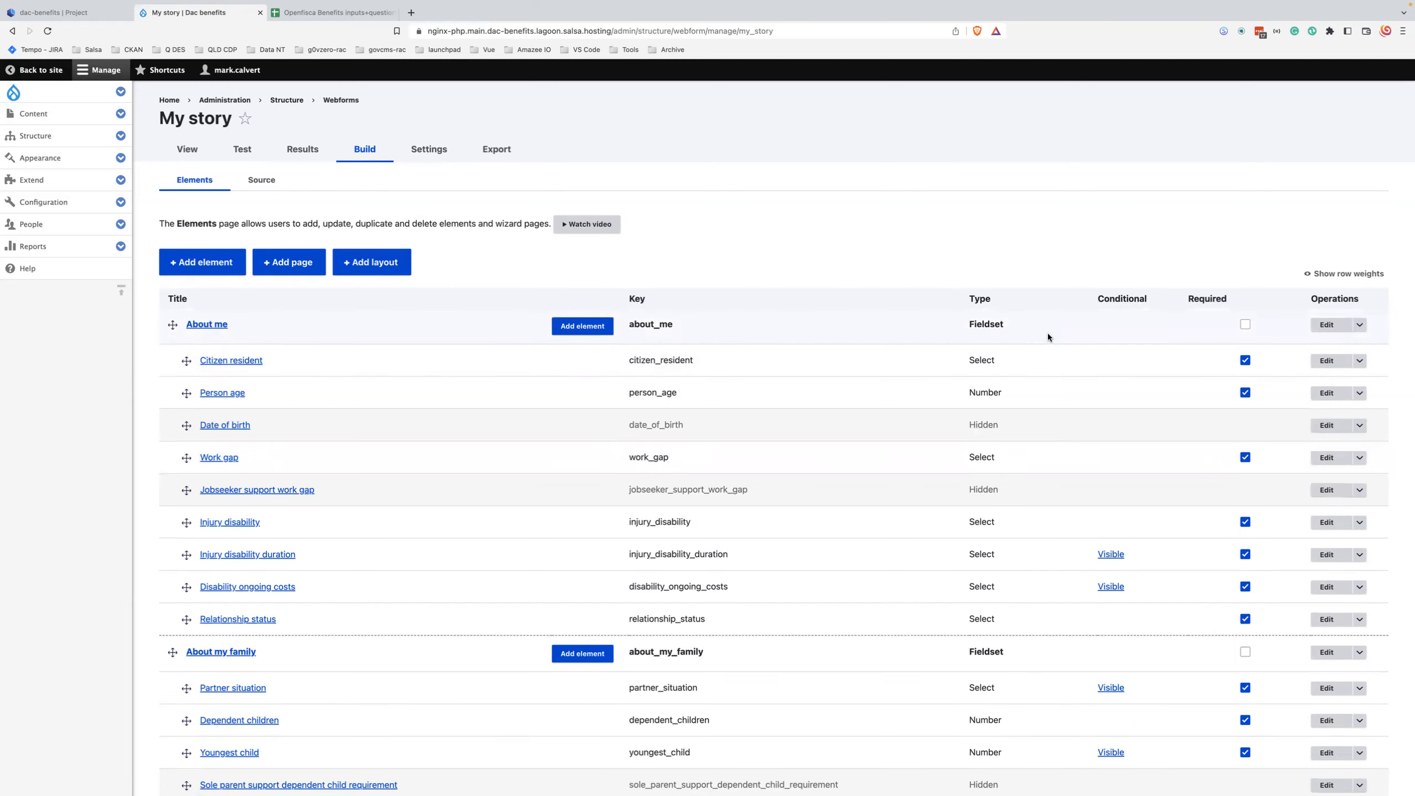
Step: Open the Citizen resident element for editing and check its title
{"action": "left_click", "coordinate": [1328, 359]}
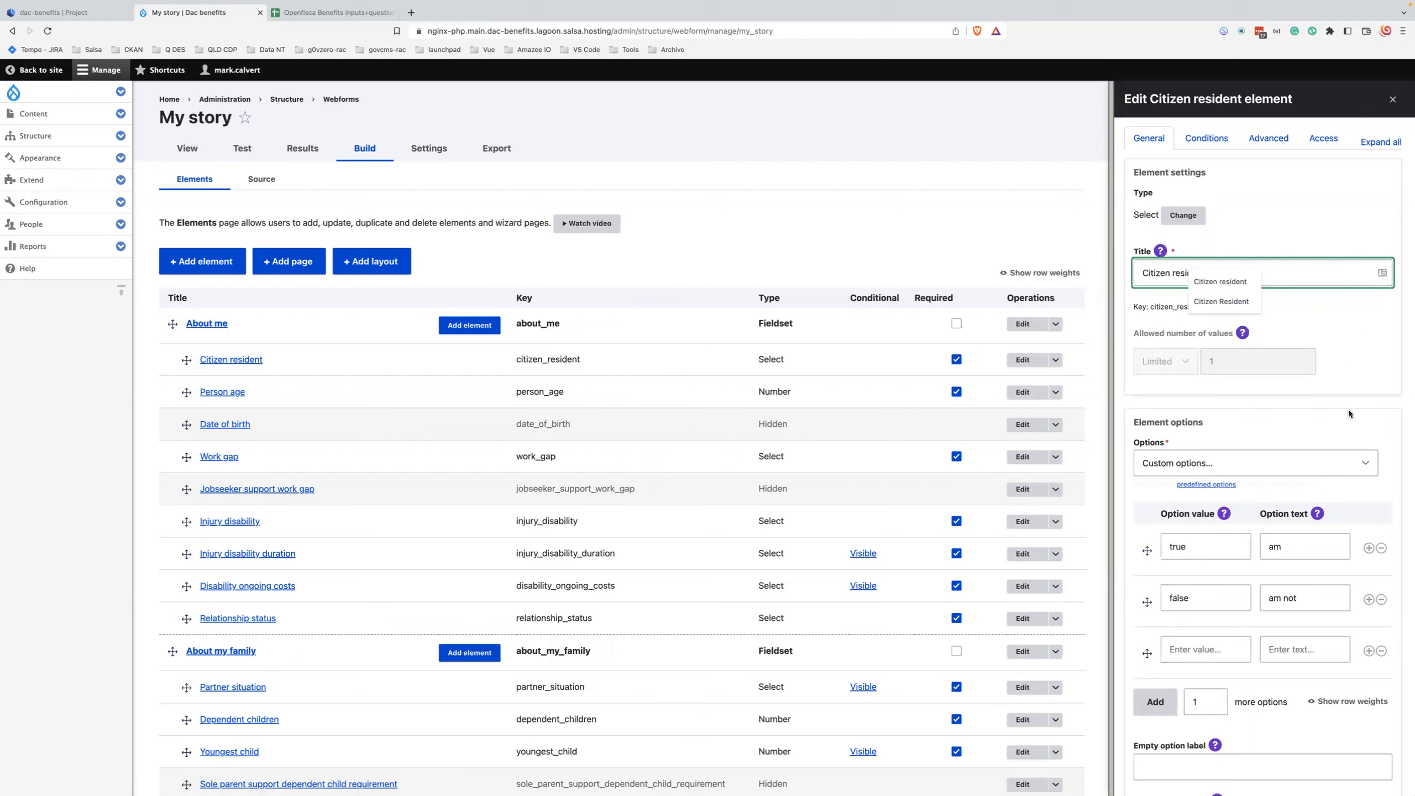
{"action": "left_click", "coordinate": [1353, 342]}
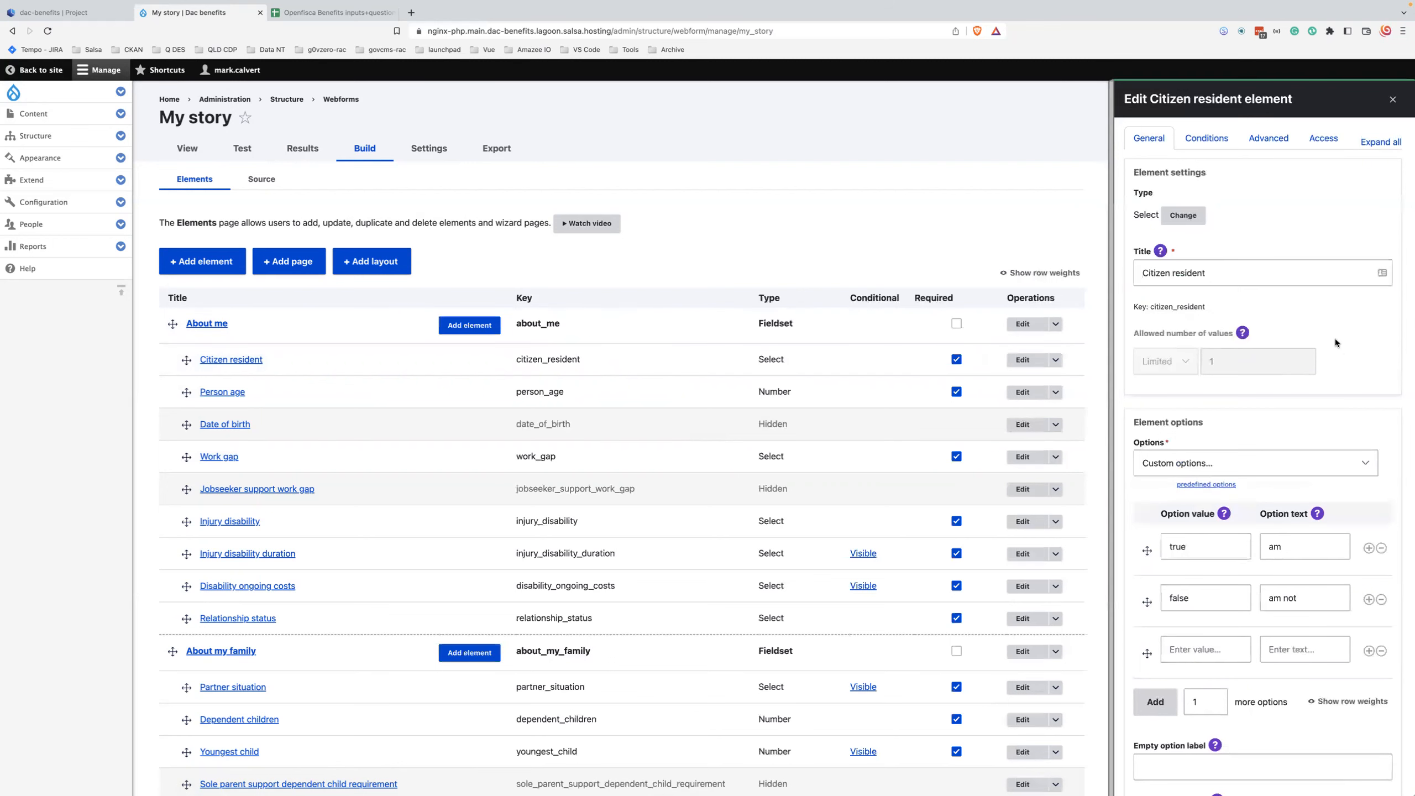
{"action": "left_click", "coordinate": [1246, 280]}
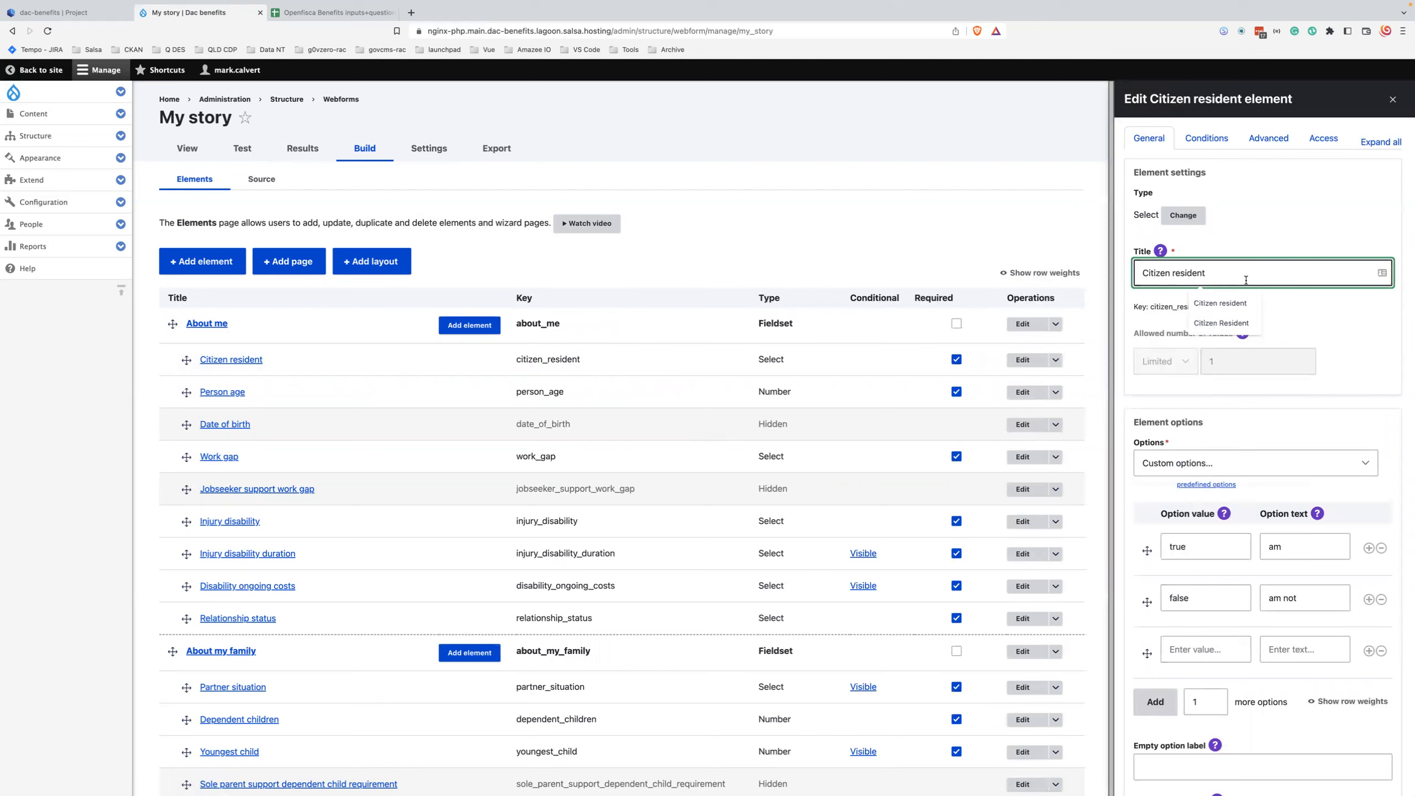
{"action": "left_click", "coordinate": [1307, 307]}
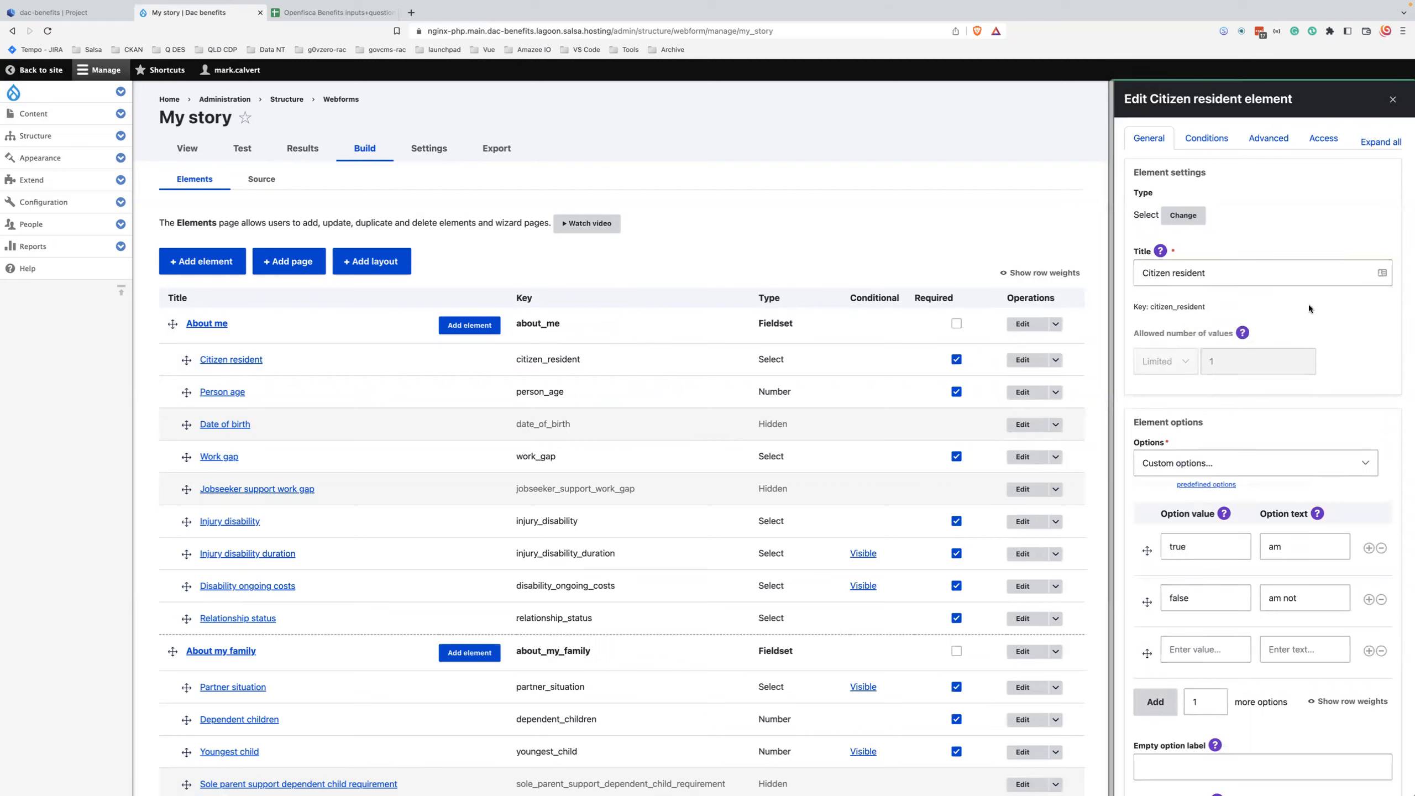
Step: Examine the option values and option texts defined for the Citizen resident select element
{"action": "scroll", "coordinate": [1326, 366], "scroll_direction": "down", "scroll_amount": 5}
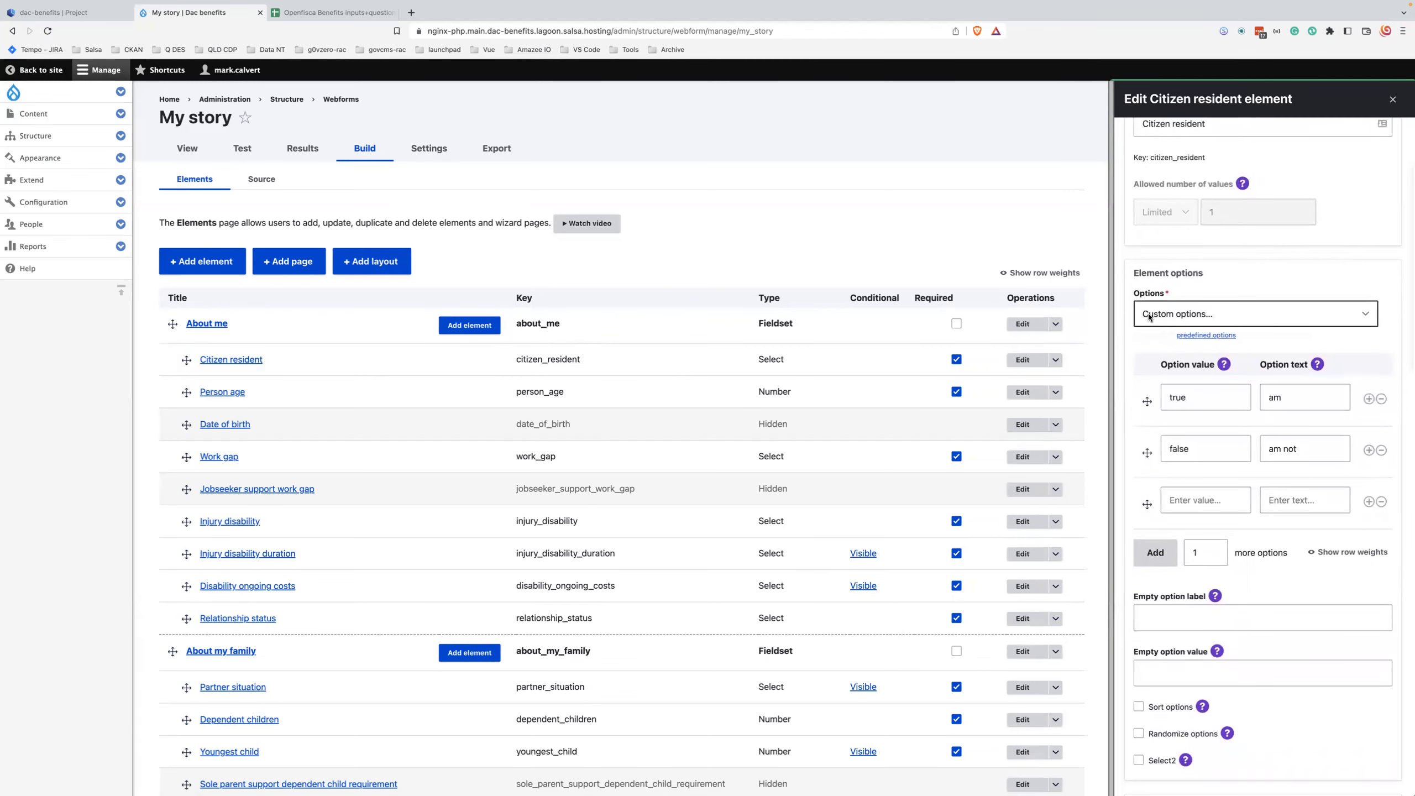
{"action": "left_click", "coordinate": [1294, 404]}
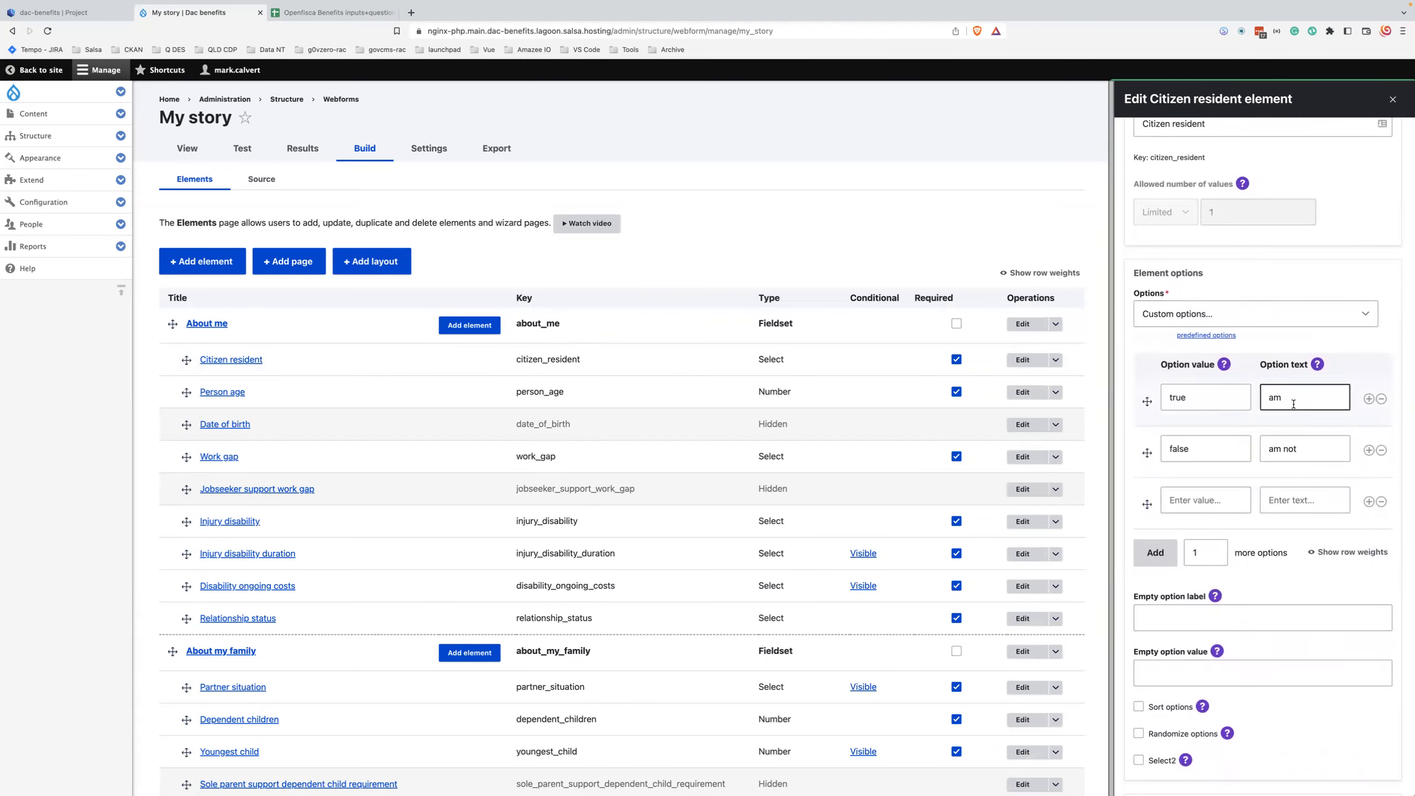
{"action": "left_click", "coordinate": [1237, 401]}
{"action": "left_click", "coordinate": [1297, 397]}
{"action": "left_click", "coordinate": [1231, 399]}
{"action": "left_click", "coordinate": [1301, 452]}
{"action": "left_click", "coordinate": [1206, 450]}
{"action": "left_click", "coordinate": [1310, 459]}
{"action": "left_click", "coordinate": [1298, 397]}
{"action": "left_click", "coordinate": [1181, 400]}
{"action": "left_click", "coordinate": [1179, 447]}
{"action": "left_click", "coordinate": [1182, 419]}
{"action": "left_click", "coordinate": [1181, 404]}
{"action": "left_click", "coordinate": [1181, 449]}
{"action": "left_click", "coordinate": [1182, 404]}
{"action": "left_click", "coordinate": [1184, 451]}
{"action": "left_click", "coordinate": [1186, 424]}
{"action": "left_click", "coordinate": [1182, 403]}
{"action": "left_click", "coordinate": [1184, 449]}
{"action": "left_click", "coordinate": [1229, 407]}
{"action": "left_click", "coordinate": [1231, 449]}
Step: Examine the Citizen resident element's description and help settings, including the help text and the explanation of the help title
{"action": "scroll", "coordinate": [1232, 346], "scroll_direction": "down", "scroll_amount": 3}
{"action": "scroll", "coordinate": [1231, 338], "scroll_direction": "down", "scroll_amount": 4}
{"action": "scroll", "coordinate": [1231, 337], "scroll_direction": "down", "scroll_amount": 2}
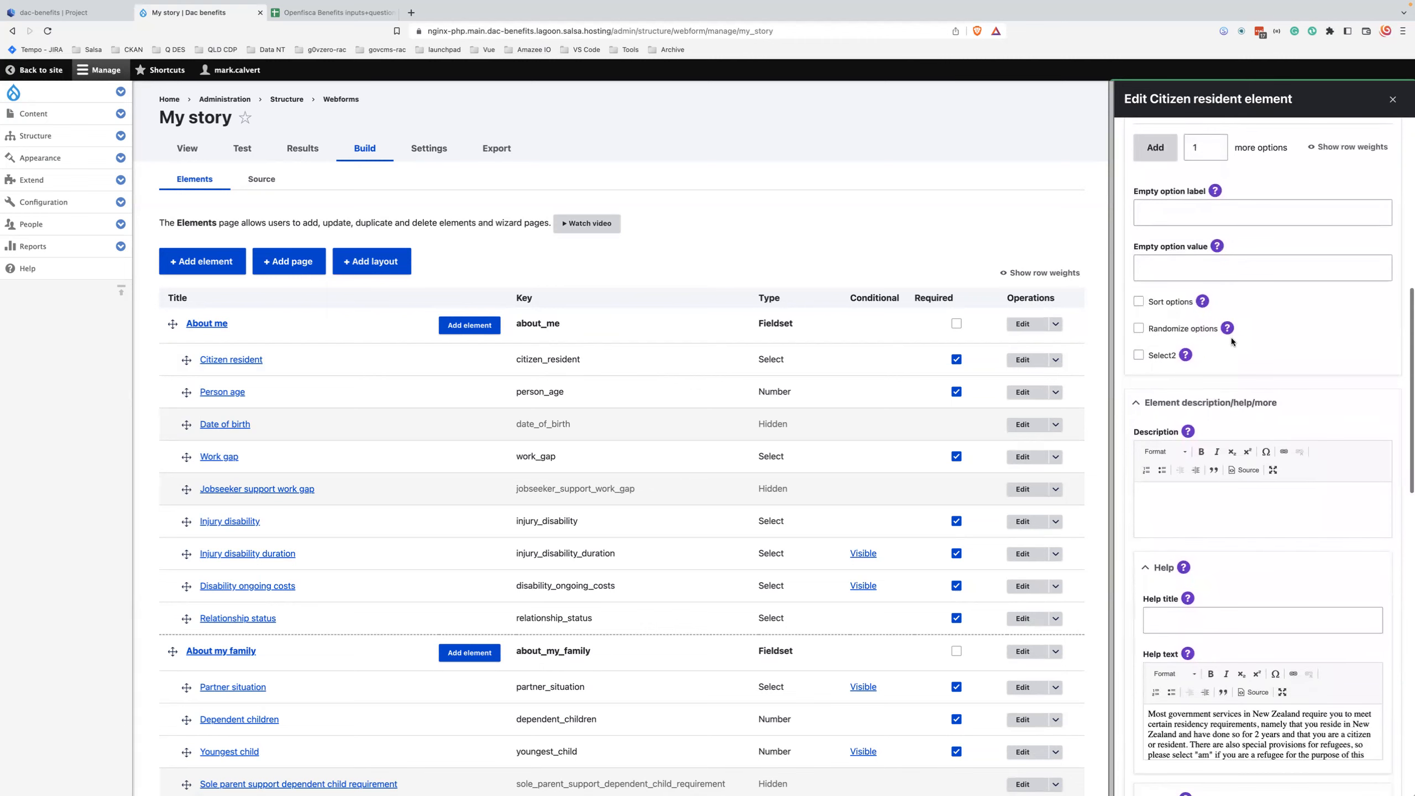
{"action": "scroll", "coordinate": [1232, 337], "scroll_direction": "down", "scroll_amount": 2}
{"action": "scroll", "coordinate": [1231, 337], "scroll_direction": "down", "scroll_amount": 2}
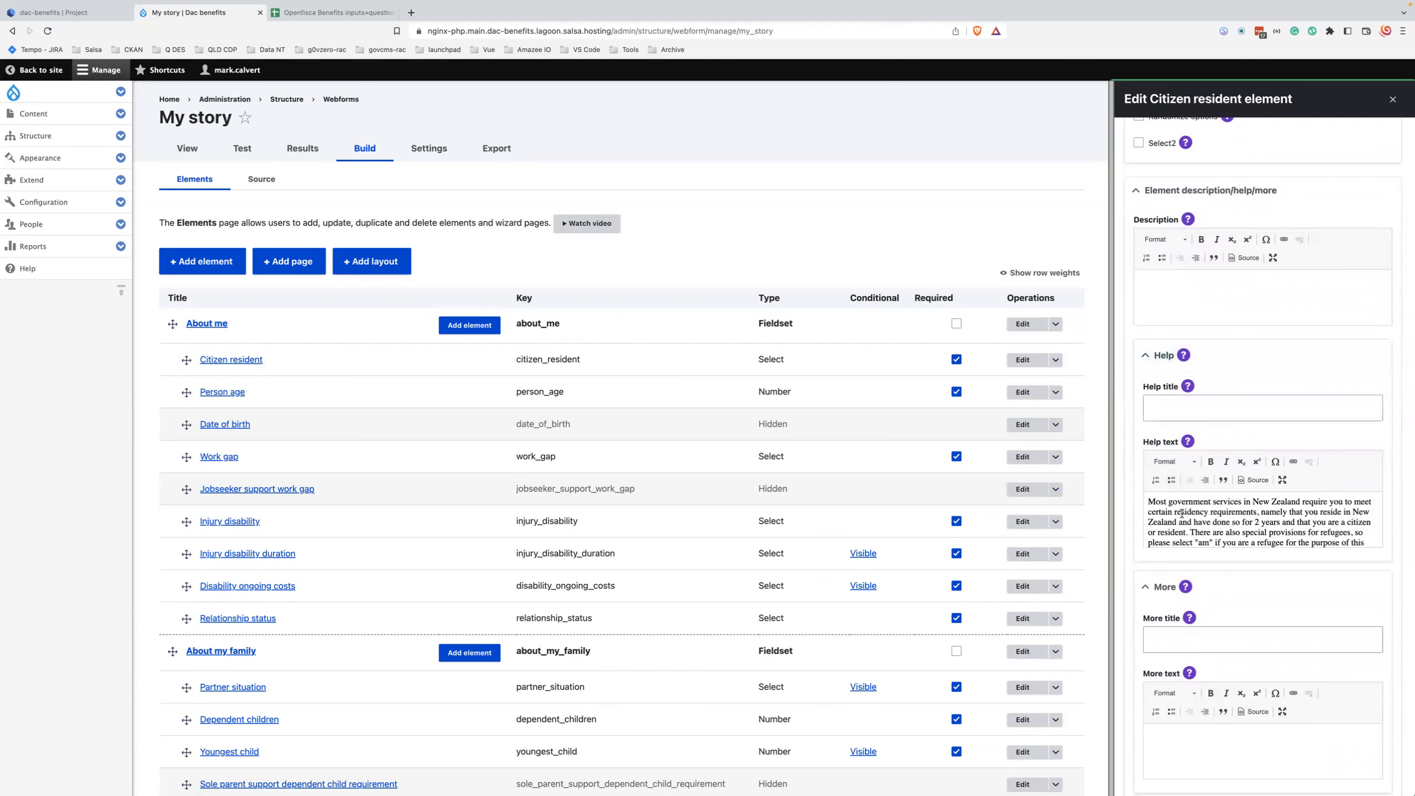
{"action": "scroll", "coordinate": [1182, 513], "scroll_direction": "down", "scroll_amount": 2}
{"action": "scroll", "coordinate": [1184, 518], "scroll_direction": "up", "scroll_amount": 2}
{"action": "left_click", "coordinate": [1184, 518]}
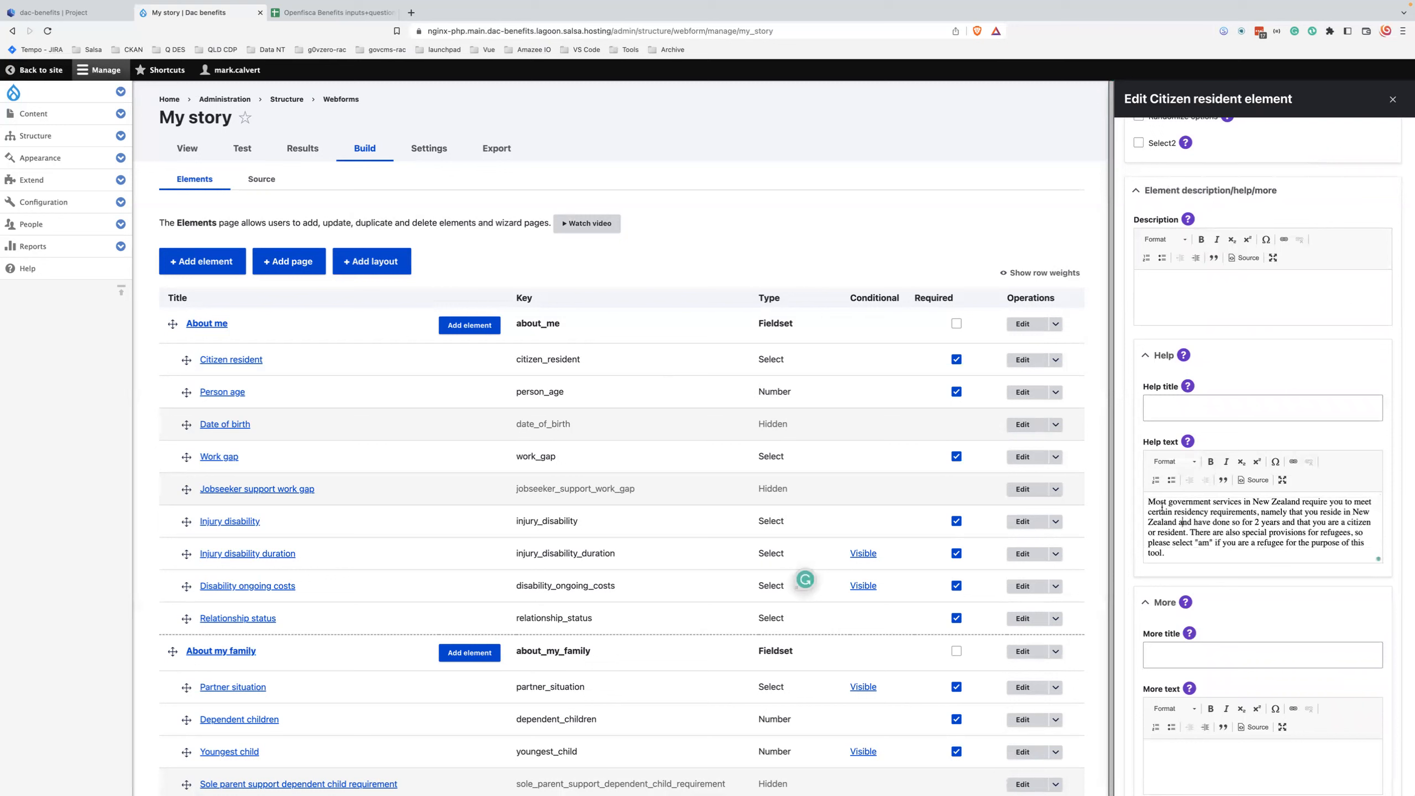
{"action": "left_click", "coordinate": [1157, 411]}
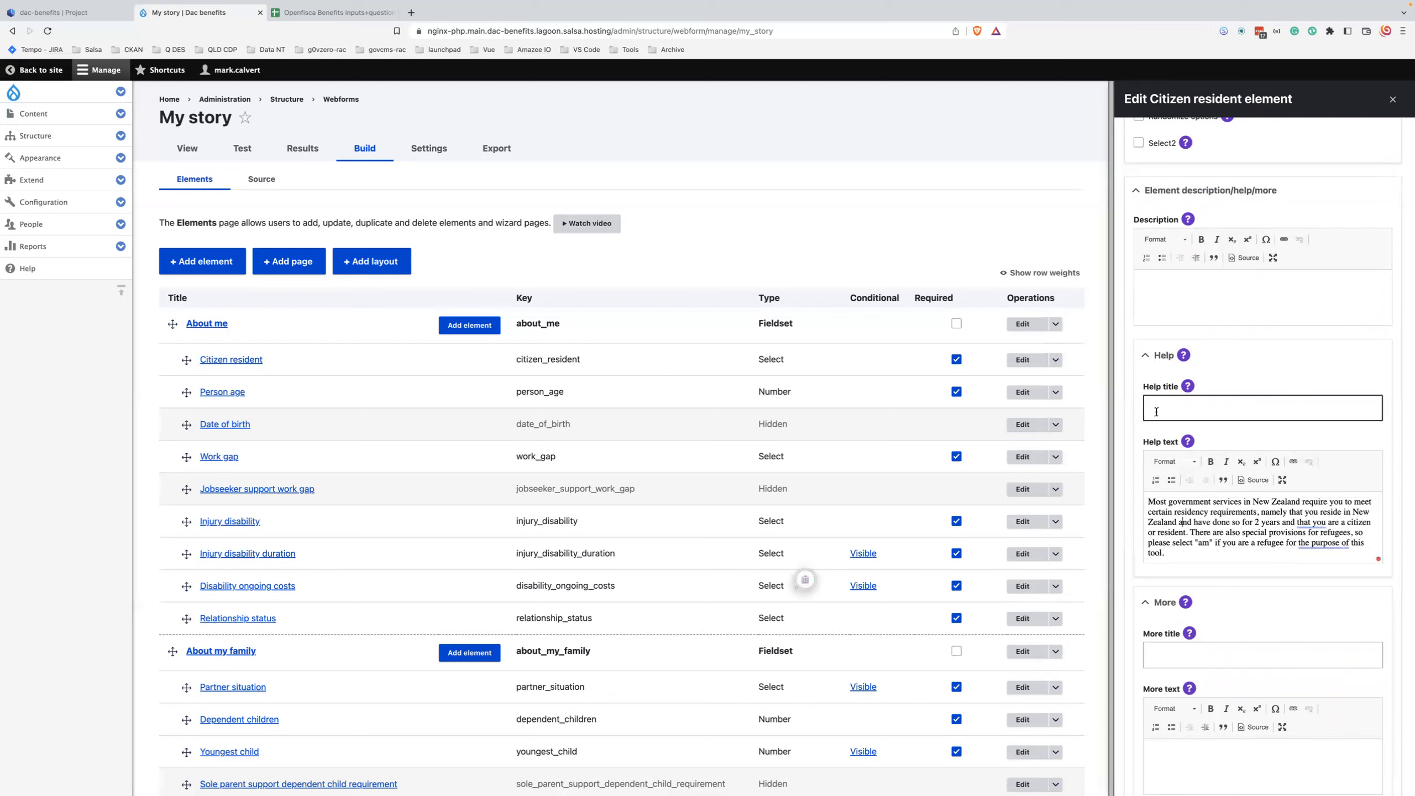
{"action": "mouse_move", "coordinate": [1188, 386]}
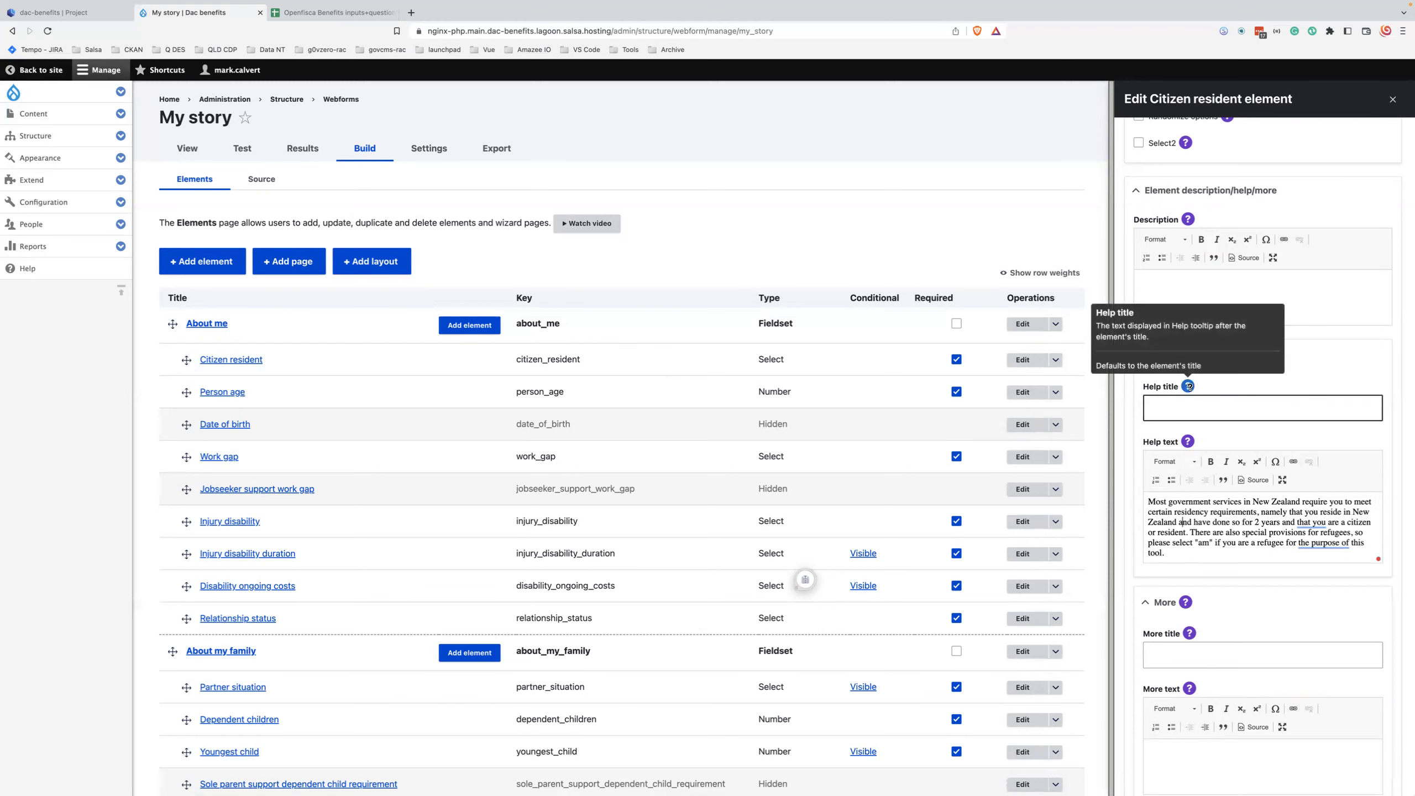
Step: Compare the Citizen resident element's title with its Help title field
{"action": "scroll", "coordinate": [1227, 399], "scroll_direction": "up", "scroll_amount": 15}
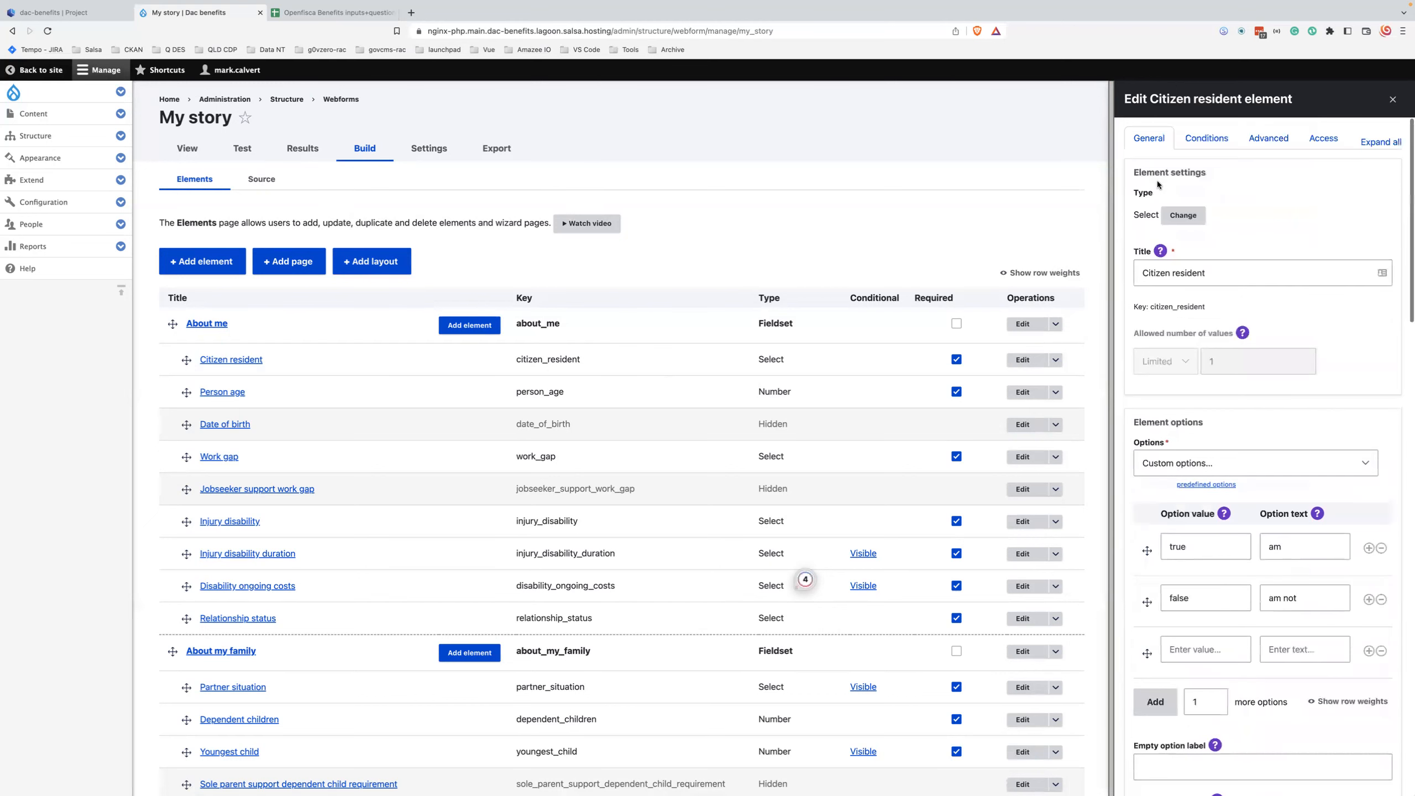
{"action": "left_click_drag", "start_coordinate": [1222, 273], "coordinate": [1140, 274]}
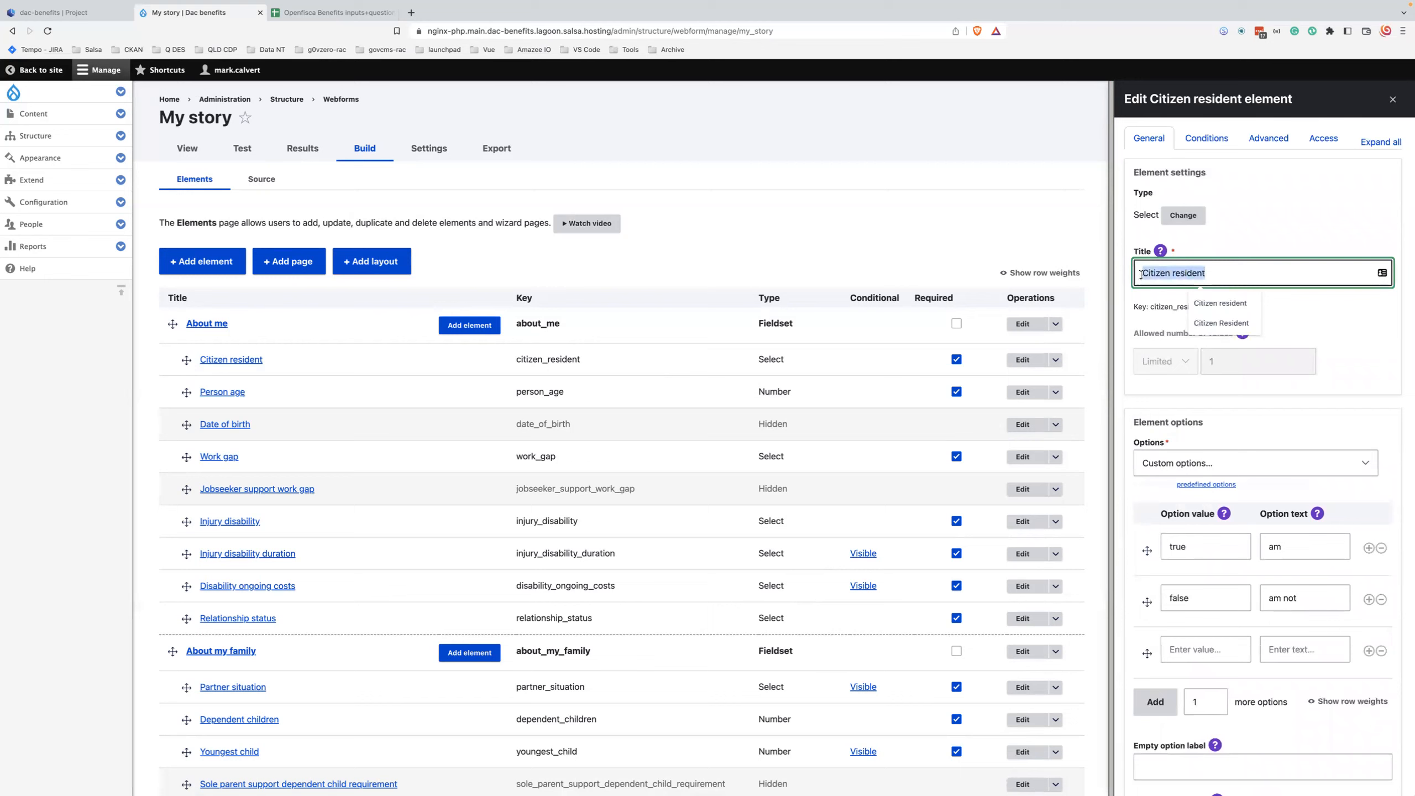
{"action": "scroll", "coordinate": [1196, 620], "scroll_direction": "down", "scroll_amount": 10}
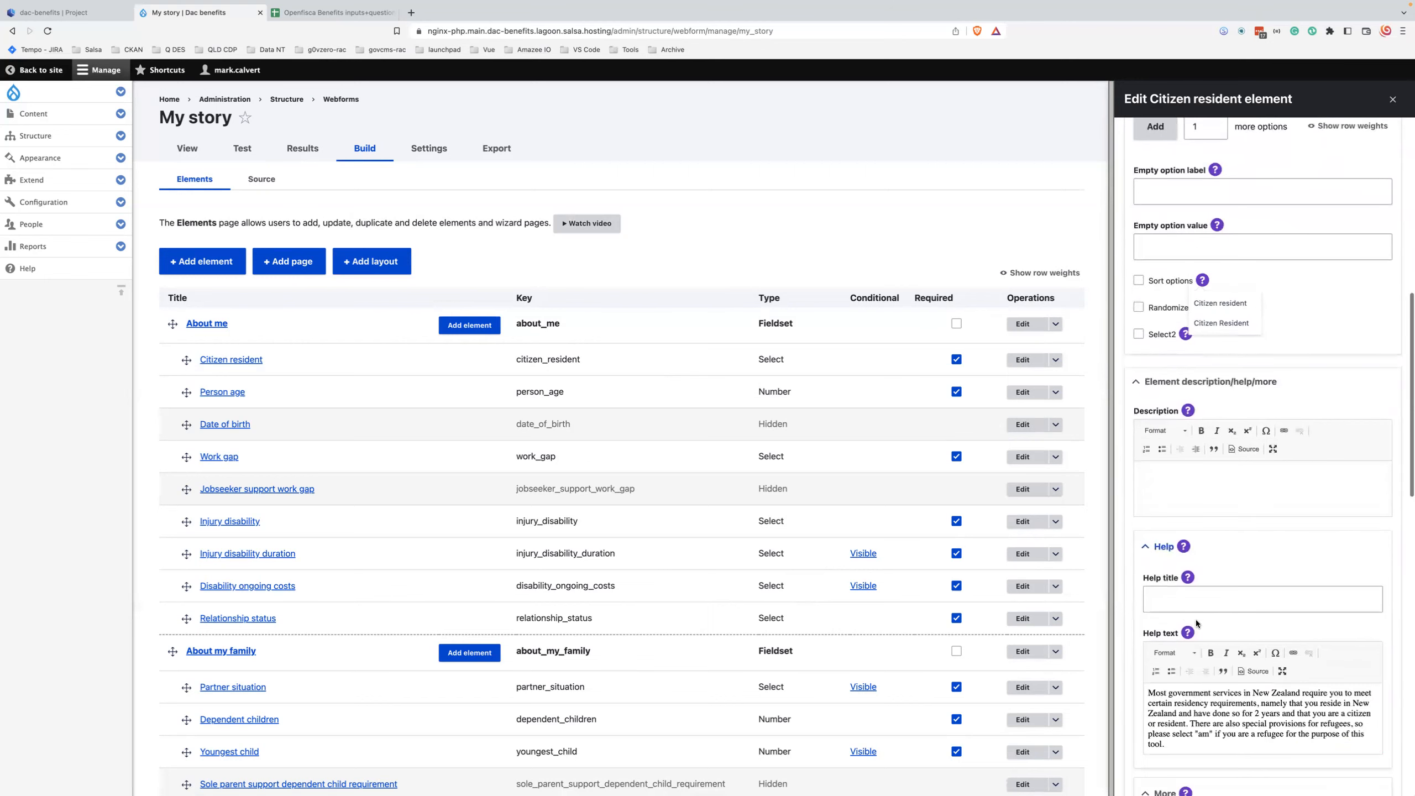
{"action": "left_click", "coordinate": [1173, 605]}
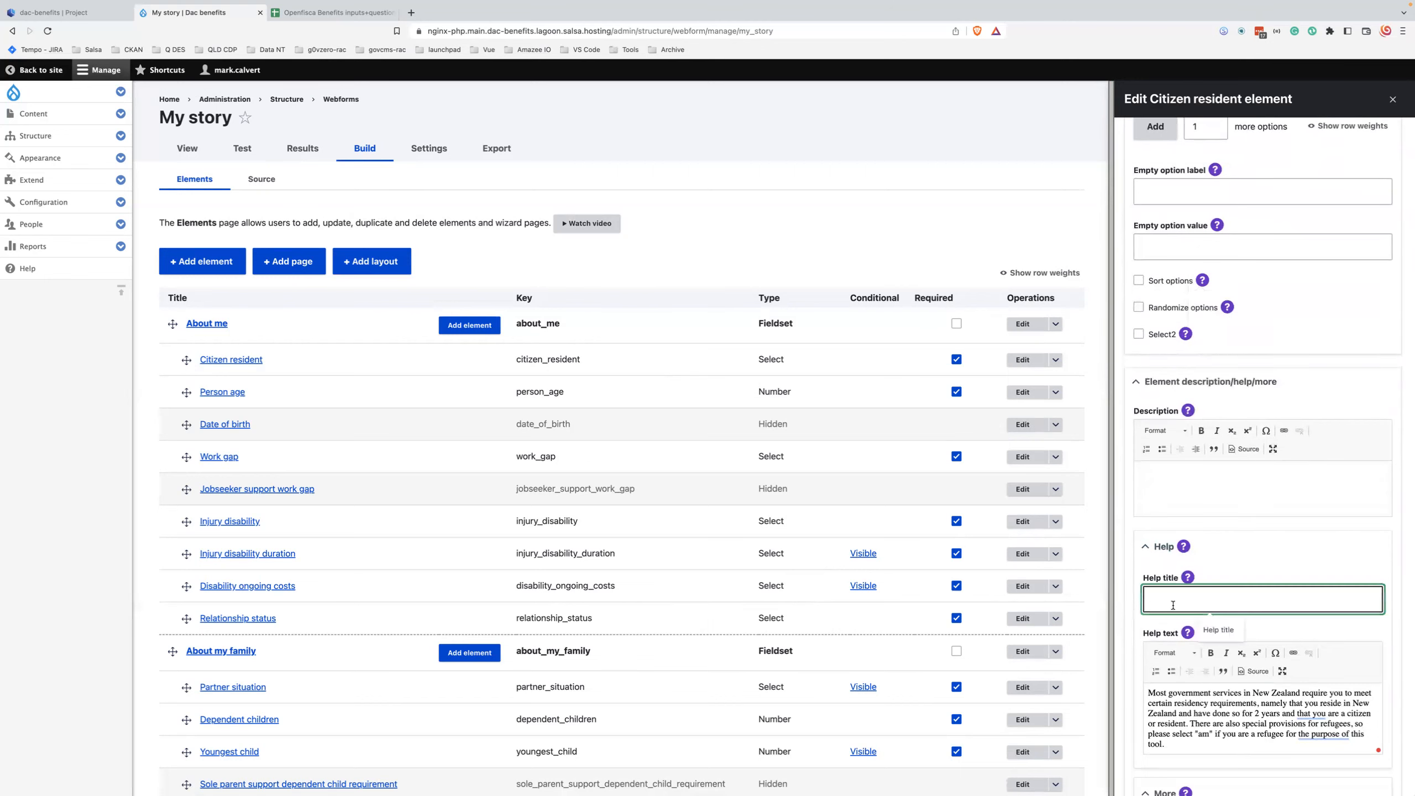
{"action": "left_click", "coordinate": [1291, 630]}
Step: Examine the Citizen resident element's form display settings: the help display options, field prefix and field suffix
{"action": "scroll", "coordinate": [1291, 629], "scroll_direction": "down", "scroll_amount": 2}
{"action": "scroll", "coordinate": [1291, 631], "scroll_direction": "down", "scroll_amount": 10}
{"action": "scroll", "coordinate": [1291, 631], "scroll_direction": "down", "scroll_amount": 7}
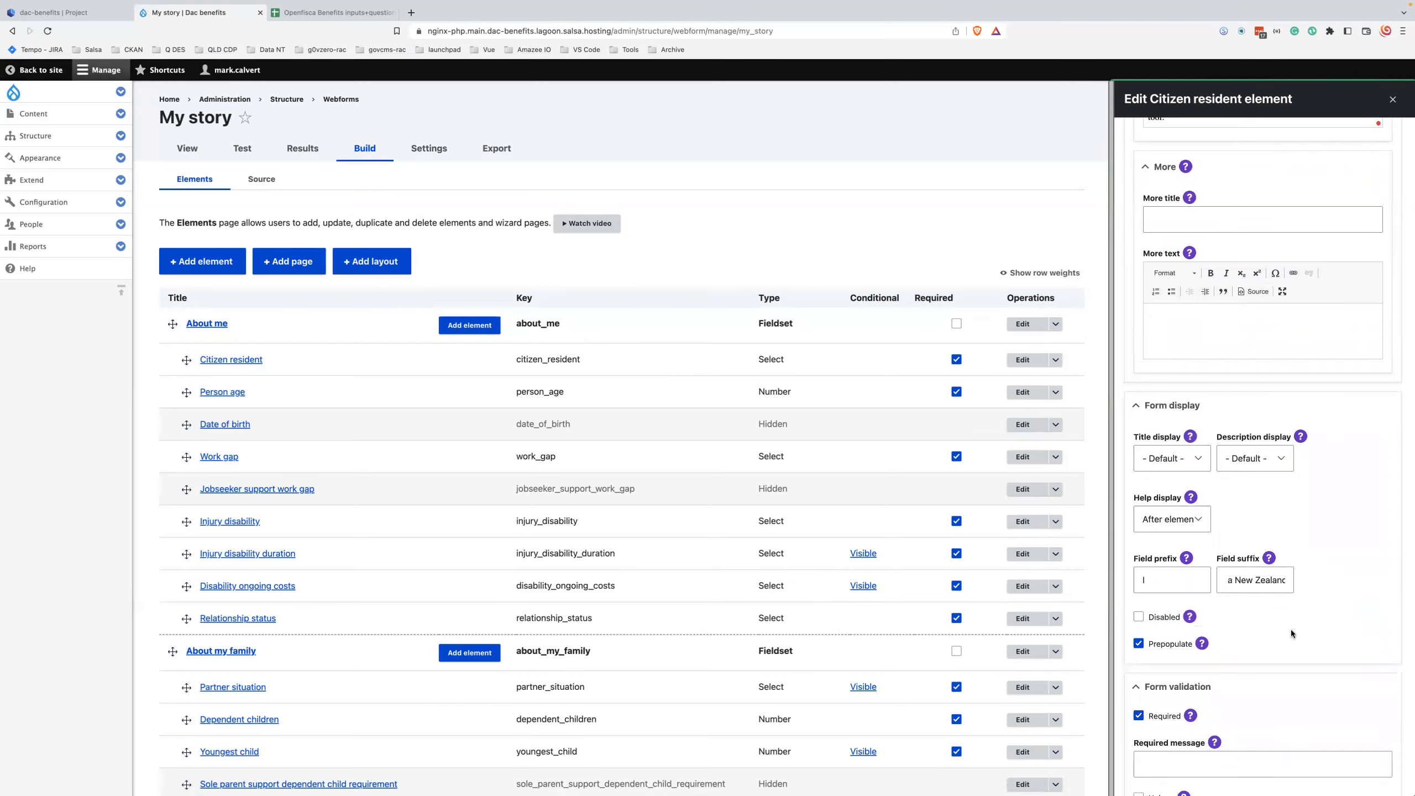
{"action": "left_click", "coordinate": [1195, 522]}
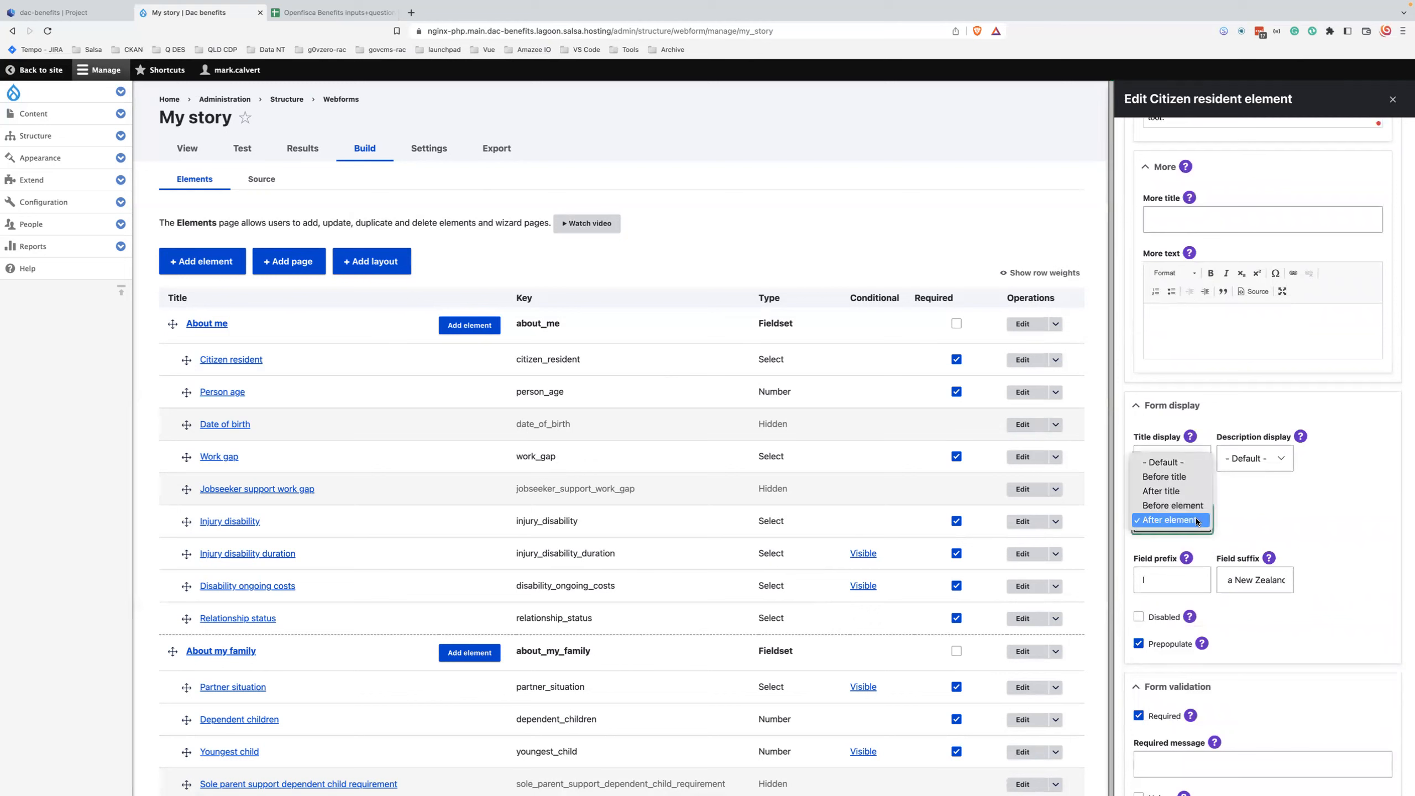
{"action": "left_click", "coordinate": [1168, 521]}
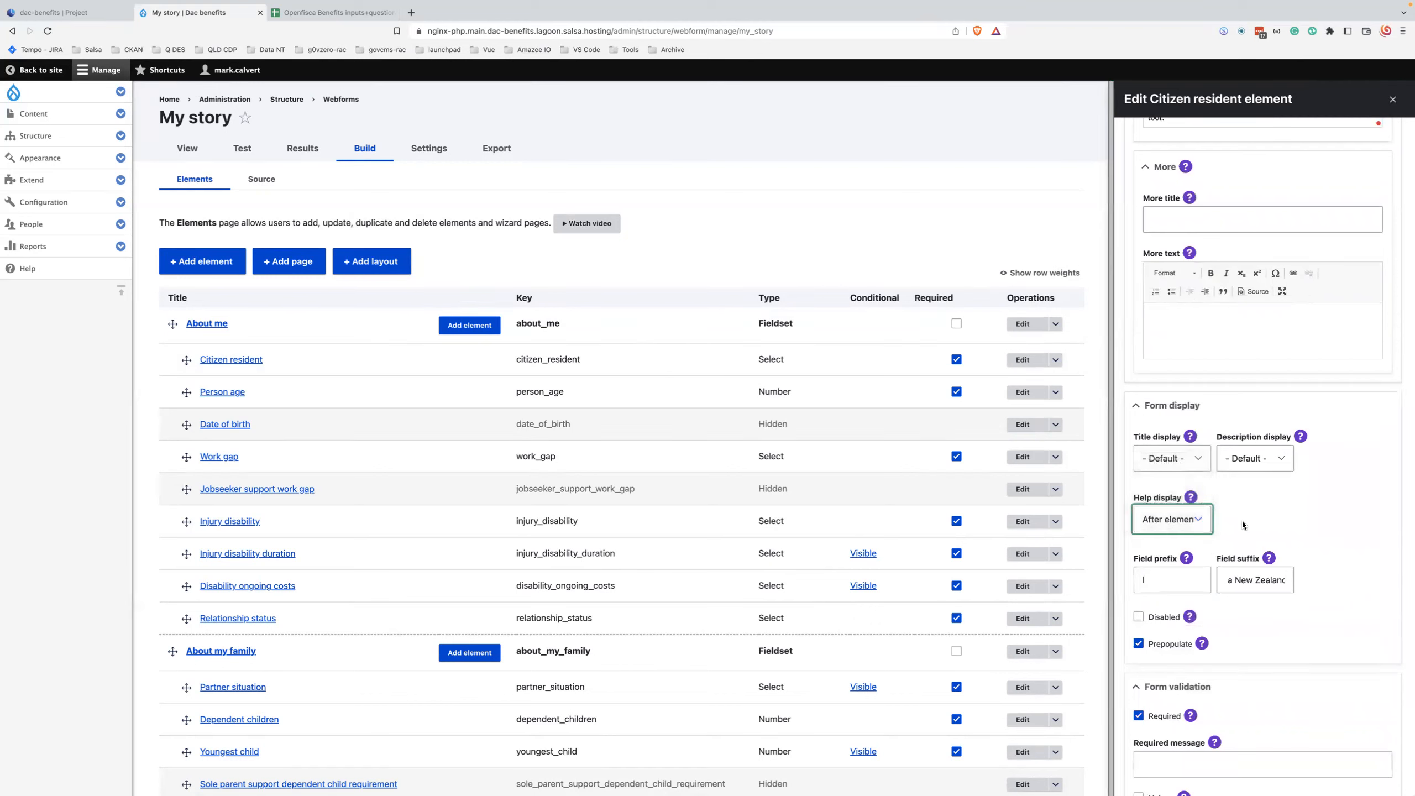
{"action": "mouse_move", "coordinate": [1190, 496]}
{"action": "left_click", "coordinate": [1160, 586]}
{"action": "left_click", "coordinate": [1158, 582]}
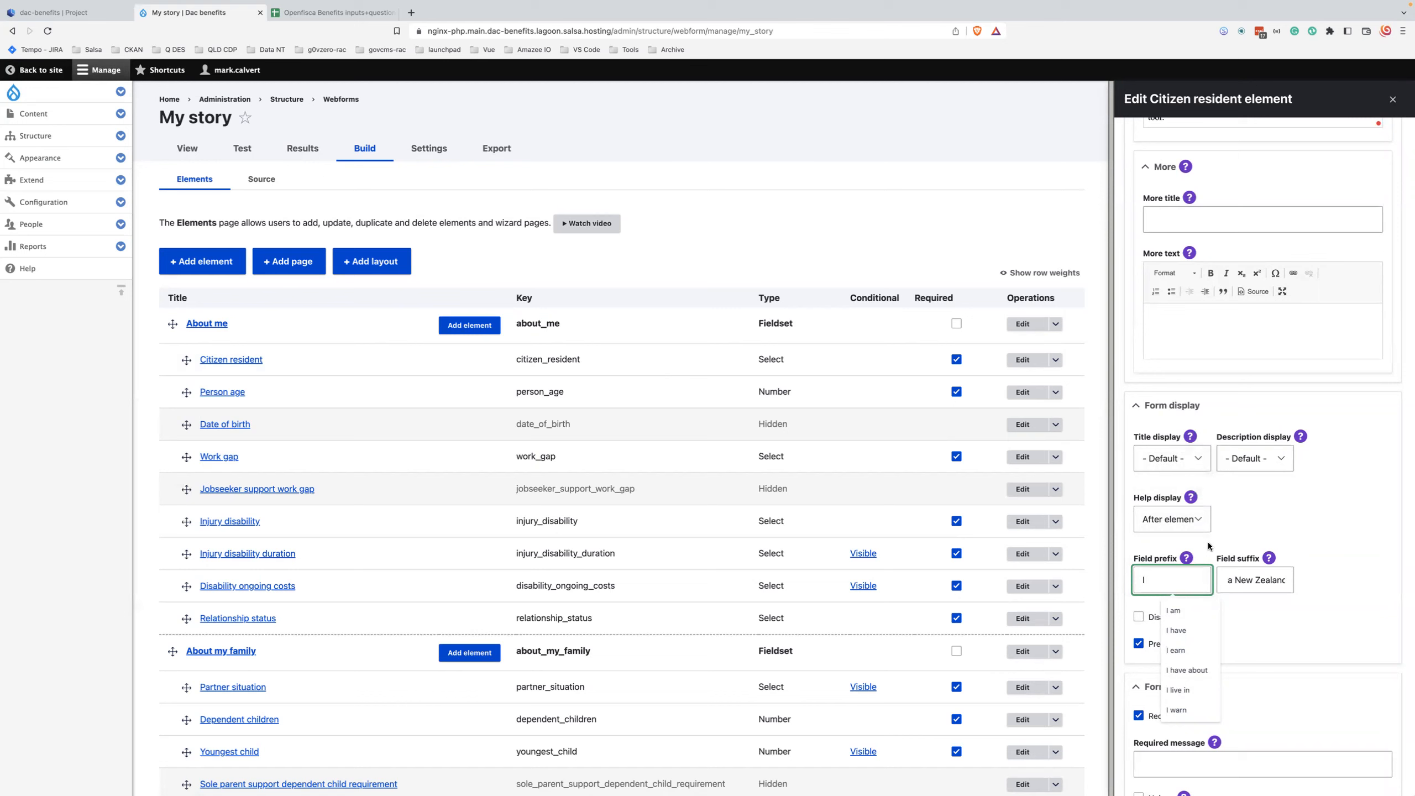
{"action": "left_click", "coordinate": [1248, 580]}
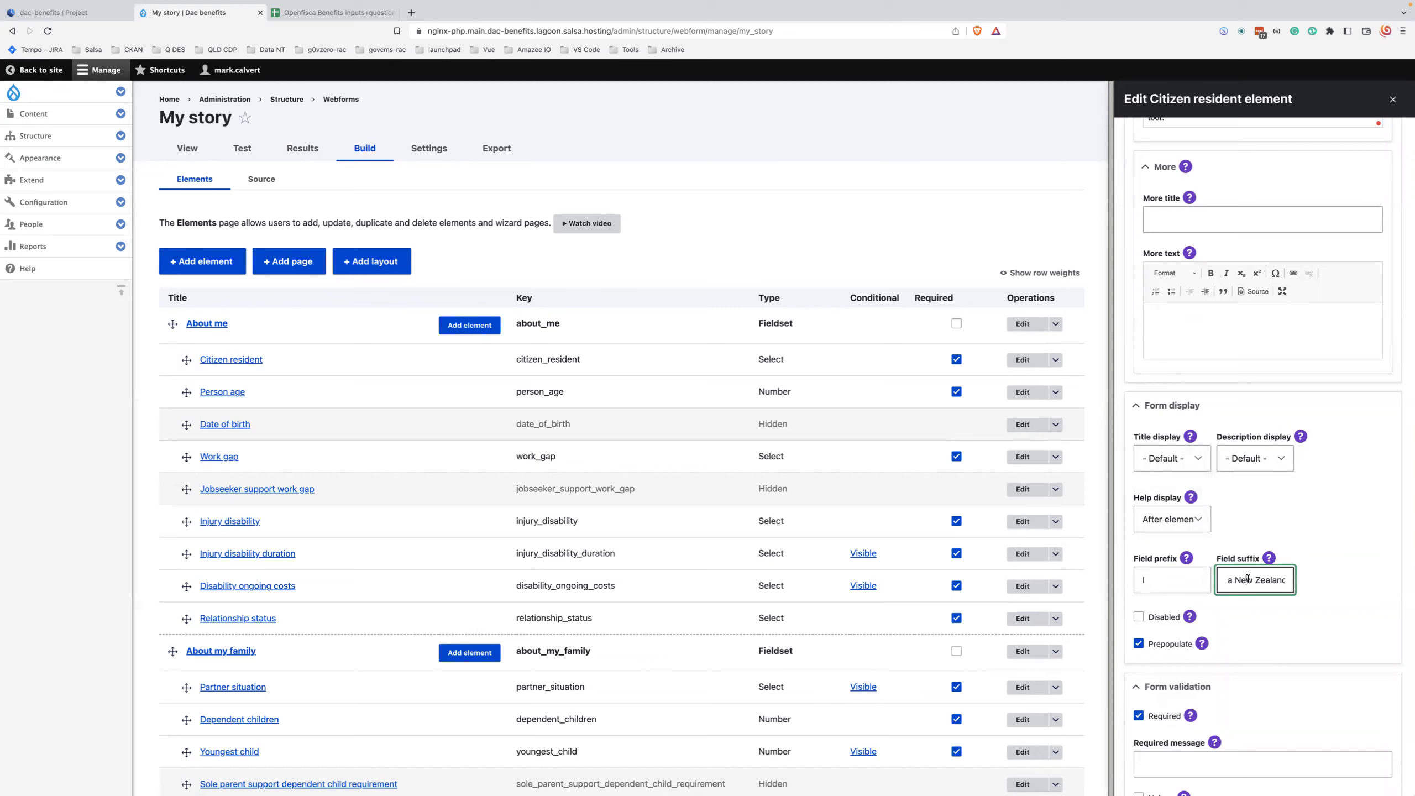
Step: Review the Citizen resident element's form validation settings and its Fisca variable and entity settings
{"action": "scroll", "coordinate": [1248, 580], "scroll_direction": "down", "scroll_amount": 4}
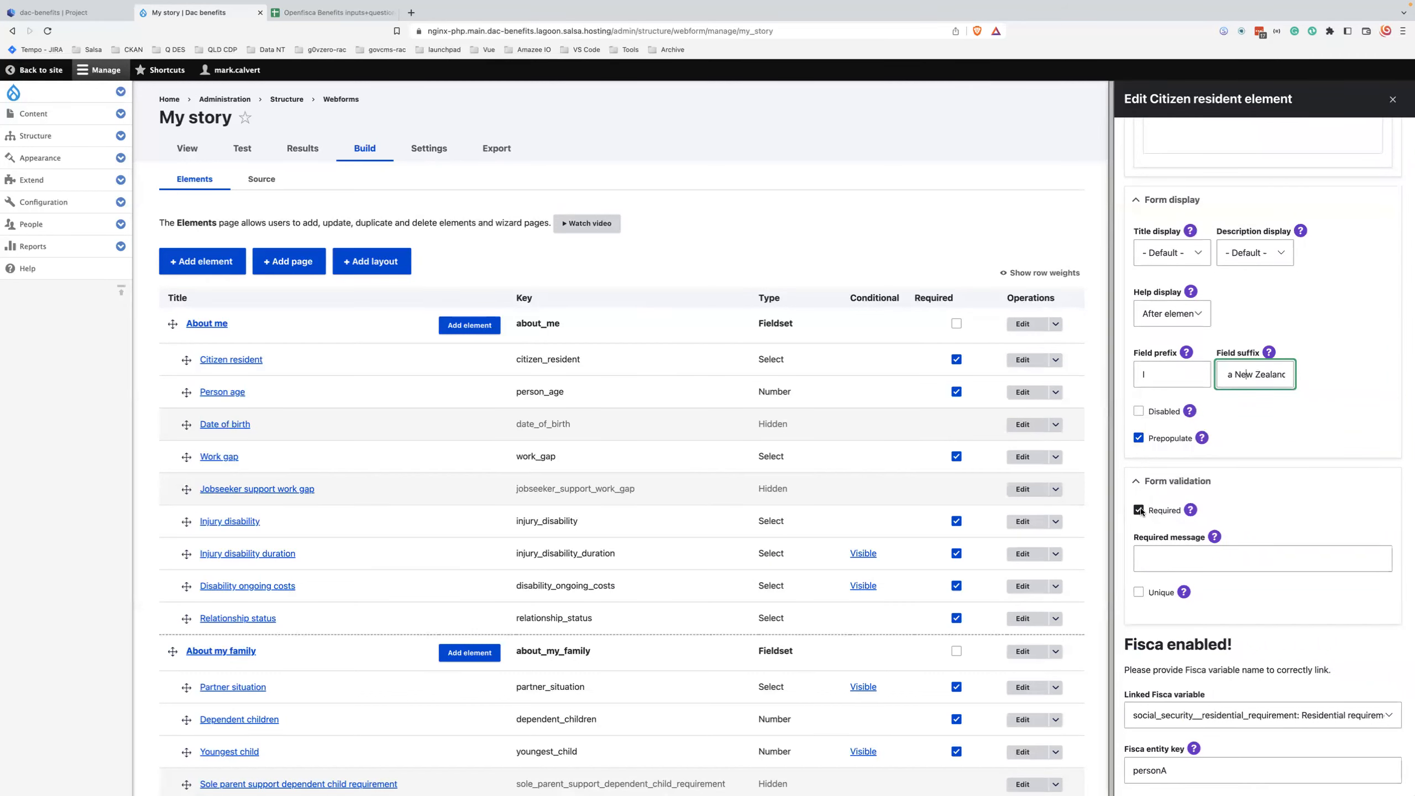
{"action": "scroll", "coordinate": [1139, 510], "scroll_direction": "down", "scroll_amount": 3}
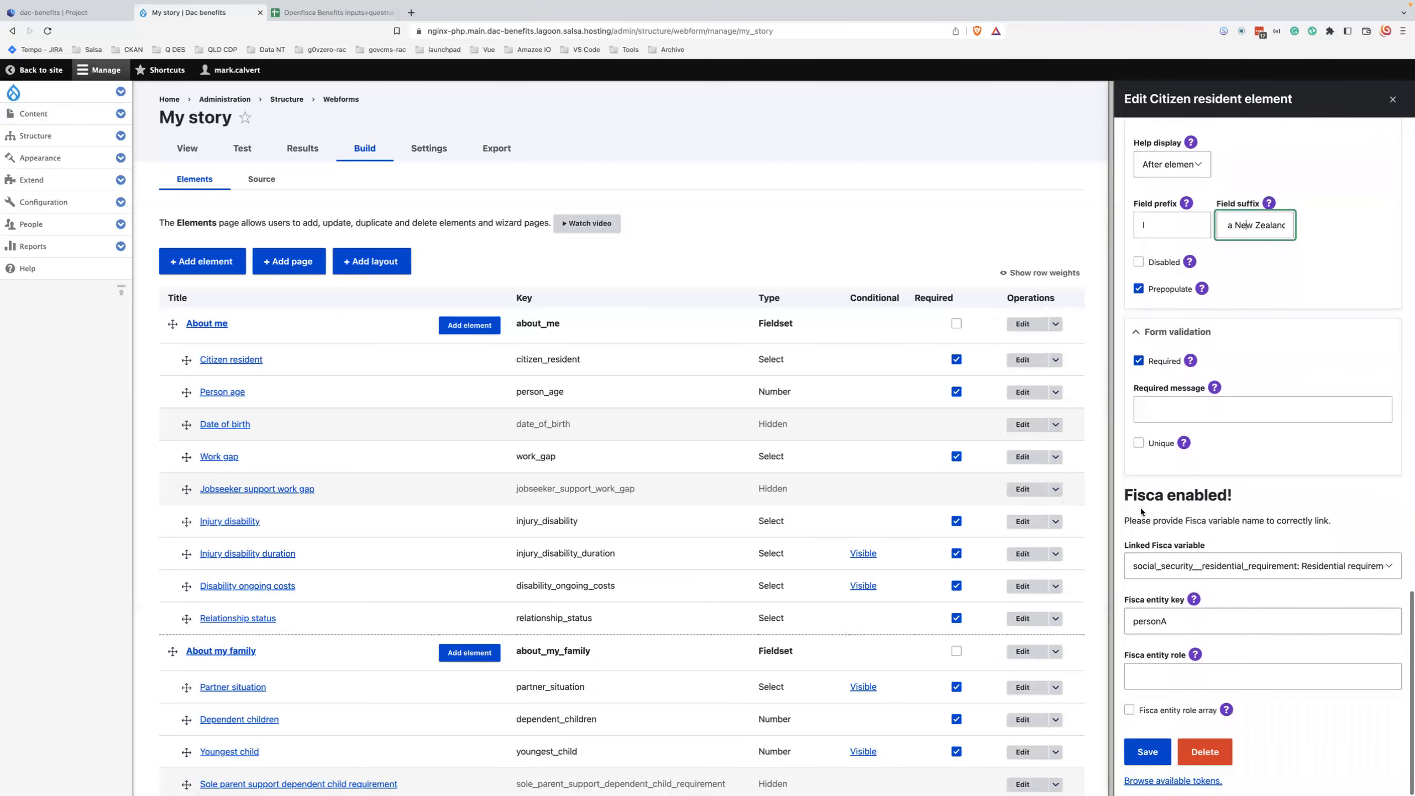
{"action": "left_click_drag", "start_coordinate": [1125, 493], "coordinate": [1289, 491]}
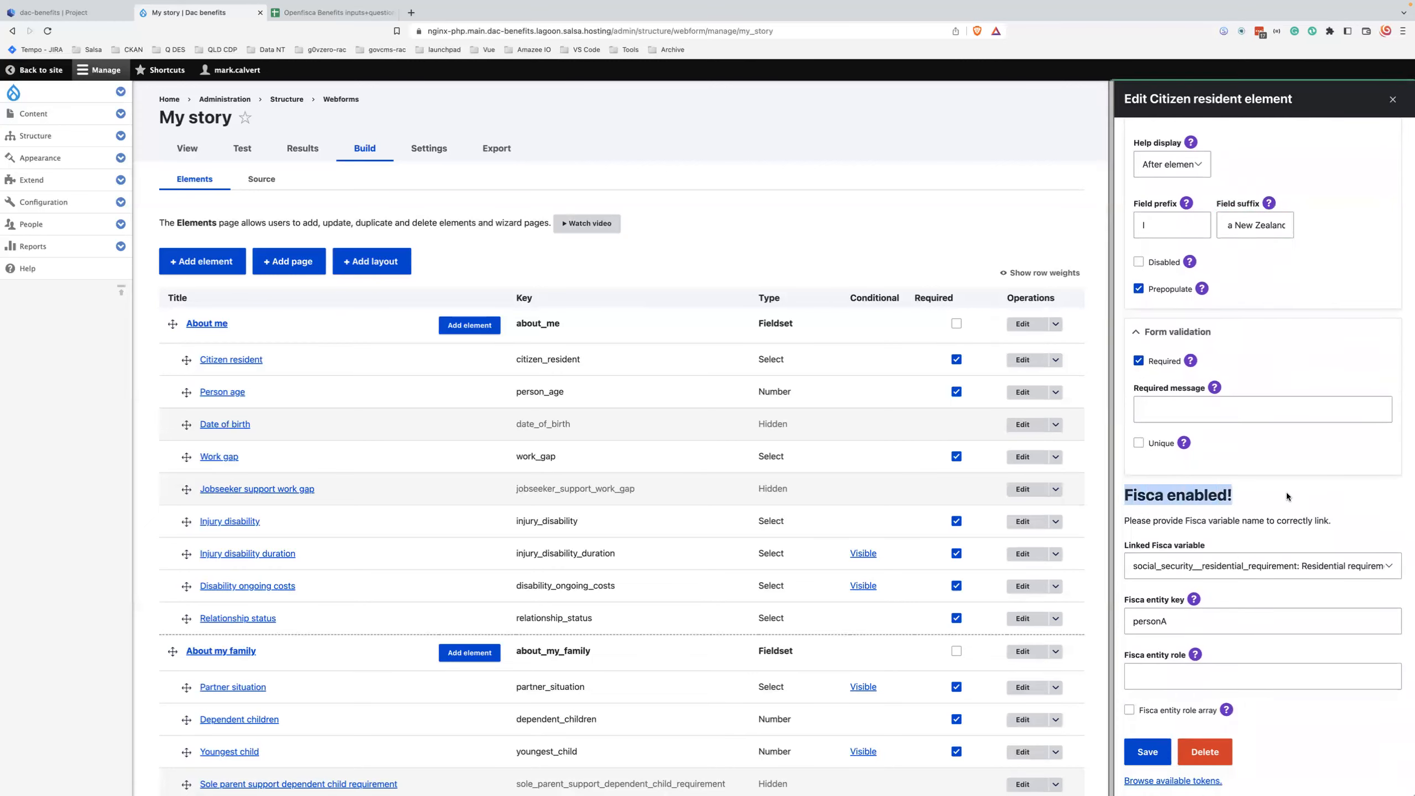
{"action": "left_click", "coordinate": [1293, 516]}
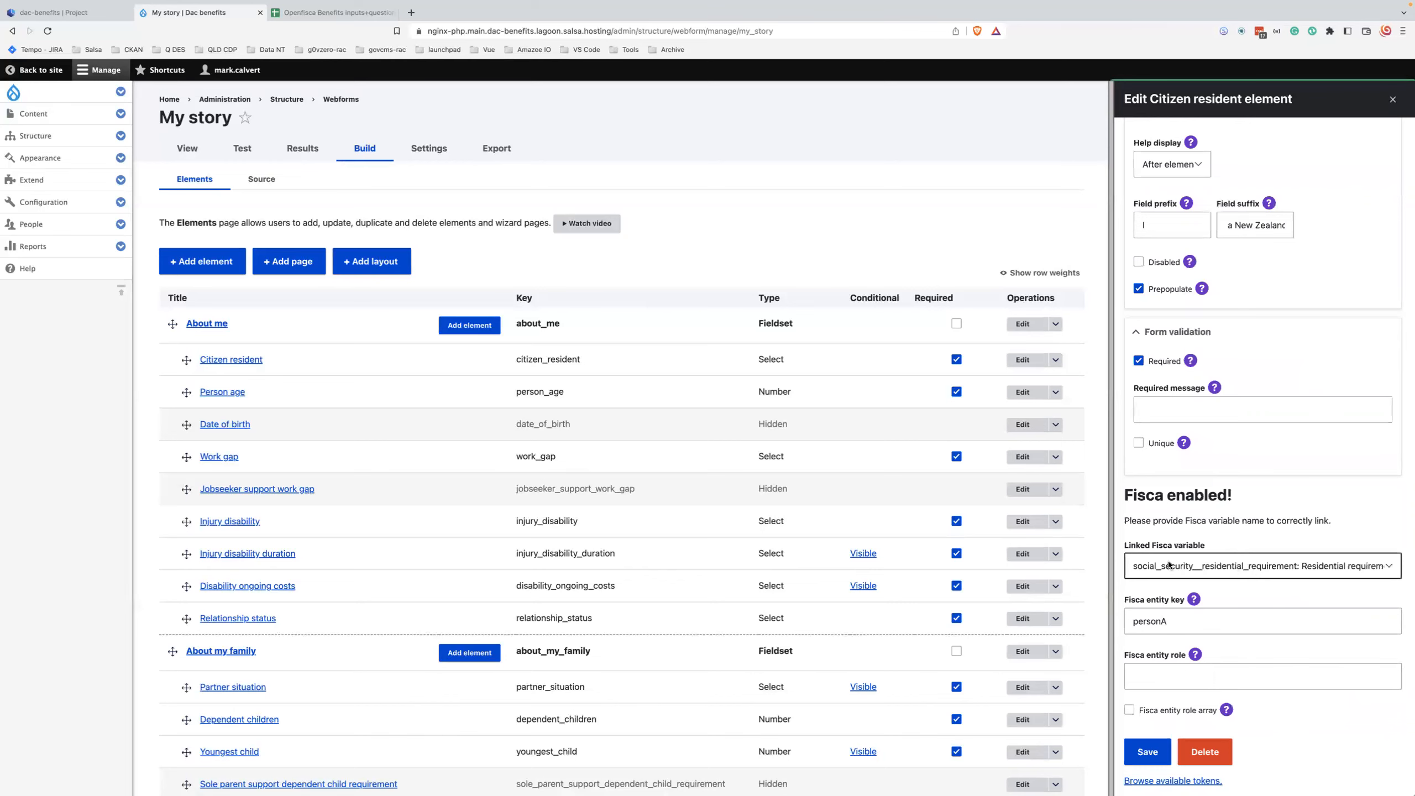
Step: Browse the available Linked Fisca variable options for the Citizen resident element without changing the selection
{"action": "left_click", "coordinate": [1188, 574]}
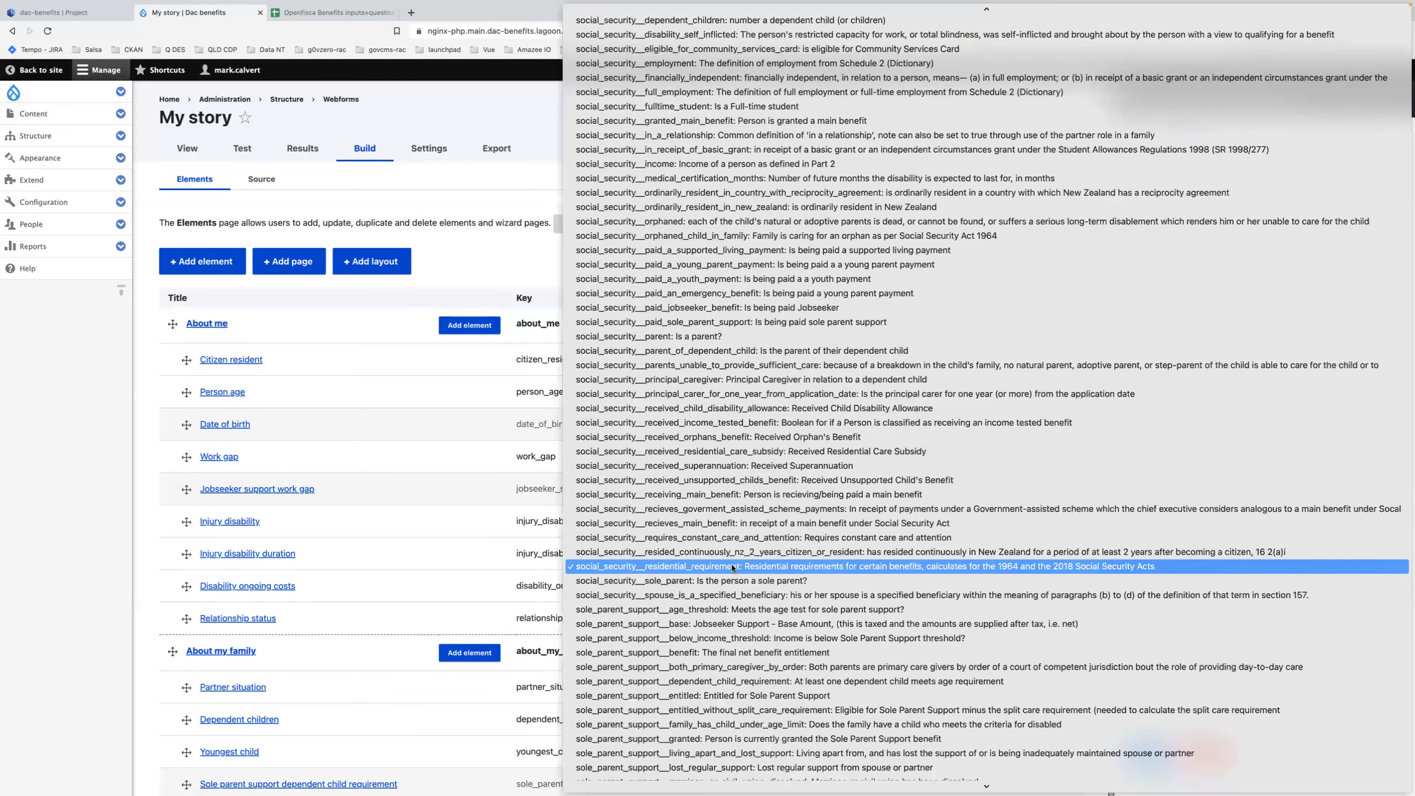
{"action": "scroll", "coordinate": [731, 564], "scroll_direction": "up", "scroll_amount": 15}
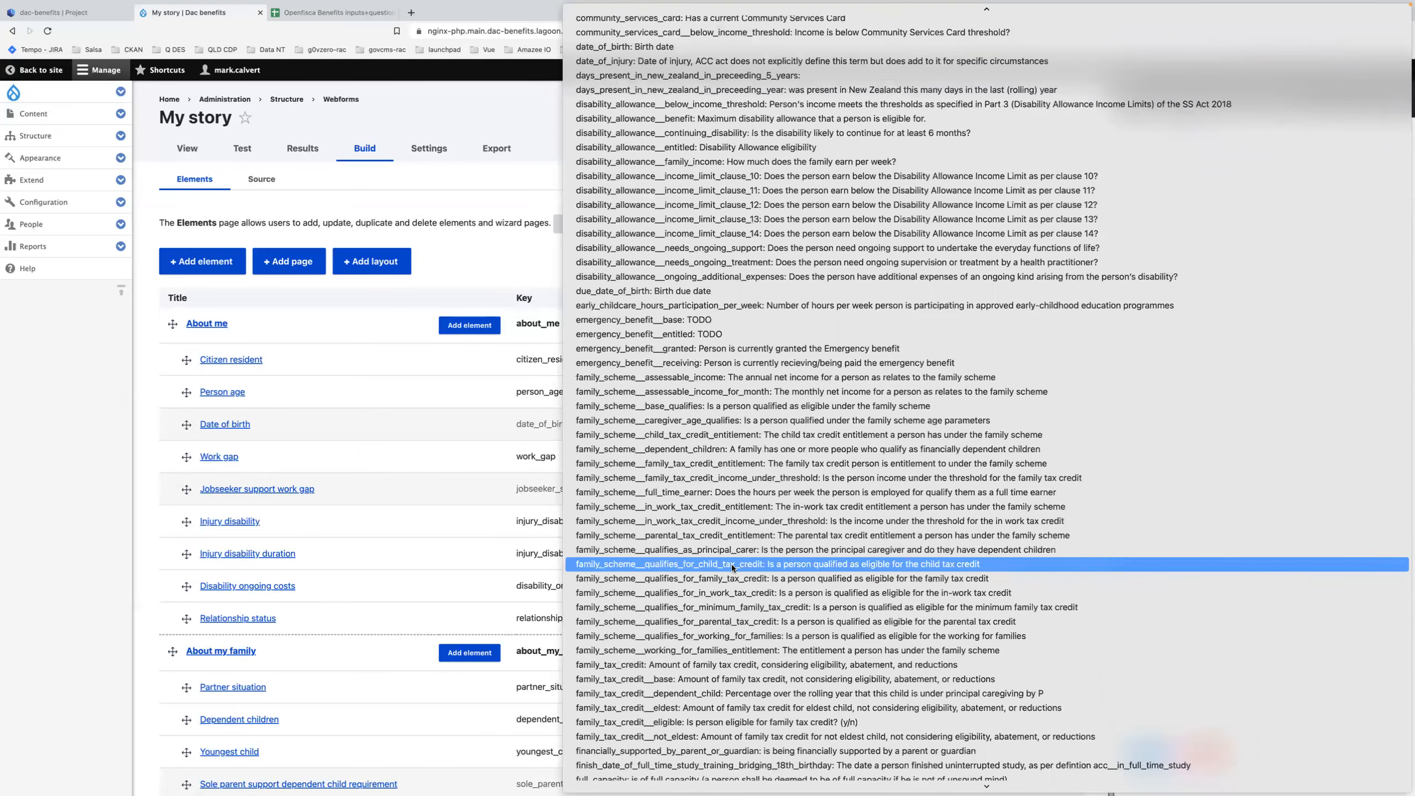
{"action": "scroll", "coordinate": [732, 564], "scroll_direction": "up", "scroll_amount": 15}
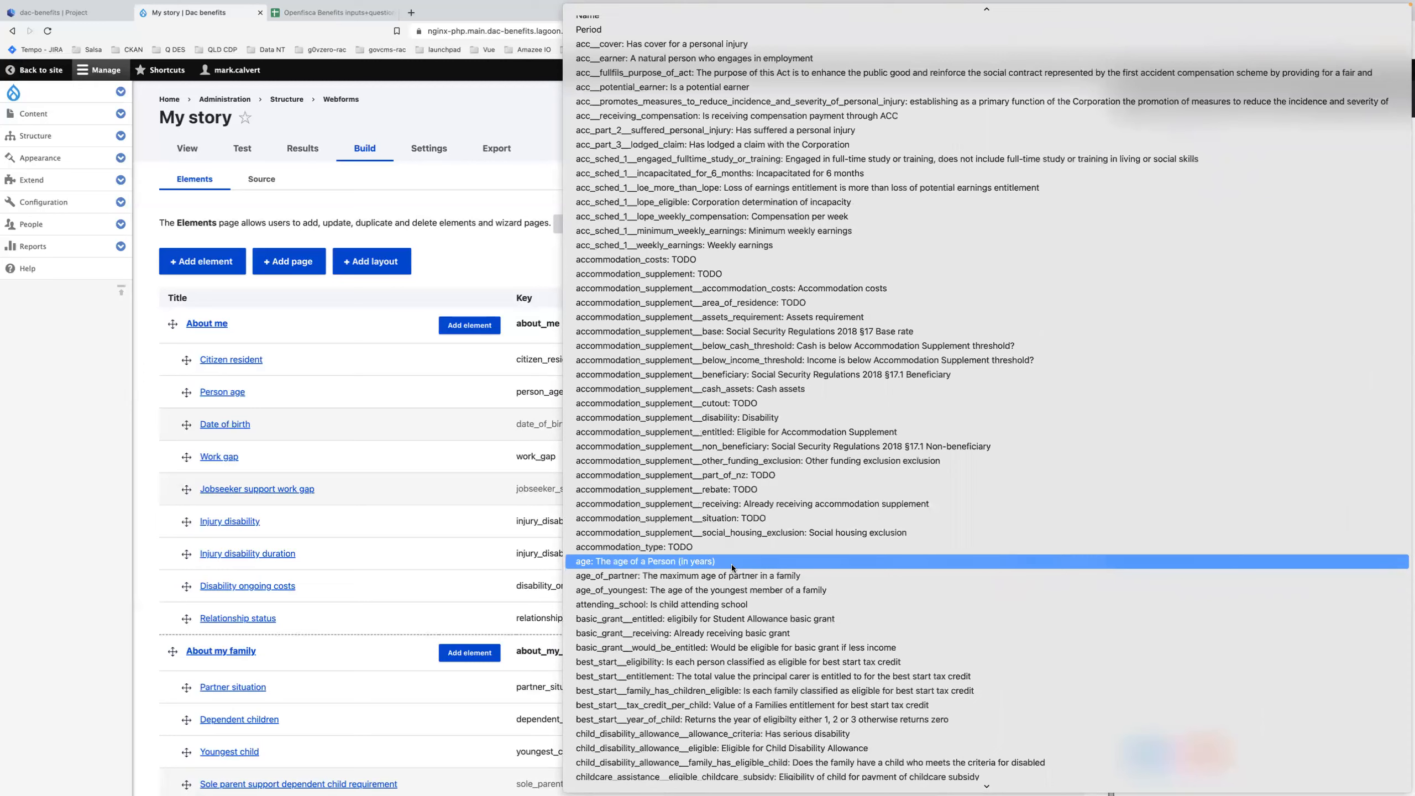
{"action": "scroll", "coordinate": [732, 564], "scroll_direction": "down", "scroll_amount": 5}
{"action": "scroll", "coordinate": [732, 564], "scroll_direction": "down", "scroll_amount": 20}
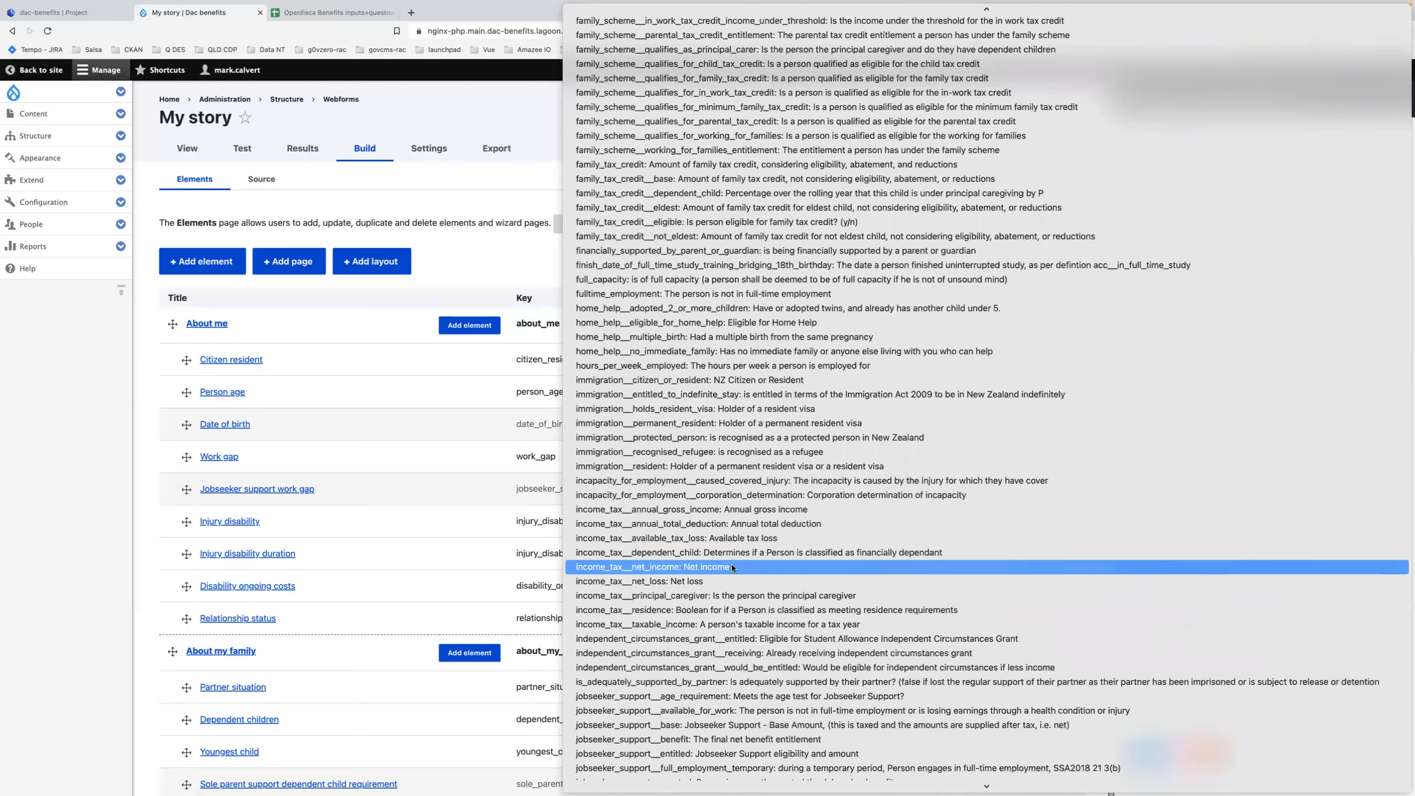
{"action": "scroll", "coordinate": [732, 564], "scroll_direction": "down", "scroll_amount": 20}
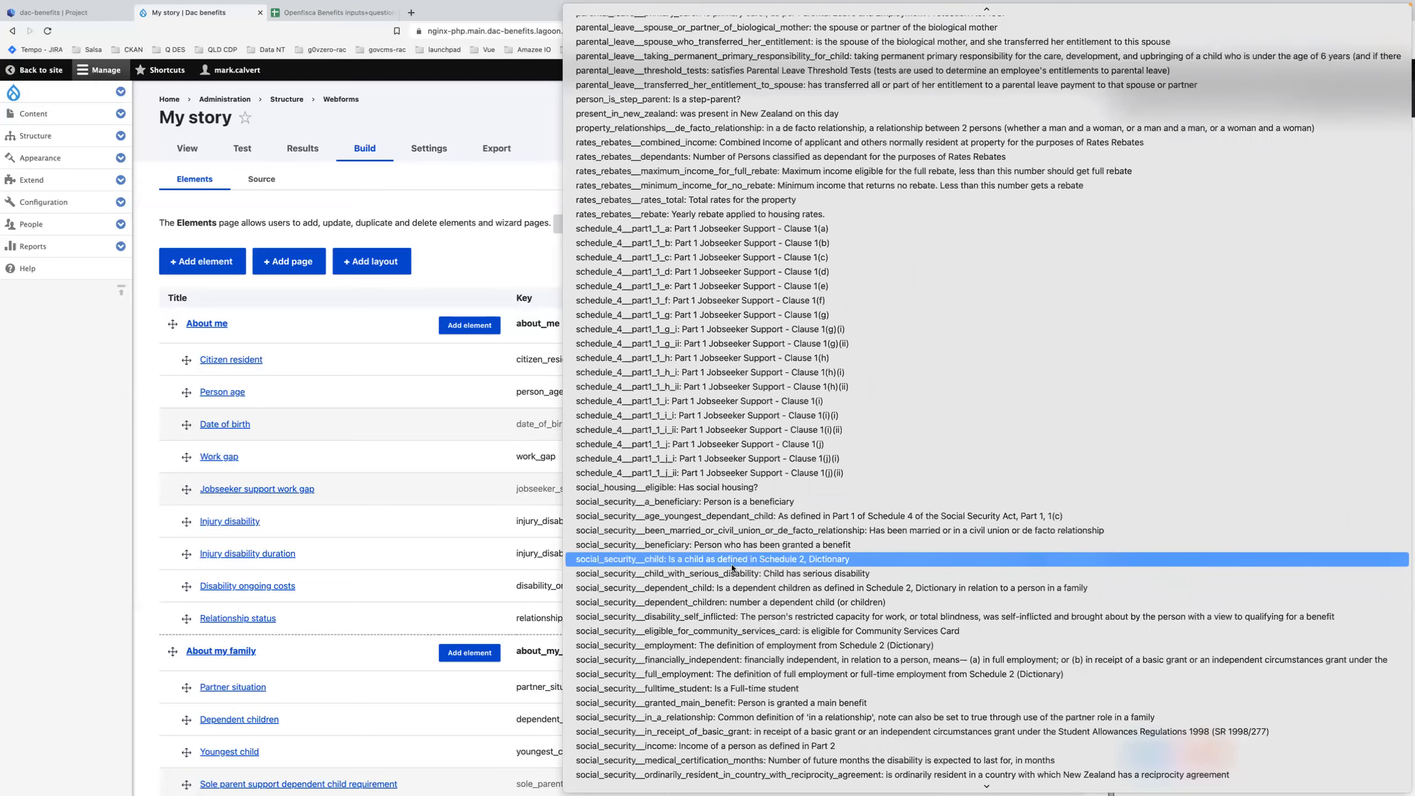
{"action": "key", "text": "Escape"}
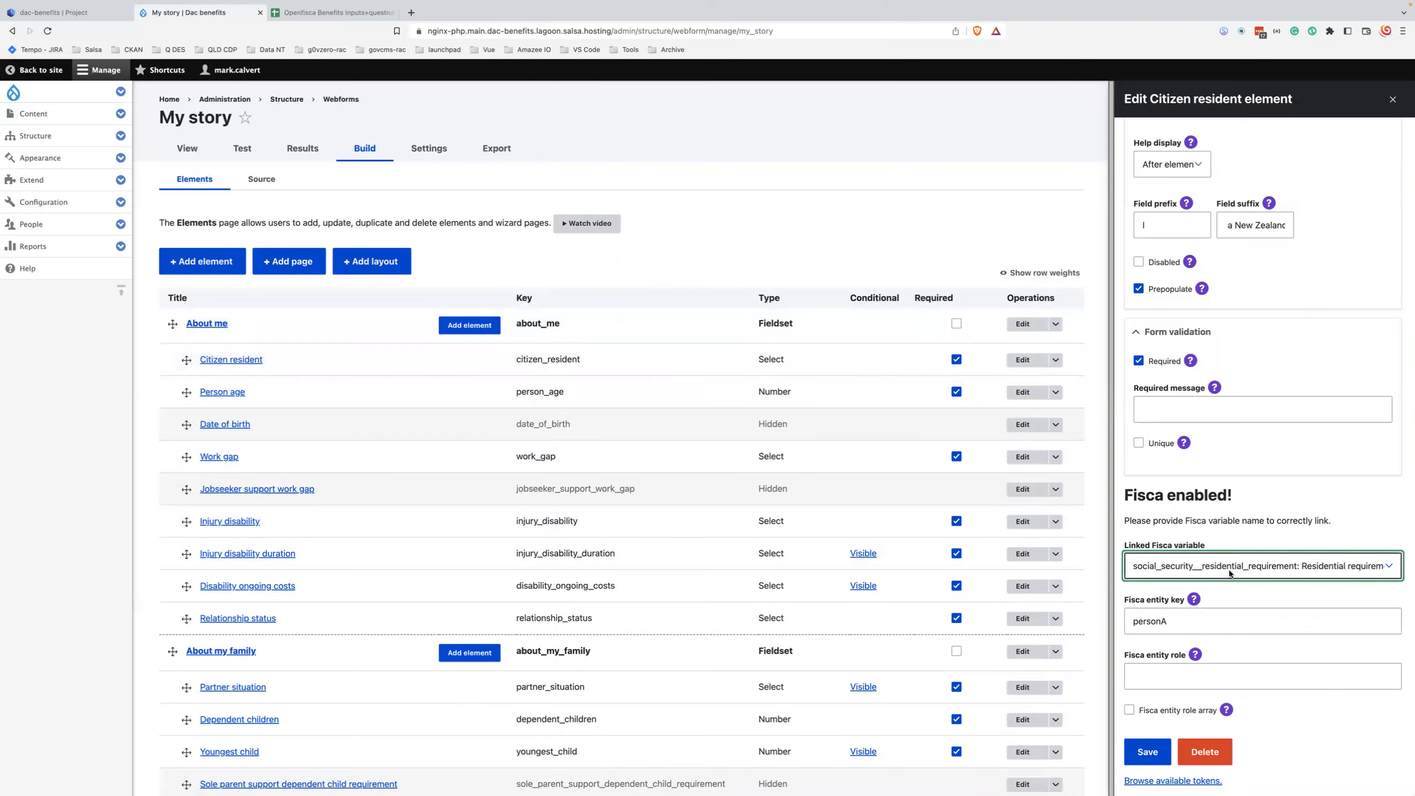
Step: Examine the Citizen resident element's Fisca entity key and the suggested values for its Fisca entity role
{"action": "left_click", "coordinate": [1186, 618]}
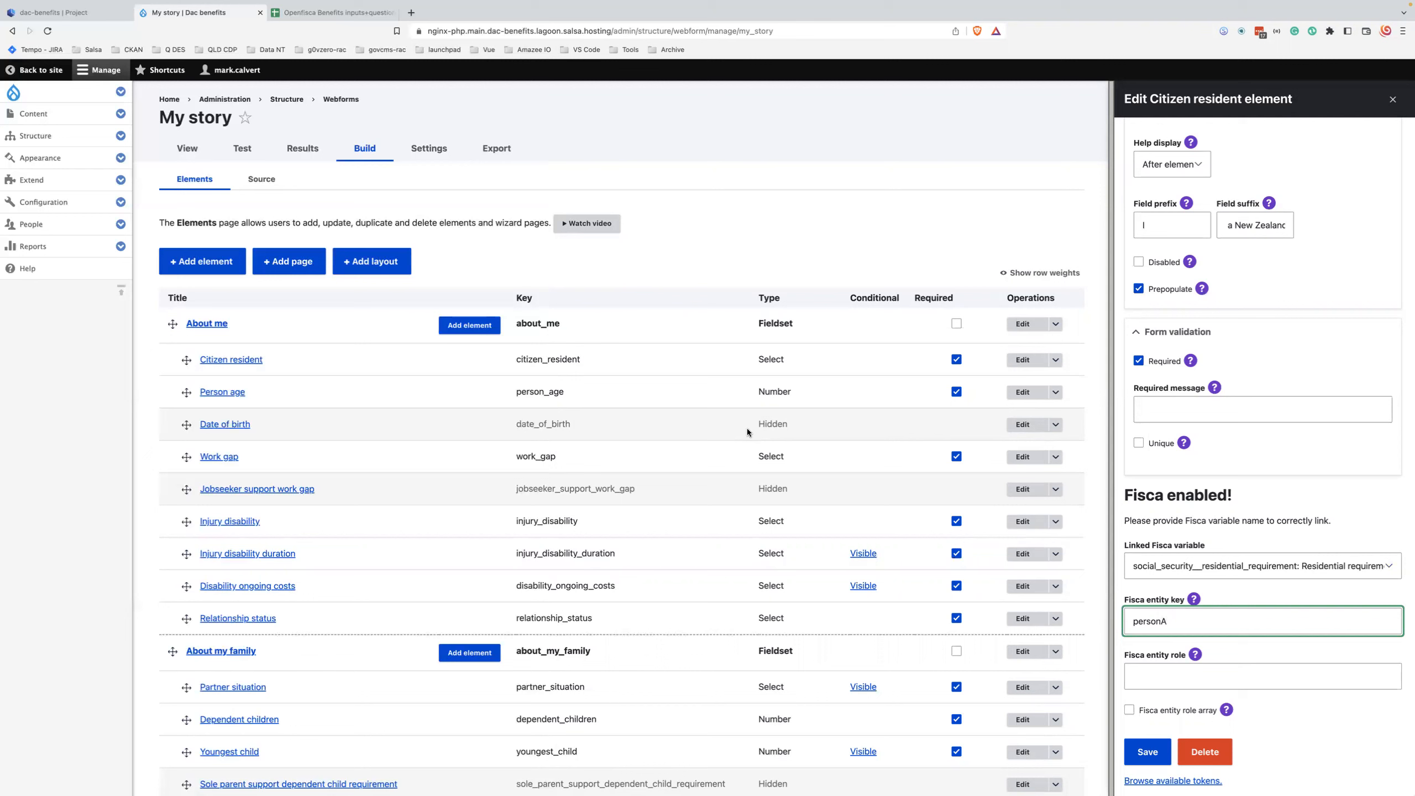
{"action": "left_click_drag", "start_coordinate": [1184, 619], "coordinate": [1124, 622]}
{"action": "left_click", "coordinate": [1207, 615]}
{"action": "double_click", "coordinate": [1190, 620]}
{"action": "left_click", "coordinate": [1220, 674]}
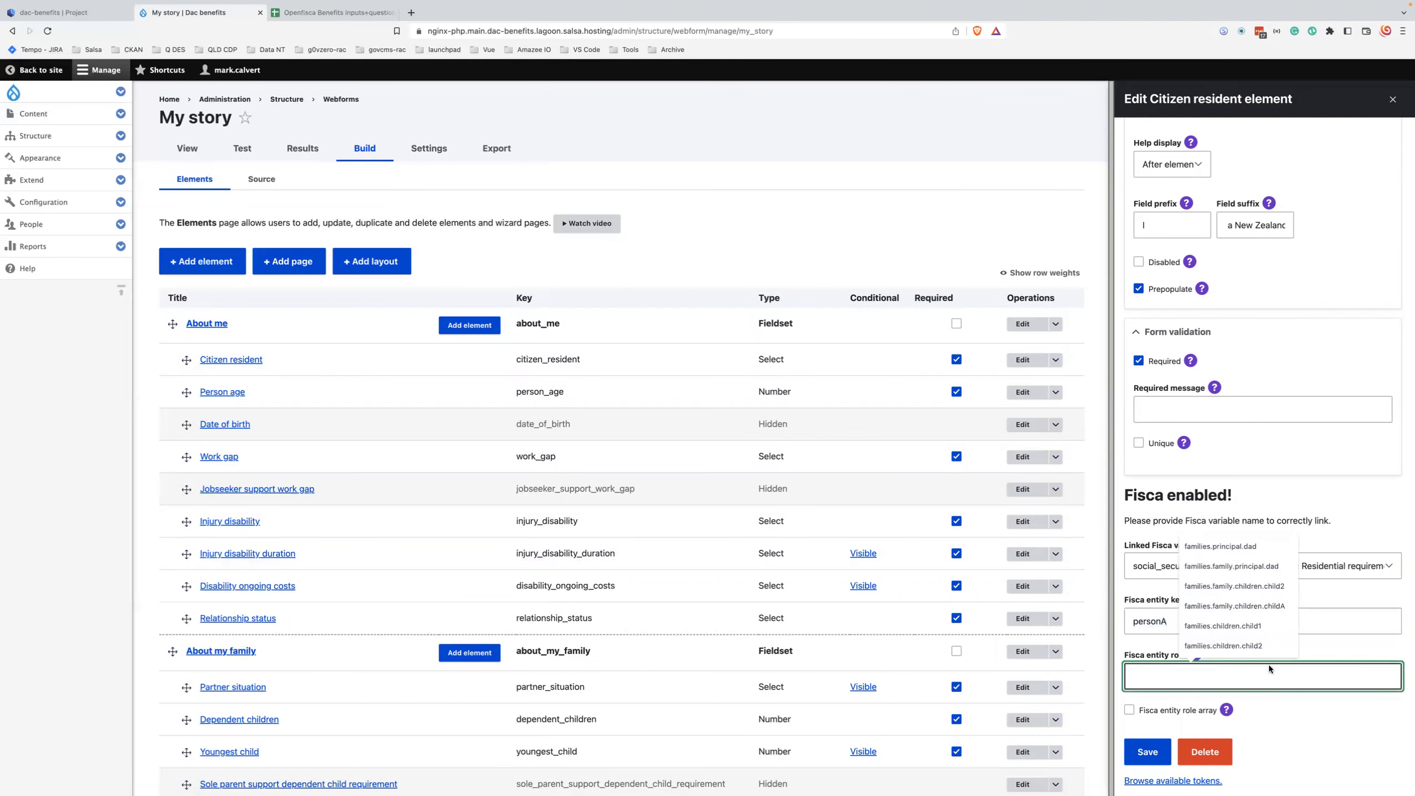
{"action": "left_click", "coordinate": [1327, 646]}
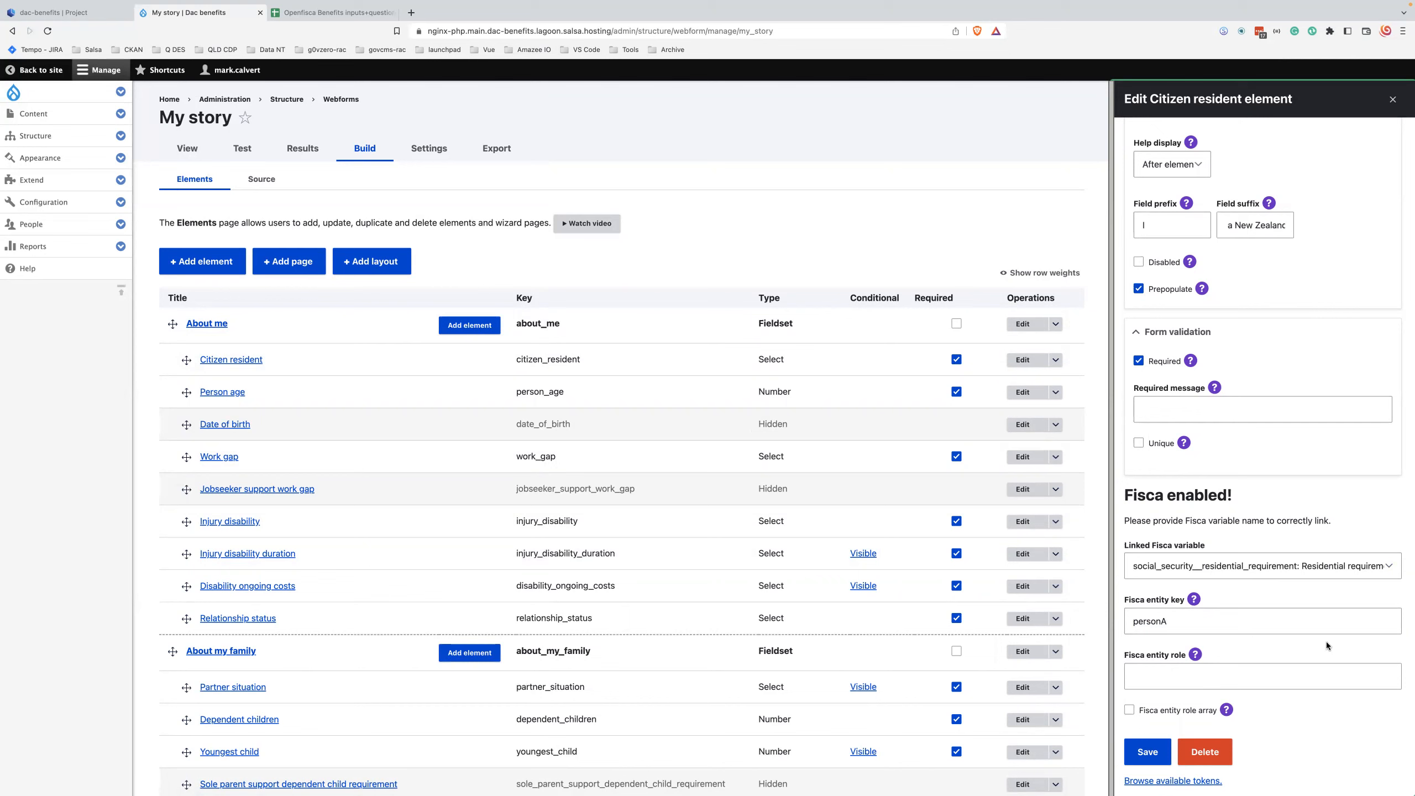
{"action": "left_click", "coordinate": [1298, 666]}
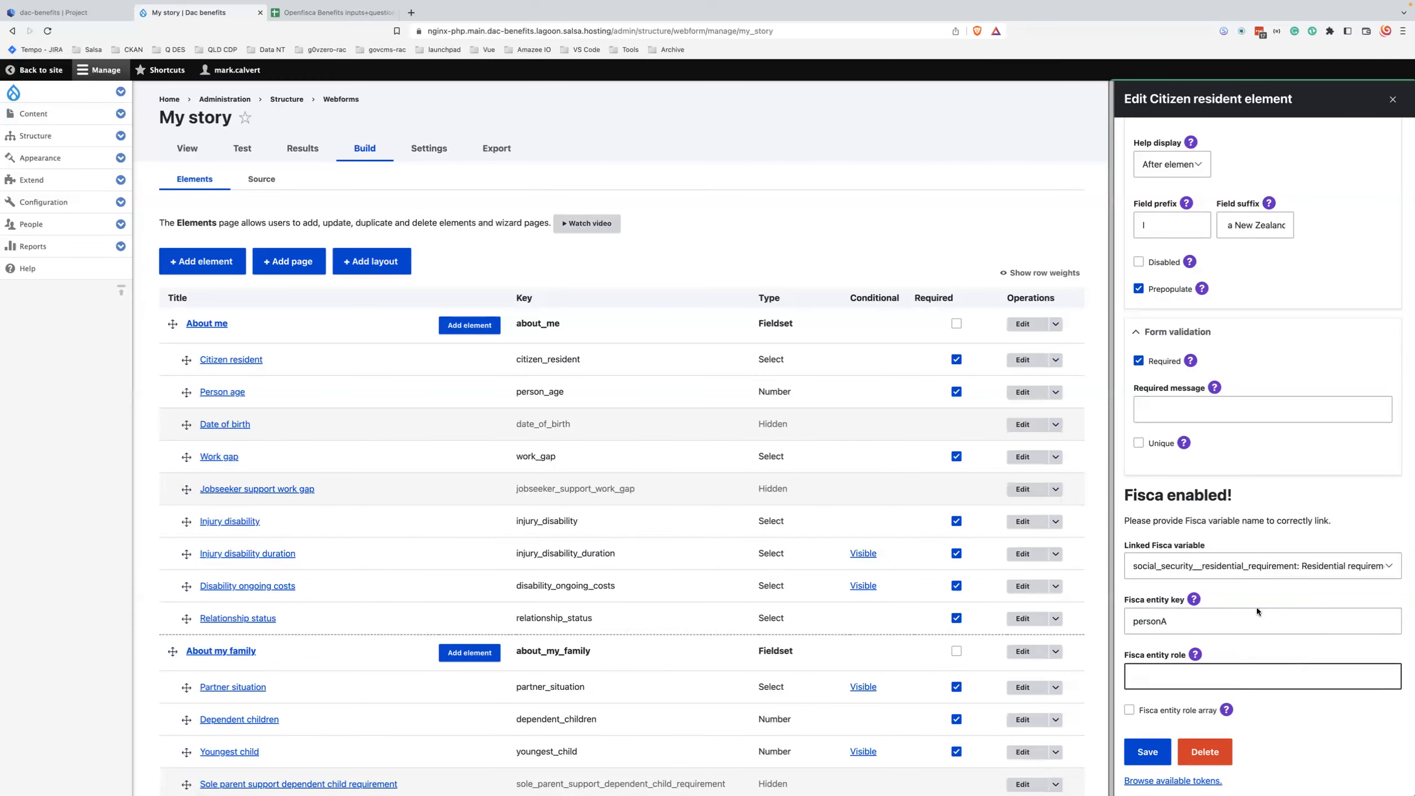
Step: Check the selected Linked Fisca variable against the Citizen resident element's type and option values
{"action": "left_click", "coordinate": [1227, 567]}
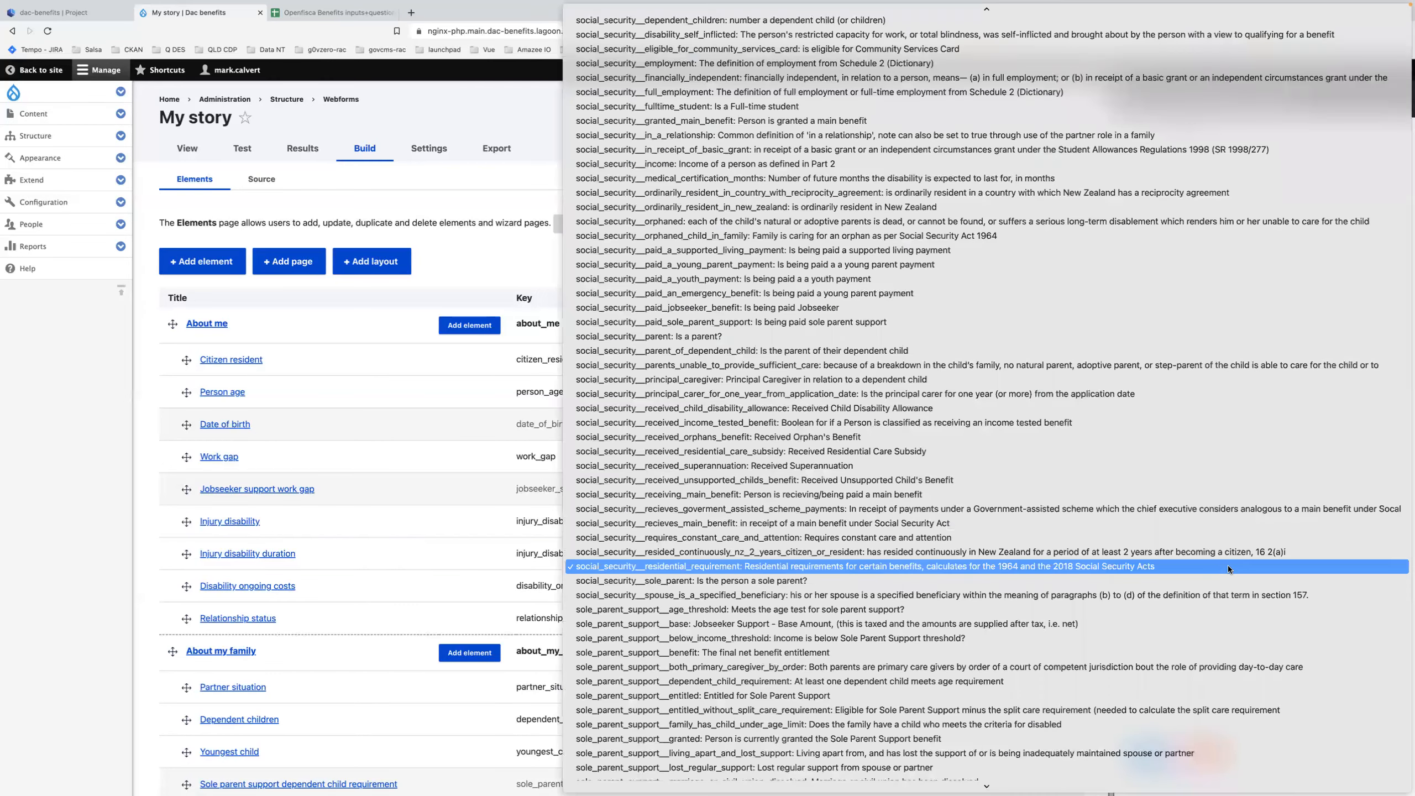
{"action": "left_click", "coordinate": [1227, 566]}
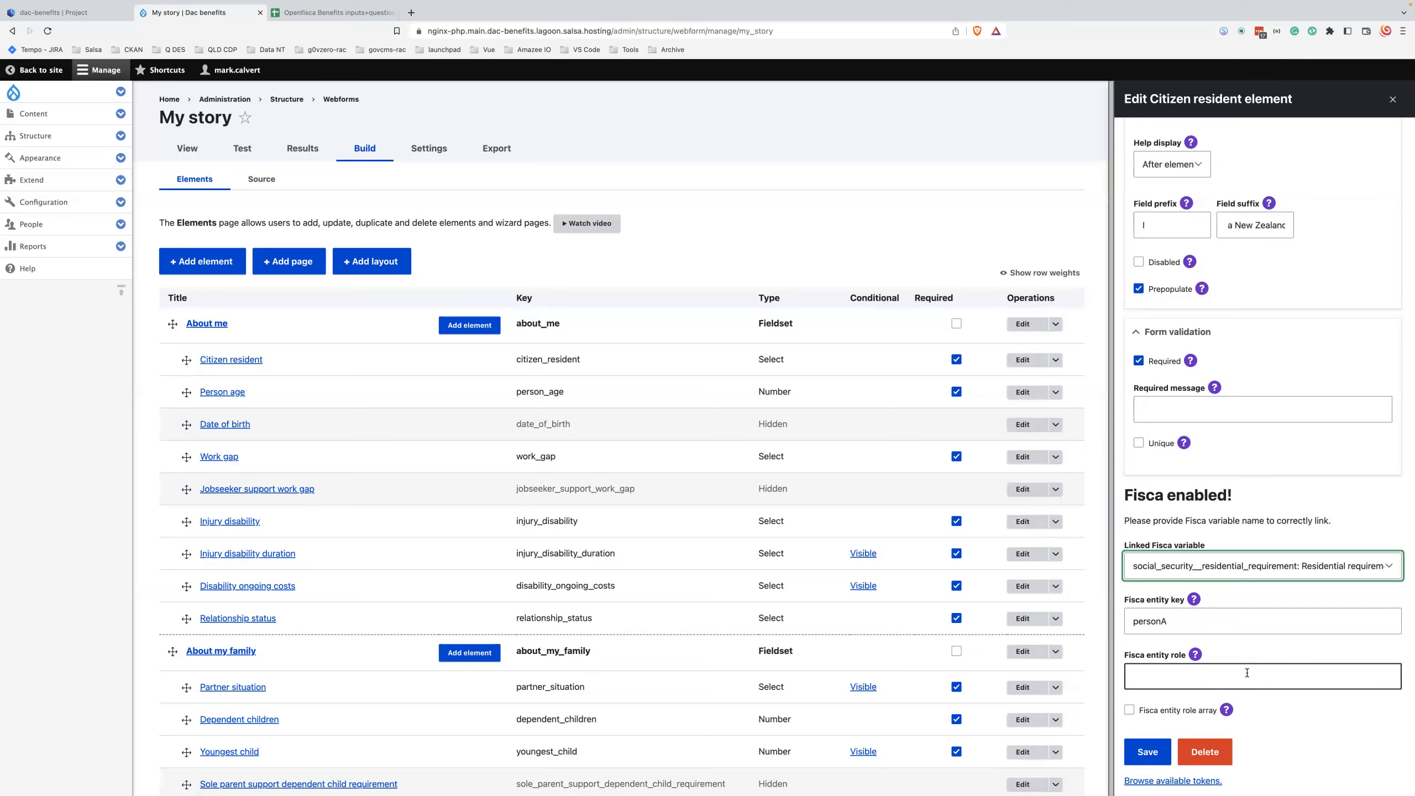
{"action": "scroll", "coordinate": [1247, 672], "scroll_direction": "down", "scroll_amount": 2}
{"action": "scroll", "coordinate": [1282, 635], "scroll_direction": "up", "scroll_amount": 1}
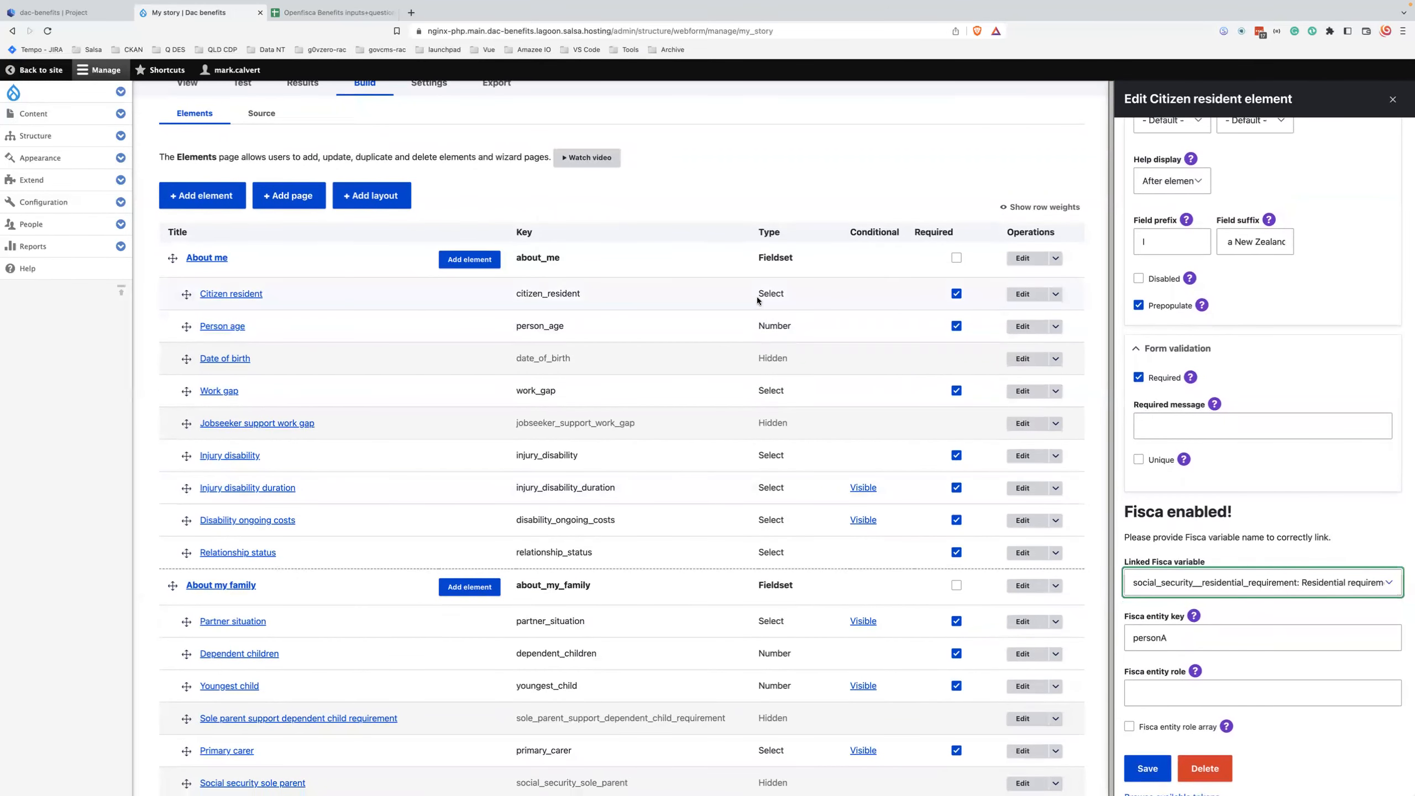
{"action": "scroll", "coordinate": [1345, 403], "scroll_direction": "up", "scroll_amount": 15}
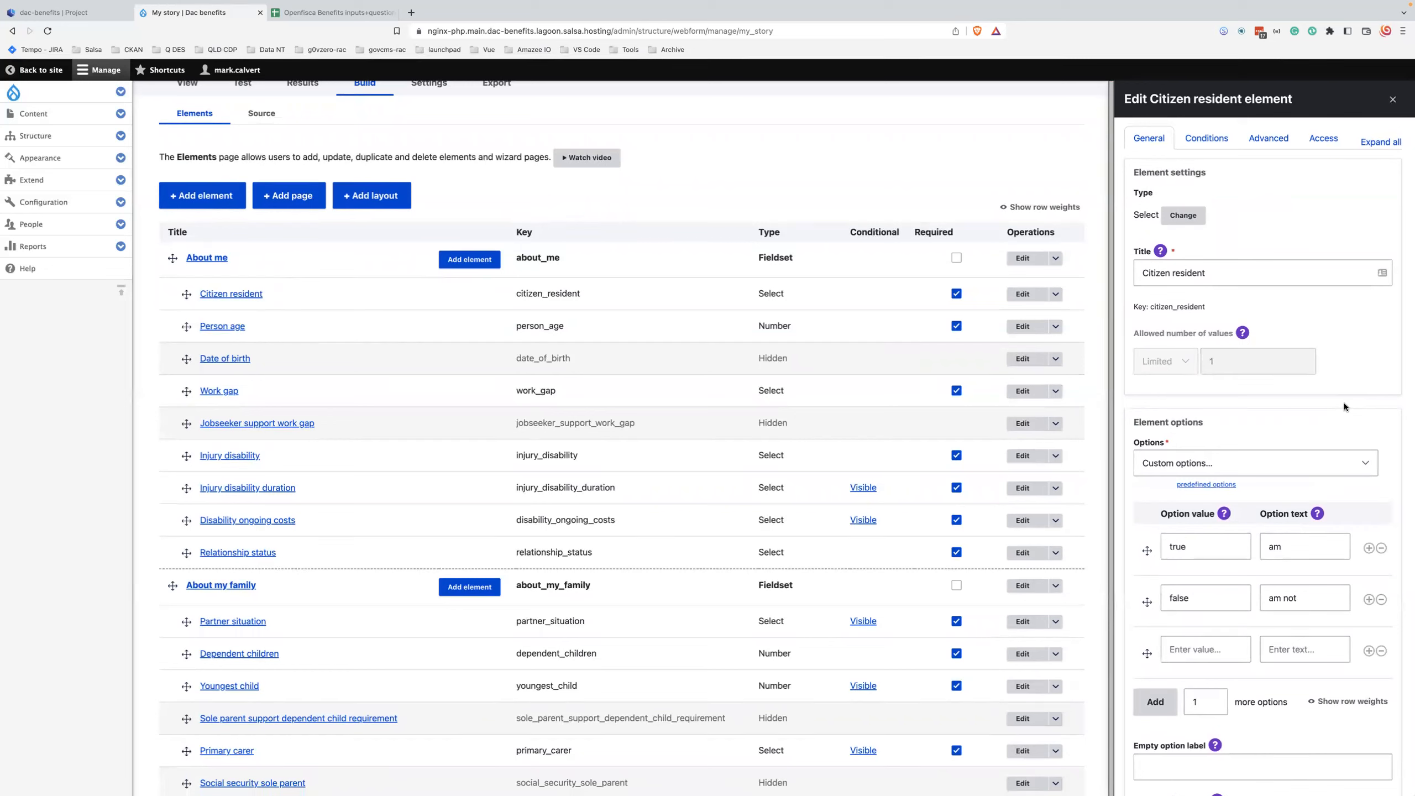
{"action": "scroll", "coordinate": [1345, 403], "scroll_direction": "down", "scroll_amount": 15}
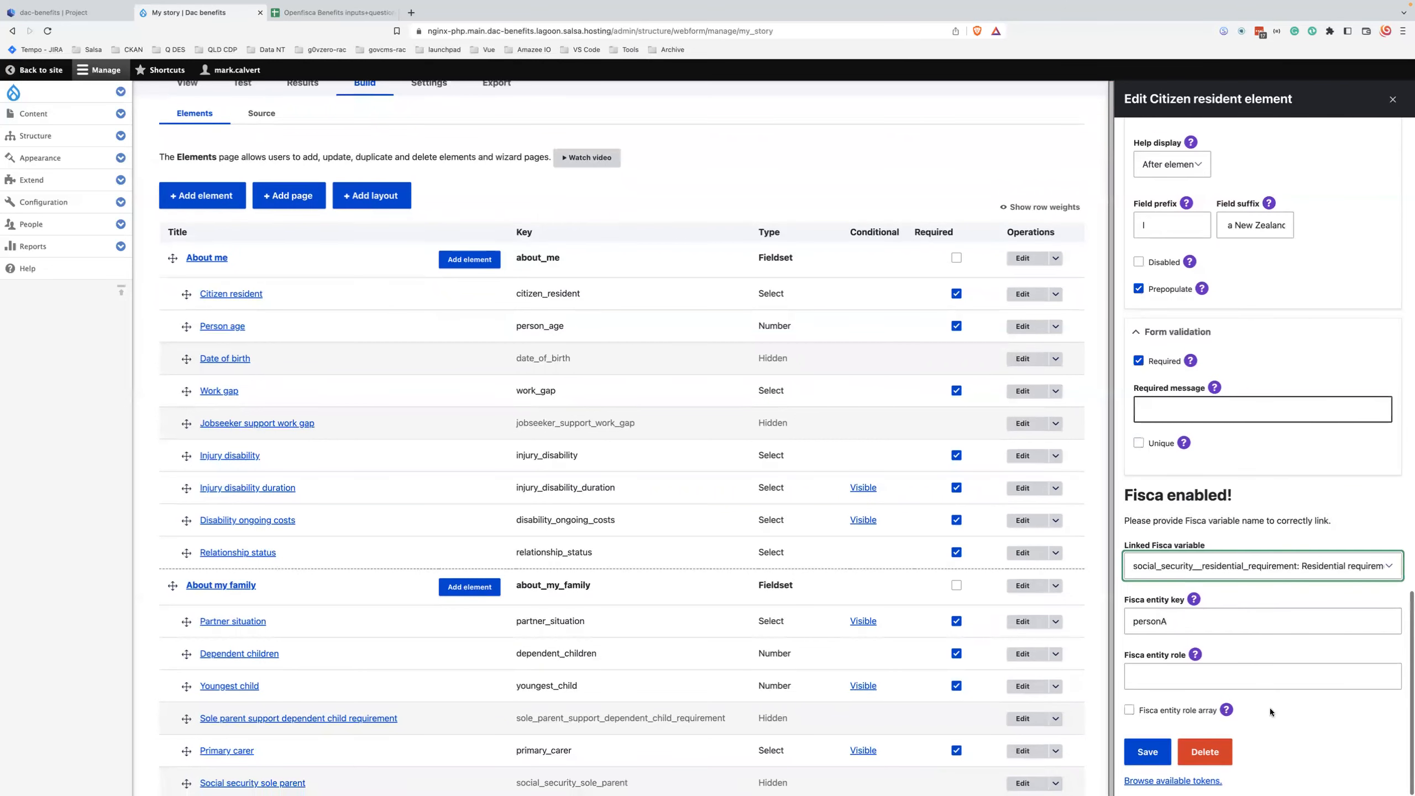
Step: Compare the Fisca entity key with the suggested entity roles, and read the help explanation for Fisca entity role
{"action": "left_click", "coordinate": [1182, 622]}
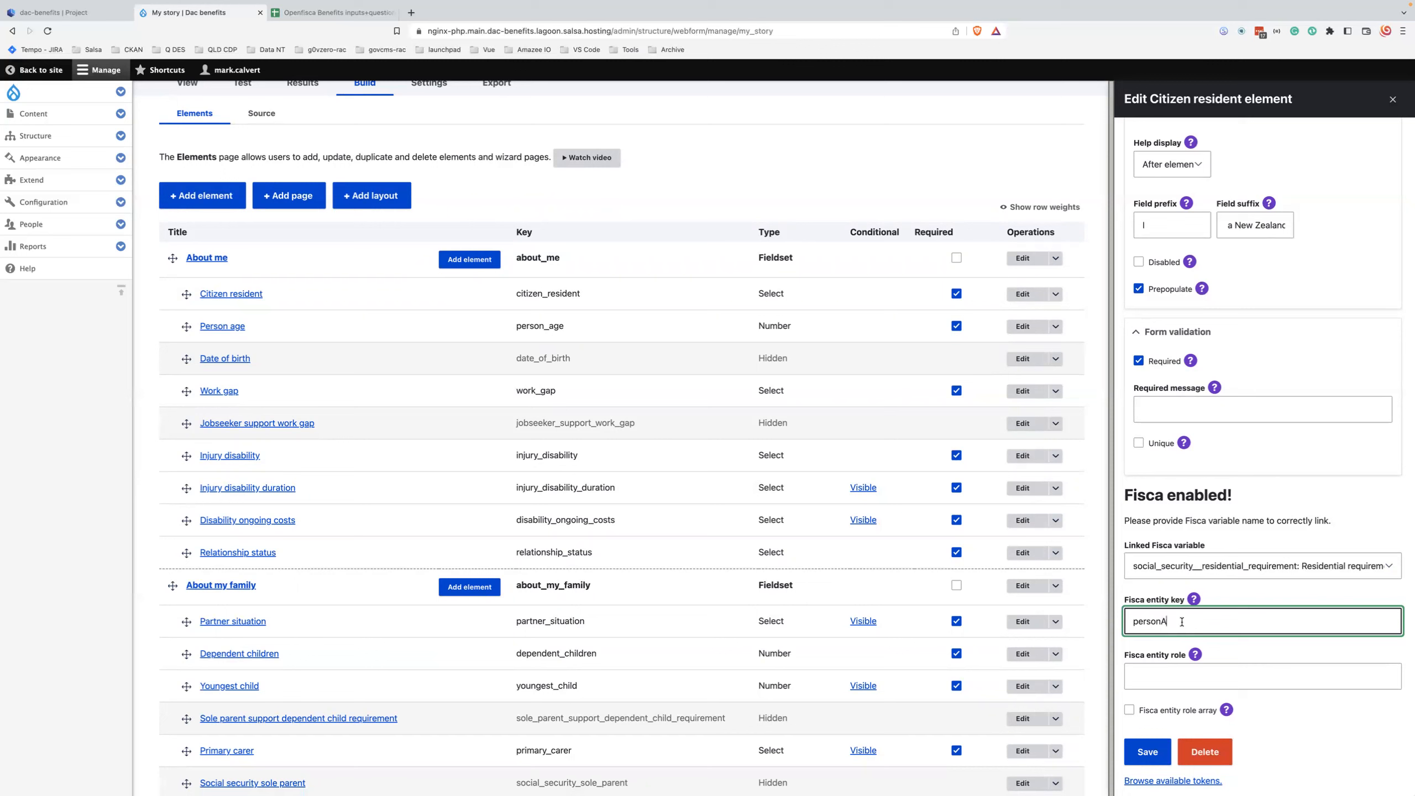
{"action": "left_click", "coordinate": [1181, 679]}
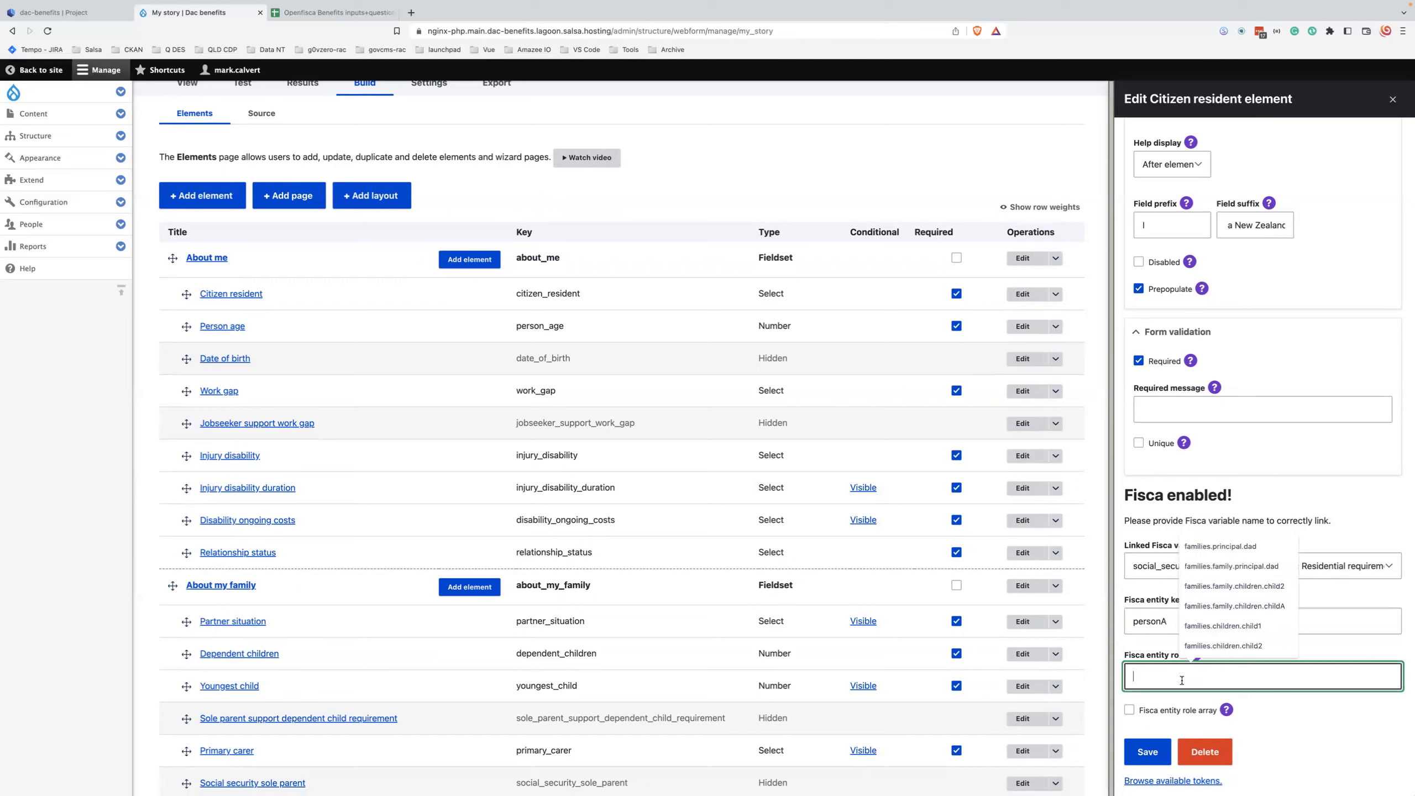
{"action": "left_click", "coordinate": [1345, 646]}
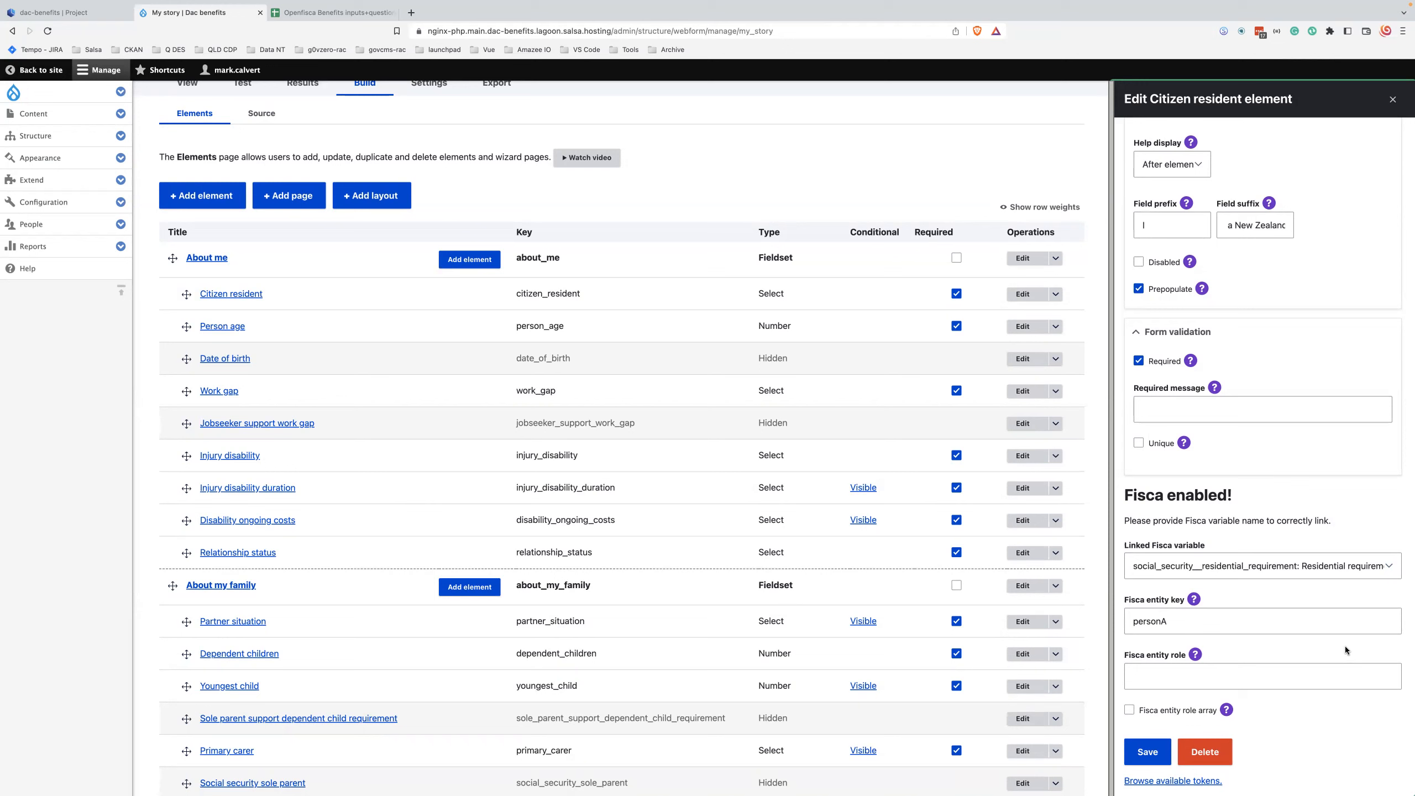
{"action": "left_click", "coordinate": [1291, 674]}
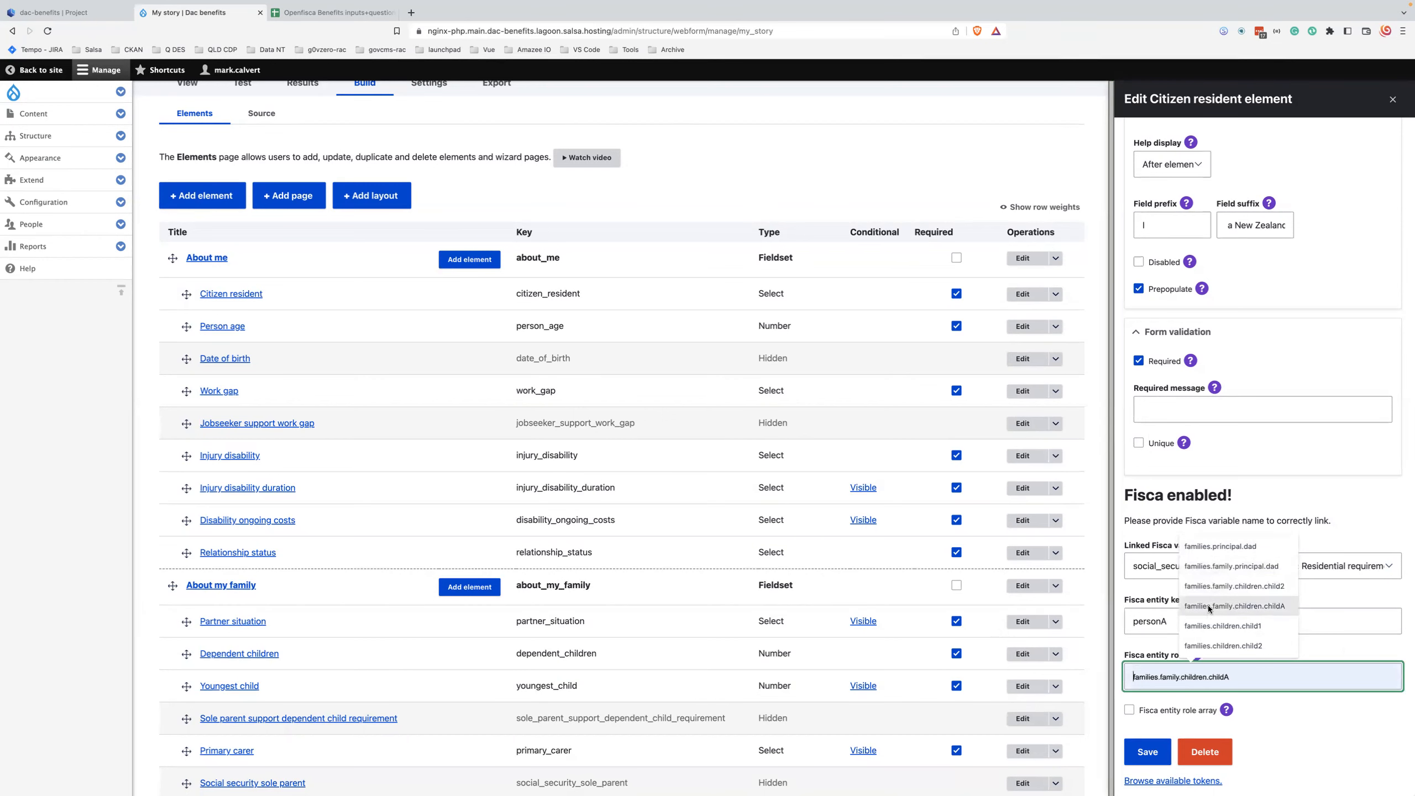
{"action": "left_click", "coordinate": [1316, 726]}
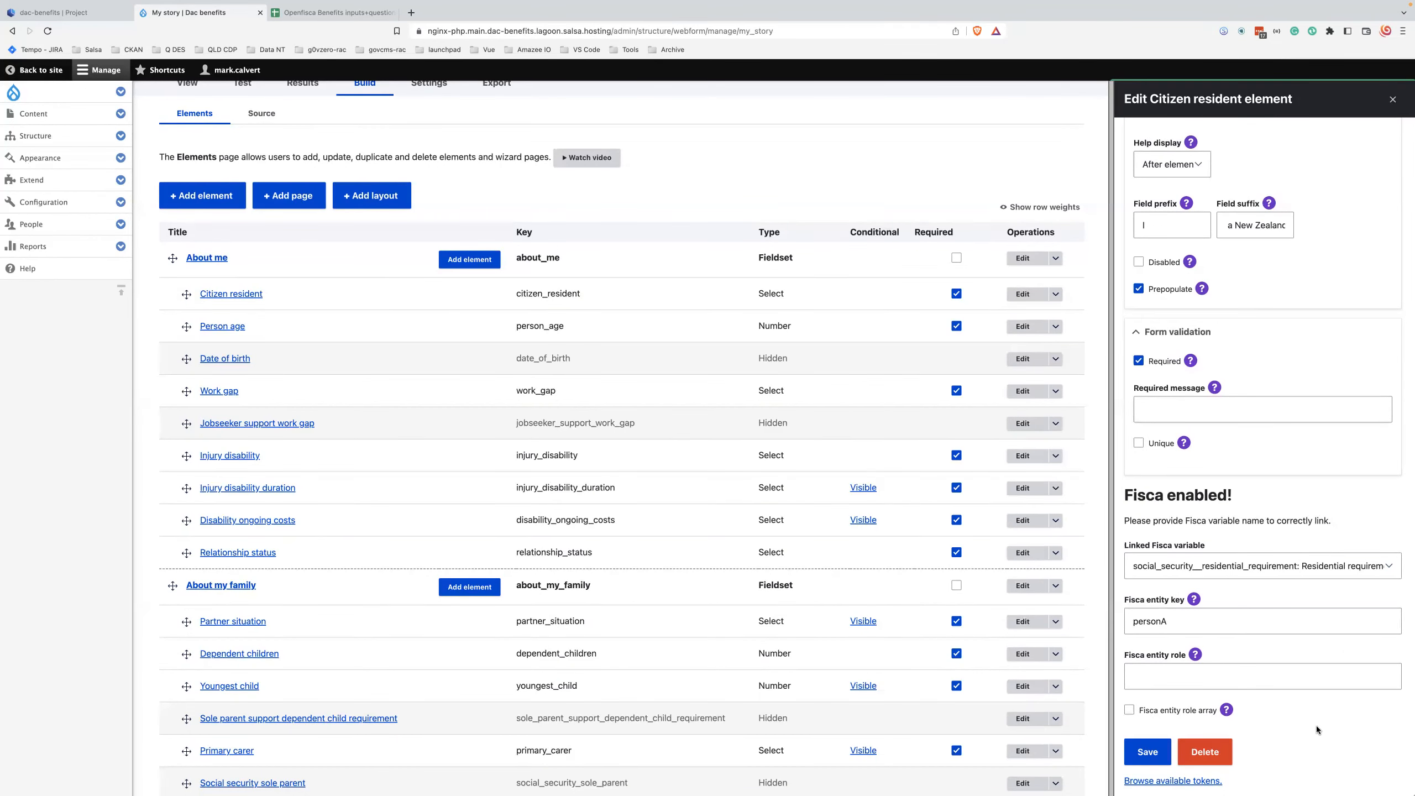
{"action": "left_click", "coordinate": [1209, 676]}
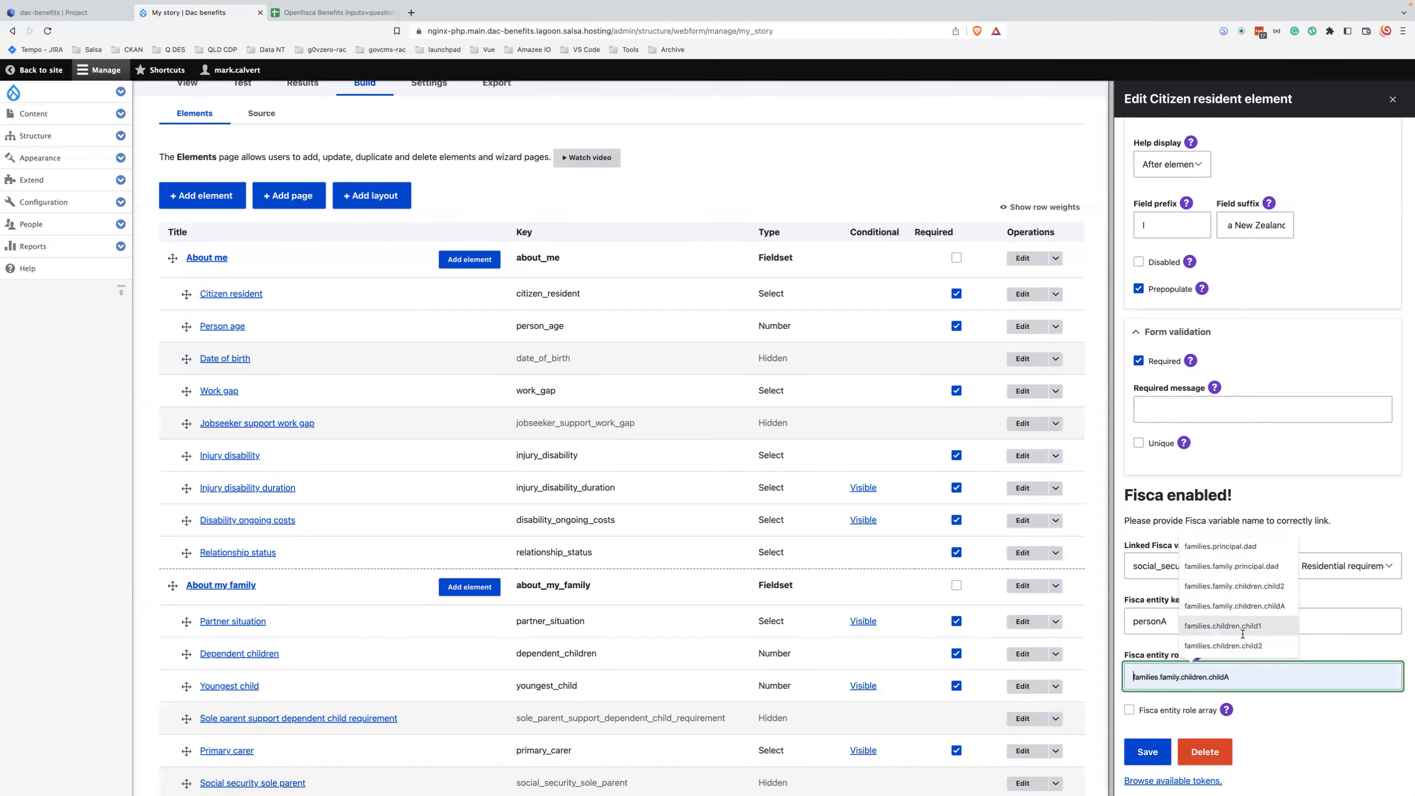
{"action": "left_click", "coordinate": [1298, 721]}
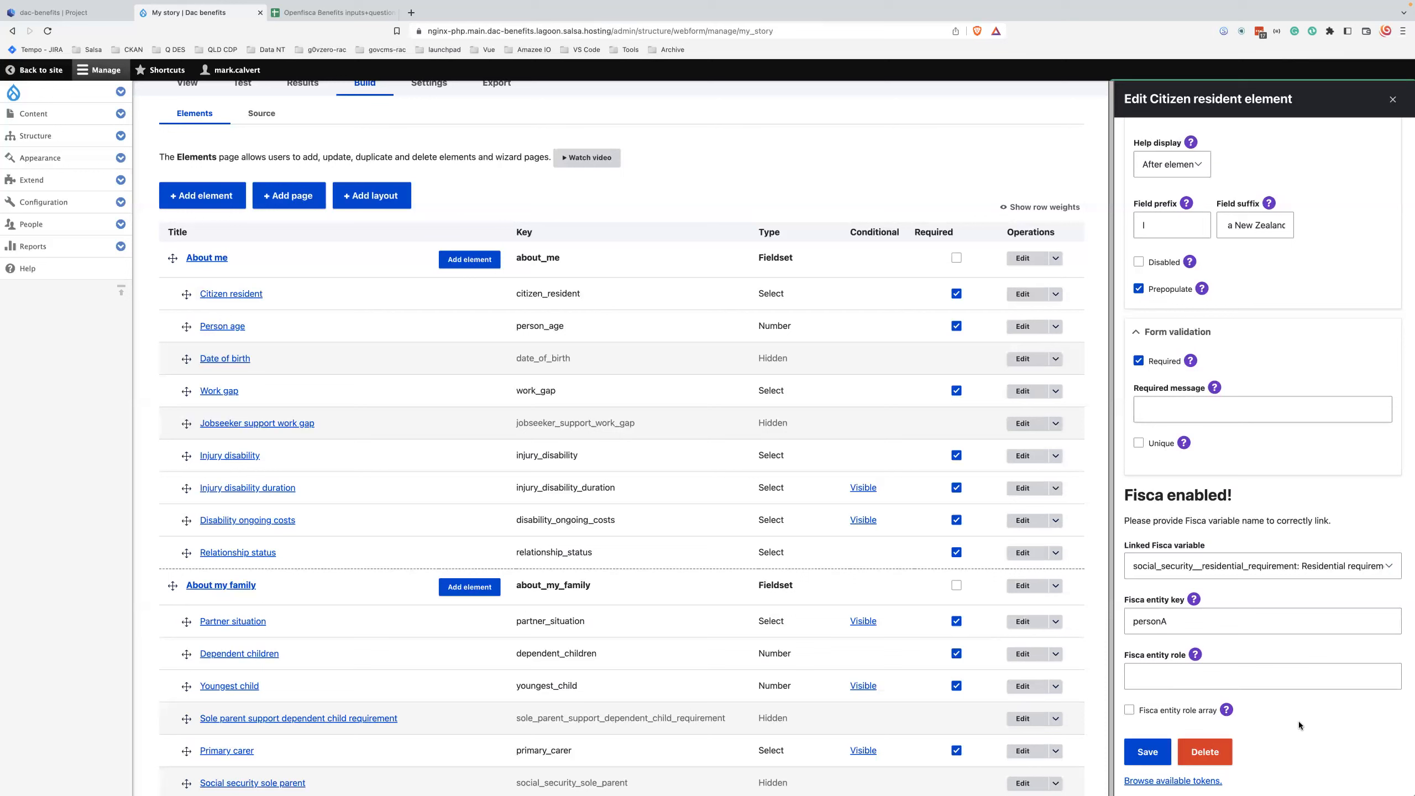
{"action": "mouse_move", "coordinate": [1197, 649]}
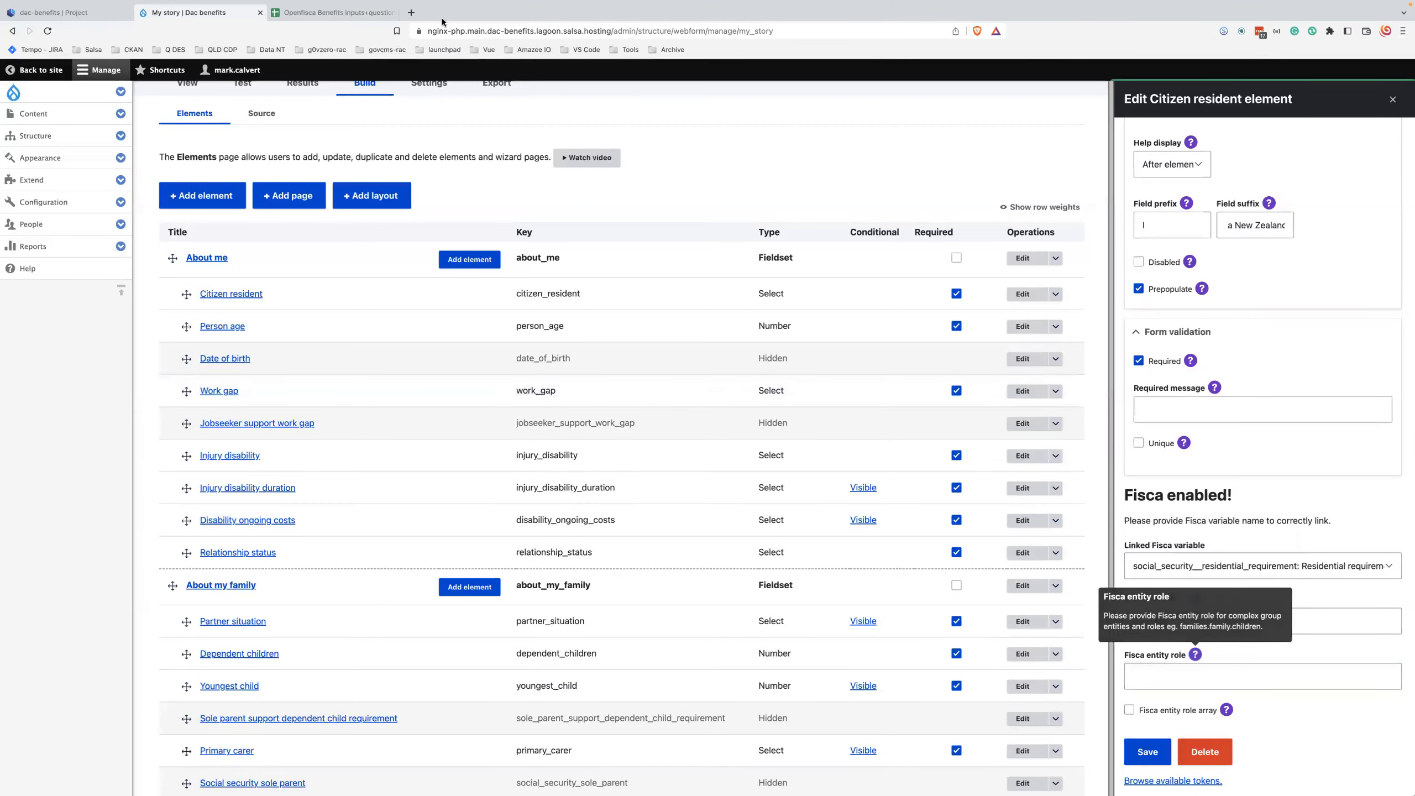
Step: Switch to the Openfisca Benefits spreadsheet in Google Sheets and review the OpenFisca variables mapping column on the My Story - Webform sheet
{"action": "left_click", "coordinate": [350, 12]}
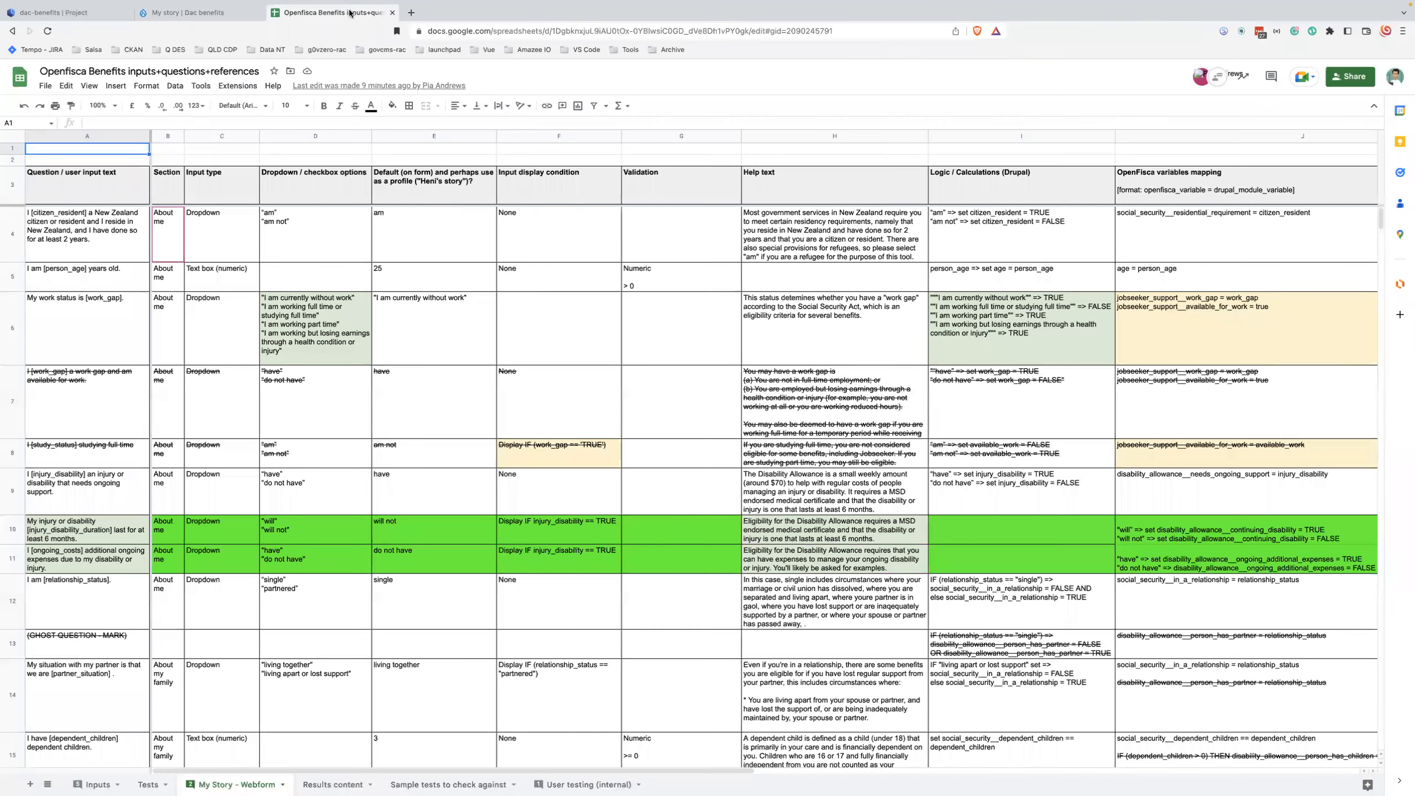
{"action": "left_click", "coordinate": [1163, 187]}
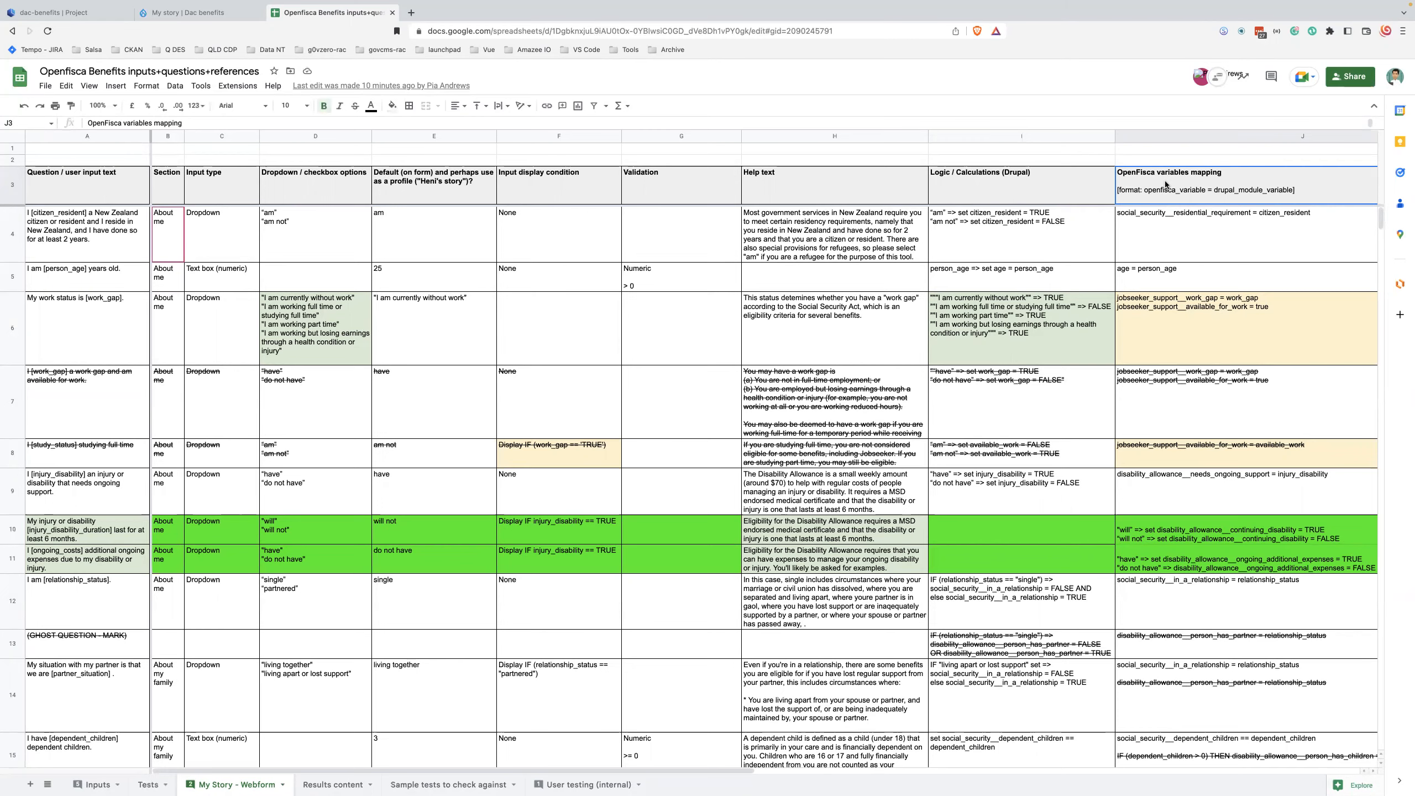
{"action": "scroll", "coordinate": [1165, 184], "scroll_direction": "down", "scroll_amount": 3}
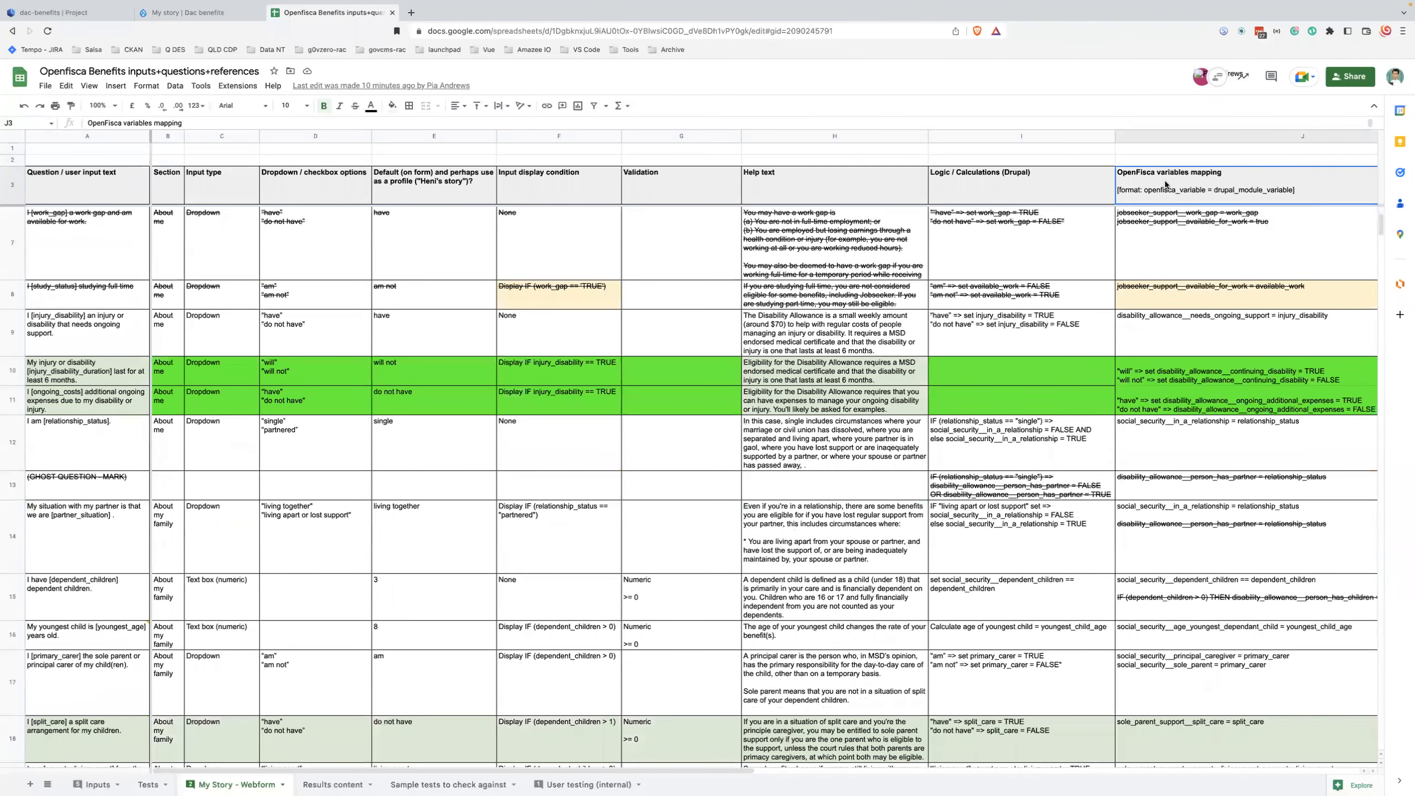
{"action": "scroll", "coordinate": [1165, 185], "scroll_direction": "down", "scroll_amount": 5}
{"action": "scroll", "coordinate": [1165, 184], "scroll_direction": "up", "scroll_amount": 8}
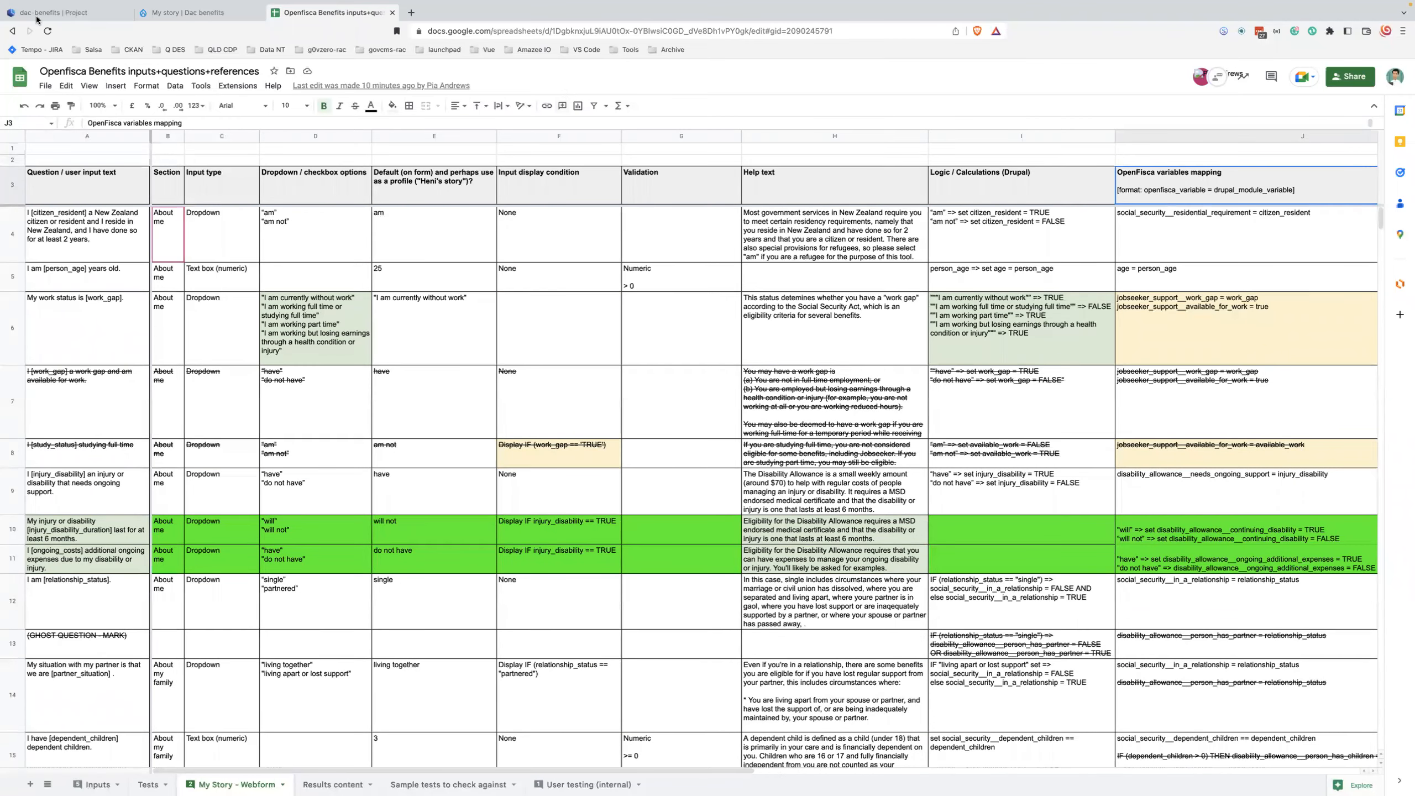
Step: Switch back to the My story webform in Drupal and open the Person age element to examine its number settings
{"action": "left_click", "coordinate": [212, 12]}
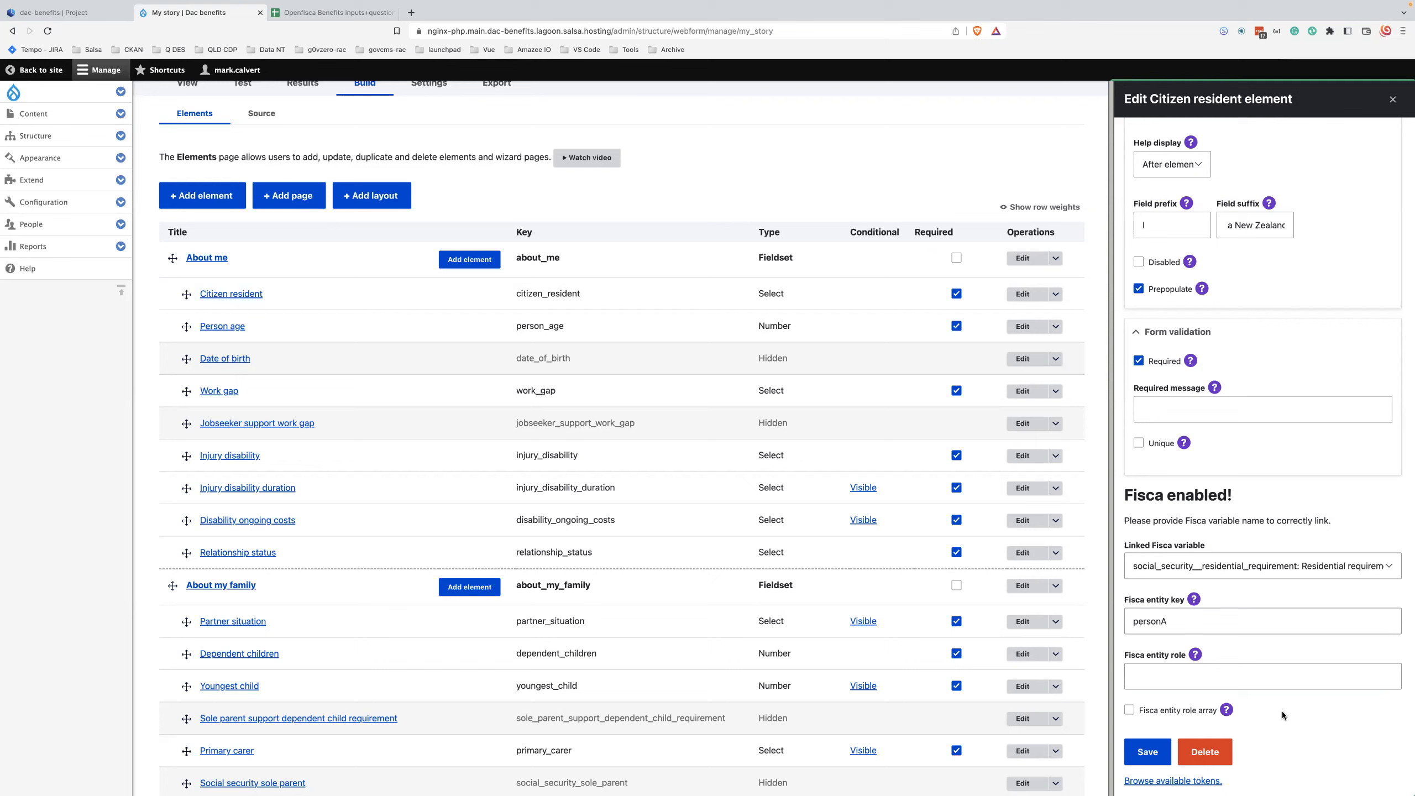
{"action": "scroll", "coordinate": [1282, 712], "scroll_direction": "up", "scroll_amount": 3}
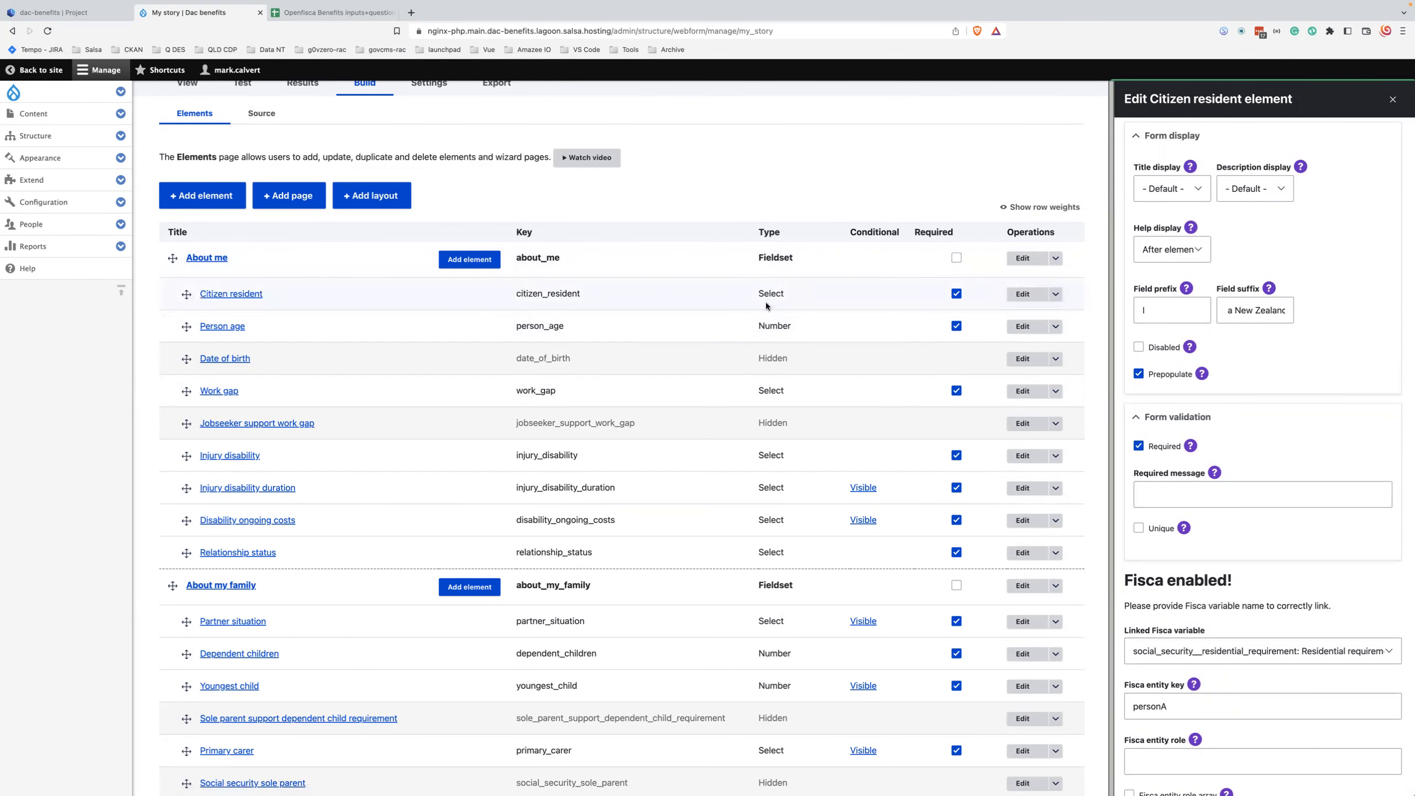
{"action": "left_click", "coordinate": [1023, 328]}
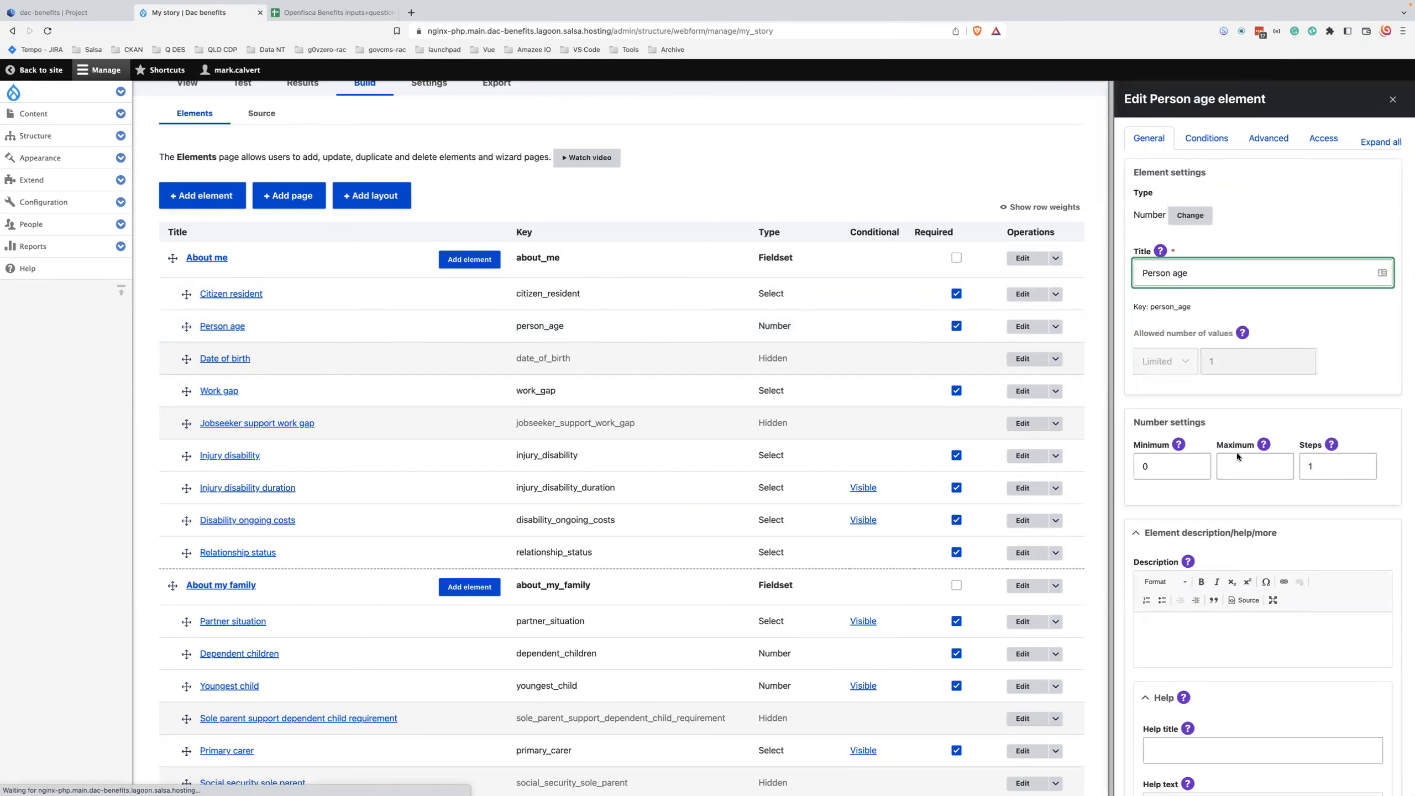
{"action": "scroll", "coordinate": [1236, 452], "scroll_direction": "down", "scroll_amount": 1}
{"action": "scroll", "coordinate": [1263, 415], "scroll_direction": "down", "scroll_amount": 3}
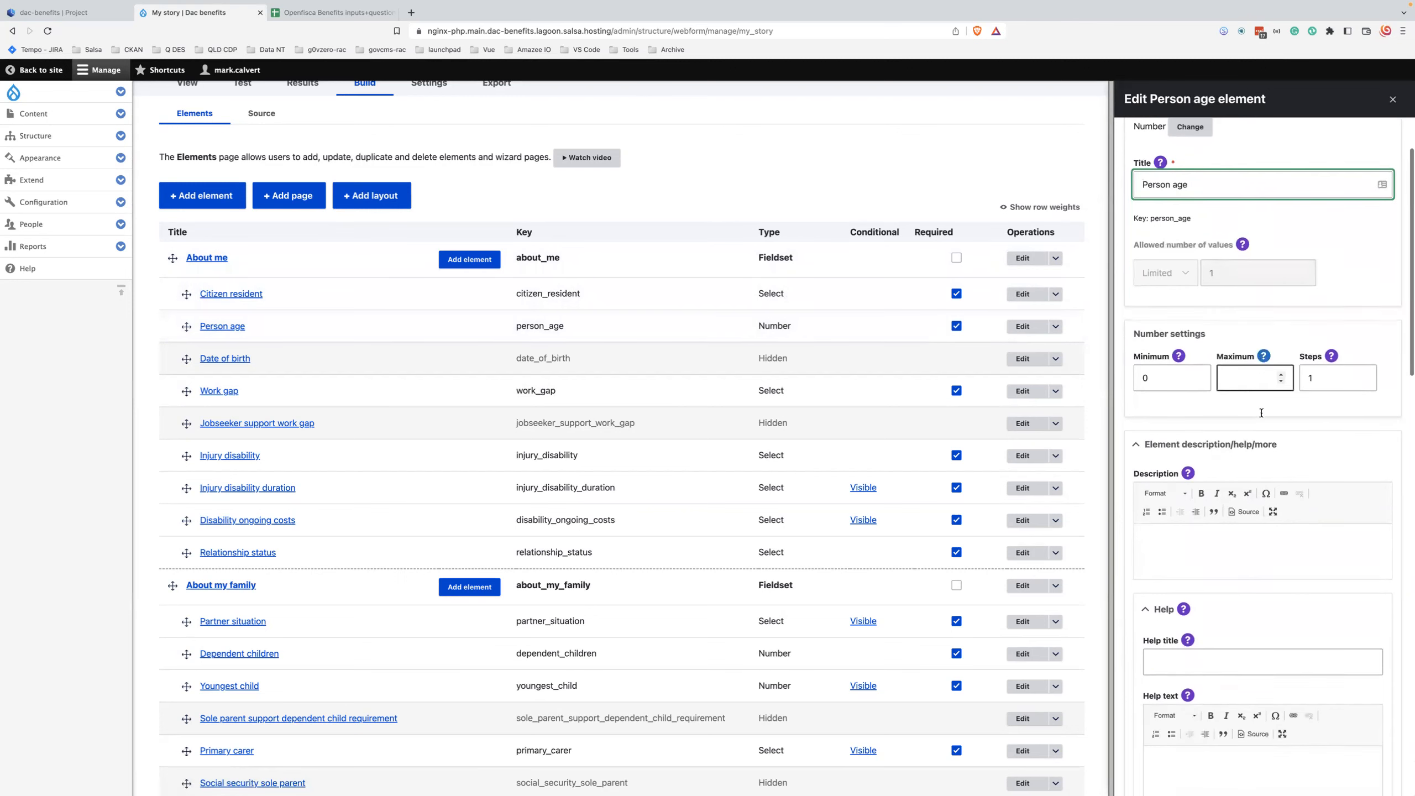
{"action": "scroll", "coordinate": [1185, 382], "scroll_direction": "up", "scroll_amount": 2}
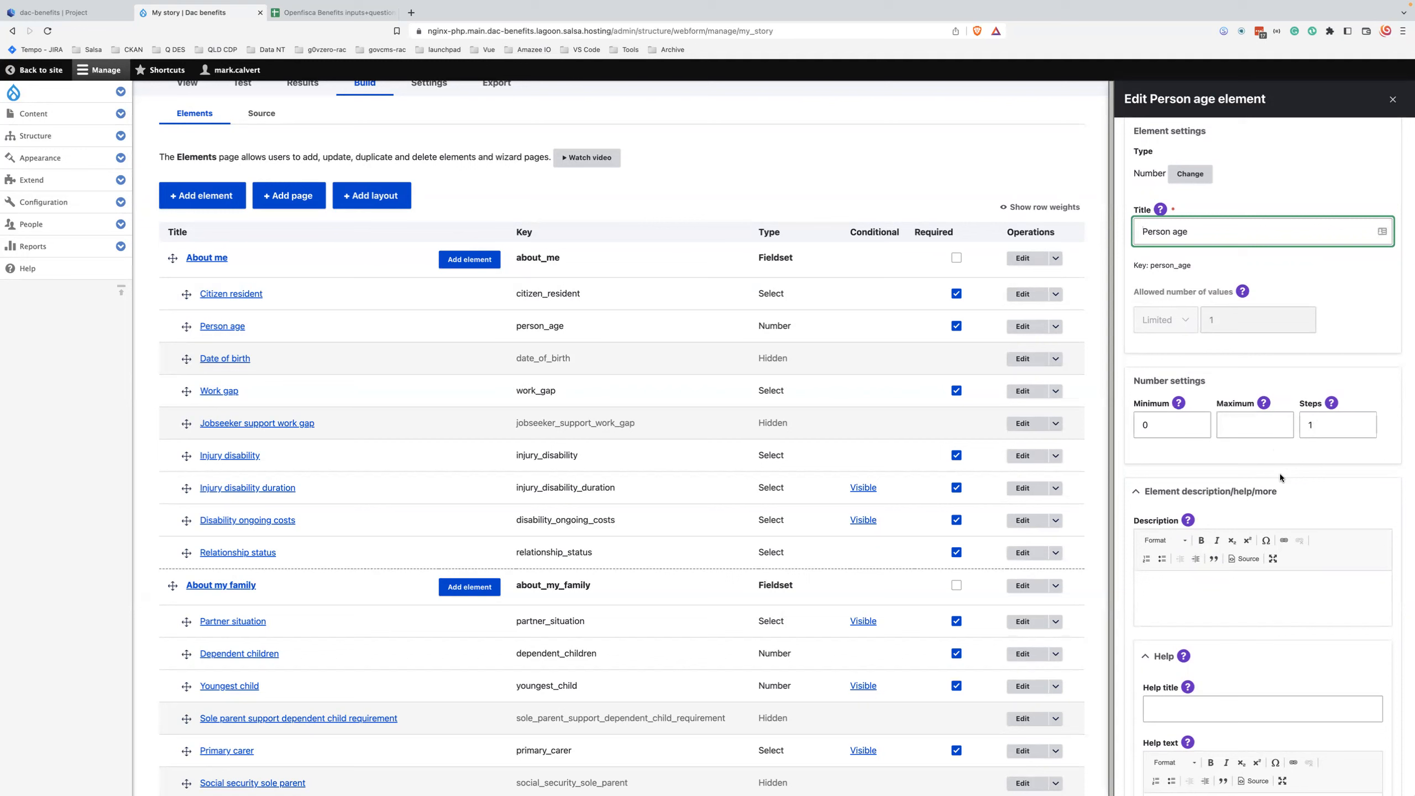
Step: Examine the Person age element's description and help settings
{"action": "scroll", "coordinate": [1280, 473], "scroll_direction": "down", "scroll_amount": 3}
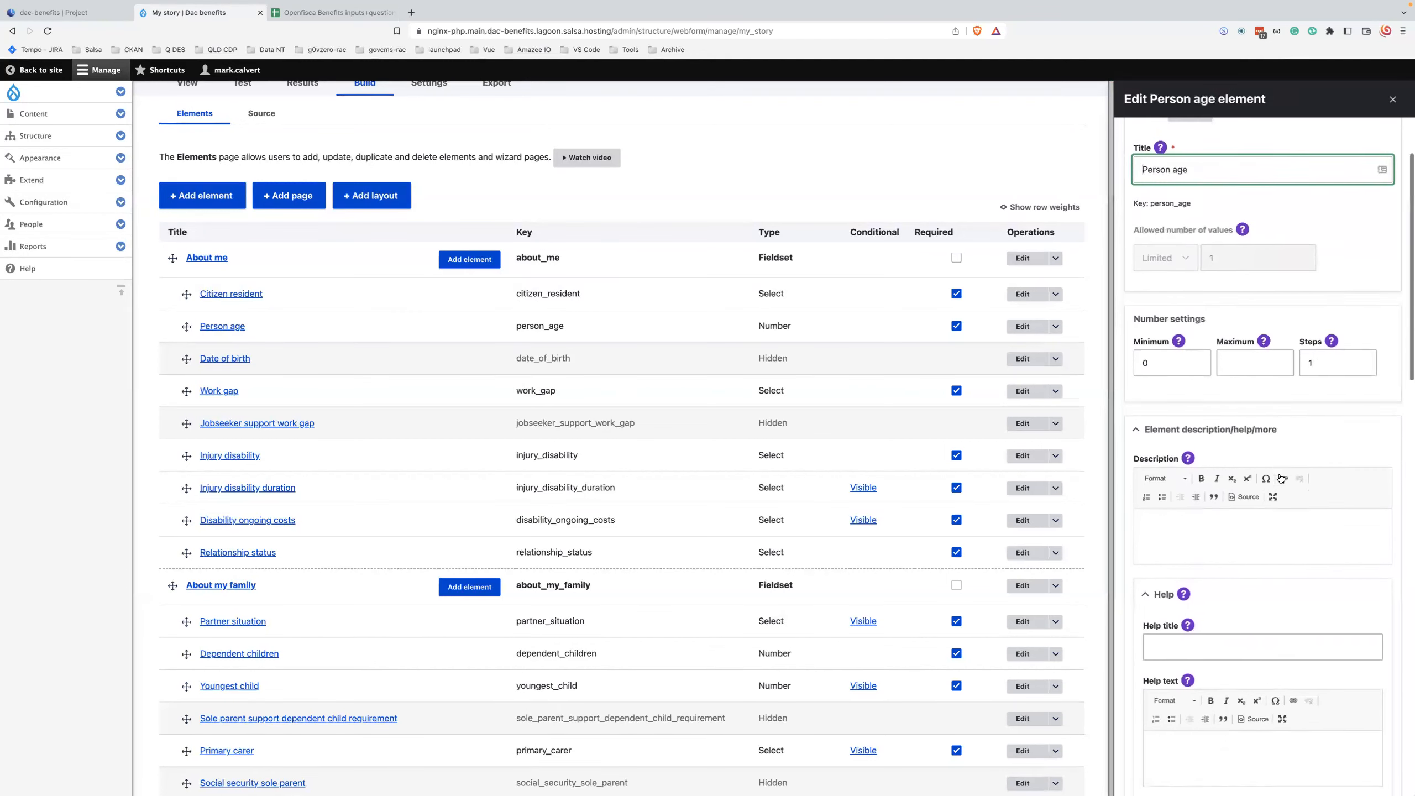
{"action": "scroll", "coordinate": [1280, 473], "scroll_direction": "down", "scroll_amount": 2}
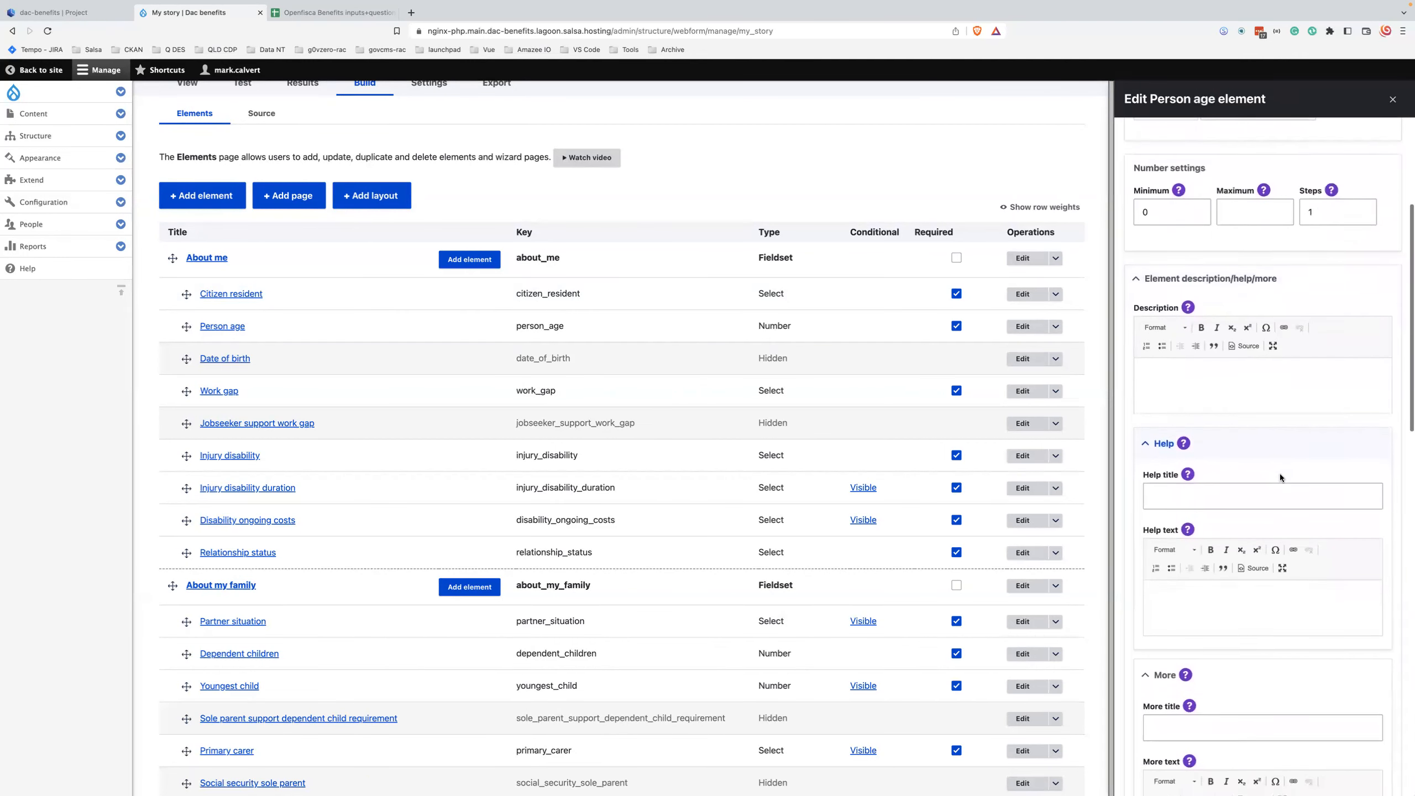
{"action": "scroll", "coordinate": [1280, 474], "scroll_direction": "up", "scroll_amount": 1}
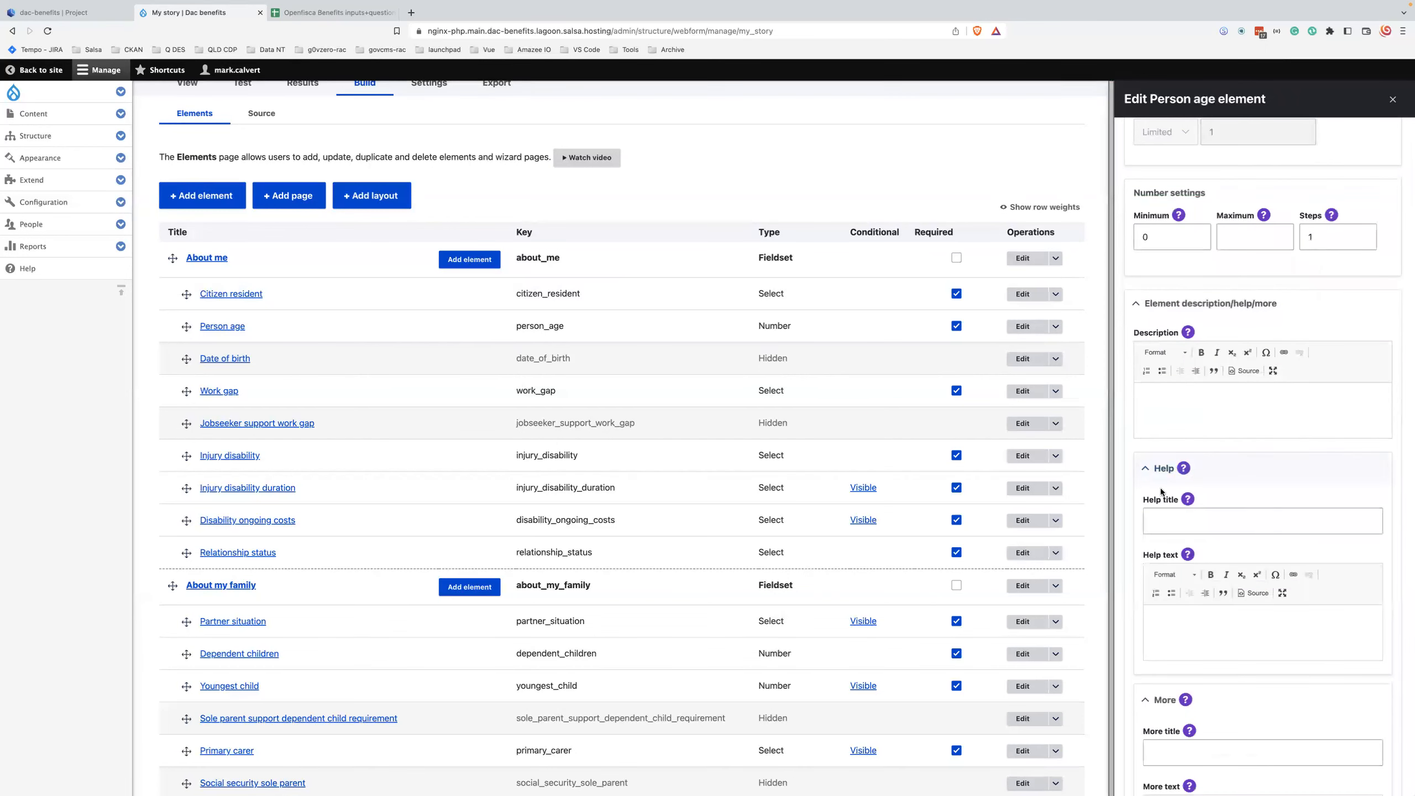
Step: Examine the Person age element's form display settings, focusing on its field prefix and field suffix
{"action": "scroll", "coordinate": [1158, 446], "scroll_direction": "down", "scroll_amount": 1}
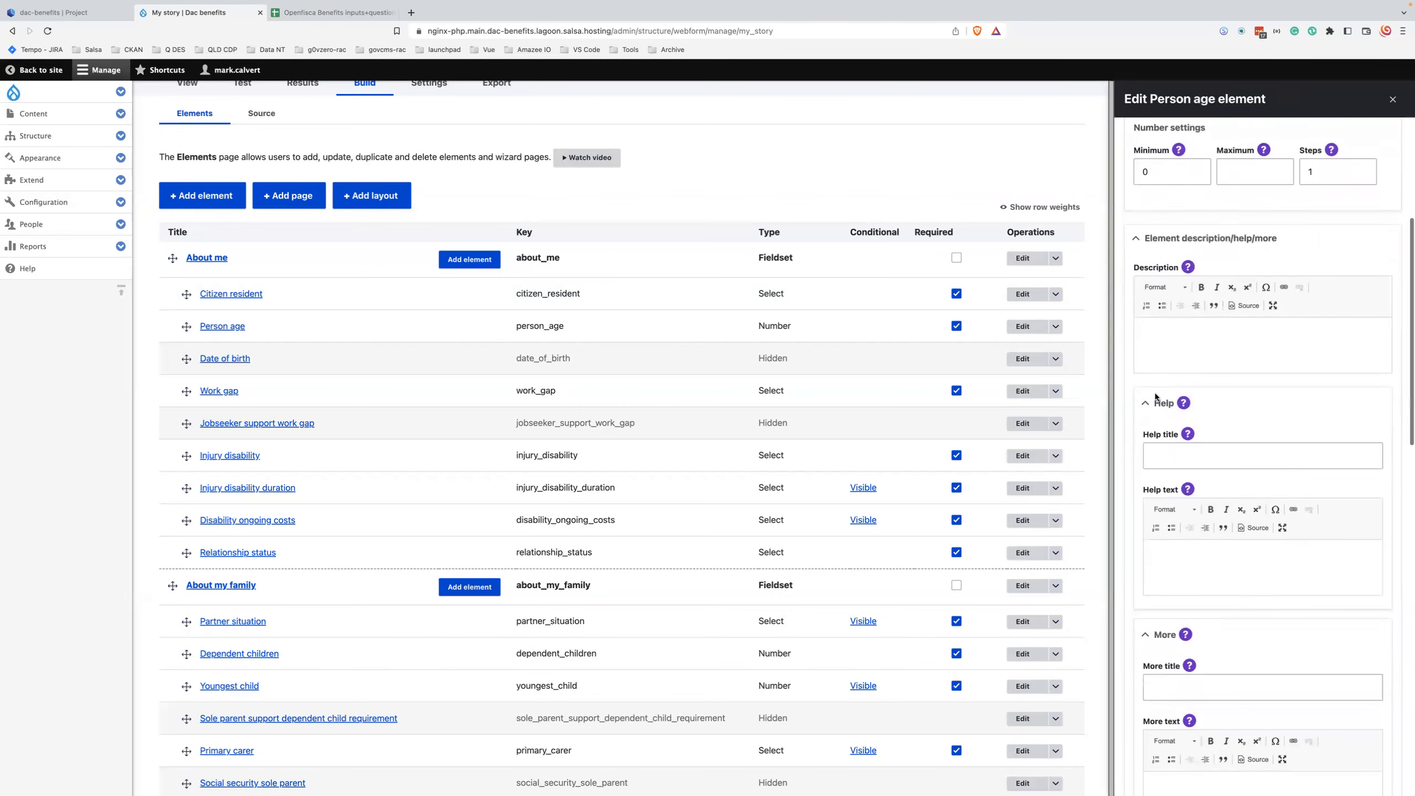
{"action": "scroll", "coordinate": [1161, 448], "scroll_direction": "down", "scroll_amount": 6}
{"action": "scroll", "coordinate": [1163, 453], "scroll_direction": "down", "scroll_amount": 1}
{"action": "left_click", "coordinate": [1165, 585]}
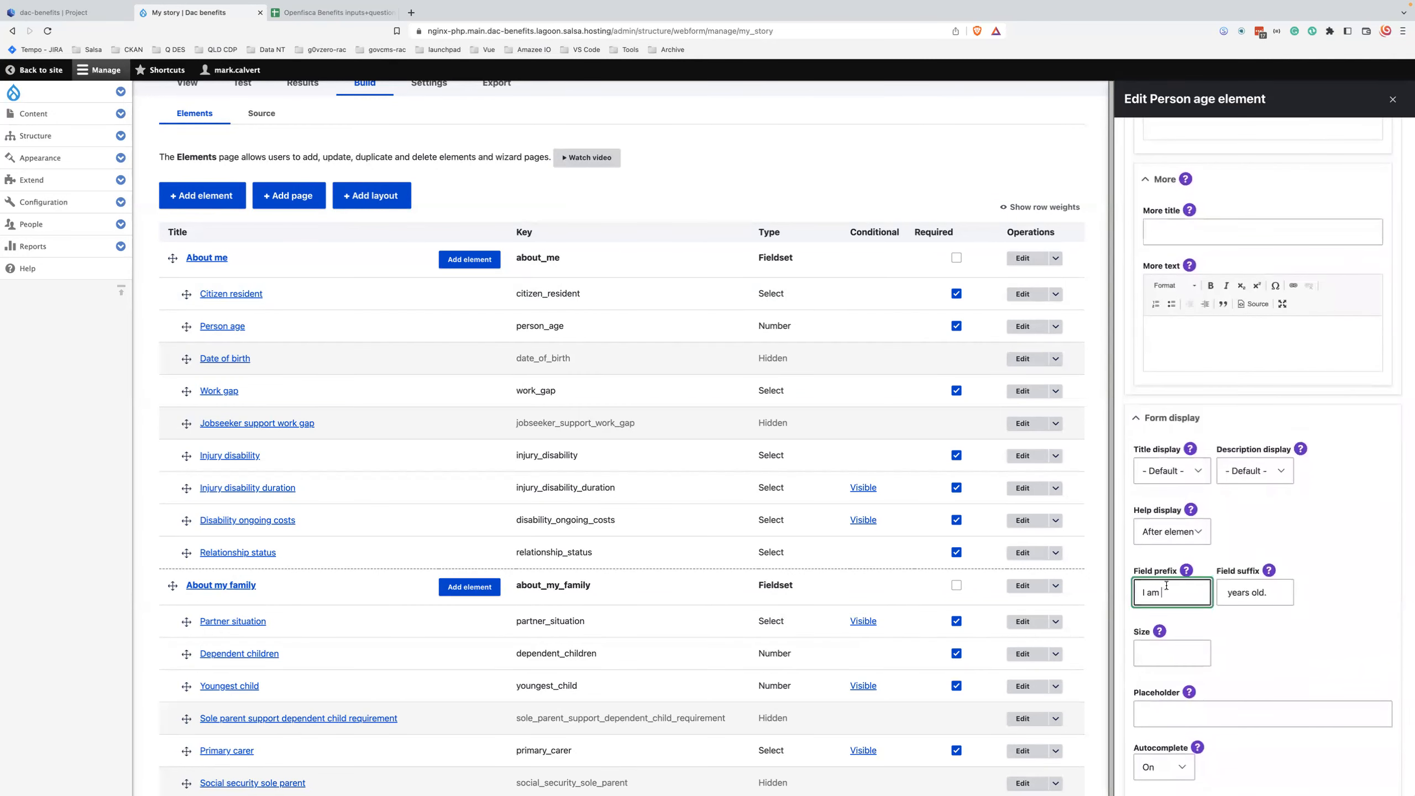
{"action": "key", "text": "Tab"}
{"action": "left_click", "coordinate": [1227, 594]}
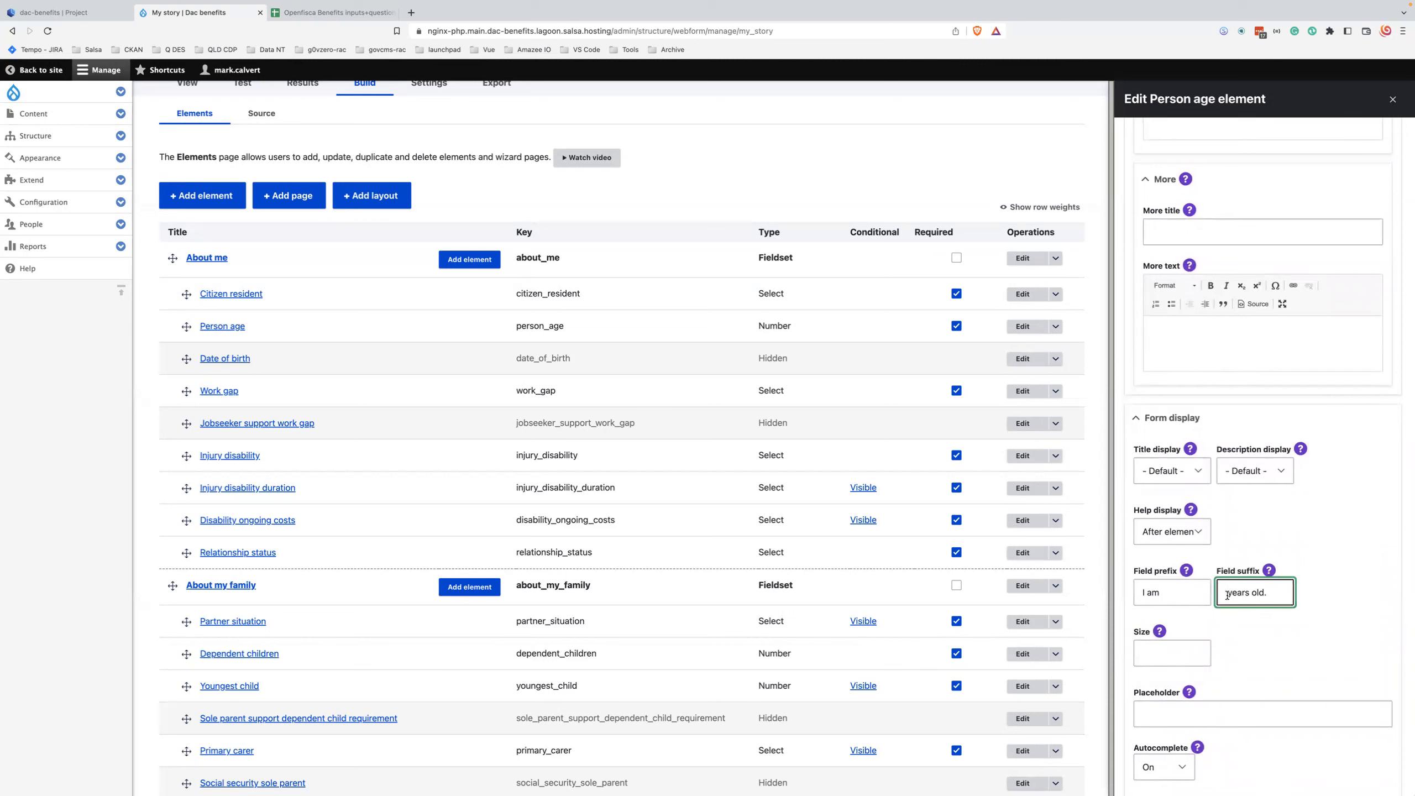
{"action": "left_click", "coordinate": [1177, 595]}
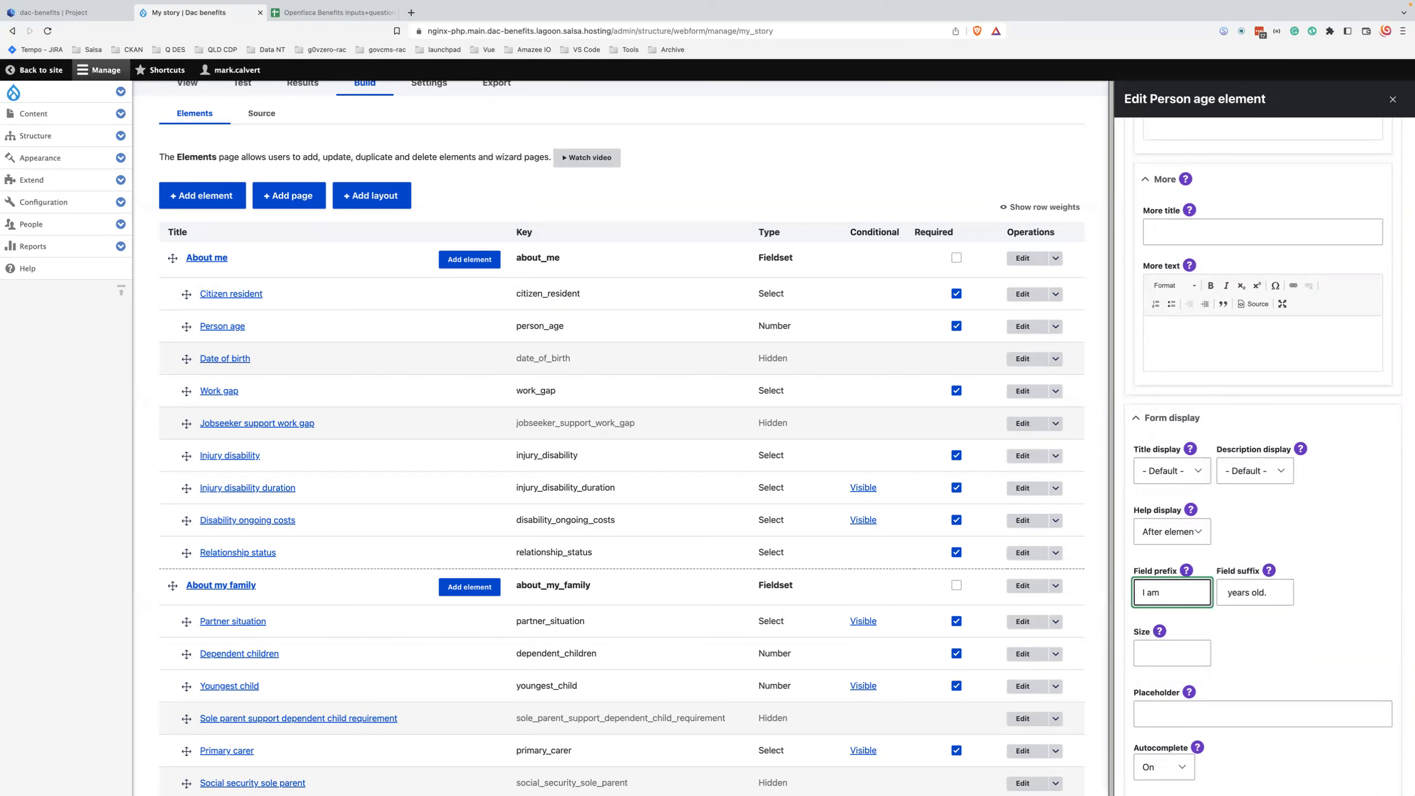
{"action": "key", "text": "Tab"}
{"action": "left_click", "coordinate": [1227, 594]}
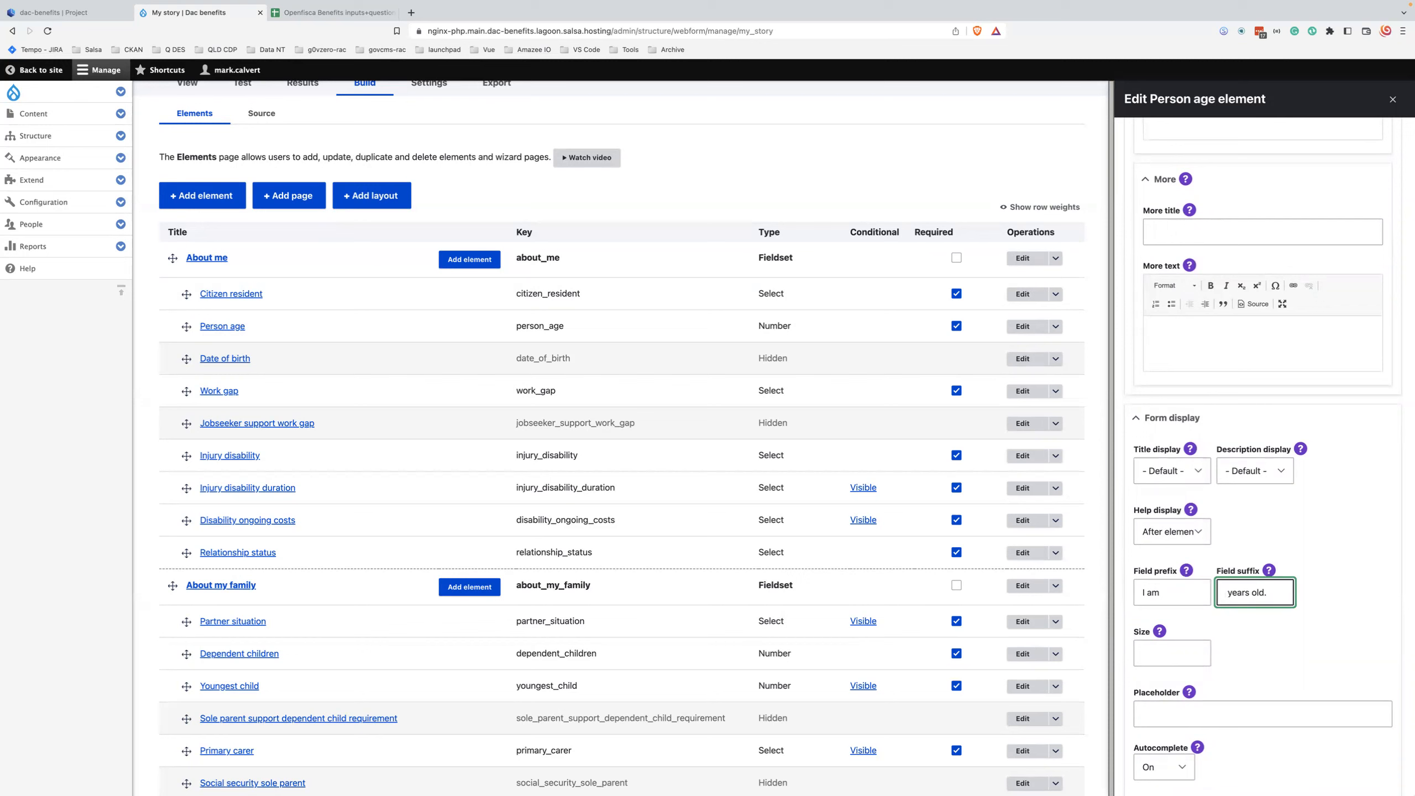
{"action": "left_click", "coordinate": [1166, 591]}
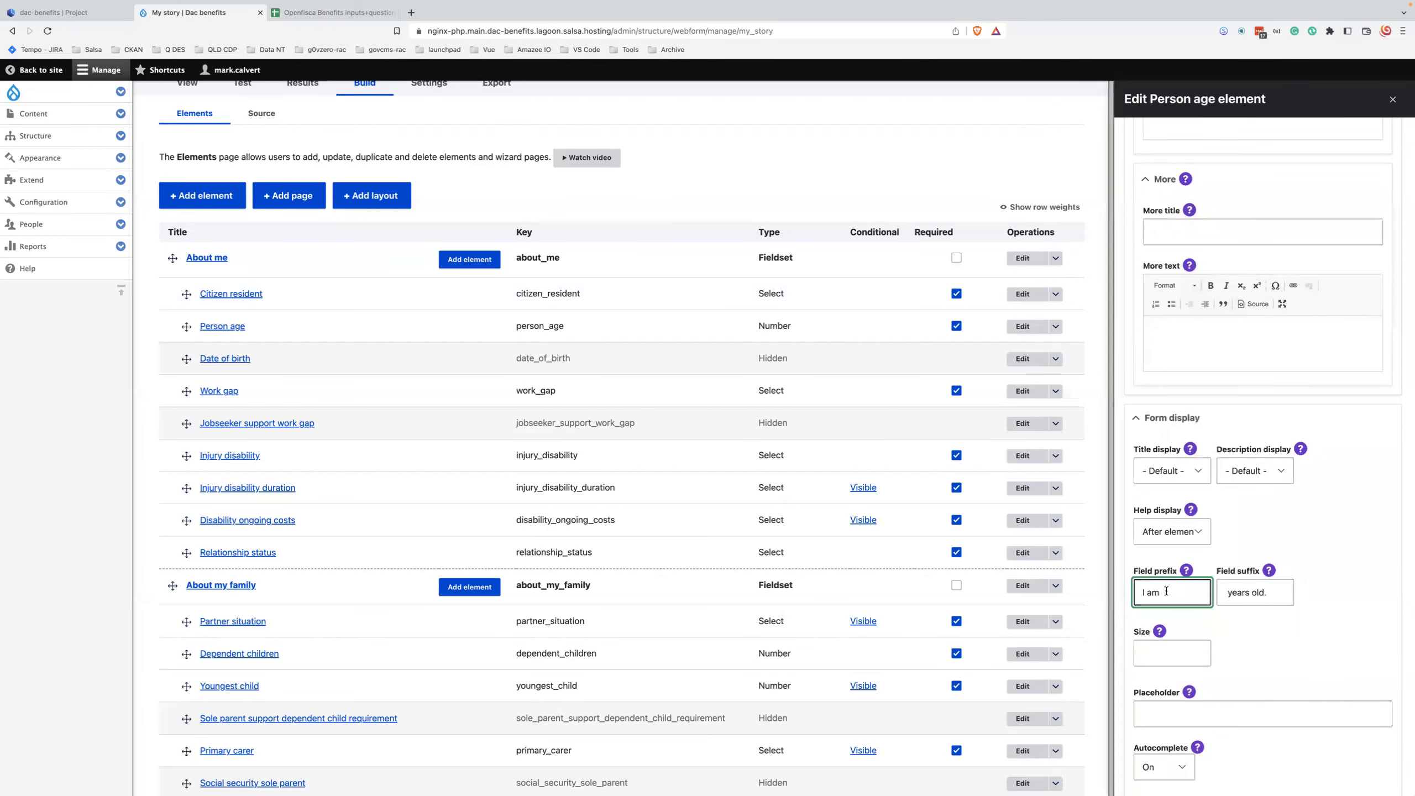
Step: Review the Person age element's number settings and field suffix, then its form validation and Fisca mapping settings
{"action": "scroll", "coordinate": [1167, 591], "scroll_direction": "up", "scroll_amount": 10}
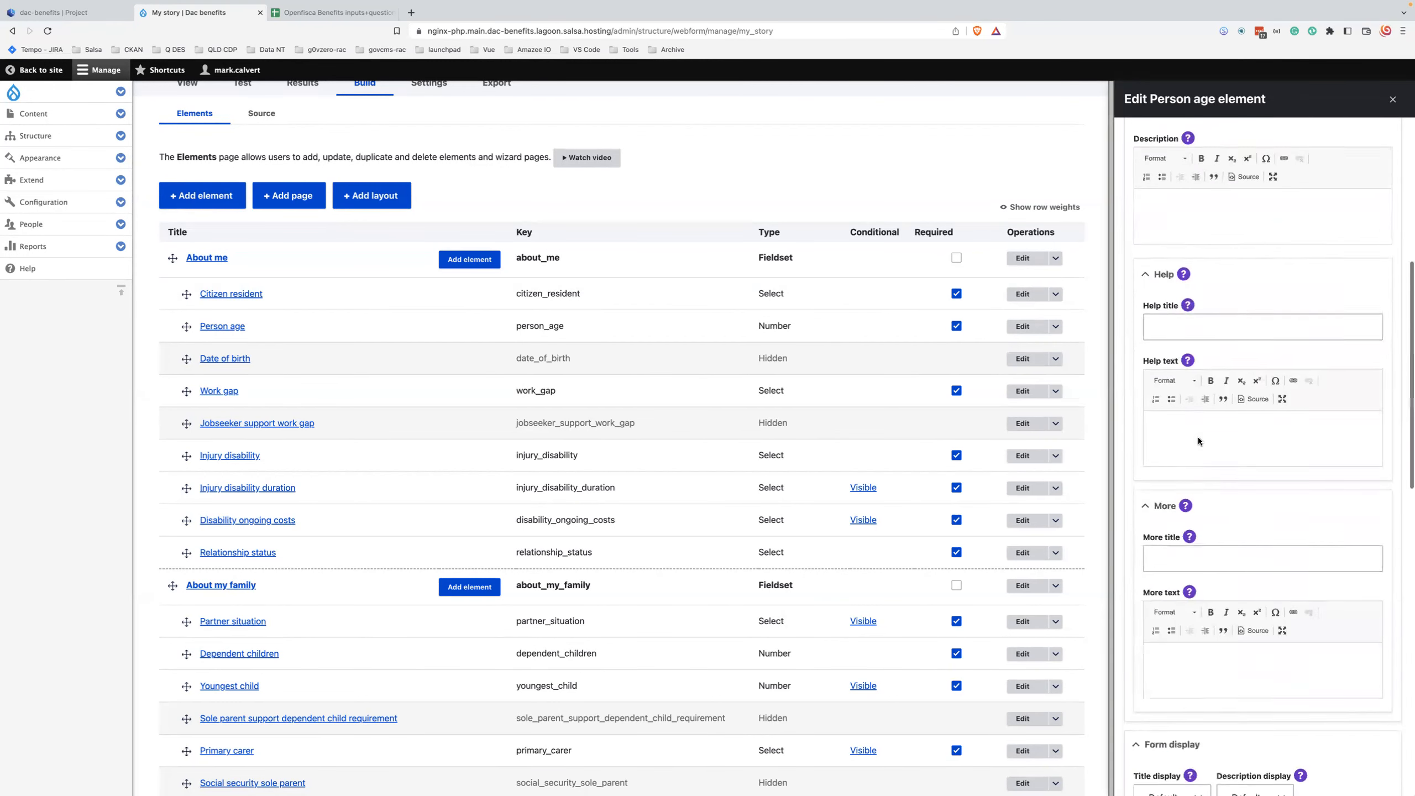
{"action": "scroll", "coordinate": [1175, 325], "scroll_direction": "up", "scroll_amount": 1}
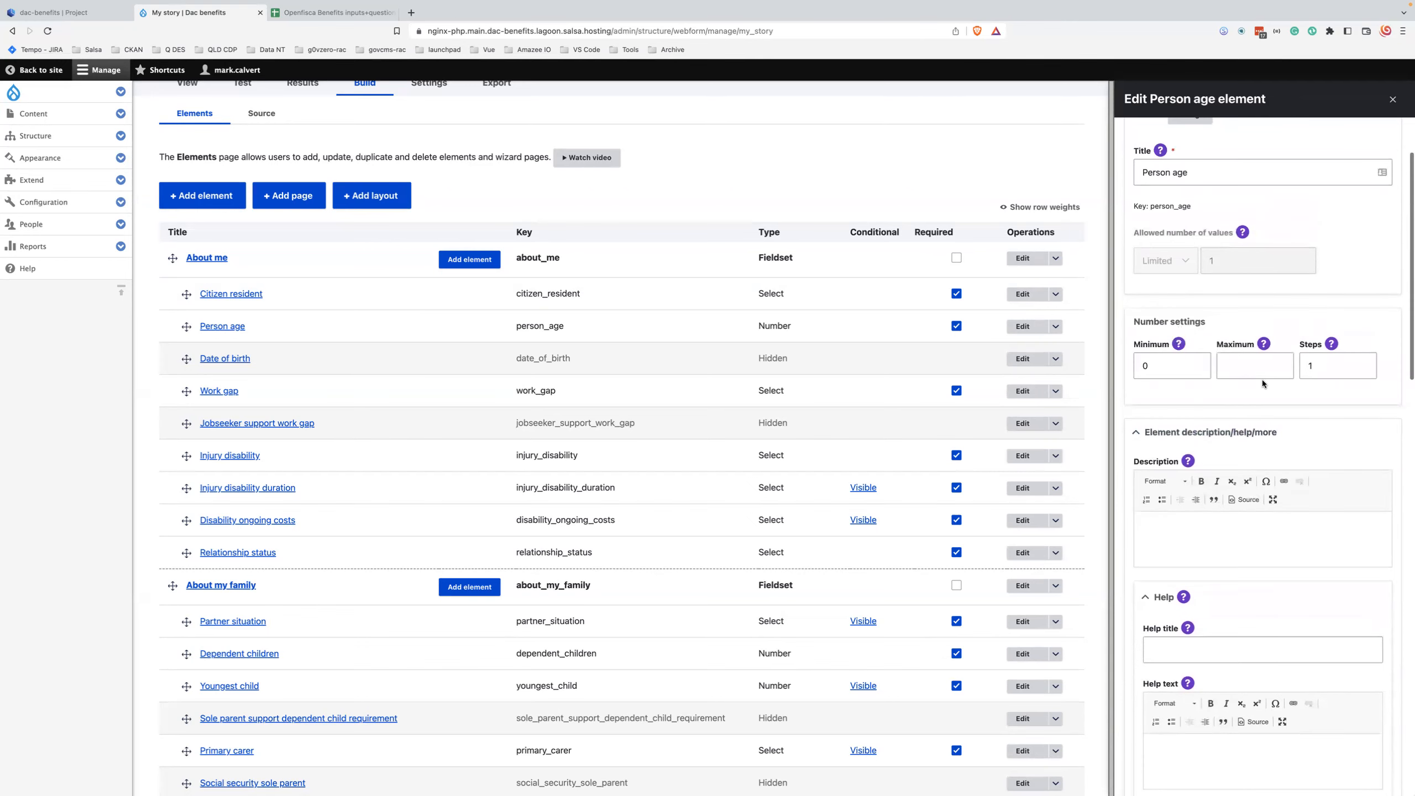
{"action": "scroll", "coordinate": [1257, 376], "scroll_direction": "down", "scroll_amount": 1}
{"action": "scroll", "coordinate": [1257, 377], "scroll_direction": "down", "scroll_amount": 10}
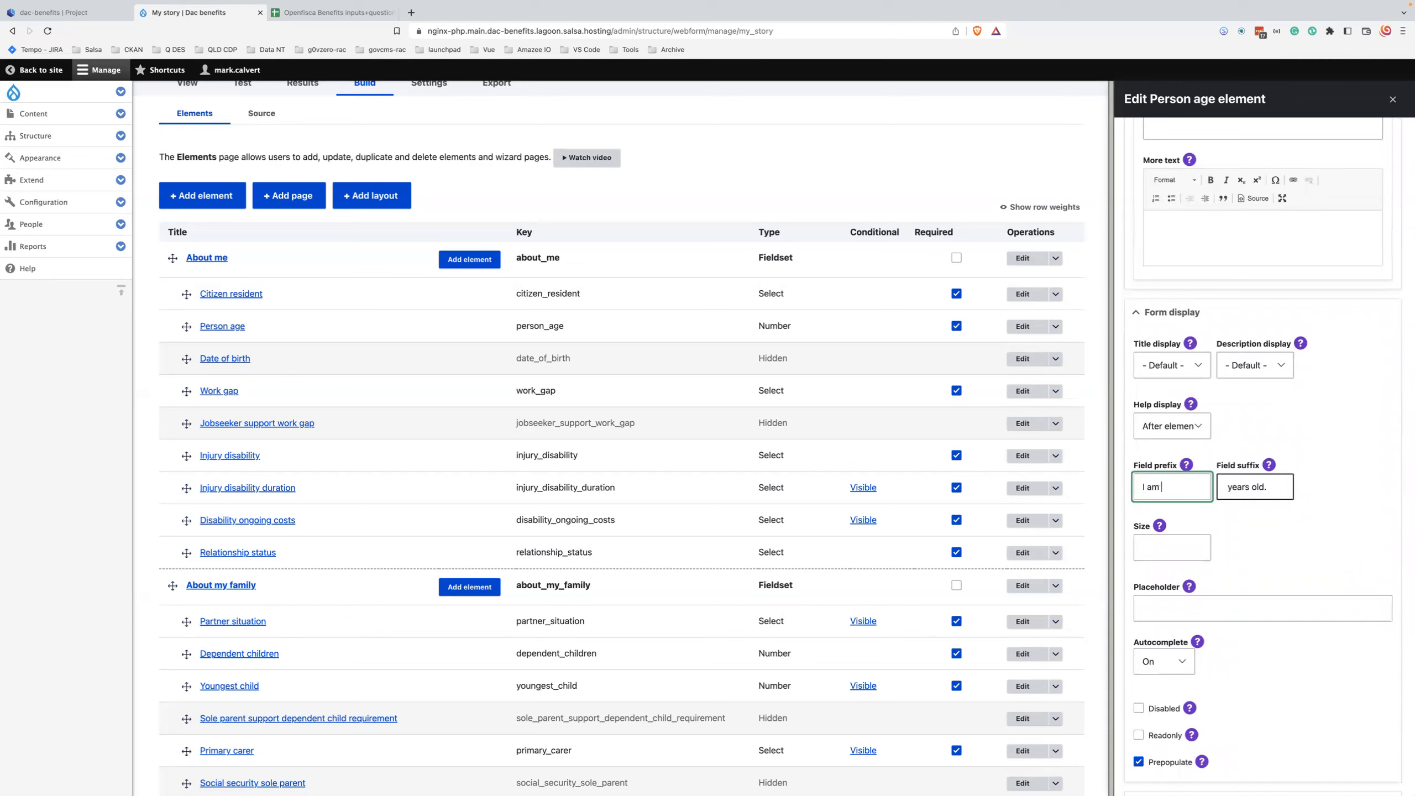
{"action": "left_click", "coordinate": [1229, 487]}
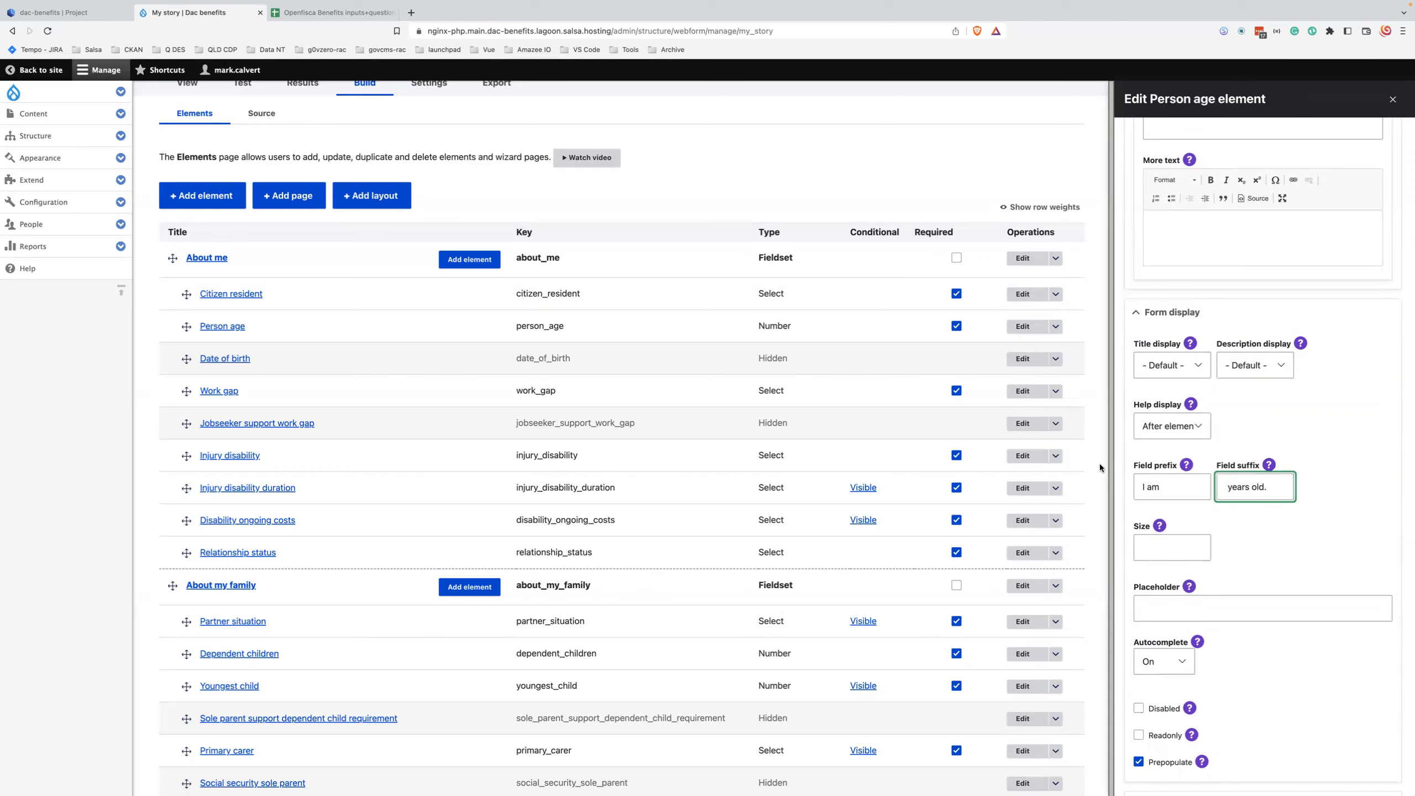
{"action": "scroll", "coordinate": [1271, 609], "scroll_direction": "down", "scroll_amount": 10}
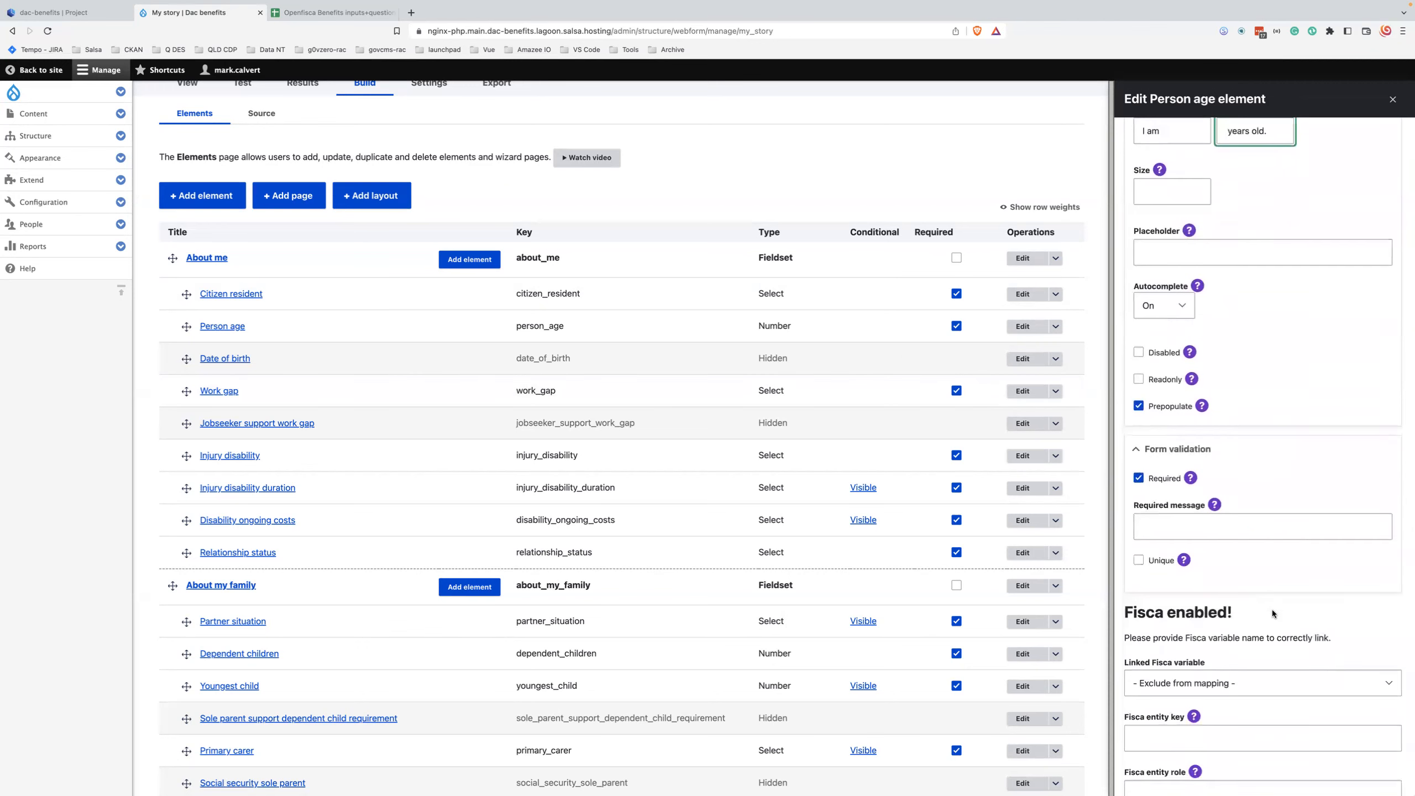
{"action": "scroll", "coordinate": [1272, 609], "scroll_direction": "down", "scroll_amount": 1}
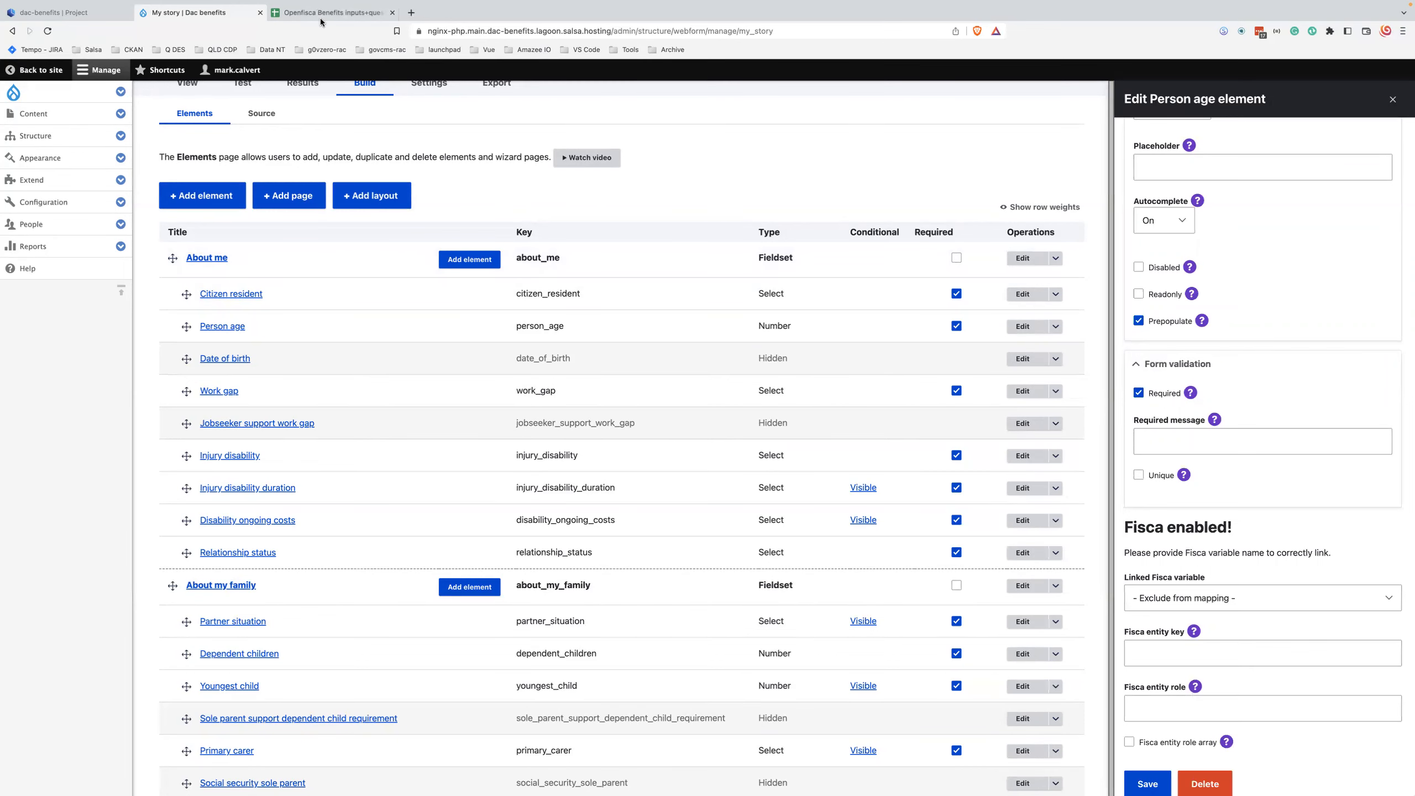
Step: Switch to the Openfisca Benefits spreadsheet in Google Sheets and try to copy the help text in cell H10
{"action": "key", "text": "ctrl+Tab"}
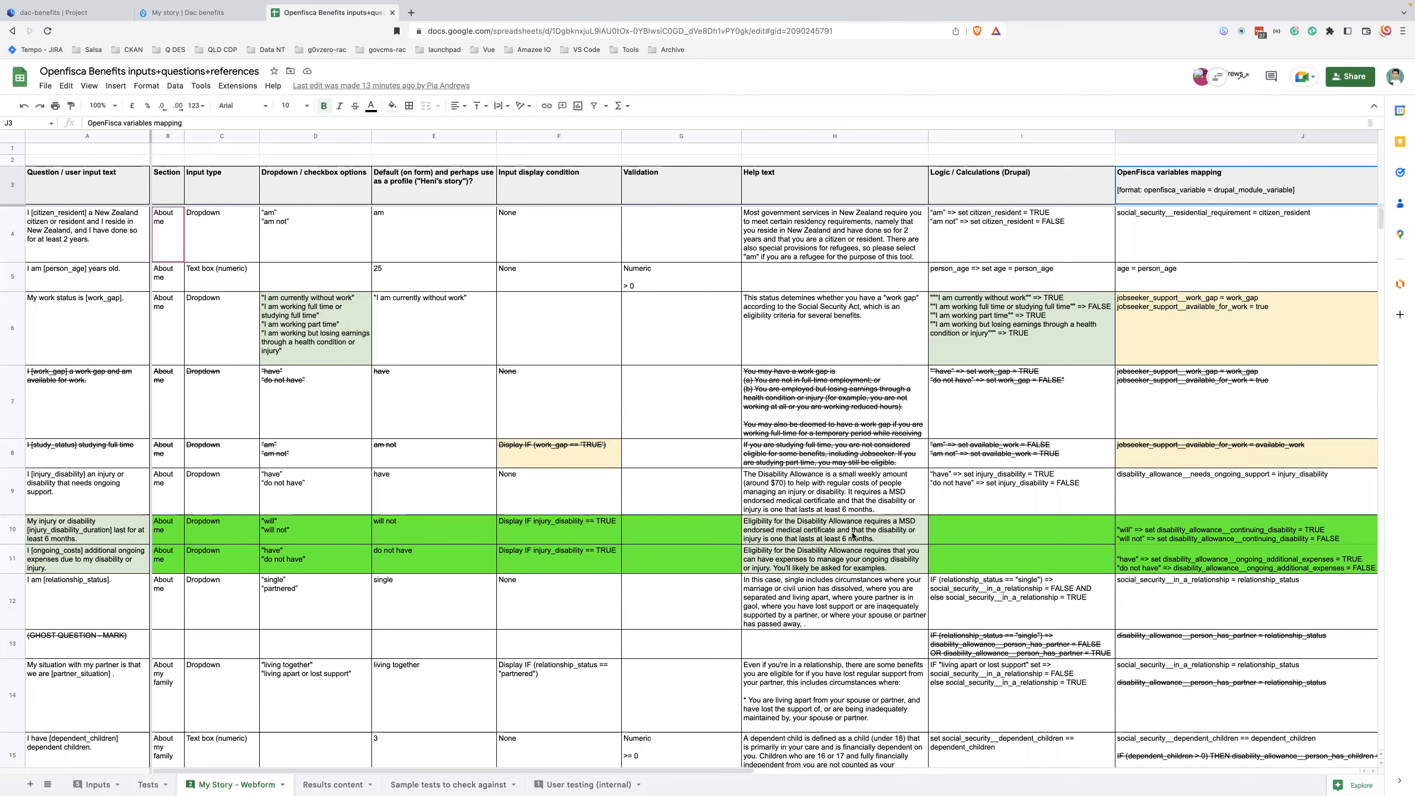
{"action": "left_click", "coordinate": [797, 528]}
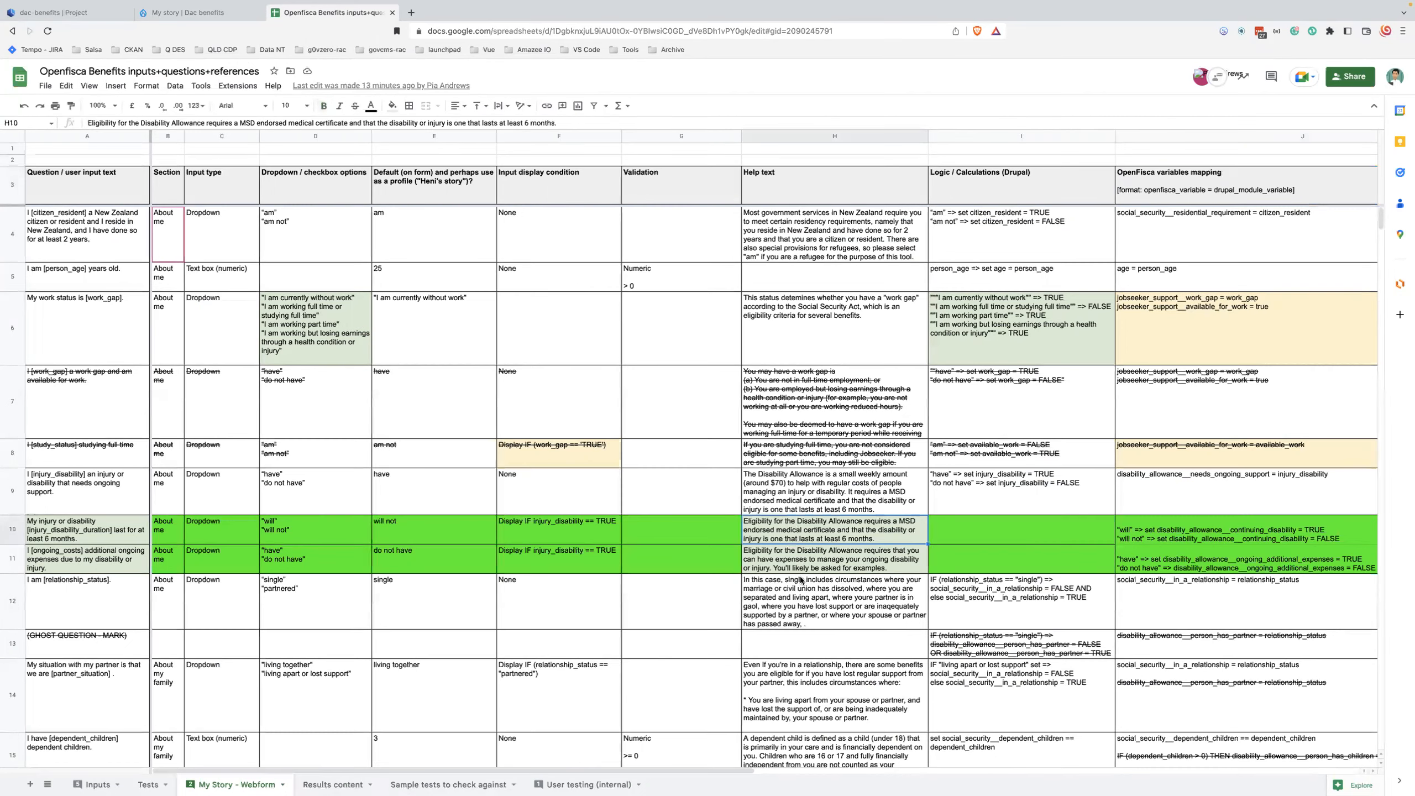
{"action": "double_click", "coordinate": [799, 532]}
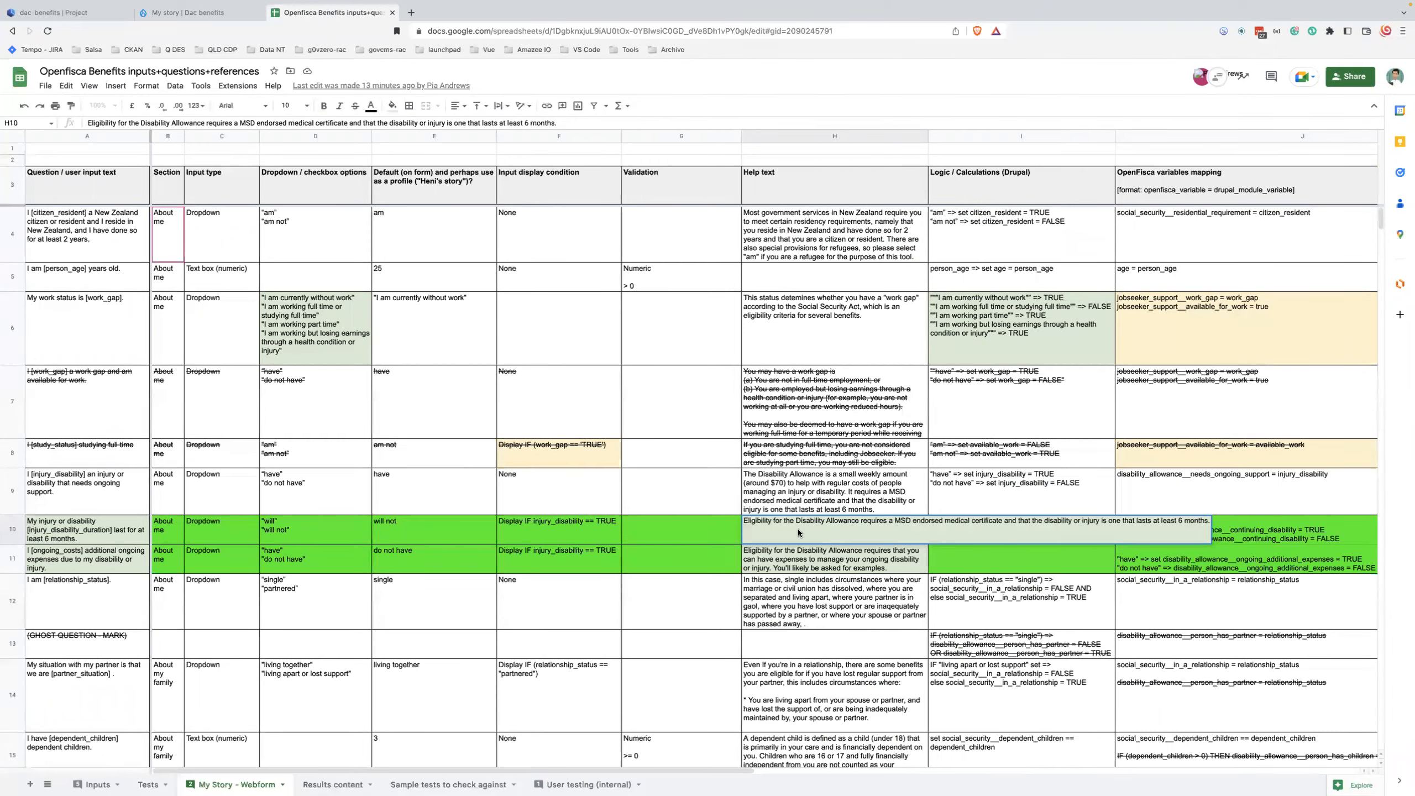
{"action": "key", "text": "ctrl+a"}
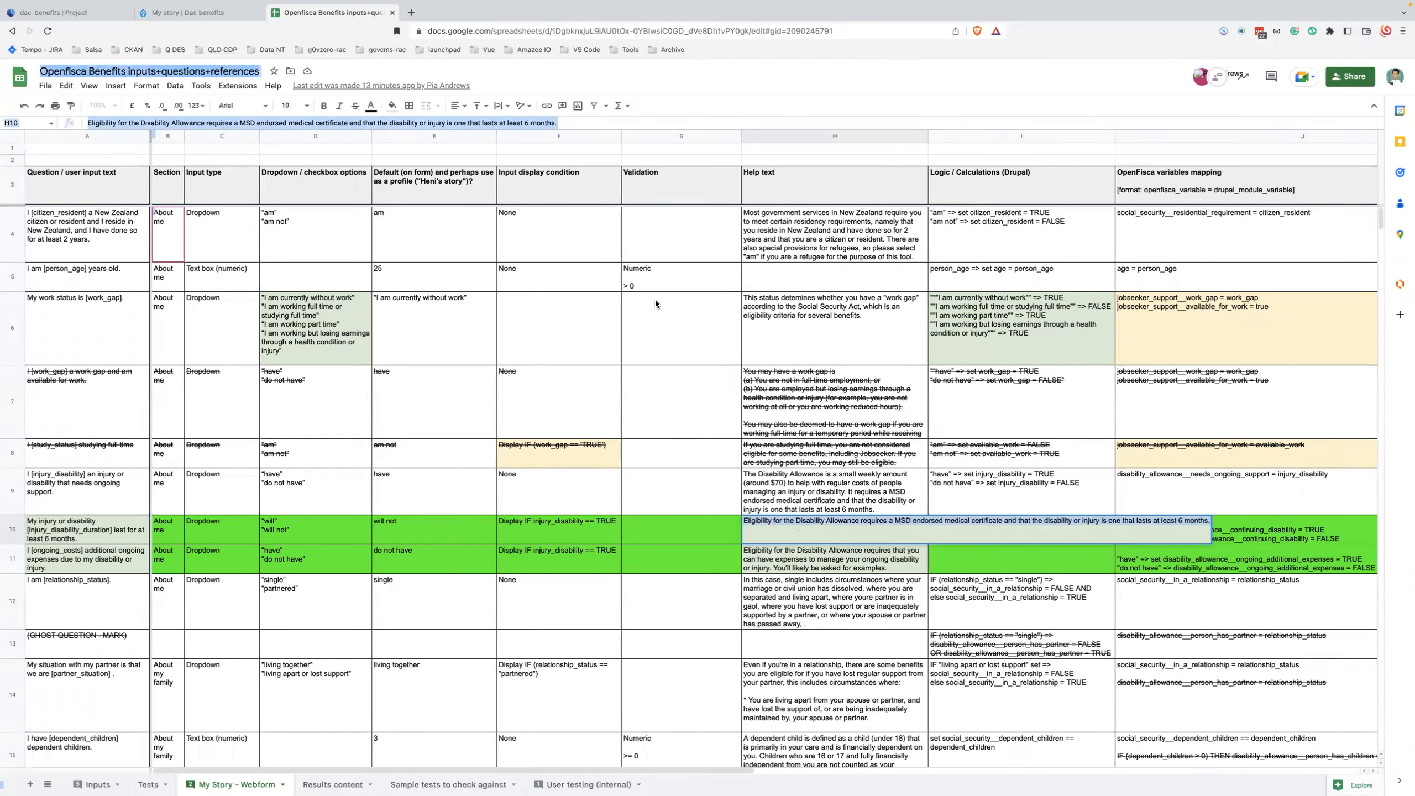
Step: Compare the injury_disability_duration row in the spreadsheet with the My story webform's element list in Drupal
{"action": "left_click", "coordinate": [210, 16]}
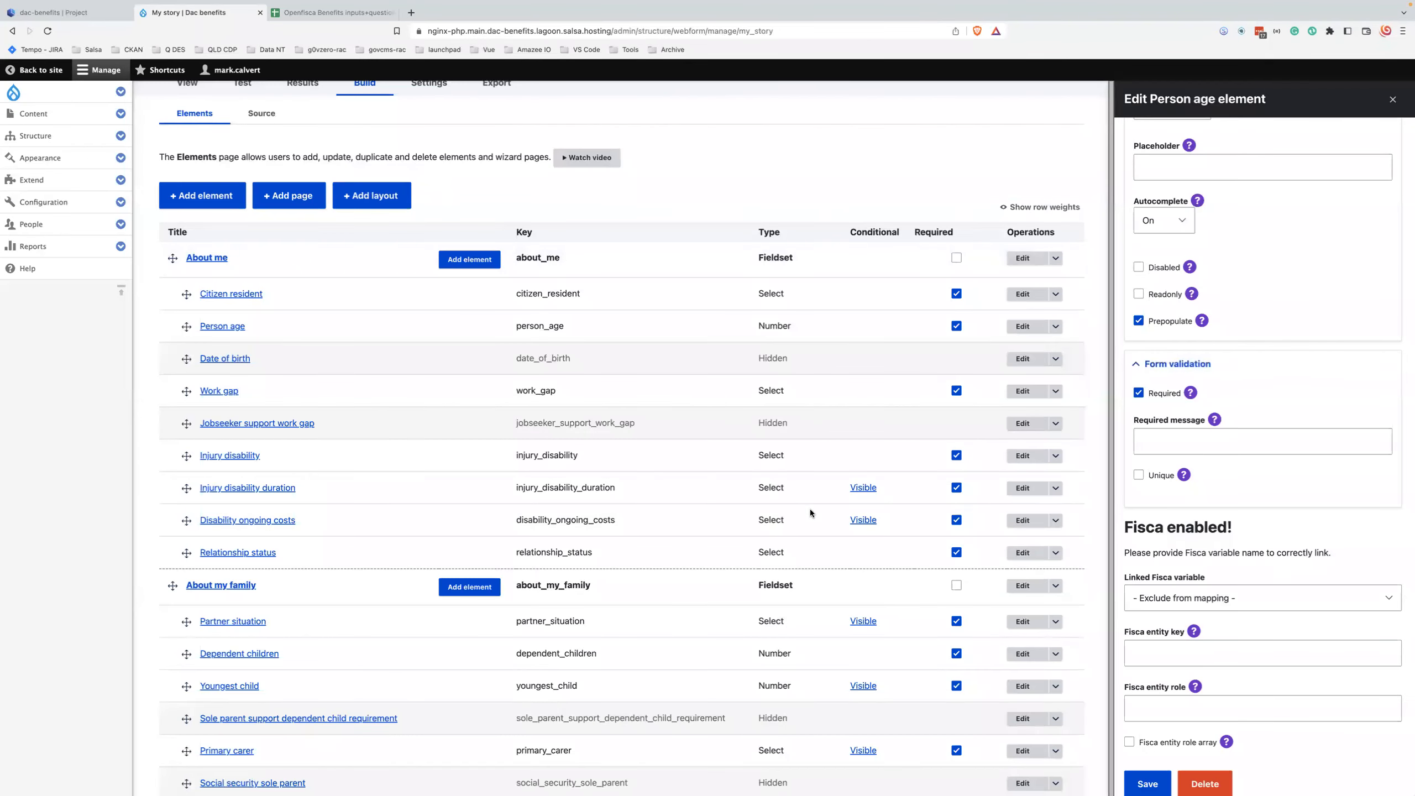
{"action": "left_click", "coordinate": [328, 13]}
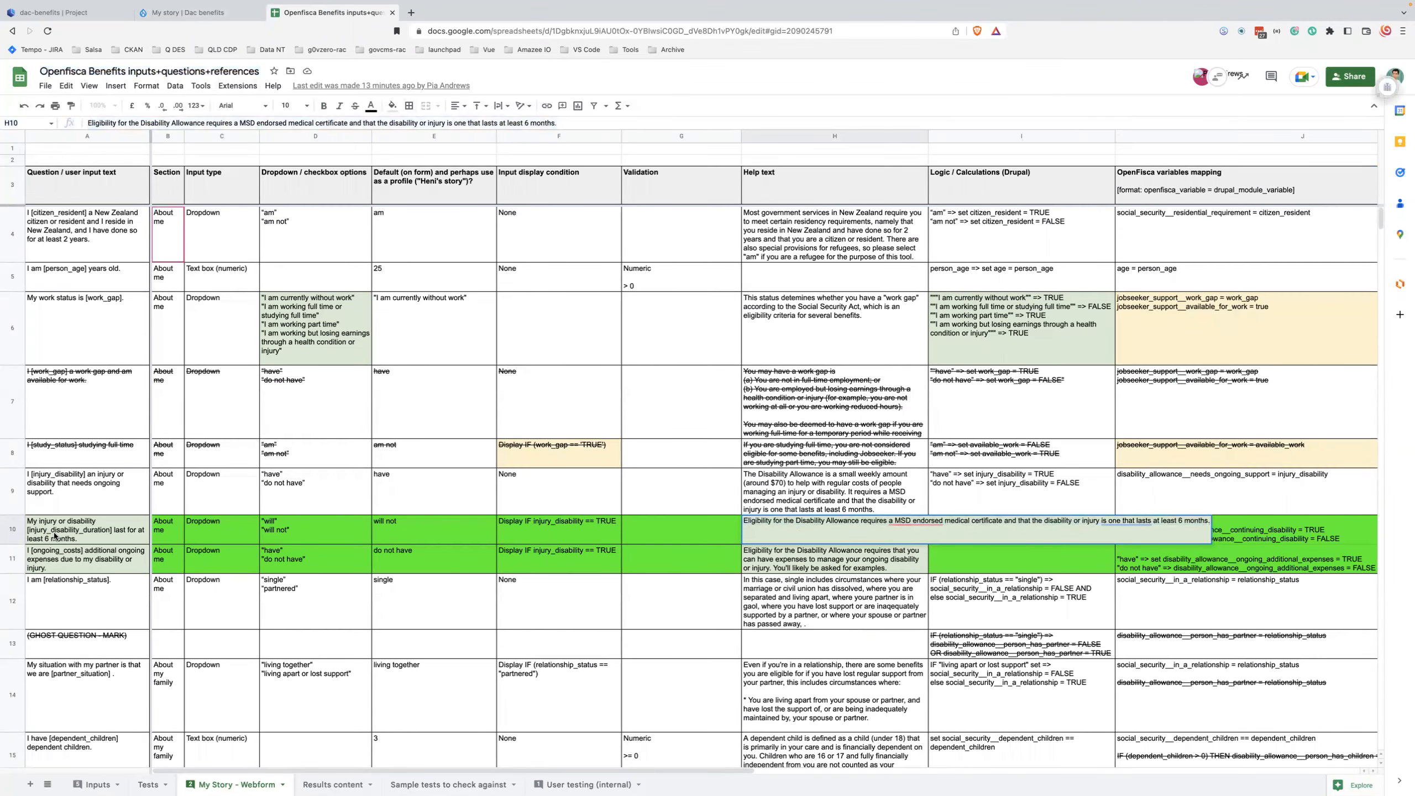
{"action": "left_click", "coordinate": [189, 12]}
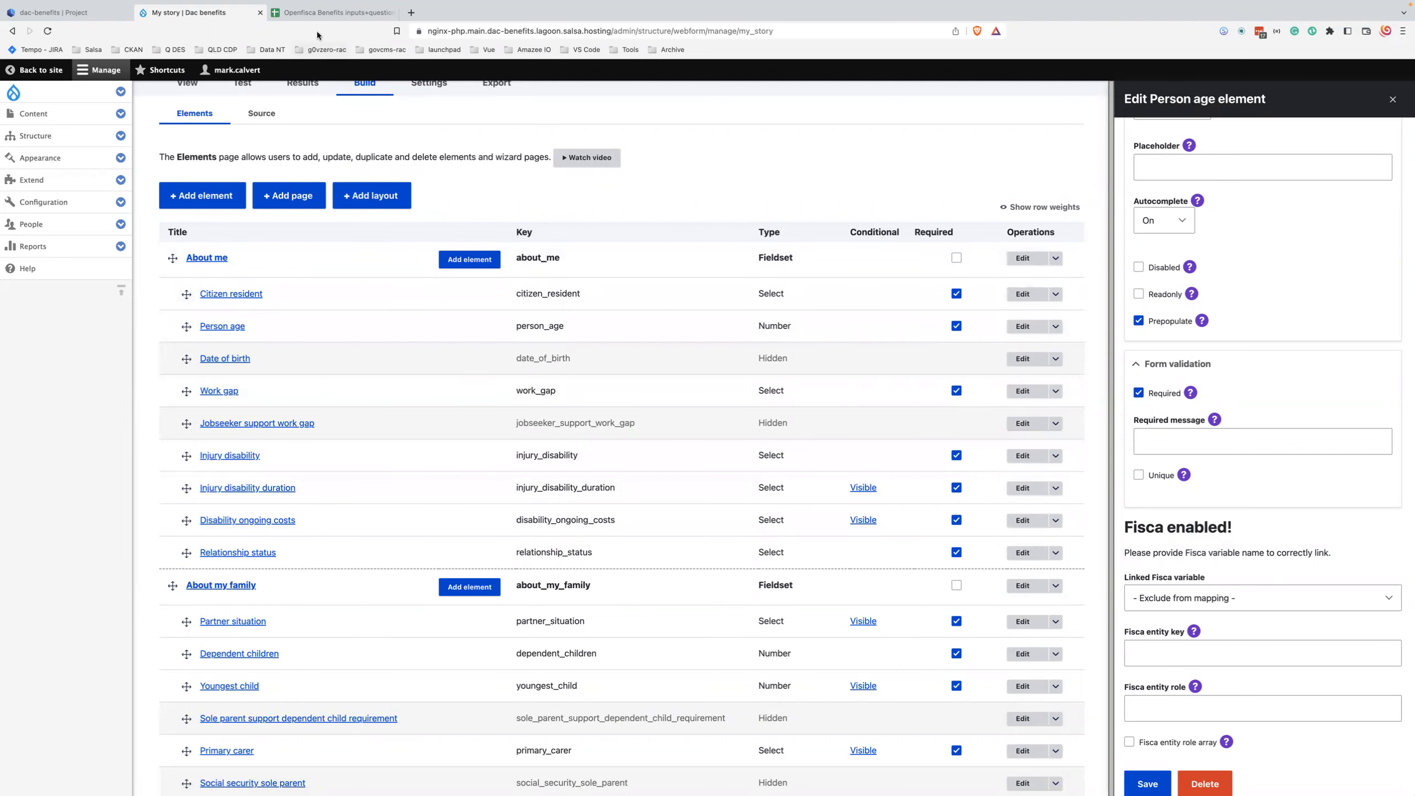
{"action": "left_click", "coordinate": [329, 12]}
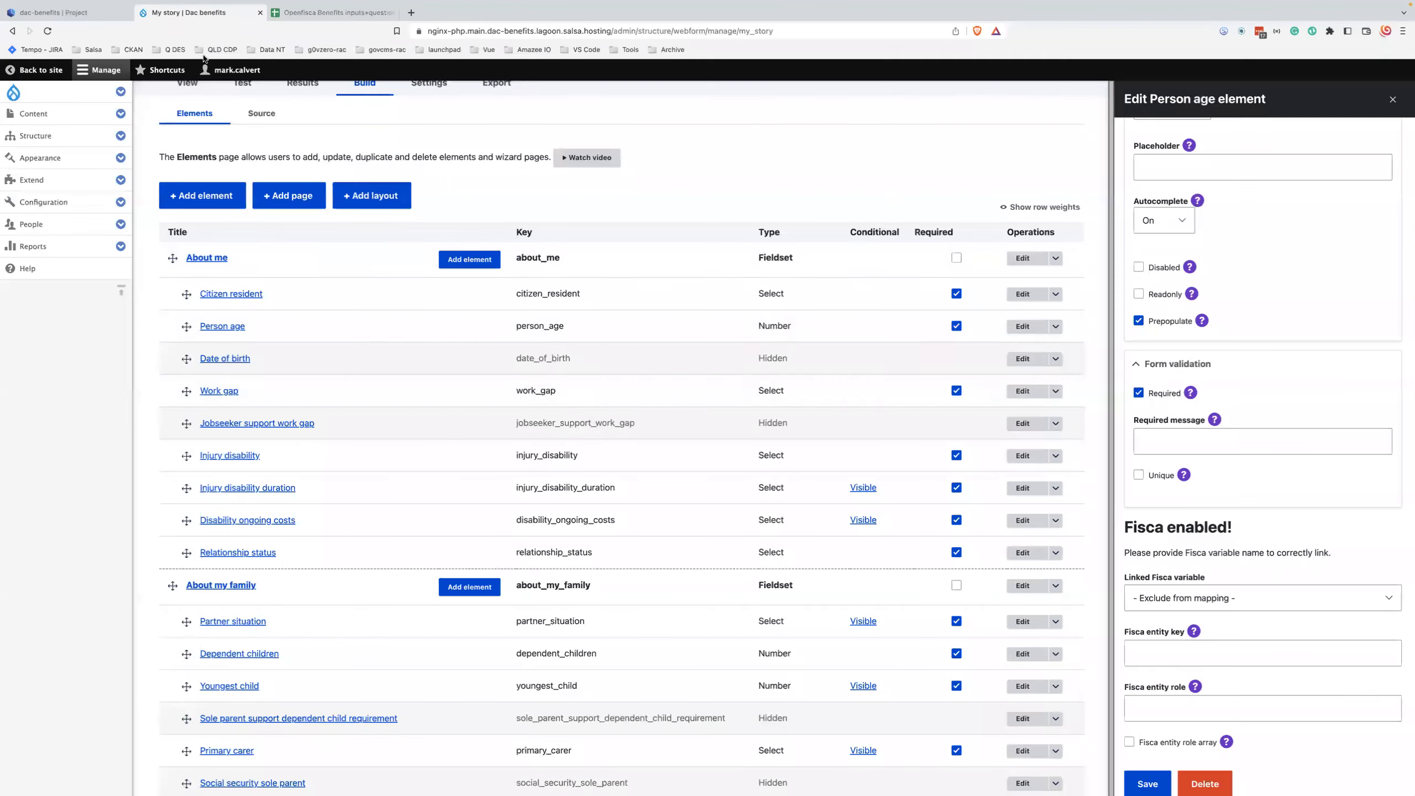
{"action": "left_click", "coordinate": [184, 12]}
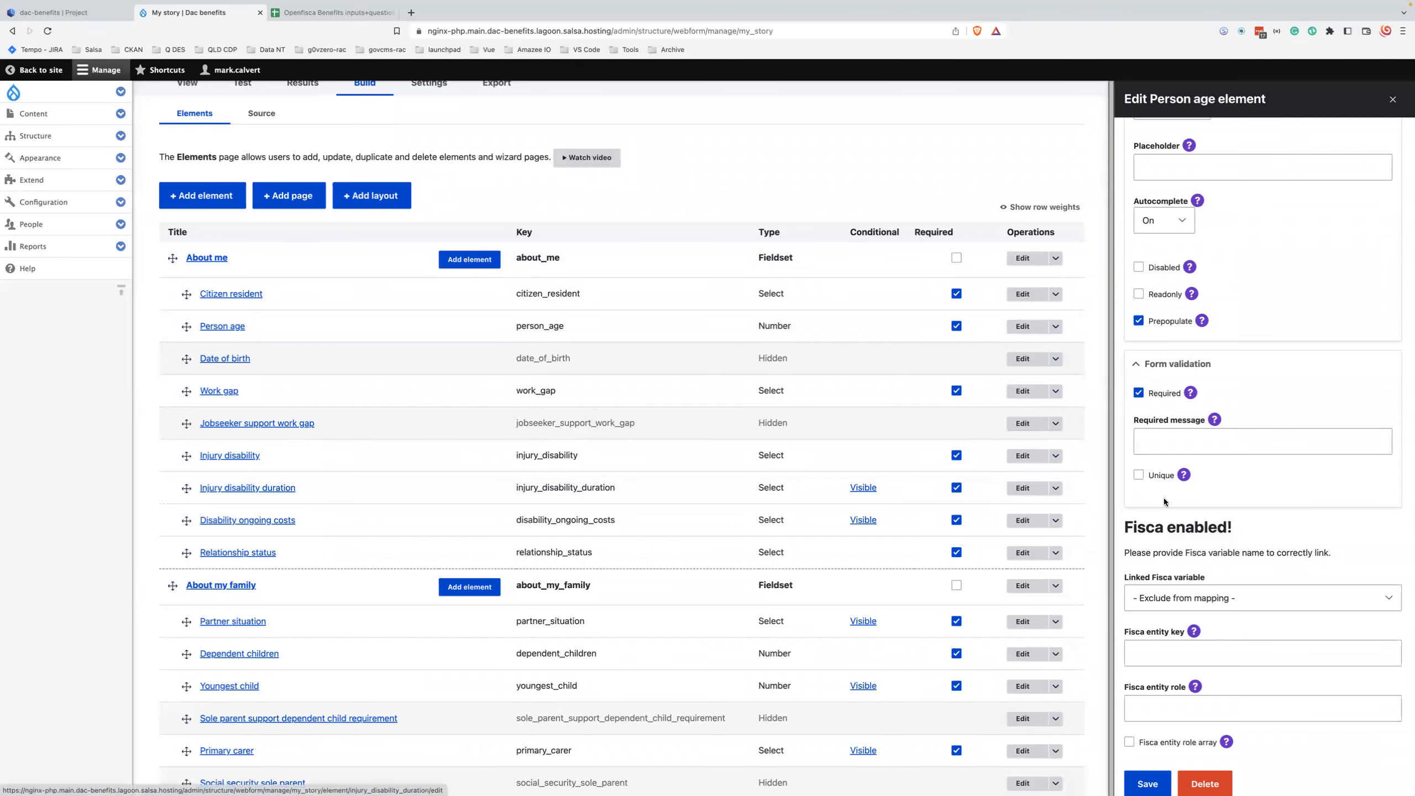
Step: Open the Injury disability duration element for editing and place the cursor in its help text
{"action": "left_click", "coordinate": [1024, 495]}
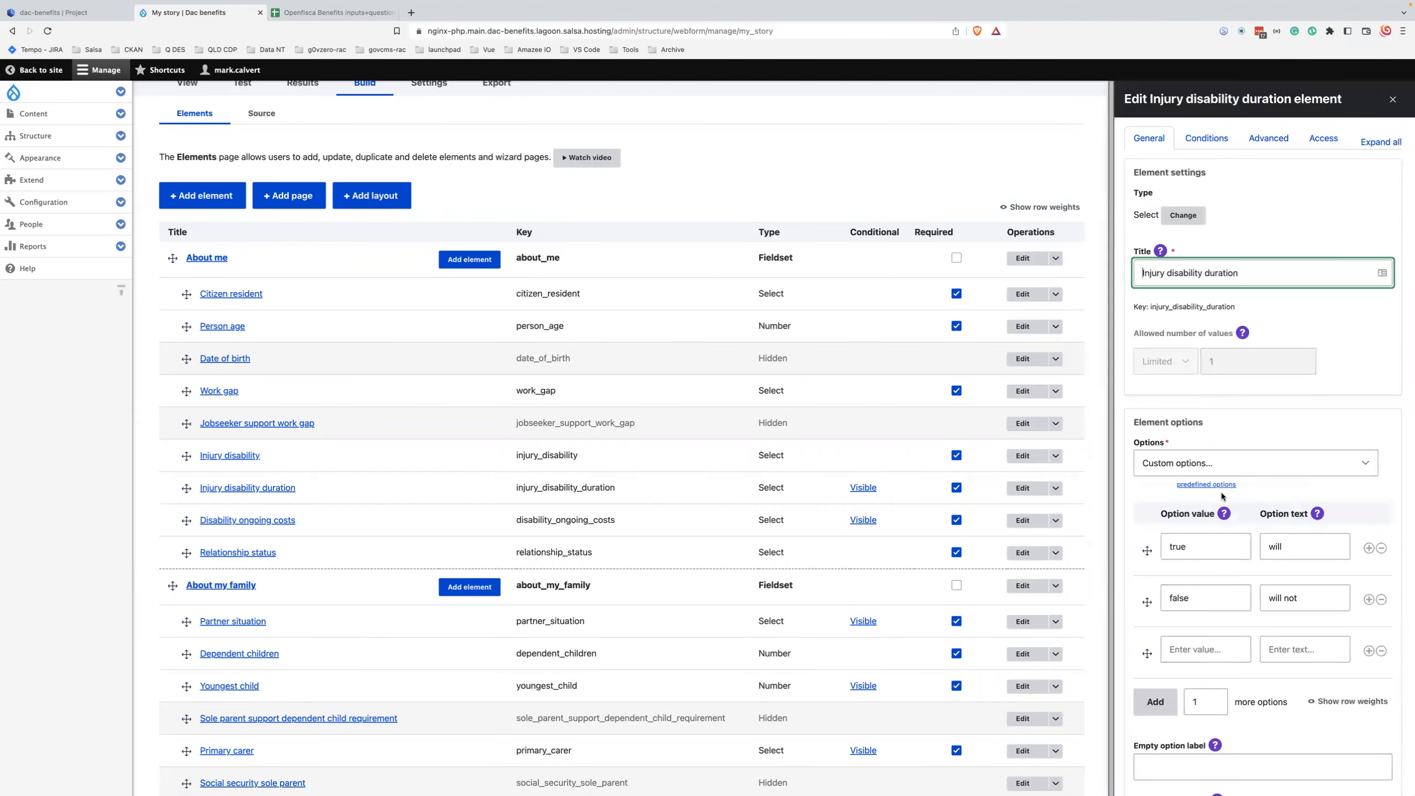
{"action": "scroll", "coordinate": [1234, 566], "scroll_direction": "down", "scroll_amount": 10}
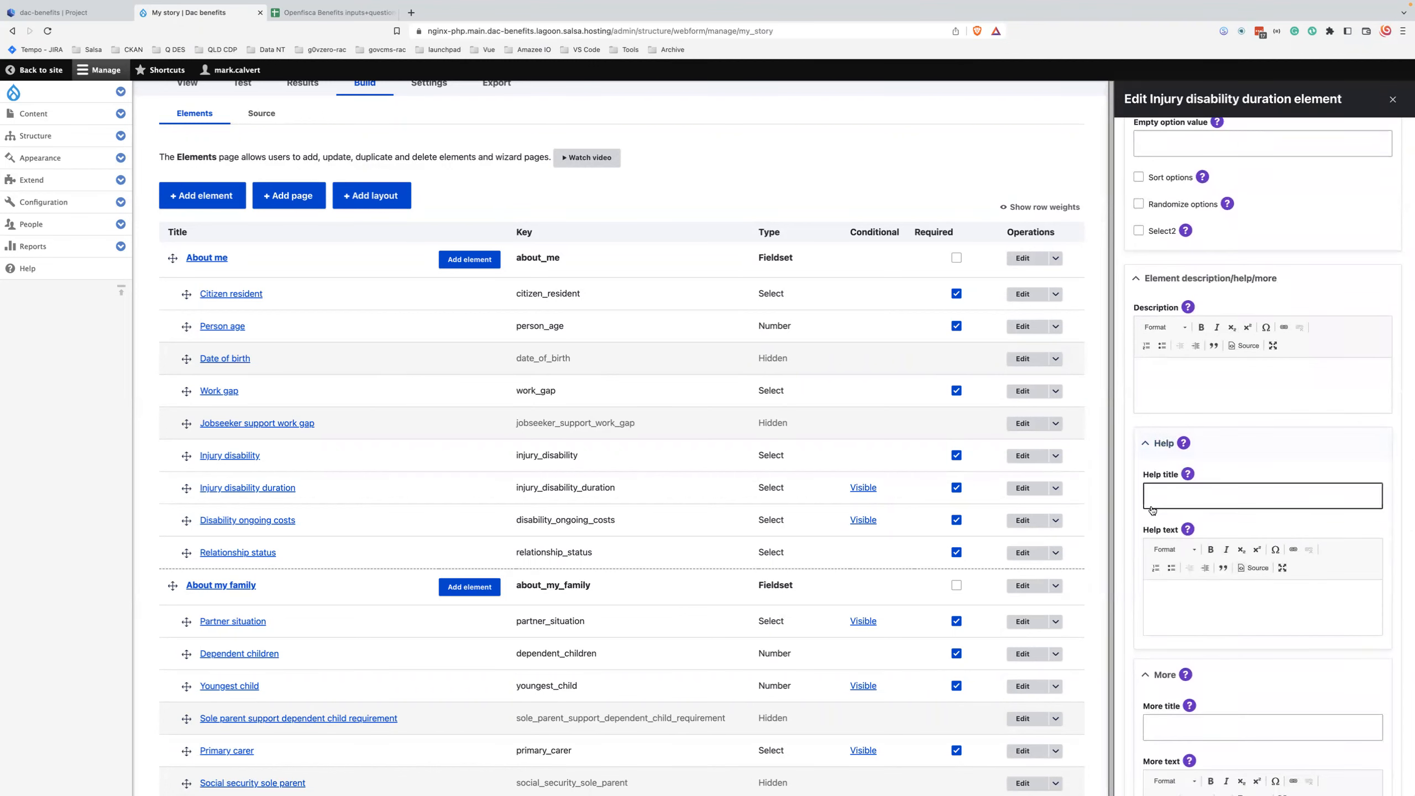
{"action": "left_click", "coordinate": [1182, 594]}
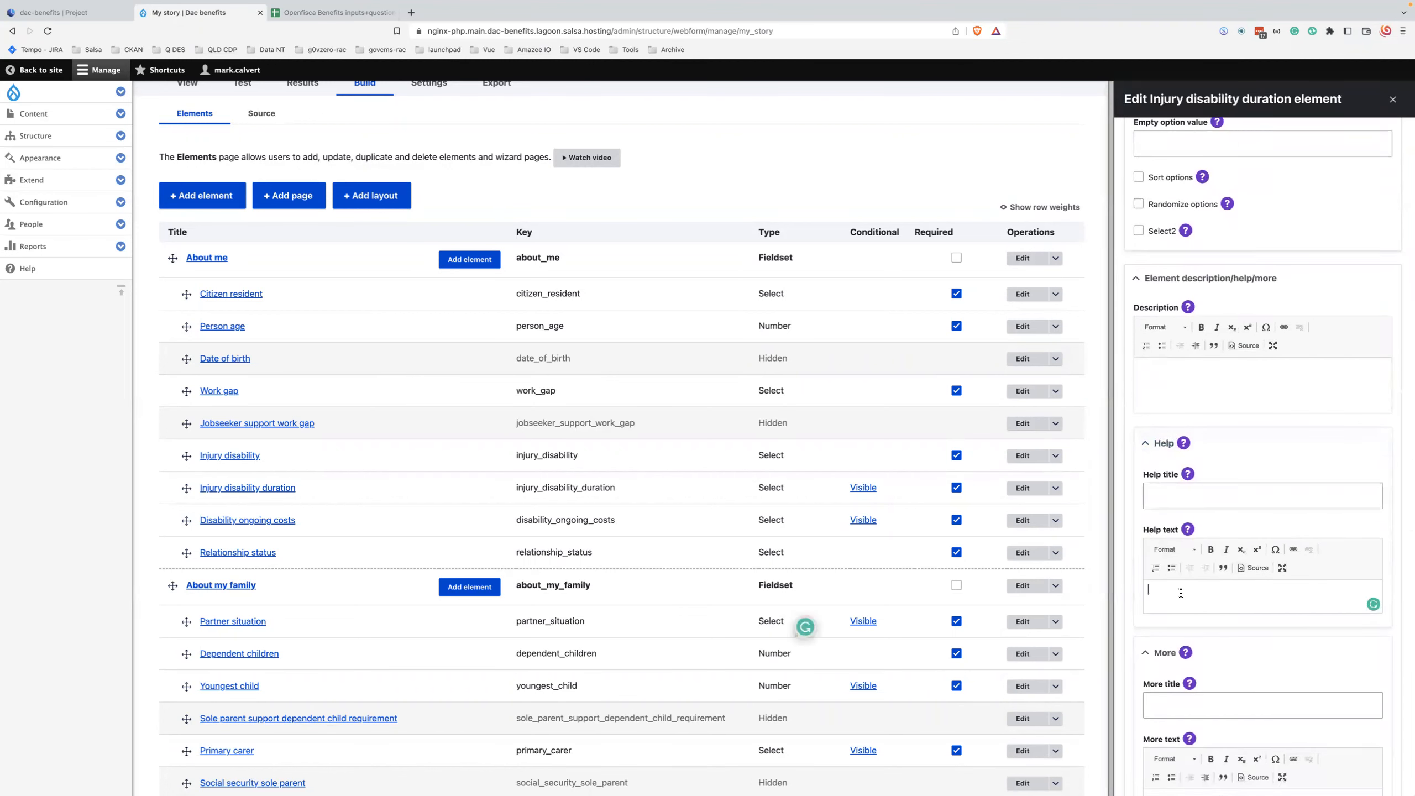
Step: Try to paste the copied spreadsheet content into the element's help text
{"action": "key", "text": "super+v"}
{"action": "key", "text": "super+z"}
{"action": "key", "text": "super+v"}
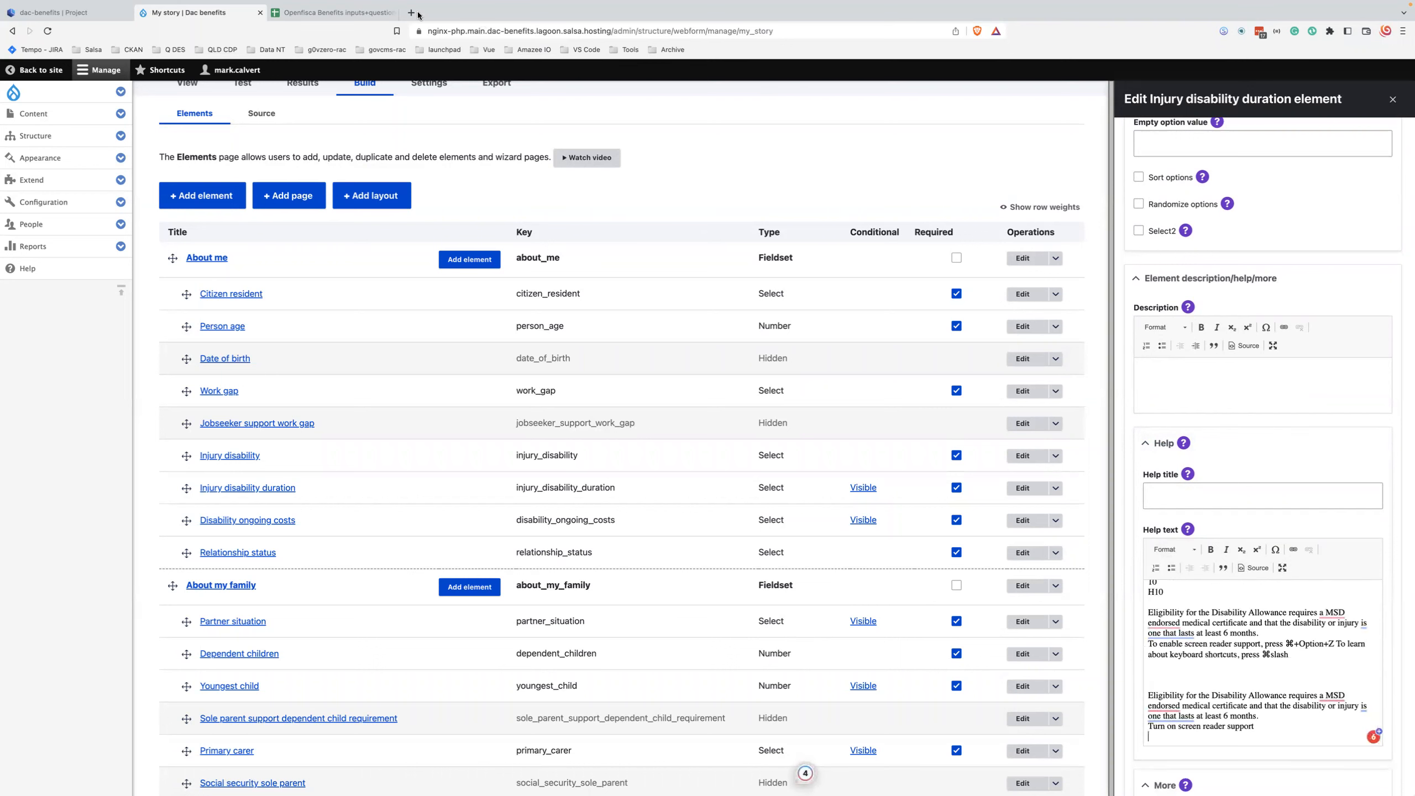
Step: Switch to the Openfisca Benefits spreadsheet and copy only the Disability Allowance eligibility help text from cell H10
{"action": "key", "text": "ctrl+Tab"}
{"action": "double_click", "coordinate": [861, 524]}
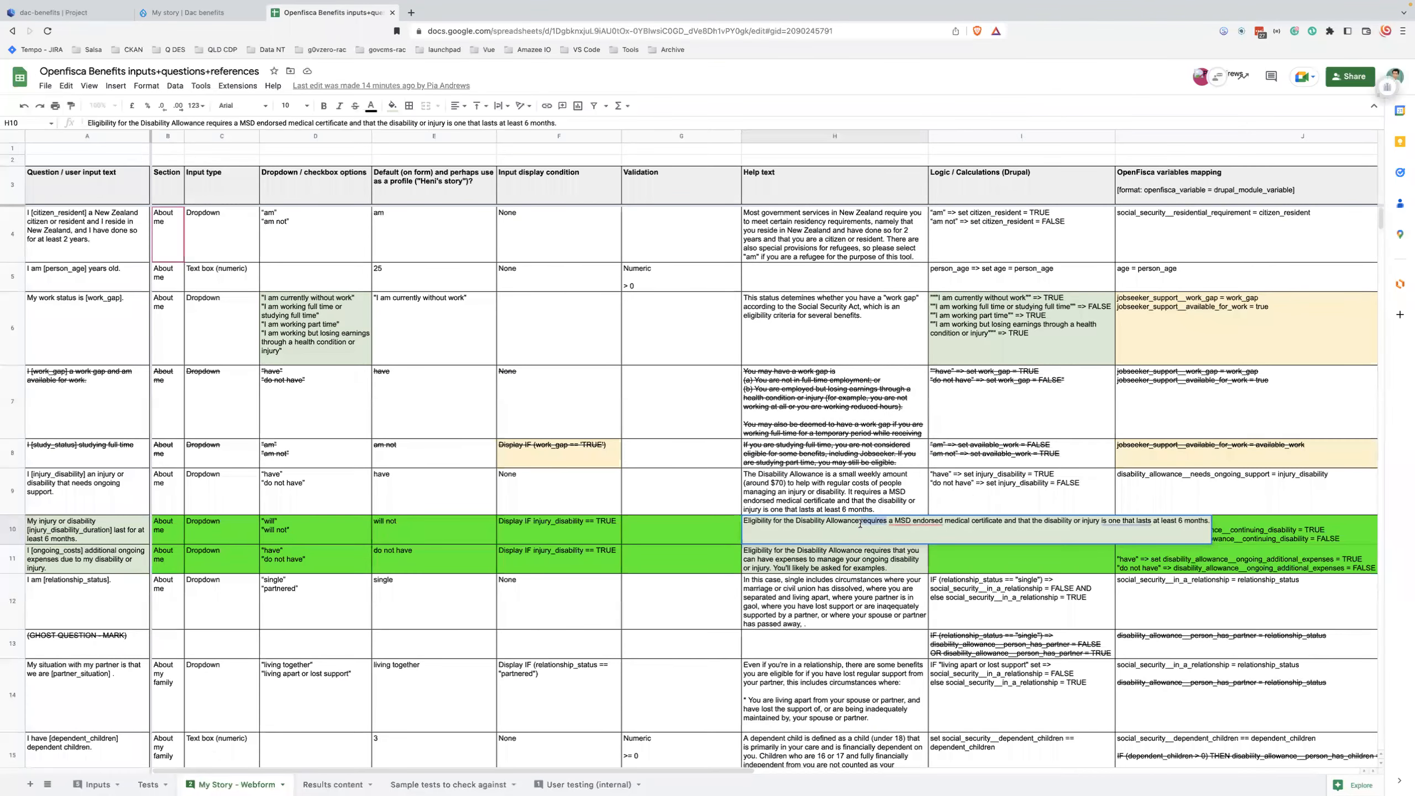
{"action": "double_click", "coordinate": [241, 122]}
{"action": "triple_click", "coordinate": [240, 121]}
{"action": "key", "text": "super+c"}
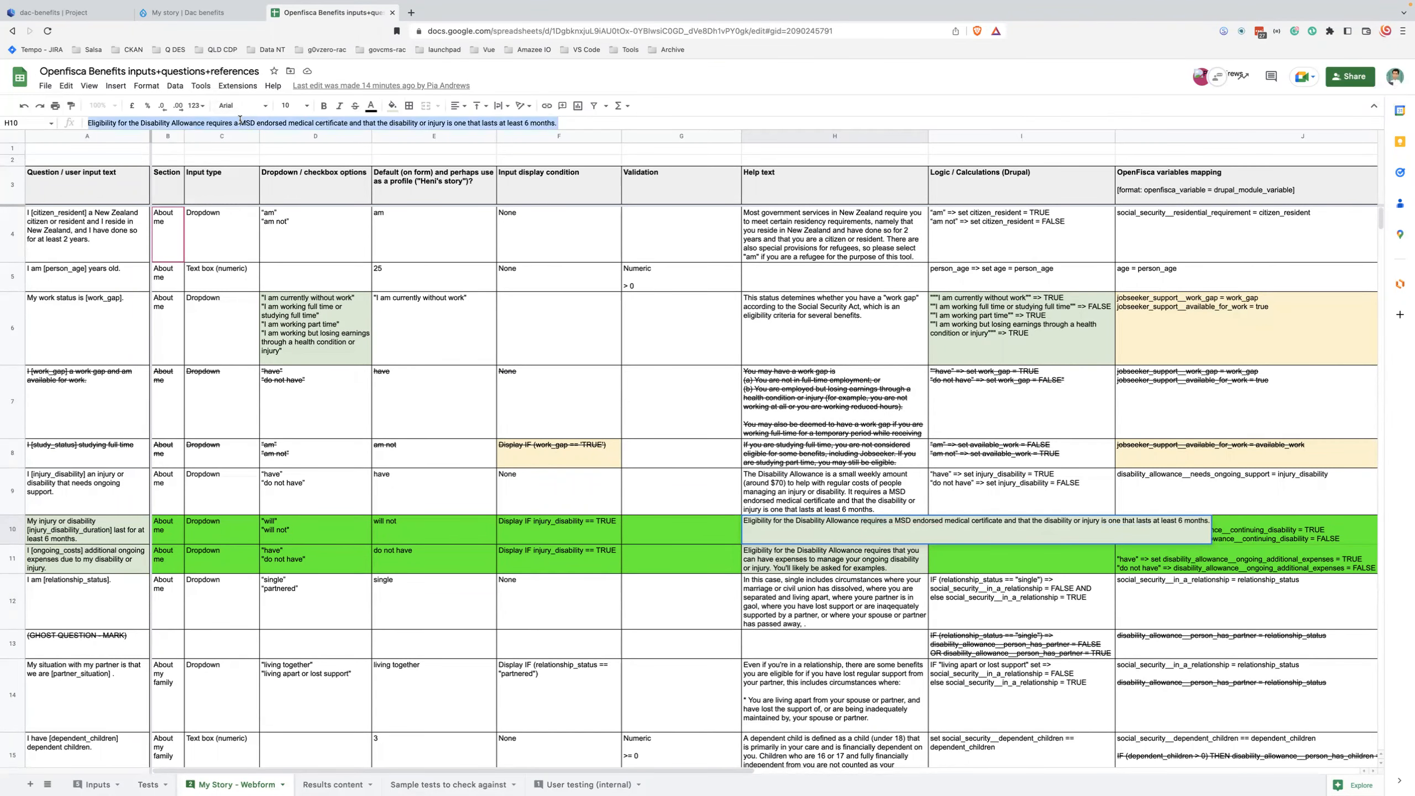
Step: Back in Drupal, replace the Injury disability duration element's entire help text with the copied eligibility sentence and save the element
{"action": "left_click", "coordinate": [214, 11]}
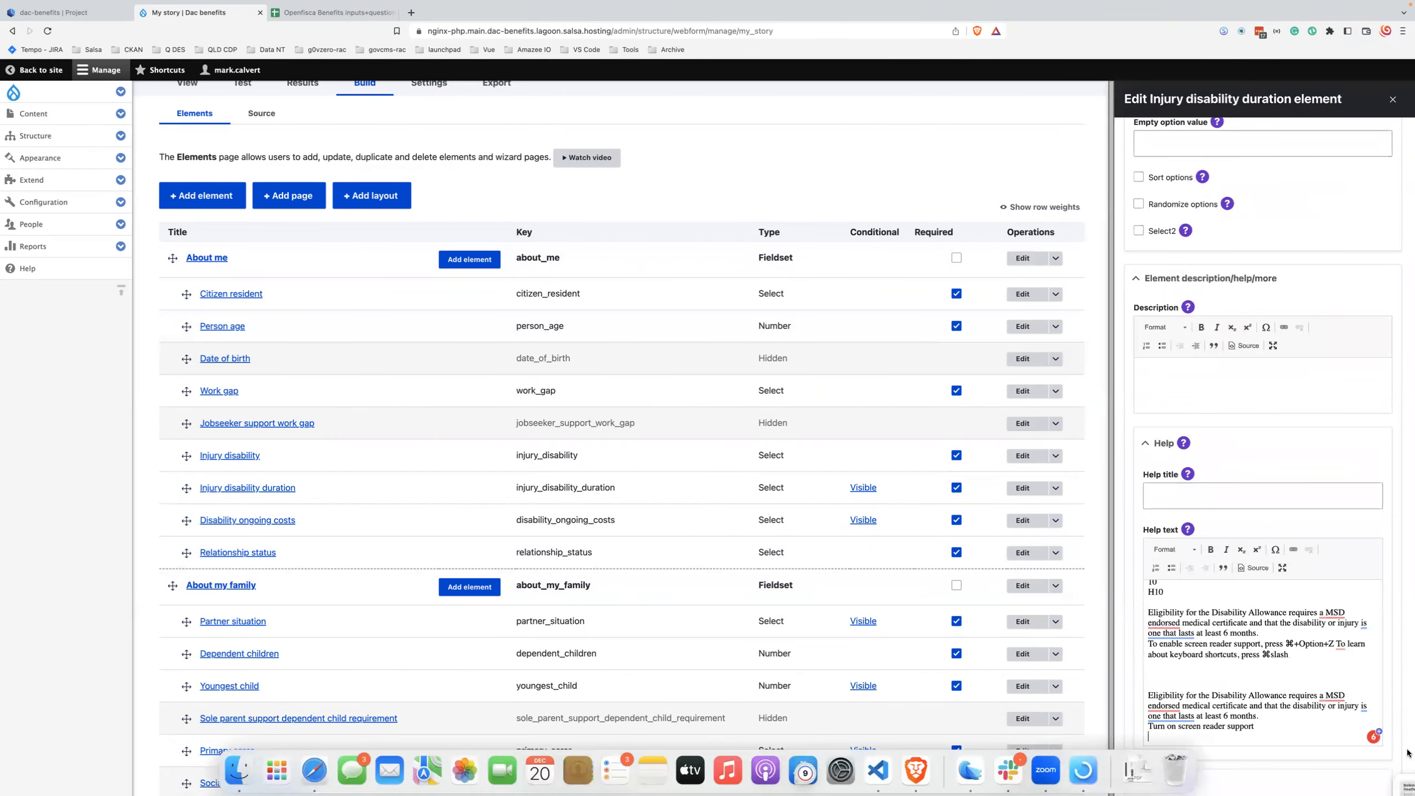
{"action": "key", "text": "super+a"}
{"action": "key", "text": "super+v"}
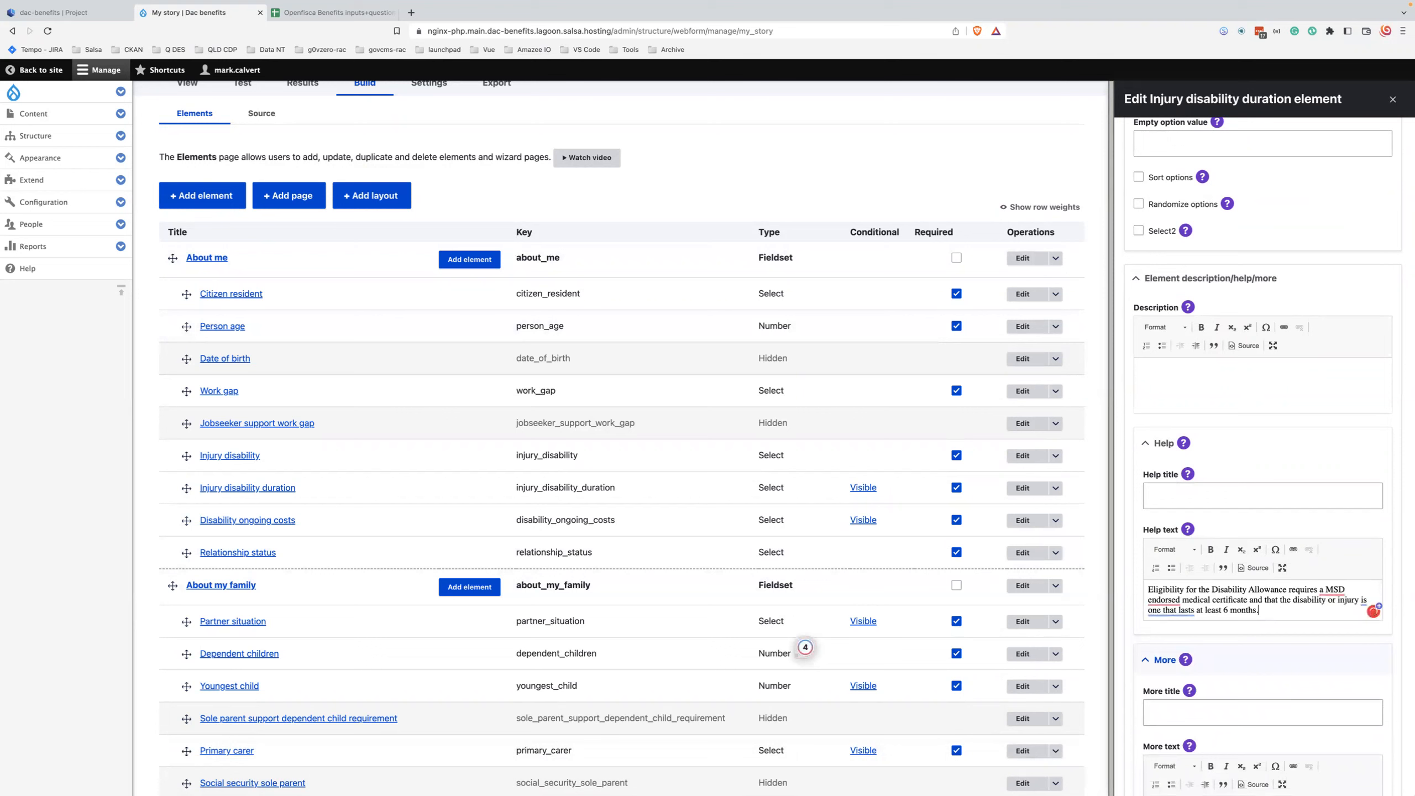
{"action": "mouse_move", "coordinate": [1170, 602]}
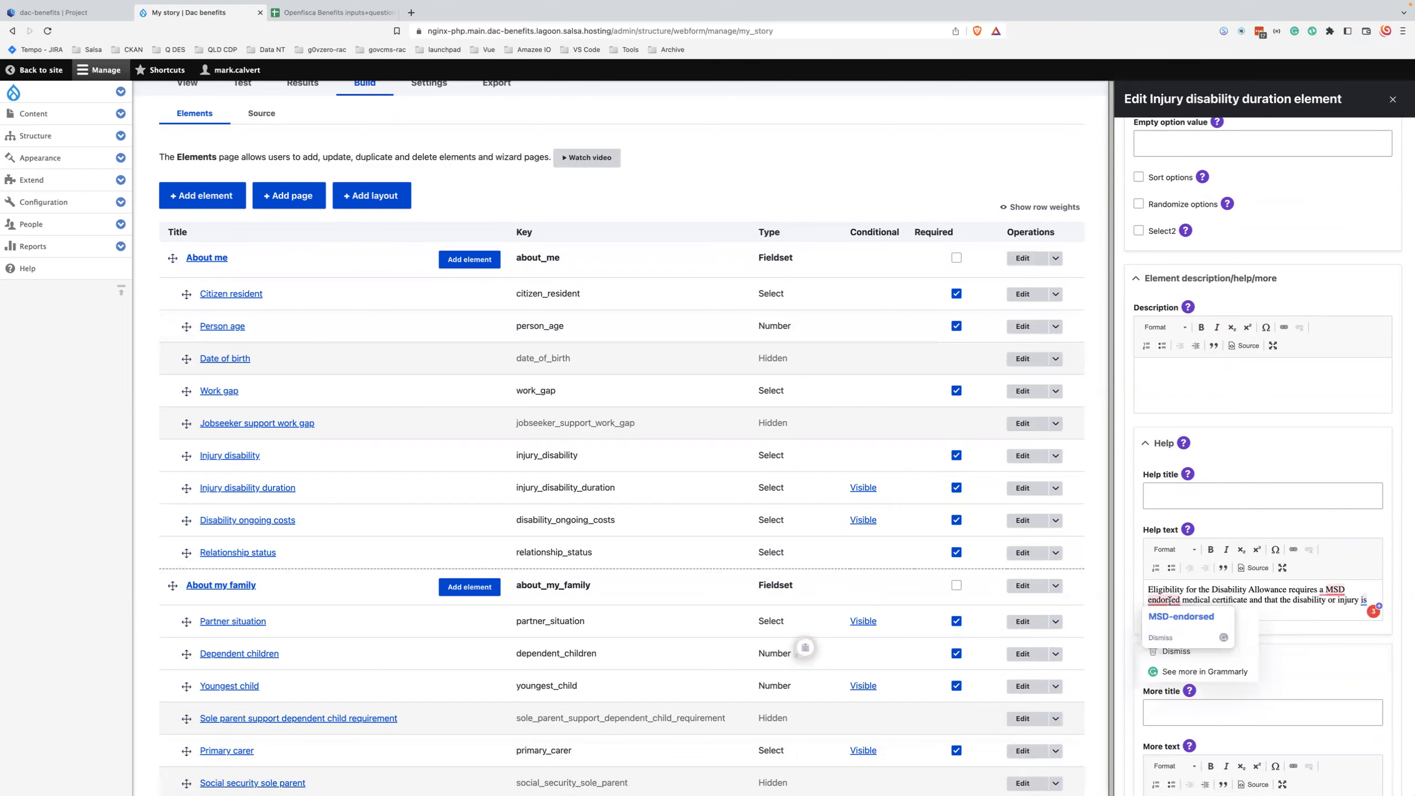
{"action": "scroll", "coordinate": [1276, 648], "scroll_direction": "down", "scroll_amount": 5}
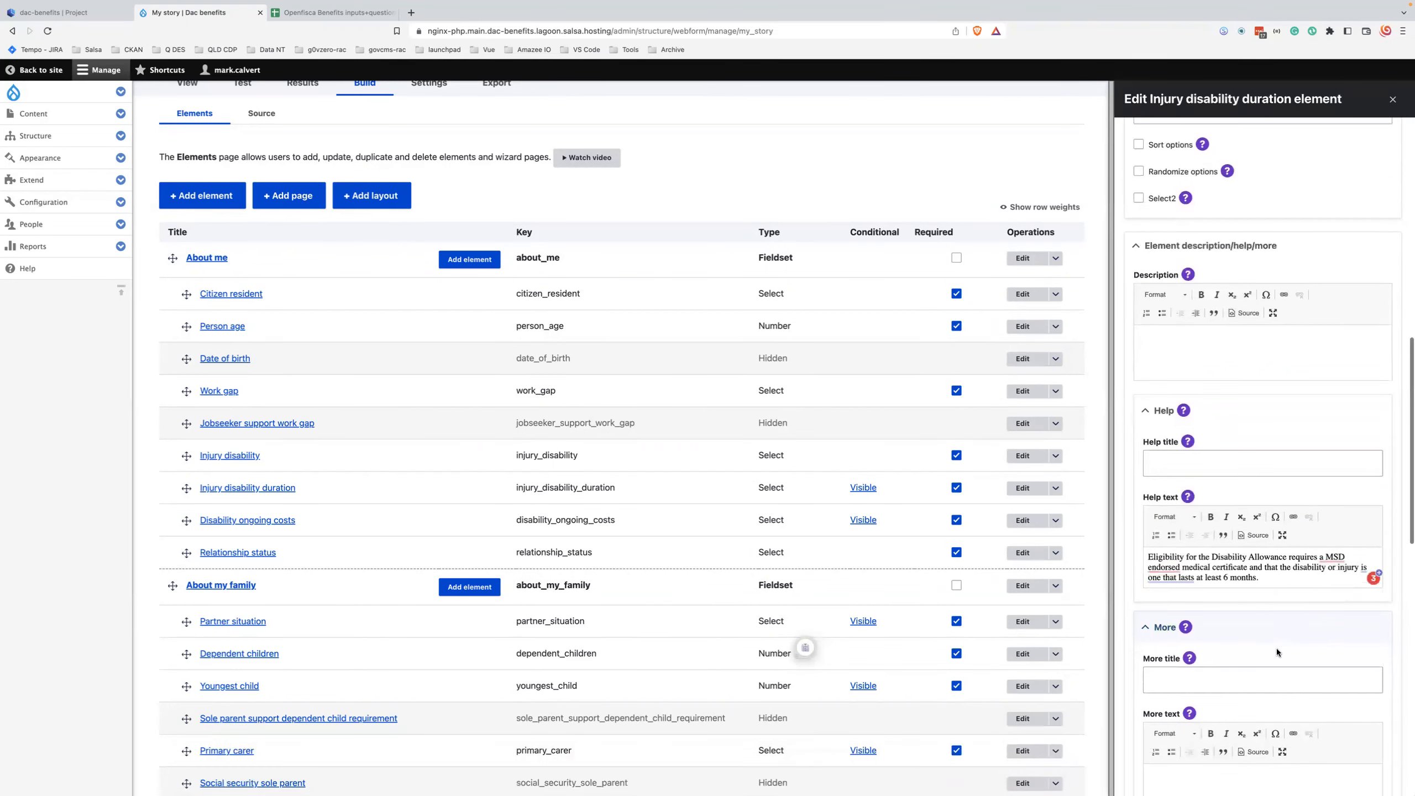
{"action": "scroll", "coordinate": [1276, 648], "scroll_direction": "down", "scroll_amount": 15}
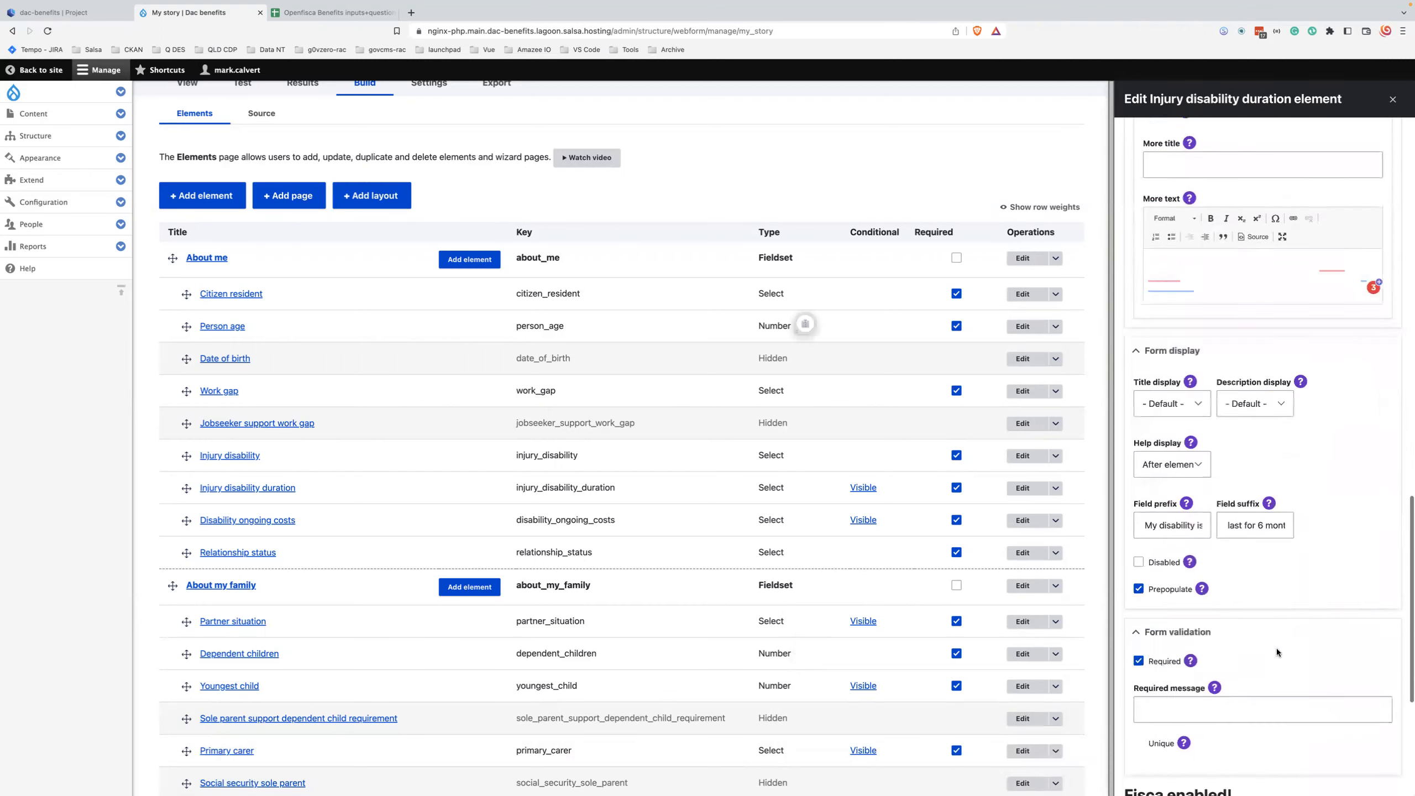
{"action": "left_click", "coordinate": [1147, 751]}
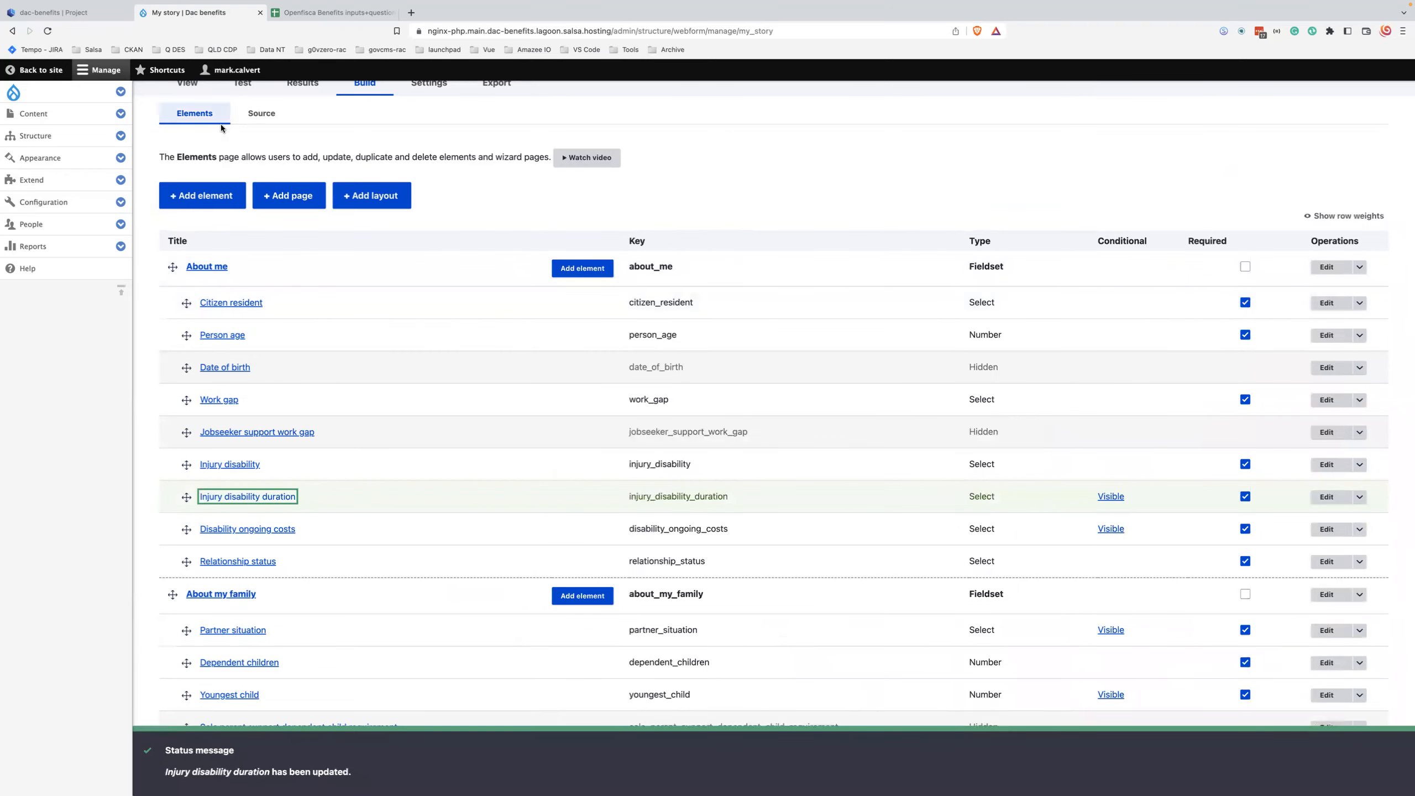
Step: Open the View page of the My story webform in a new browser tab and switch to it
{"action": "right_click", "coordinate": [198, 90]}
{"action": "left_click", "coordinate": [200, 93]}
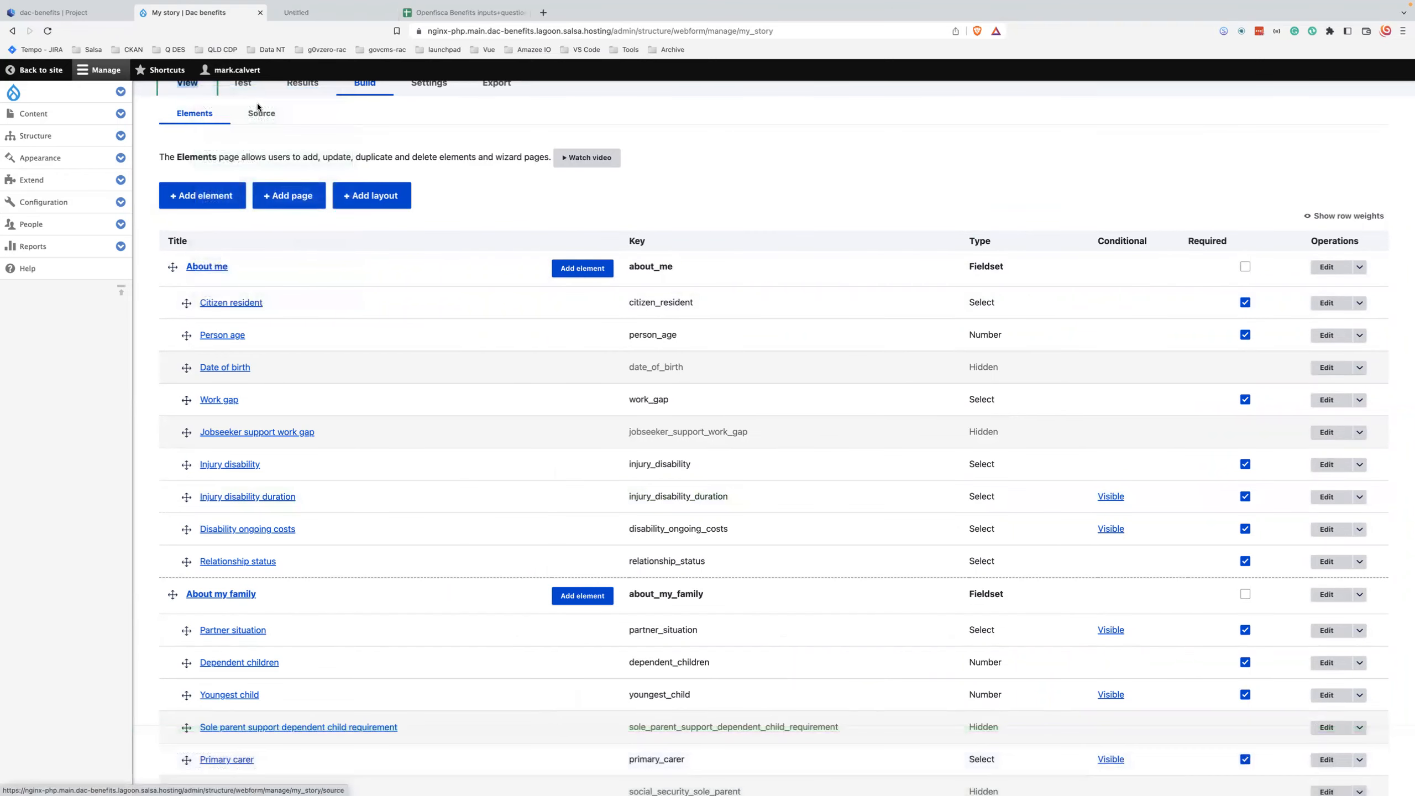
{"action": "left_click", "coordinate": [319, 9]}
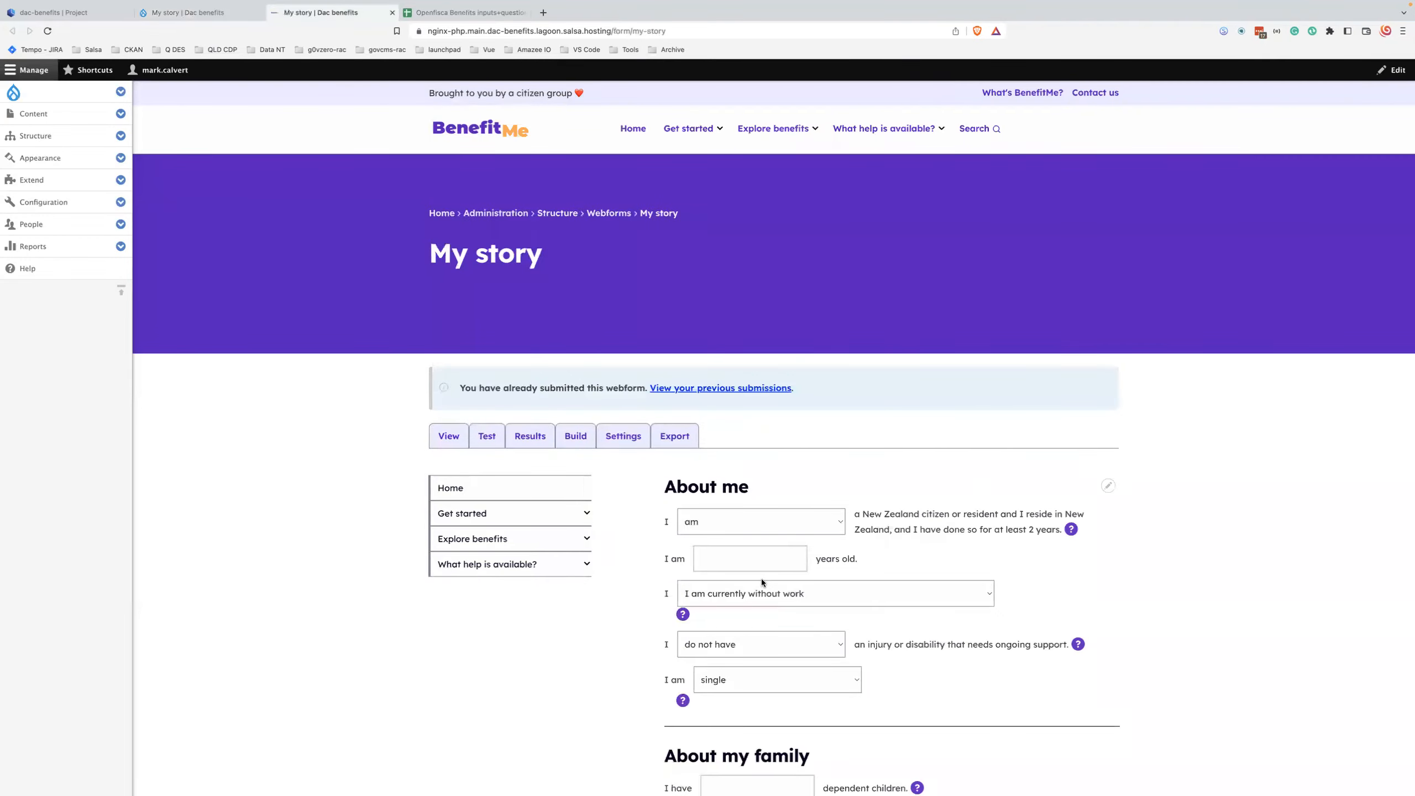
Step: Set the injury or disability answer to "have" and check the help tooltips and answer options of the injury and duration questions
{"action": "scroll", "coordinate": [761, 579], "scroll_direction": "down", "scroll_amount": 6}
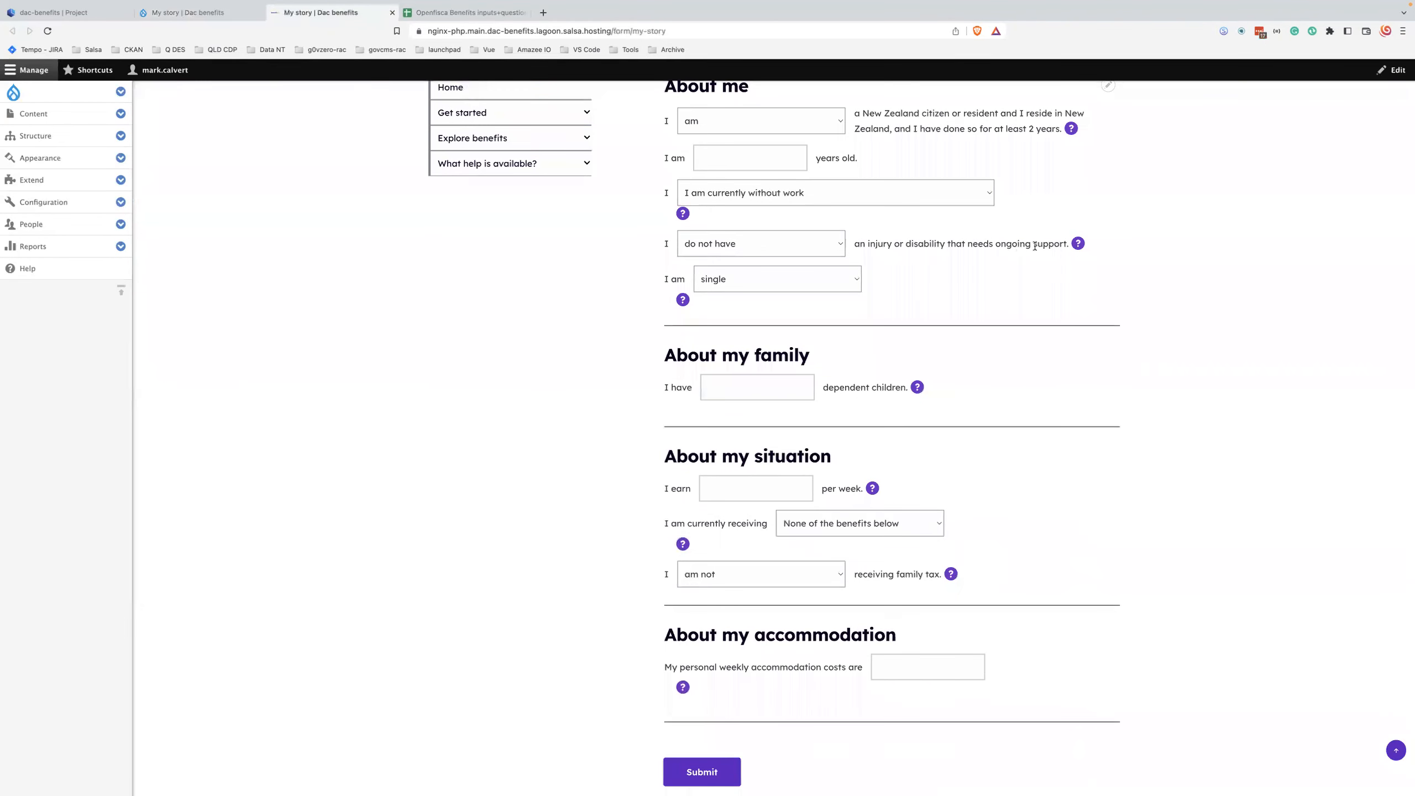
{"action": "mouse_move", "coordinate": [1079, 243]}
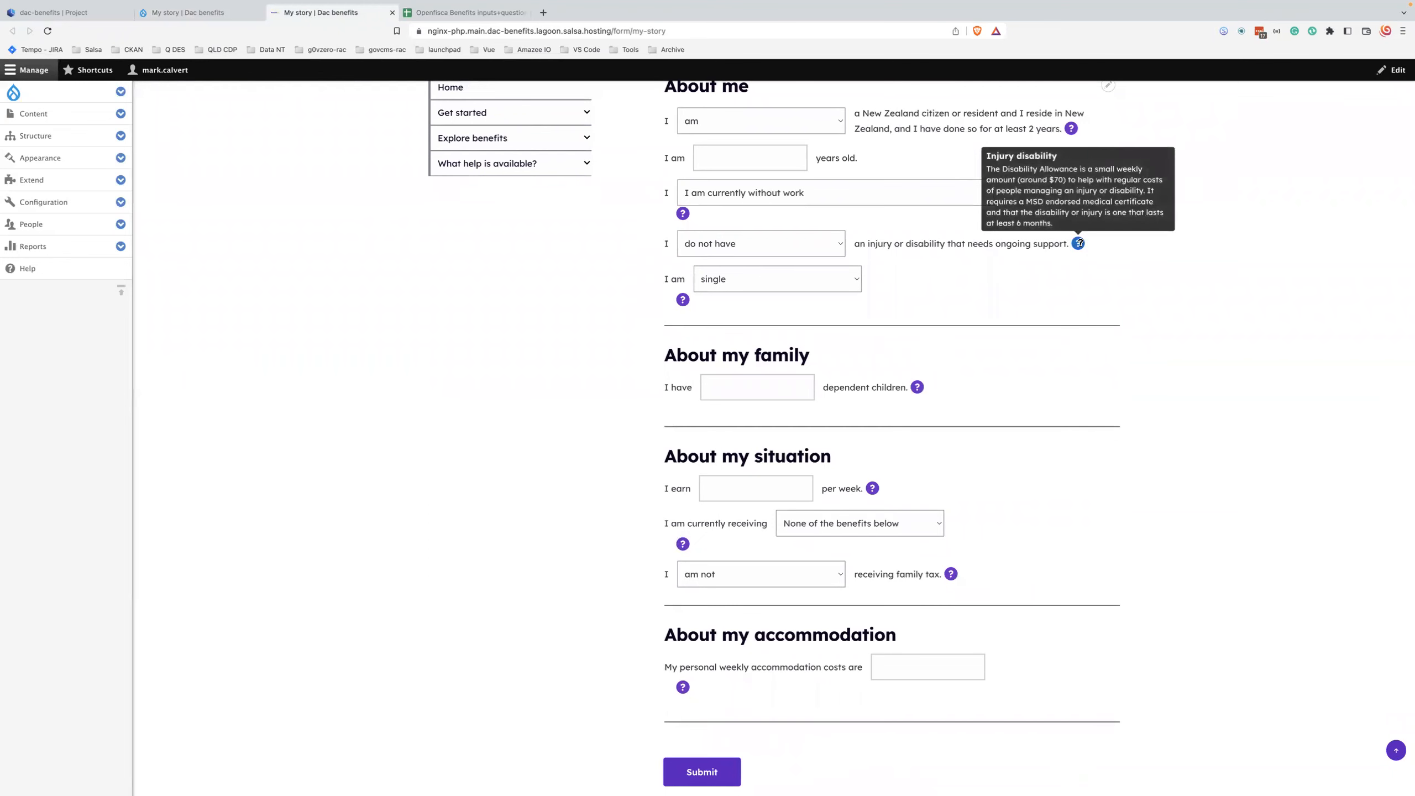
{"action": "left_click", "coordinate": [721, 244]}
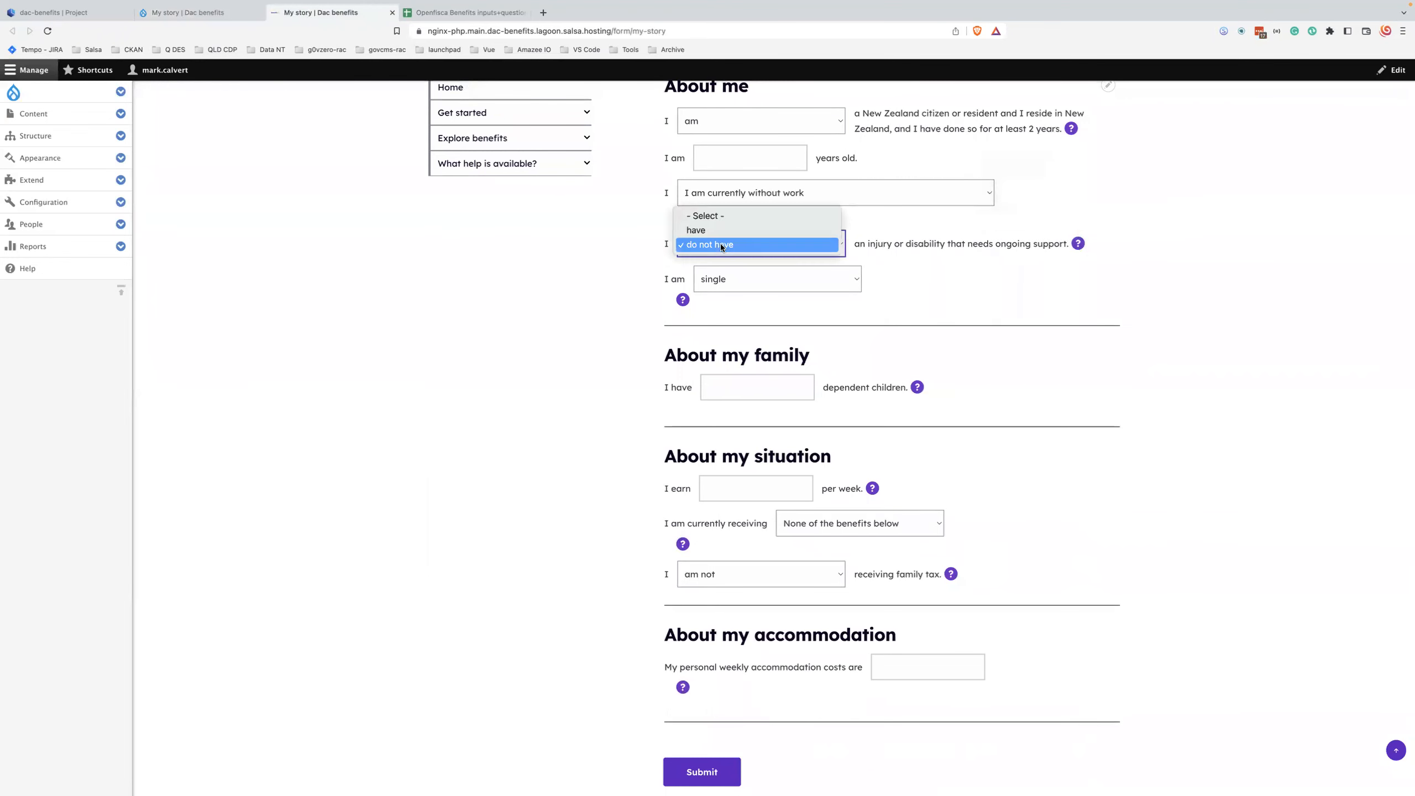
{"action": "left_click", "coordinate": [716, 229]}
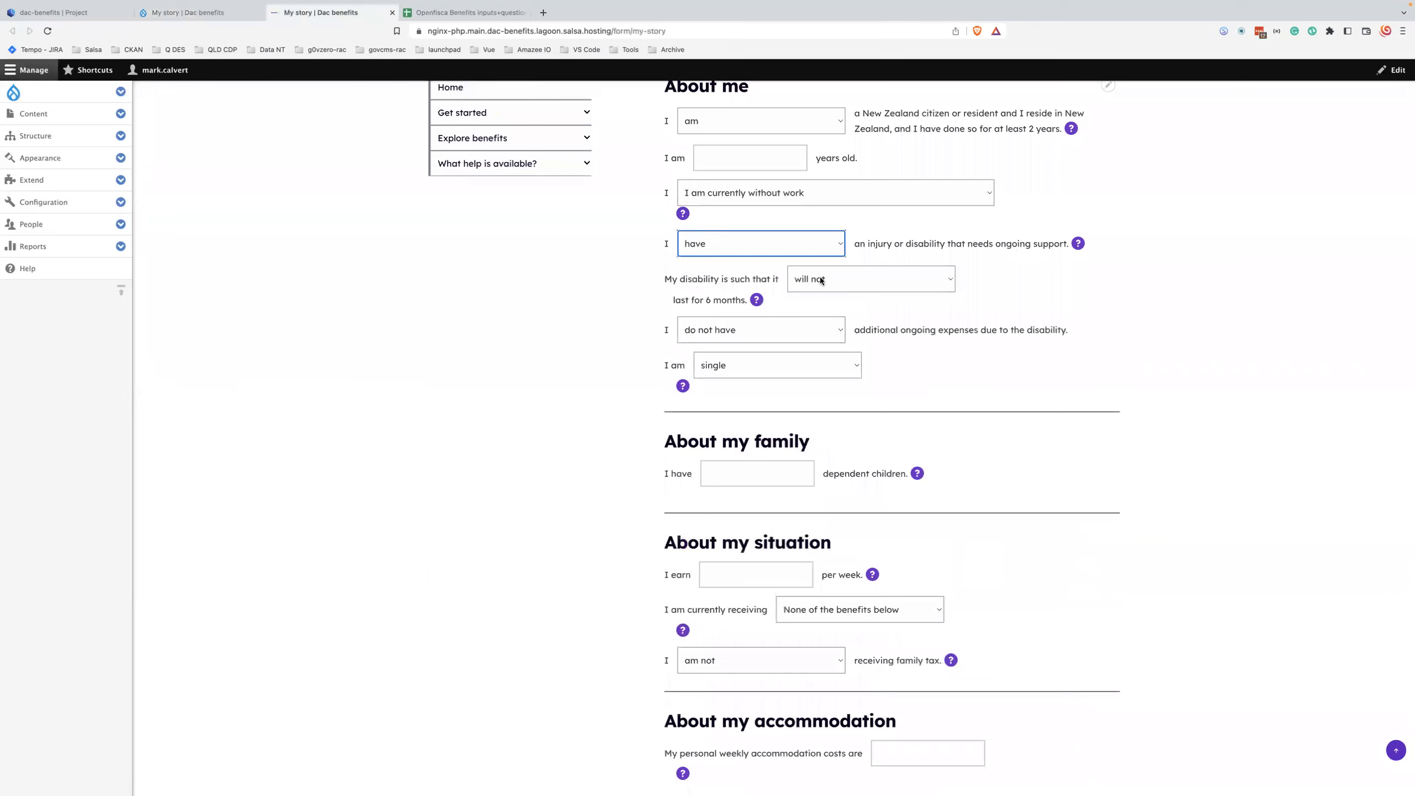
{"action": "mouse_move", "coordinate": [756, 300]}
{"action": "left_click", "coordinate": [892, 278]}
Step: Review the "last for 6 months." wording of the disability duration question together with its help tooltip
{"action": "scroll", "coordinate": [465, 365], "scroll_direction": "up", "scroll_amount": 1}
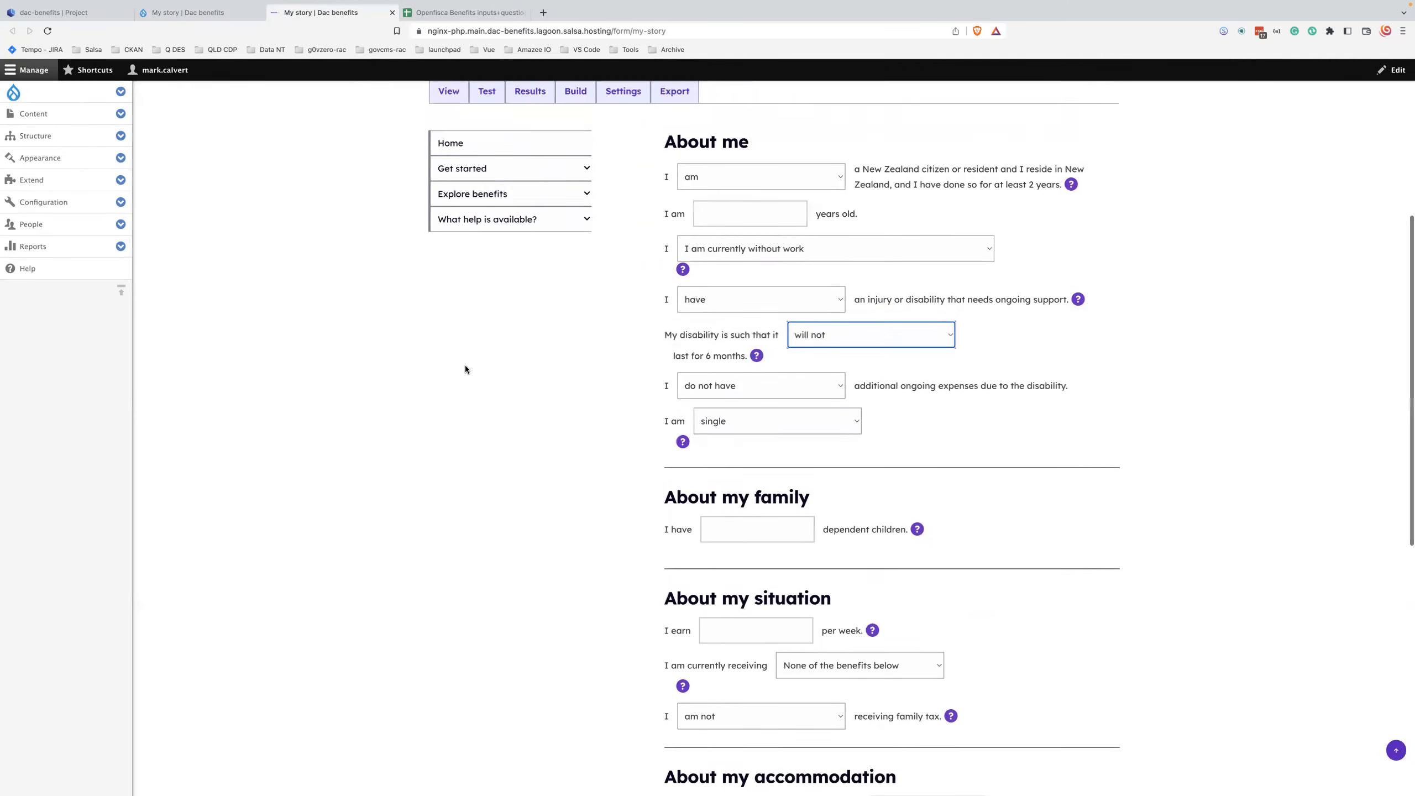
{"action": "scroll", "coordinate": [465, 369], "scroll_direction": "up", "scroll_amount": 2}
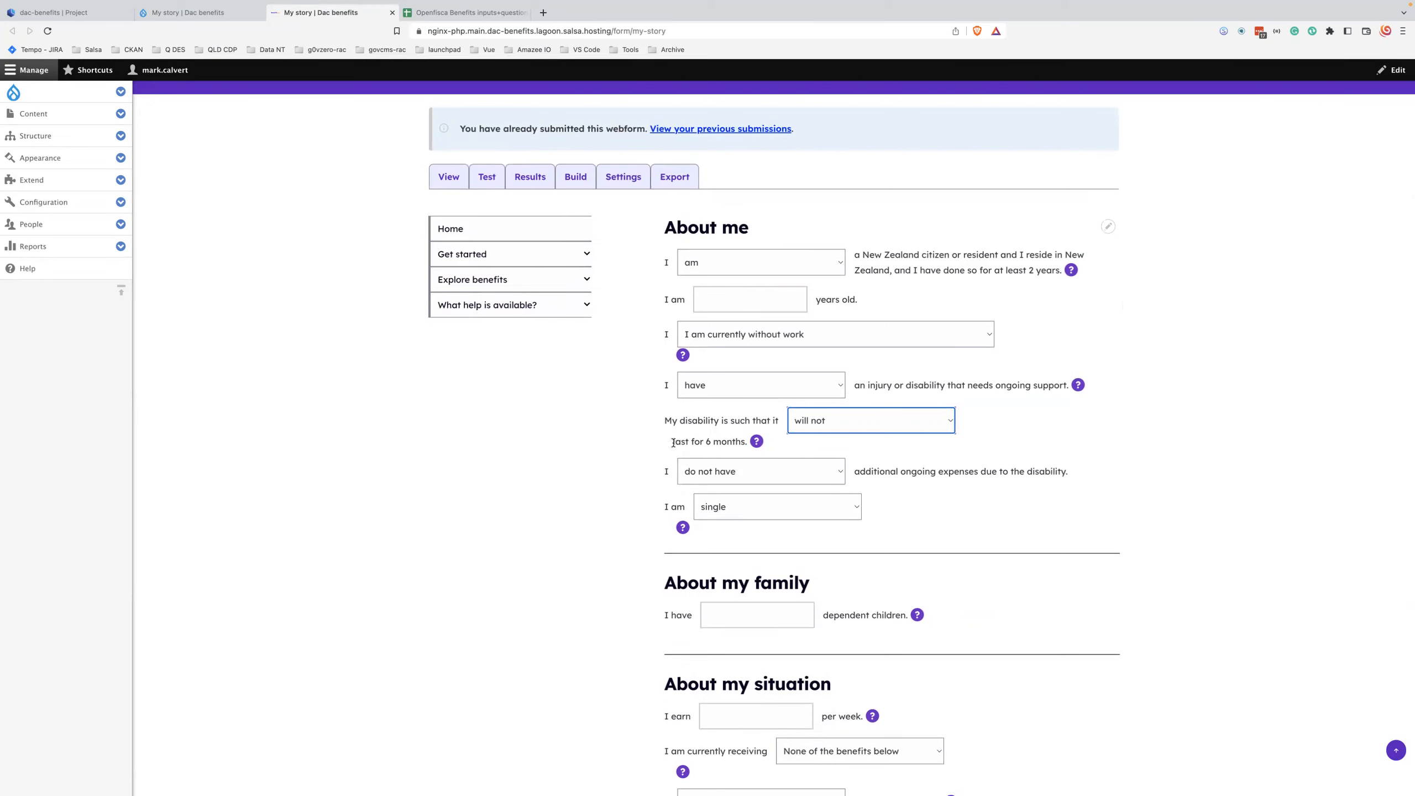
{"action": "left_click_drag", "start_coordinate": [673, 442], "coordinate": [762, 442]}
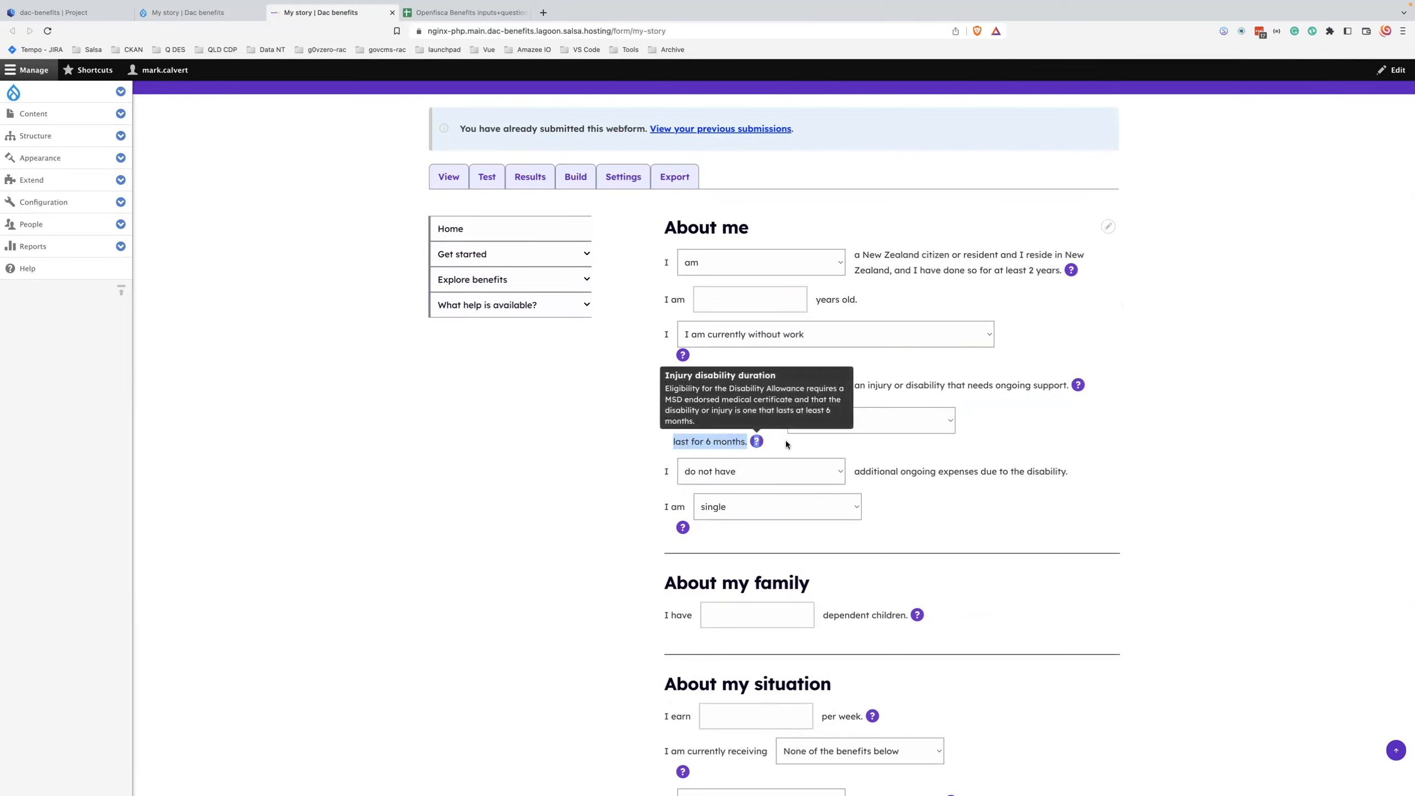
{"action": "left_click", "coordinate": [787, 443]}
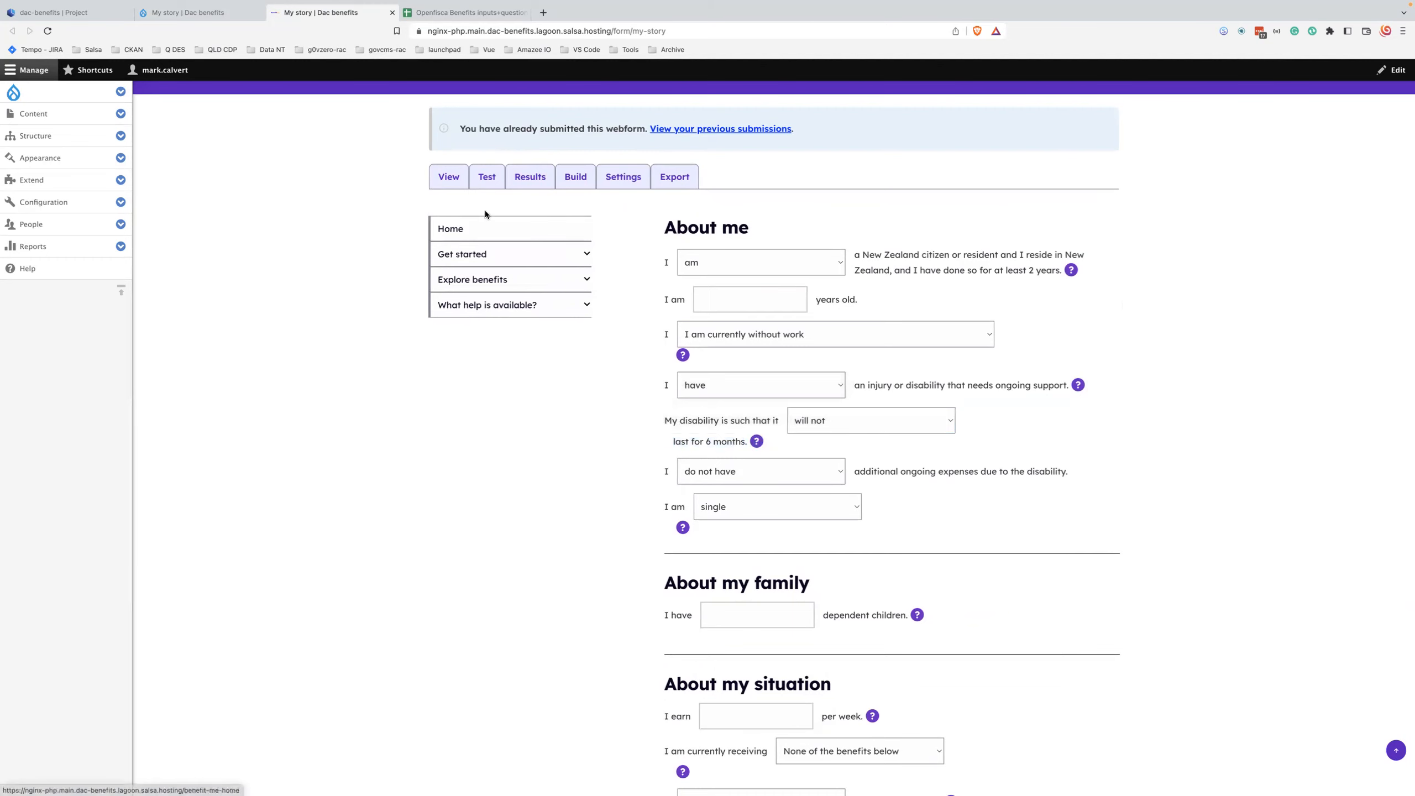
Step: Look through the work status answer options in About me, leaving "I am currently without work" selected
{"action": "left_click", "coordinate": [761, 335]}
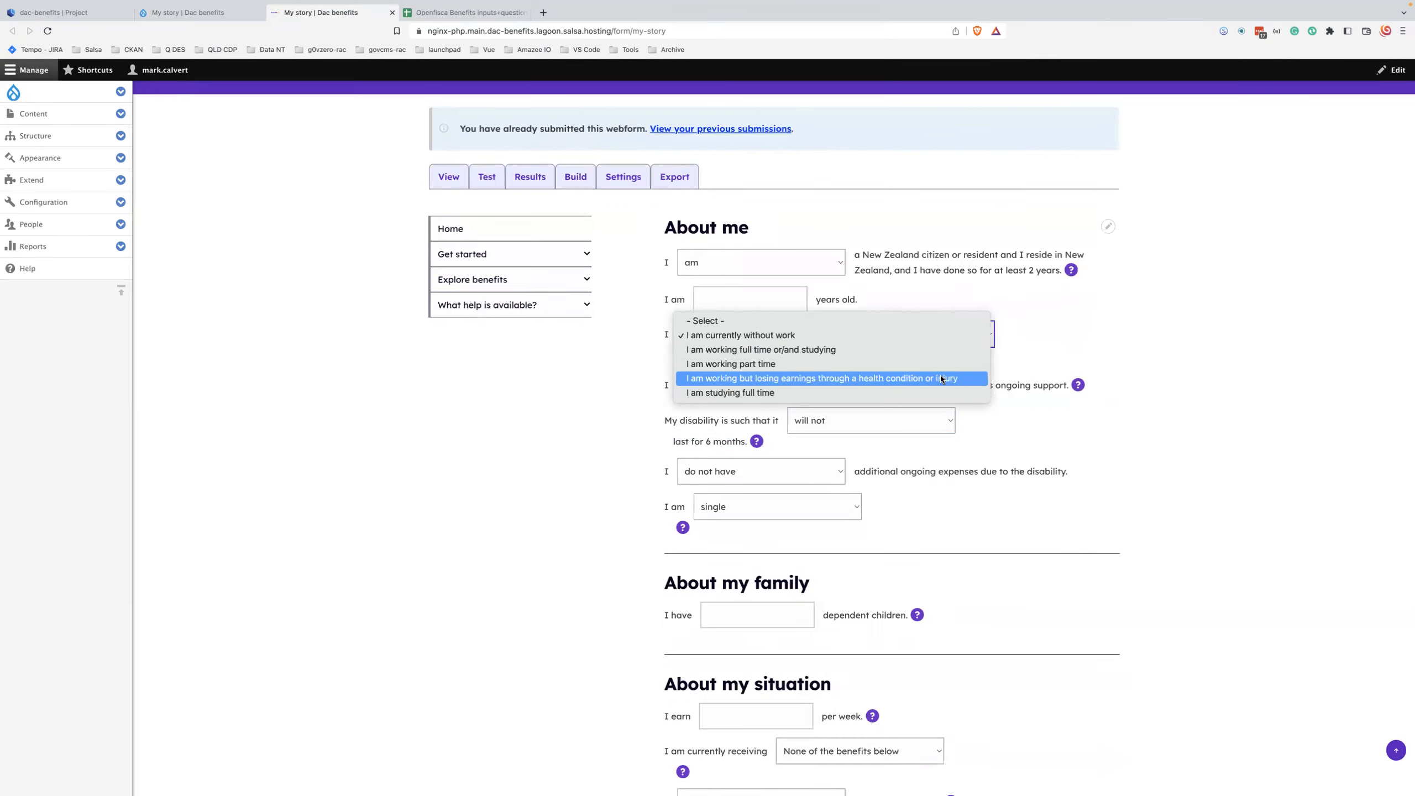
{"action": "left_click", "coordinate": [1037, 363]}
{"action": "left_click", "coordinate": [994, 379]}
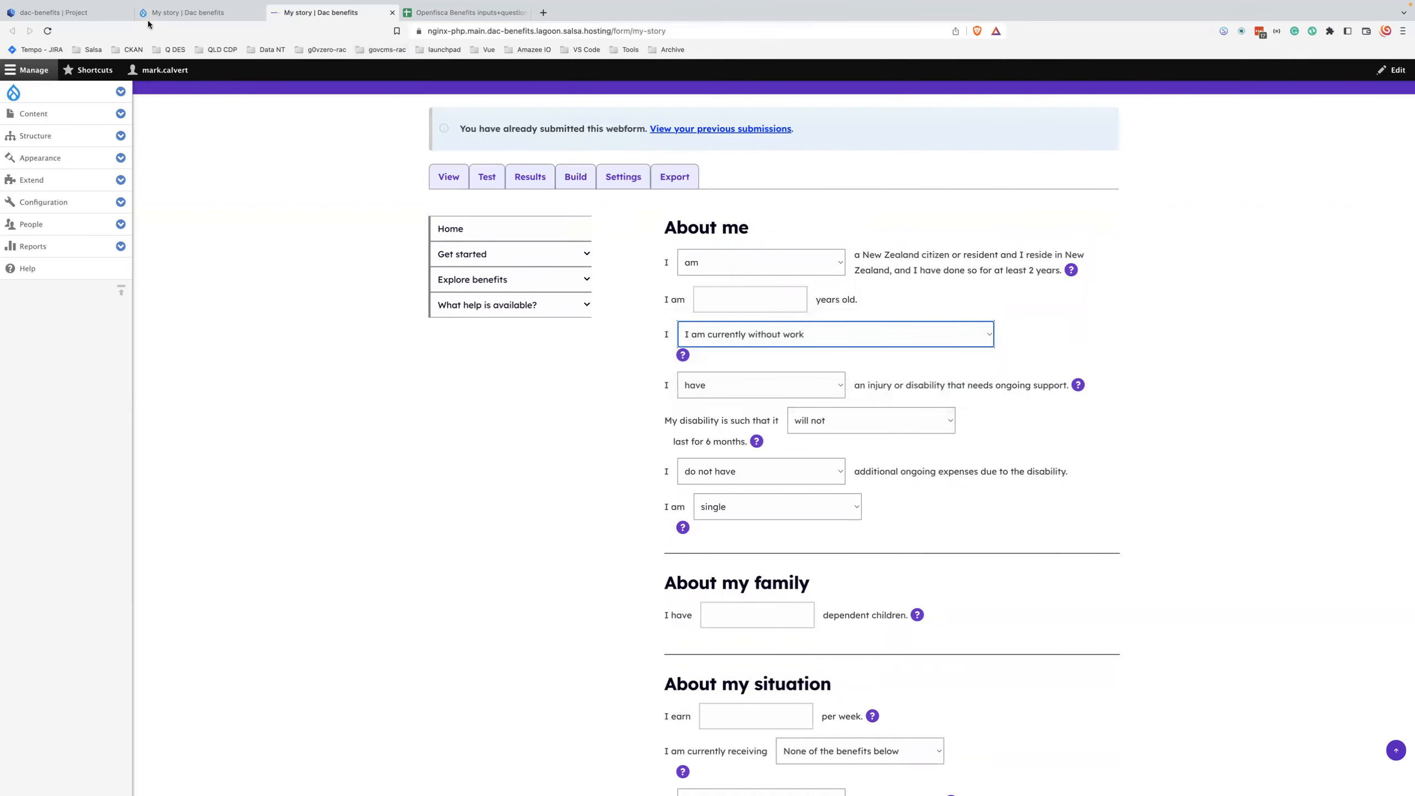
Step: Switch to the Openfisca Benefits spreadsheet and copy the ongoing expenses help text from cell H11
{"action": "left_click", "coordinate": [167, 12]}
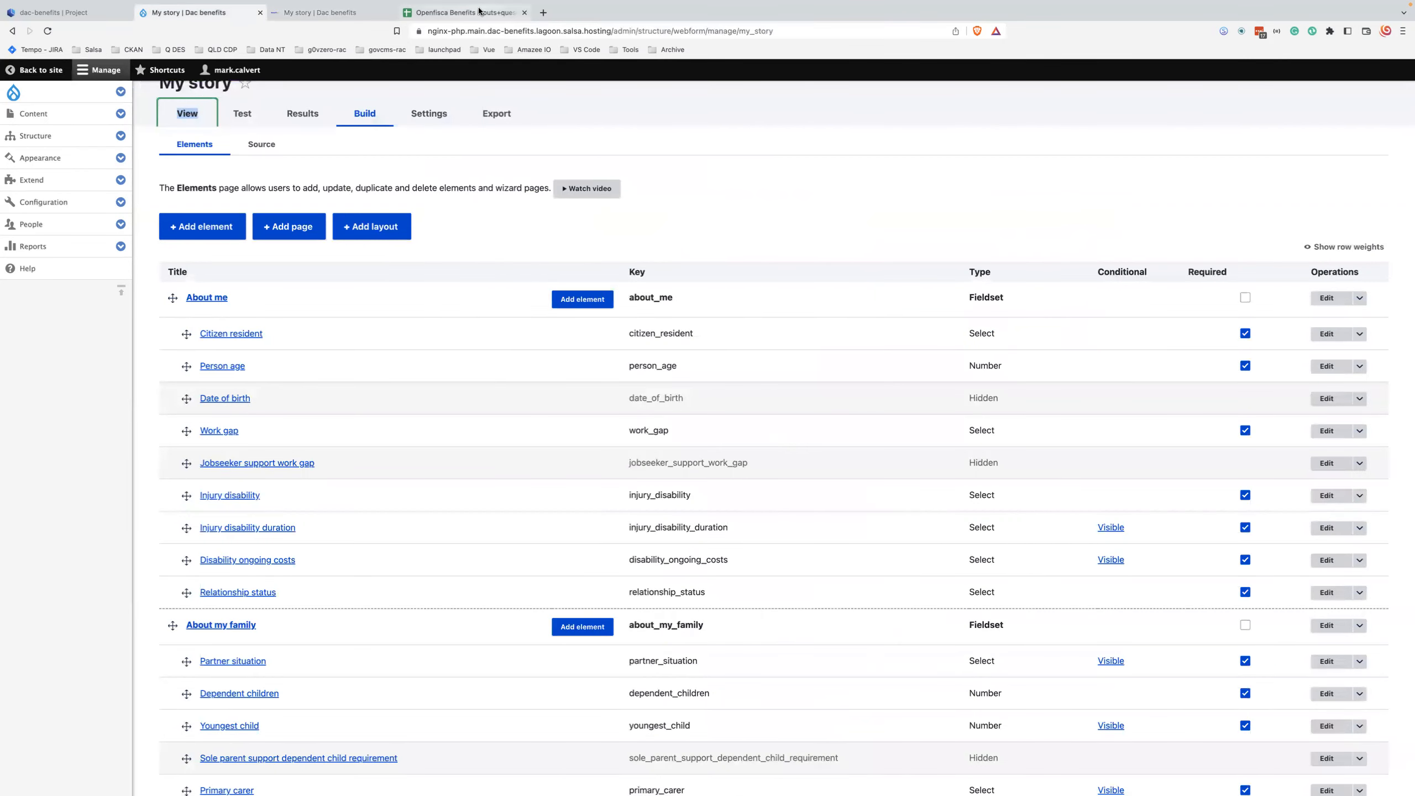
{"action": "left_click", "coordinate": [463, 12]}
{"action": "left_click", "coordinate": [821, 557]}
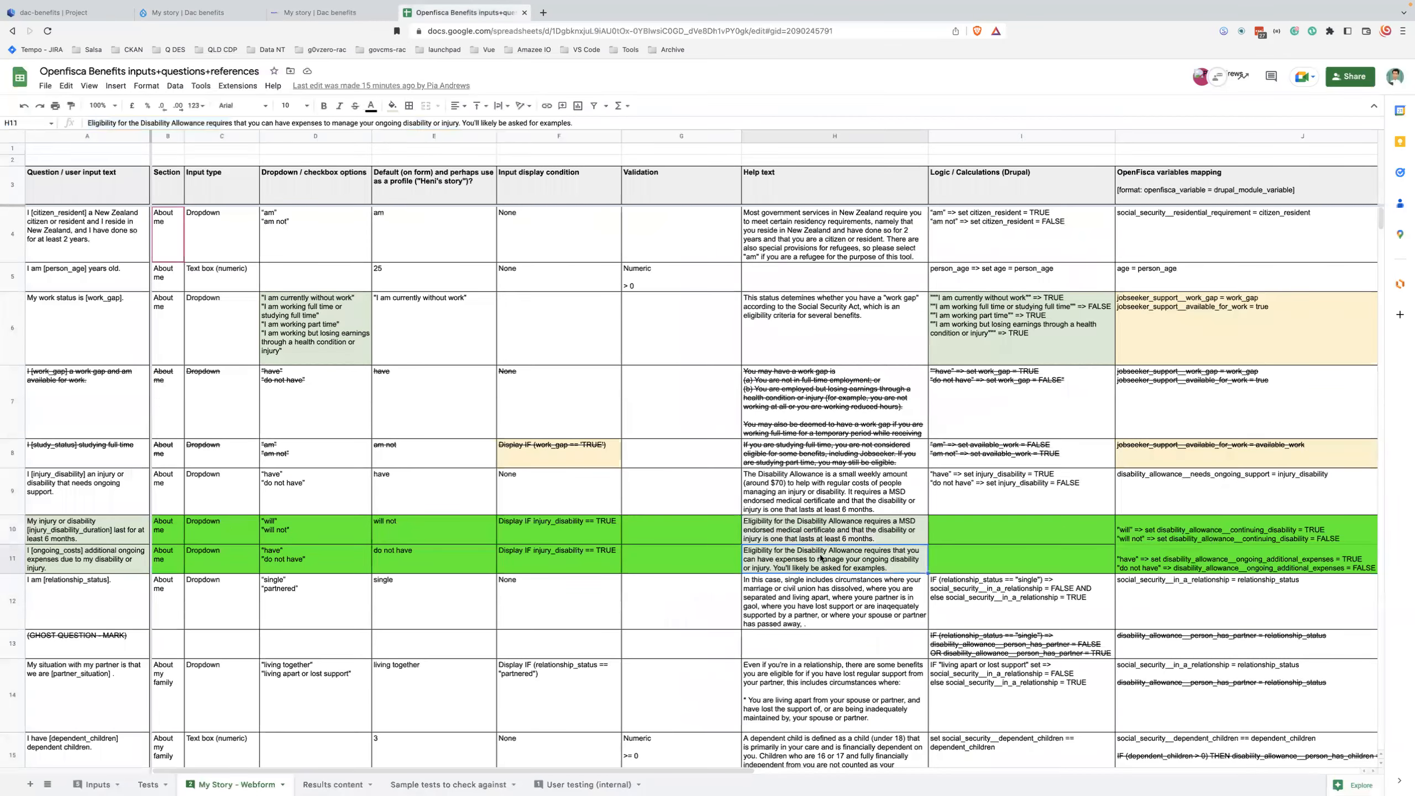
{"action": "triple_click", "coordinate": [427, 120]}
Step: Back in Drupal, paste the copied sentence into the Disability ongoing costs element's help text and save the element
{"action": "left_click", "coordinate": [214, 22]}
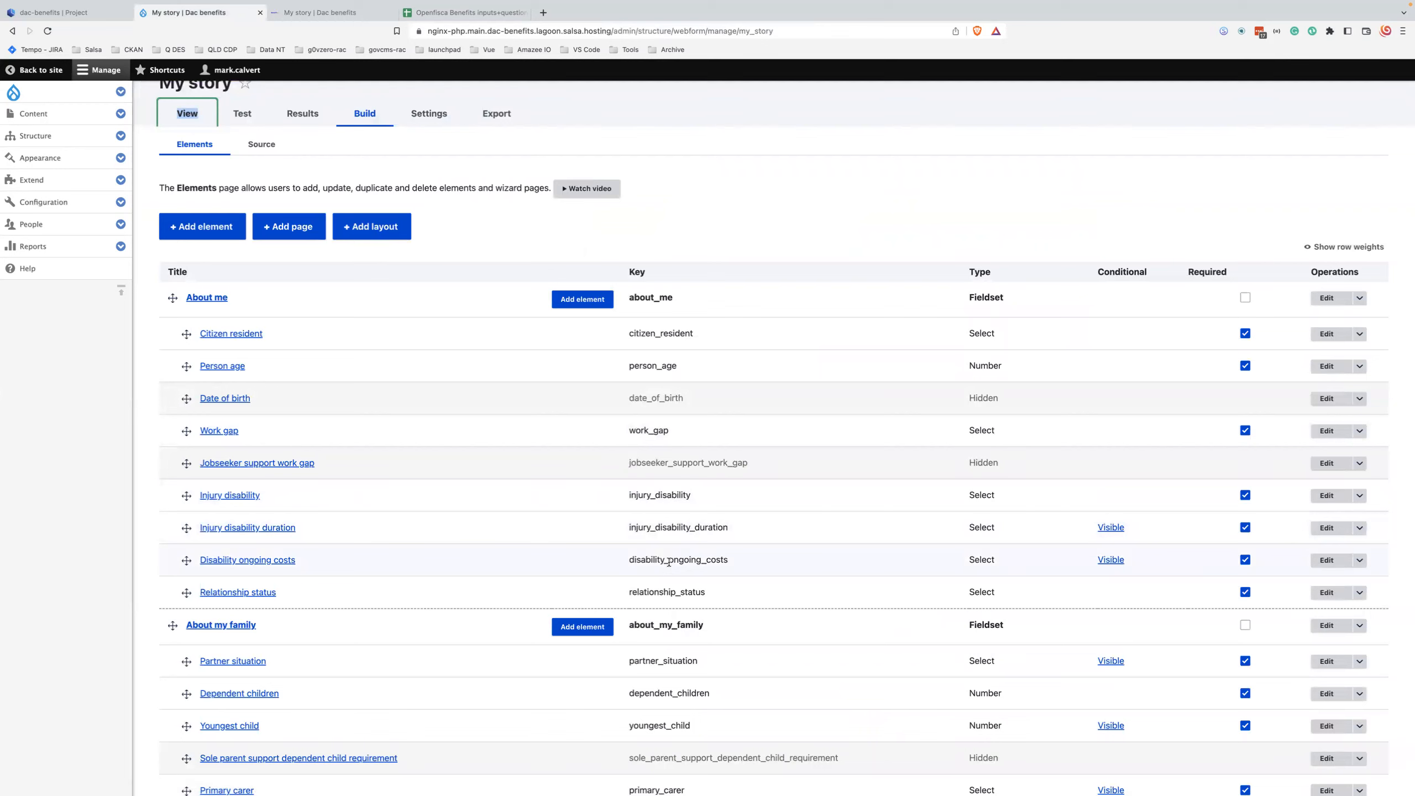
{"action": "left_click", "coordinate": [1314, 560]}
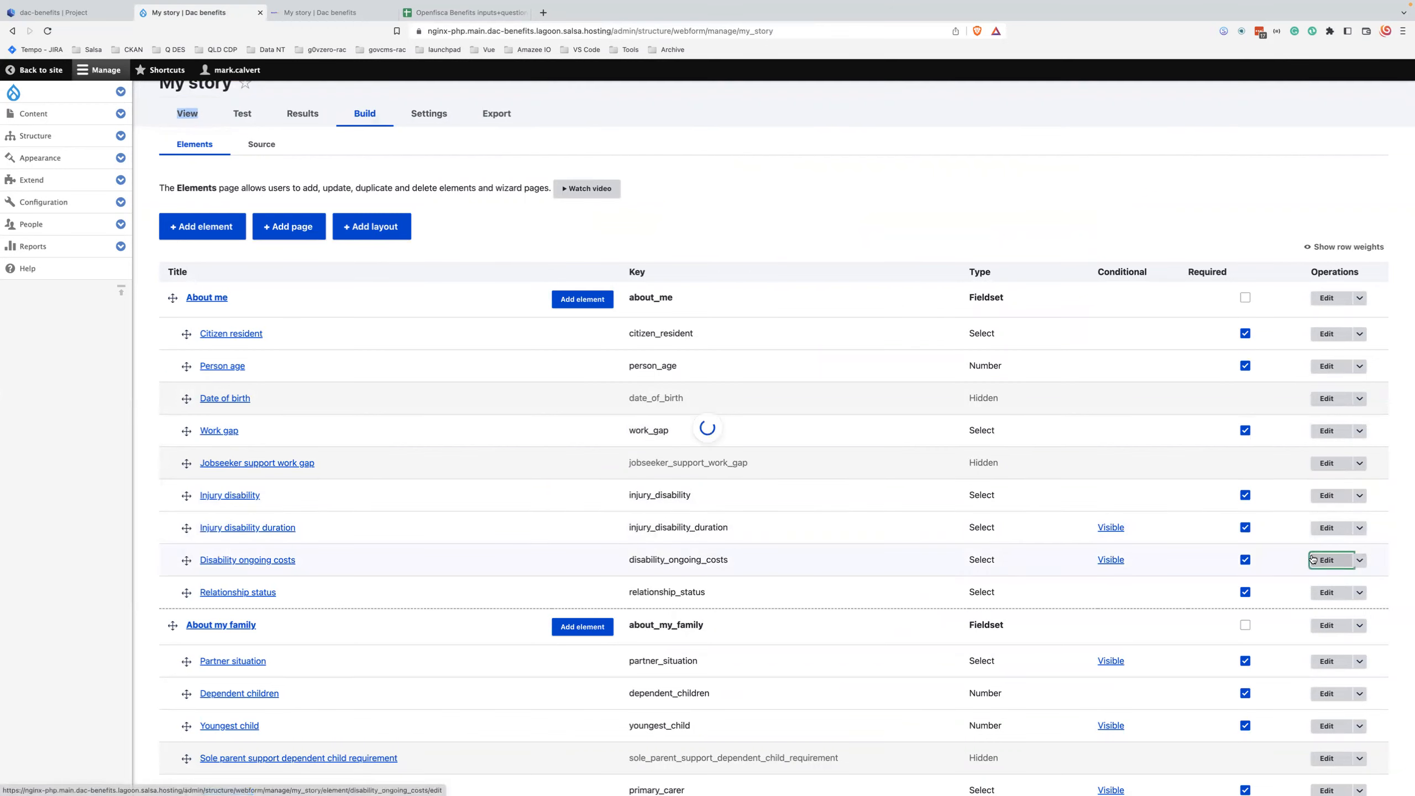
{"action": "scroll", "coordinate": [1252, 561], "scroll_direction": "down", "scroll_amount": 10}
{"action": "left_click", "coordinate": [1184, 569]}
{"action": "key", "text": "ctrl+v"}
{"action": "scroll", "coordinate": [1186, 580], "scroll_direction": "down", "scroll_amount": 10}
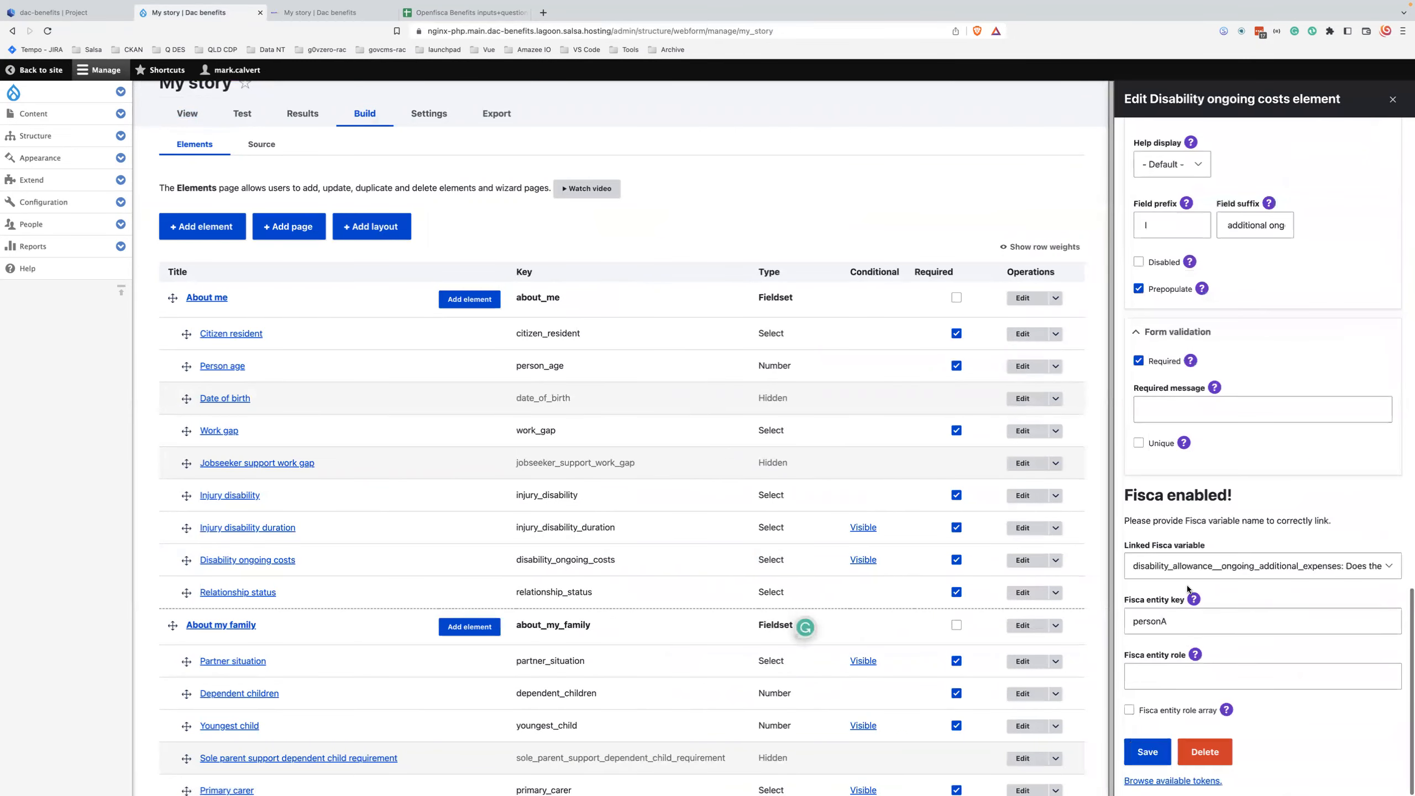
{"action": "left_click", "coordinate": [1148, 752]}
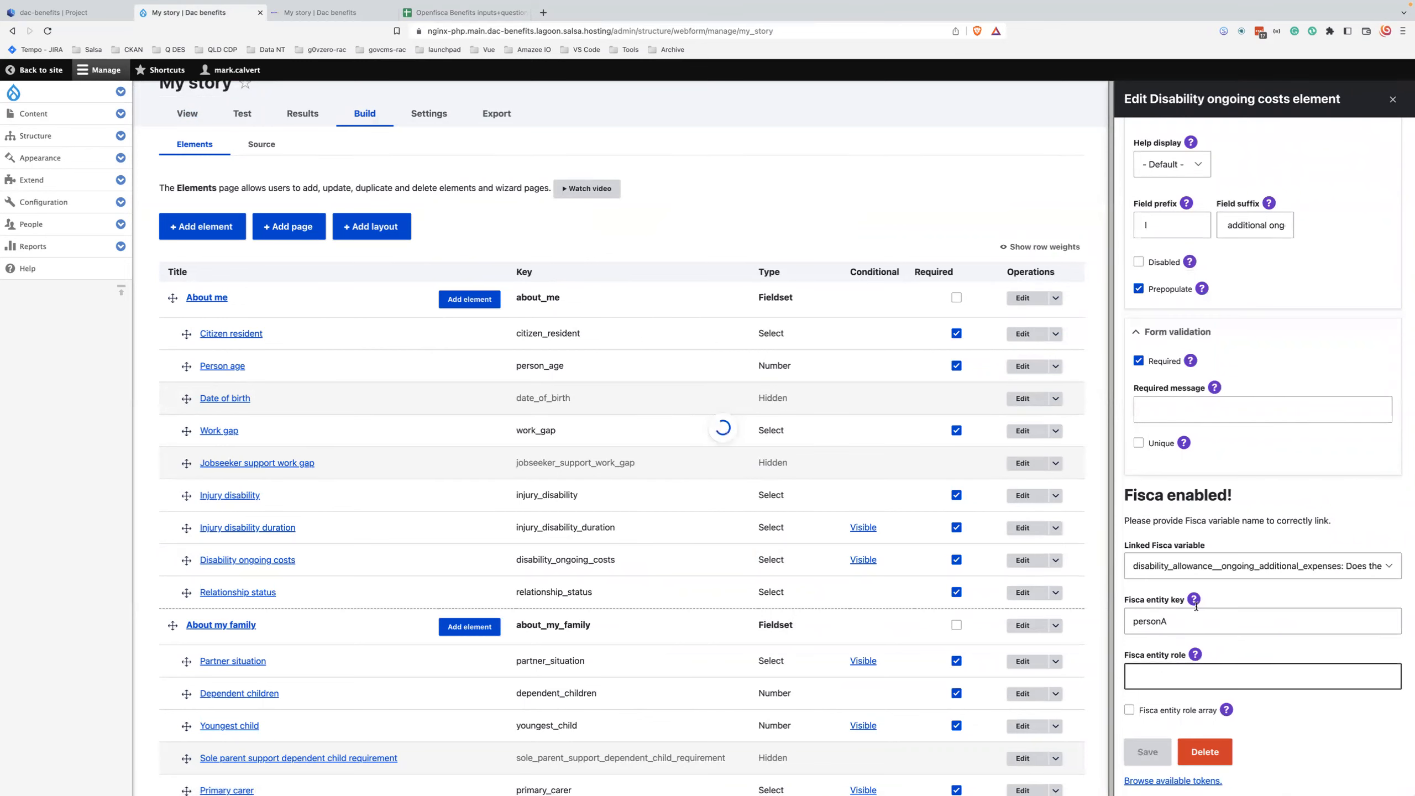
Step: Reload the public My story form, answer "have" for injury or disability, and check the additional ongoing expenses question
{"action": "left_click", "coordinate": [315, 12]}
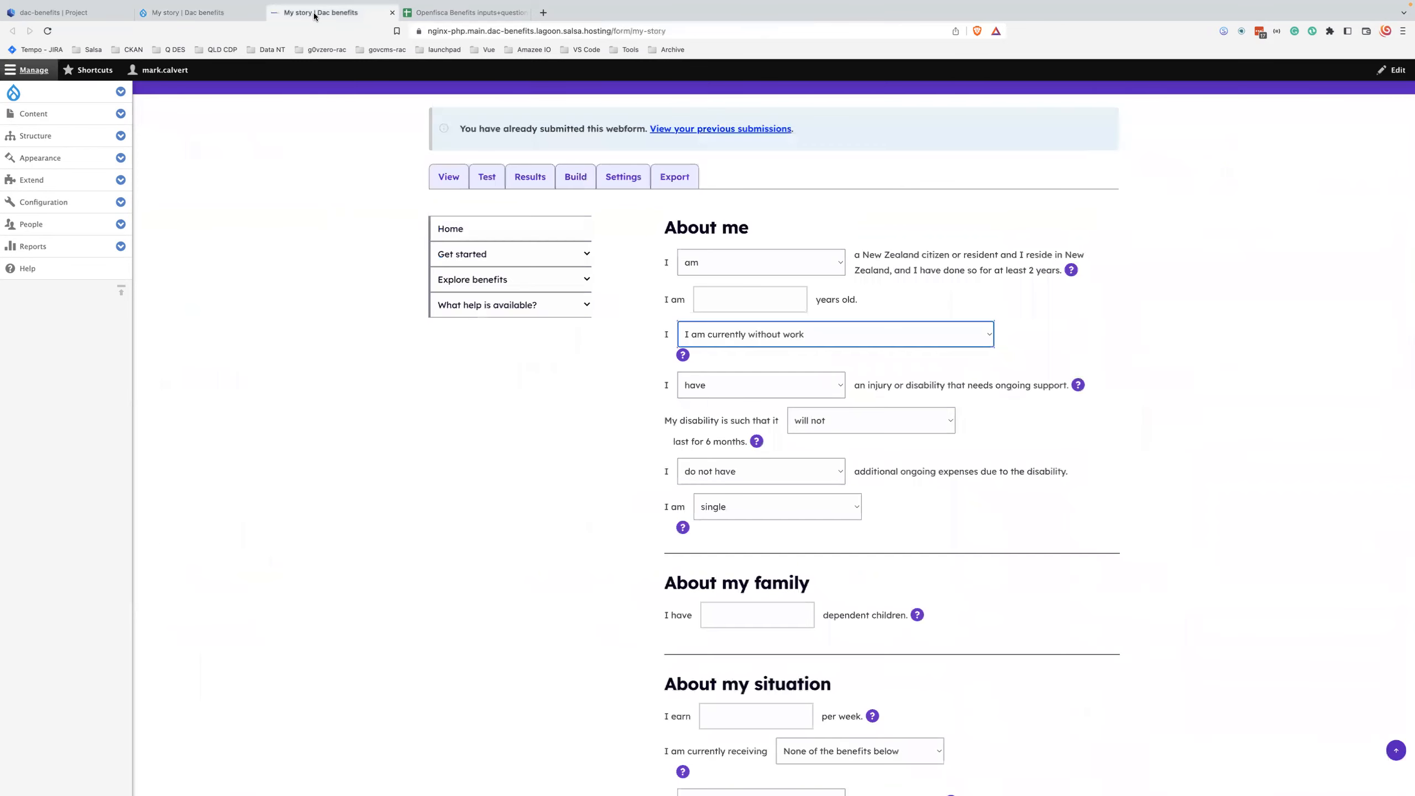
{"action": "key", "text": "super+r"}
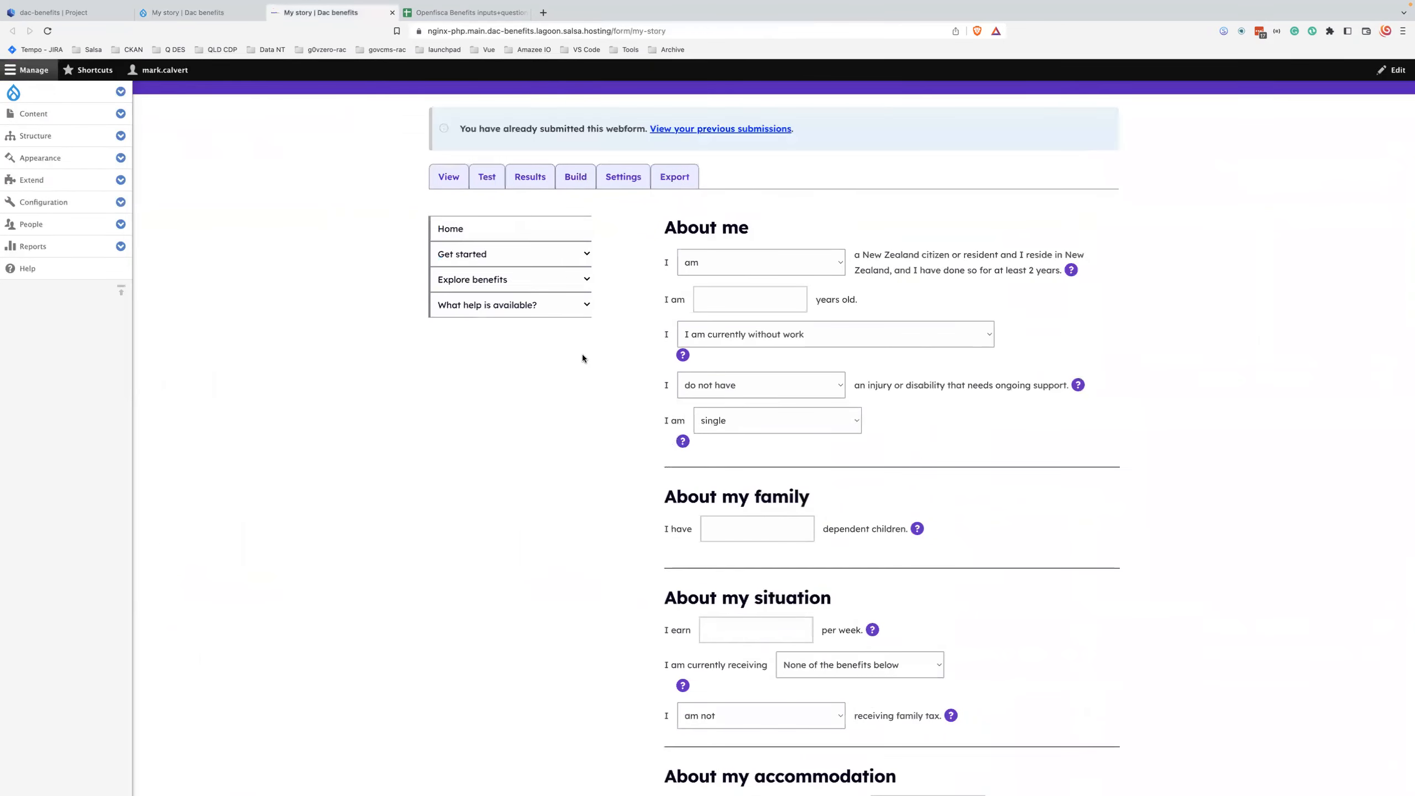
{"action": "left_click", "coordinate": [807, 395]}
{"action": "left_click", "coordinate": [734, 372]}
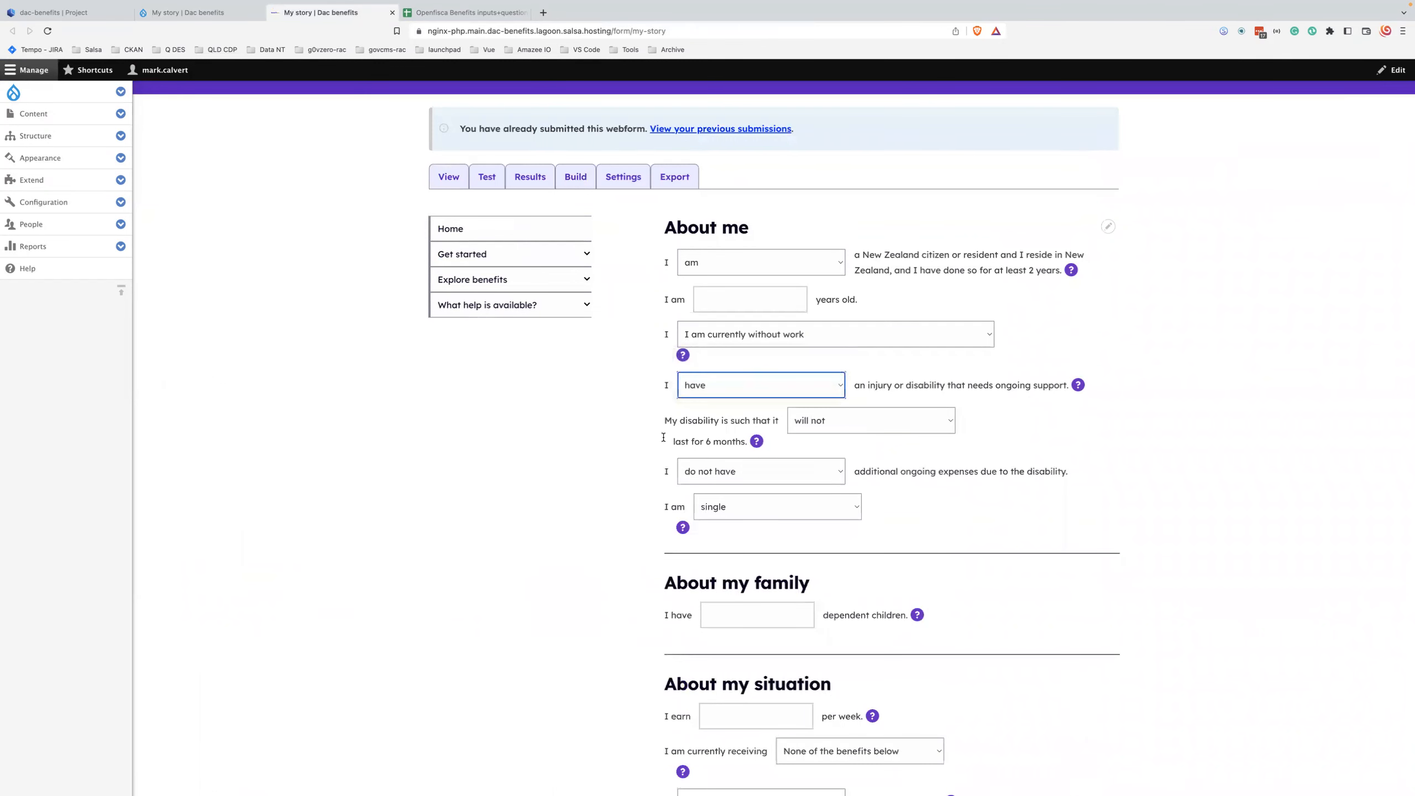
{"action": "left_click", "coordinate": [717, 480]}
{"action": "left_click", "coordinate": [557, 512]}
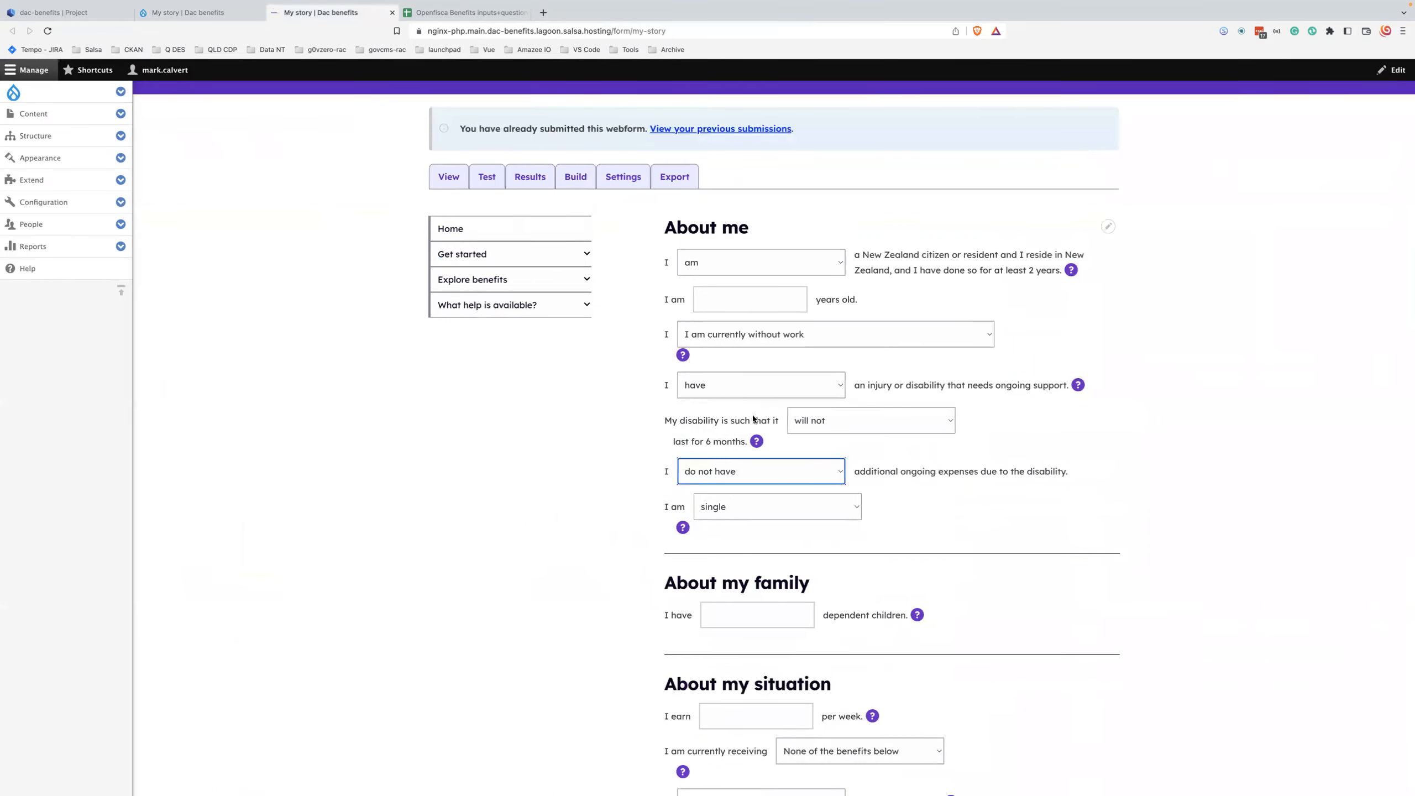
Step: Return to the Drupal build page, reopen the Disability ongoing costs element for editing, and review its settings
{"action": "left_click", "coordinate": [191, 14]}
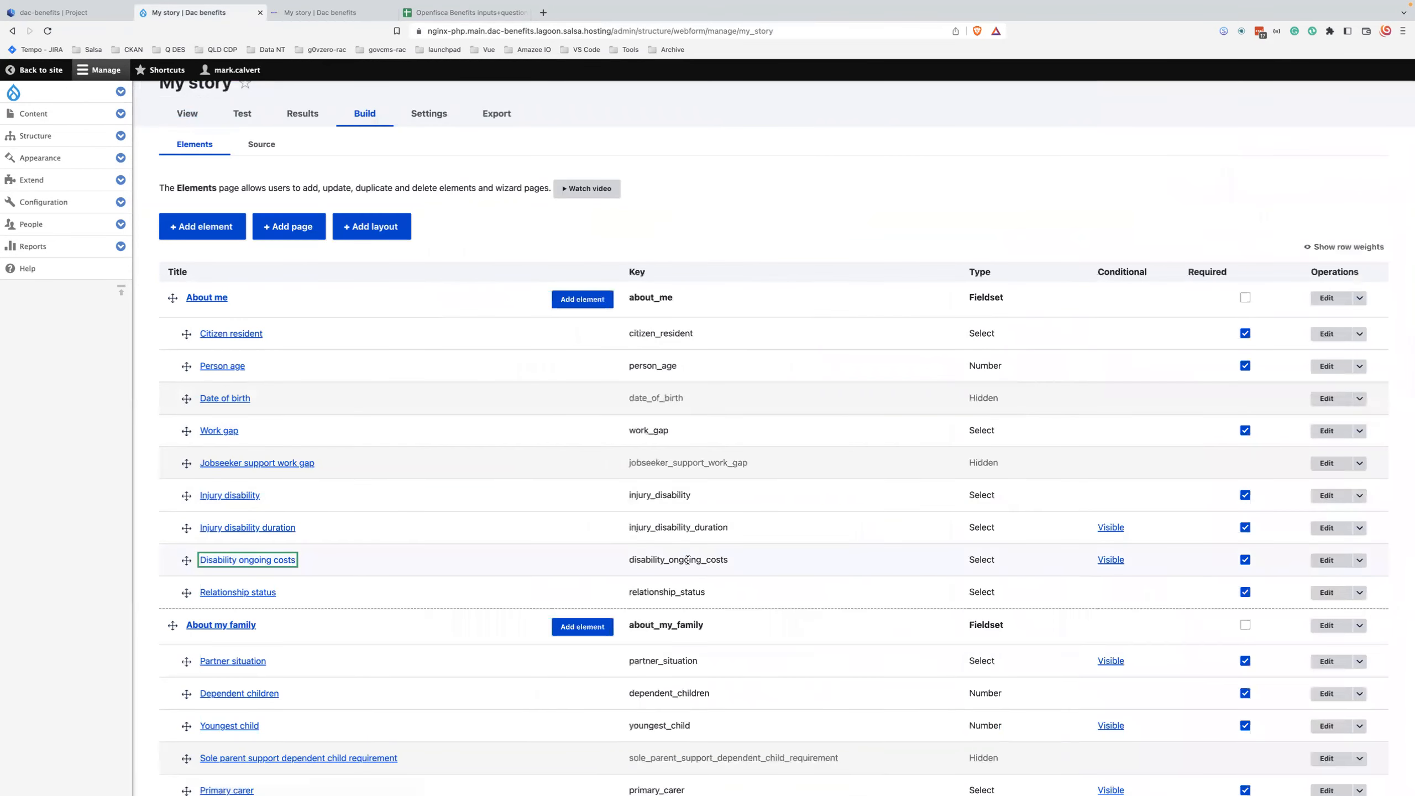
{"action": "left_click", "coordinate": [1327, 563]}
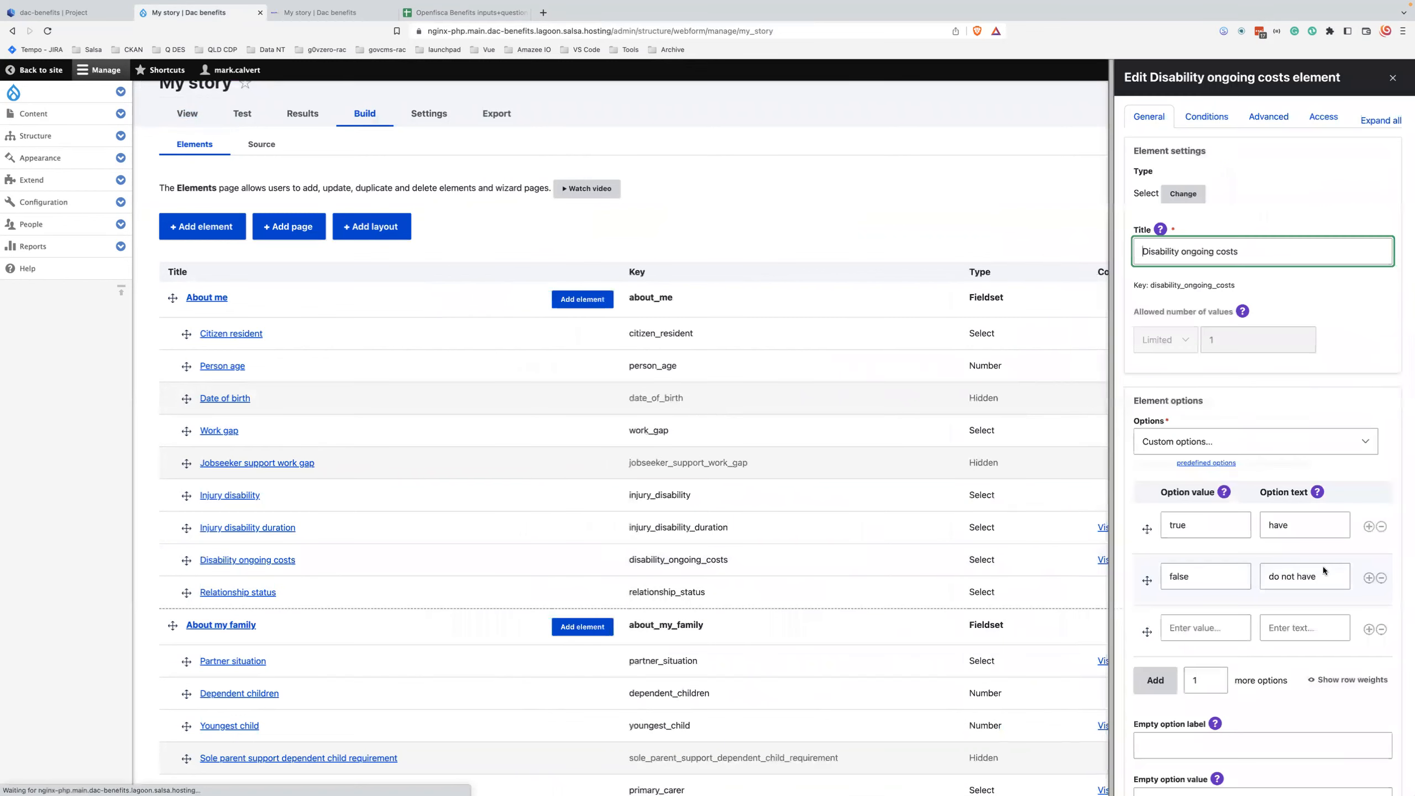
{"action": "scroll", "coordinate": [1324, 564], "scroll_direction": "down", "scroll_amount": 15}
{"action": "scroll", "coordinate": [1323, 563], "scroll_direction": "up", "scroll_amount": 15}
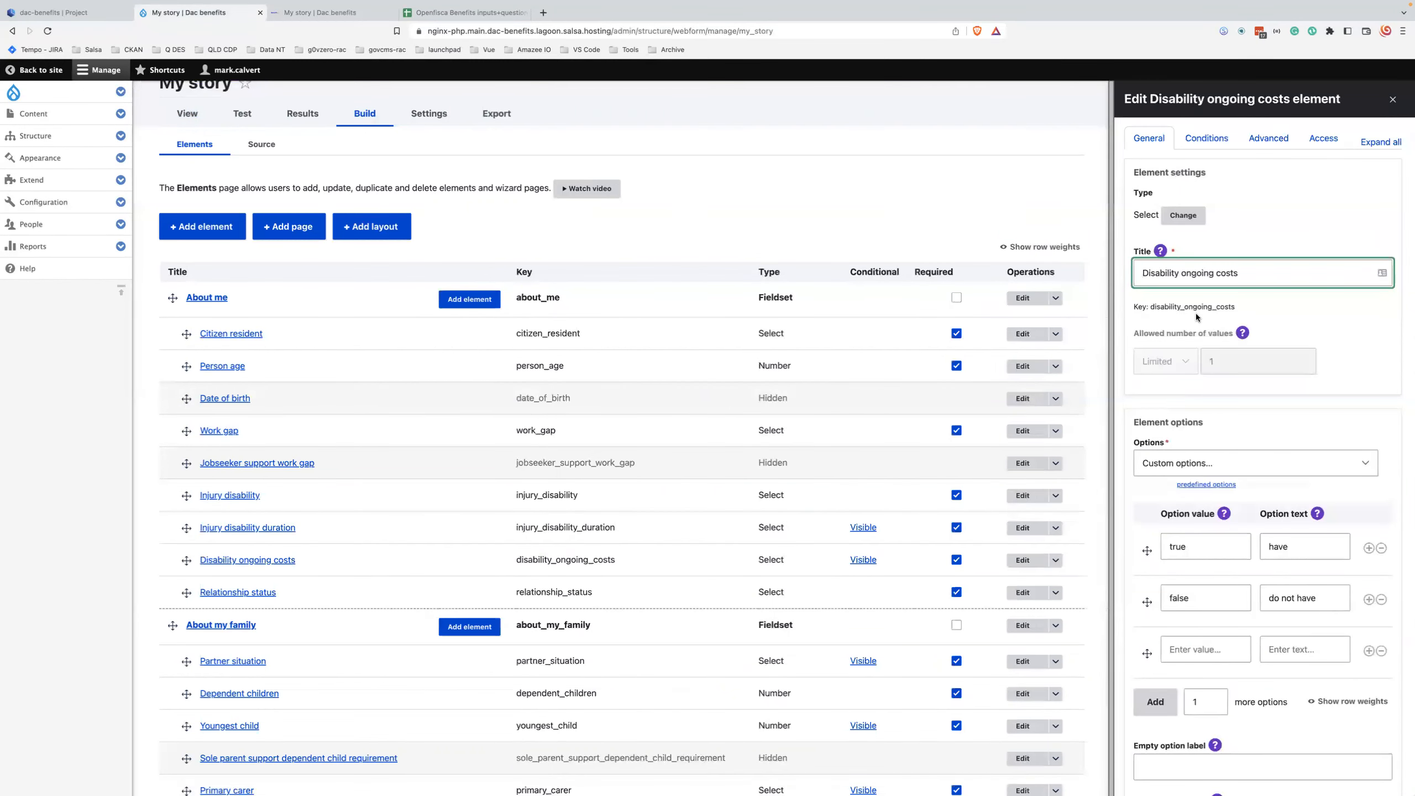
{"action": "scroll", "coordinate": [1307, 454], "scroll_direction": "down", "scroll_amount": 10}
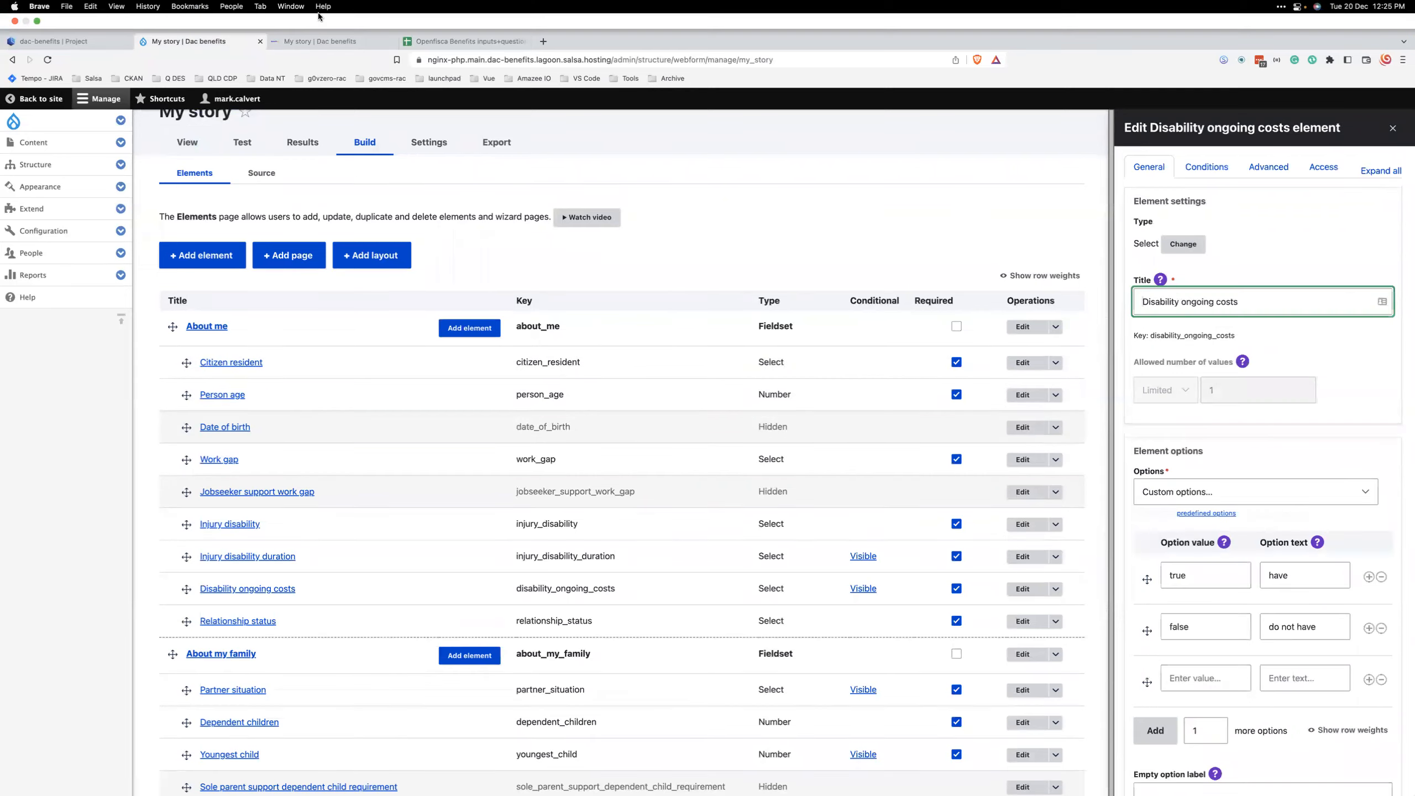
Step: Reload the public form again, answer "have" for injury or disability, and compare help on the duration and ongoing expenses questions
{"action": "left_click", "coordinate": [315, 9]}
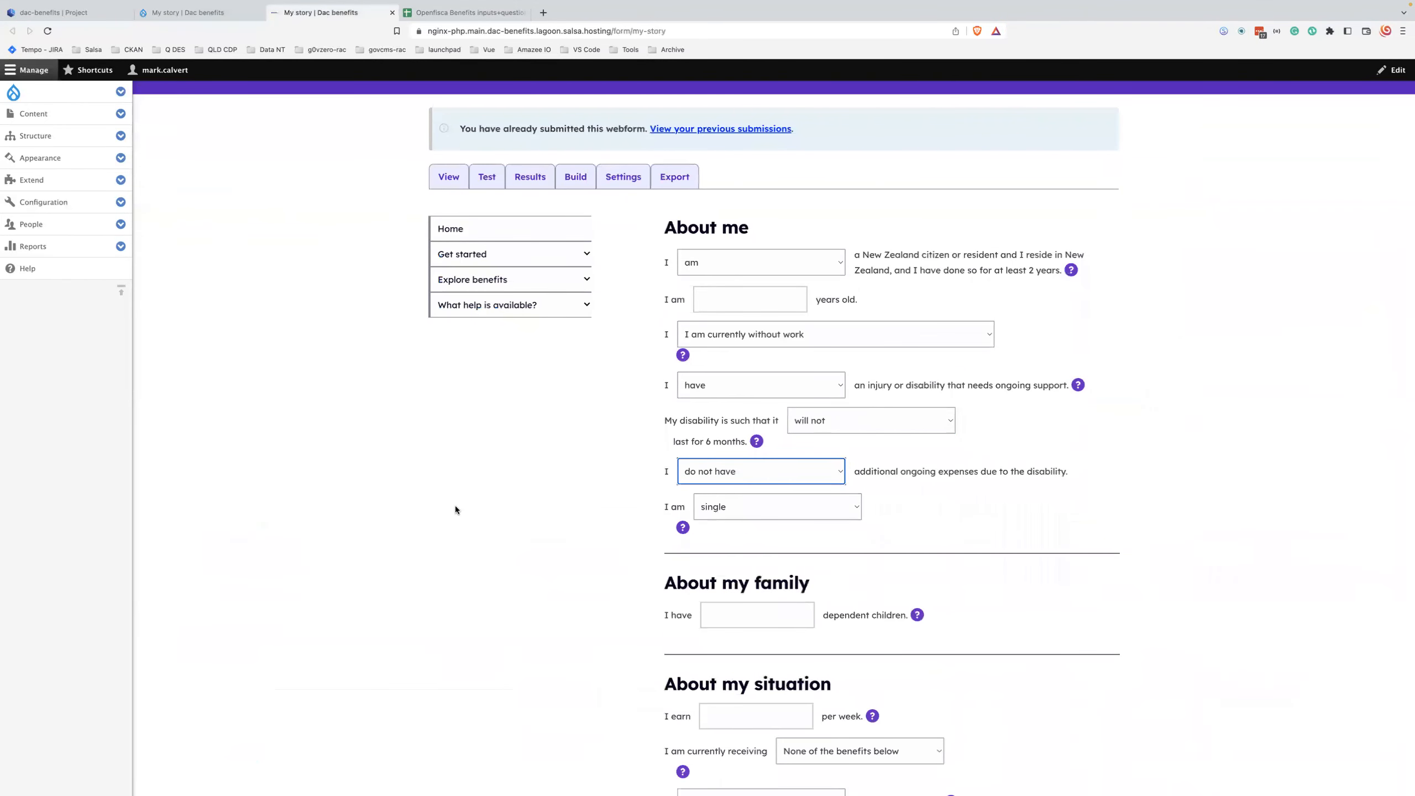
{"action": "key", "text": "super+r"}
{"action": "left_click", "coordinate": [743, 389]}
{"action": "left_click", "coordinate": [732, 376]}
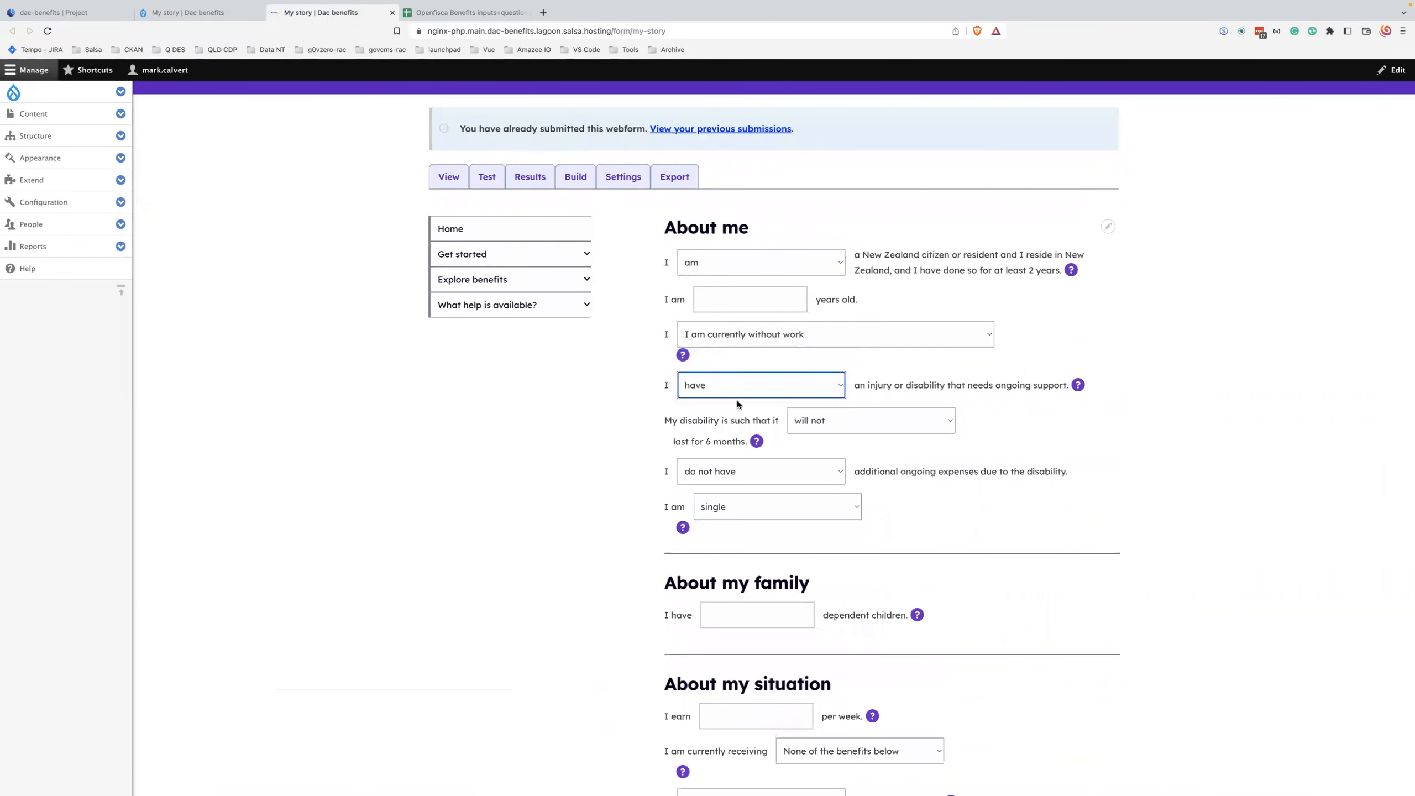
{"action": "mouse_move", "coordinate": [759, 443]}
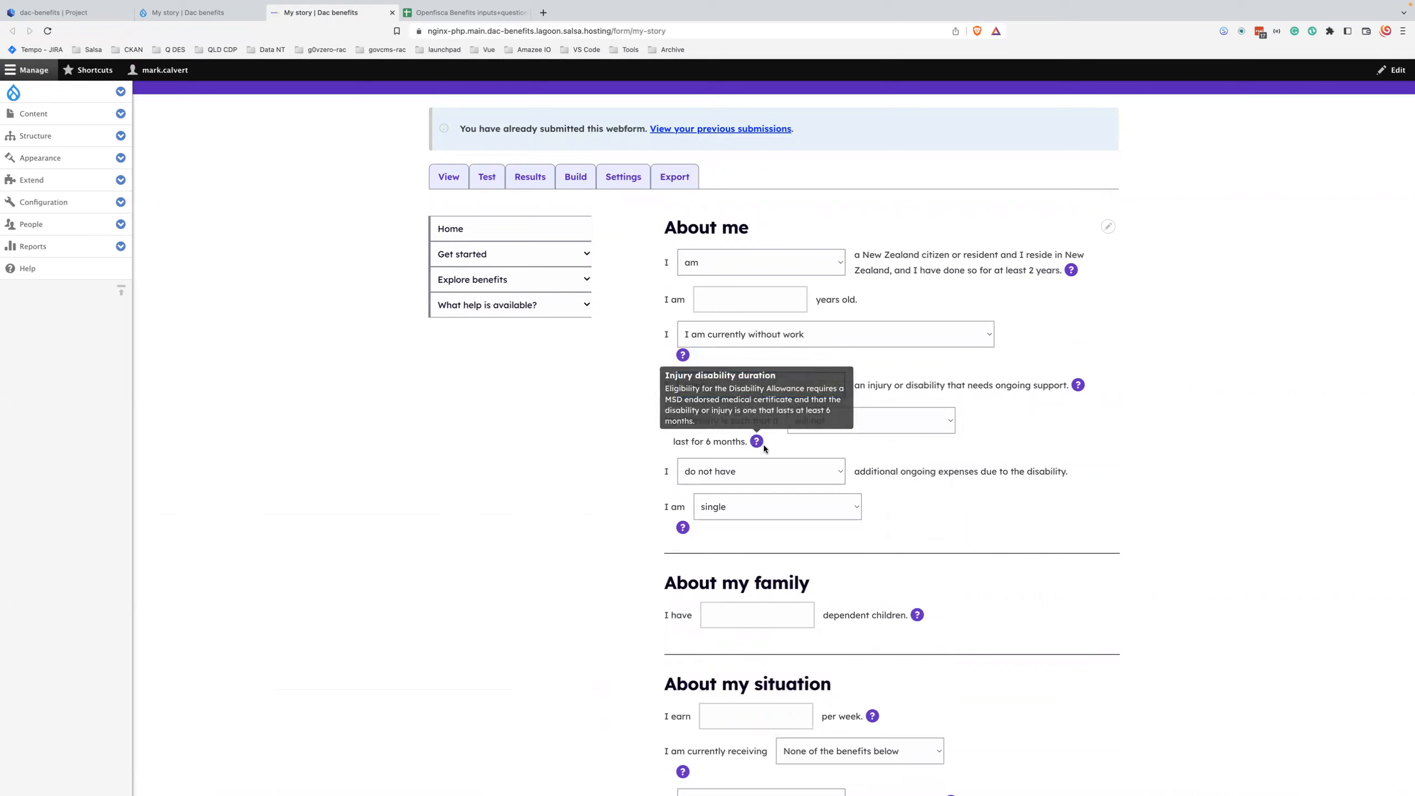
{"action": "left_click", "coordinate": [779, 470]}
{"action": "left_click", "coordinate": [993, 498]}
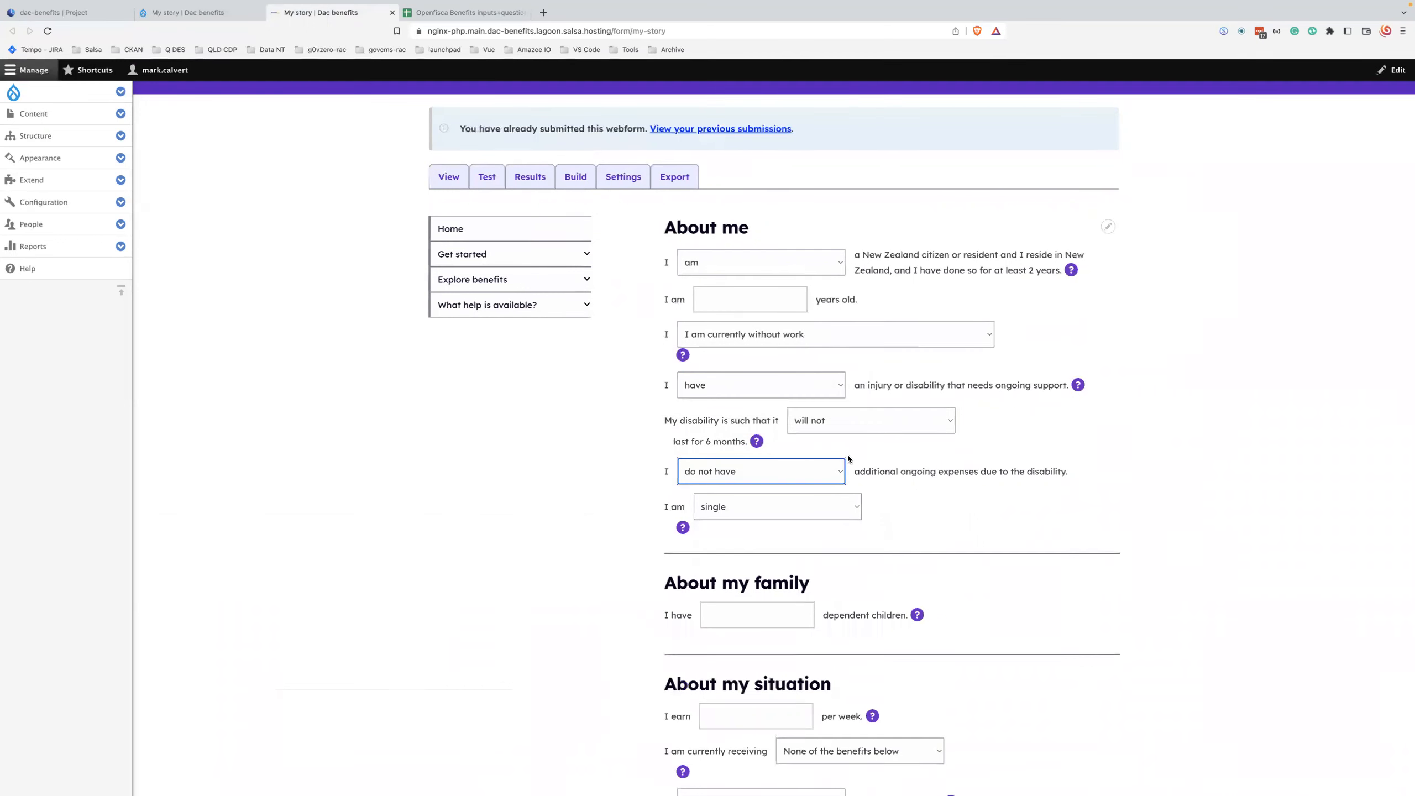
Step: Return to the open Disability ongoing costs element in Drupal, check its help text, and save the element again
{"action": "left_click", "coordinate": [165, 20]}
{"action": "scroll", "coordinate": [1289, 413], "scroll_direction": "down", "scroll_amount": 15}
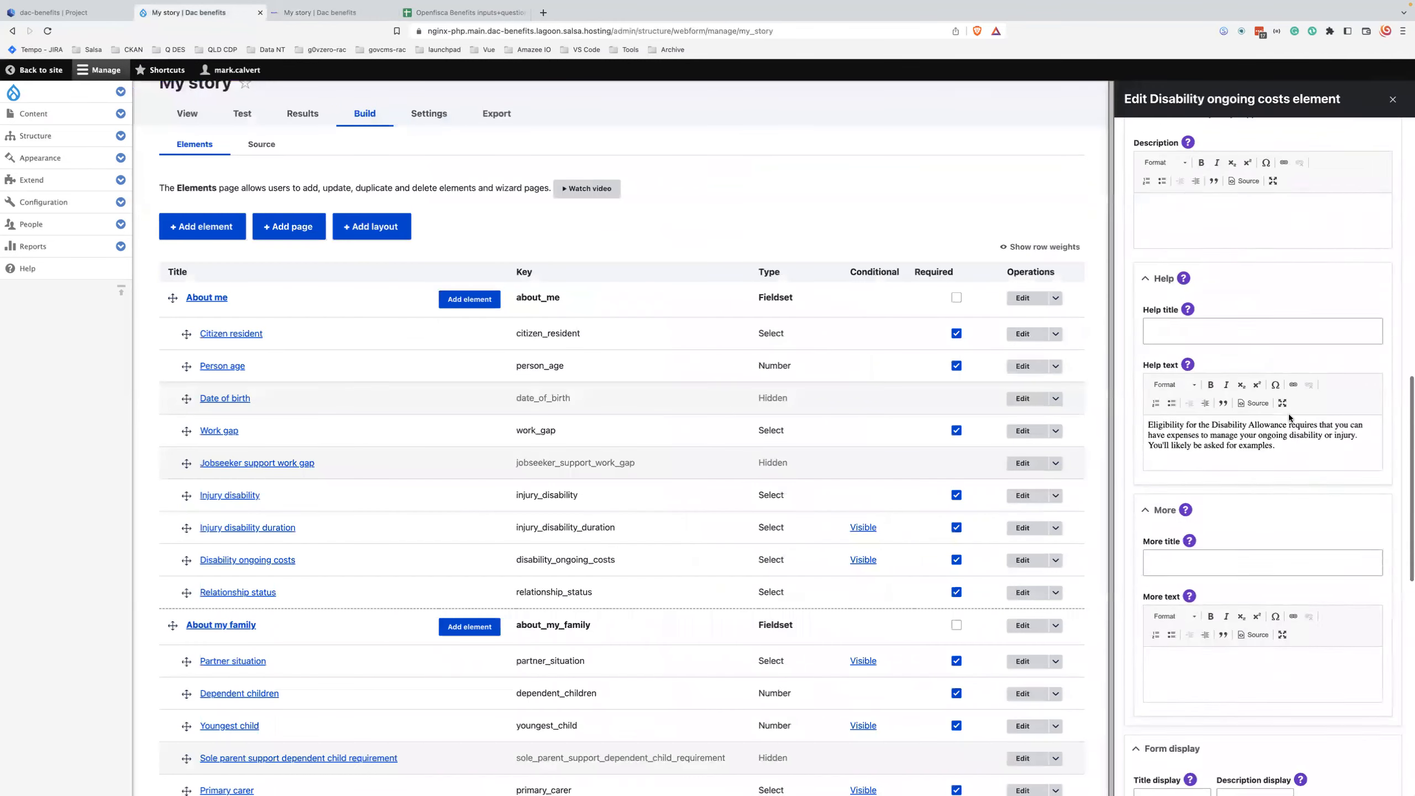
{"action": "left_click", "coordinate": [1148, 752]}
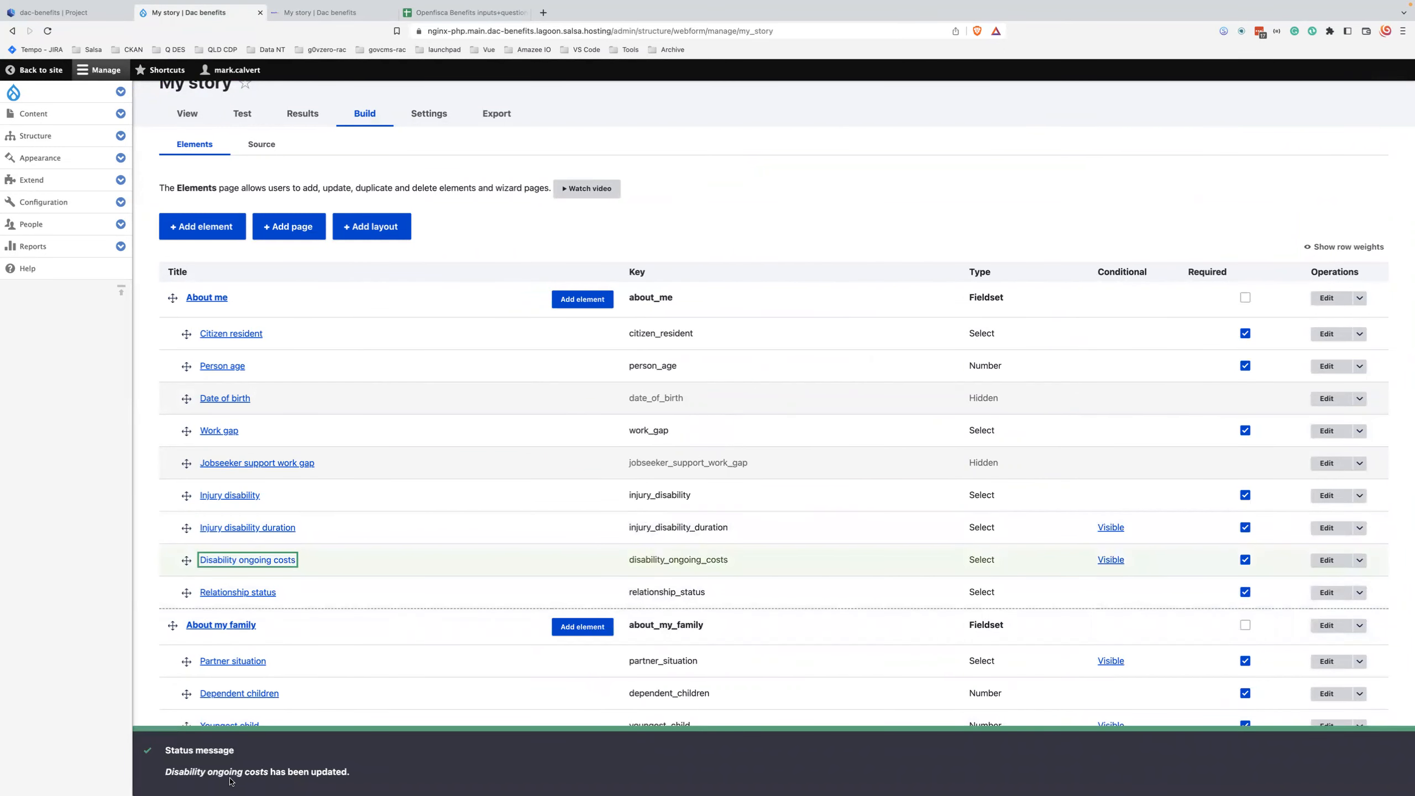
Step: On the public form, set both the injury or disability and the additional ongoing expenses answers to "have" and check for help
{"action": "left_click", "coordinate": [339, 16]}
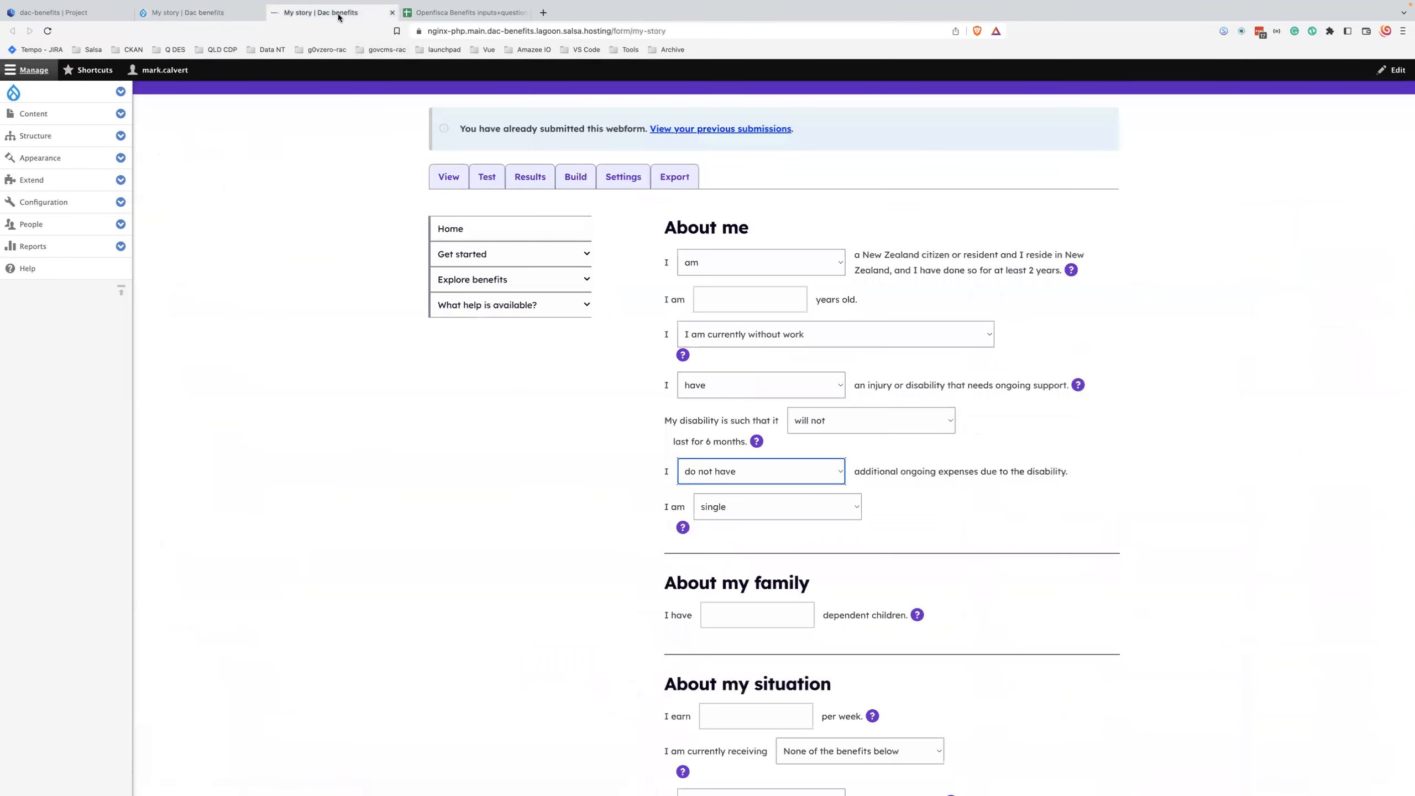
{"action": "left_click", "coordinate": [717, 387]}
{"action": "left_click", "coordinate": [708, 372]}
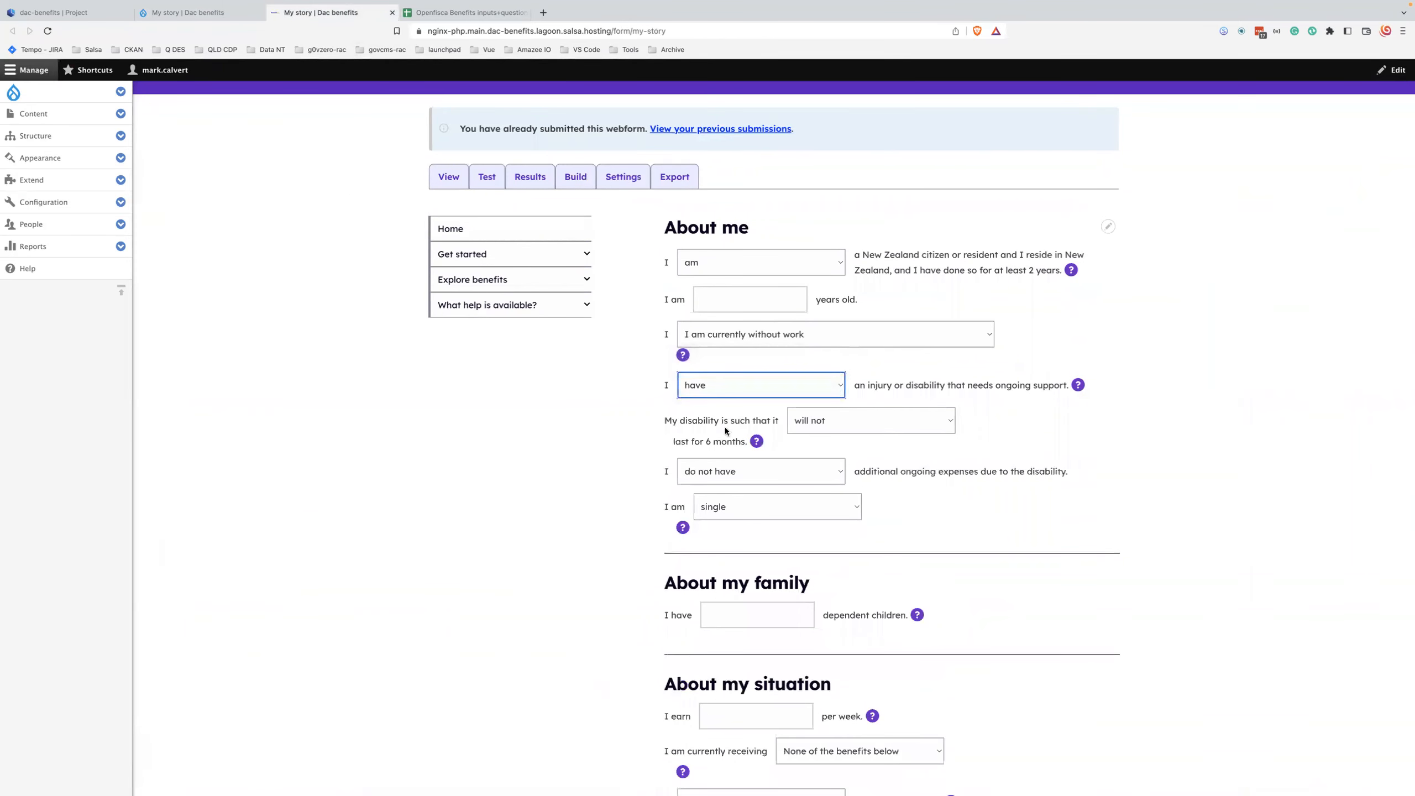
{"action": "left_click", "coordinate": [729, 470]}
{"action": "left_click", "coordinate": [712, 459]}
{"action": "left_click_drag", "start_coordinate": [1070, 473], "coordinate": [1062, 472]}
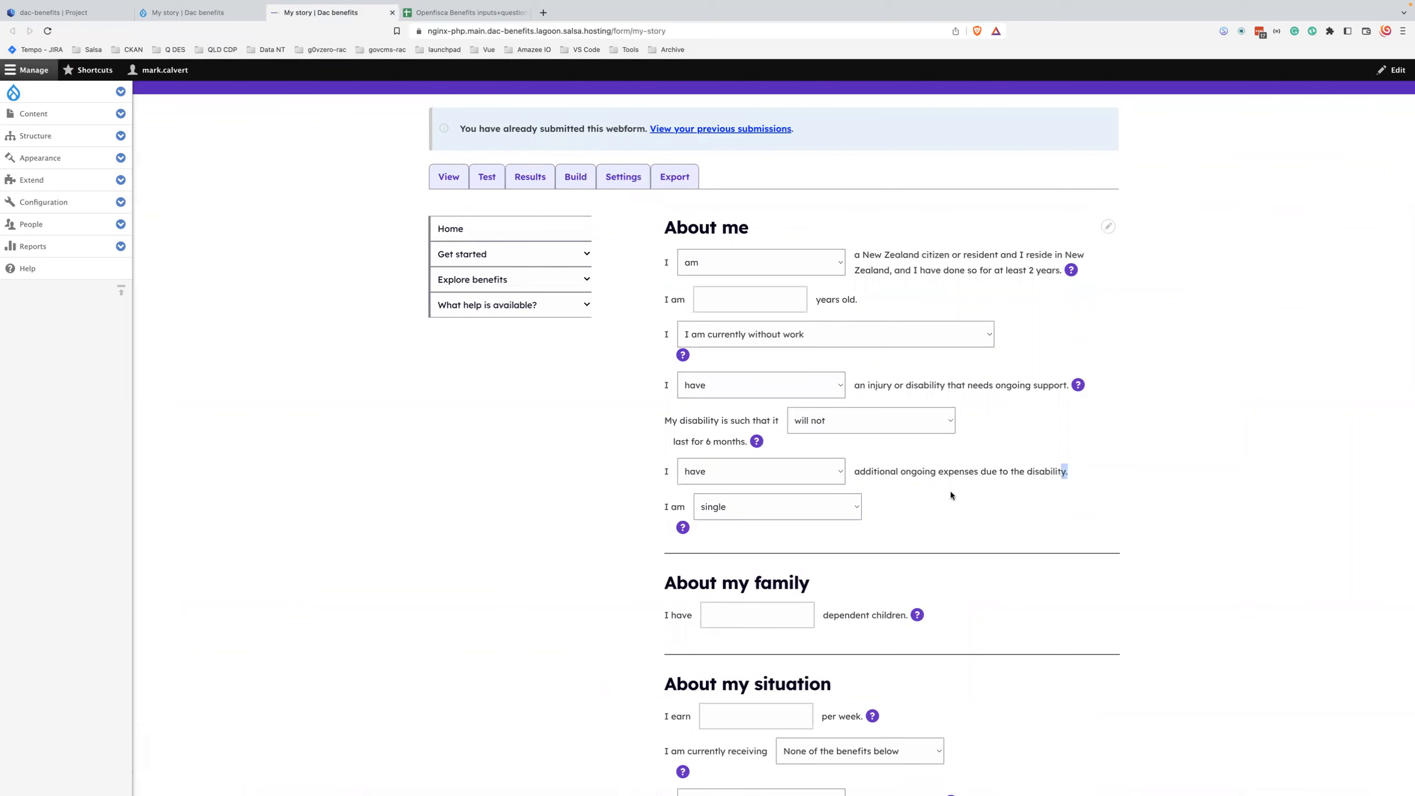
Step: Inspect the HTML of the additional ongoing expenses select field in the browser's developer tools, and close the tools
{"action": "left_click", "coordinate": [751, 470]}
{"action": "left_click", "coordinate": [752, 466]}
{"action": "right_click", "coordinate": [816, 472]}
{"action": "left_click", "coordinate": [580, 538]}
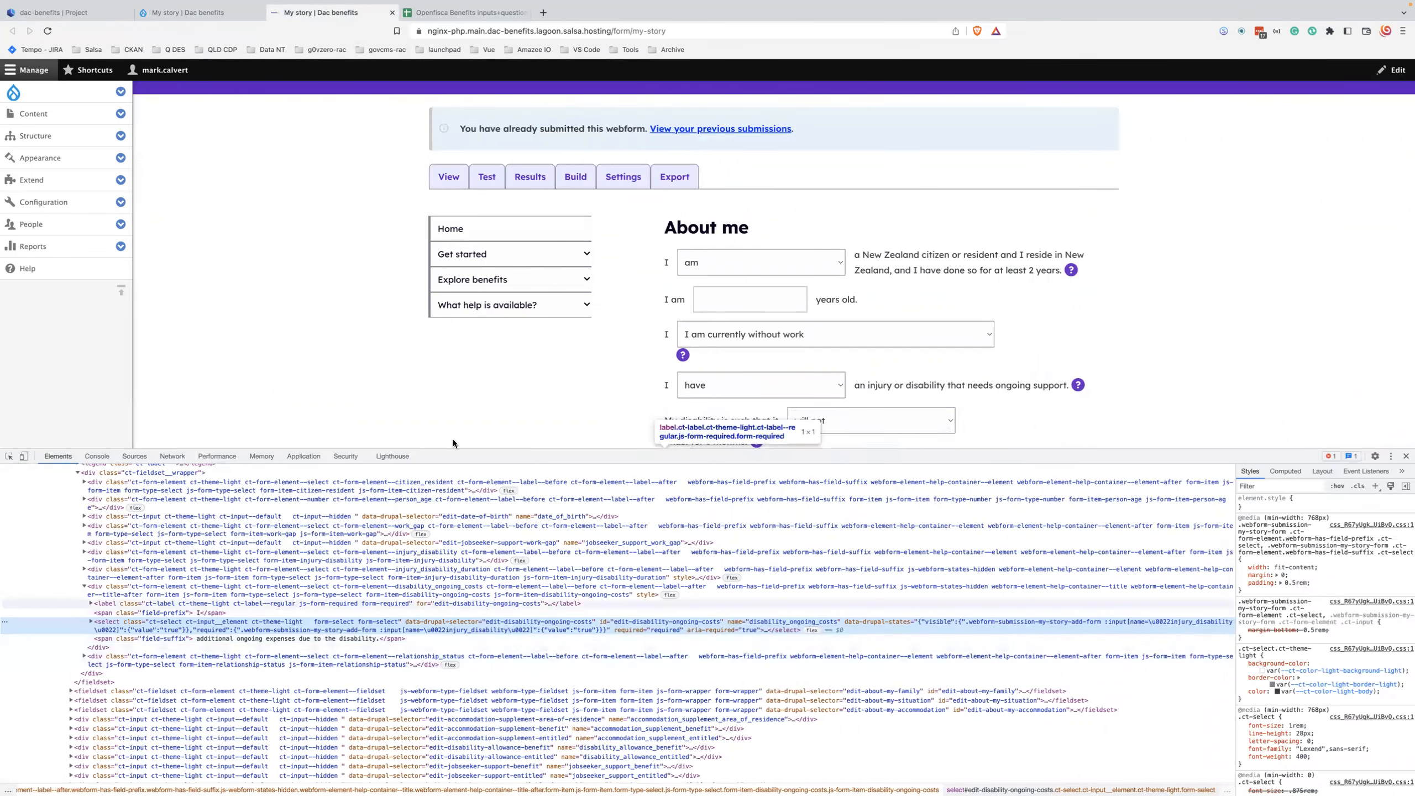
{"action": "left_click", "coordinate": [1407, 456]}
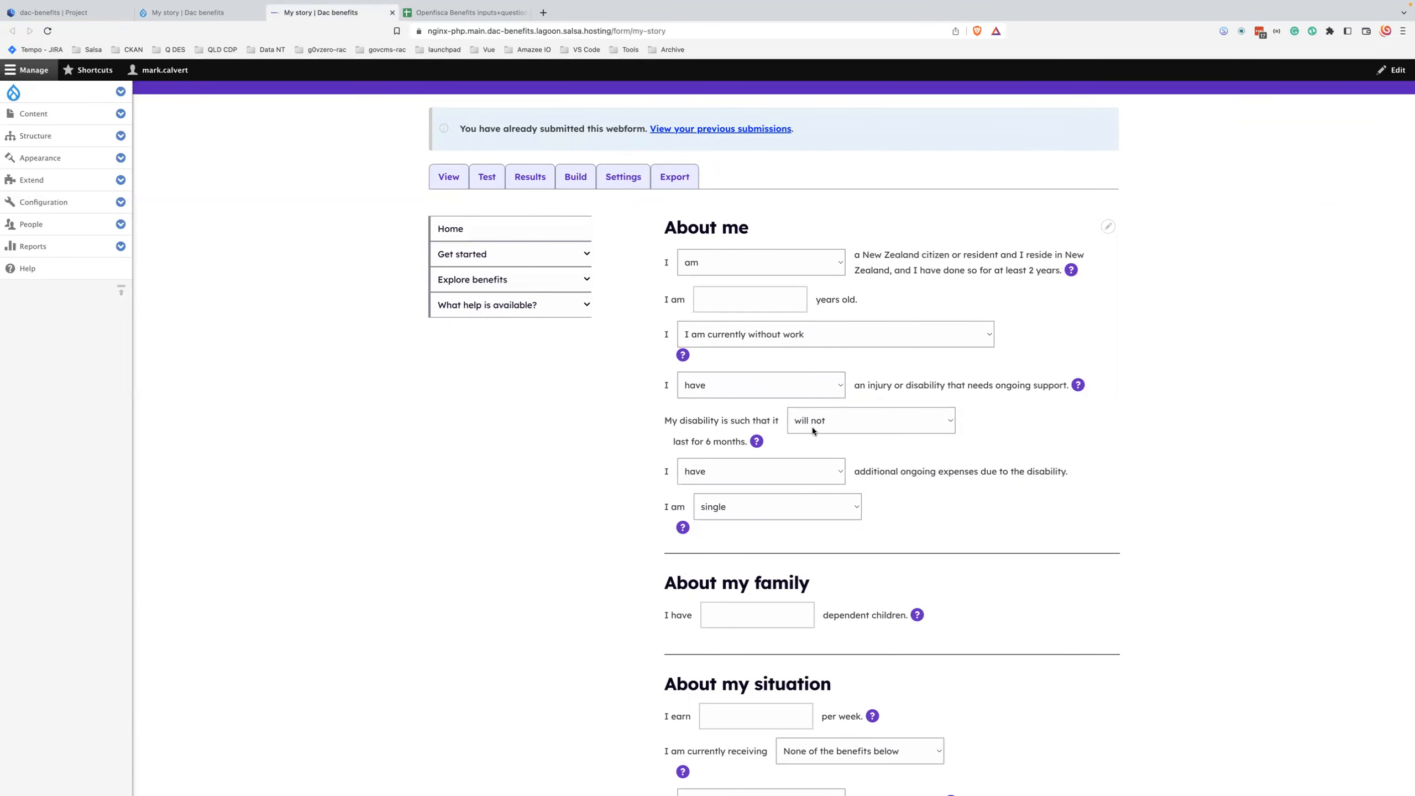
Step: Check the answer options of the additional ongoing expenses question and read the relationship status help on the public form
{"action": "left_click", "coordinate": [796, 463]}
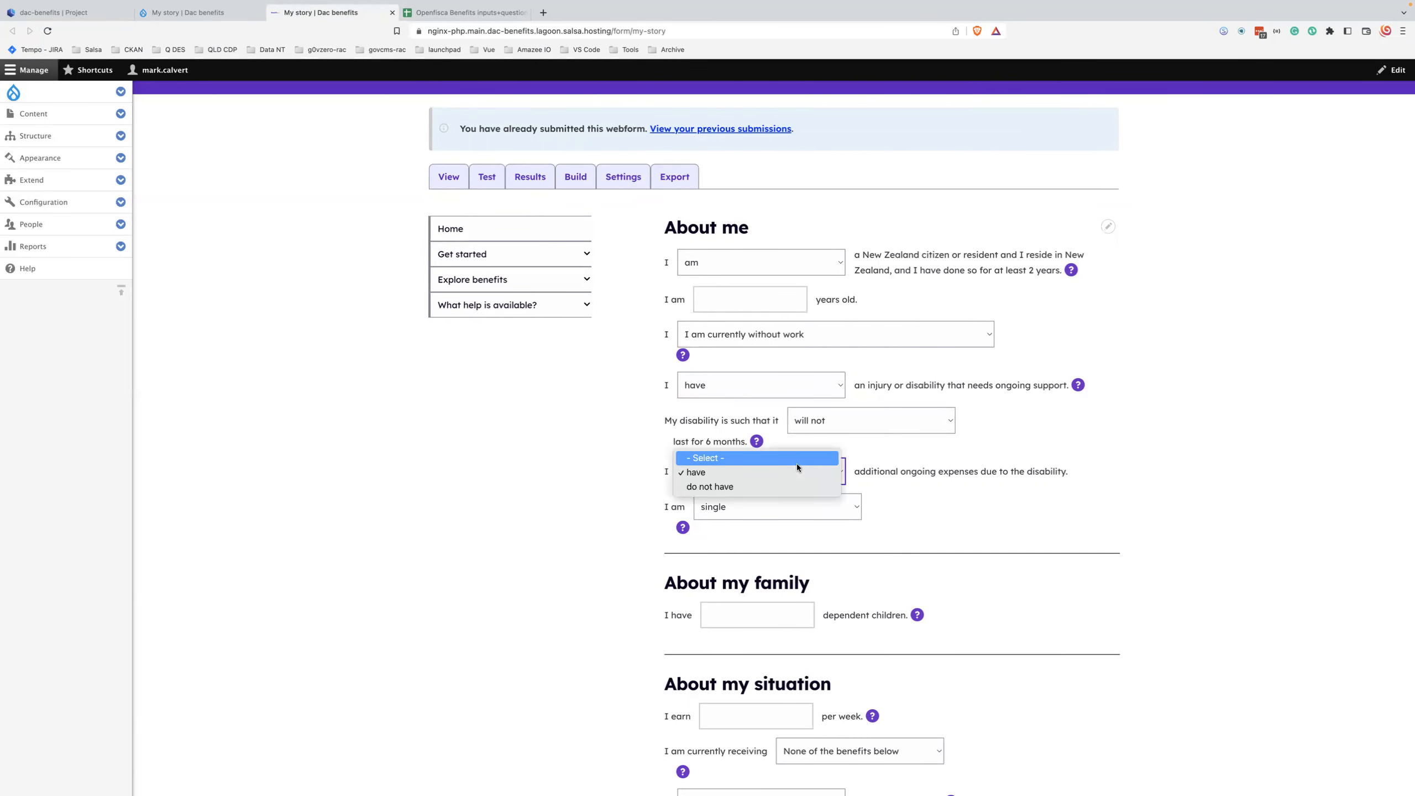
{"action": "left_click", "coordinate": [550, 469]}
{"action": "left_click", "coordinate": [699, 472]}
{"action": "left_click", "coordinate": [602, 473]}
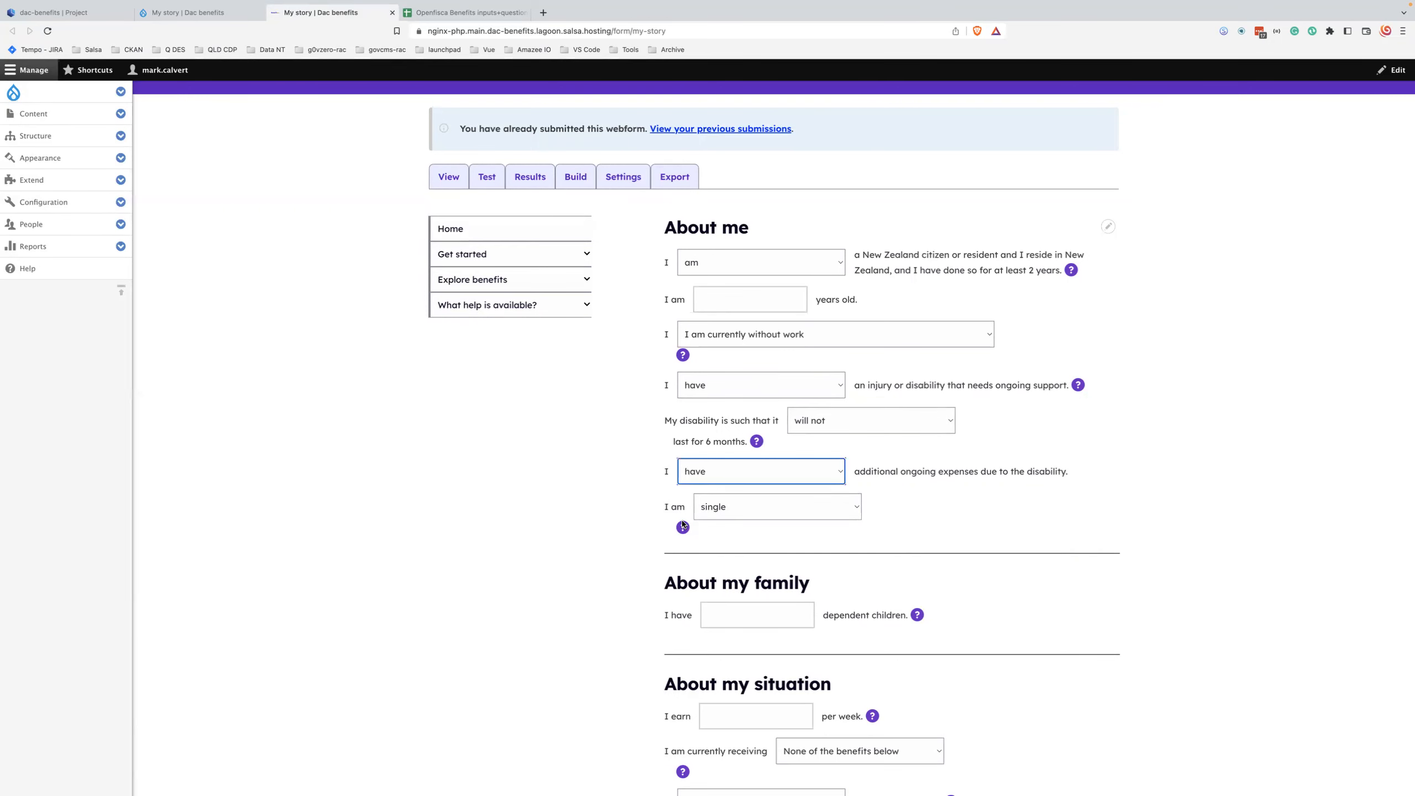
{"action": "mouse_move", "coordinate": [679, 524]}
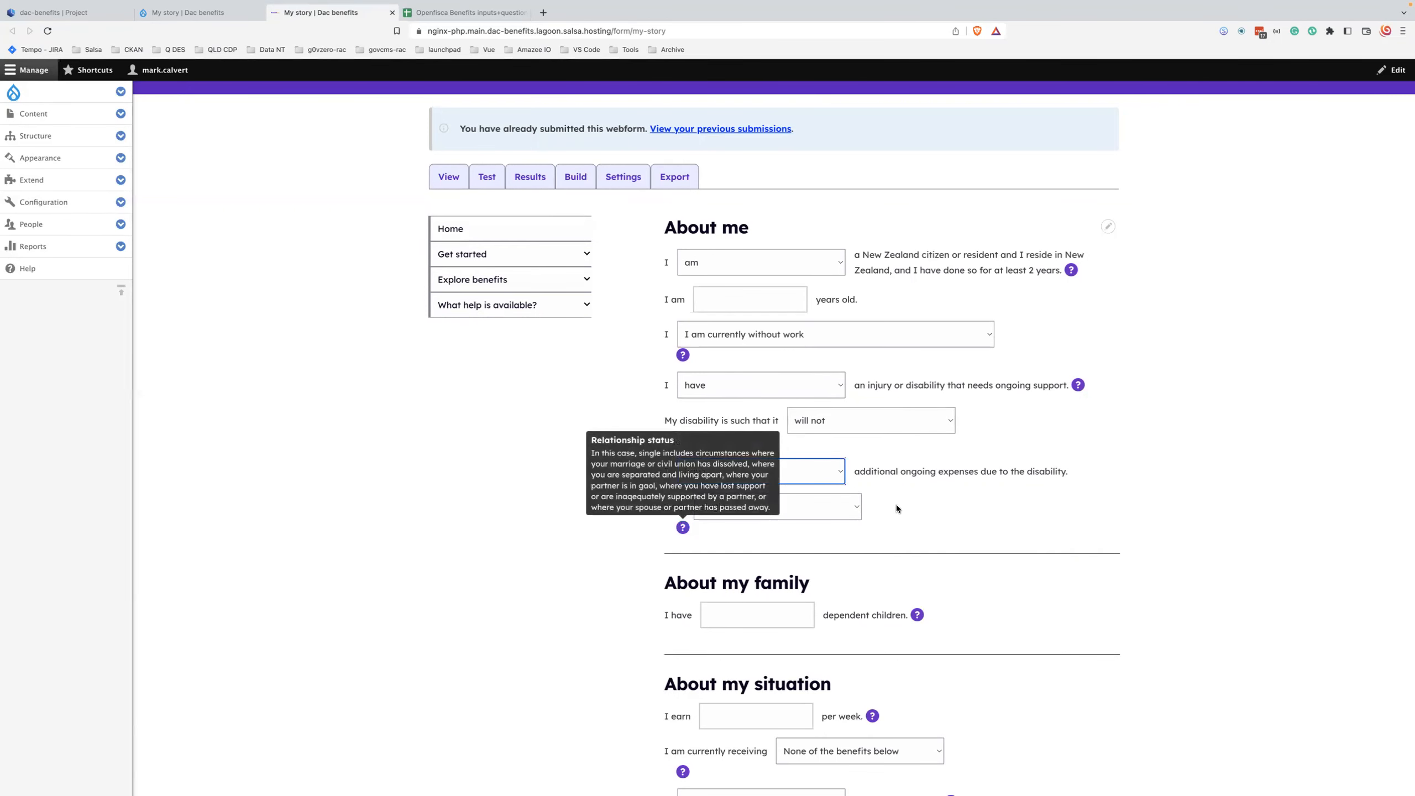
Step: Switch to the Openfisca Benefits spreadsheet and review the help text for the ongoing costs question, leaving the cell unchanged
{"action": "left_click", "coordinate": [205, 13]}
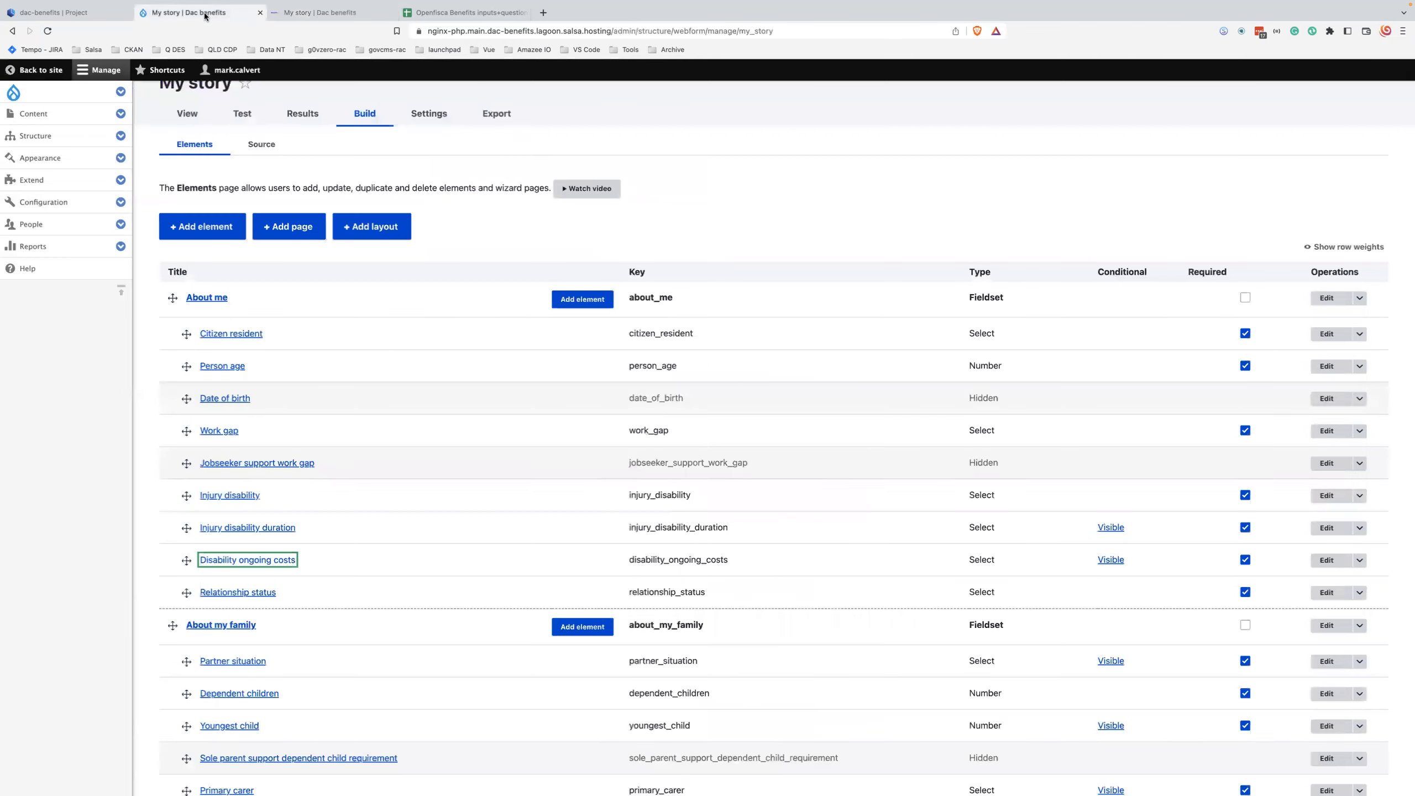
{"action": "left_click", "coordinate": [463, 13]}
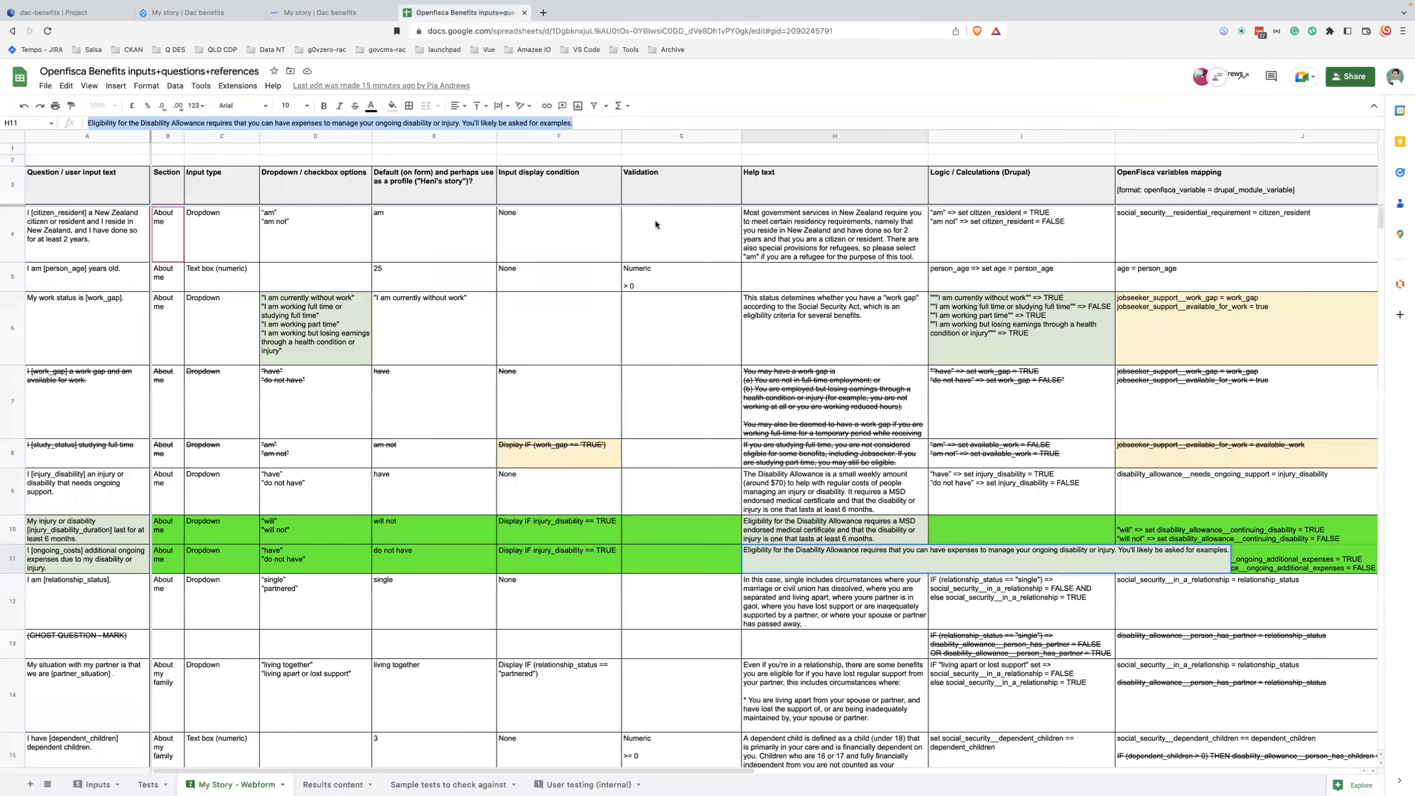
{"action": "left_click", "coordinate": [796, 598]}
{"action": "left_click", "coordinate": [773, 534]}
{"action": "left_click", "coordinate": [781, 569]}
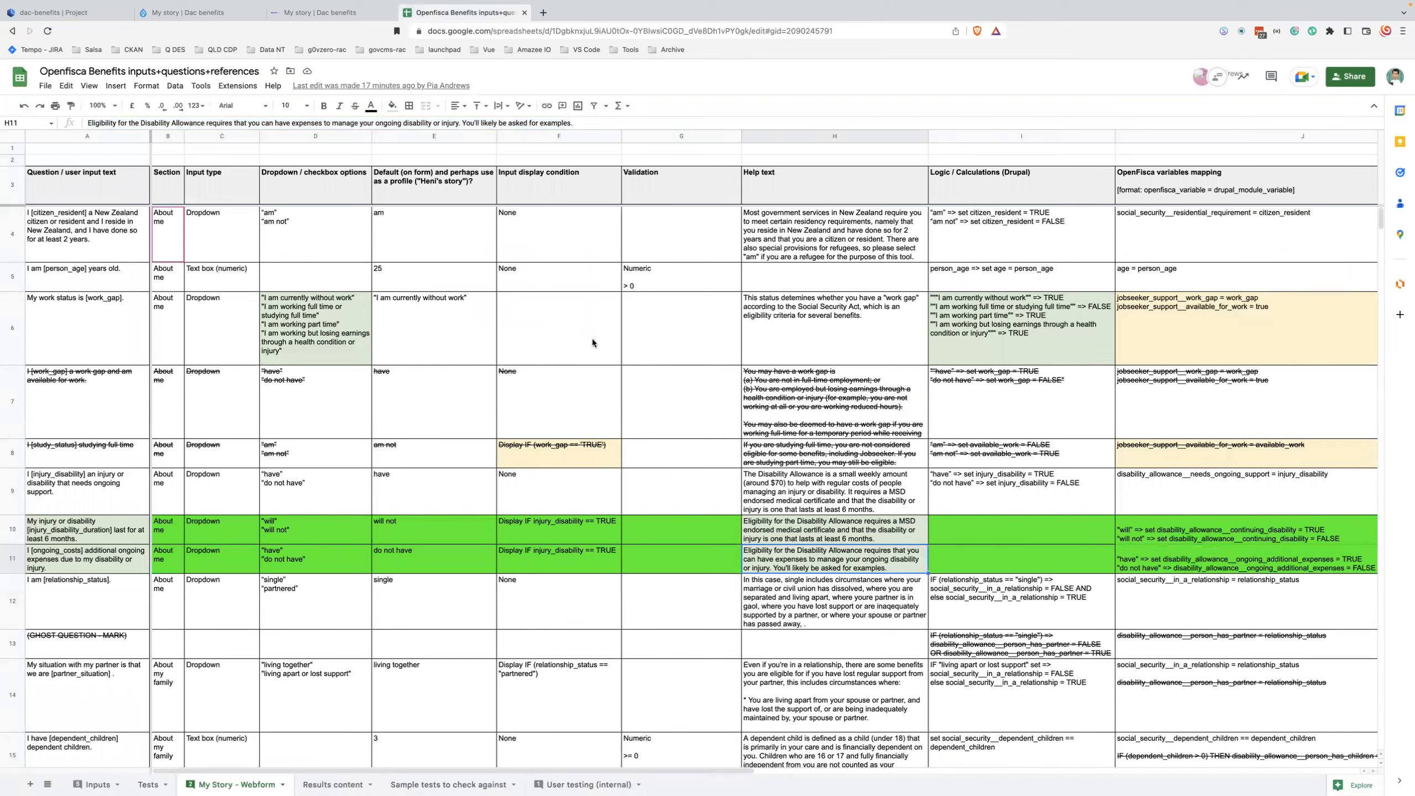
Step: Examine the dropdown options and the Drupal logic of the work status question in the spreadsheet
{"action": "left_click", "coordinate": [300, 317]}
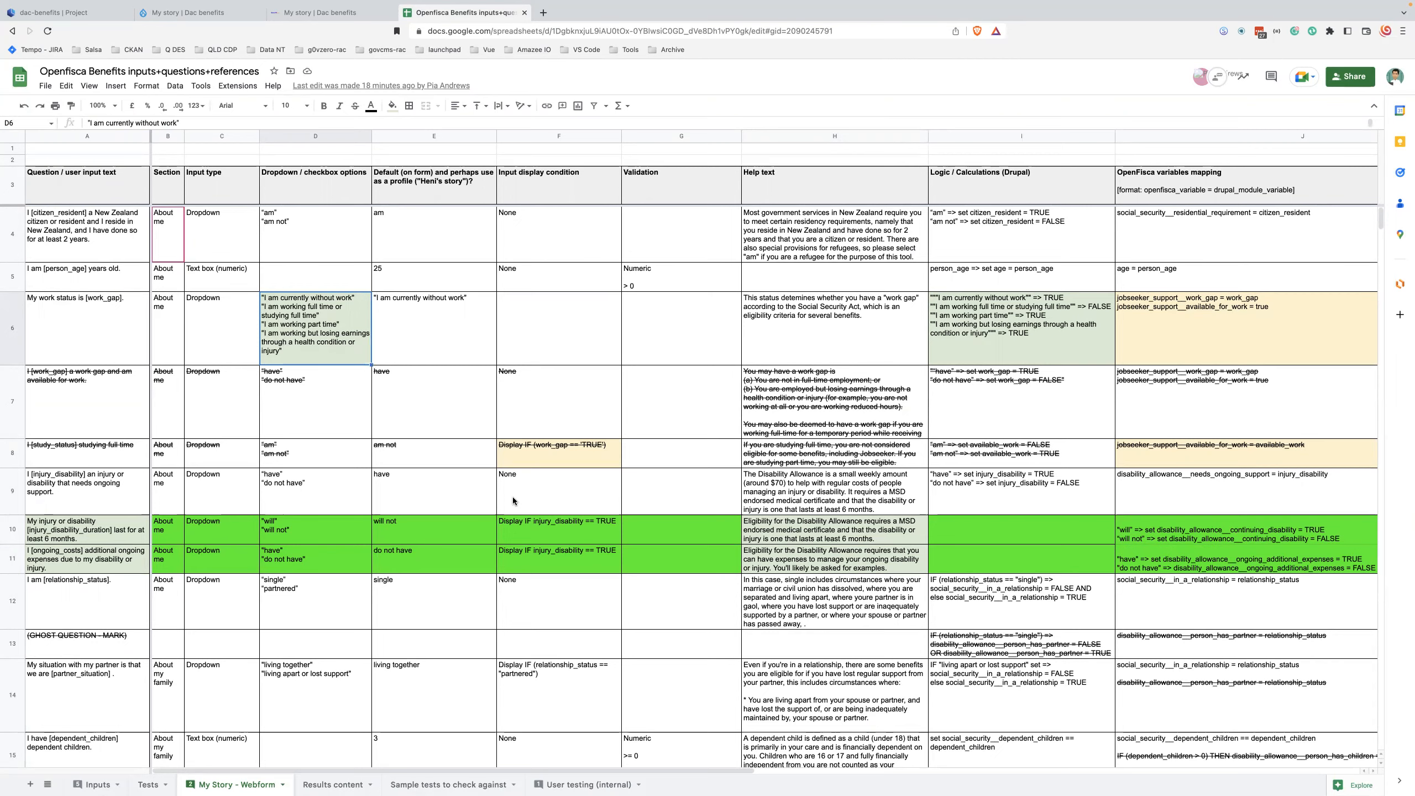
{"action": "scroll", "coordinate": [513, 497], "scroll_direction": "down", "scroll_amount": 3}
{"action": "scroll", "coordinate": [301, 346], "scroll_direction": "up", "scroll_amount": 3}
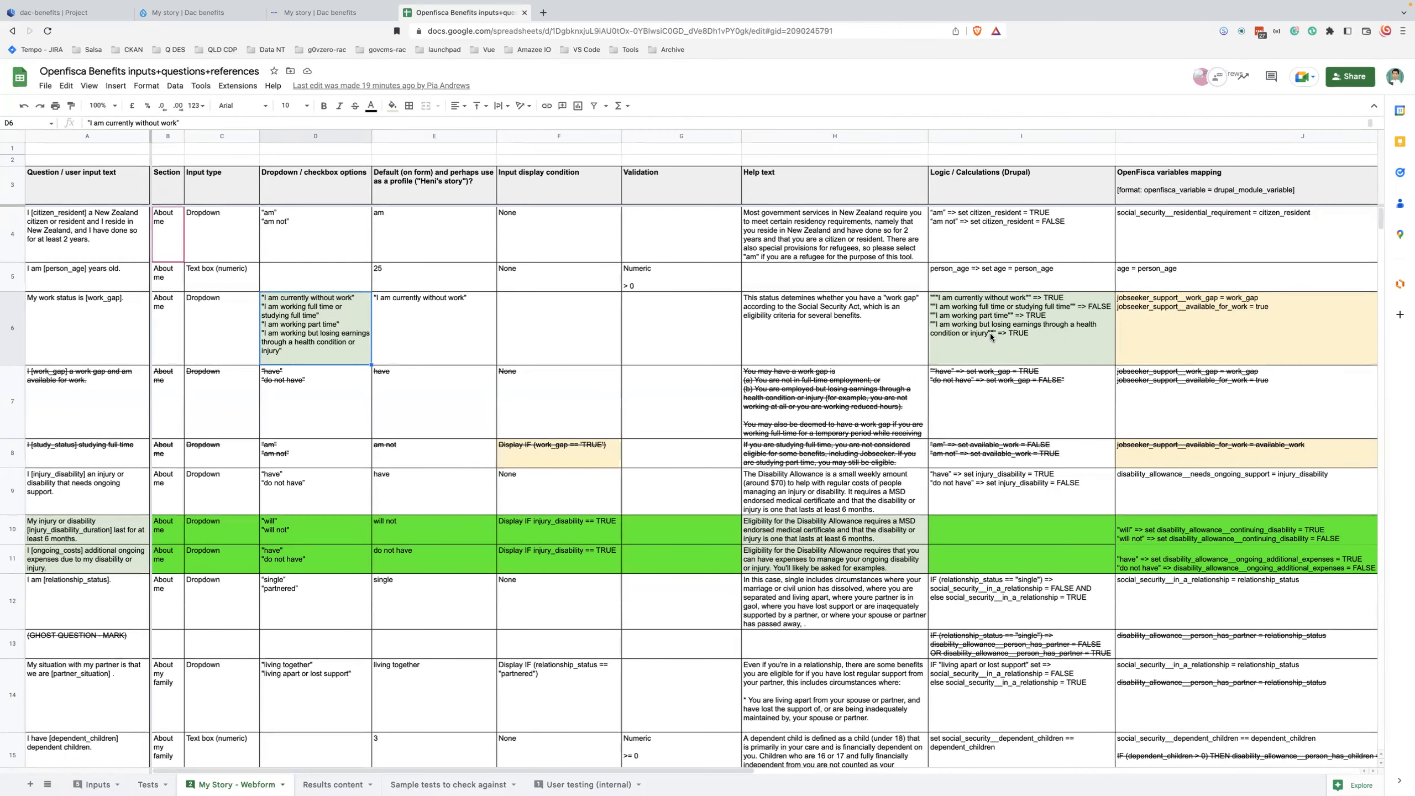
{"action": "left_click", "coordinate": [995, 332]}
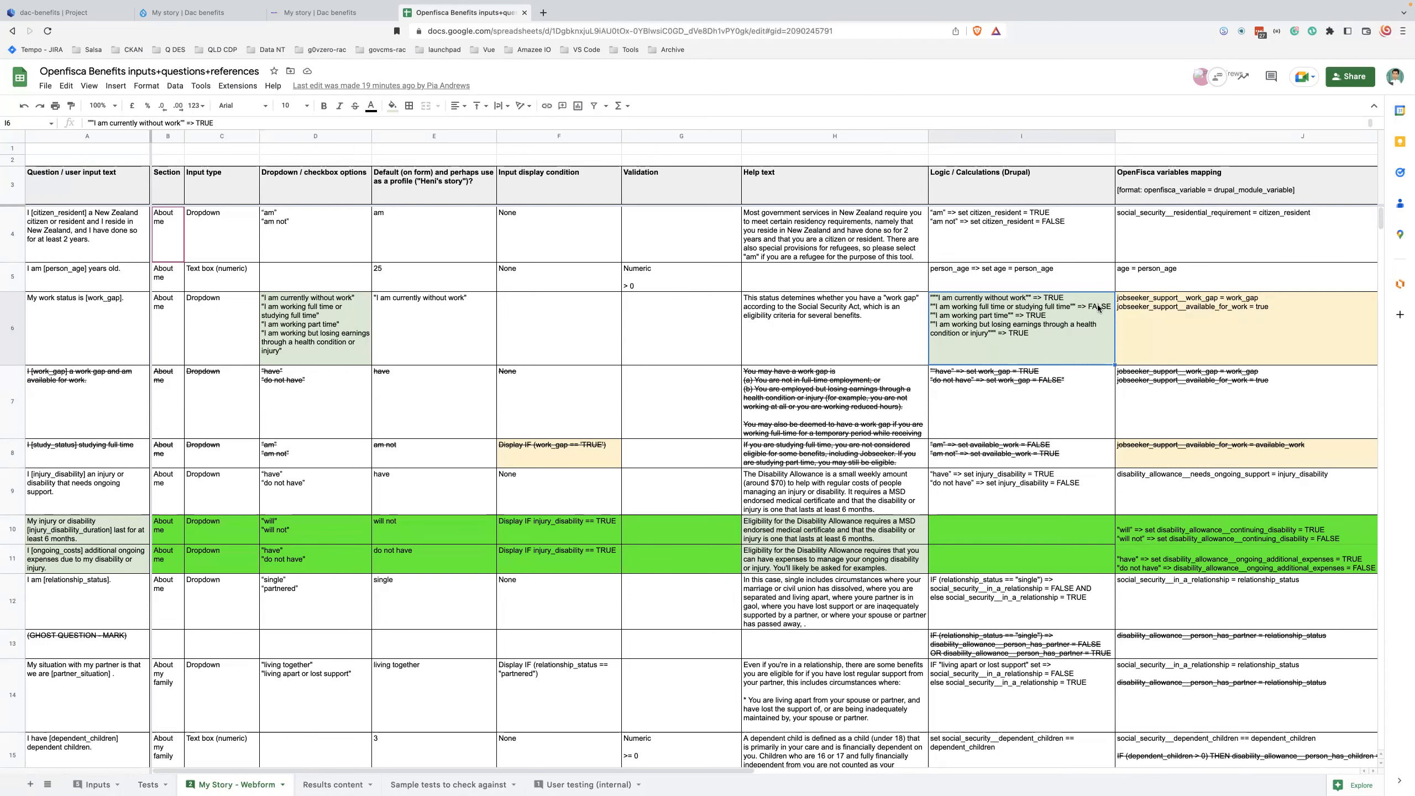
{"action": "double_click", "coordinate": [997, 305]}
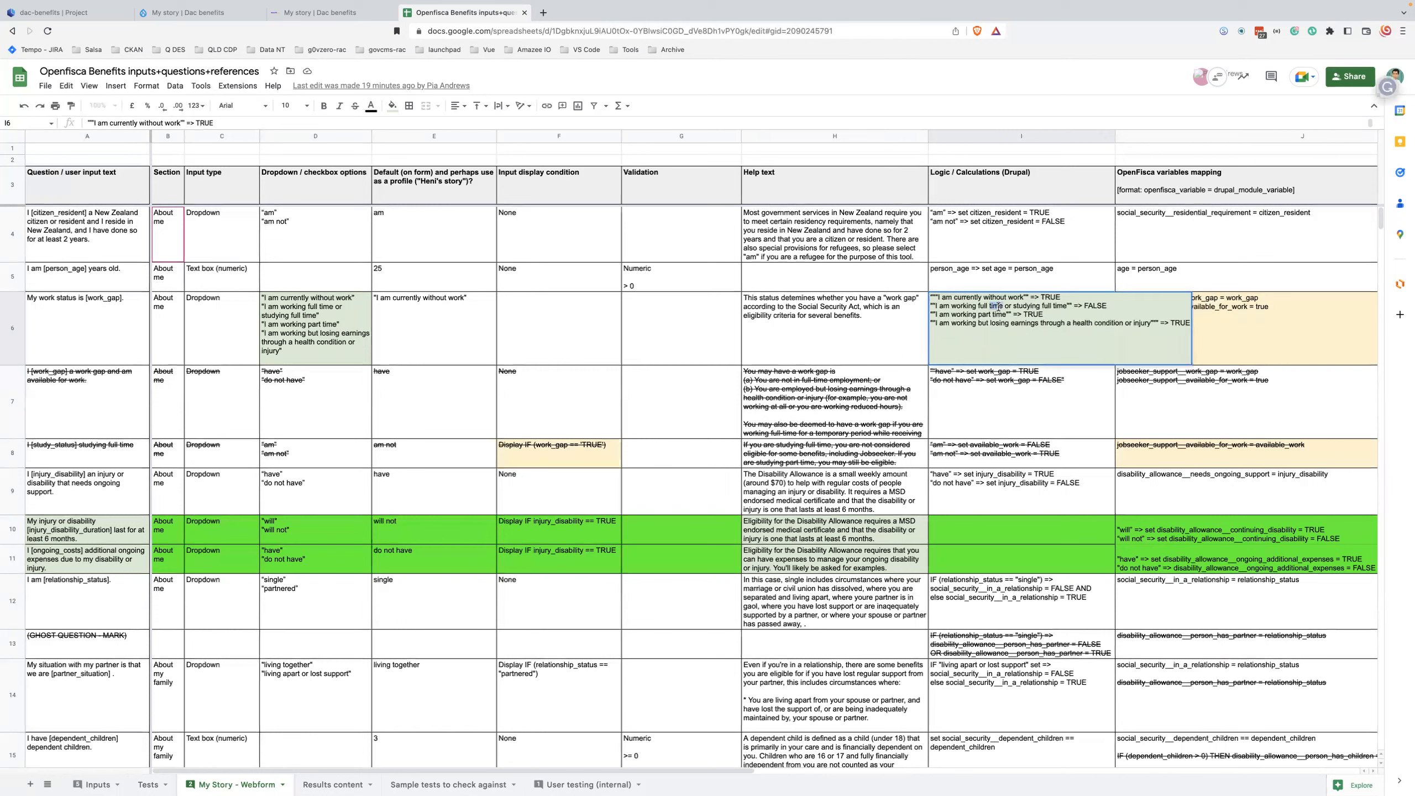
{"action": "left_click_drag", "start_coordinate": [1121, 307], "coordinate": [893, 309]}
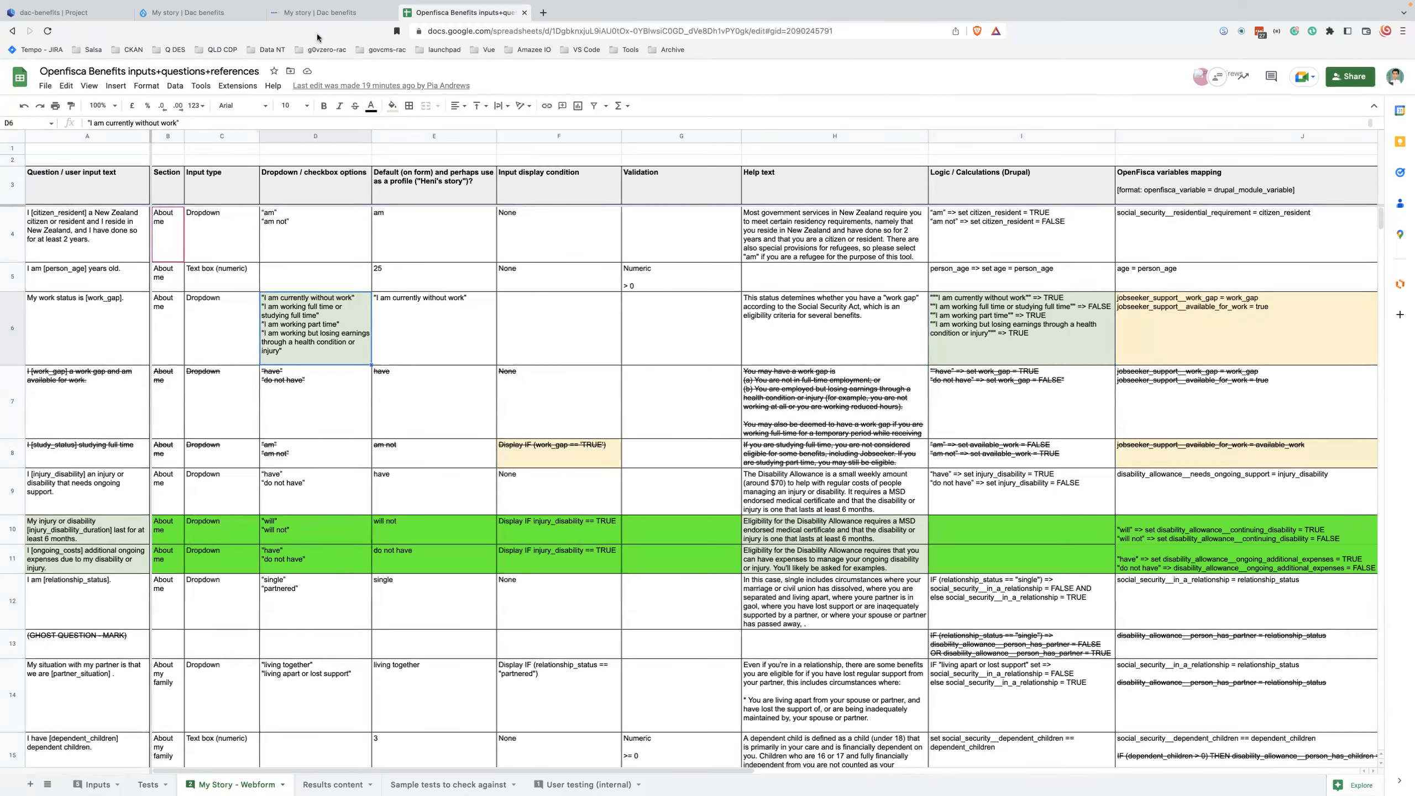
Step: Open the Work gap element for editing in the Drupal form builder and review its option values and texts
{"action": "left_click", "coordinate": [320, 13]}
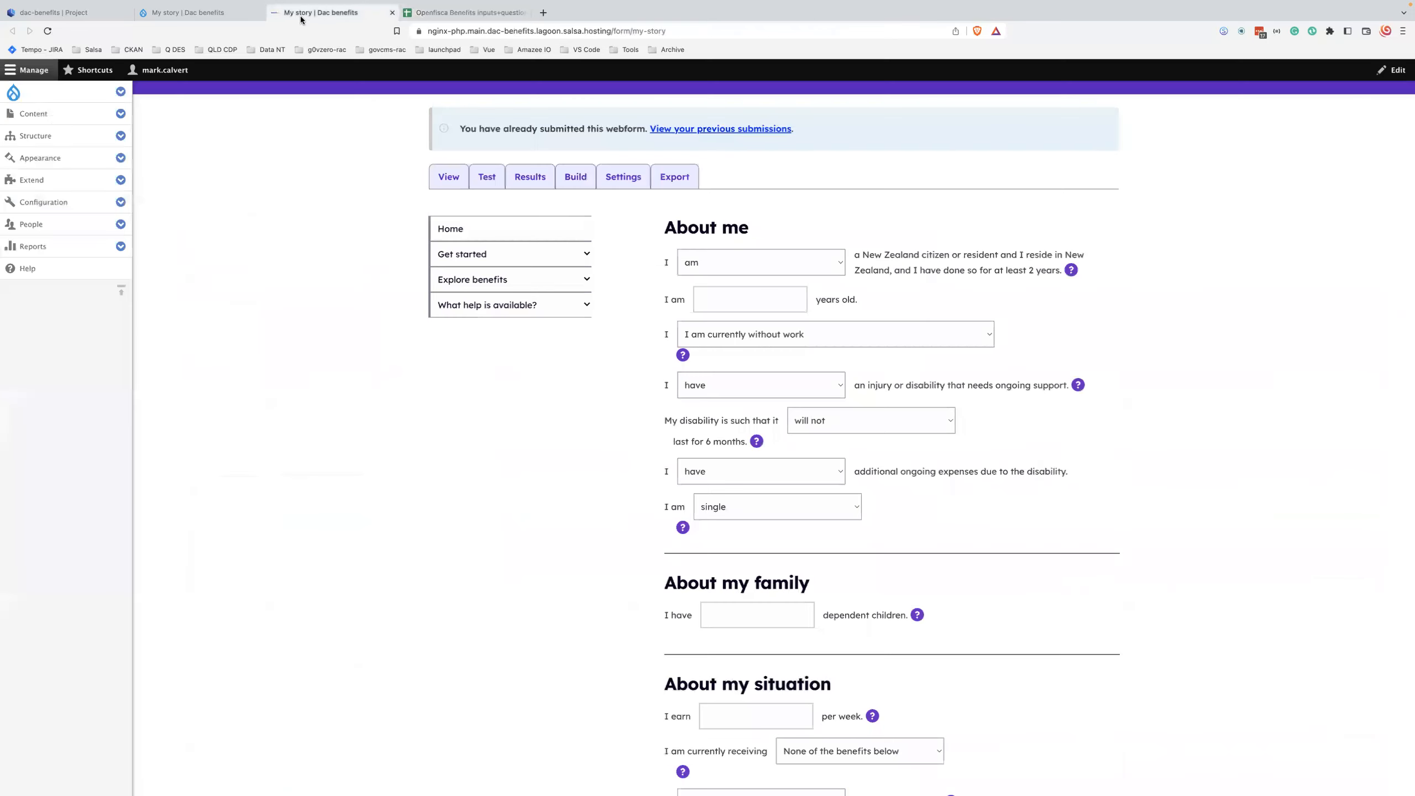
{"action": "left_click", "coordinate": [230, 17]}
{"action": "left_click", "coordinate": [1325, 430]}
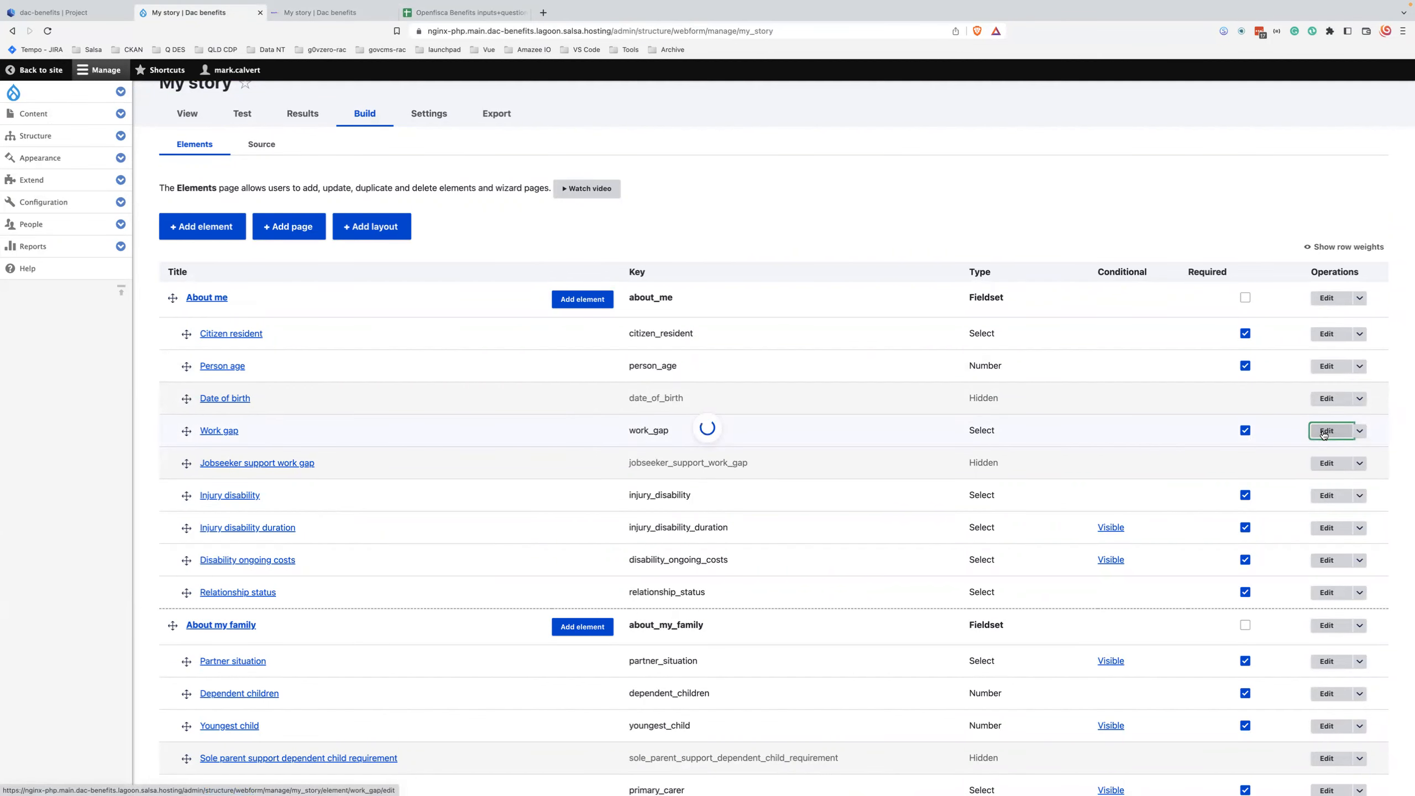
{"action": "scroll", "coordinate": [1282, 560], "scroll_direction": "down", "scroll_amount": 2}
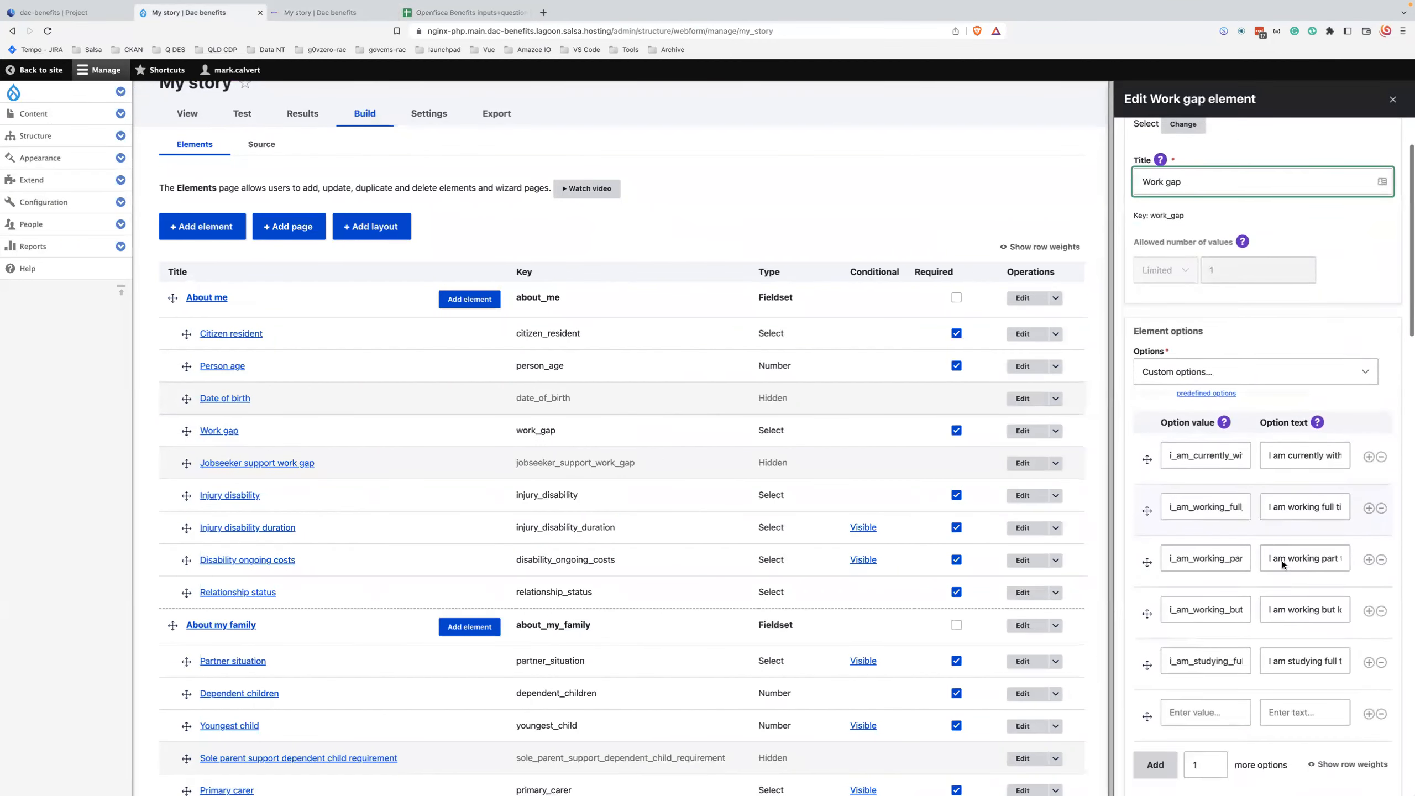
{"action": "scroll", "coordinate": [1170, 259], "scroll_direction": "up", "scroll_amount": 2}
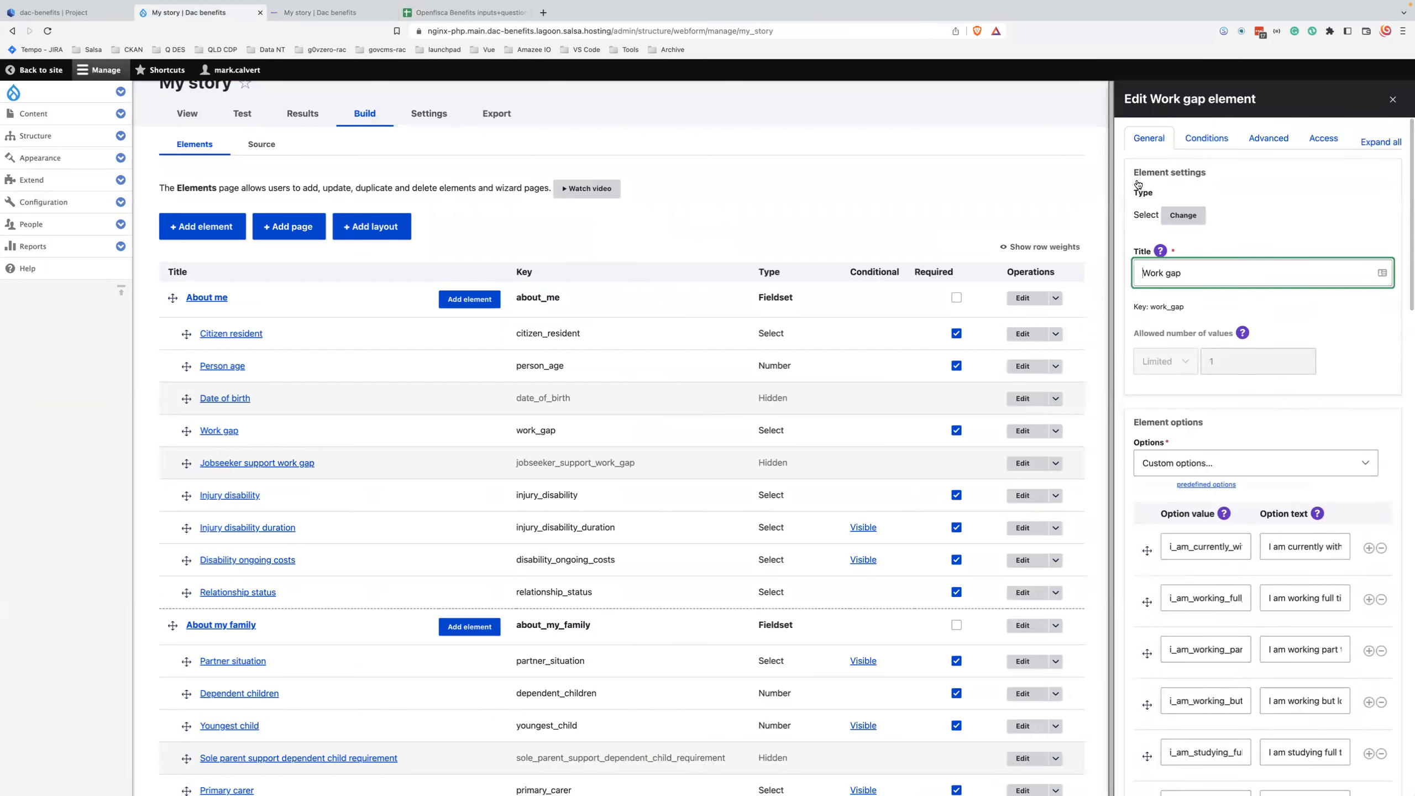
{"action": "scroll", "coordinate": [1260, 514], "scroll_direction": "down", "scroll_amount": 3}
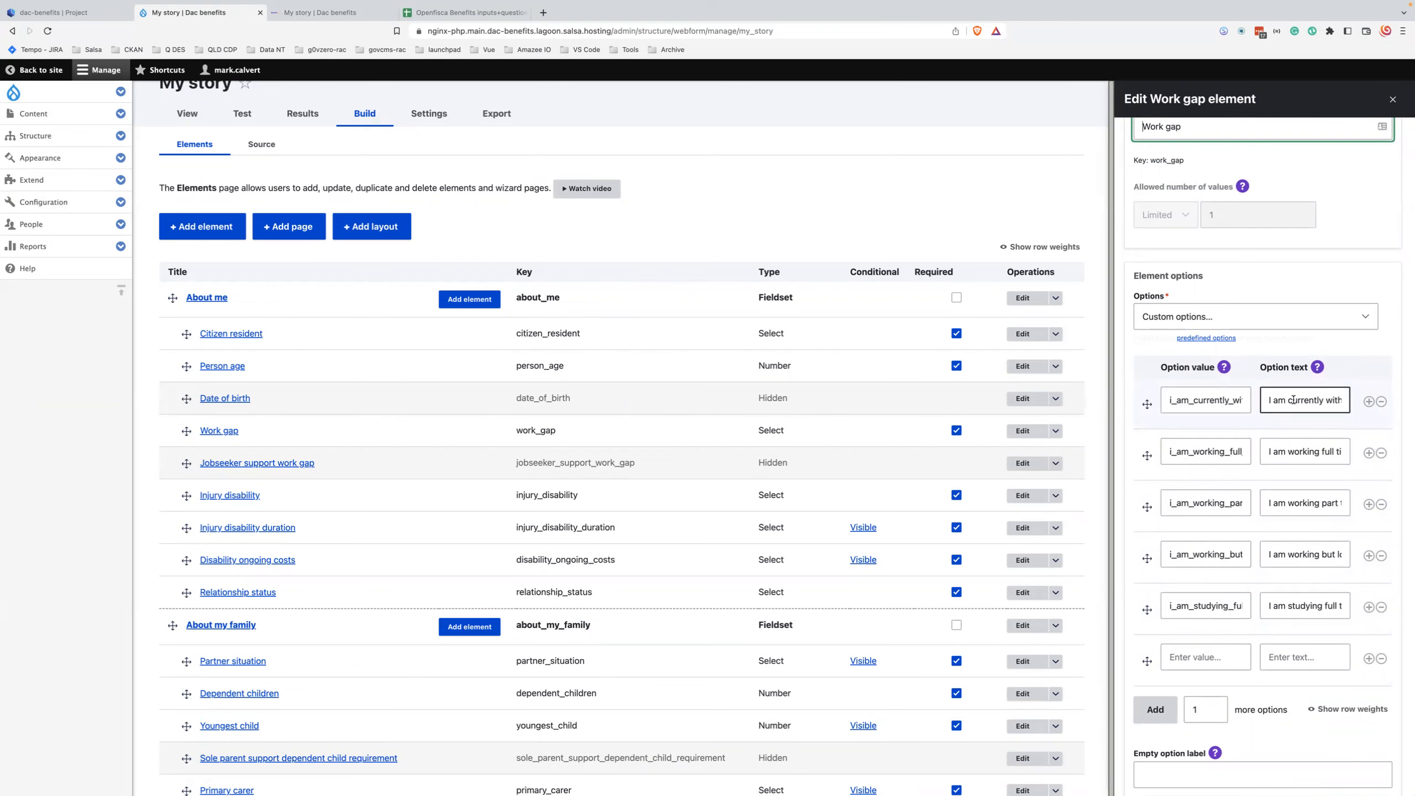
Step: Examine the OpenFisca variables mapping of the work status question in the spreadsheet, leaving the cell unchanged
{"action": "left_click", "coordinate": [461, 10]}
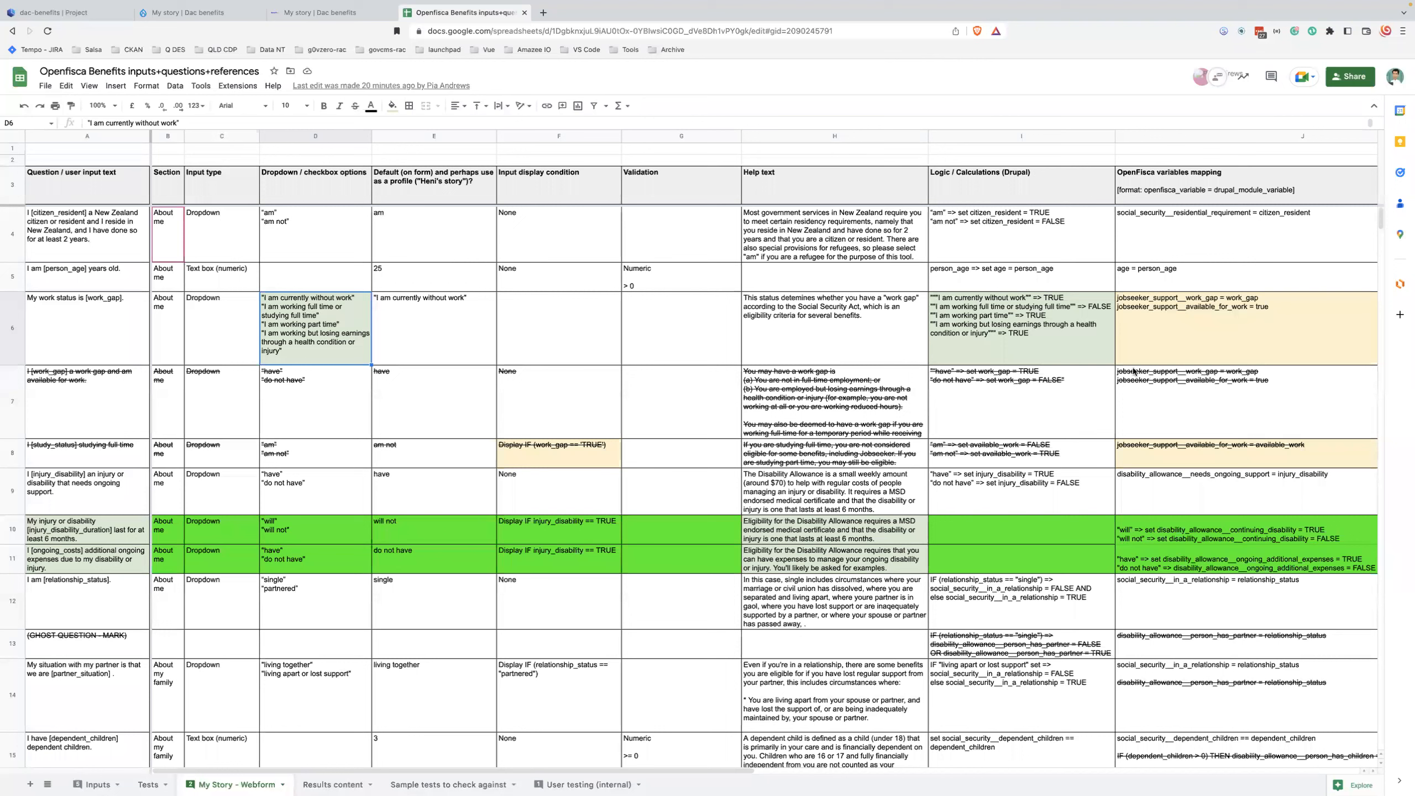
{"action": "left_click", "coordinate": [1152, 340]}
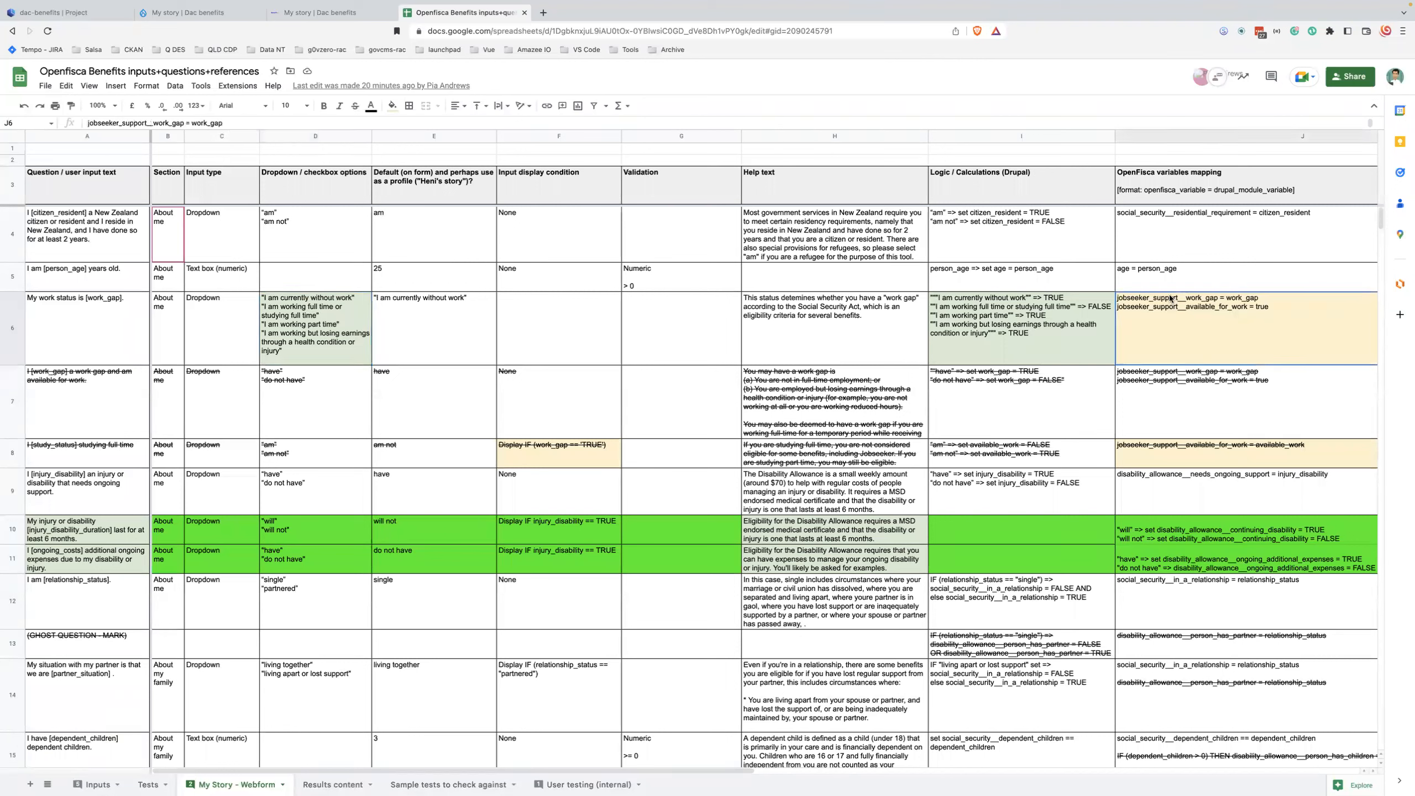
{"action": "scroll", "coordinate": [1170, 299], "scroll_direction": "right", "scroll_amount": 3}
{"action": "double_click", "coordinate": [965, 297]}
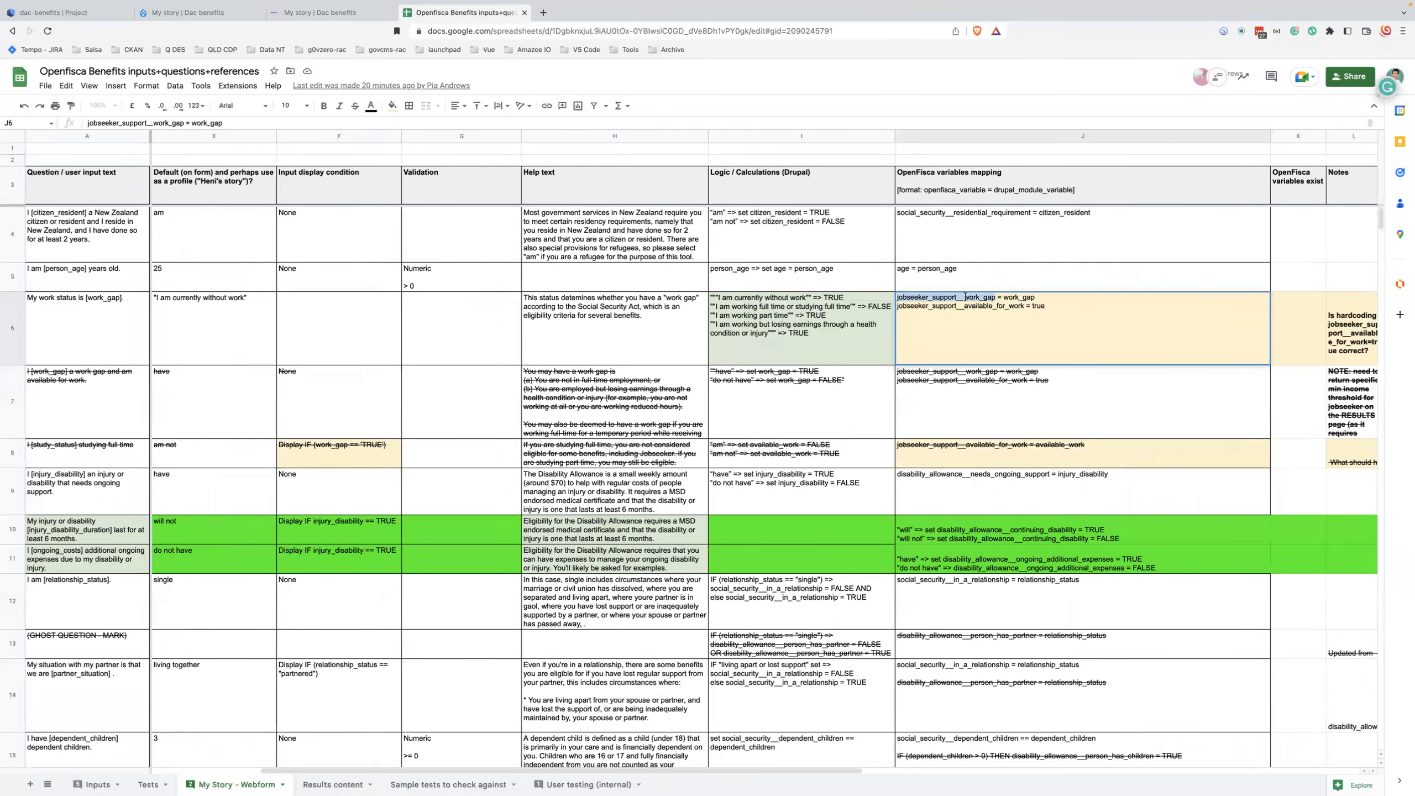
{"action": "key", "text": "Escape"}
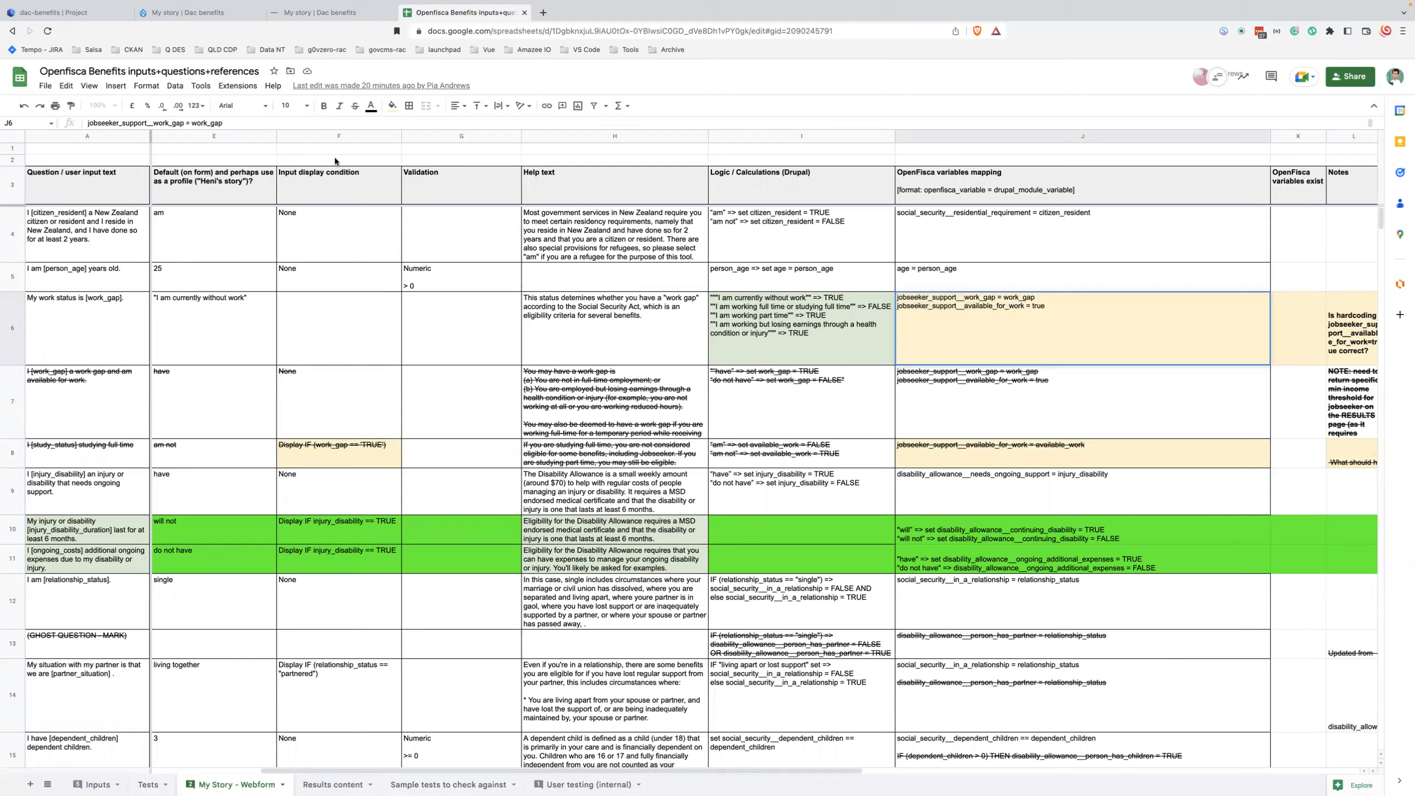
Step: Check the Work gap element's linked Fisca variable in Drupal against the work status mapping and logic in the spreadsheet
{"action": "key", "text": "super+2"}
{"action": "scroll", "coordinate": [1329, 565], "scroll_direction": "down", "scroll_amount": 15}
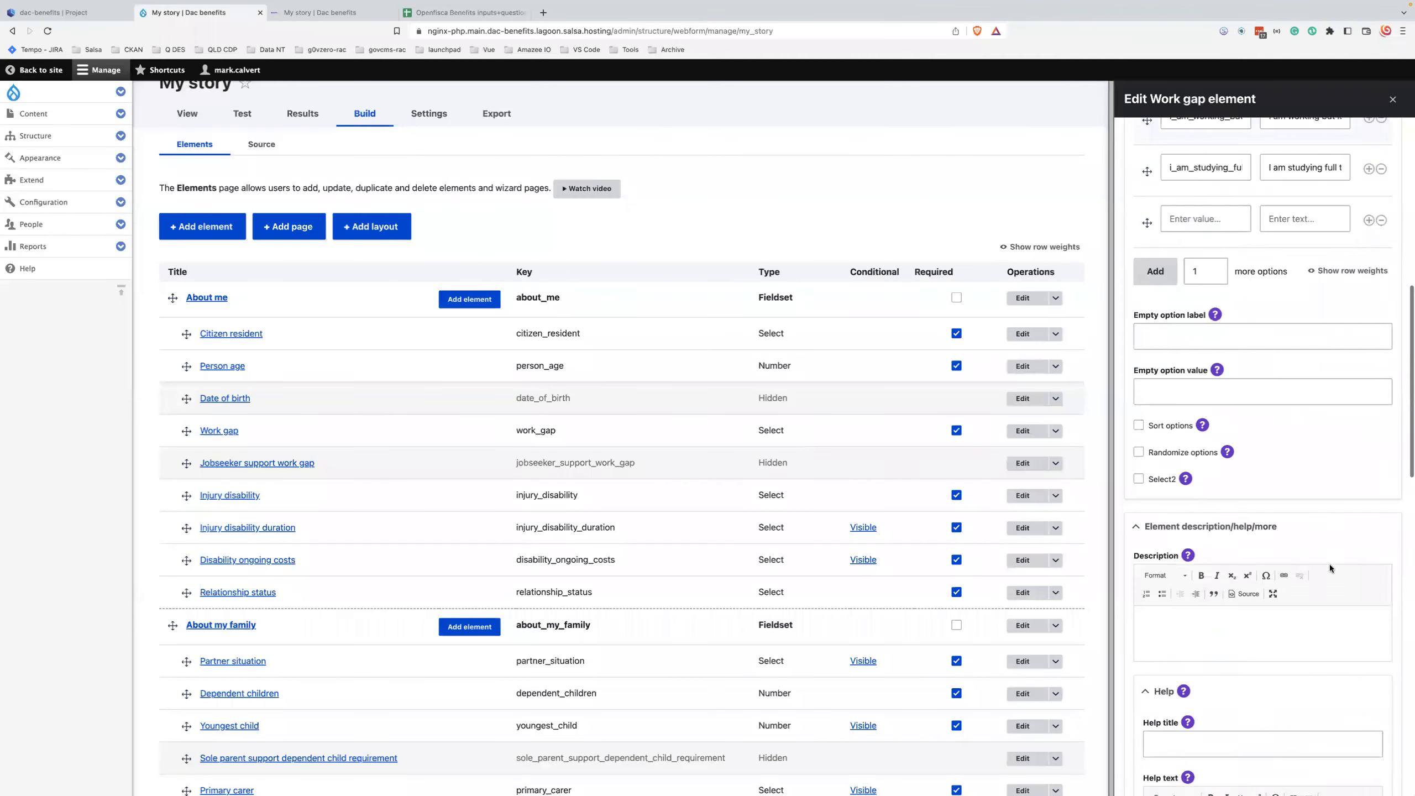
{"action": "scroll", "coordinate": [1329, 564], "scroll_direction": "down", "scroll_amount": 1}
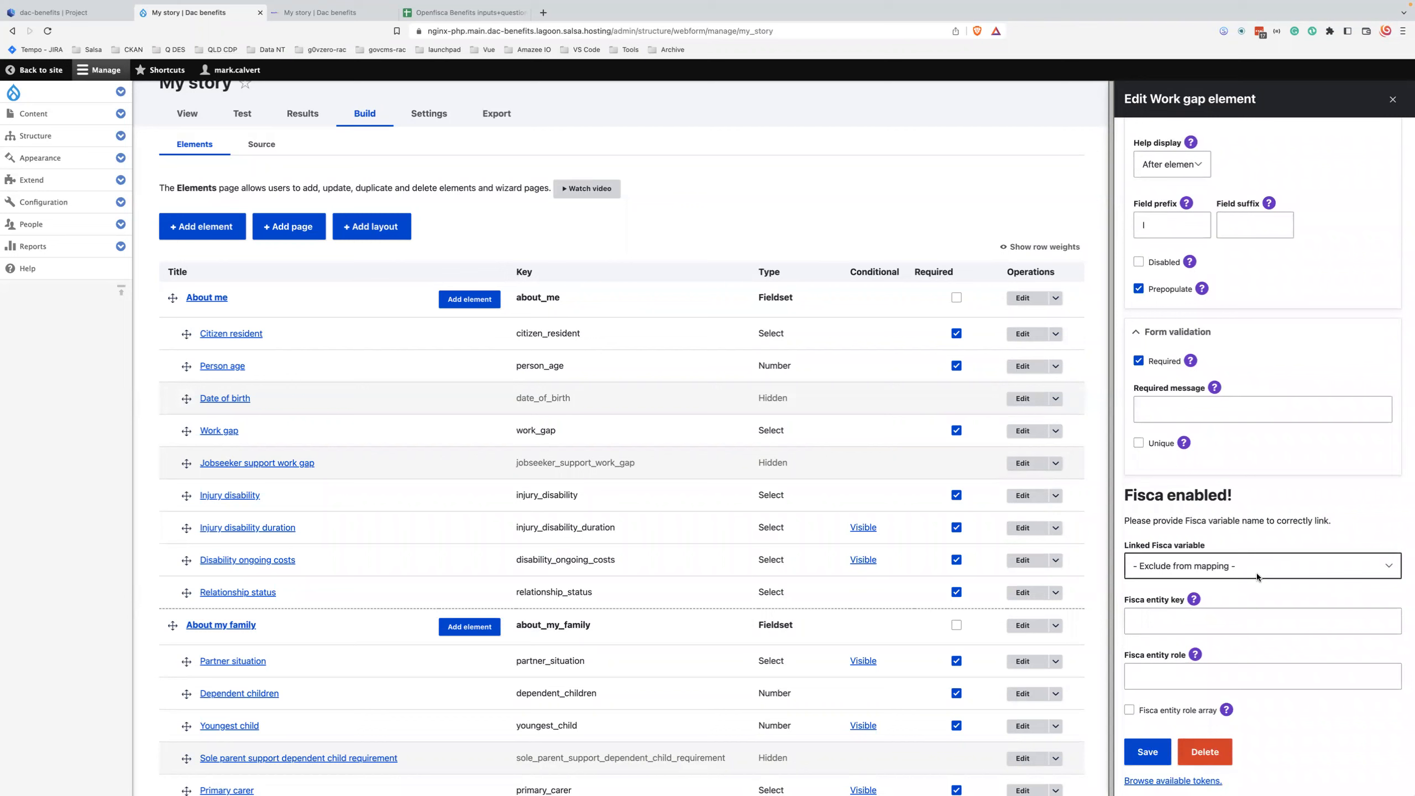
{"action": "left_click", "coordinate": [1257, 576]}
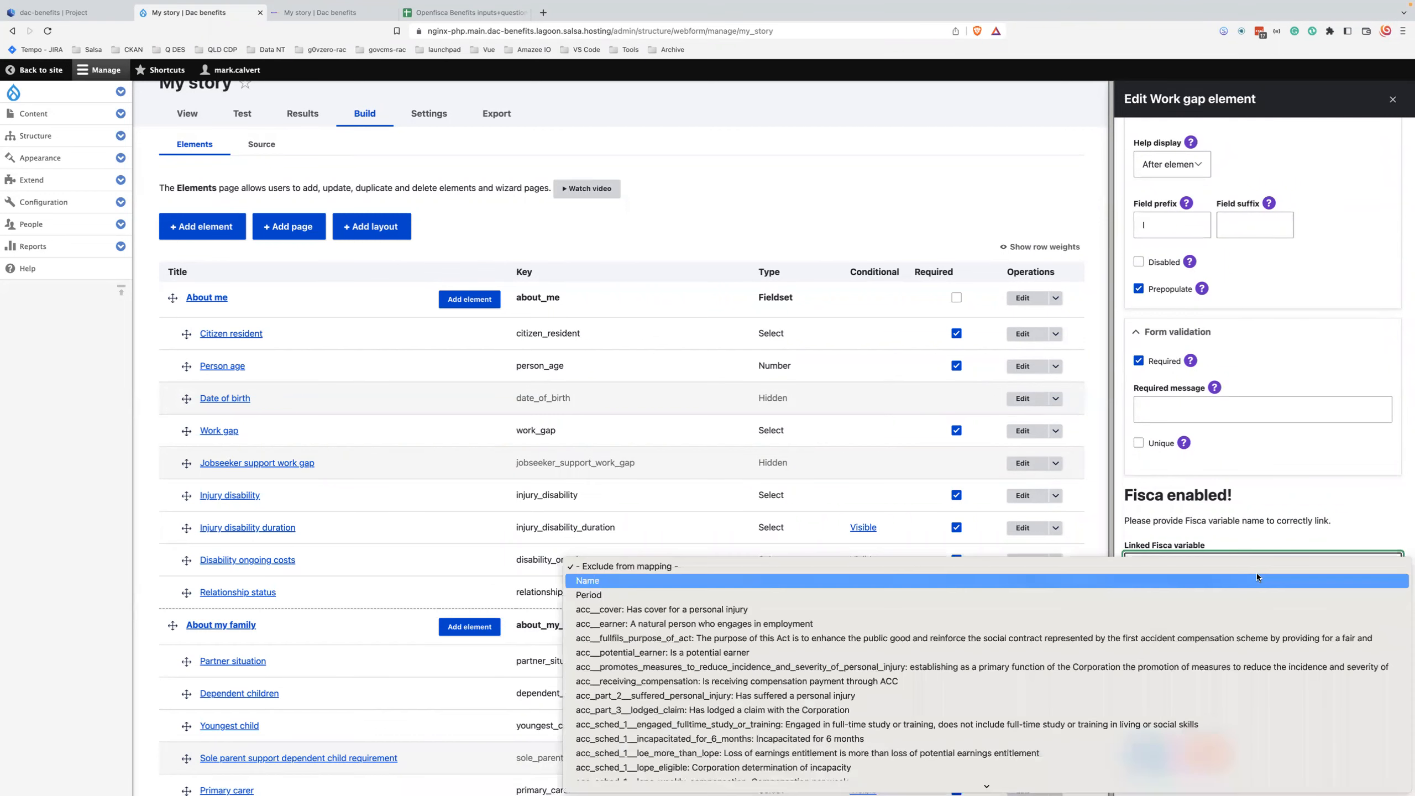
{"action": "left_click", "coordinate": [1223, 542]}
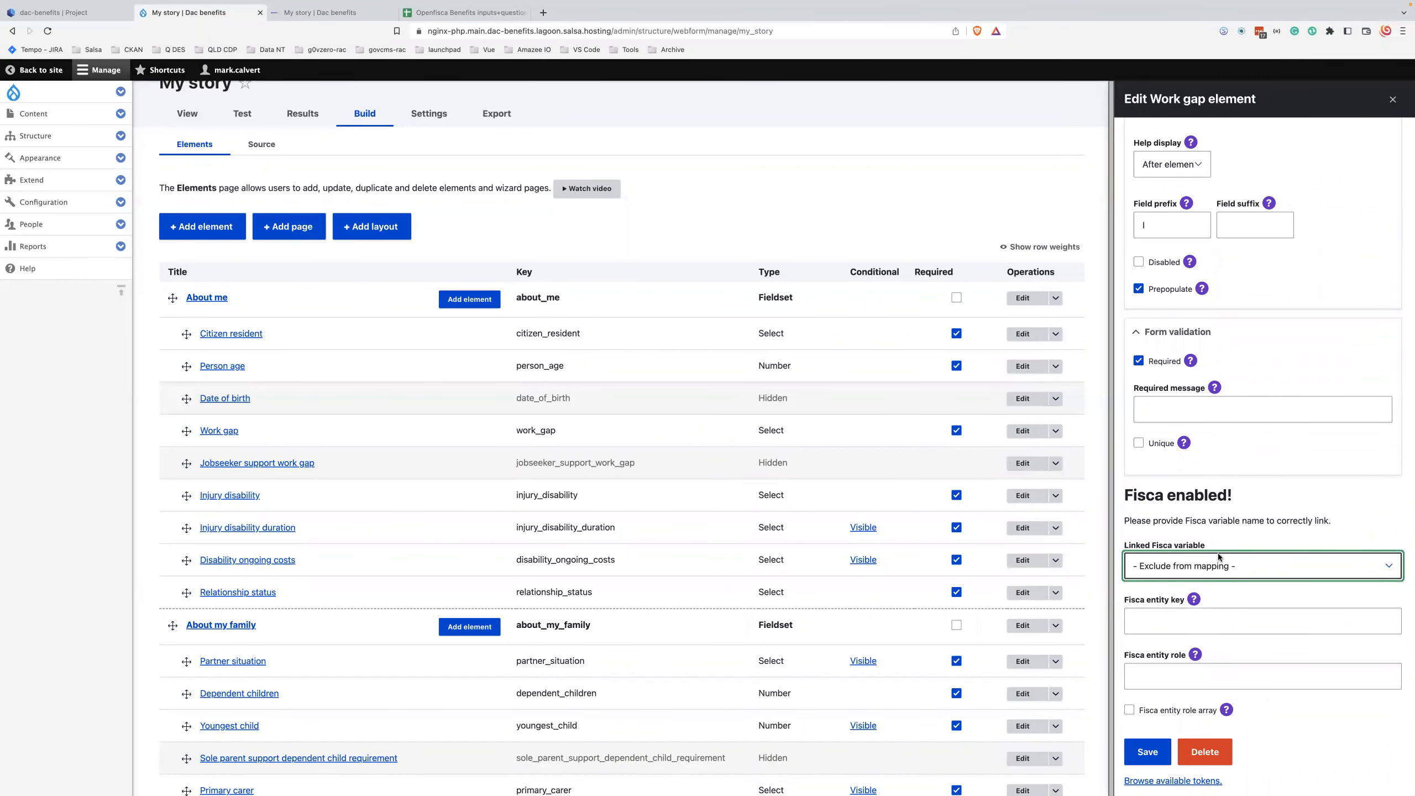
{"action": "left_click", "coordinate": [431, 16]}
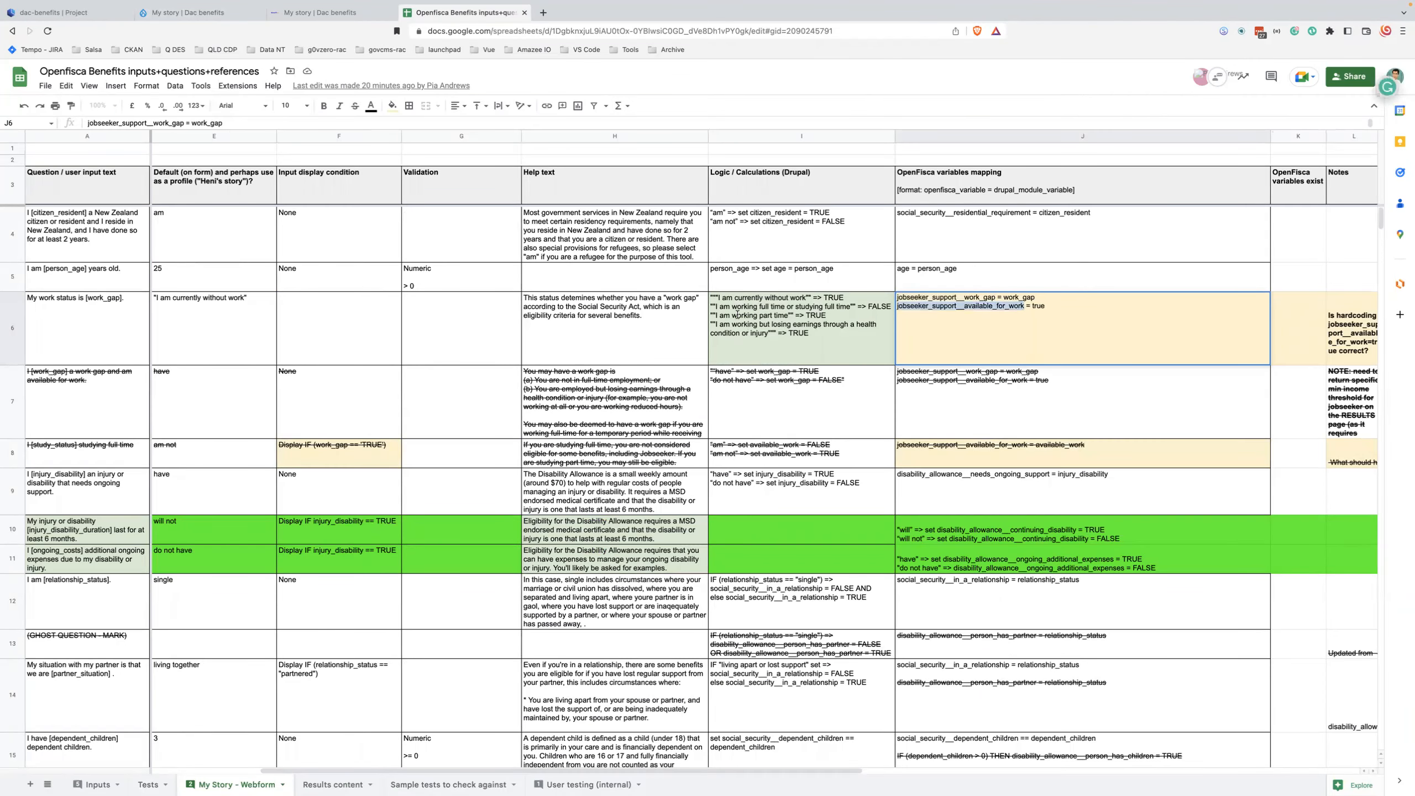
{"action": "left_click", "coordinate": [752, 323]}
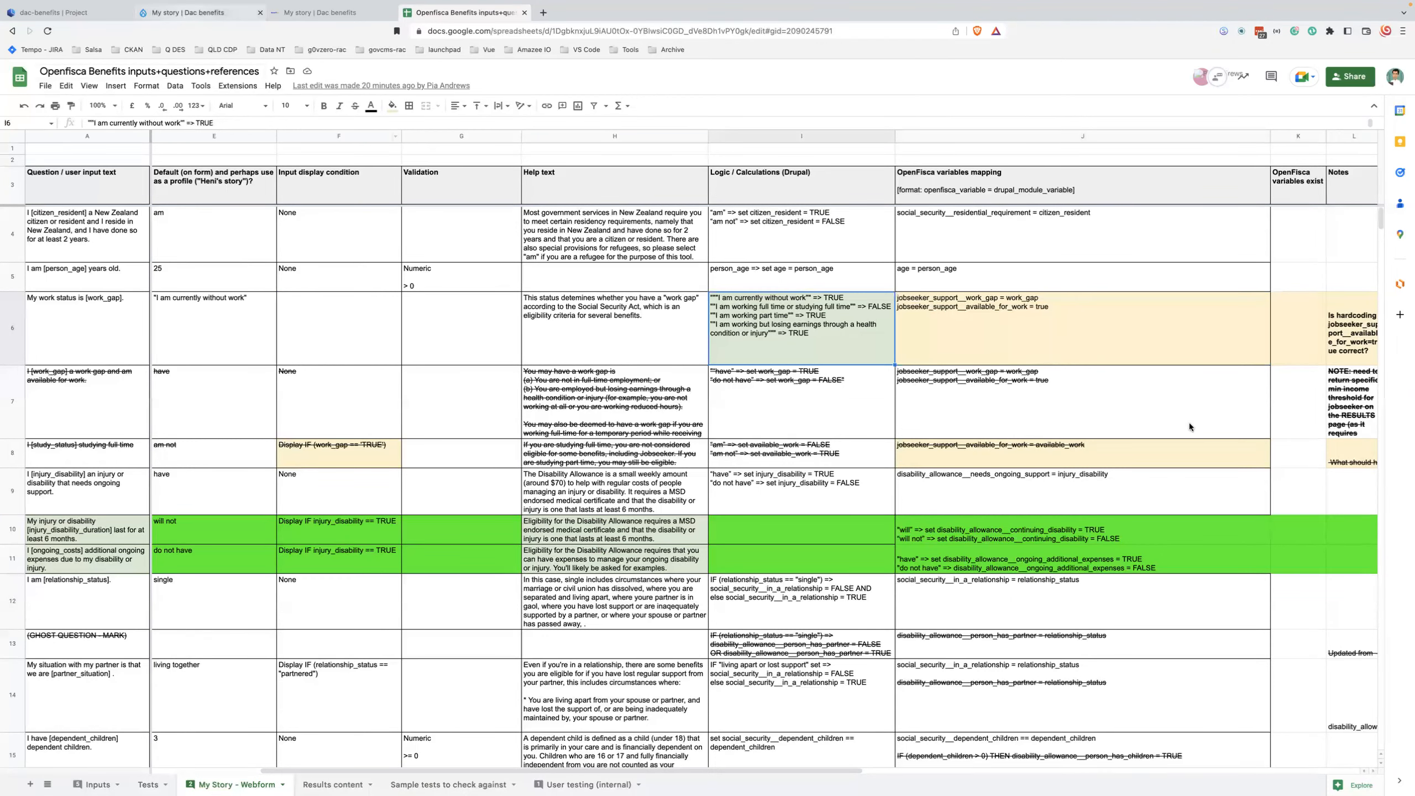
Step: Widen the Work gap edit pane in Drupal and remove the extra space from the "I am working full time or/and studying" option text
{"action": "key", "text": "ctrl+2"}
{"action": "scroll", "coordinate": [1181, 409], "scroll_direction": "up", "scroll_amount": 15}
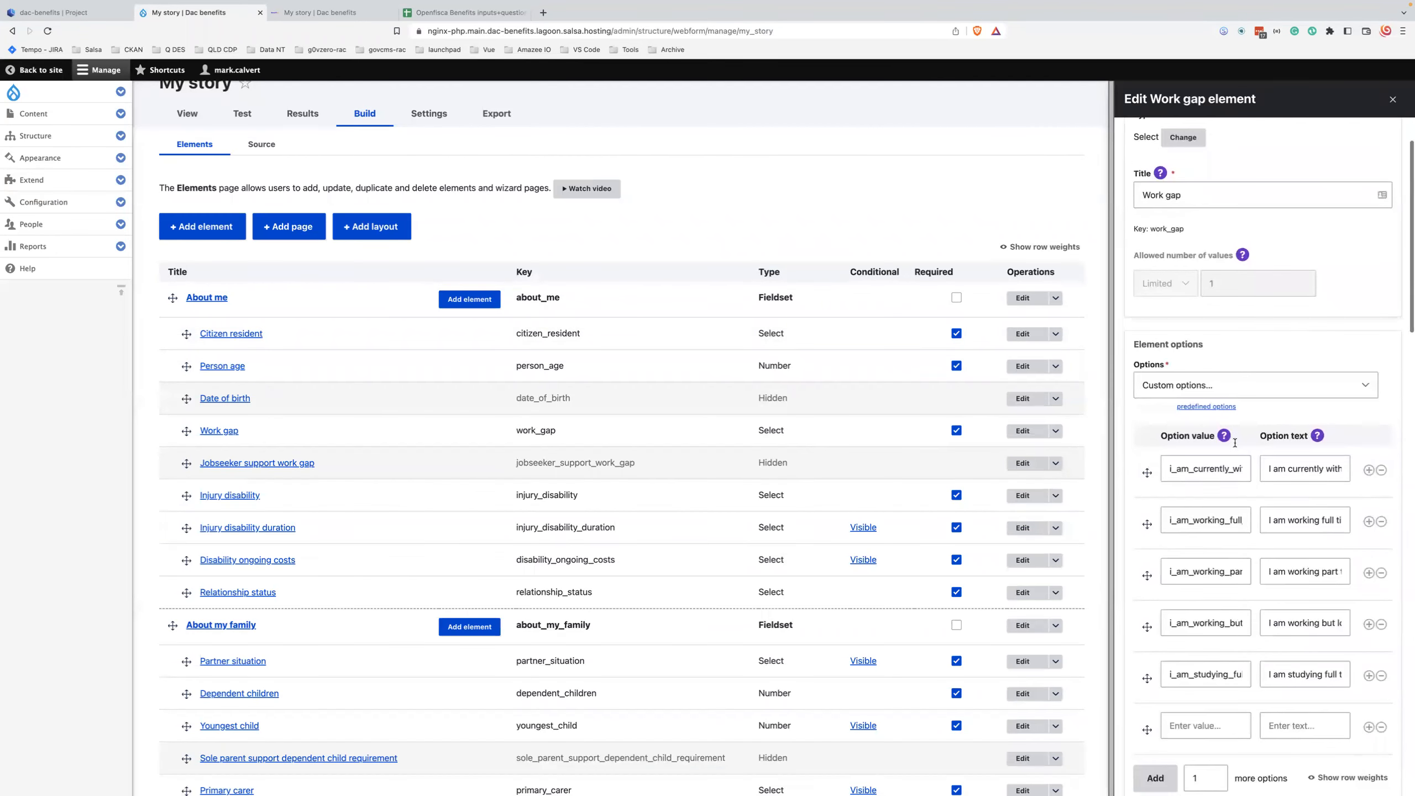
{"action": "left_click_drag", "start_coordinate": [1050, 468], "coordinate": [635, 511]}
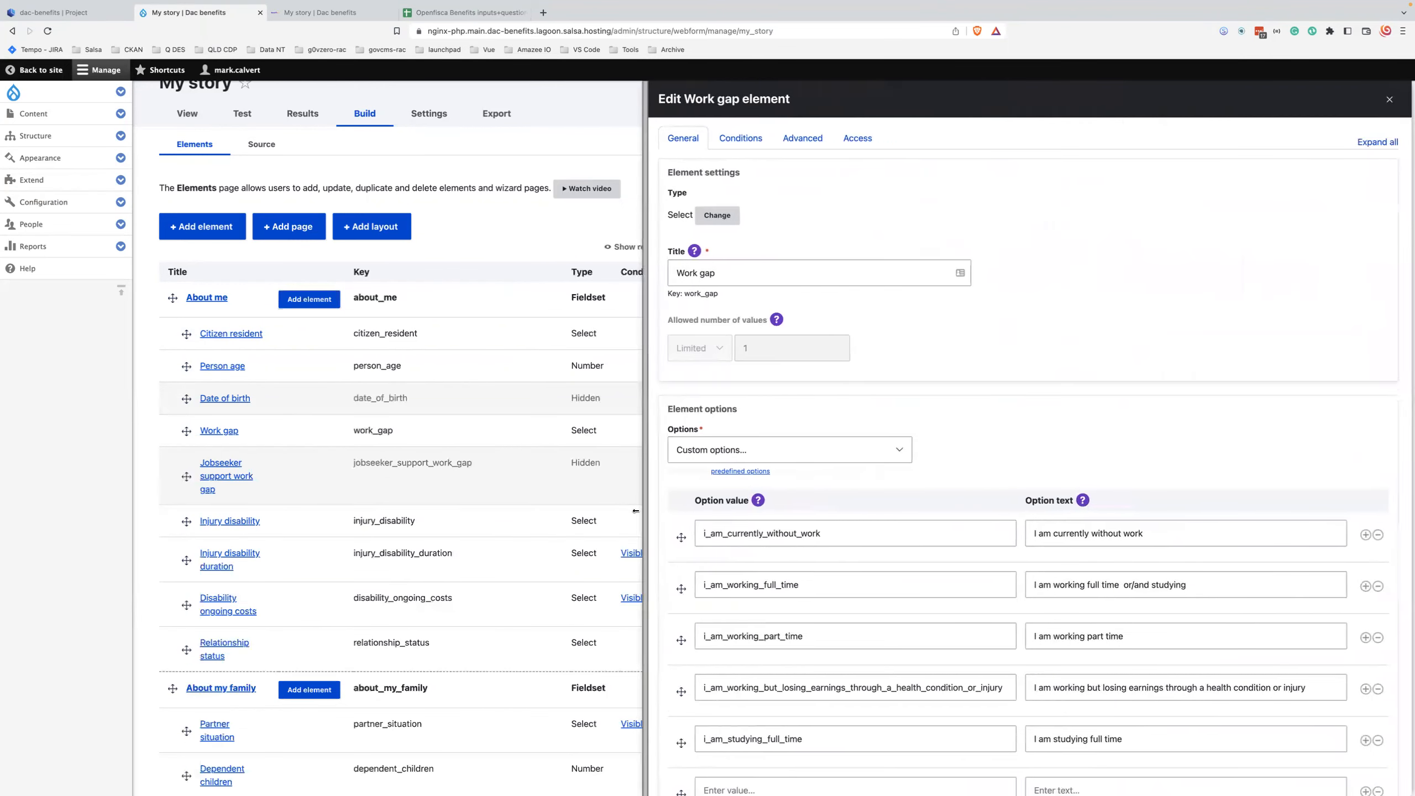
{"action": "scroll", "coordinate": [933, 492], "scroll_direction": "down", "scroll_amount": 3}
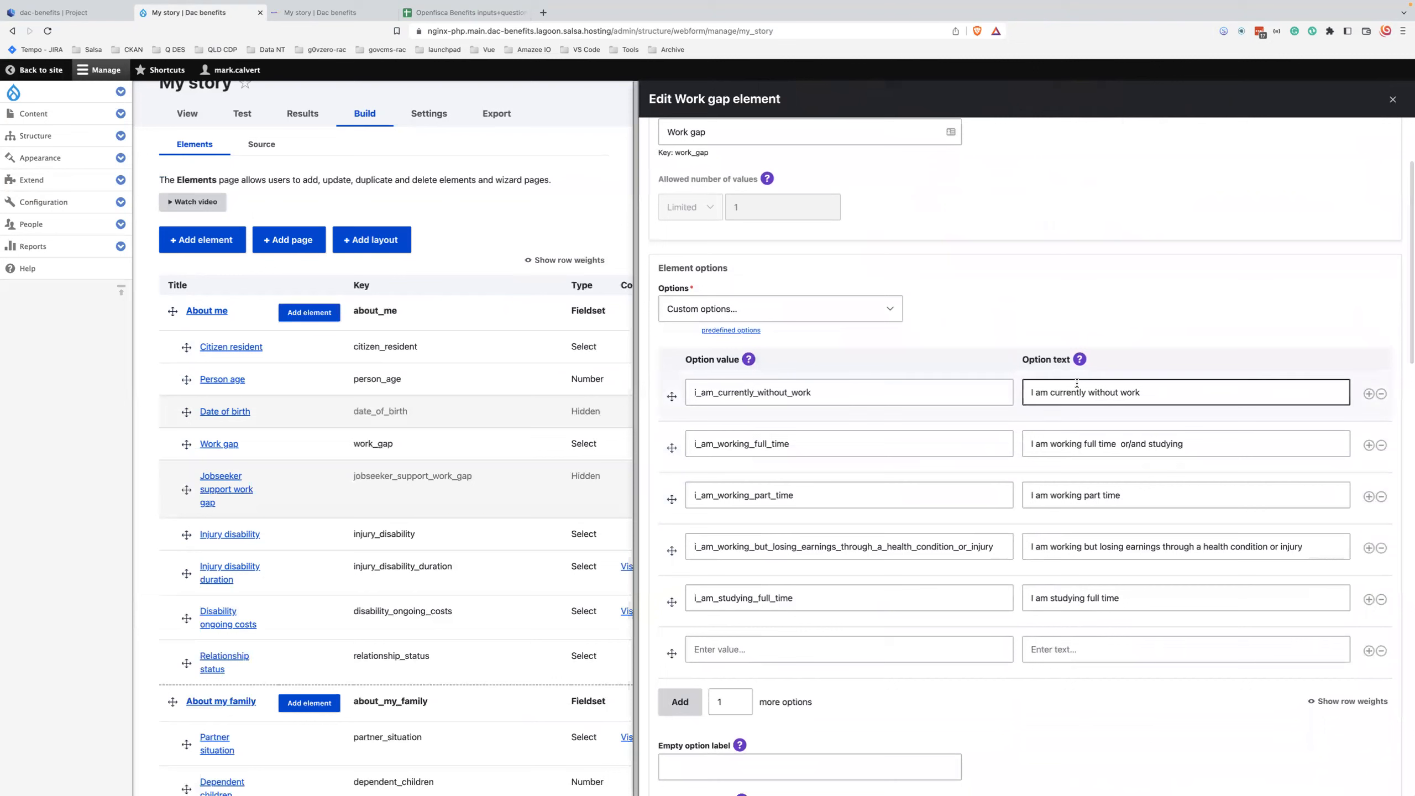
{"action": "left_click", "coordinate": [1119, 445]}
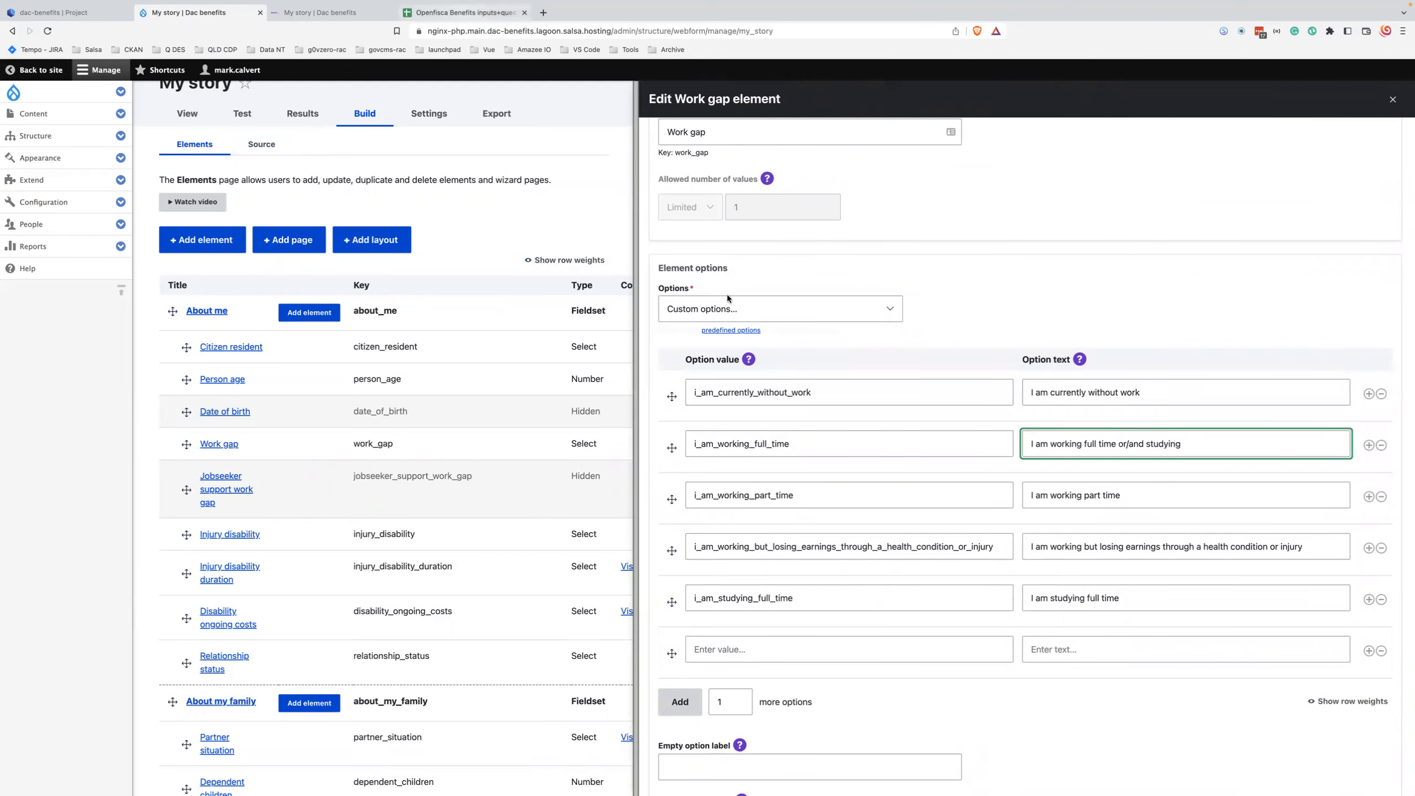
Step: Compare the Work gap option texts in Drupal with the work status dropdown options in the spreadsheet
{"action": "left_click", "coordinate": [465, 13]}
{"action": "scroll", "coordinate": [274, 302], "scroll_direction": "left", "scroll_amount": 3}
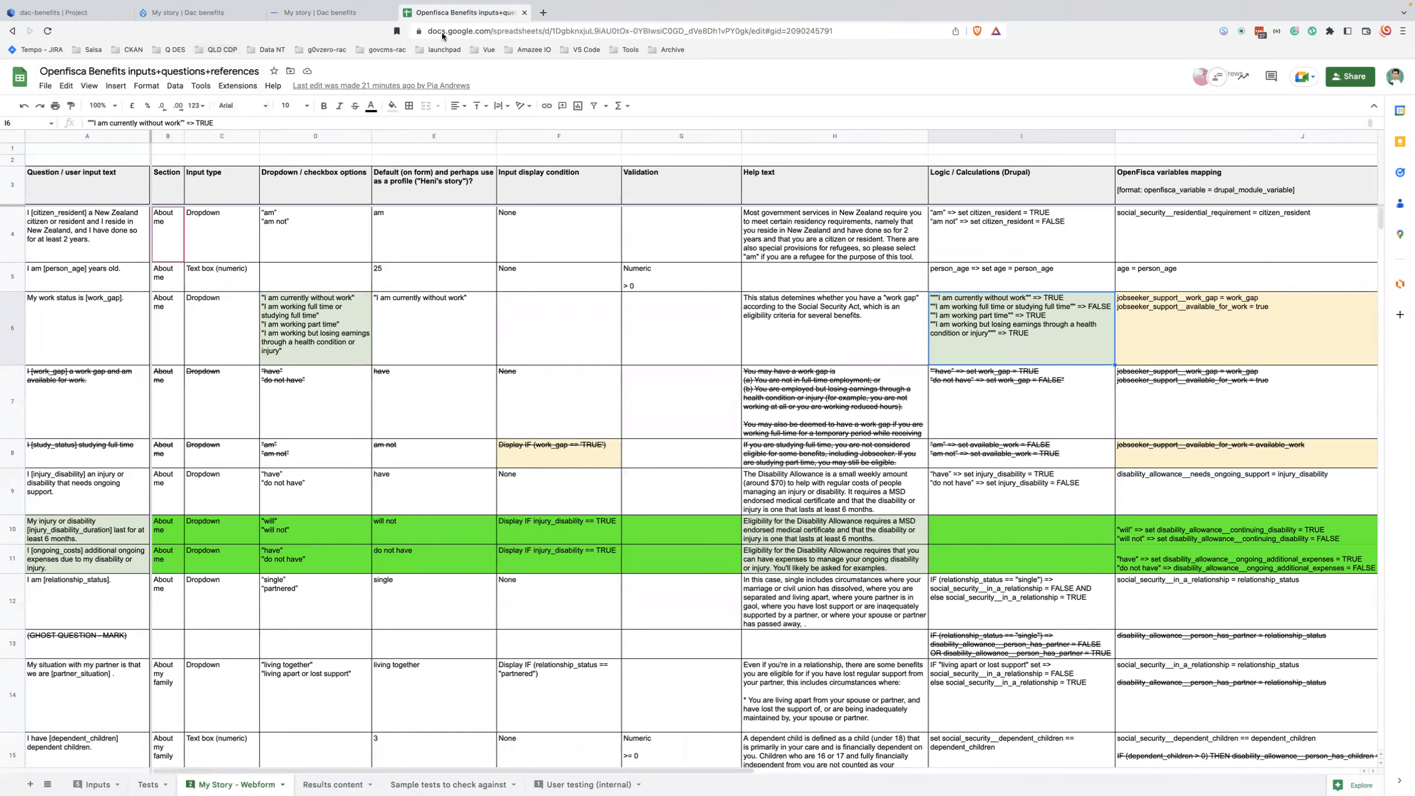
{"action": "left_click", "coordinate": [192, 12]}
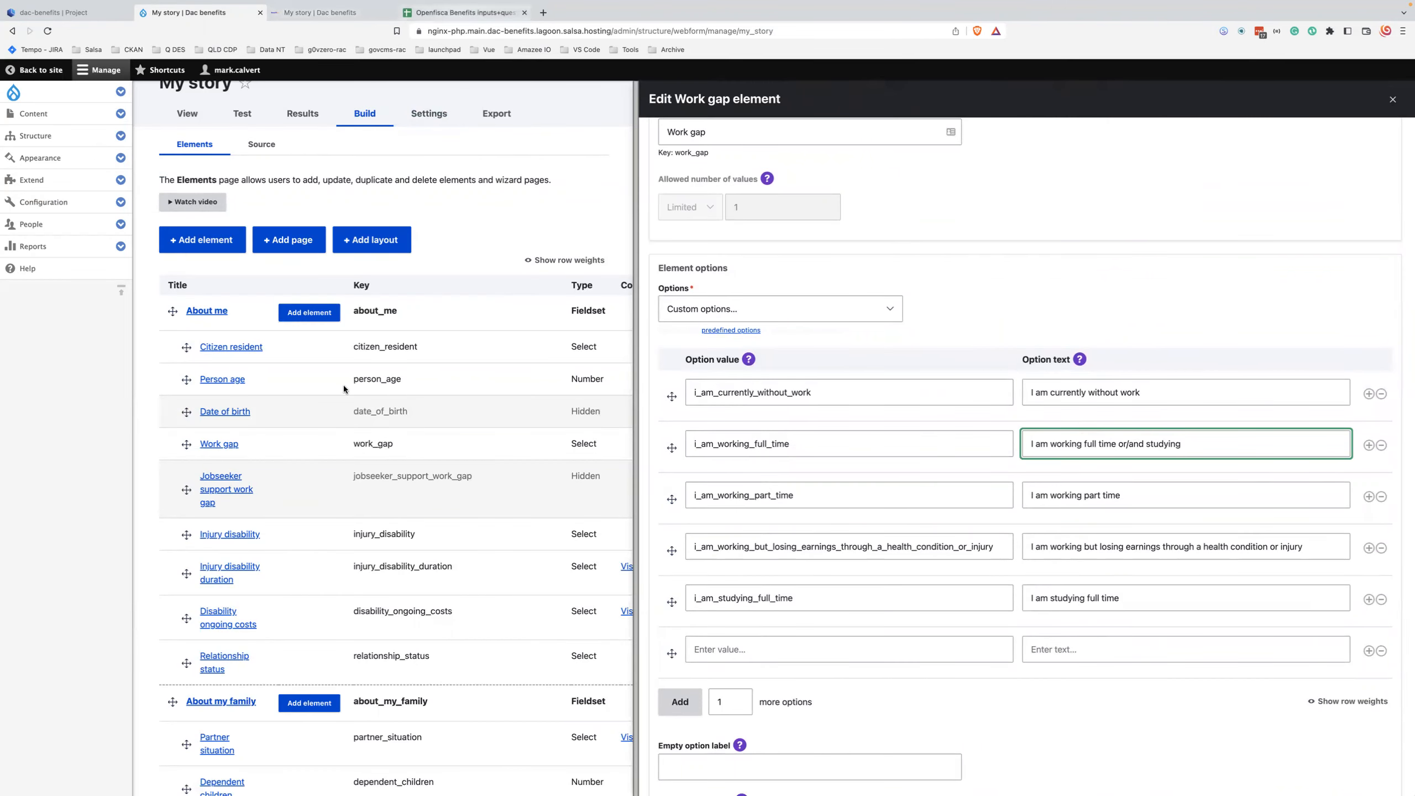
{"action": "left_click", "coordinate": [464, 13]}
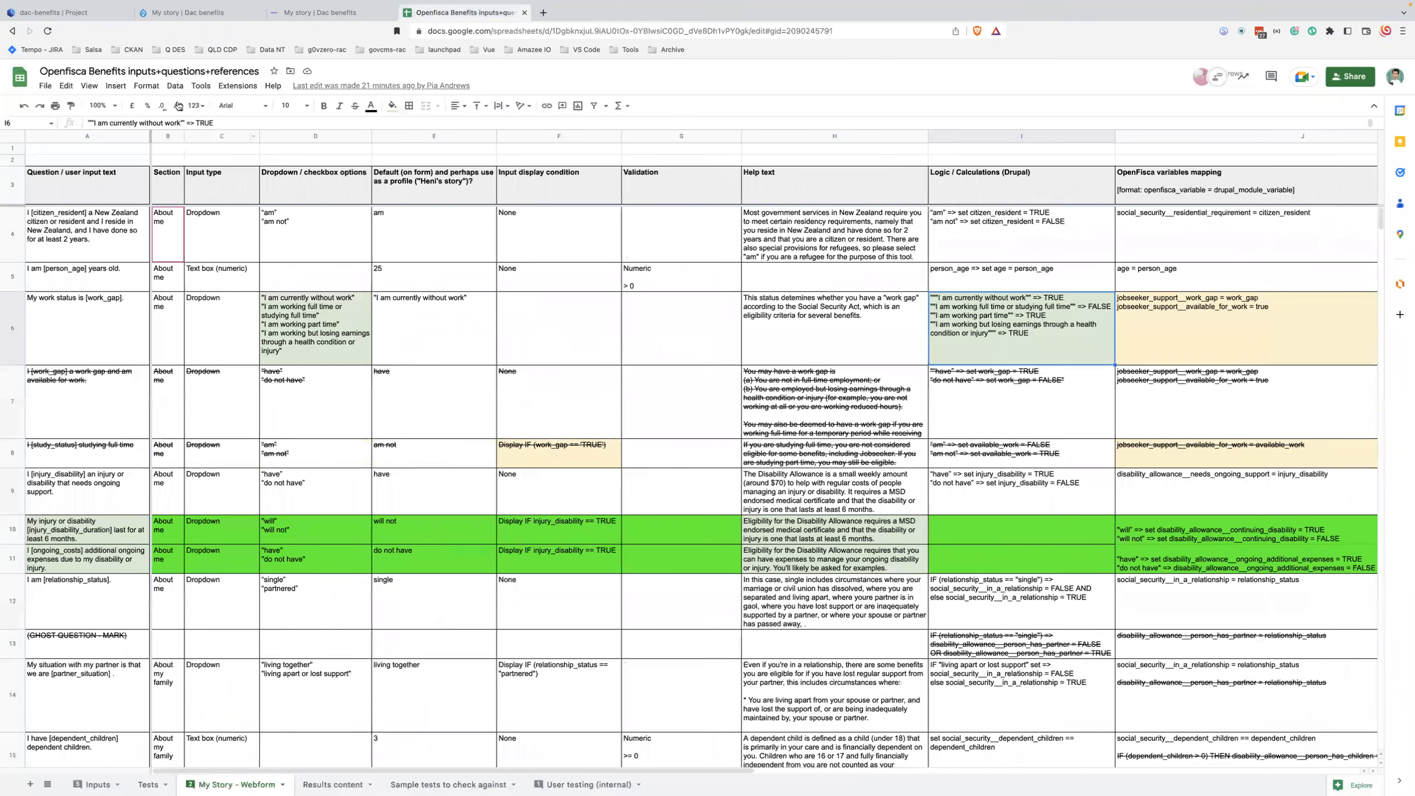
{"action": "left_click", "coordinate": [190, 12]}
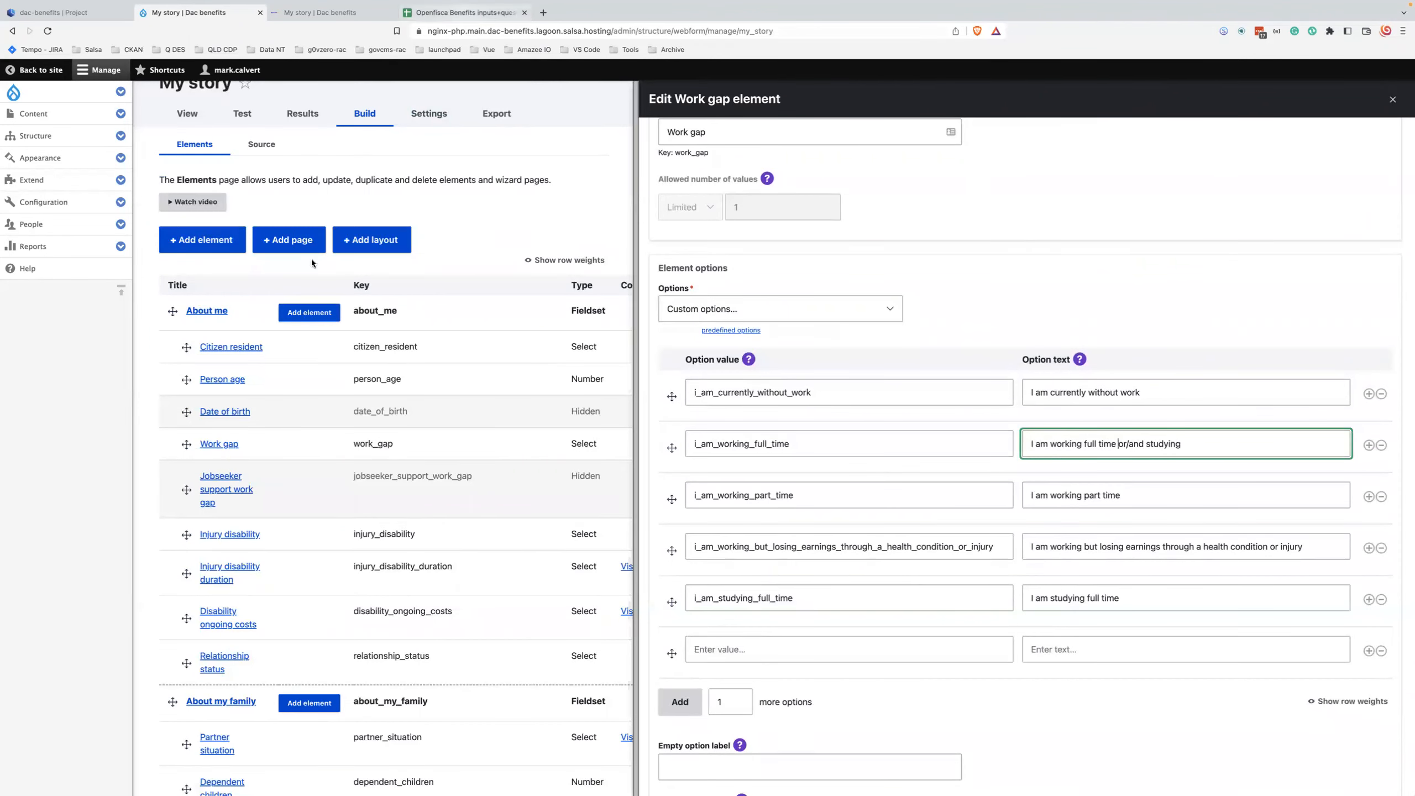
Step: Copy the option text "I am working full time or studying full time" from the work status dropdown options in the spreadsheet
{"action": "key", "text": "ctrl+4"}
{"action": "left_click", "coordinate": [352, 306]}
{"action": "left_click_drag", "start_coordinate": [262, 305], "coordinate": [397, 307]}
{"action": "key", "text": "ctrl+c"}
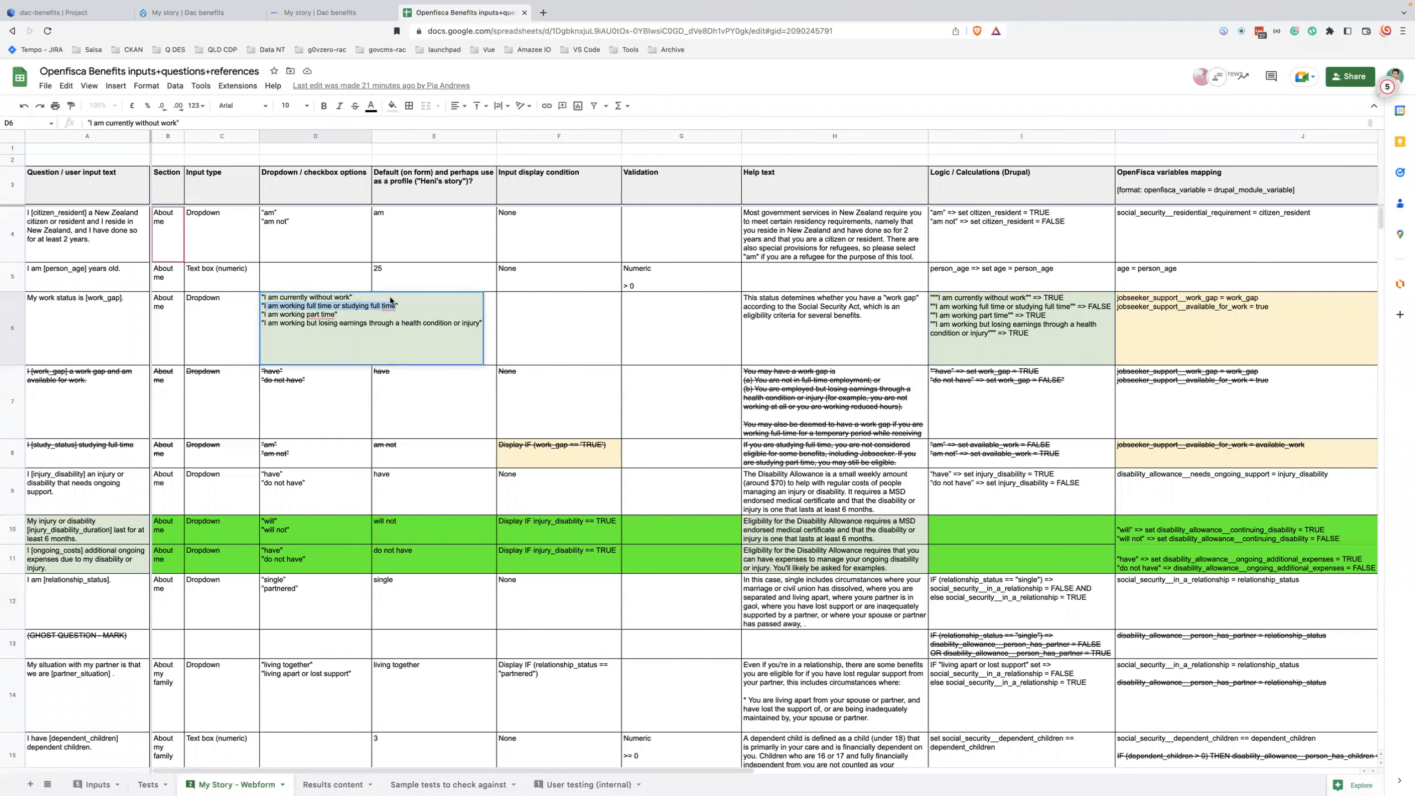
Step: Replace the option text for i_am_working_full_time in Drupal's Work gap element with the copied "I am working full time or studying full time"
{"action": "left_click", "coordinate": [304, 17]}
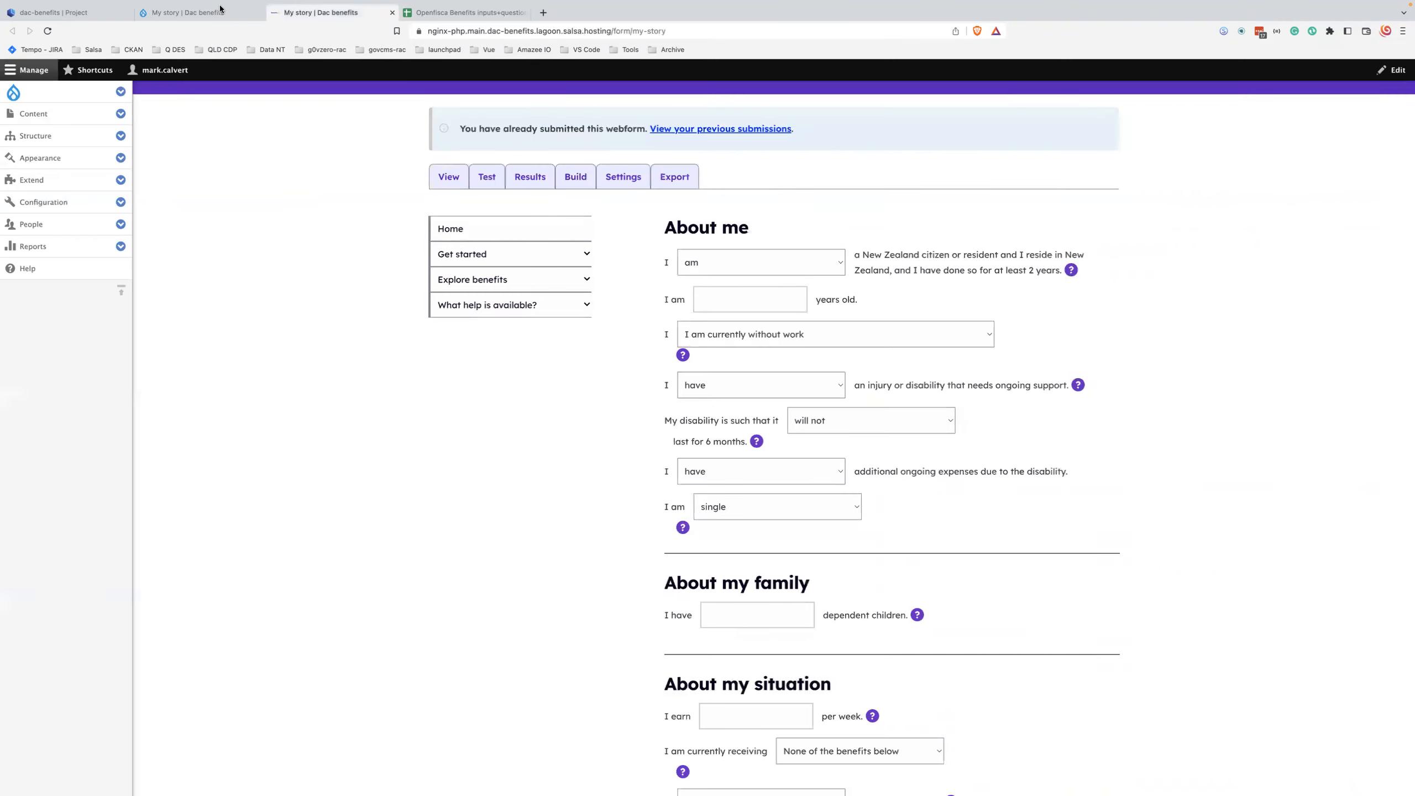
{"action": "left_click", "coordinate": [220, 10]}
{"action": "key", "text": "ctrl+a"}
{"action": "key", "text": "ctrl+v"}
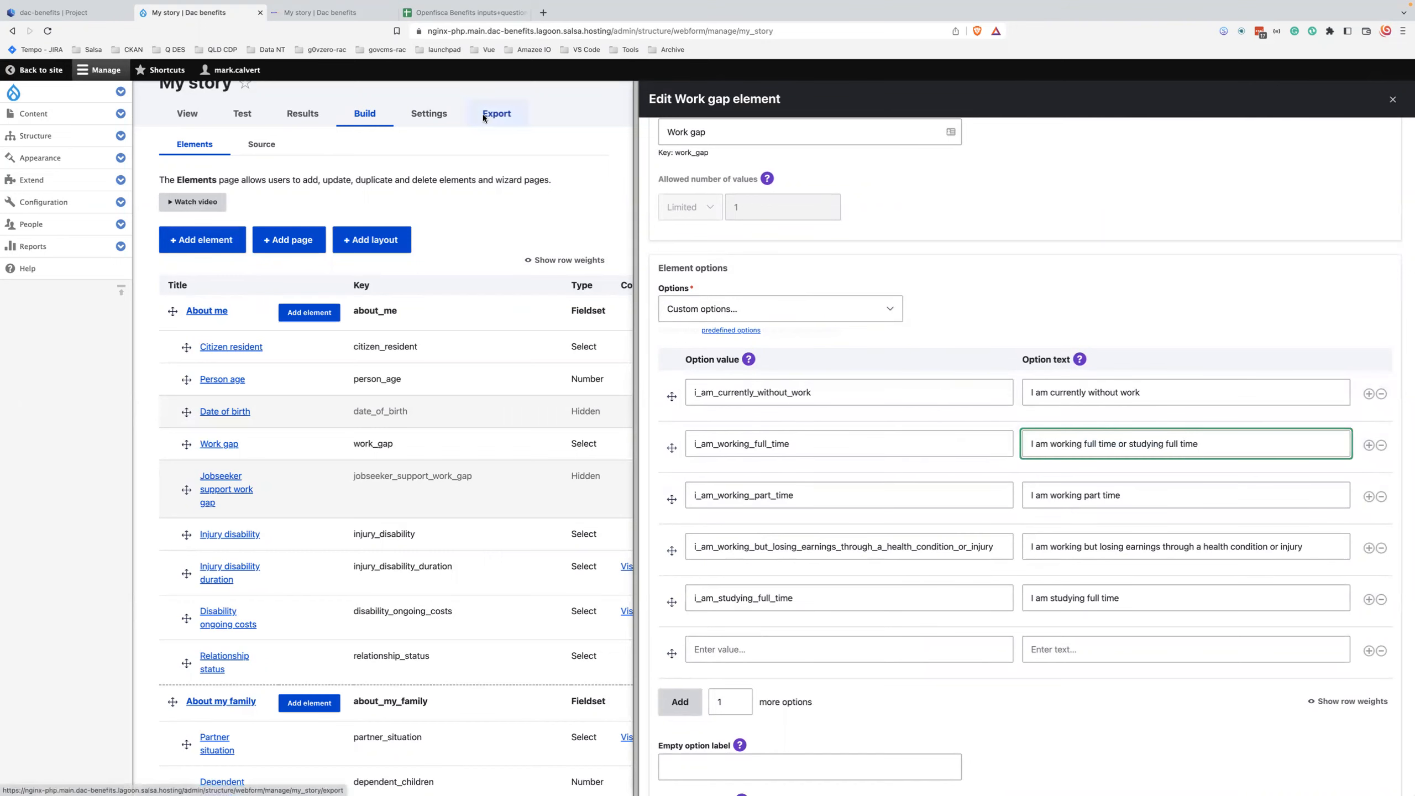
Step: Check the spreadsheet's work status dropdown options and remove the extra "I am studying full time" option from the Work gap element in Drupal
{"action": "left_click", "coordinate": [463, 12]}
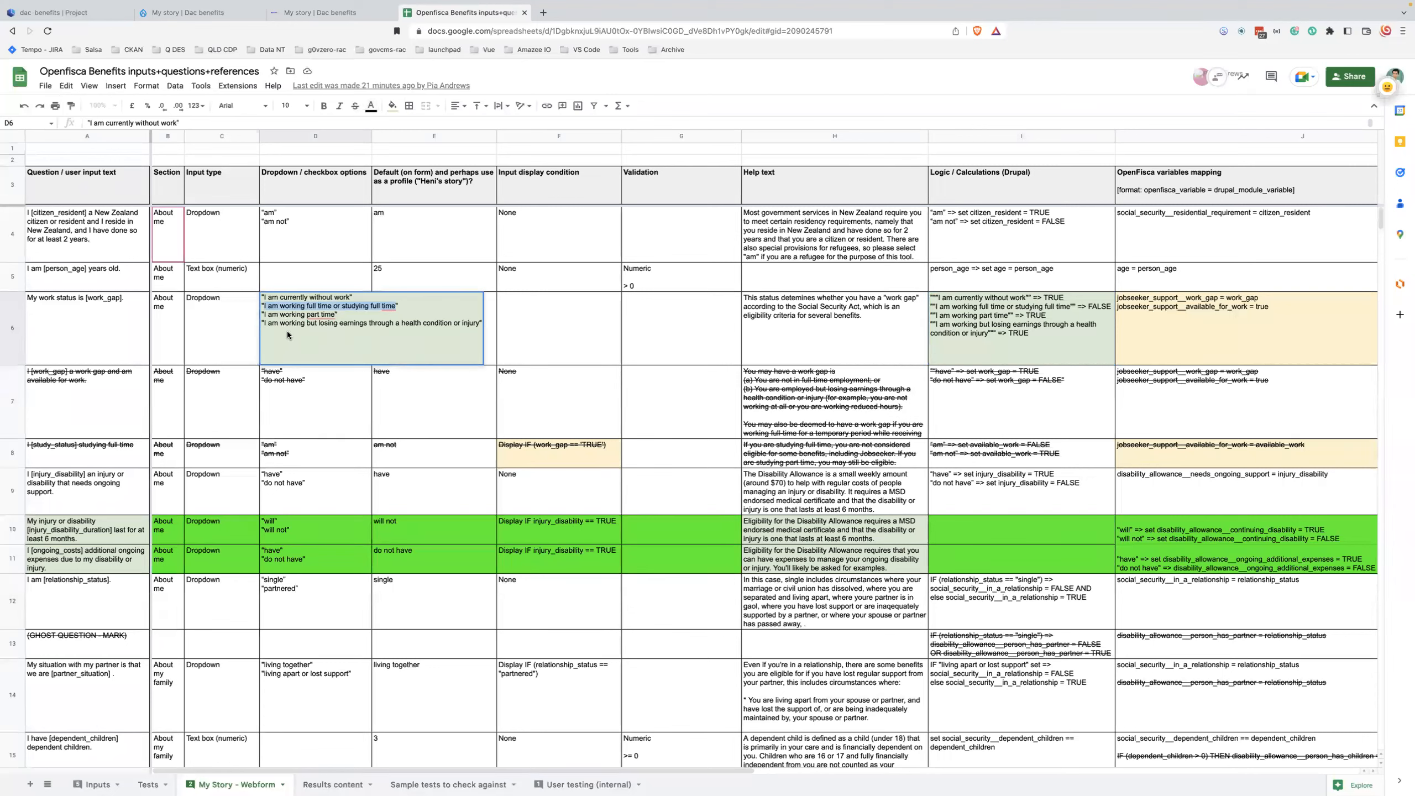
{"action": "left_click_drag", "start_coordinate": [385, 327], "coordinate": [381, 328]}
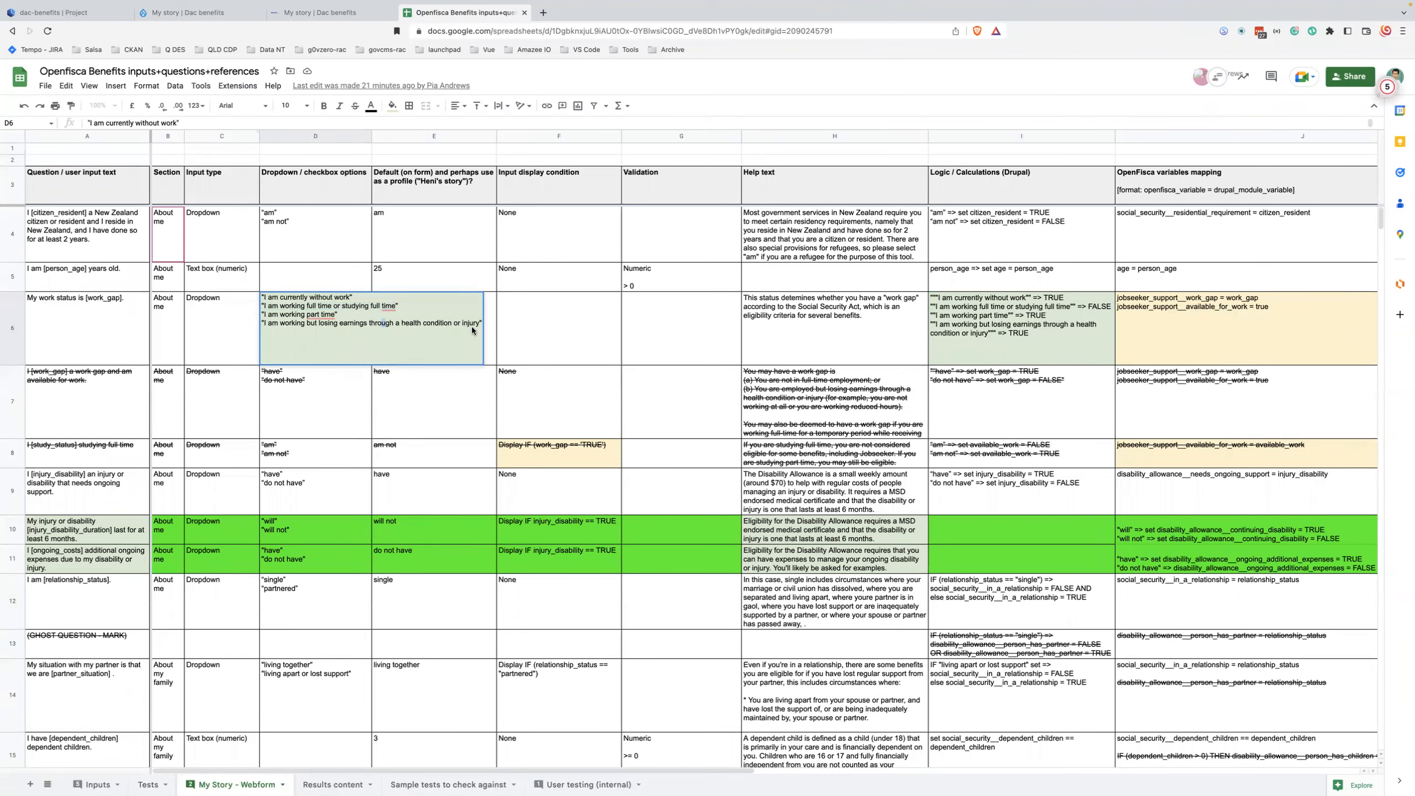
{"action": "left_click", "coordinate": [216, 14]}
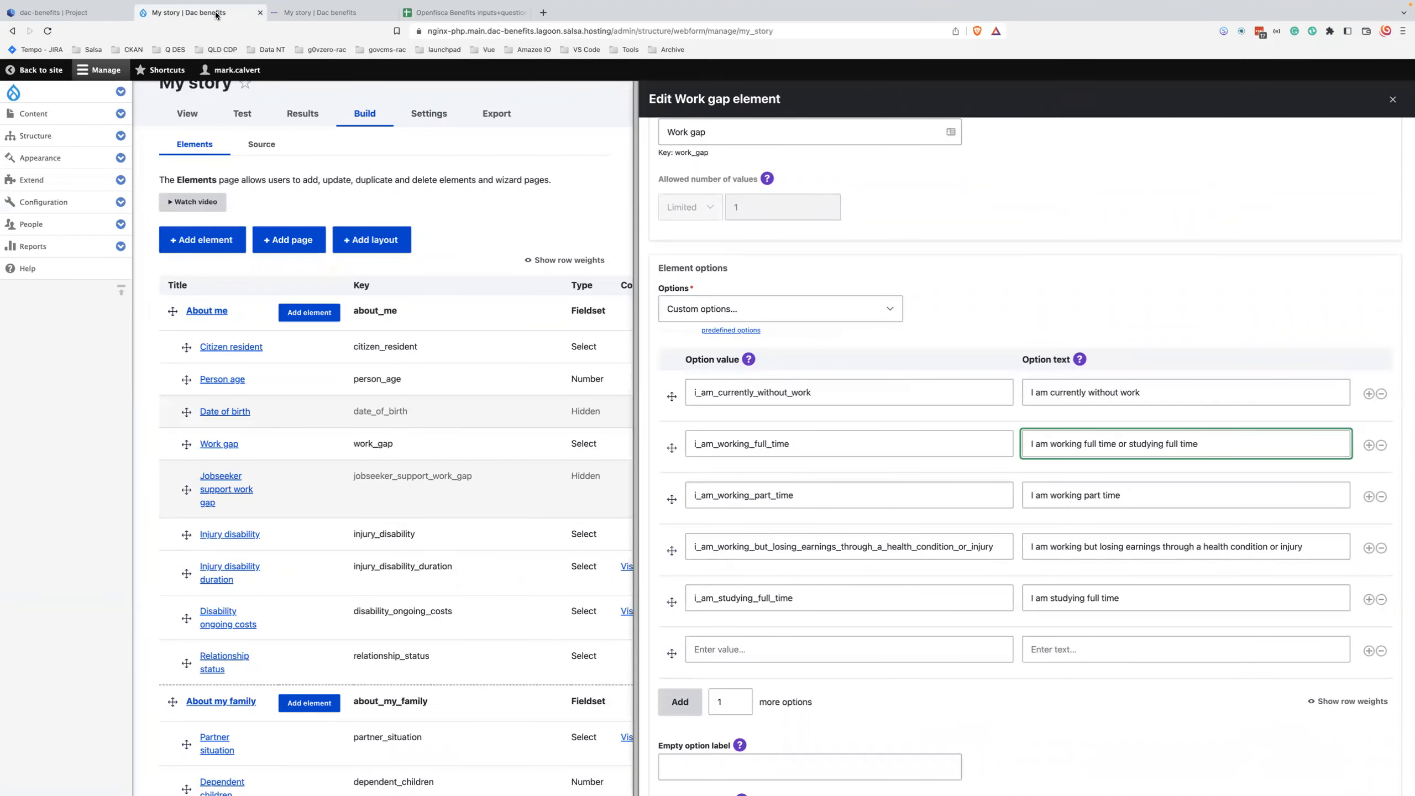
{"action": "left_click", "coordinate": [1066, 546]}
{"action": "left_click", "coordinate": [1085, 598]}
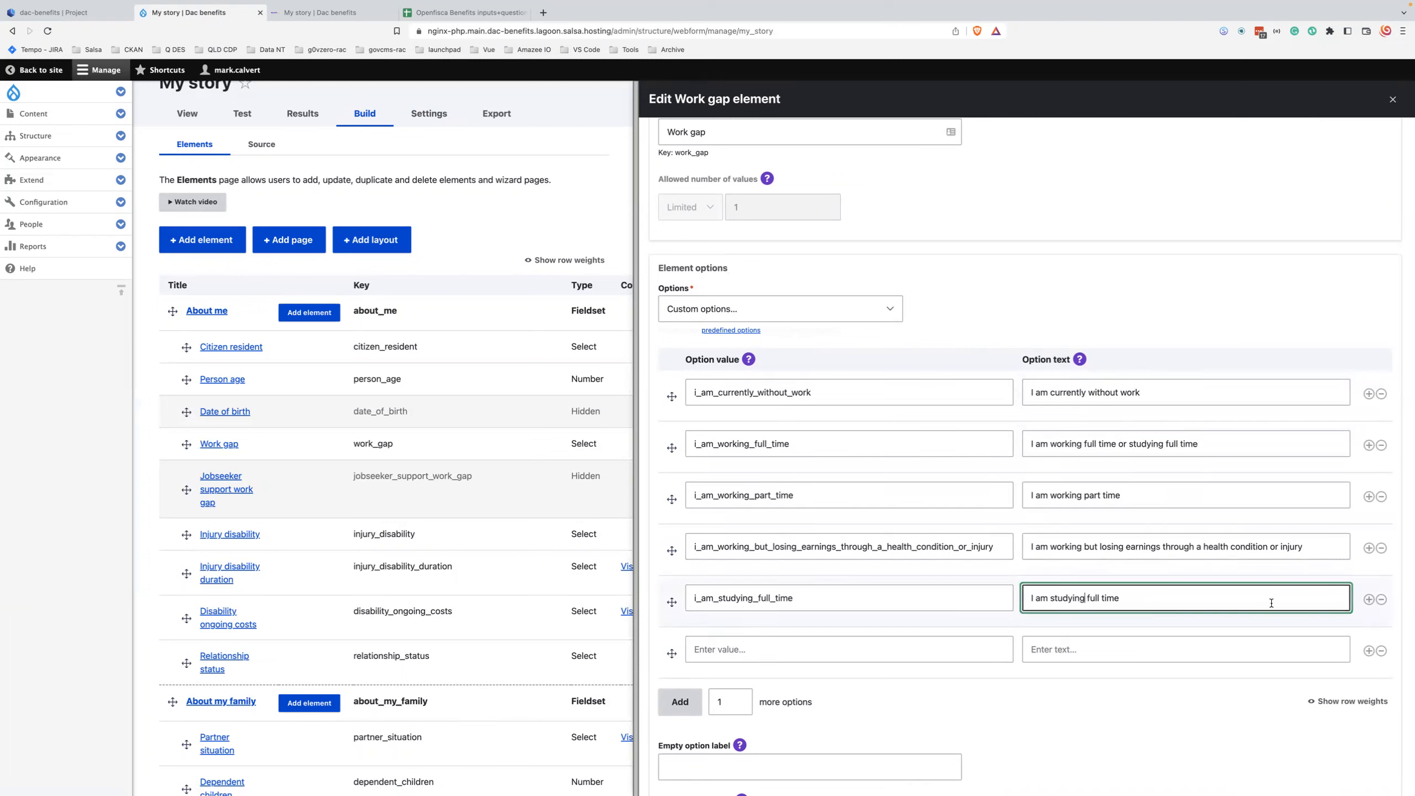
{"action": "left_click", "coordinate": [1381, 600]}
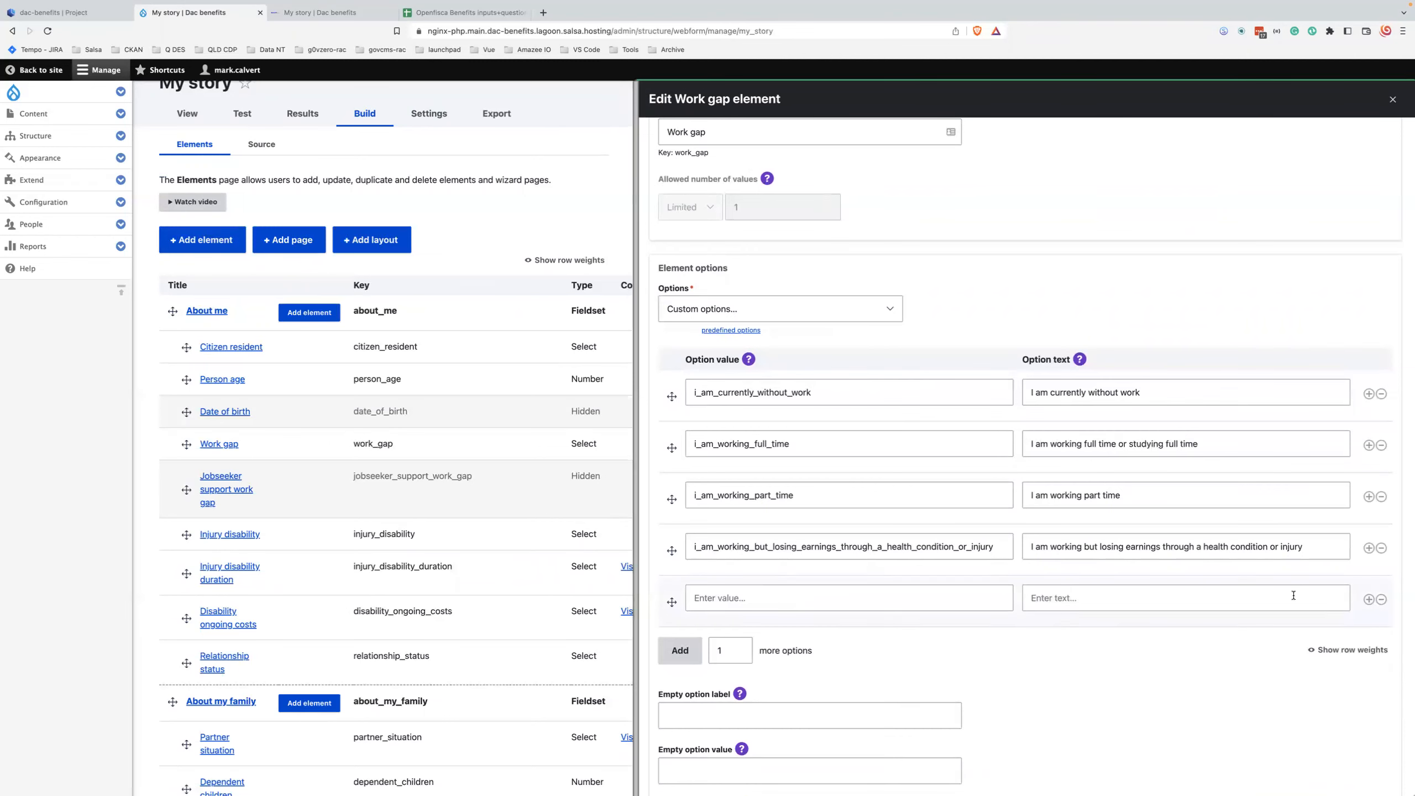
Step: Compare the value and text of the "I am working full time or studying full time" option with the spreadsheet's work status logic
{"action": "left_click", "coordinate": [1106, 432]}
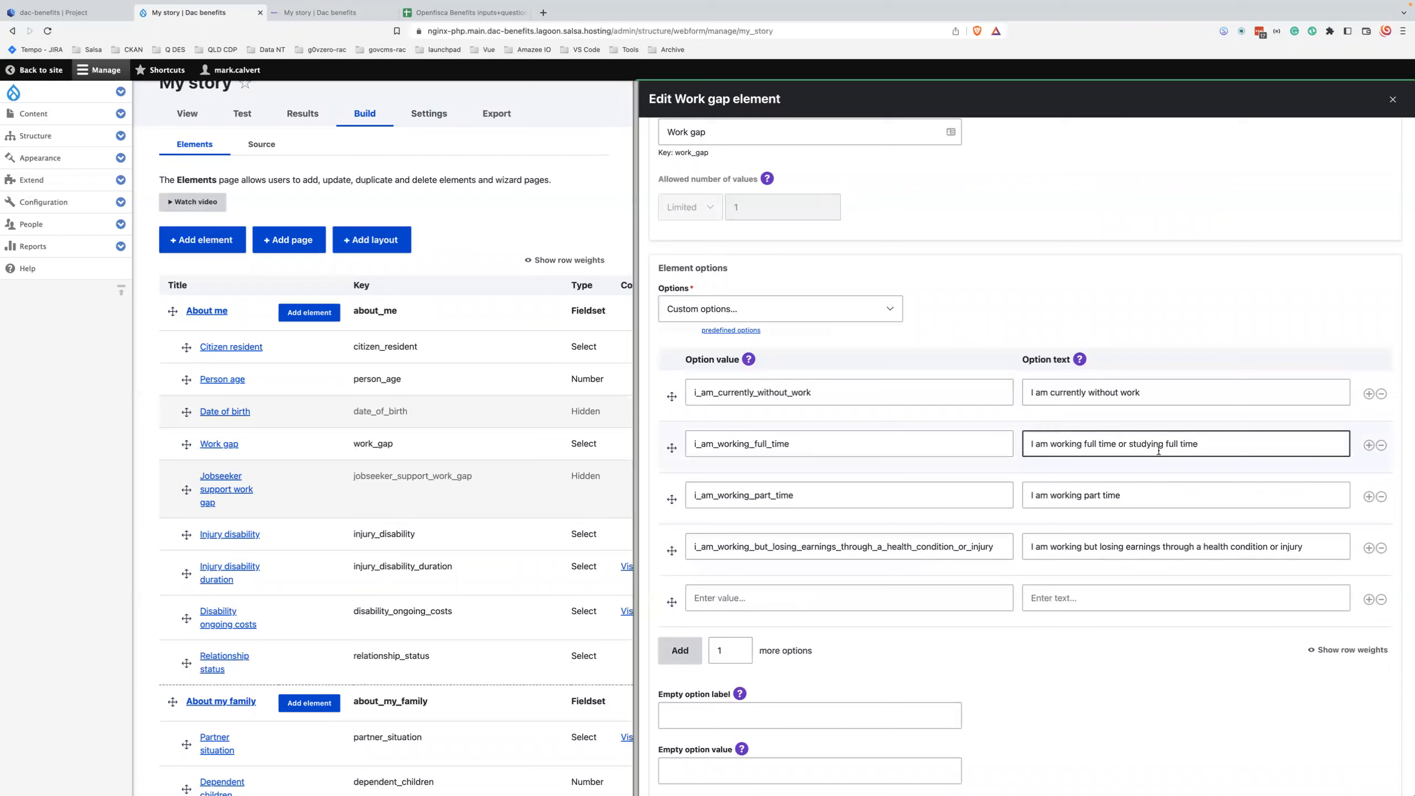
{"action": "left_click", "coordinate": [828, 442]}
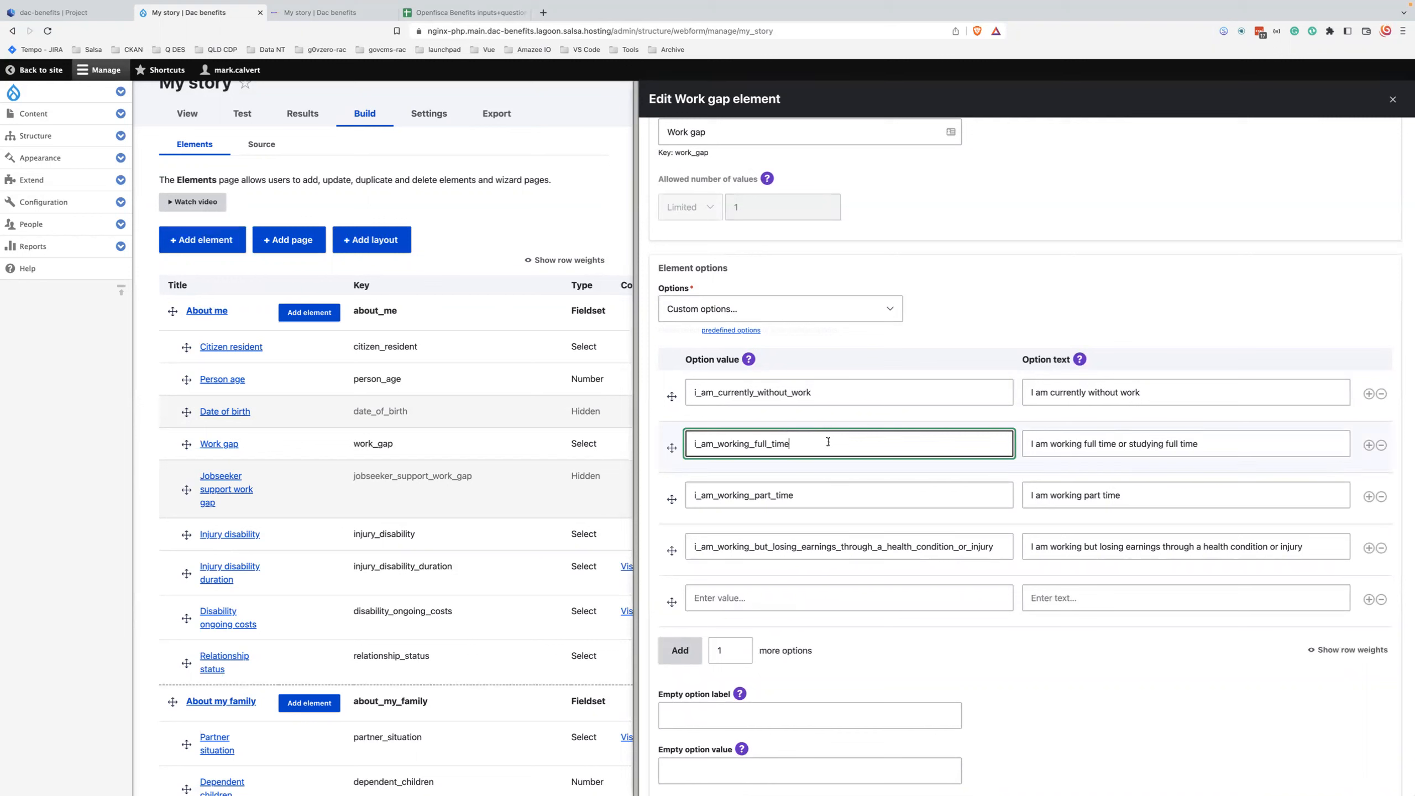
{"action": "left_click", "coordinate": [1128, 444]}
{"action": "left_click", "coordinate": [820, 443]}
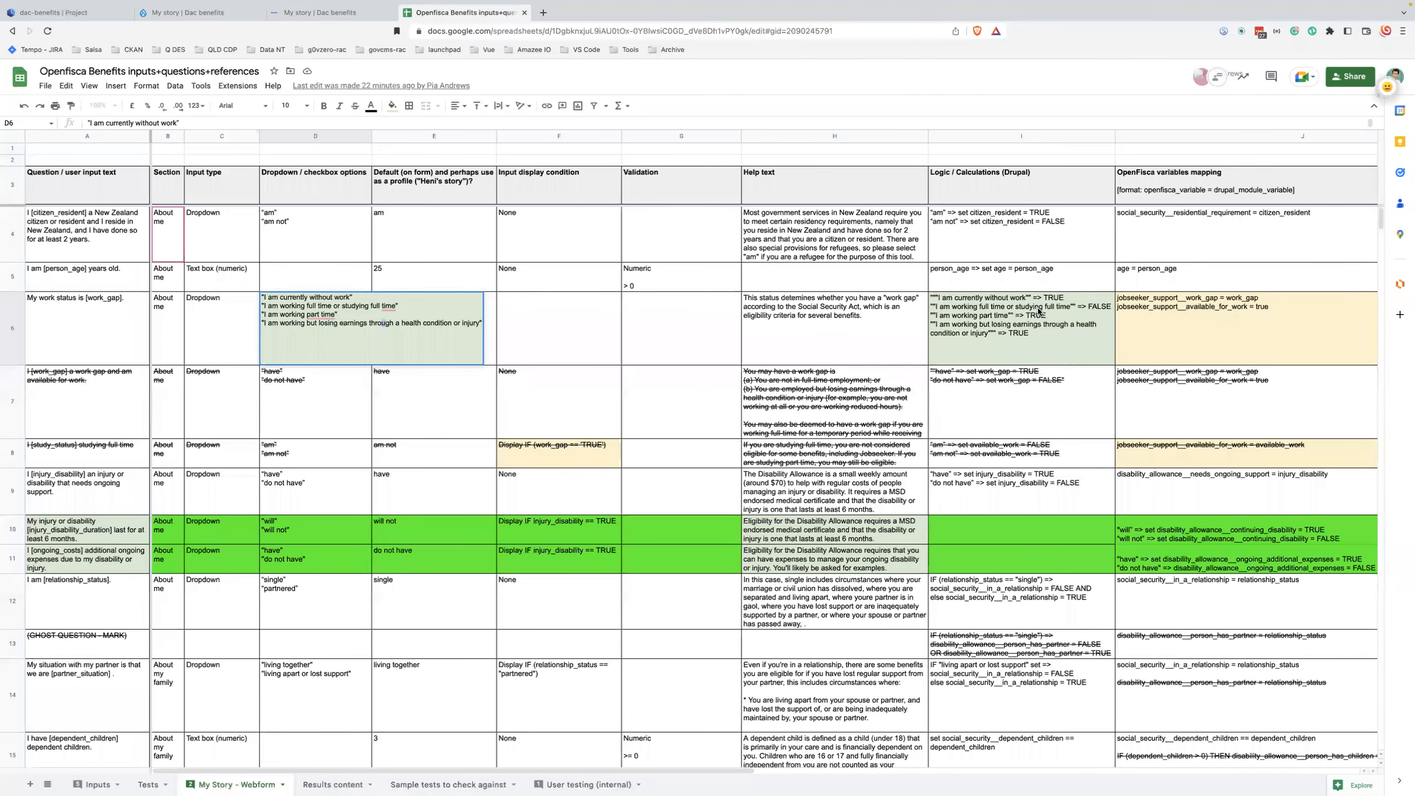
{"action": "left_click", "coordinate": [321, 12]}
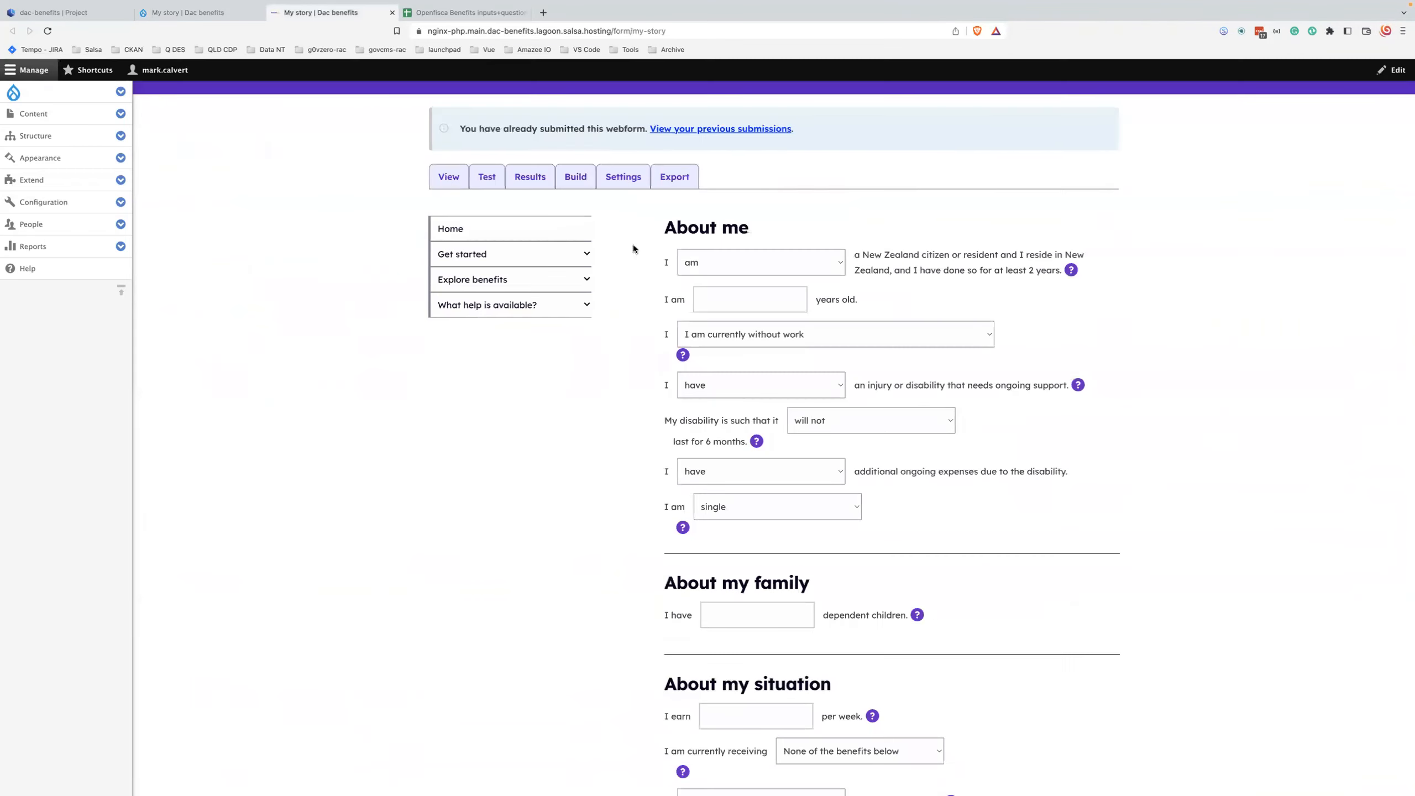
Step: Save the Work gap element in Drupal and reload the My story form to check its work status options
{"action": "left_click", "coordinate": [149, 17]}
{"action": "scroll", "coordinate": [886, 379], "scroll_direction": "down", "scroll_amount": 10}
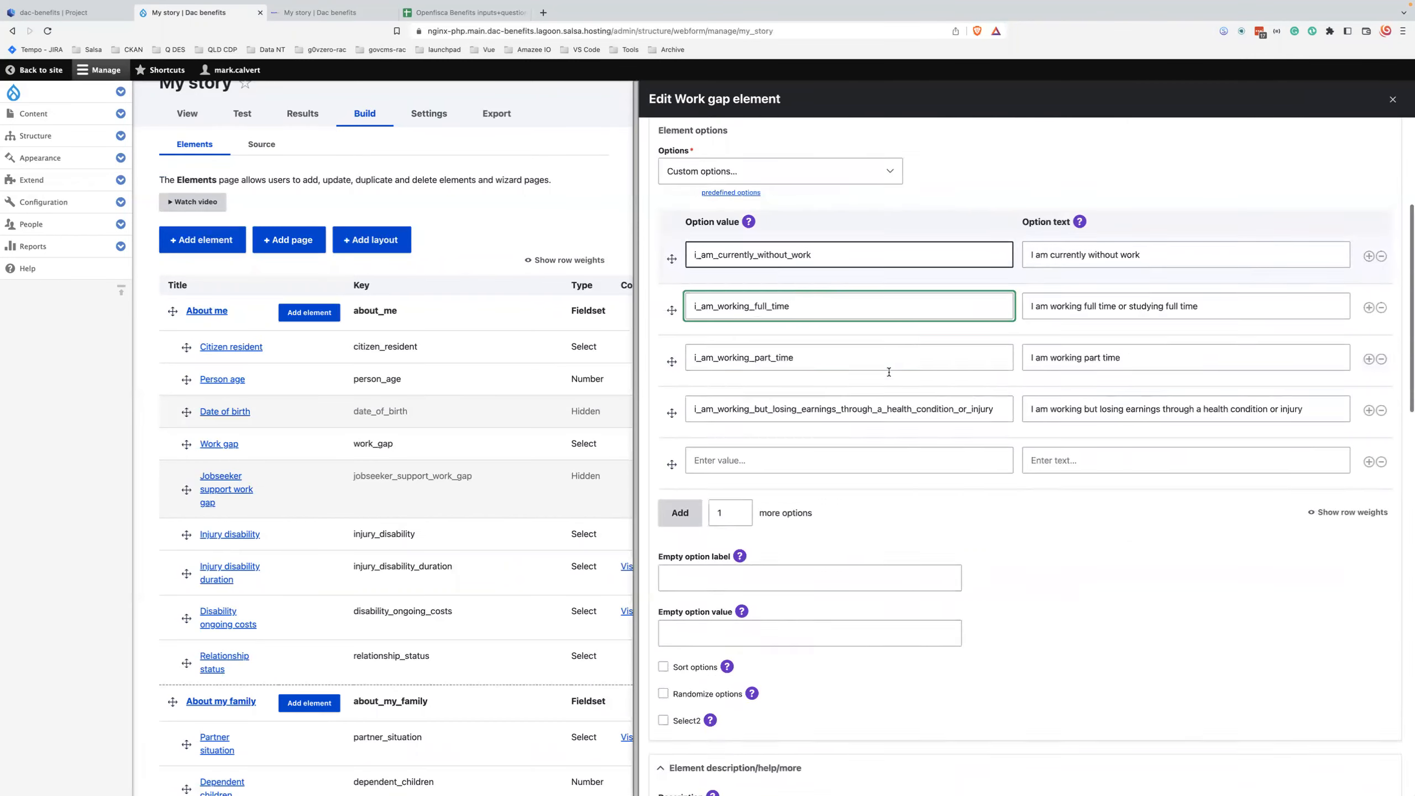
{"action": "scroll", "coordinate": [680, 749], "scroll_direction": "down", "scroll_amount": 5}
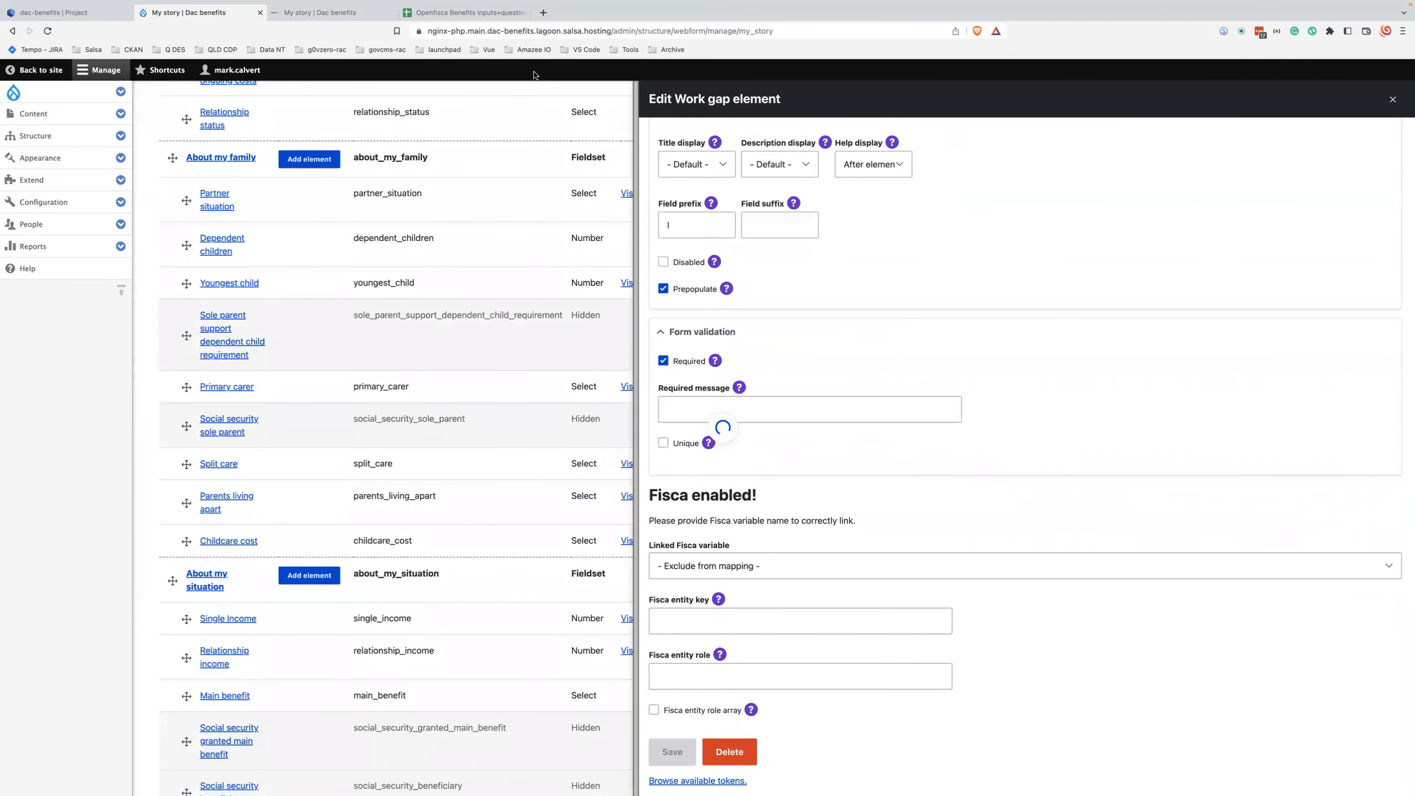
{"action": "left_click", "coordinate": [371, 14]}
{"action": "key", "text": "super+r"}
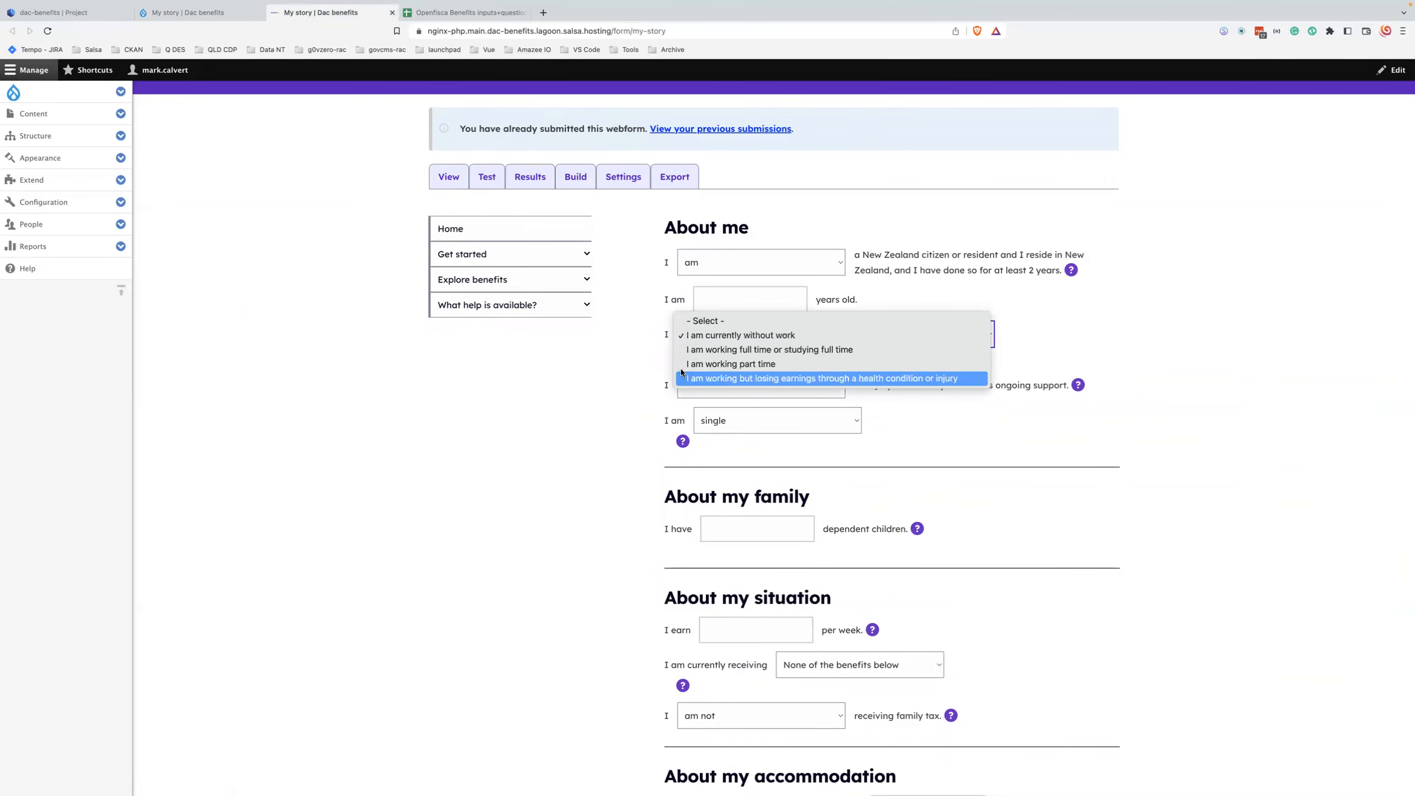
{"action": "left_click", "coordinate": [469, 443]}
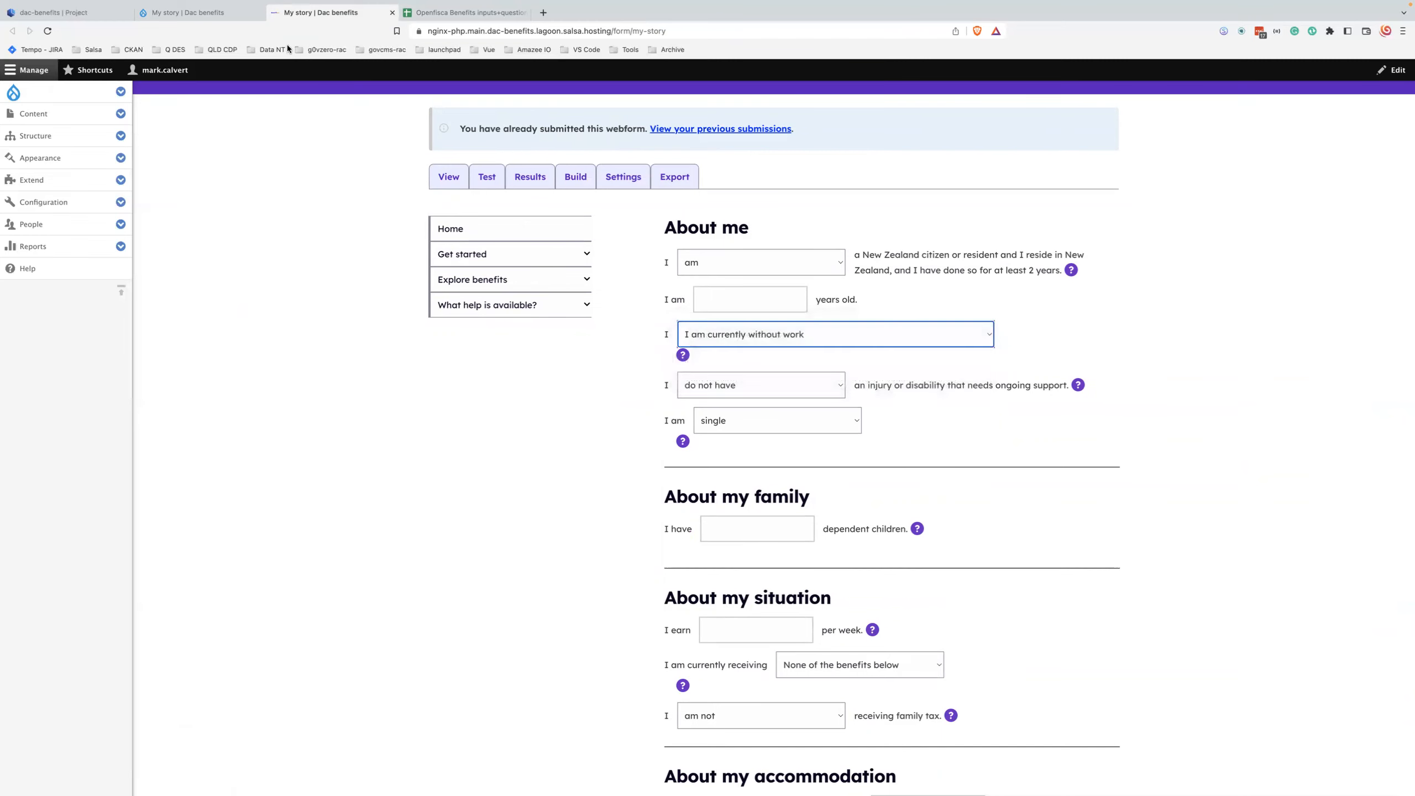
Step: Return to the My story webform's administration and open its CSS/JS settings
{"action": "left_click", "coordinate": [215, 17]}
{"action": "scroll", "coordinate": [261, 99], "scroll_direction": "up", "scroll_amount": 10}
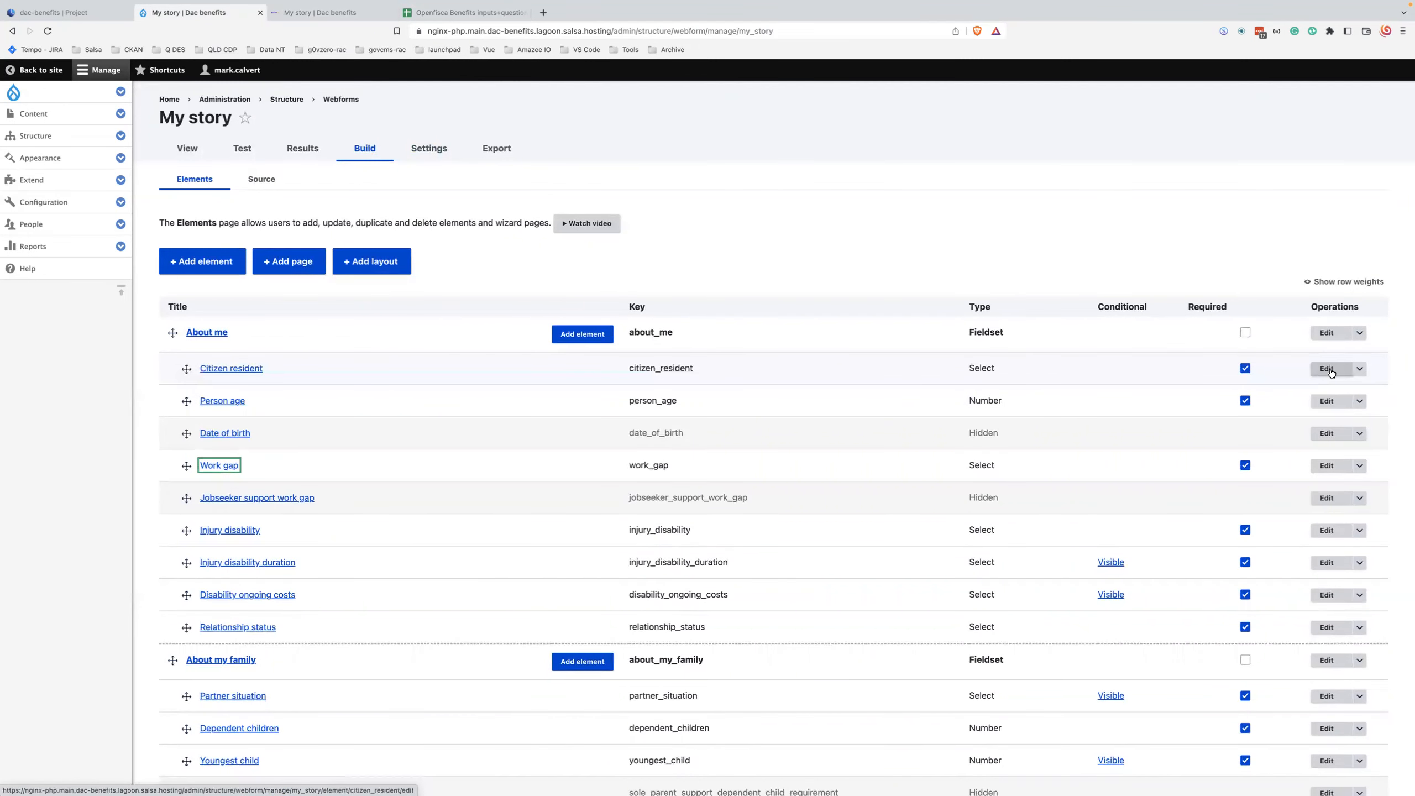
{"action": "left_click", "coordinate": [434, 154]}
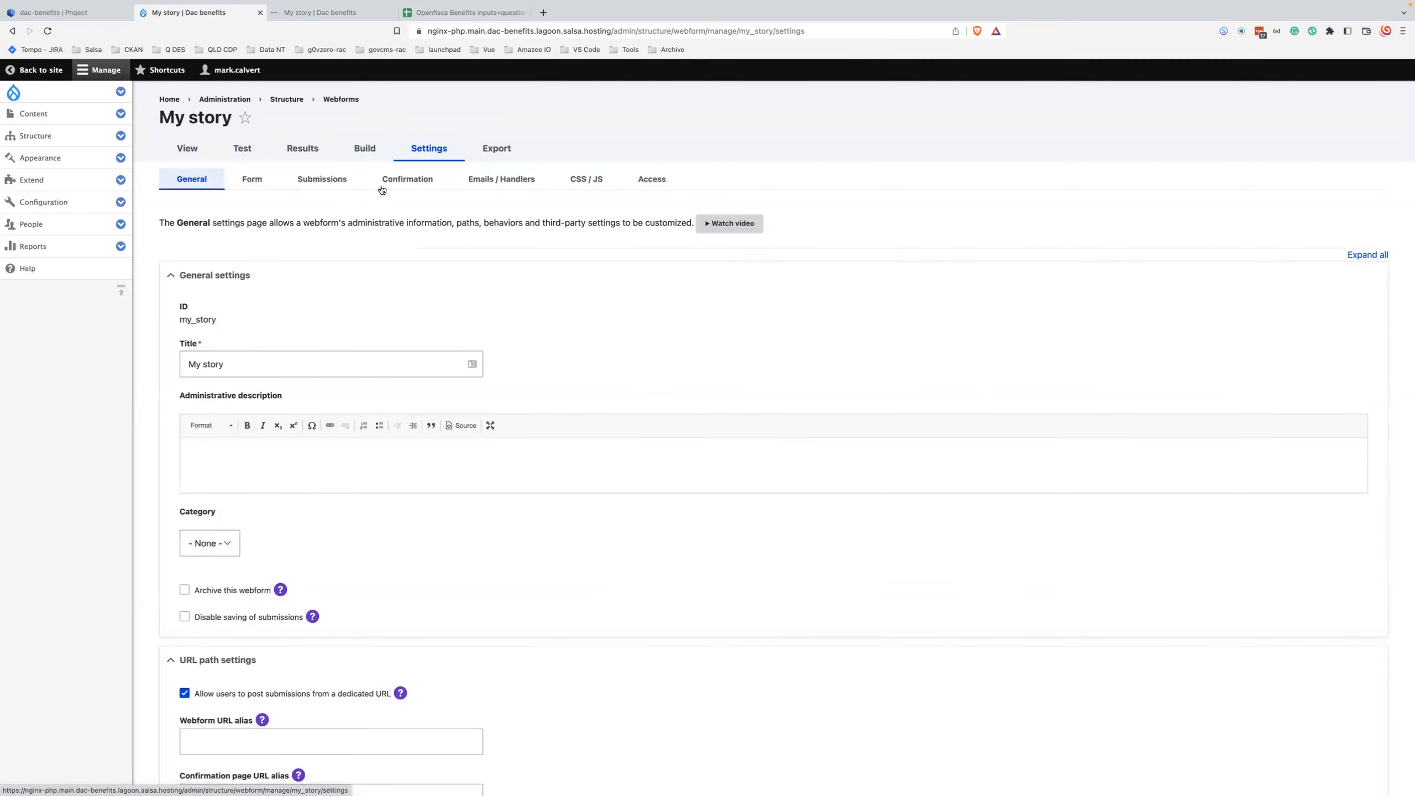
{"action": "left_click", "coordinate": [585, 187]}
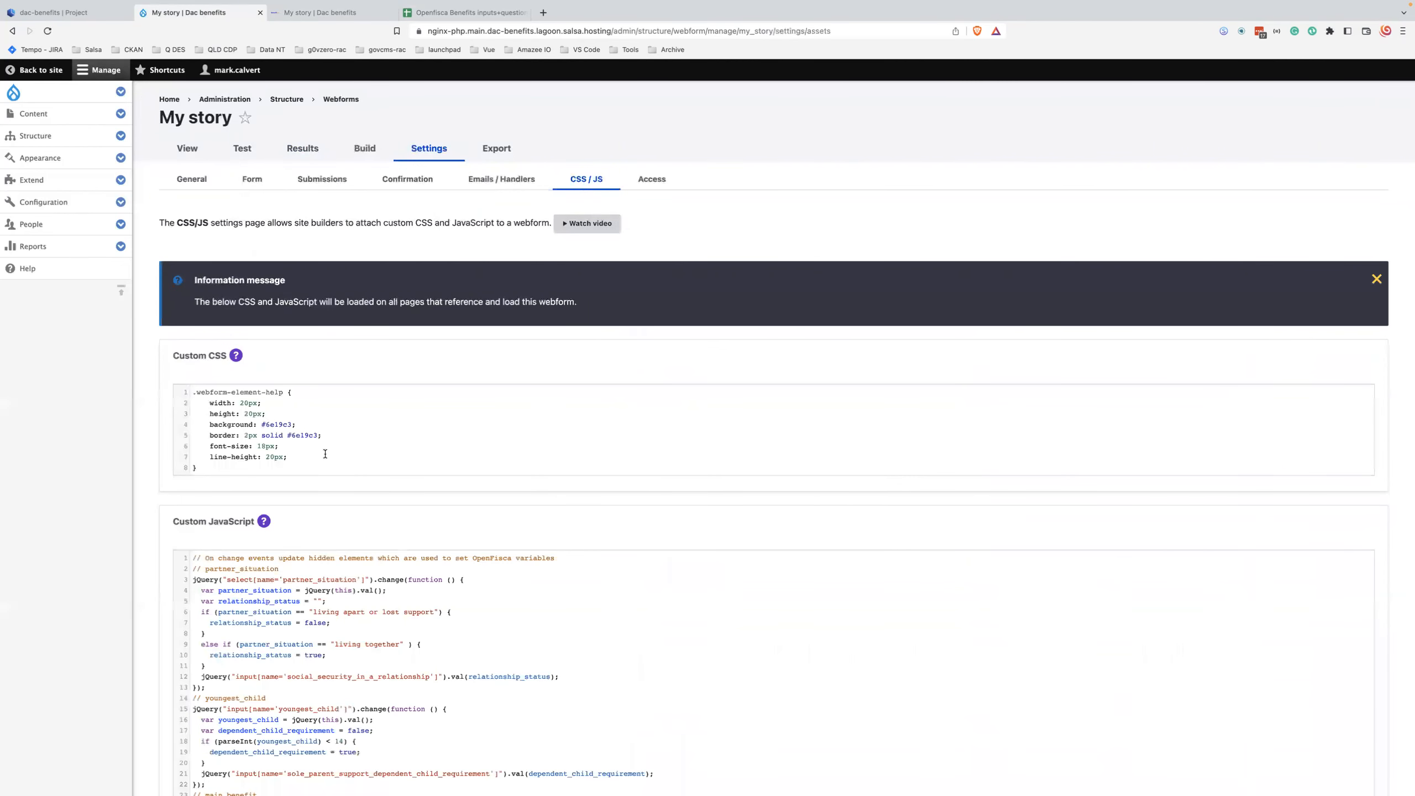
Step: Examine the custom JavaScript that sets hidden OpenFisca elements when the partner, child, benefit, age, carer and postcode fields change
{"action": "scroll", "coordinate": [325, 454], "scroll_direction": "down", "scroll_amount": 2}
{"action": "scroll", "coordinate": [325, 453], "scroll_direction": "down", "scroll_amount": 2}
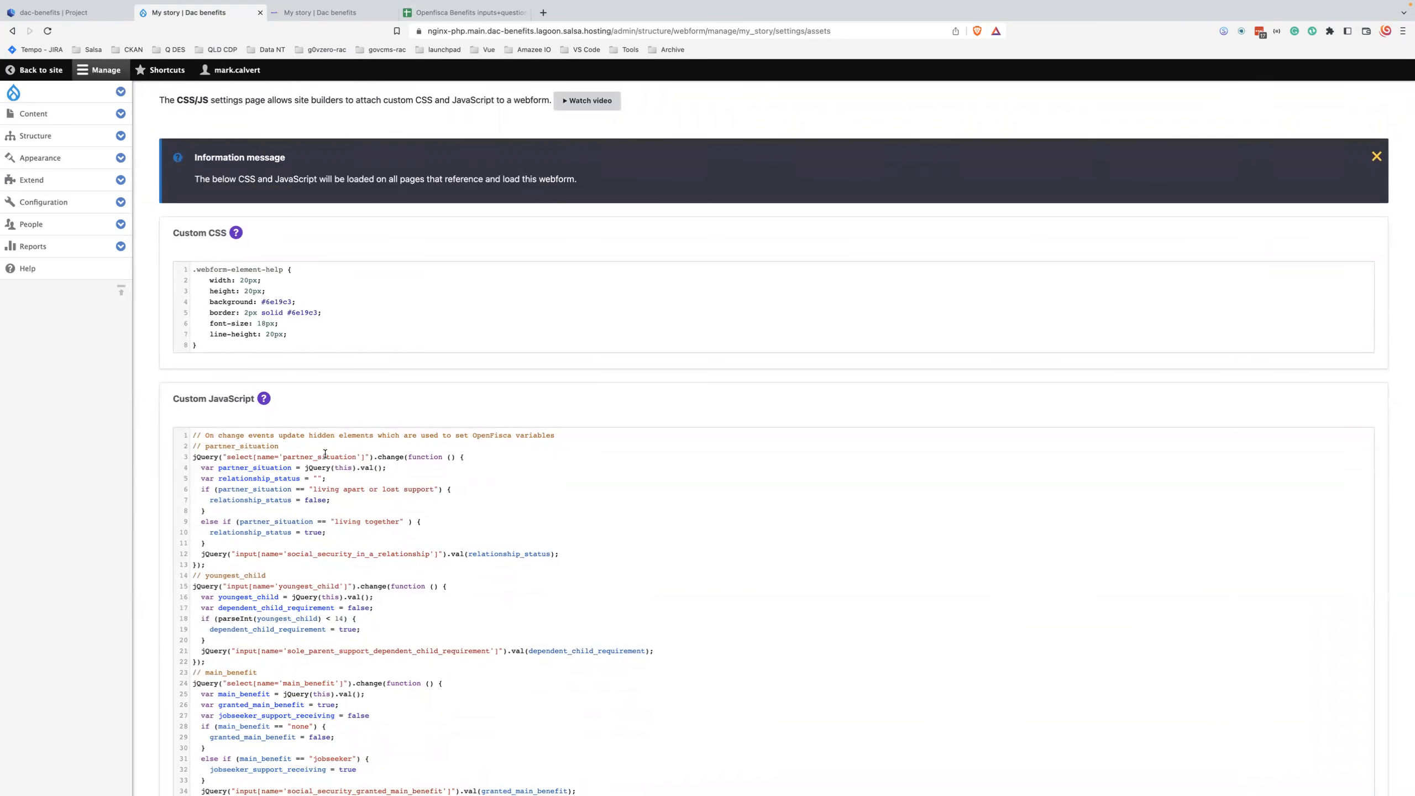
{"action": "scroll", "coordinate": [325, 454], "scroll_direction": "down", "scroll_amount": 3}
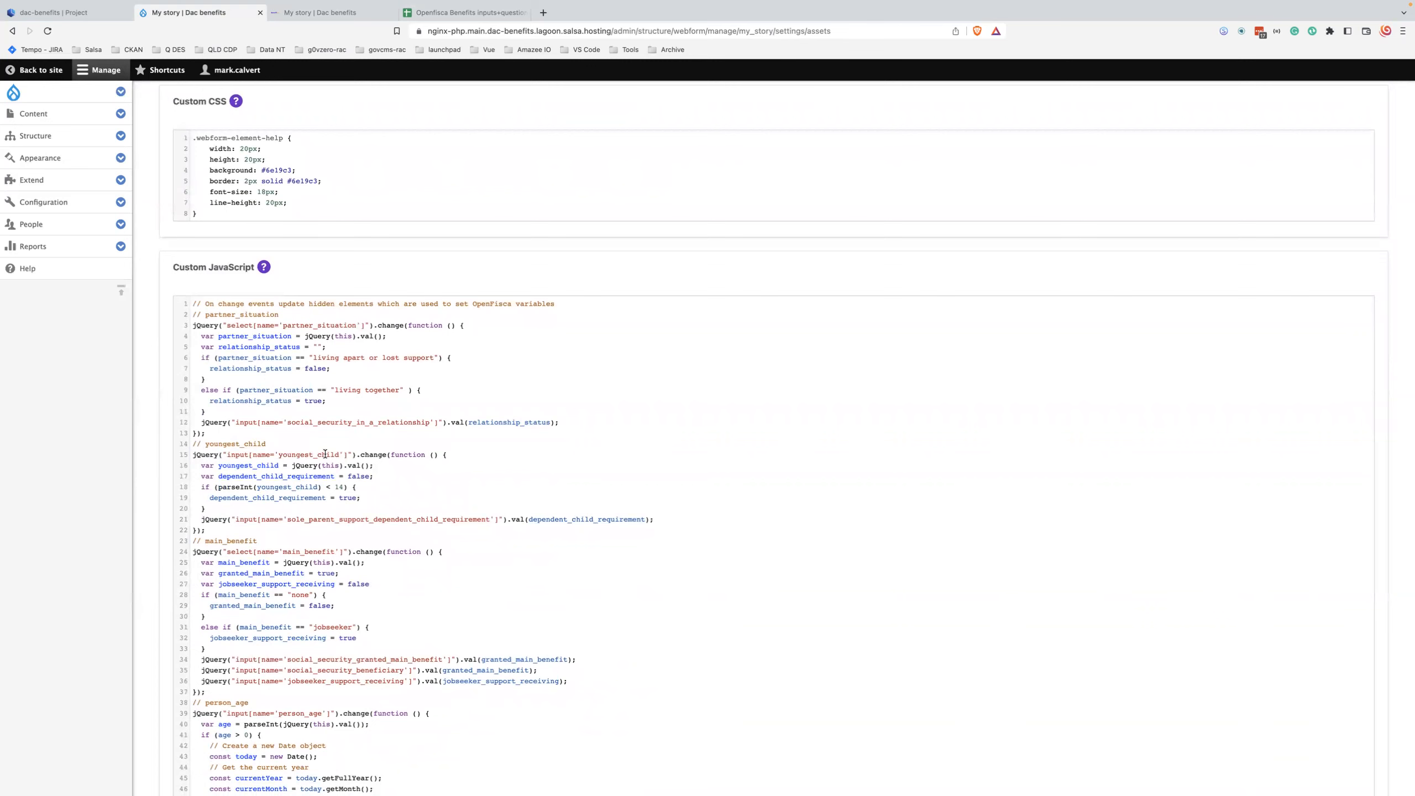
{"action": "scroll", "coordinate": [325, 454], "scroll_direction": "down", "scroll_amount": 2}
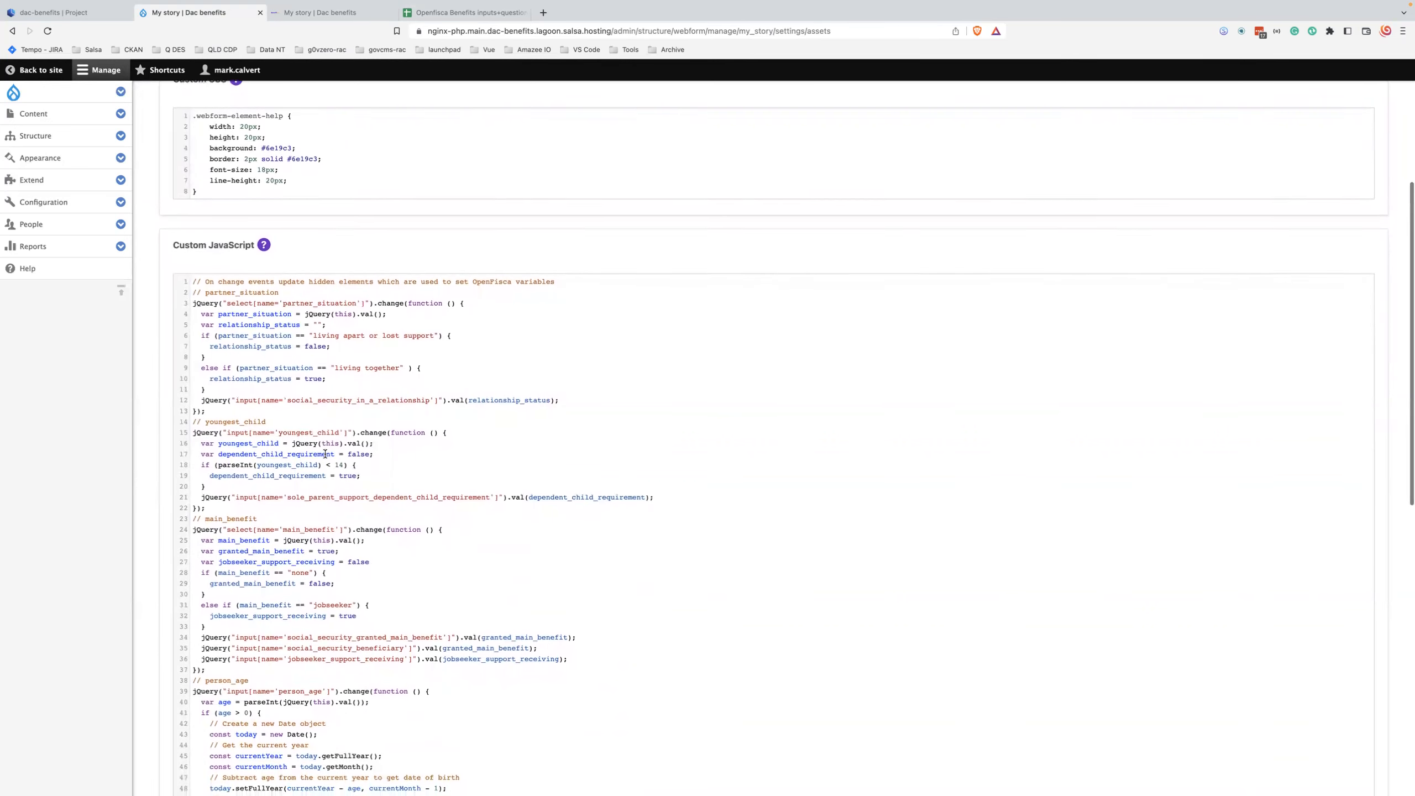
{"action": "scroll", "coordinate": [325, 454], "scroll_direction": "down", "scroll_amount": 1}
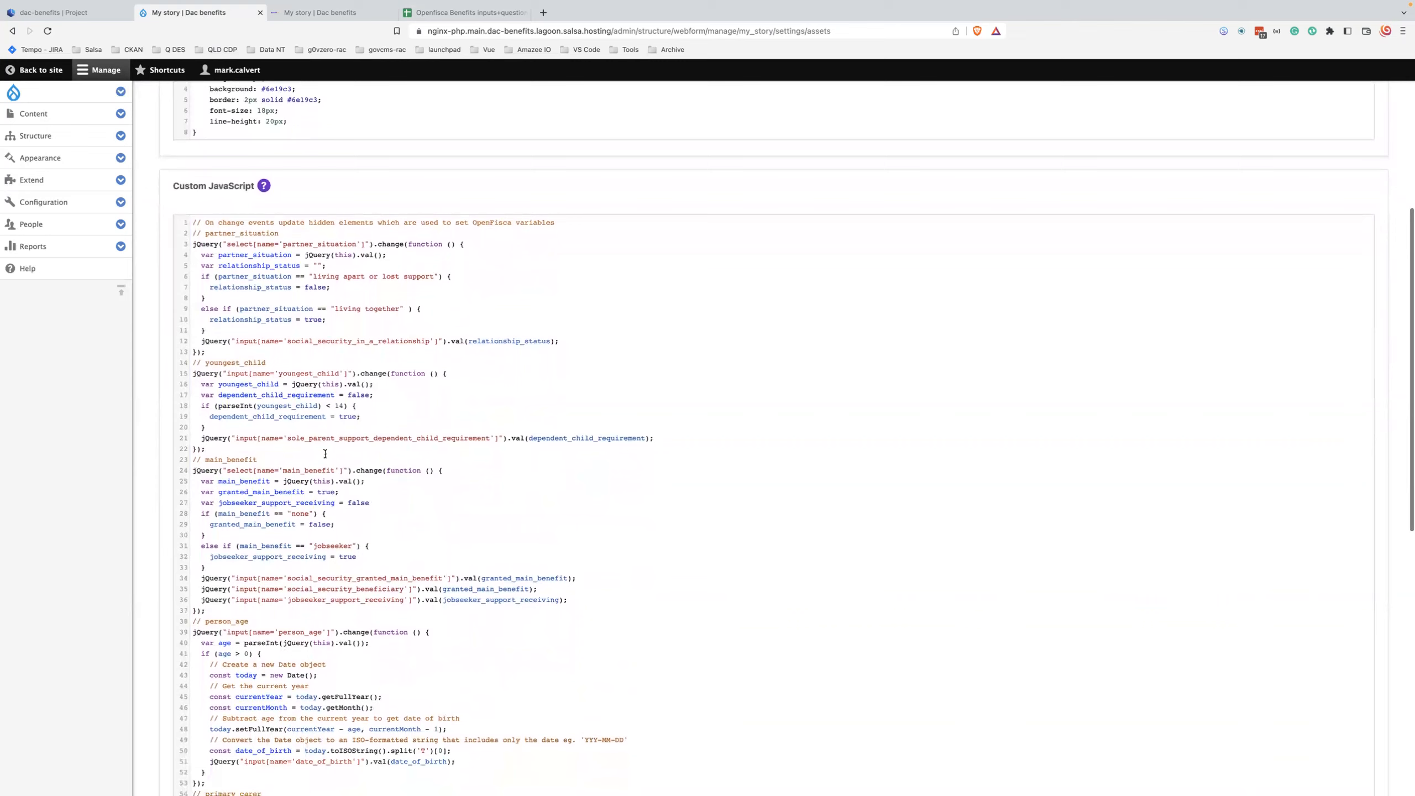
{"action": "scroll", "coordinate": [325, 454], "scroll_direction": "down", "scroll_amount": 7}
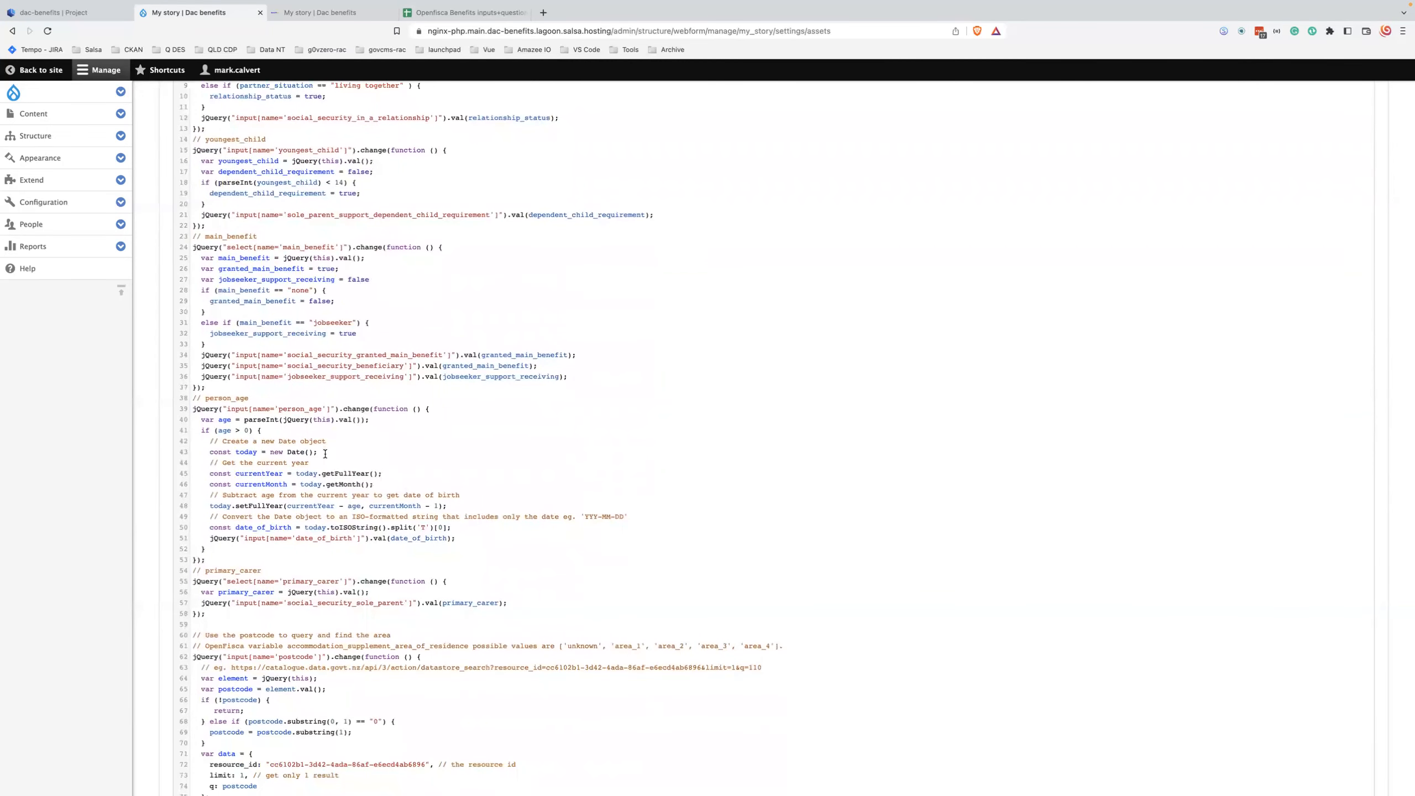
{"action": "scroll", "coordinate": [325, 454], "scroll_direction": "up", "scroll_amount": 3}
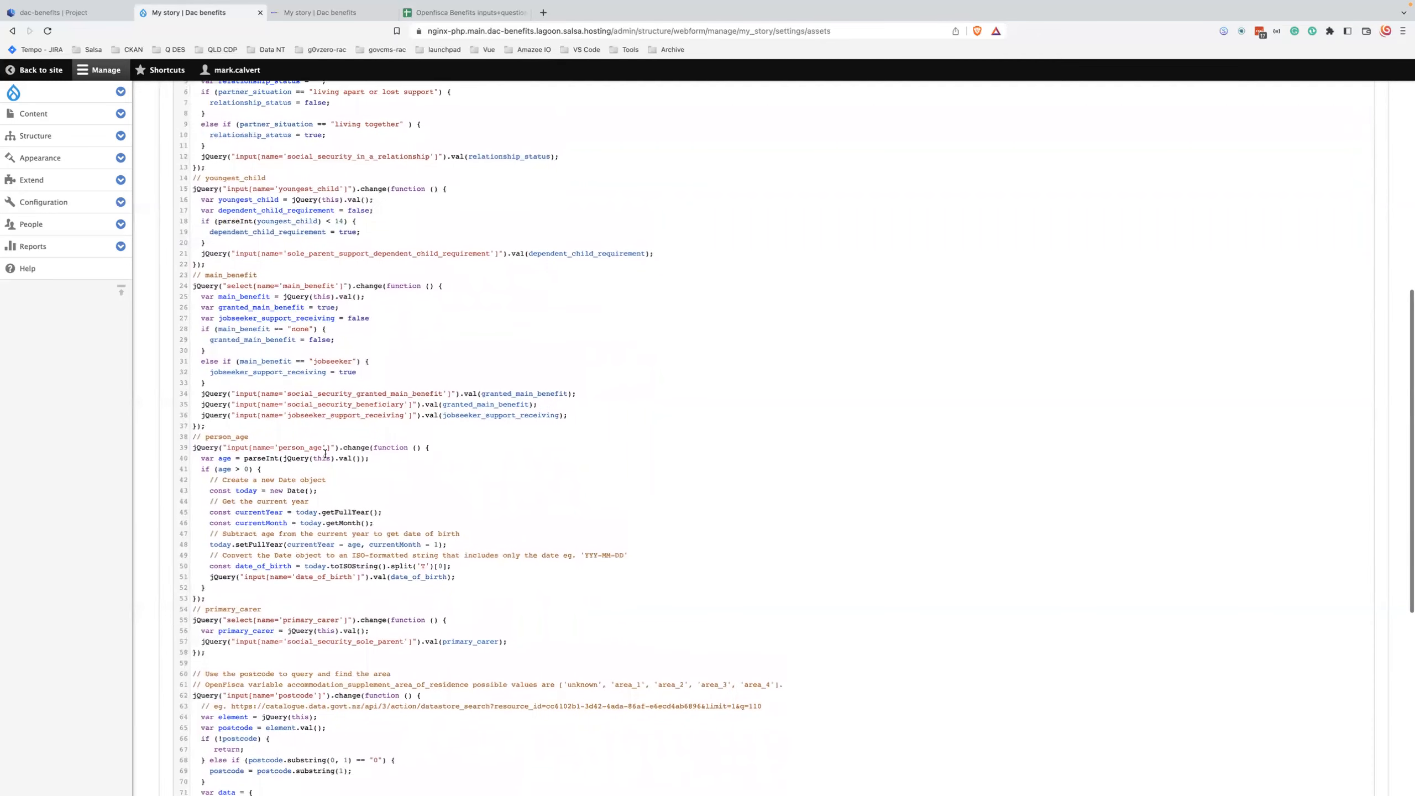
{"action": "scroll", "coordinate": [325, 454], "scroll_direction": "up", "scroll_amount": 2}
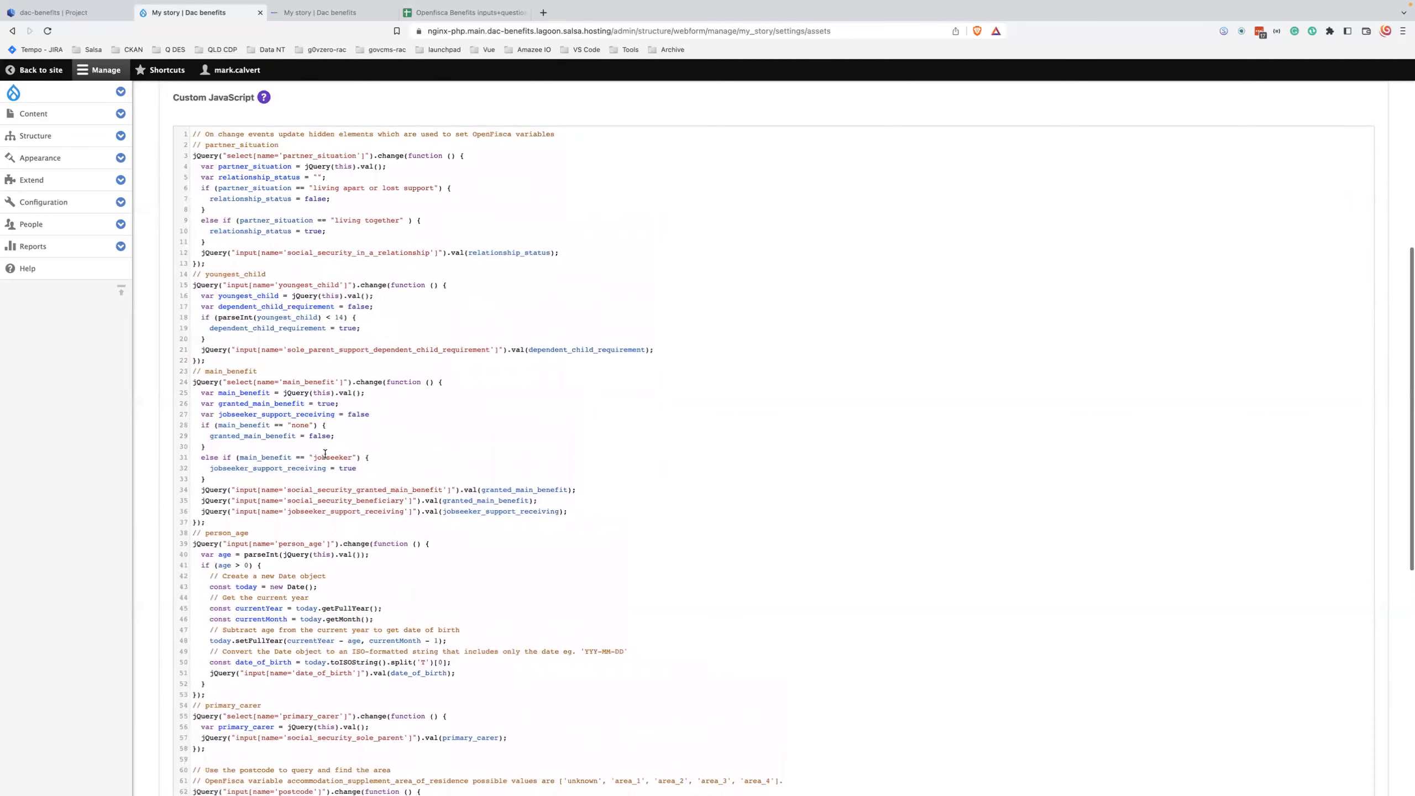
{"action": "scroll", "coordinate": [325, 454], "scroll_direction": "down", "scroll_amount": 15}
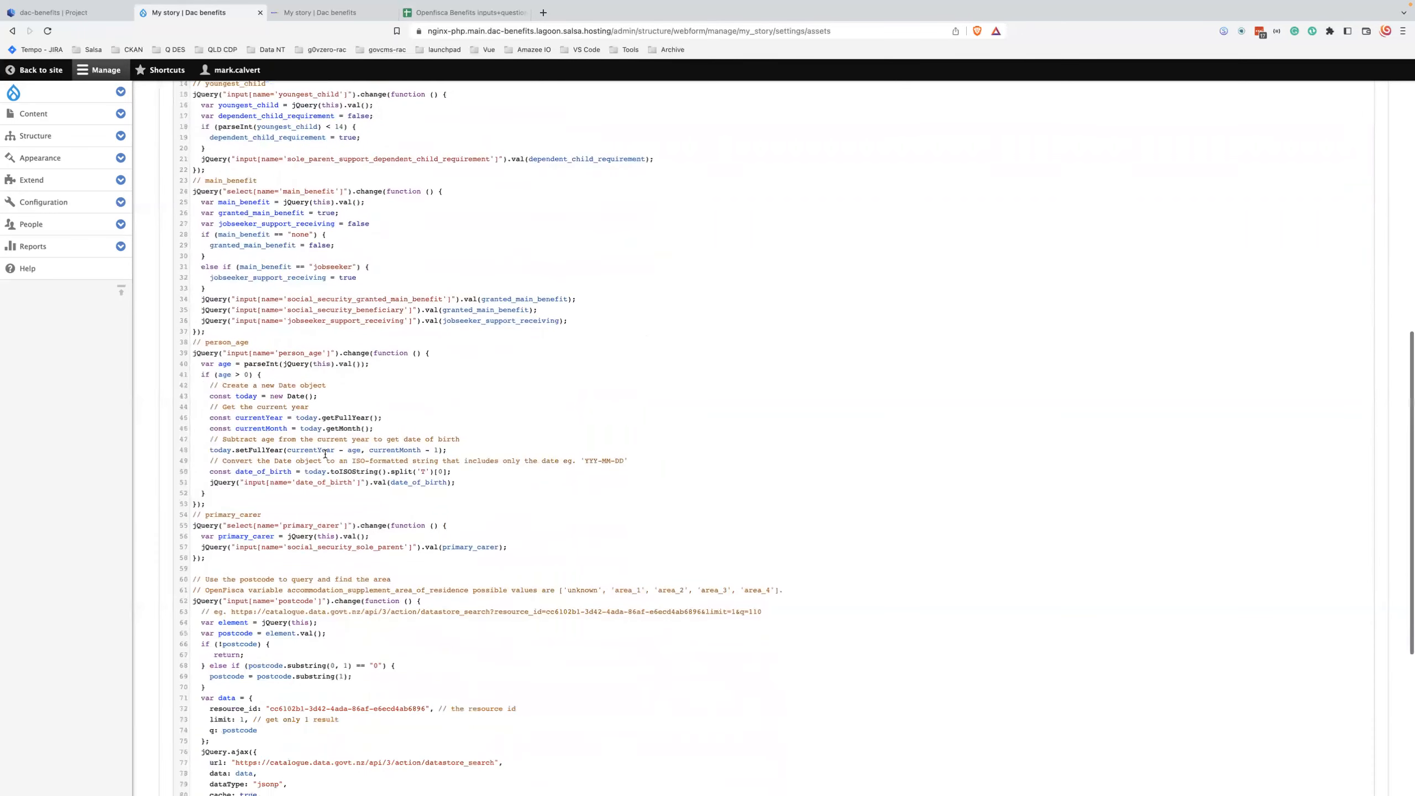
{"action": "scroll", "coordinate": [325, 454], "scroll_direction": "up", "scroll_amount": 17}
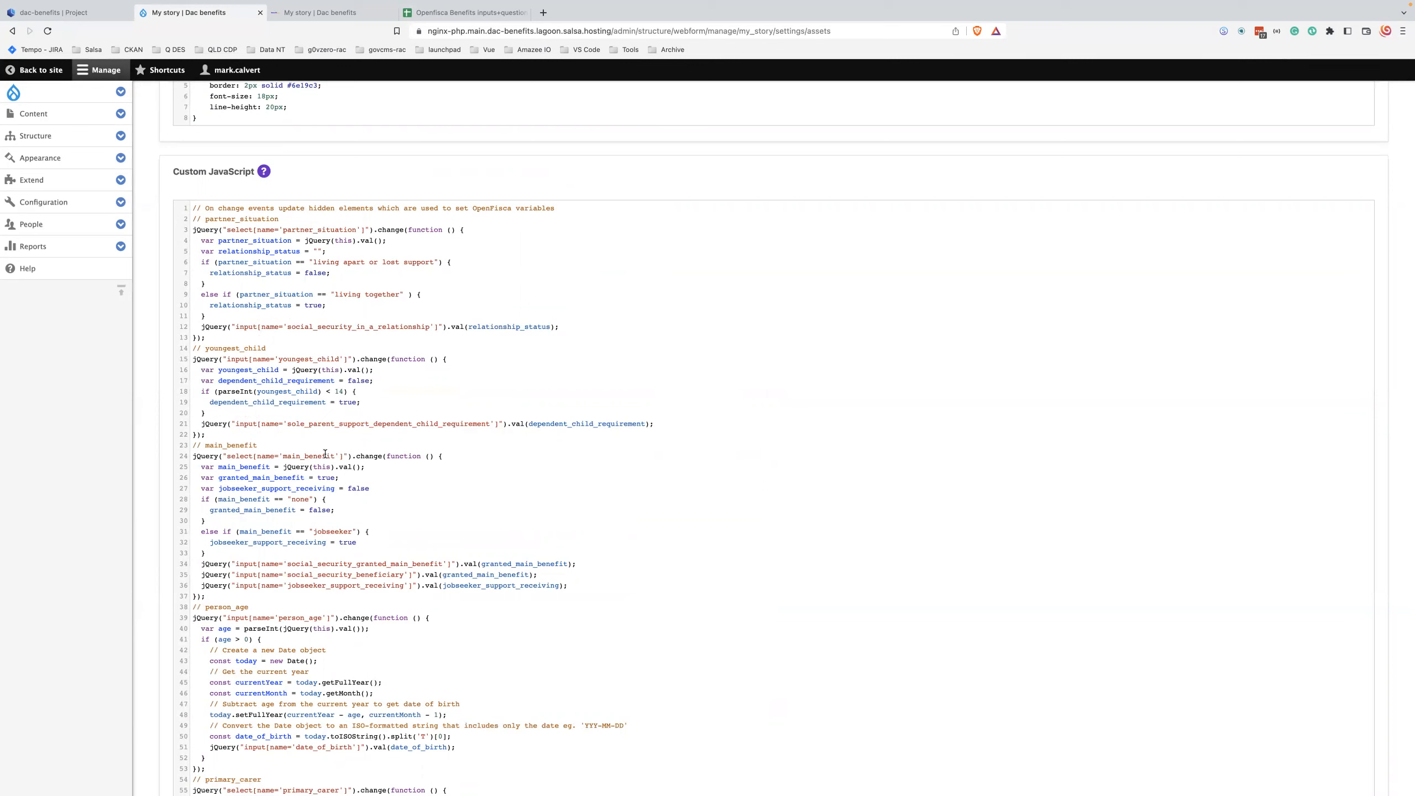
Step: Search the CSS/JS settings page for "work_gap" and look through the custom JavaScript for it
{"action": "key", "text": "super+f"}
{"action": "type", "text": "wi"}
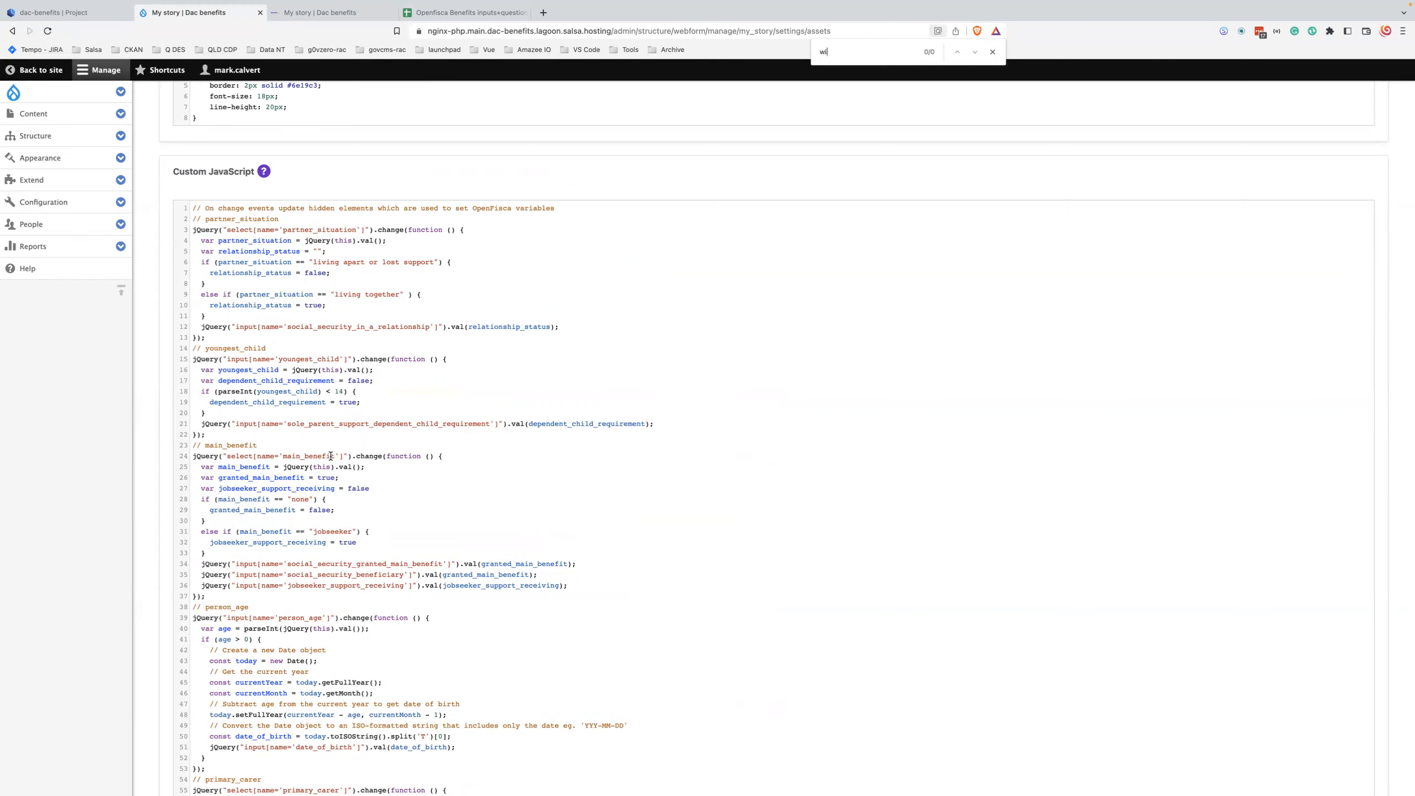
{"action": "type", "text": "ork_gap"}
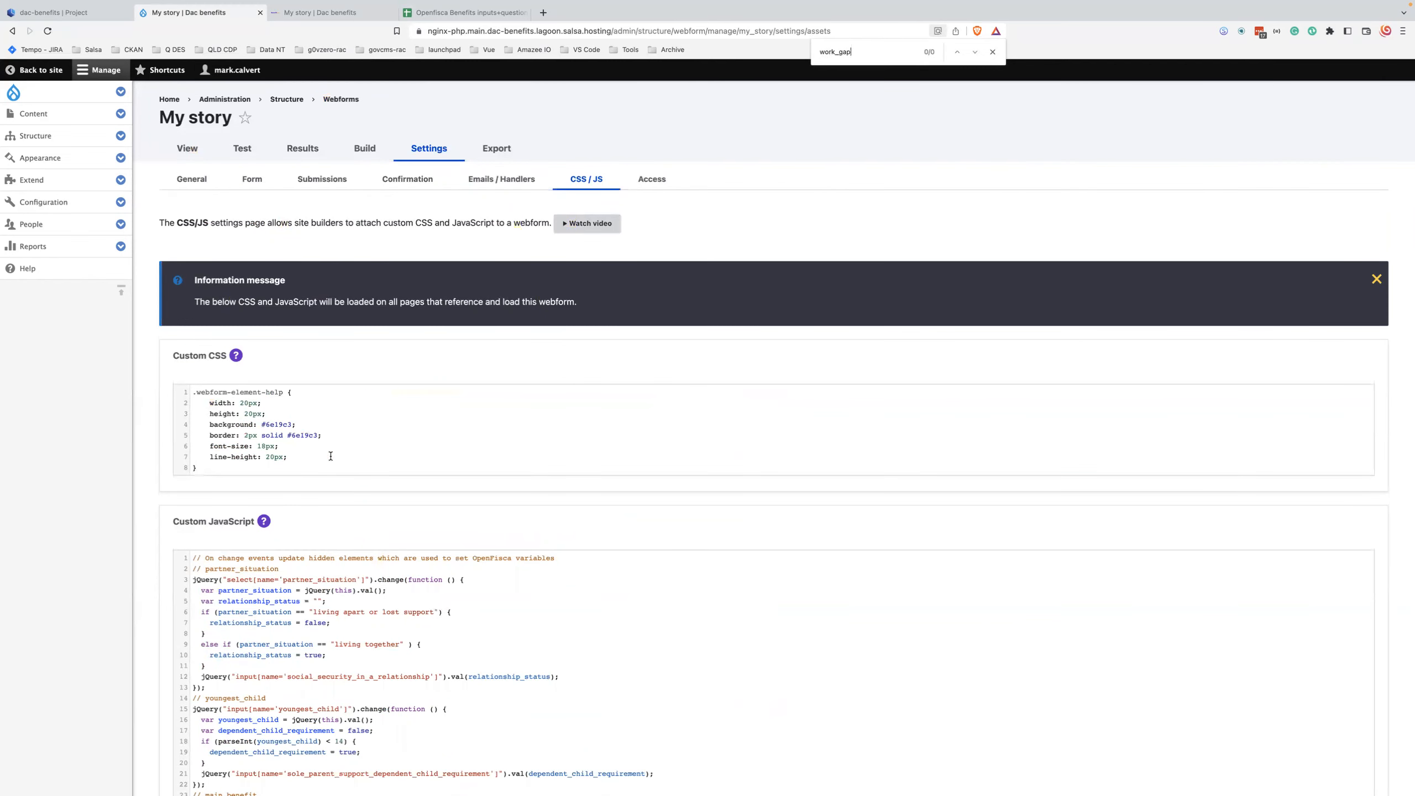
{"action": "key", "text": "super+a"}
{"action": "scroll", "coordinate": [330, 456], "scroll_direction": "down", "scroll_amount": 17}
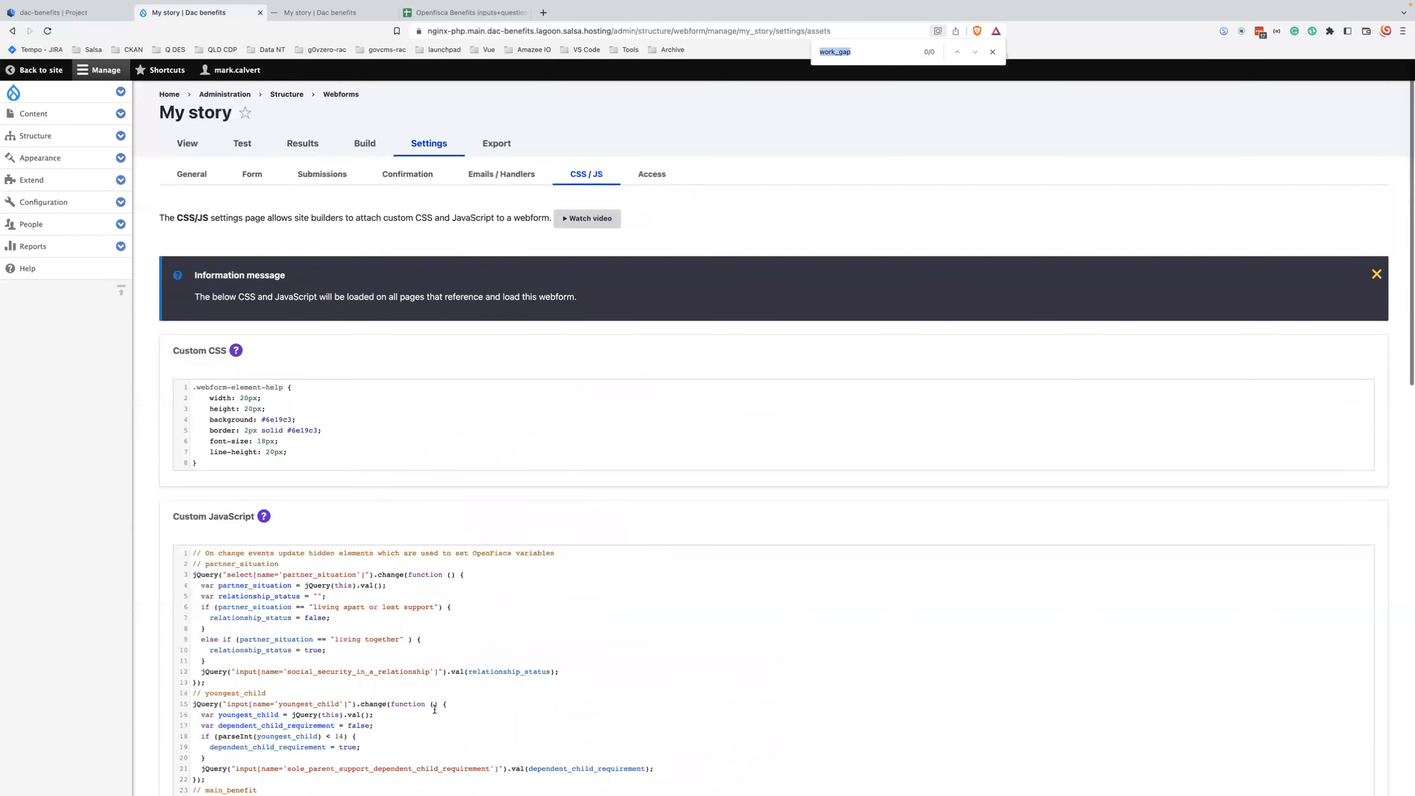
{"action": "scroll", "coordinate": [435, 709], "scroll_direction": "up", "scroll_amount": 17}
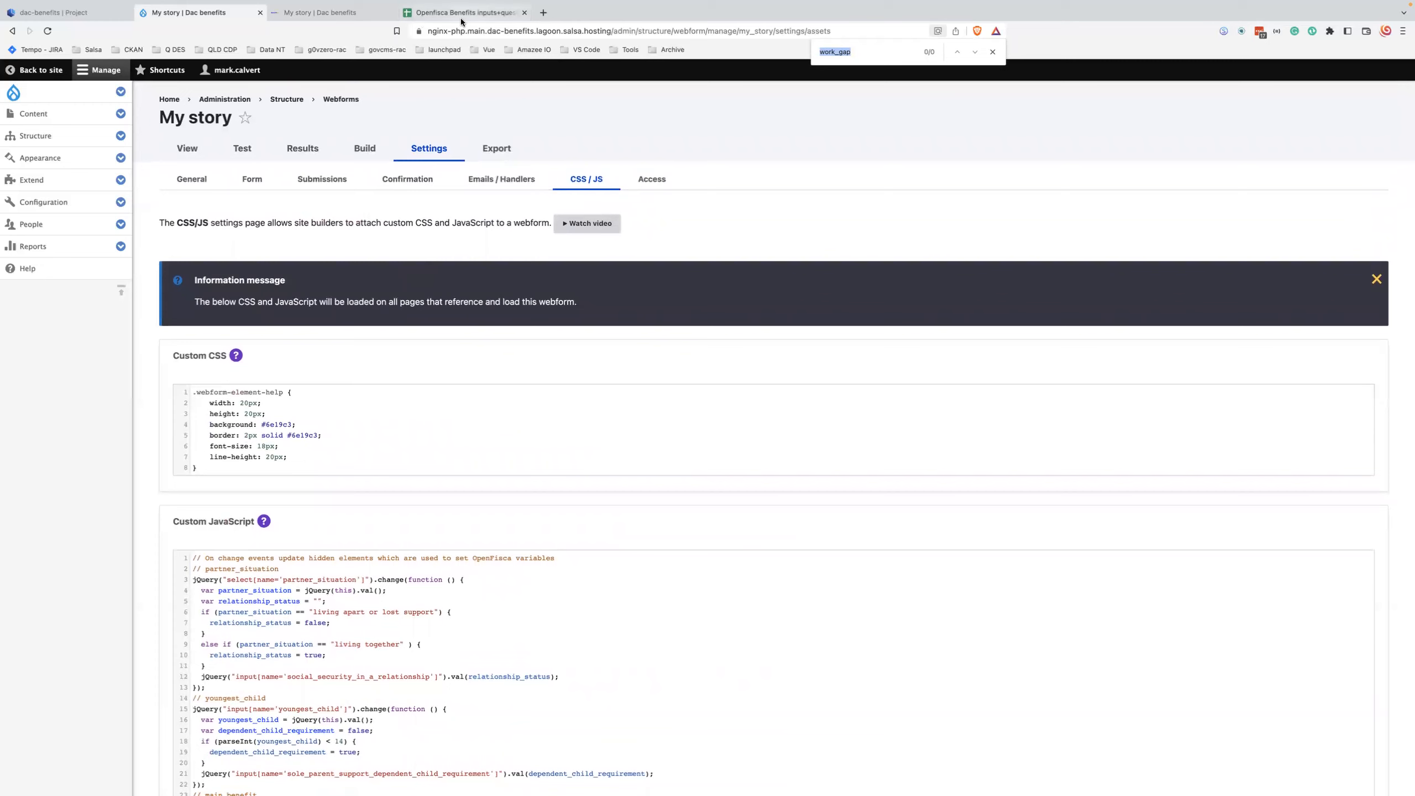
{"action": "key", "text": "Escape"}
Step: Review the work status row in the spreadsheet and look through Drupal's custom JavaScript again for work_gap handling
{"action": "left_click", "coordinate": [475, 15]}
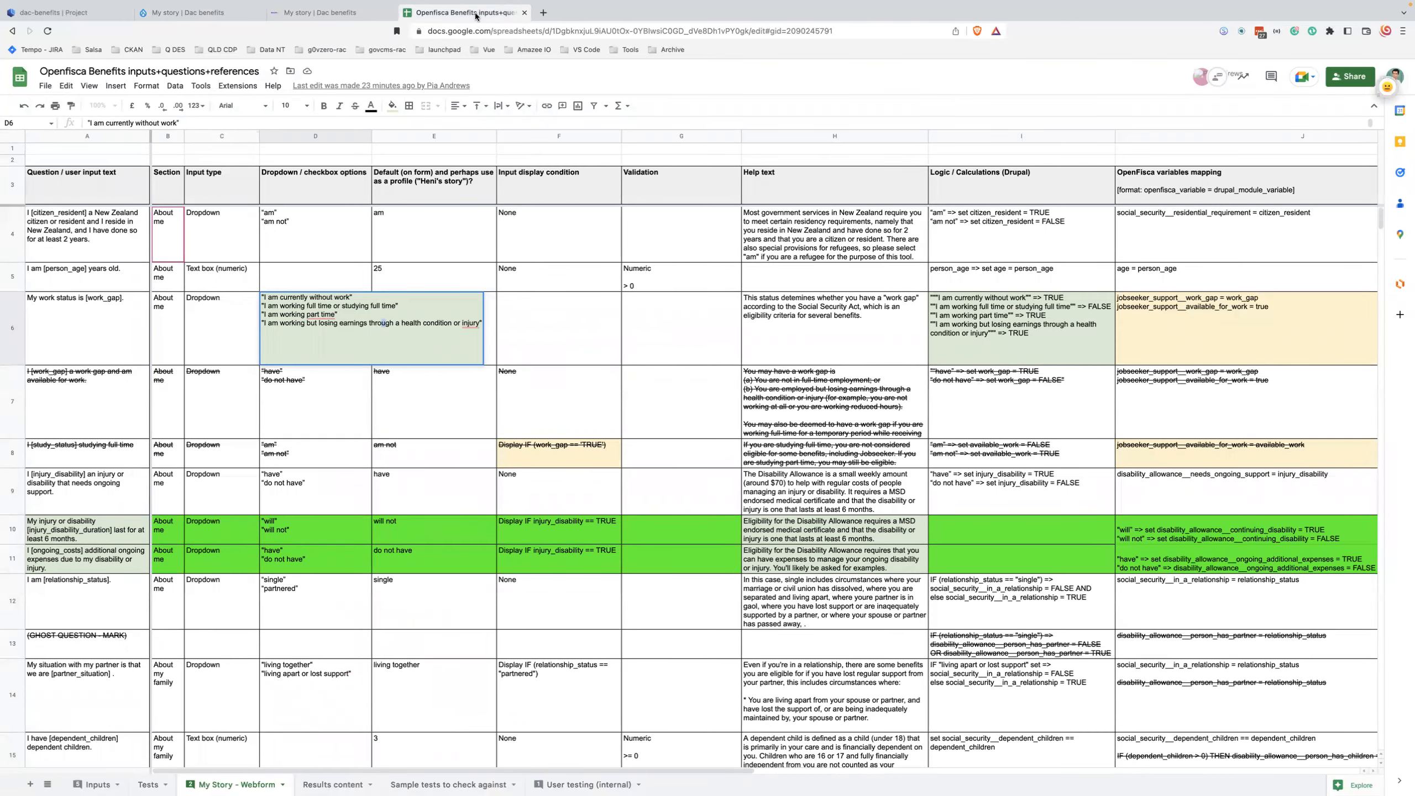
{"action": "left_click", "coordinate": [187, 12]}
{"action": "key", "text": "ctrl+f"}
{"action": "scroll", "coordinate": [285, 410], "scroll_direction": "down", "scroll_amount": 10}
{"action": "scroll", "coordinate": [285, 411], "scroll_direction": "up", "scroll_amount": 10}
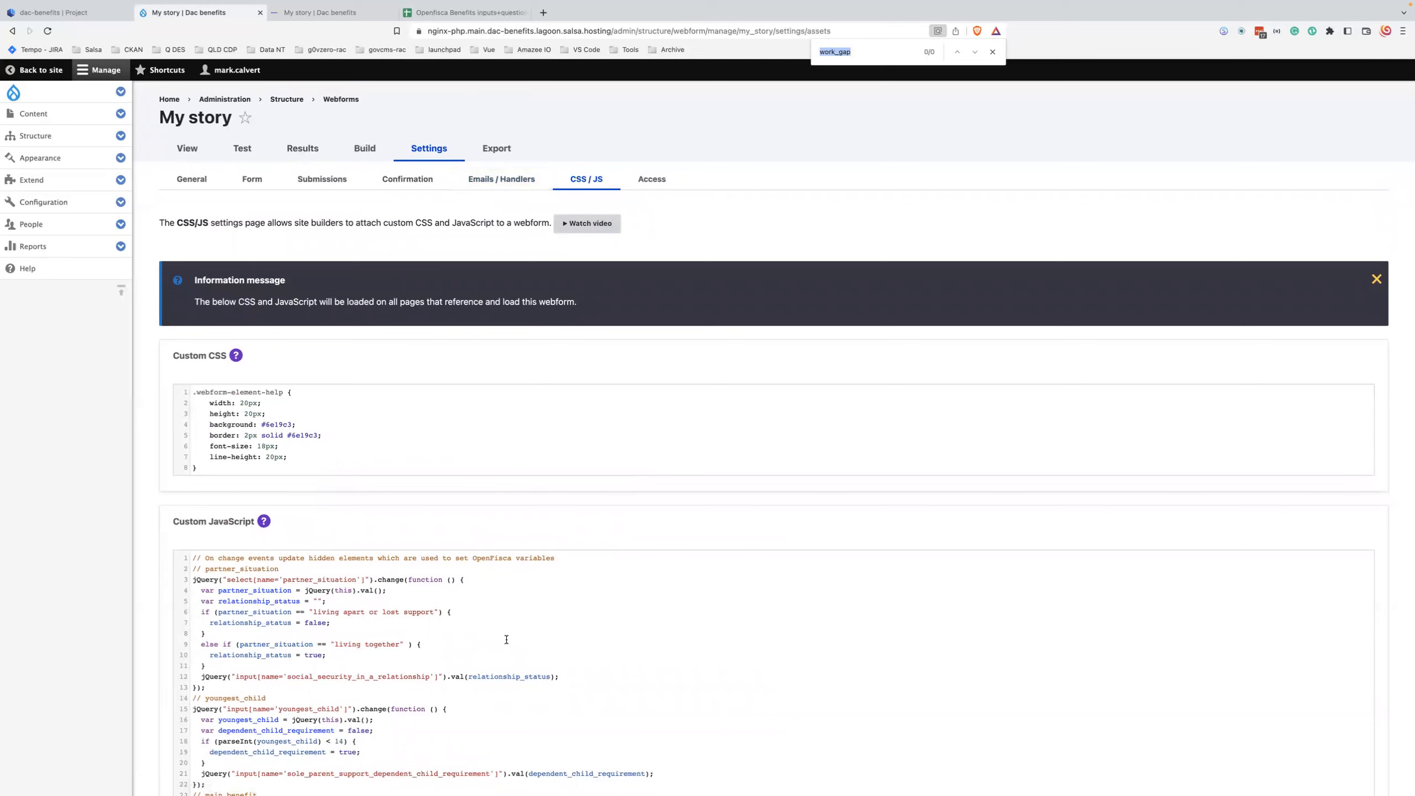
{"action": "scroll", "coordinate": [507, 640], "scroll_direction": "down", "scroll_amount": 8}
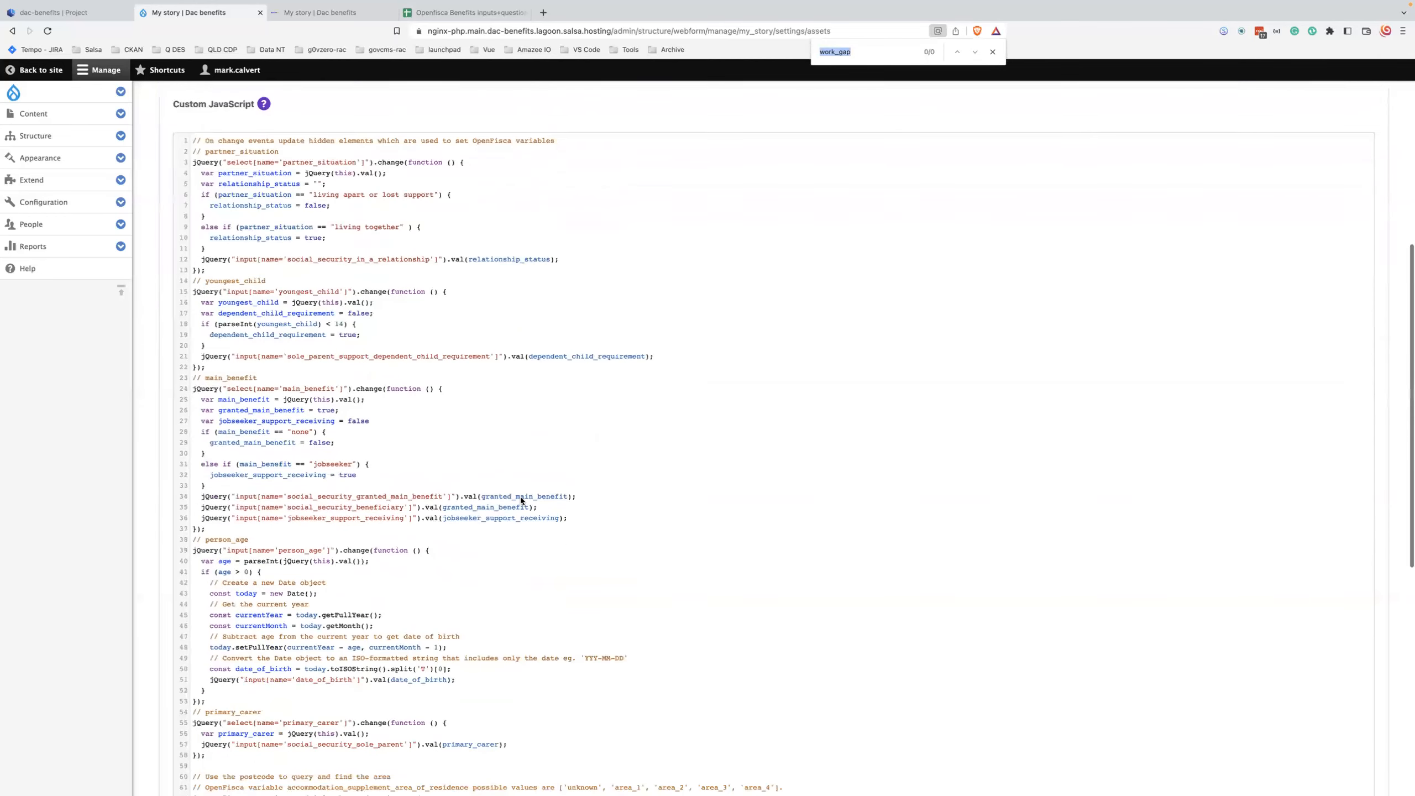
Step: Open the My story webform's YAML configuration export
{"action": "scroll", "coordinate": [519, 497], "scroll_direction": "up", "scroll_amount": 10}
{"action": "left_click", "coordinate": [498, 176]}
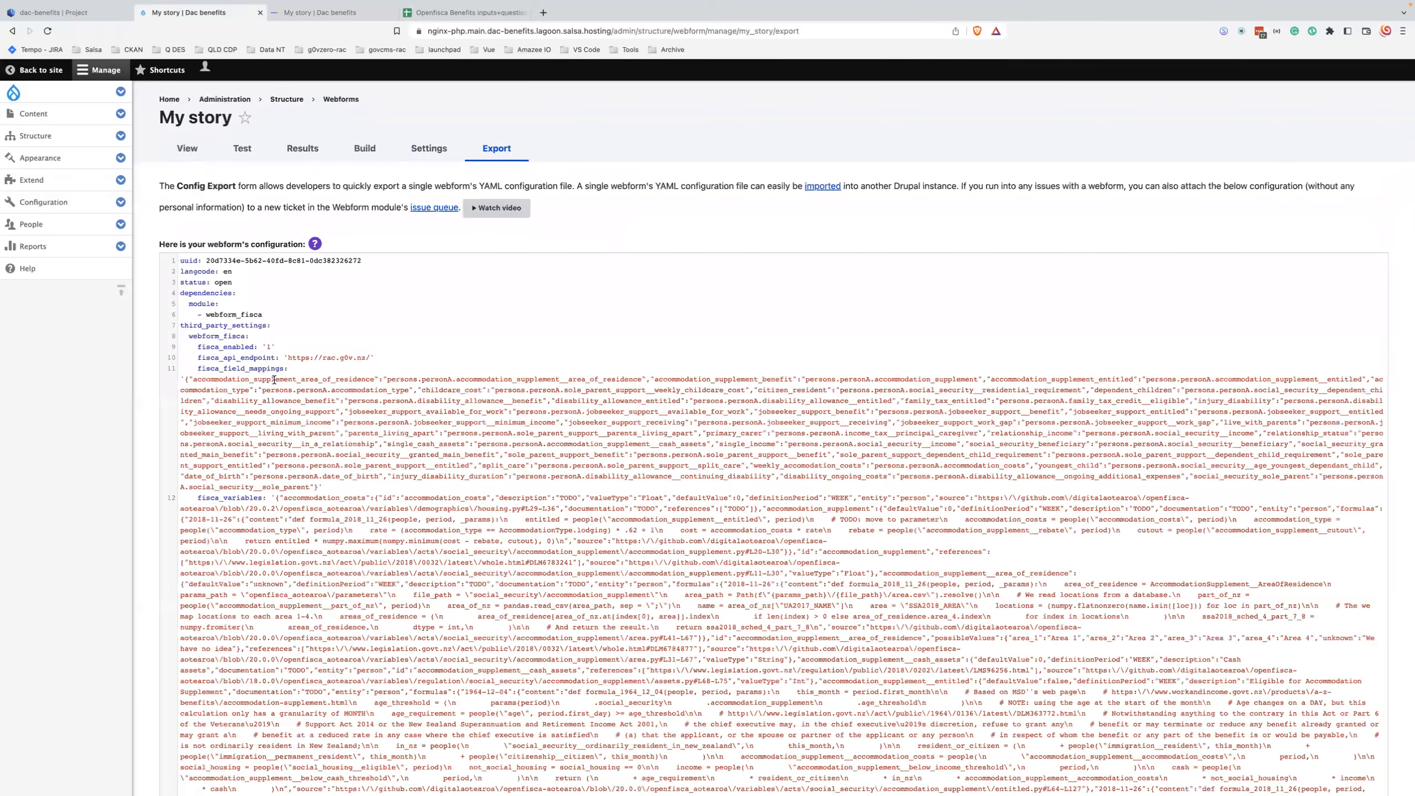
Step: Review the exported YAML configuration, covering the Fisca field mappings, Fisca variables, return keys and form elements such as work_gap and dependent_children
{"action": "scroll", "coordinate": [331, 471], "scroll_direction": "down", "scroll_amount": 2}
{"action": "scroll", "coordinate": [331, 471], "scroll_direction": "down", "scroll_amount": 1}
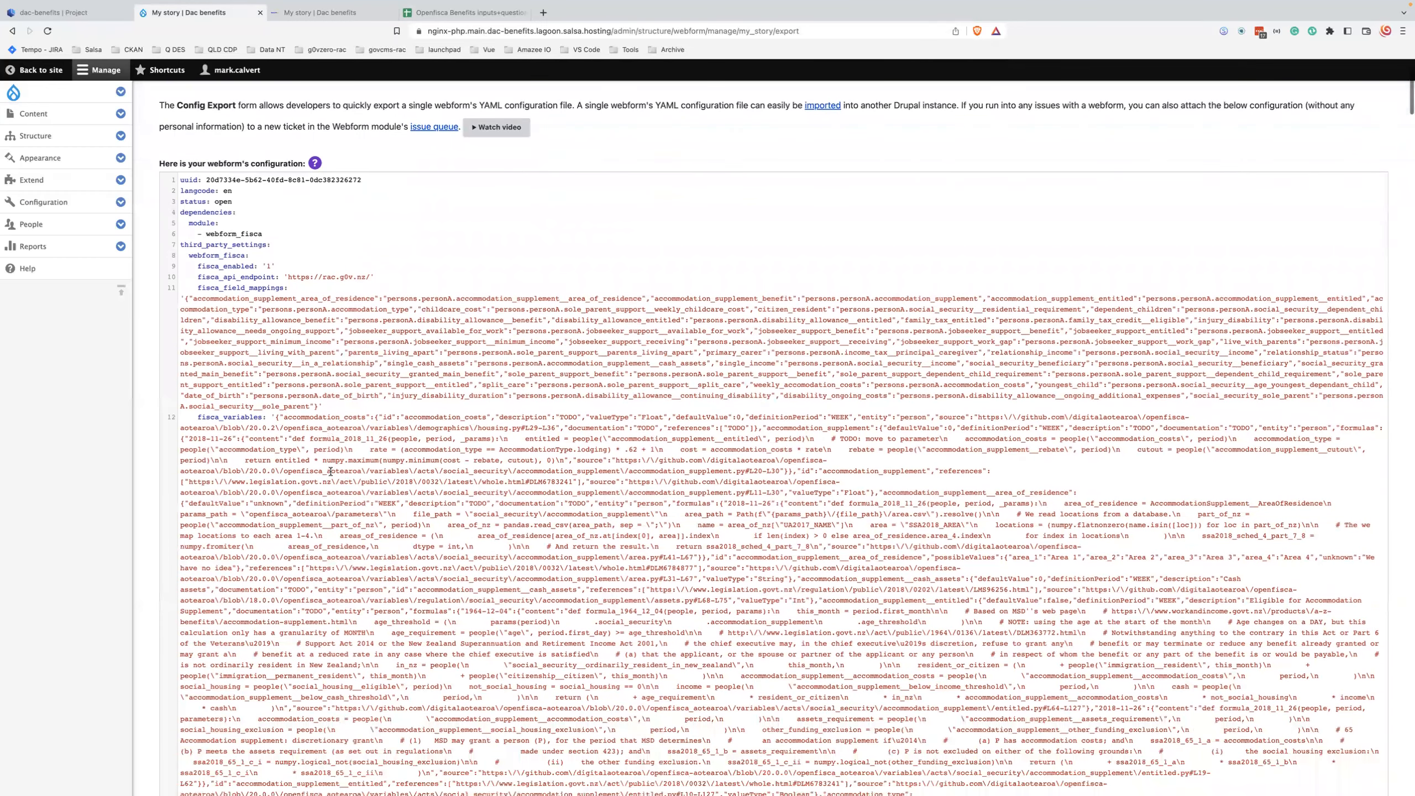
{"action": "scroll", "coordinate": [331, 471], "scroll_direction": "down", "scroll_amount": 2}
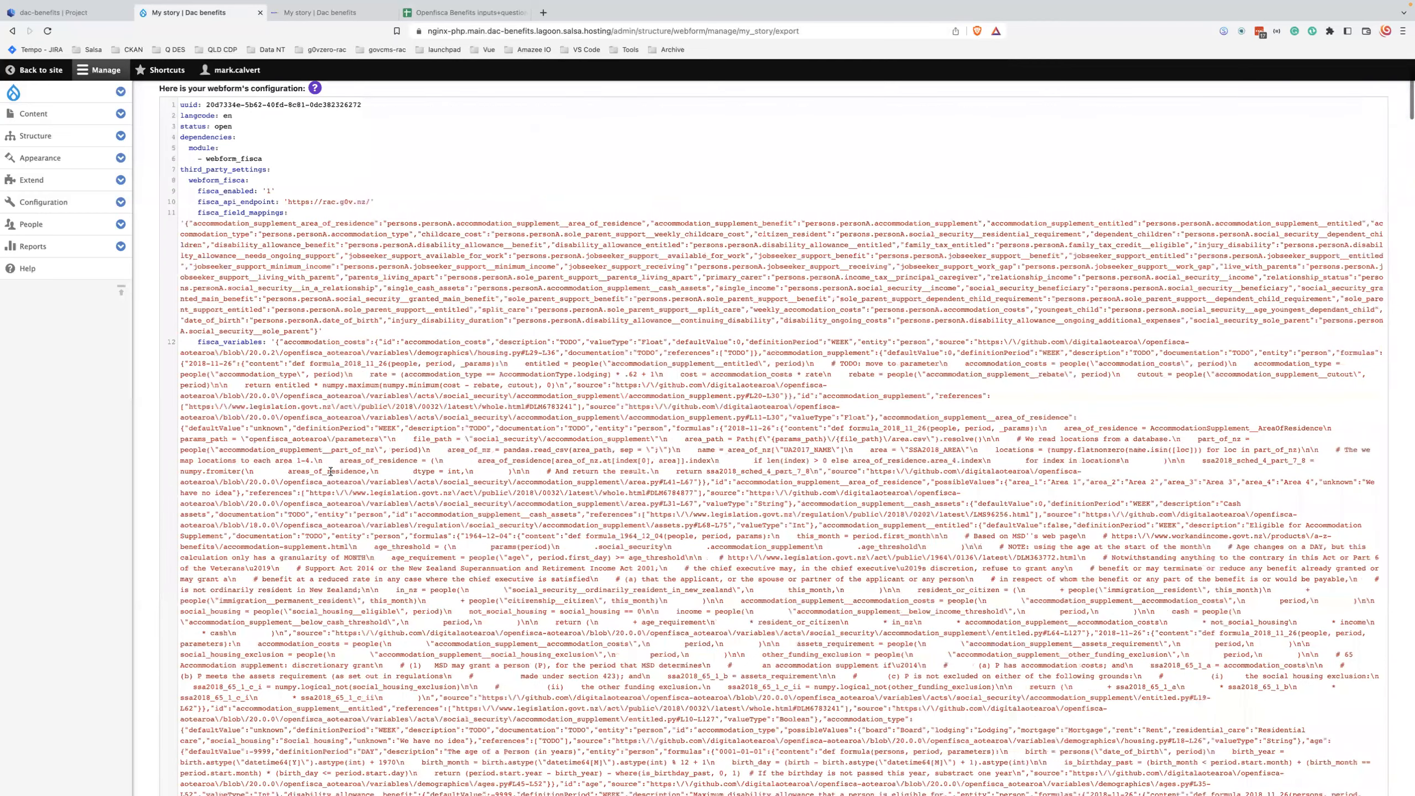
{"action": "scroll", "coordinate": [330, 471], "scroll_direction": "down", "scroll_amount": 15}
{"action": "scroll", "coordinate": [330, 471], "scroll_direction": "down", "scroll_amount": 20}
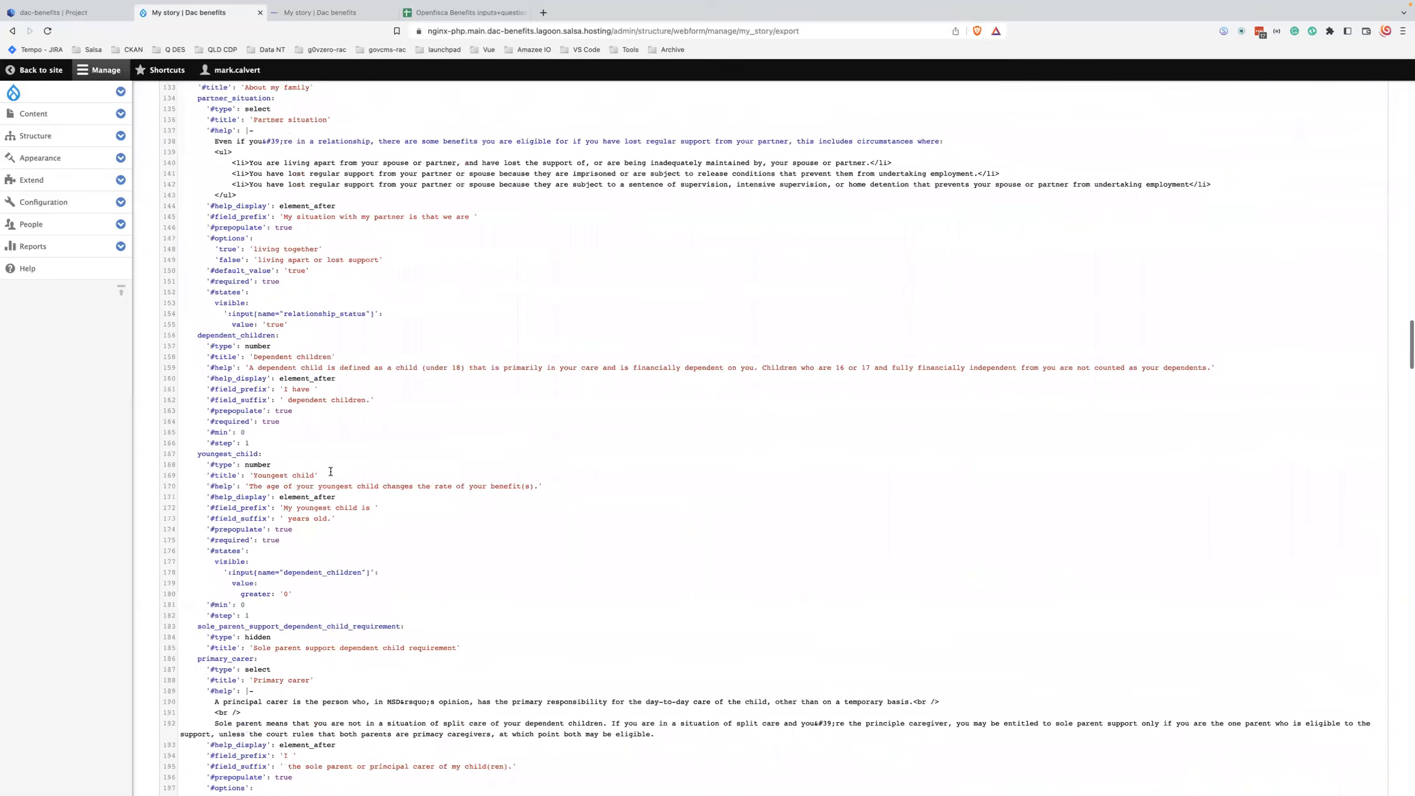
{"action": "scroll", "coordinate": [330, 471], "scroll_direction": "down", "scroll_amount": 20}
{"action": "scroll", "coordinate": [331, 471], "scroll_direction": "up", "scroll_amount": 20}
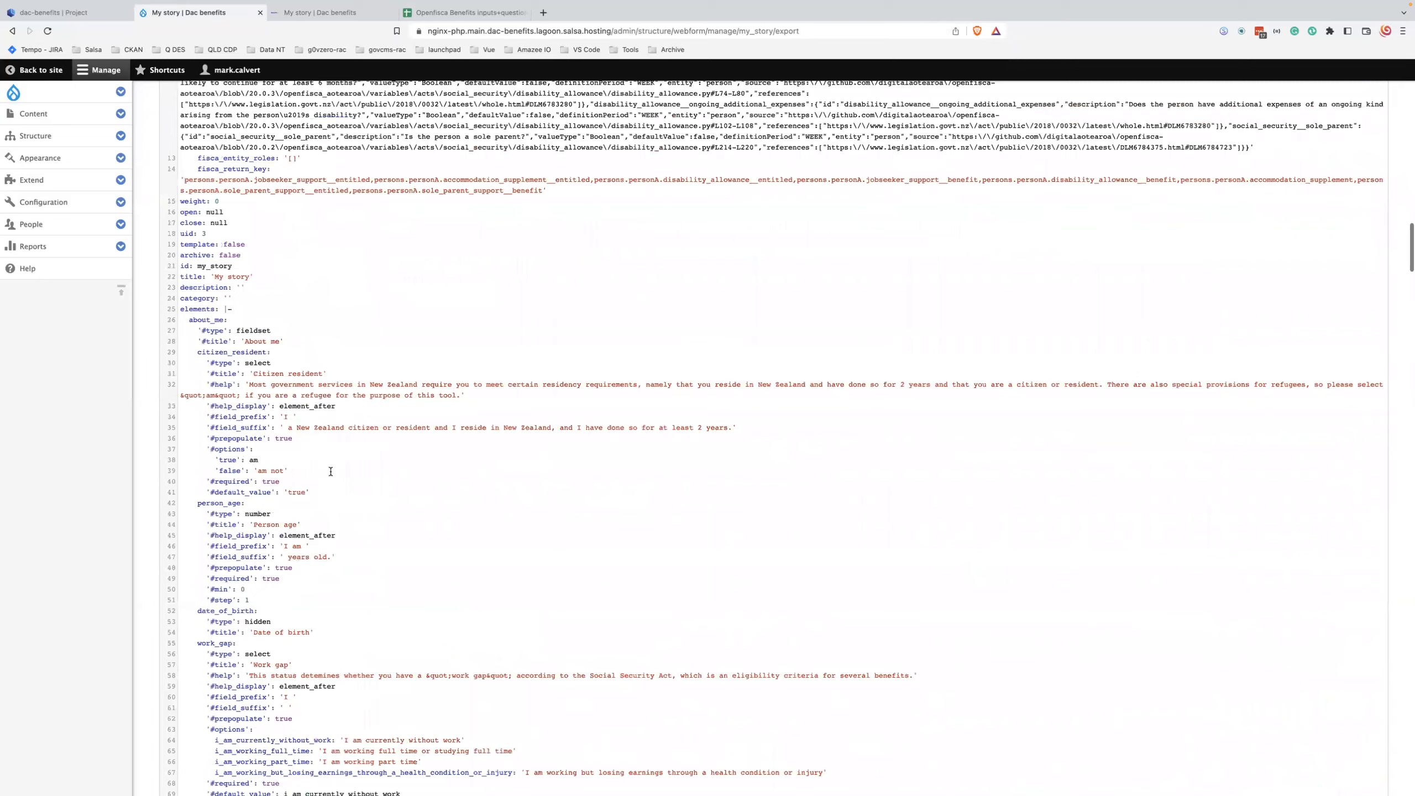
{"action": "scroll", "coordinate": [330, 471], "scroll_direction": "up", "scroll_amount": 10}
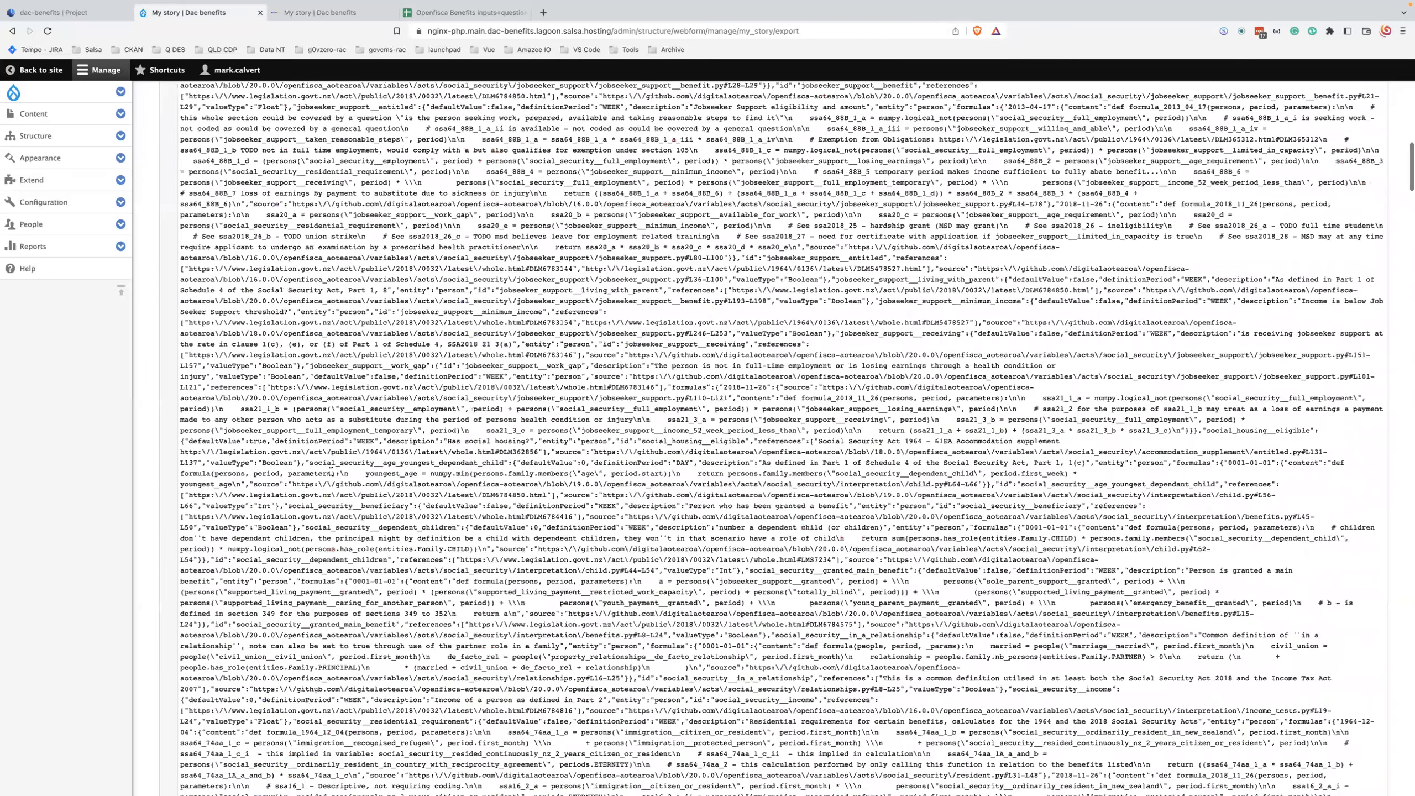
{"action": "scroll", "coordinate": [331, 471], "scroll_direction": "up", "scroll_amount": 15}
{"action": "left_click", "coordinate": [487, 330]}
Step: Open the My story webform's CSS/JS settings at the custom JavaScript code
{"action": "left_click", "coordinate": [413, 156]}
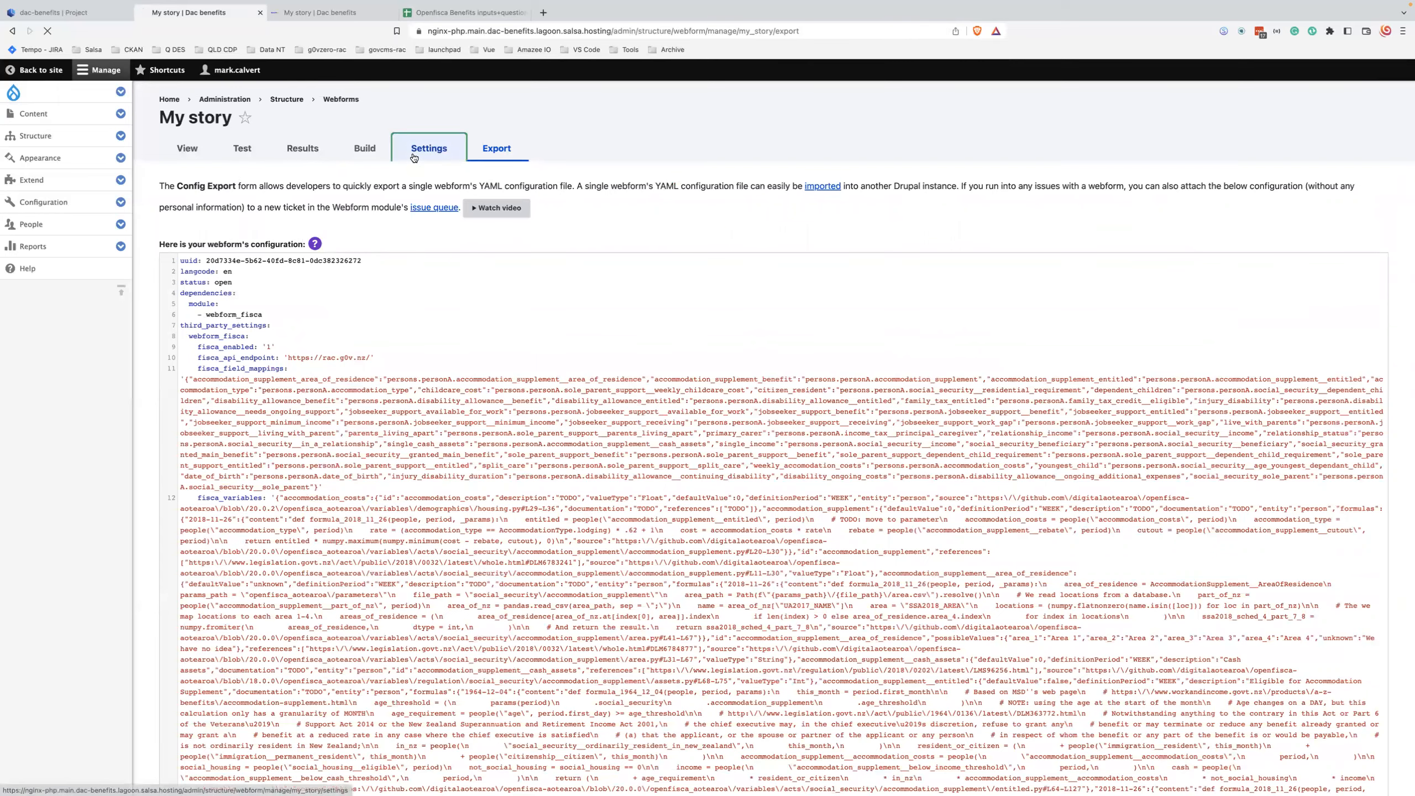
{"action": "left_click", "coordinate": [611, 182]}
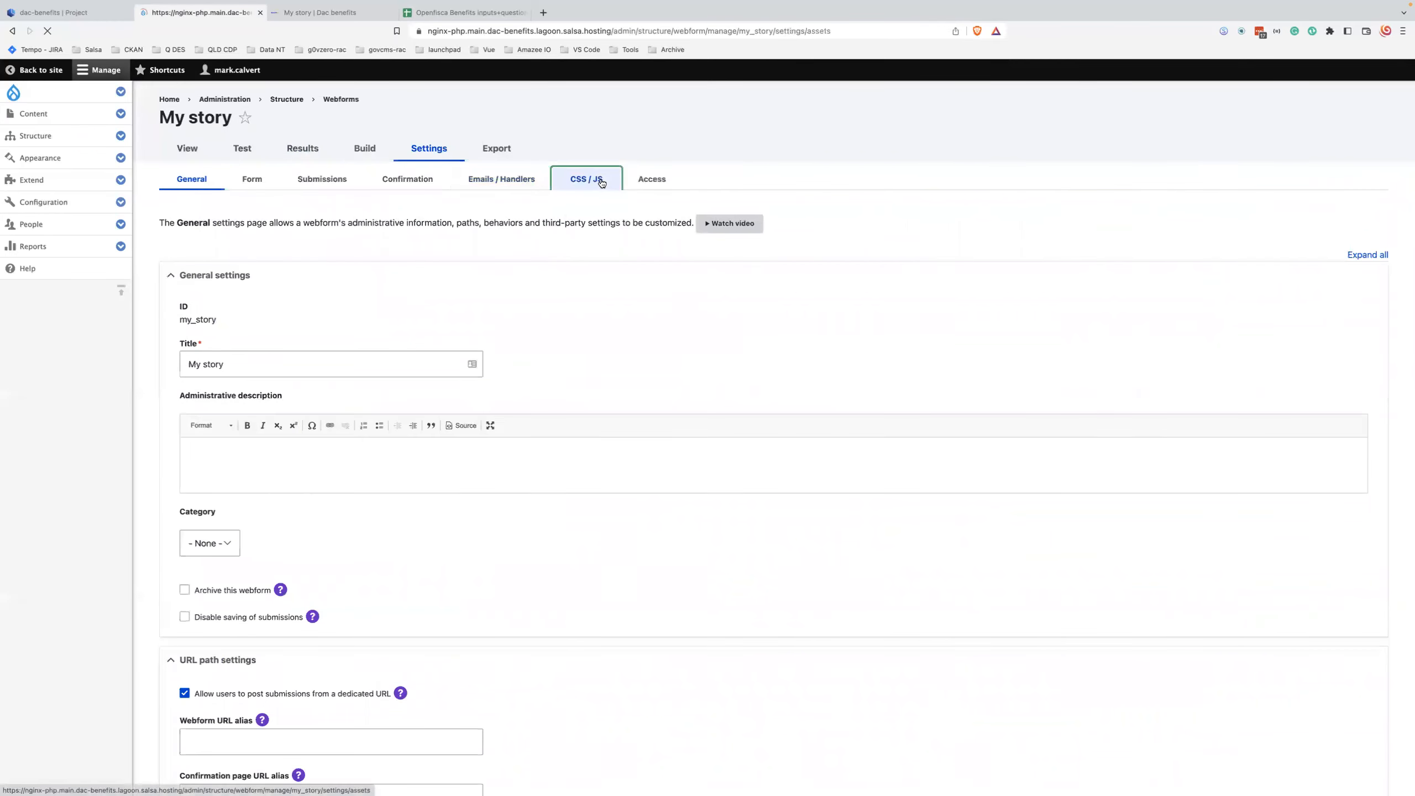
{"action": "scroll", "coordinate": [568, 239], "scroll_direction": "down", "scroll_amount": 1}
{"action": "scroll", "coordinate": [458, 490], "scroll_direction": "down", "scroll_amount": 6}
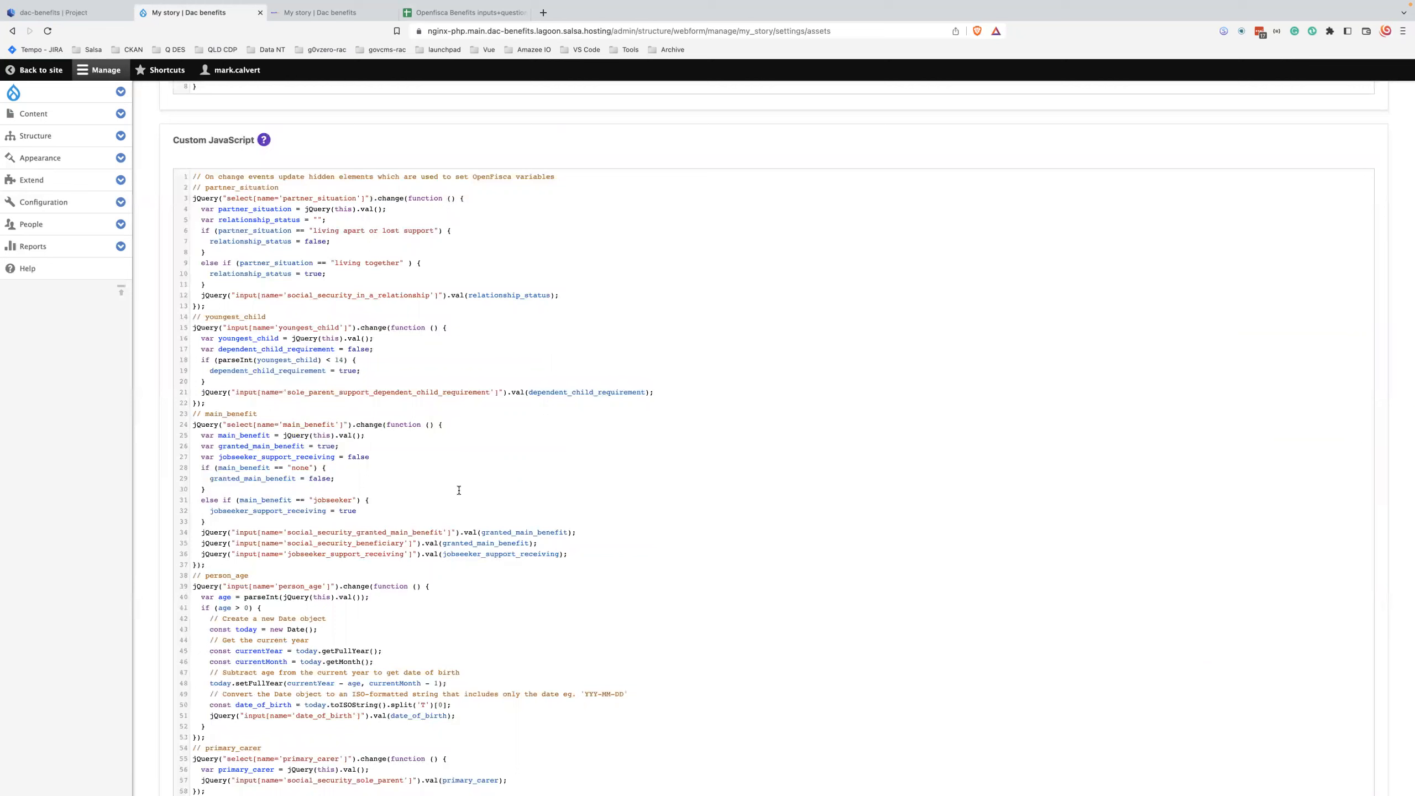
Step: Trace the main_benefit change handler through its "none" and "jobseeker" conditions to the three hidden inputs it sets
{"action": "double_click", "coordinate": [311, 425]}
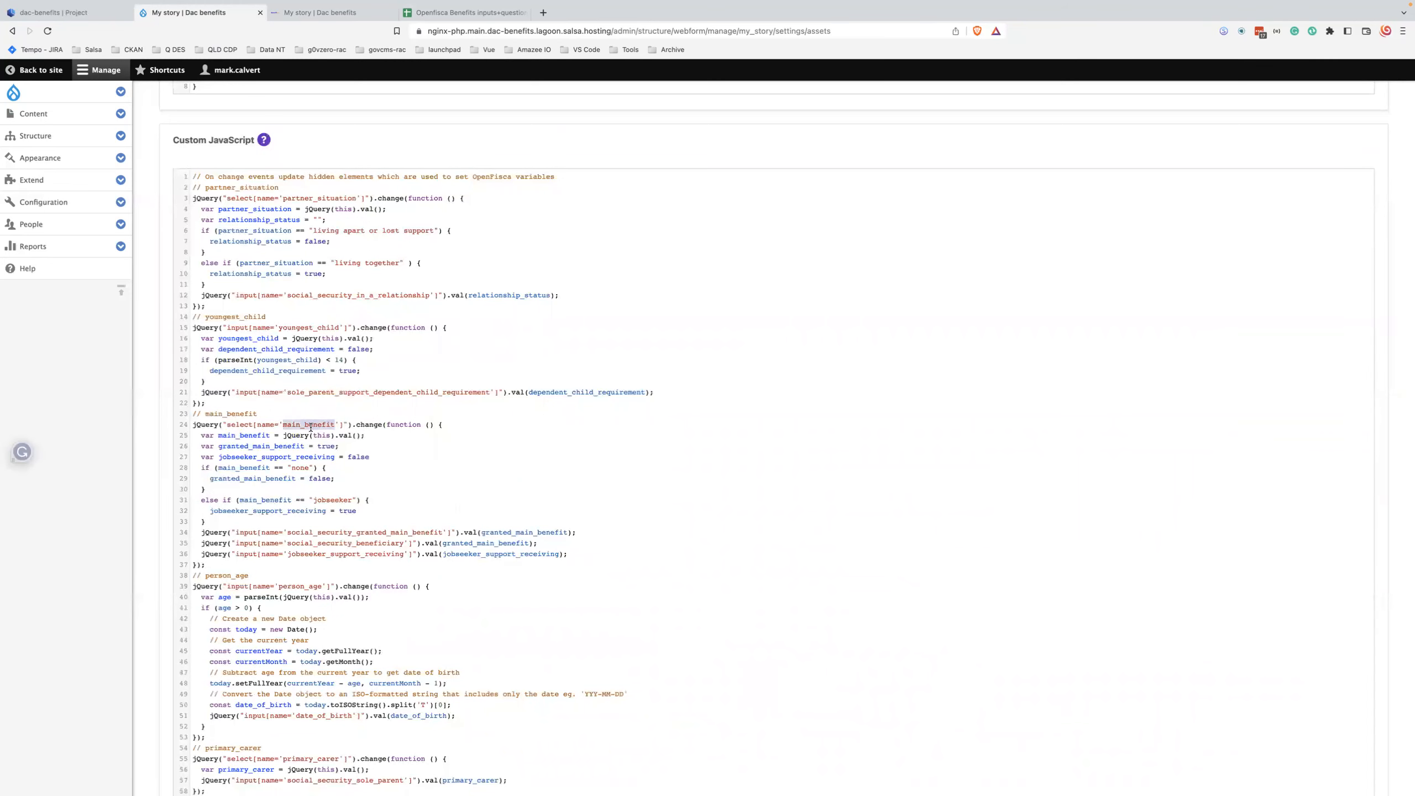
{"action": "left_click", "coordinate": [239, 467]}
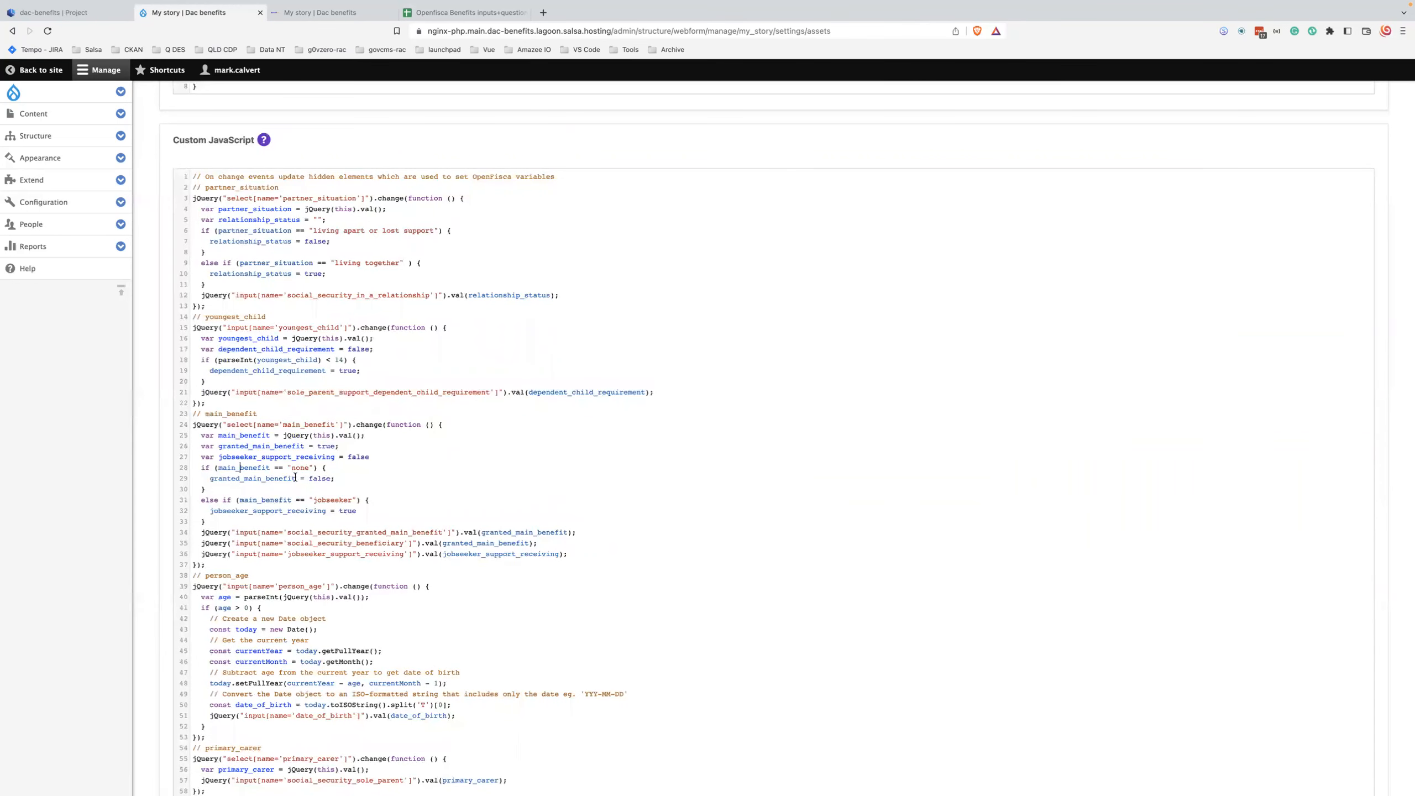
{"action": "double_click", "coordinate": [248, 478]}
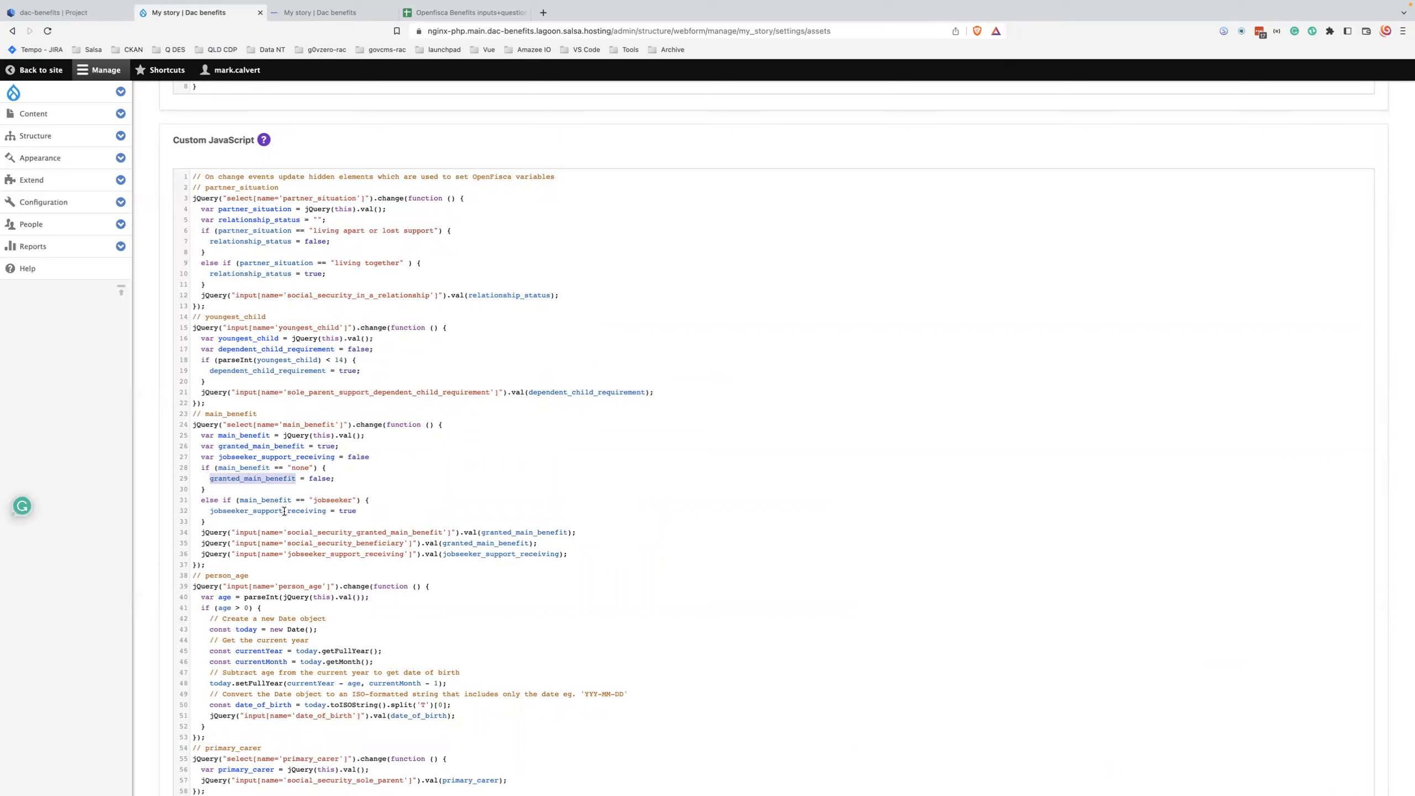
{"action": "double_click", "coordinate": [333, 501]}
{"action": "double_click", "coordinate": [284, 510]}
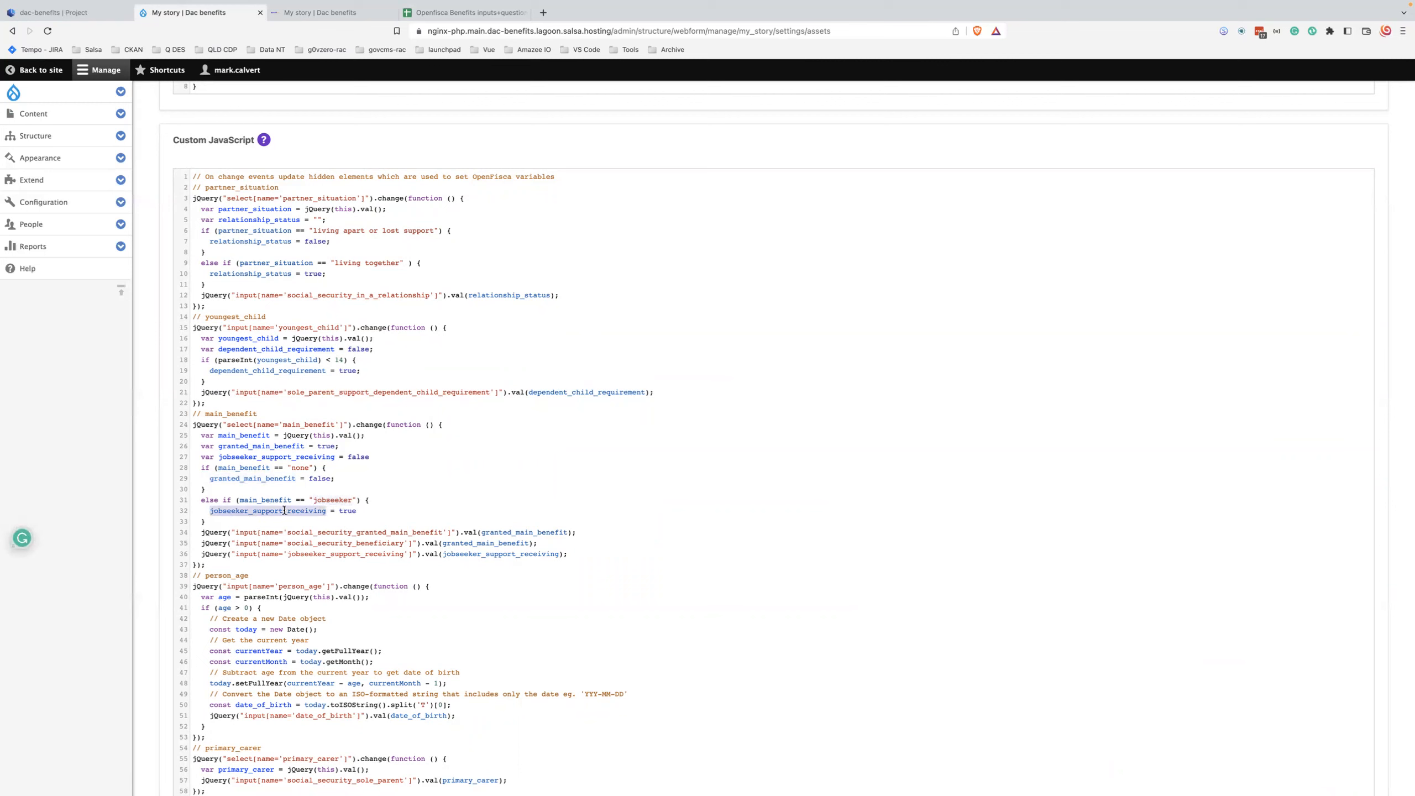
{"action": "double_click", "coordinate": [326, 533]}
{"action": "double_click", "coordinate": [327, 543]}
{"action": "left_click", "coordinate": [328, 553]}
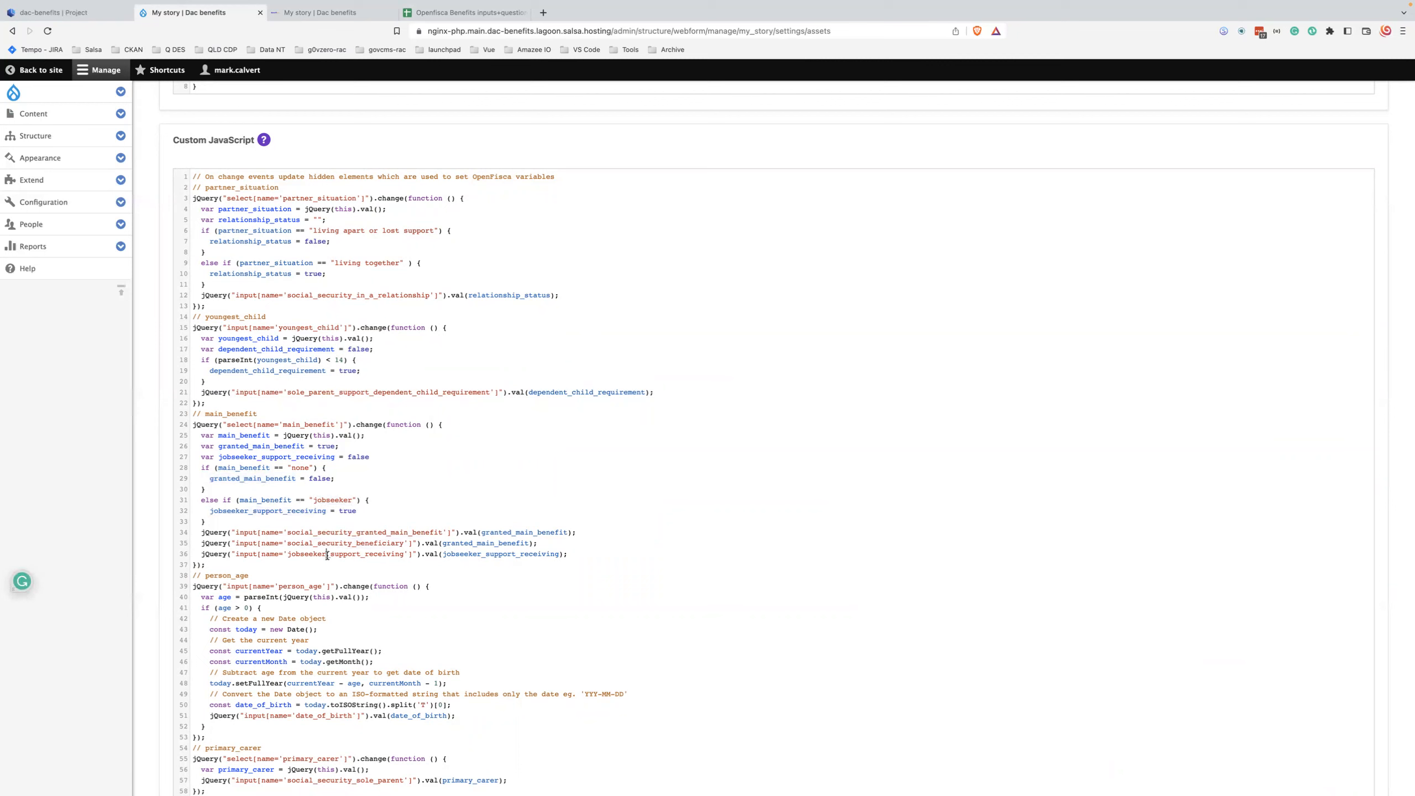
{"action": "double_click", "coordinate": [328, 554]}
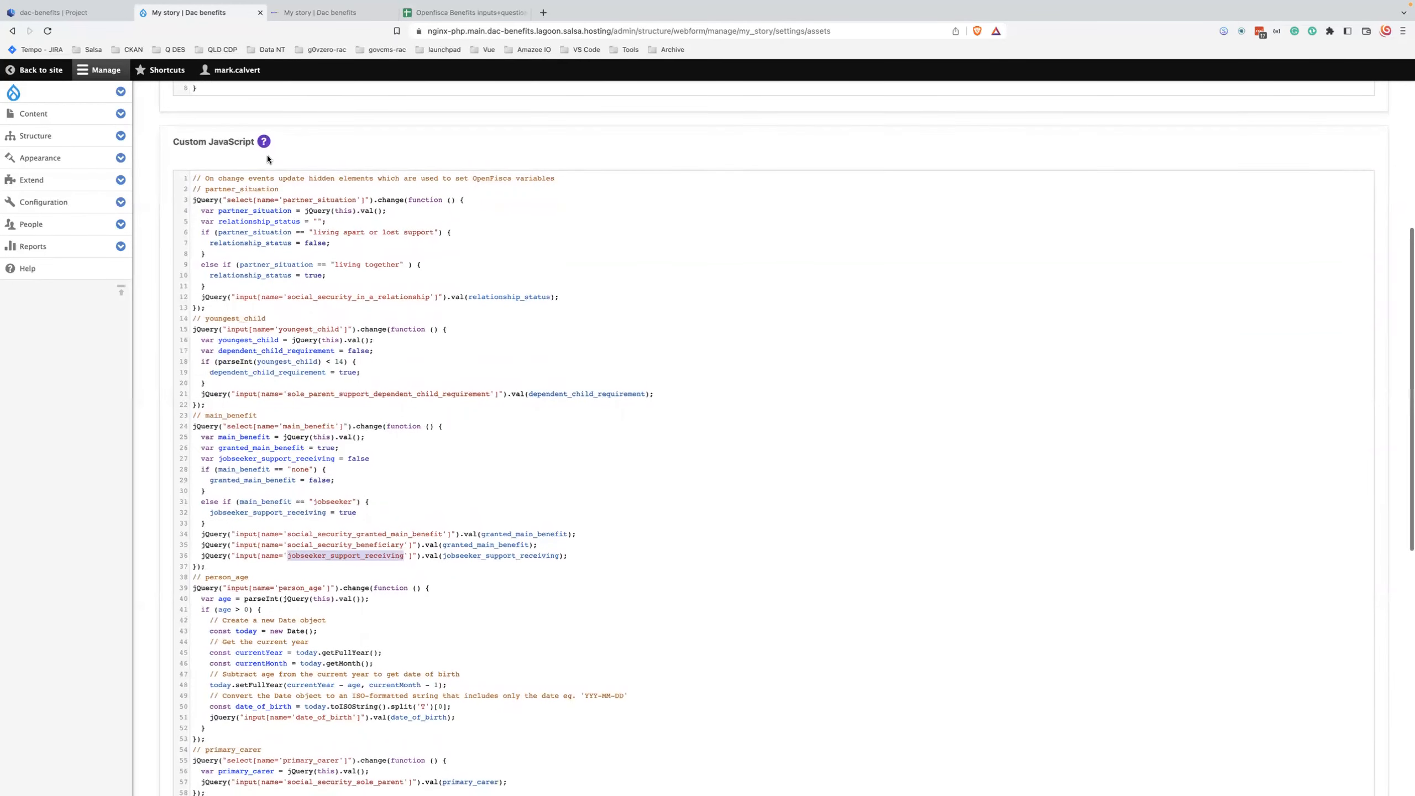
Step: Examine which form fields have change handlers in the custom JavaScript, from partner_situation and youngest_child through person_age to primary_carer
{"action": "scroll", "coordinate": [257, 261], "scroll_direction": "up", "scroll_amount": 1}
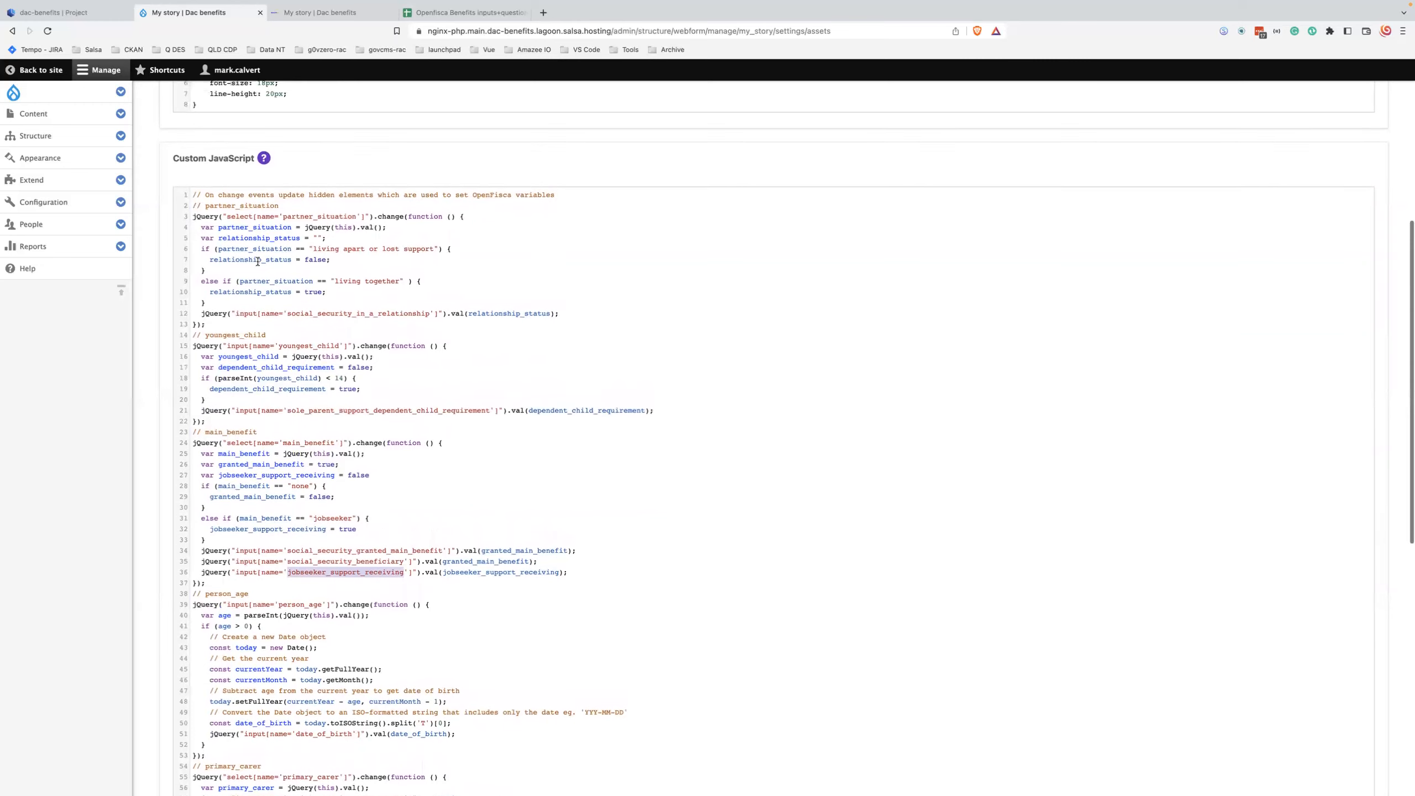
{"action": "double_click", "coordinate": [306, 217]}
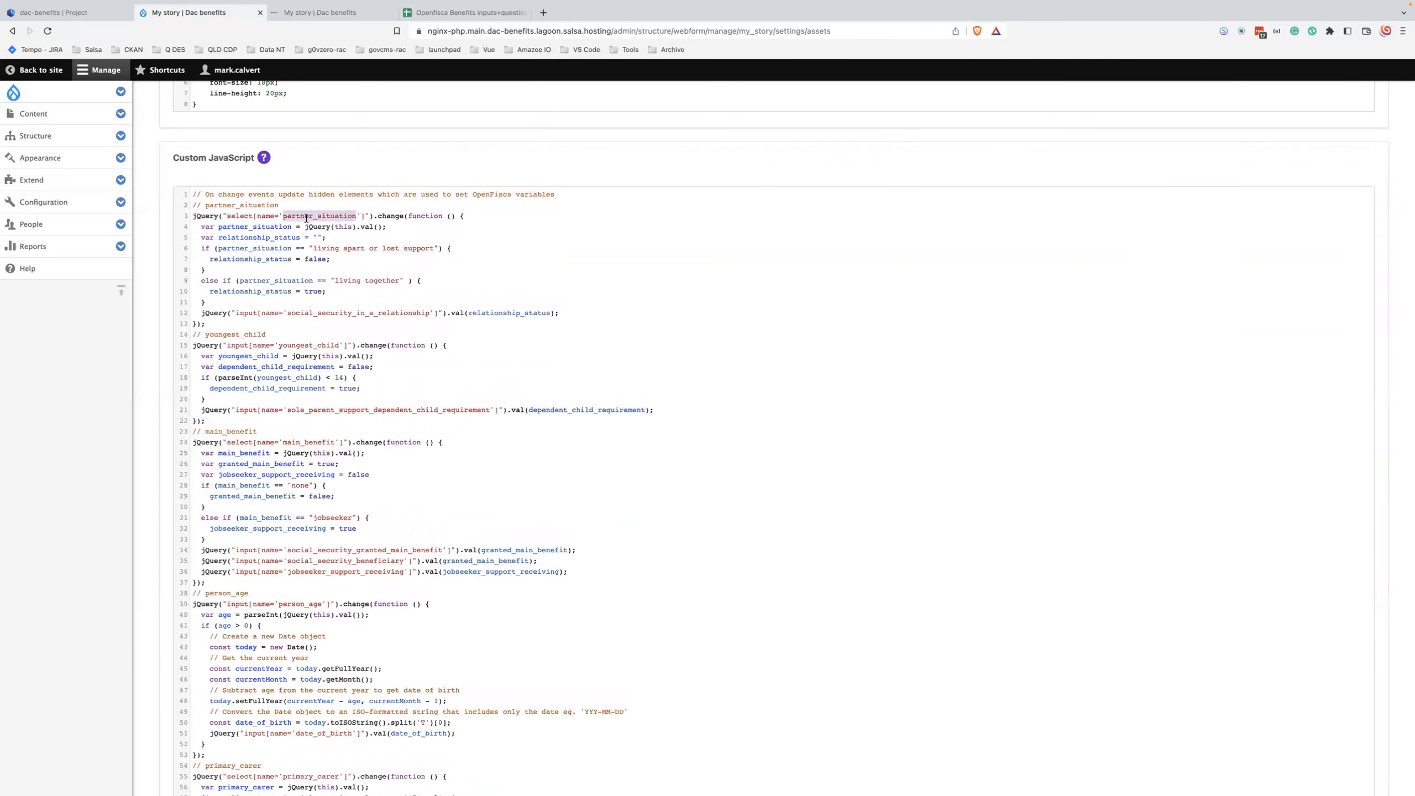
{"action": "double_click", "coordinate": [298, 345]}
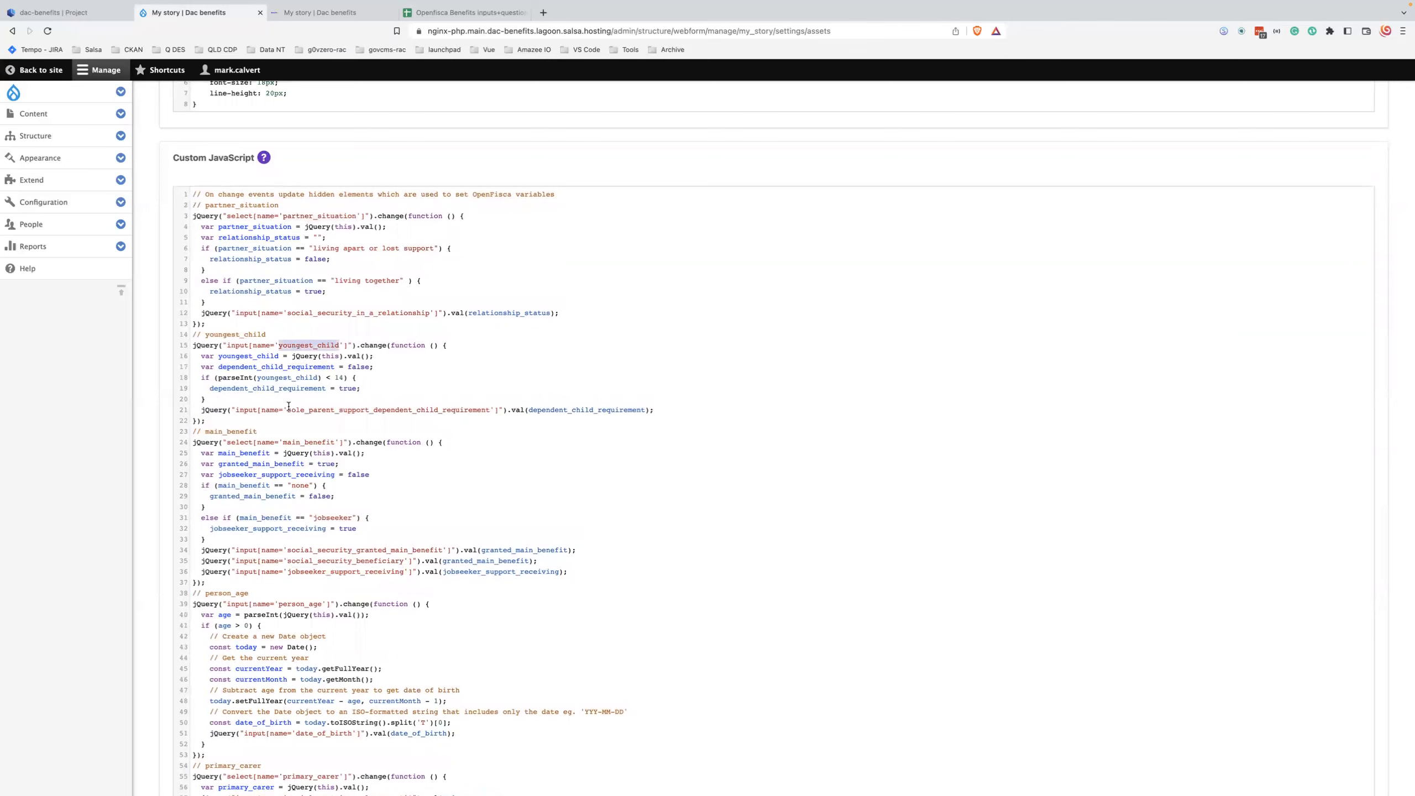
{"action": "double_click", "coordinate": [295, 442]}
{"action": "double_click", "coordinate": [307, 541]}
{"action": "scroll", "coordinate": [307, 541], "scroll_direction": "down", "scroll_amount": 3}
{"action": "double_click", "coordinate": [310, 520]}
{"action": "scroll", "coordinate": [286, 472], "scroll_direction": "down", "scroll_amount": 2}
Step: Examine the postcode handler's data catalogue lookup for the area of residence and the default change triggers at the script's end
{"action": "left_click", "coordinate": [286, 472]}
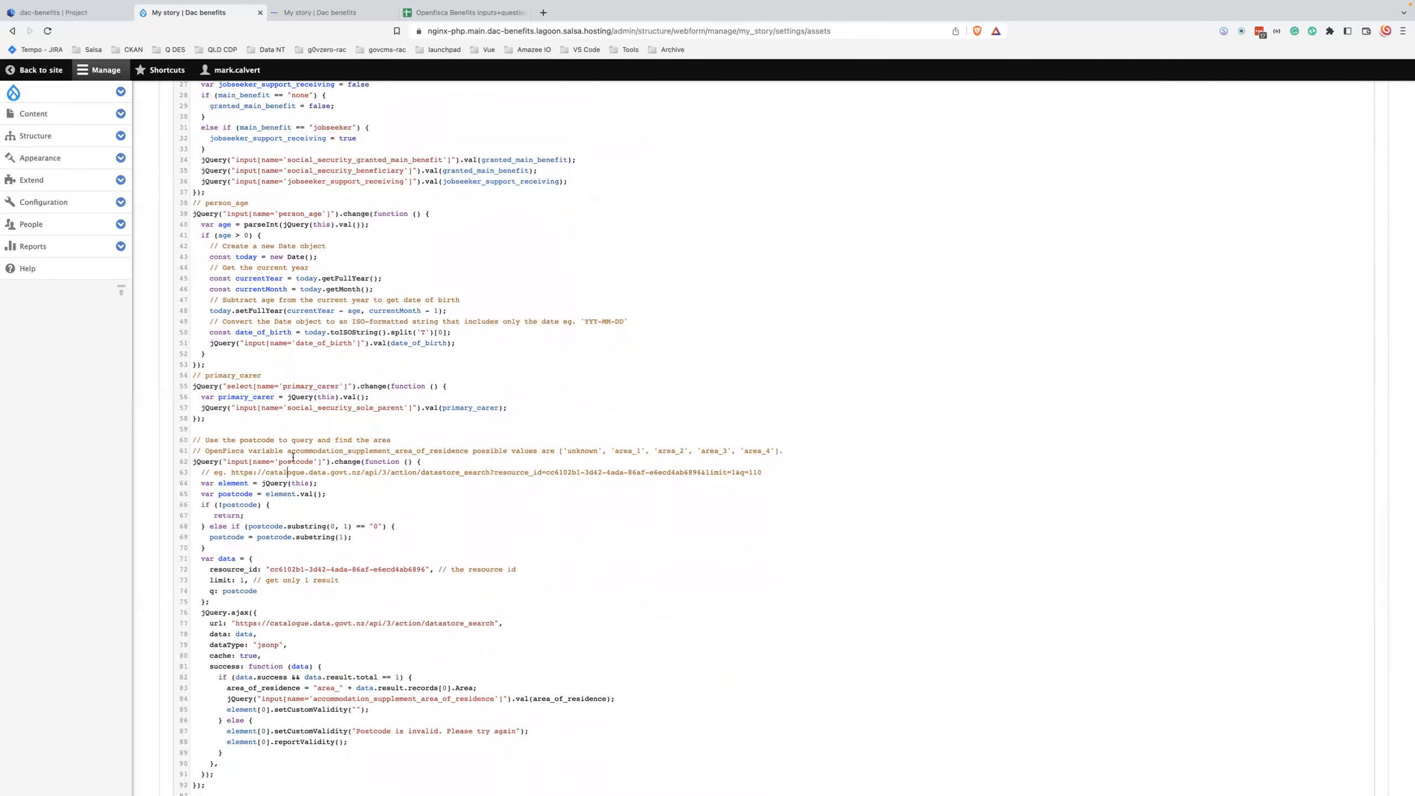
{"action": "scroll", "coordinate": [294, 455], "scroll_direction": "down", "scroll_amount": 1}
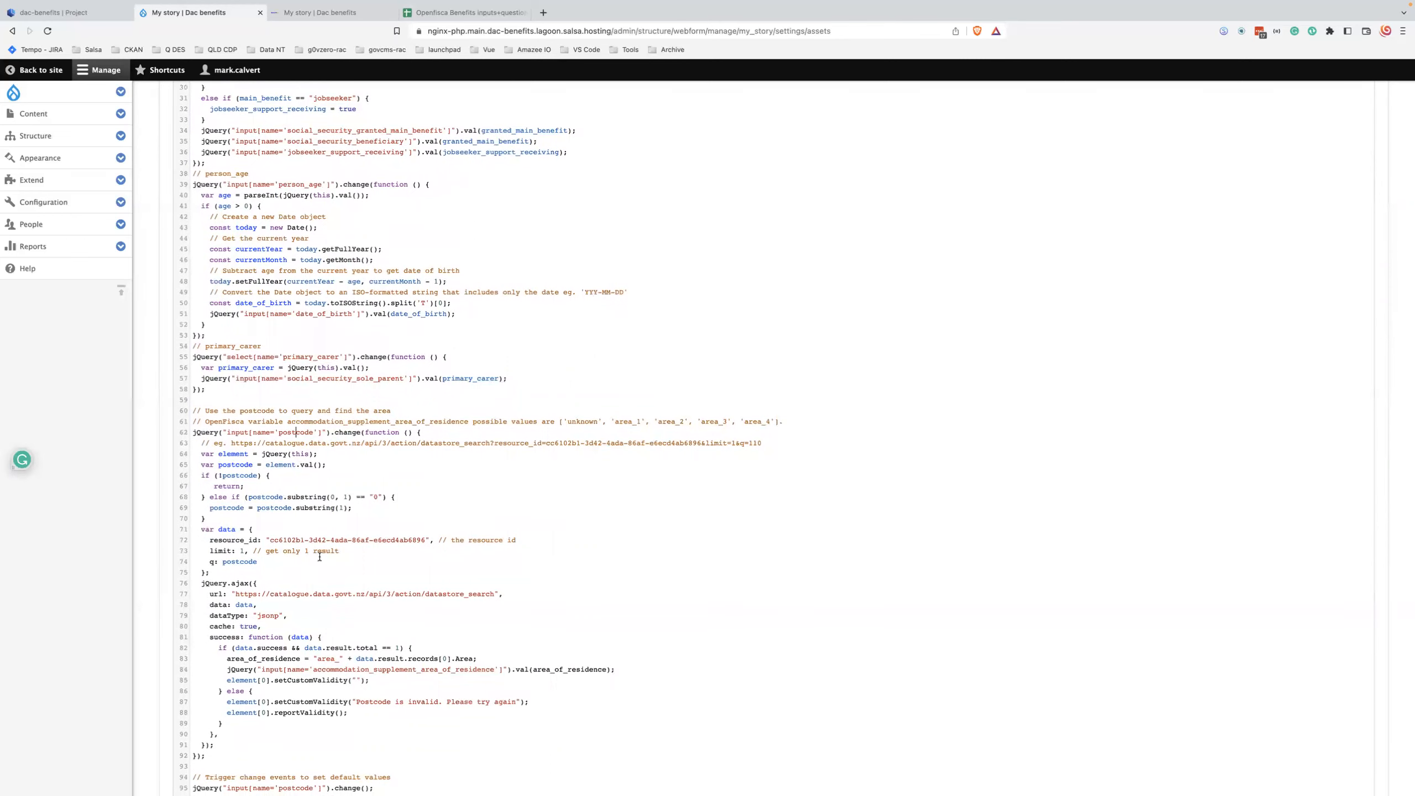
{"action": "scroll", "coordinate": [320, 557], "scroll_direction": "down", "scroll_amount": 2}
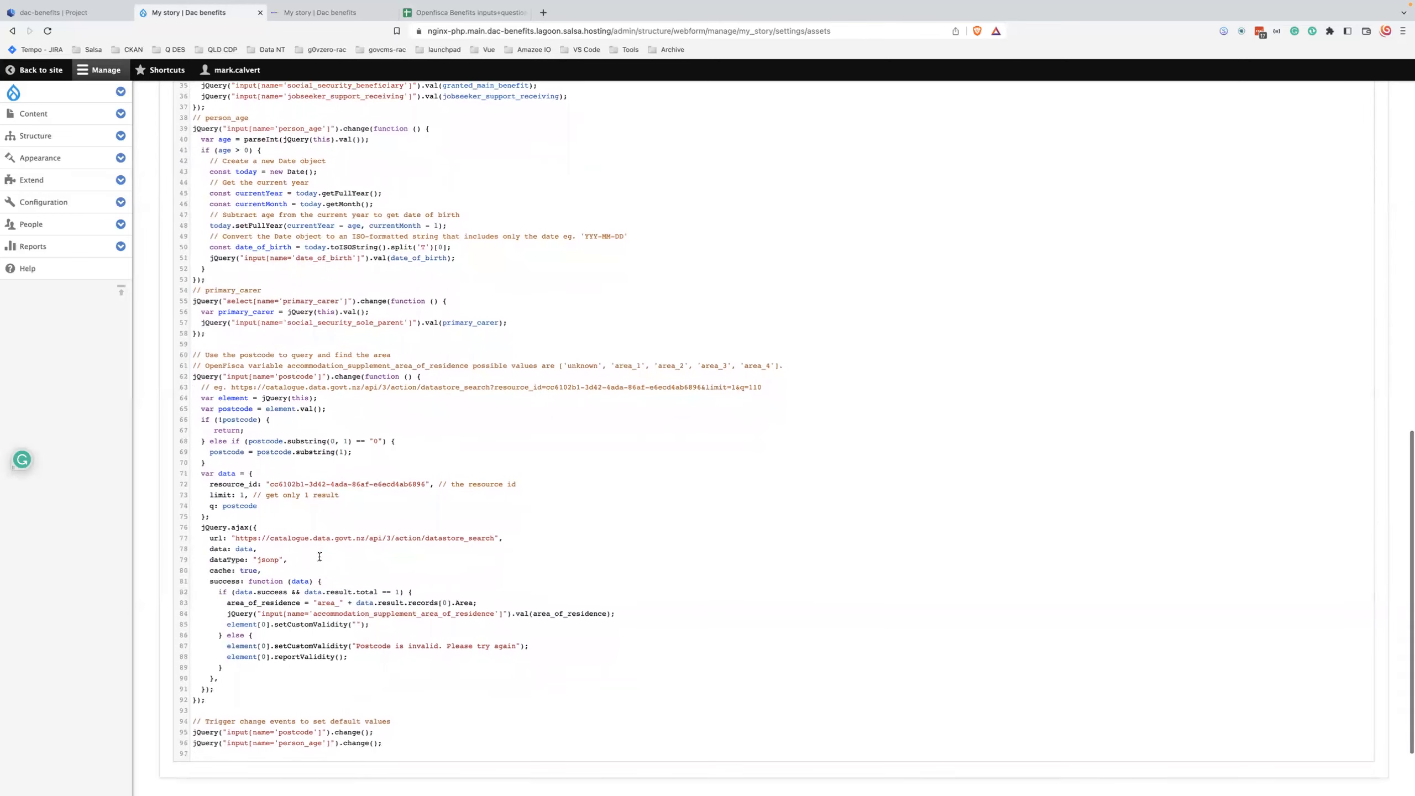
Step: Review the My story webform's custom CSS and the whole custom JavaScript, including the postcode lookup
{"action": "scroll", "coordinate": [320, 557], "scroll_direction": "up", "scroll_amount": 15}
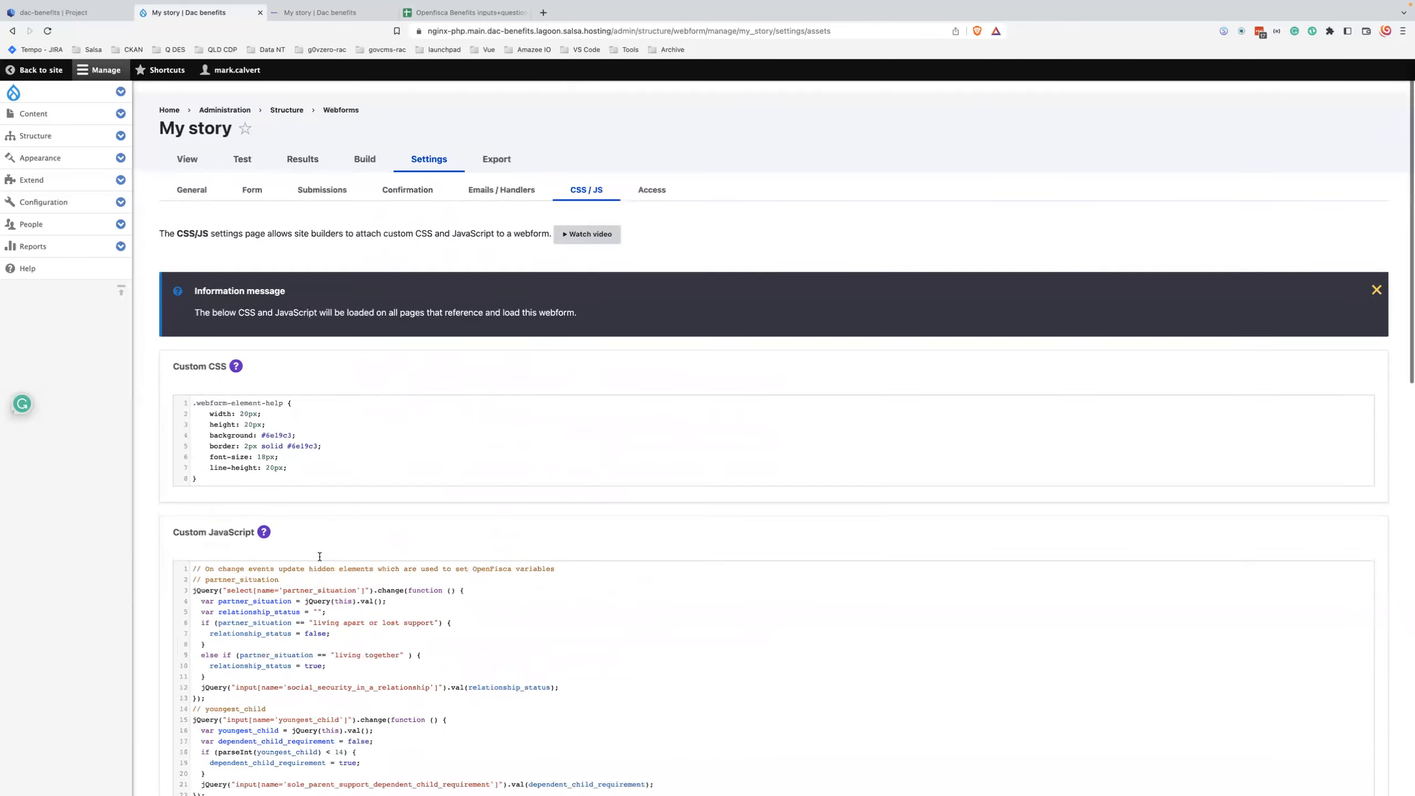
{"action": "scroll", "coordinate": [320, 556], "scroll_direction": "down", "scroll_amount": 15}
{"action": "scroll", "coordinate": [320, 557], "scroll_direction": "down", "scroll_amount": 8}
{"action": "scroll", "coordinate": [416, 448], "scroll_direction": "up", "scroll_amount": 20}
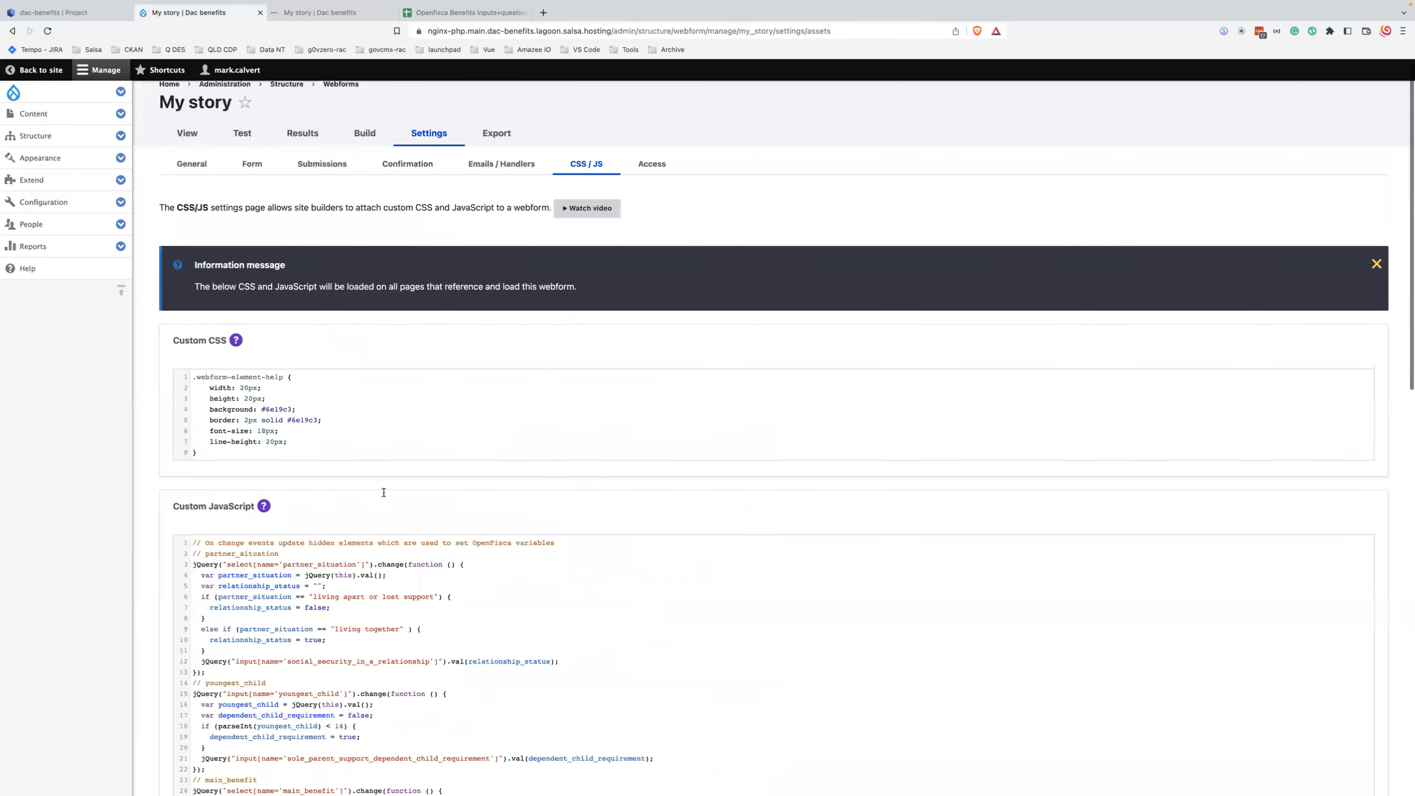
Step: Open the webform's element list and inspect the Fisca variable settings of the hidden Jobseeker support work gap element
{"action": "left_click", "coordinate": [365, 148]}
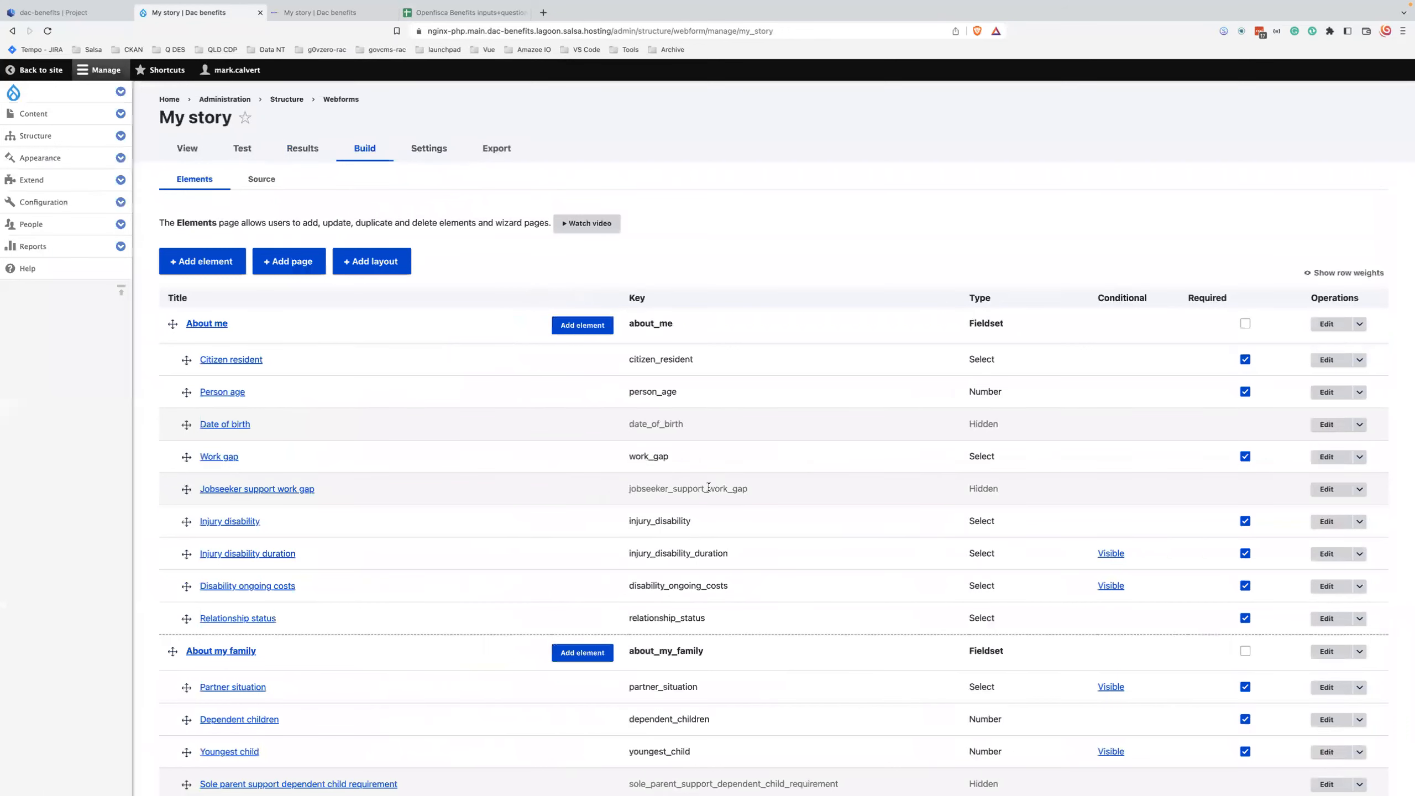
{"action": "left_click", "coordinate": [1332, 487]}
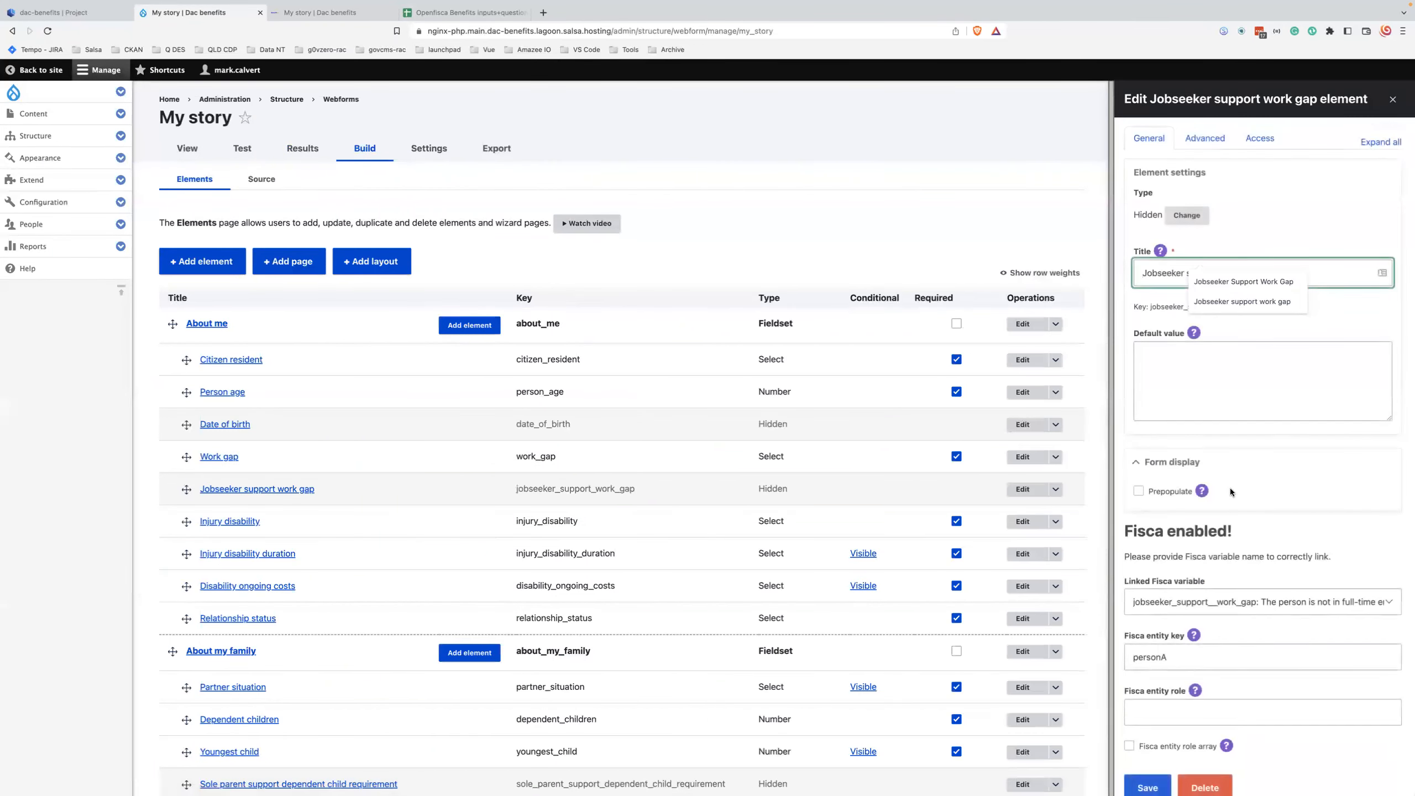
{"action": "scroll", "coordinate": [1220, 530], "scroll_direction": "down", "scroll_amount": 1}
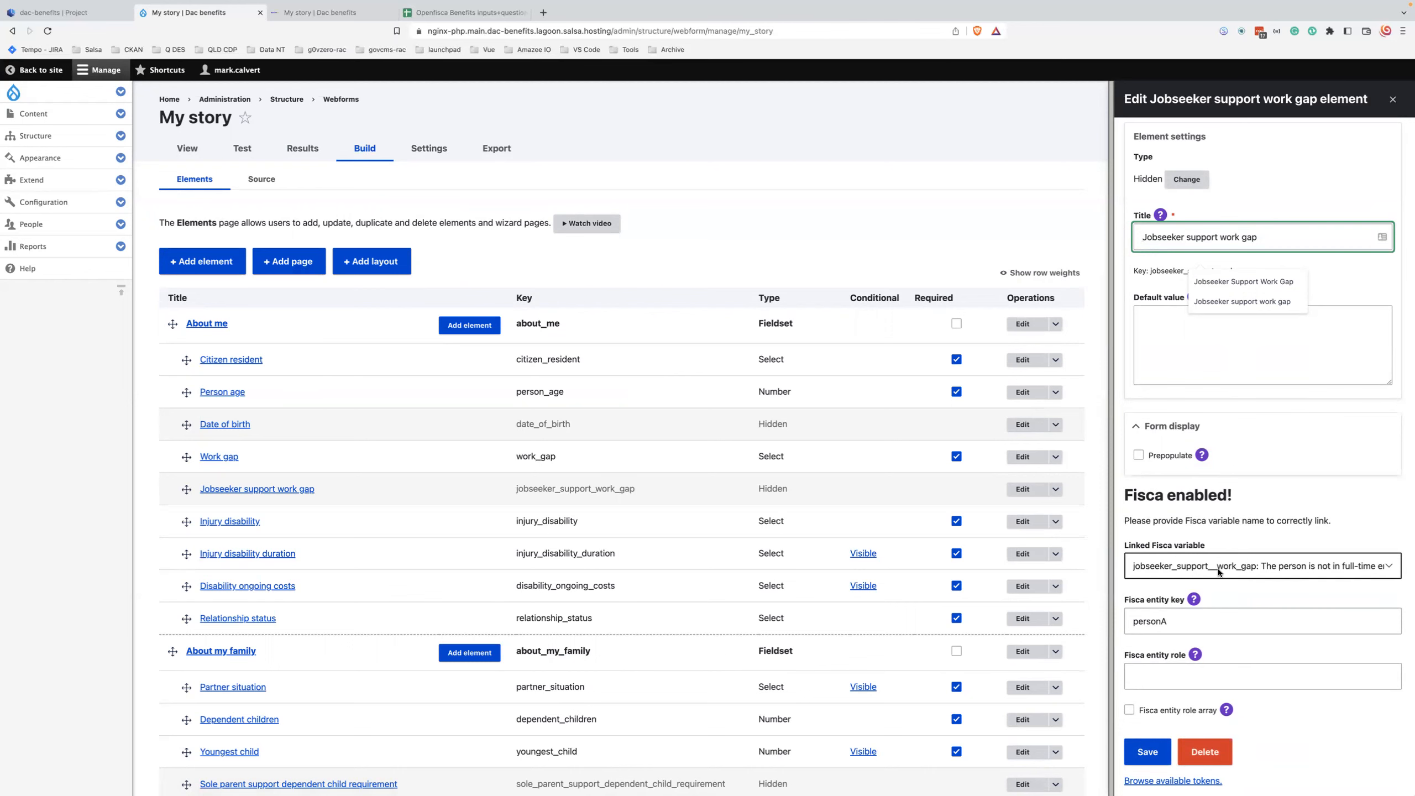
{"action": "scroll", "coordinate": [838, 492], "scroll_direction": "down", "scroll_amount": 1}
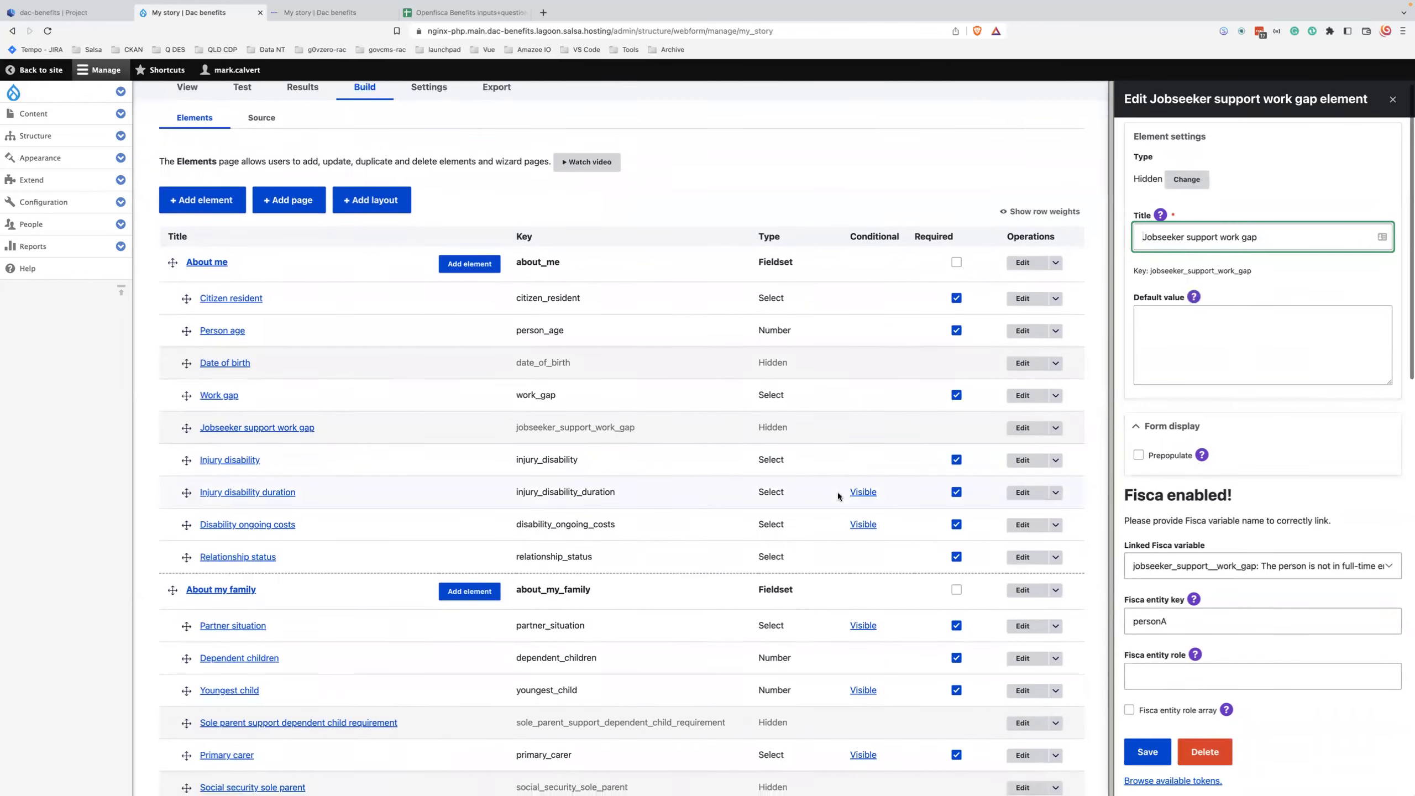
Step: Examine the hidden elements throughout the form and open Jobseeker support minimum income to inspect its default value
{"action": "scroll", "coordinate": [838, 492], "scroll_direction": "down", "scroll_amount": 3}
{"action": "scroll", "coordinate": [838, 491], "scroll_direction": "down", "scroll_amount": 5}
{"action": "scroll", "coordinate": [838, 492], "scroll_direction": "up", "scroll_amount": 2}
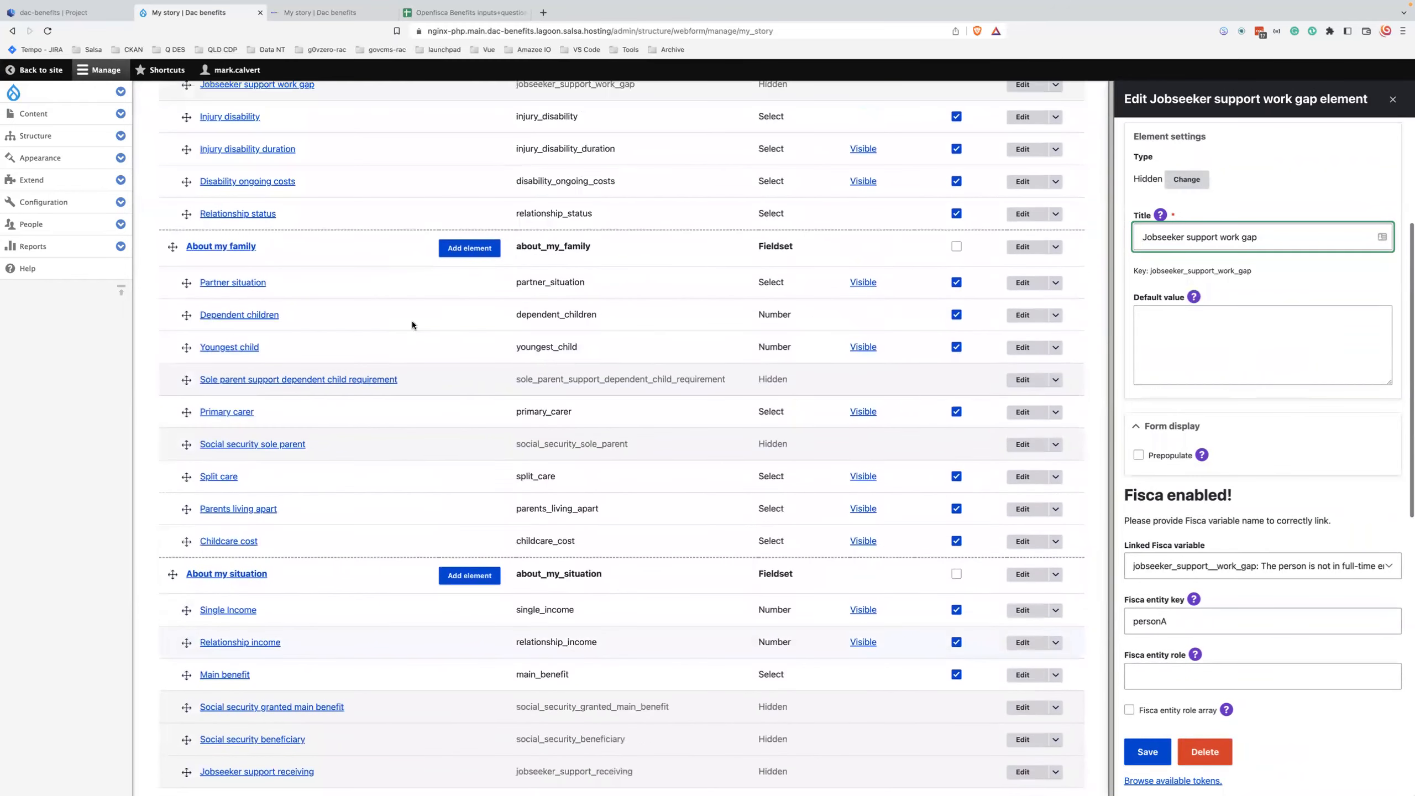
{"action": "scroll", "coordinate": [357, 390], "scroll_direction": "up", "scroll_amount": 1}
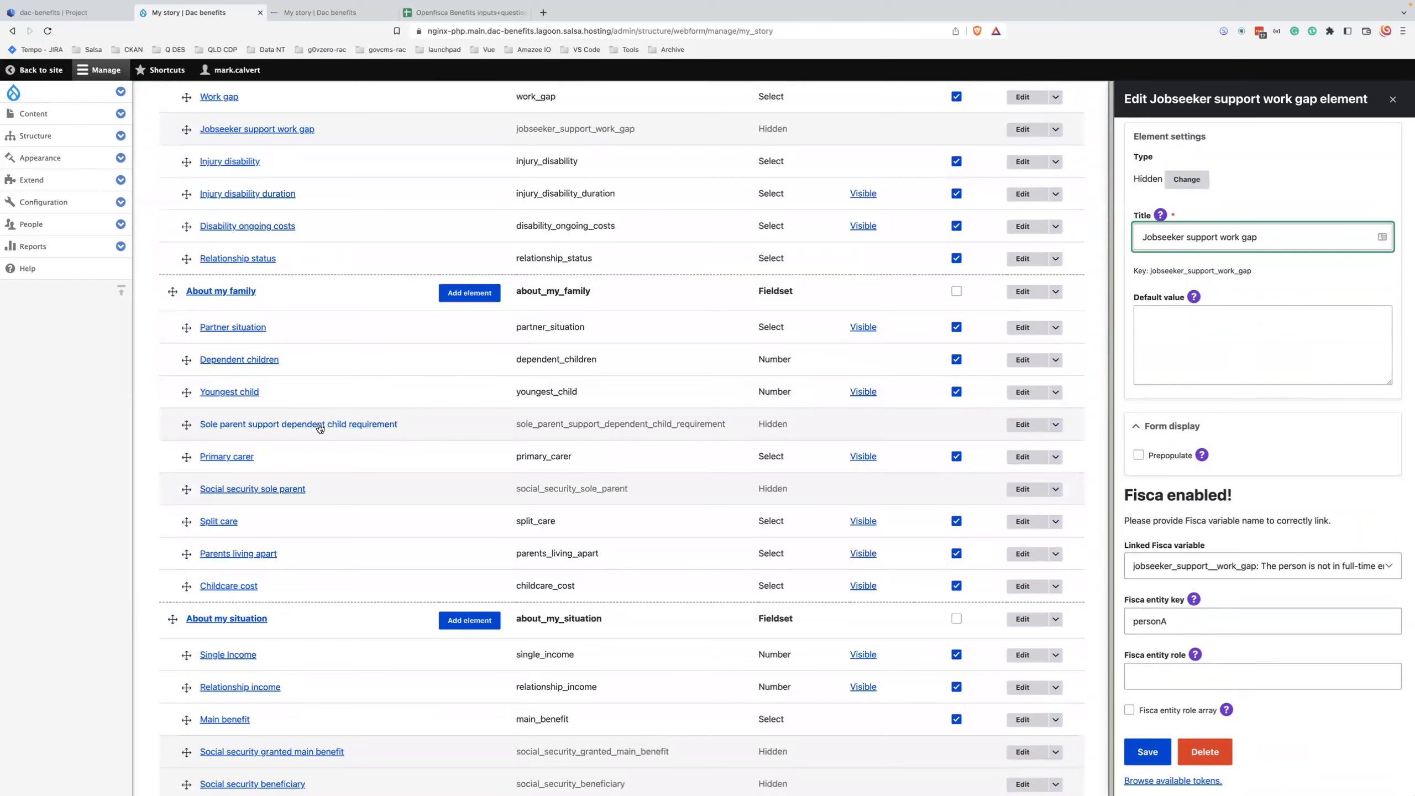
{"action": "scroll", "coordinate": [321, 429], "scroll_direction": "down", "scroll_amount": 2}
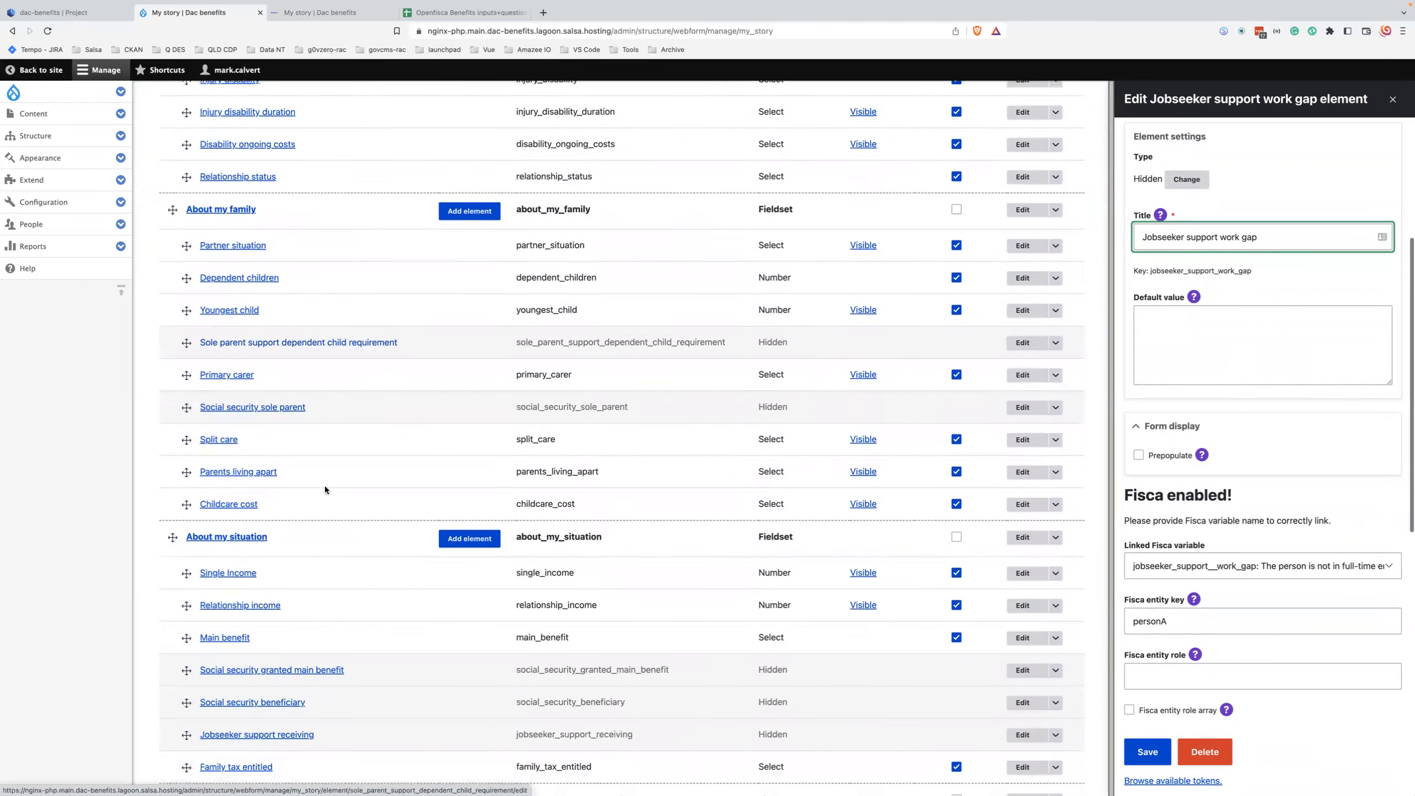
{"action": "scroll", "coordinate": [325, 489], "scroll_direction": "down", "scroll_amount": 1}
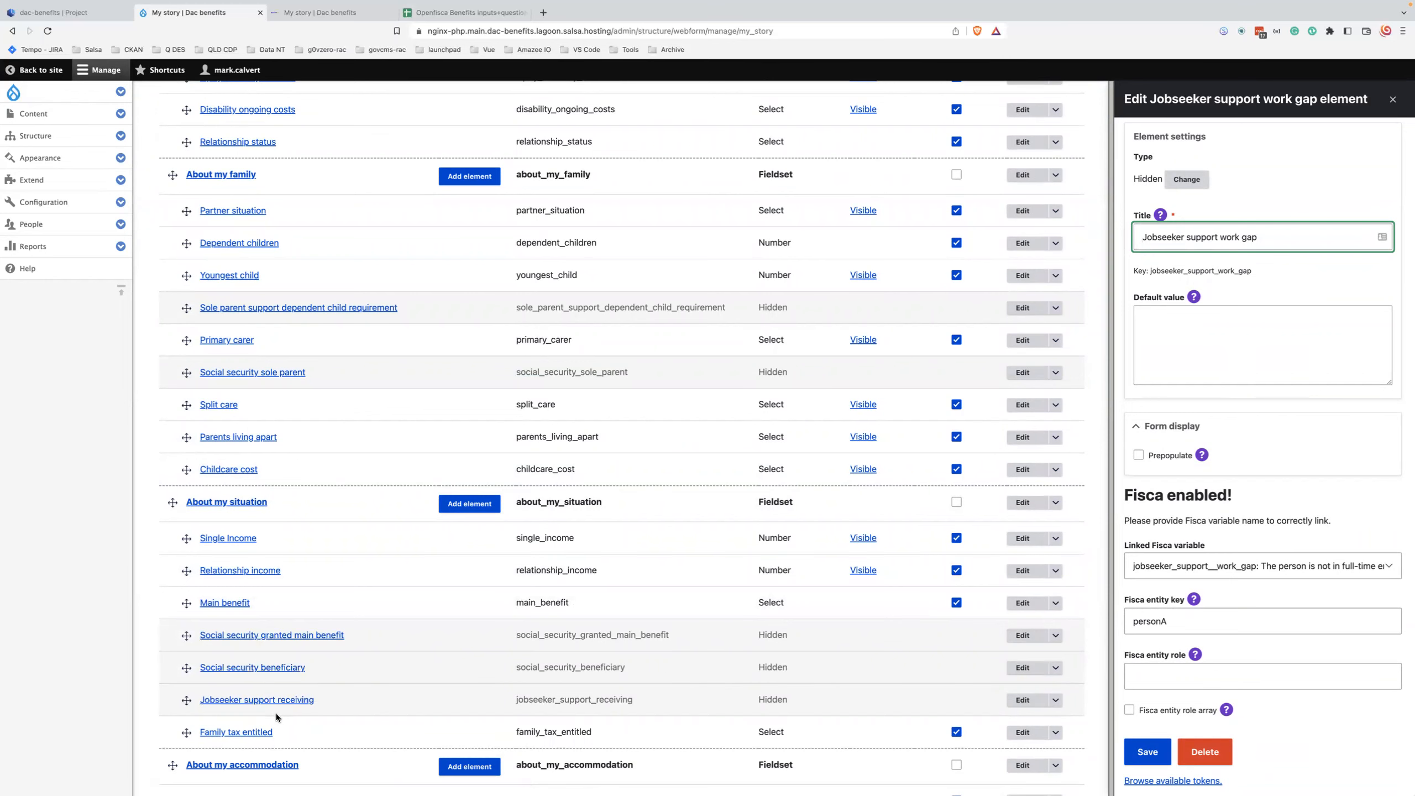
{"action": "scroll", "coordinate": [425, 697], "scroll_direction": "down", "scroll_amount": 3}
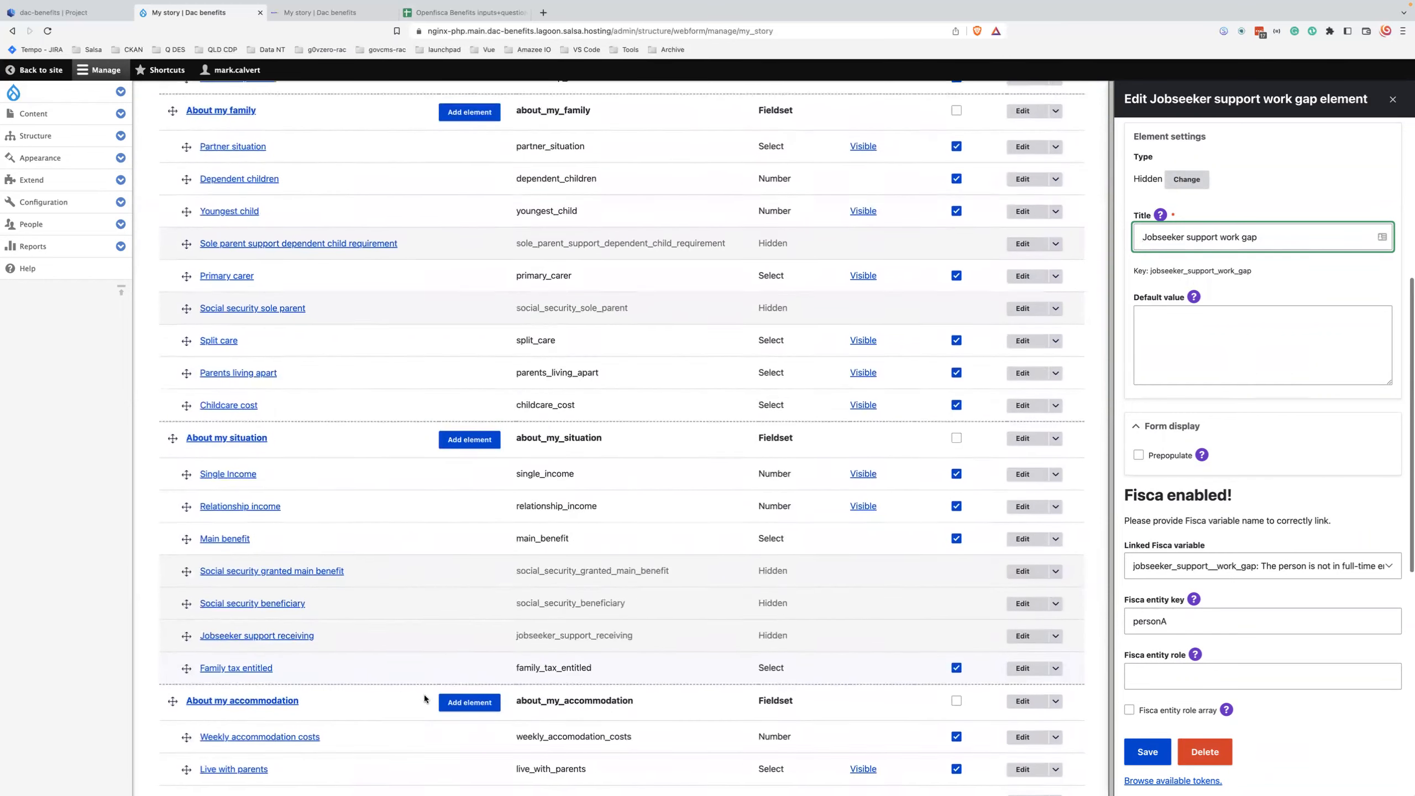
{"action": "scroll", "coordinate": [425, 694], "scroll_direction": "down", "scroll_amount": 6}
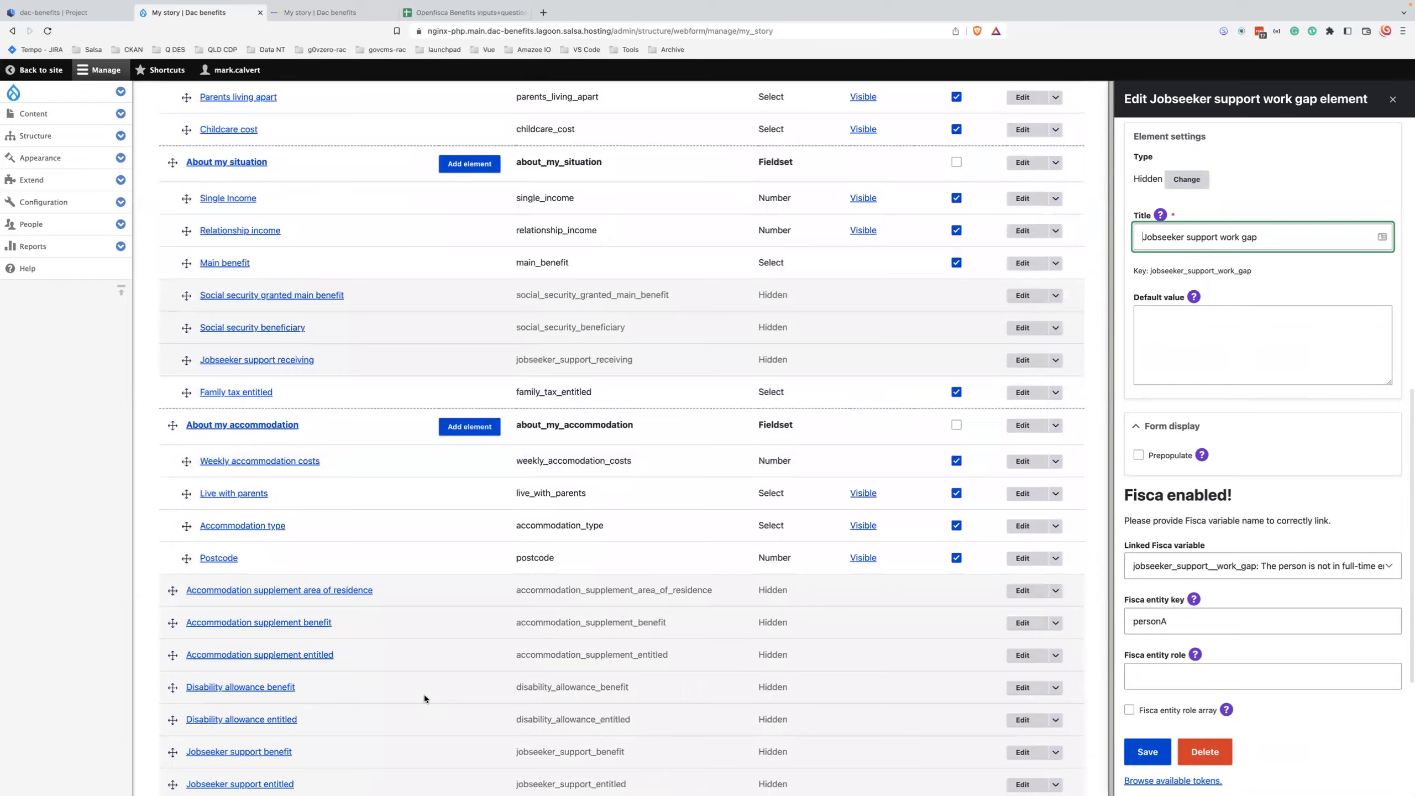
{"action": "scroll", "coordinate": [425, 694], "scroll_direction": "down", "scroll_amount": 2}
{"action": "scroll", "coordinate": [425, 694], "scroll_direction": "down", "scroll_amount": 4}
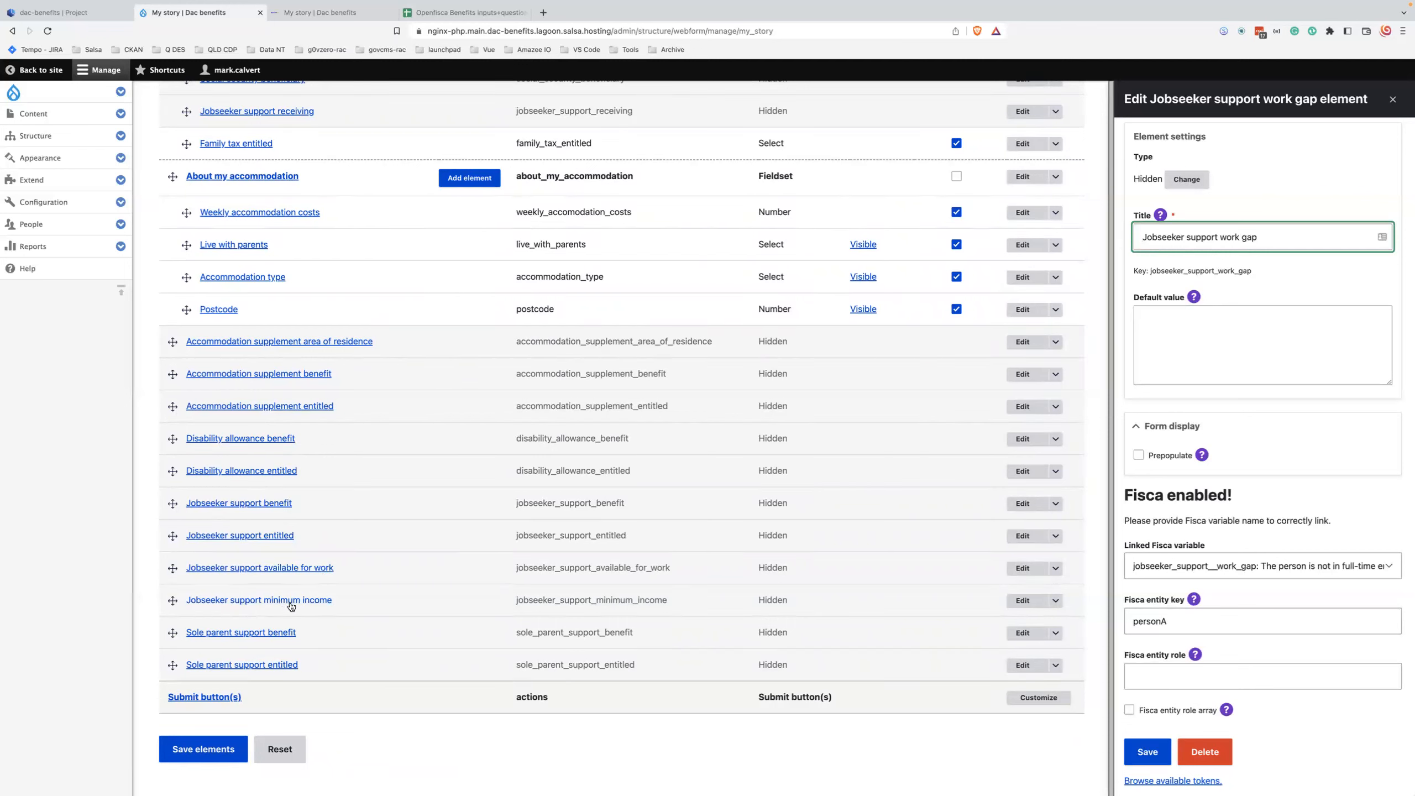
{"action": "left_click", "coordinate": [263, 602]}
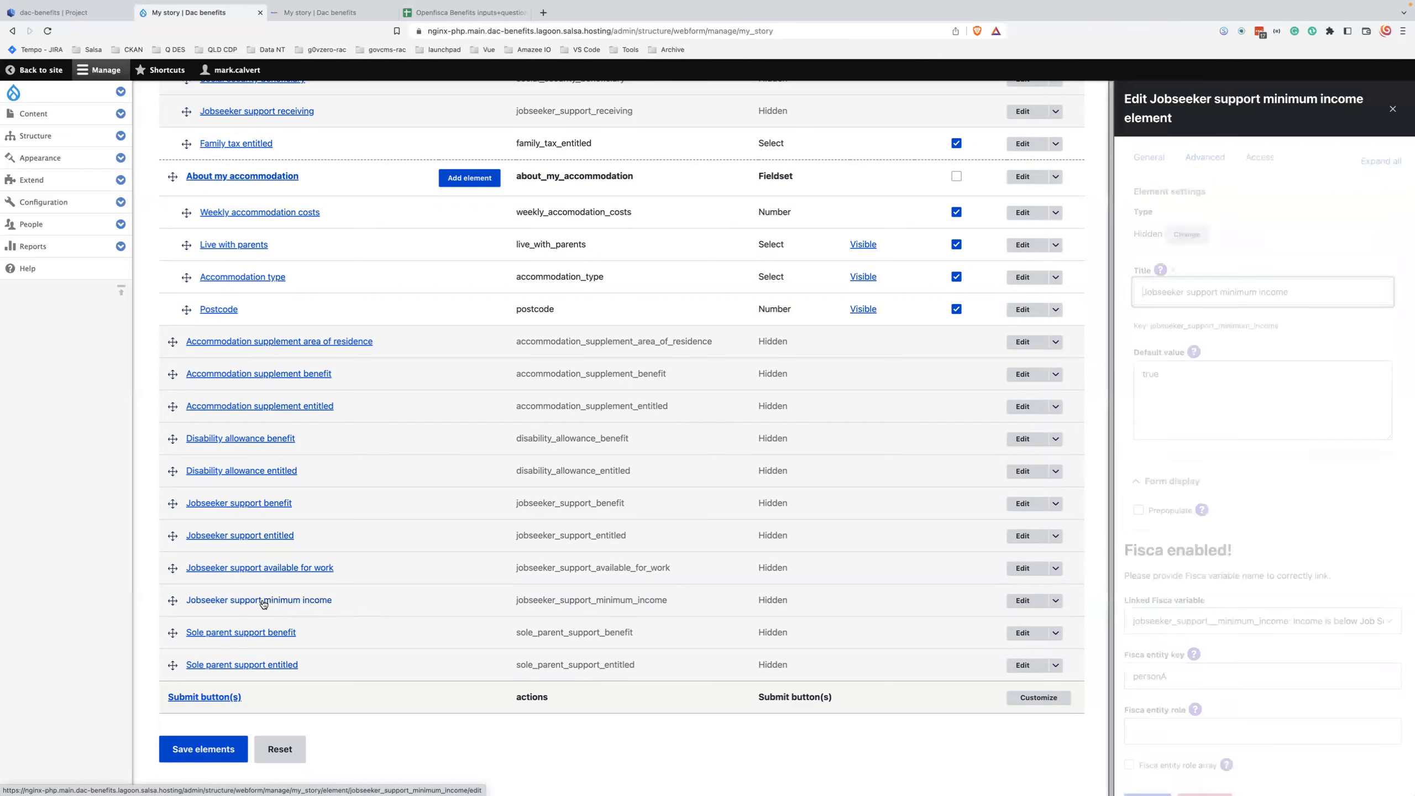
{"action": "left_click", "coordinate": [1172, 379]}
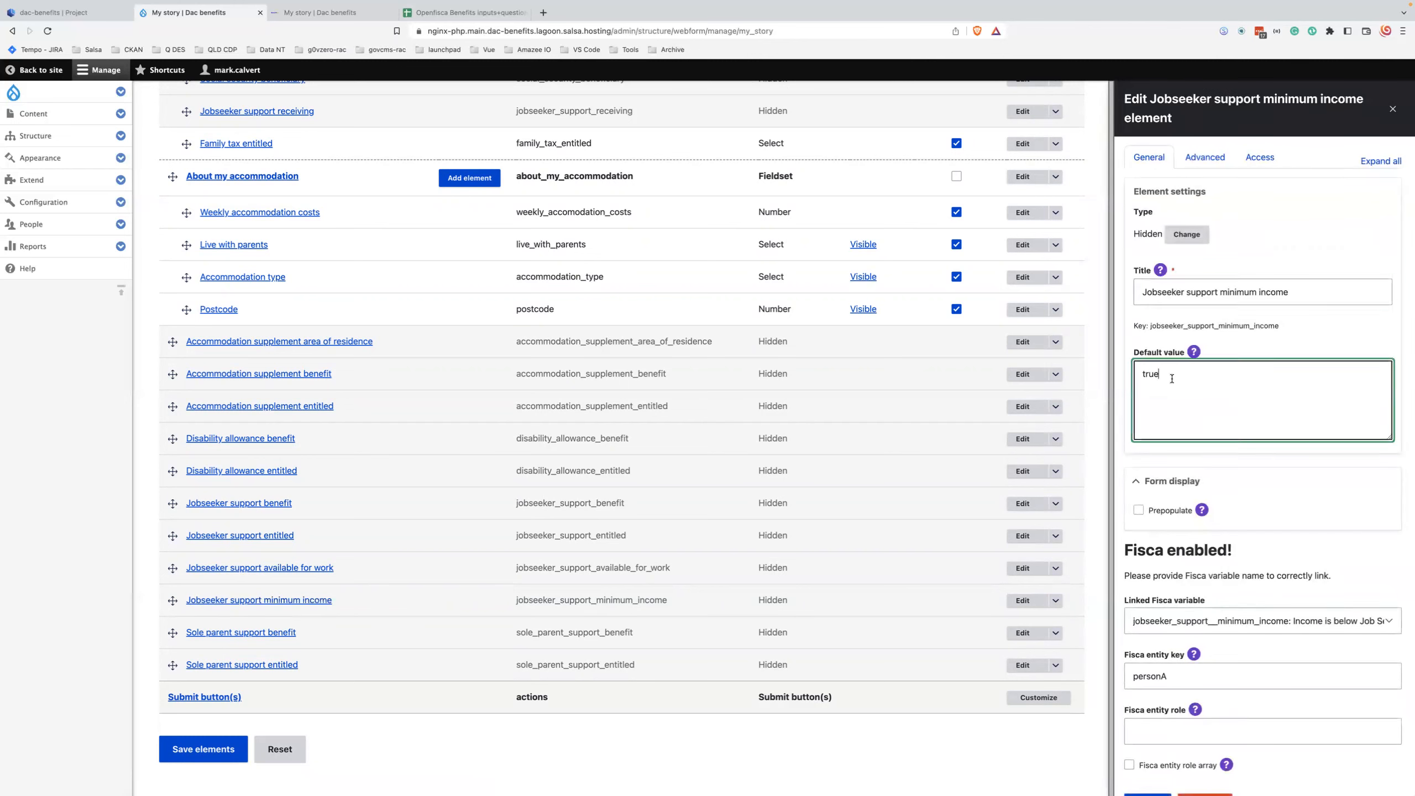
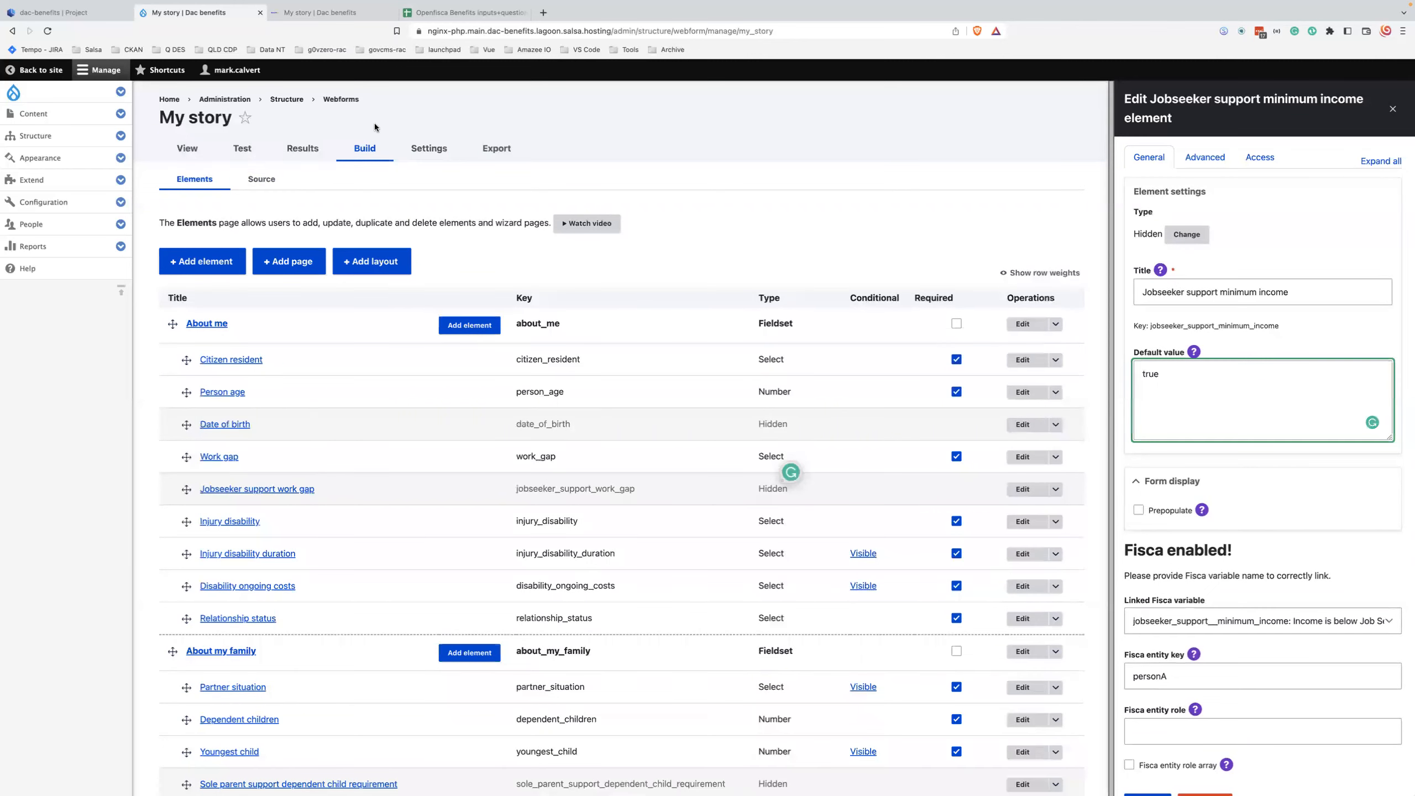
Step: Open the webform's custom CSS and JavaScript settings and inspect the .webform-element-help style rule
{"action": "left_click", "coordinate": [445, 149]}
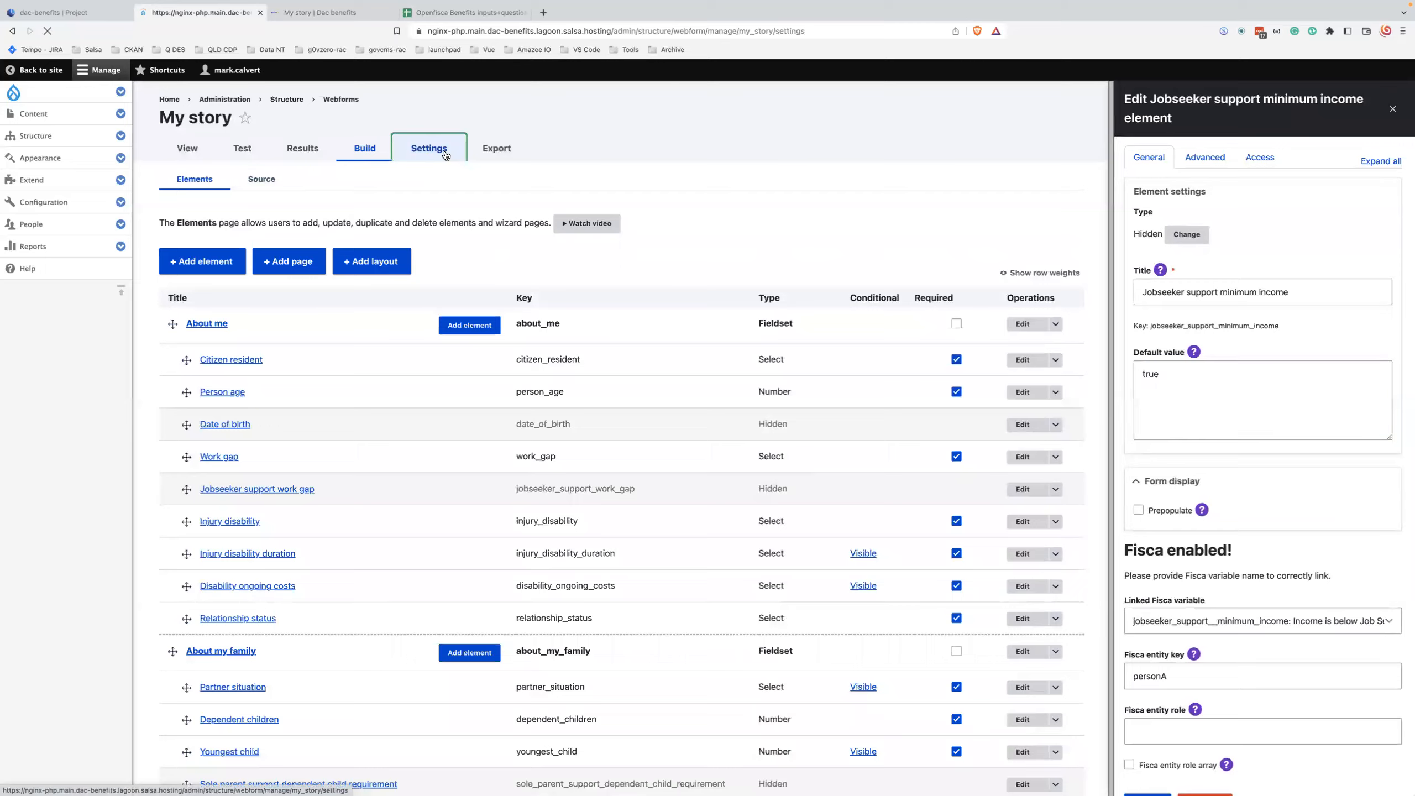
{"action": "left_click", "coordinate": [578, 178]}
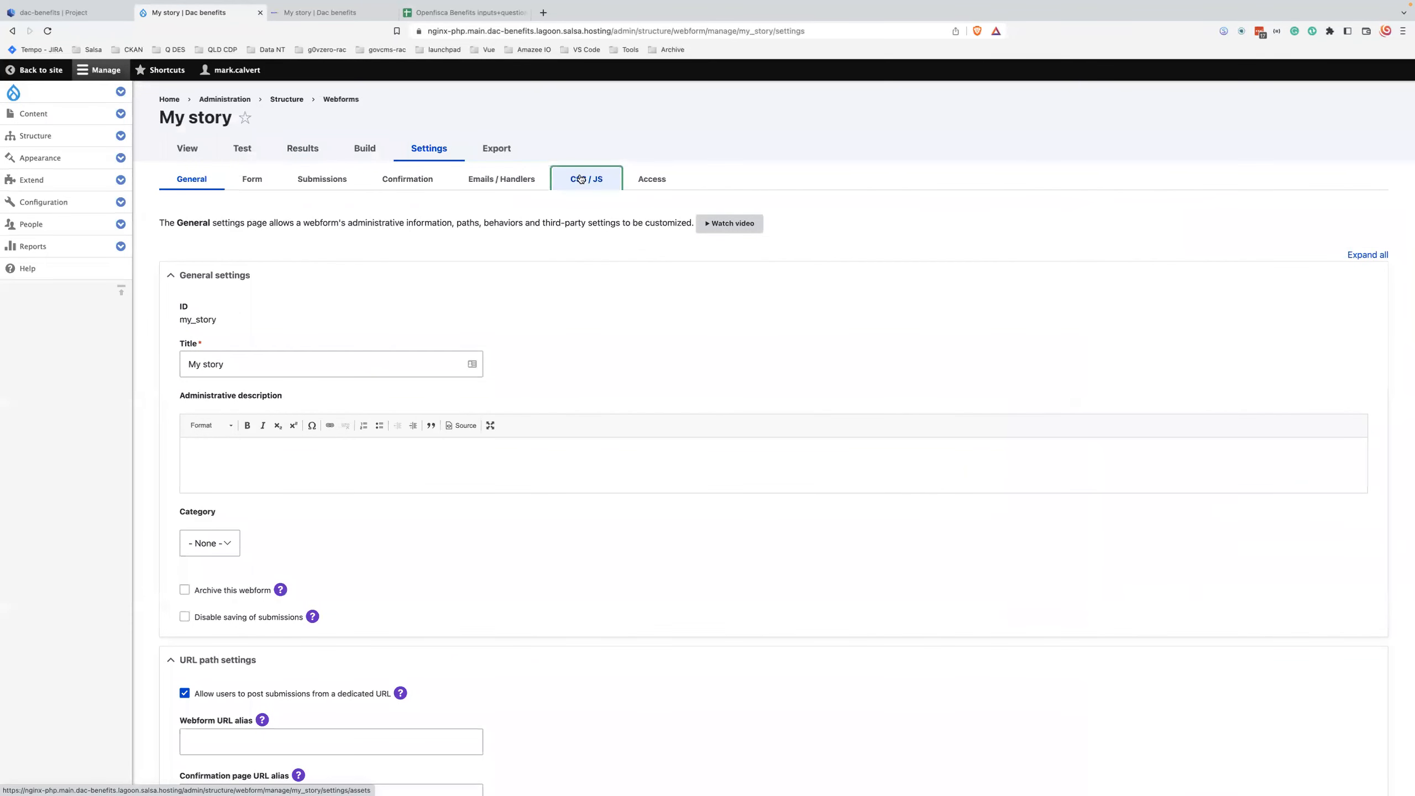
{"action": "left_click", "coordinate": [578, 181]}
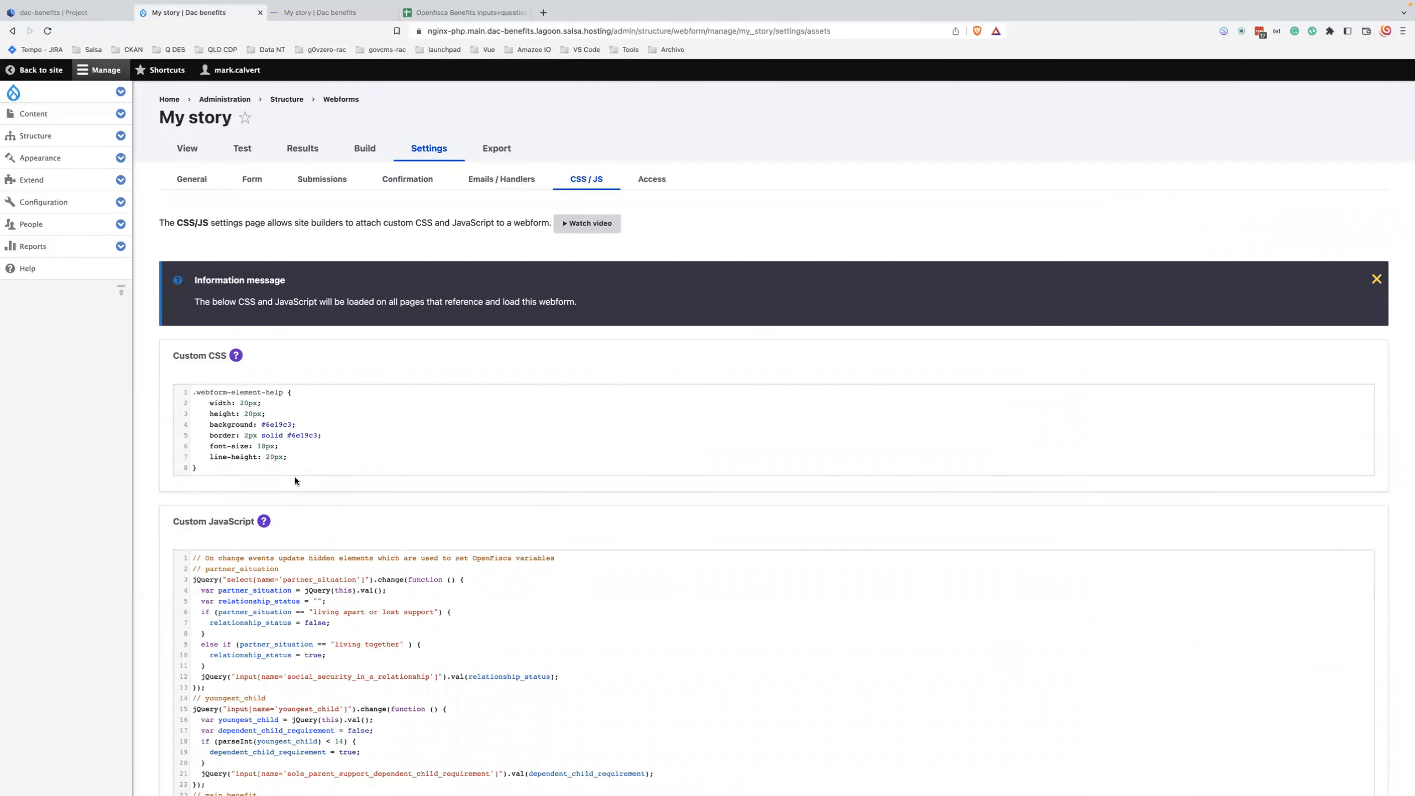
{"action": "left_click_drag", "start_coordinate": [199, 469], "coordinate": [190, 391]}
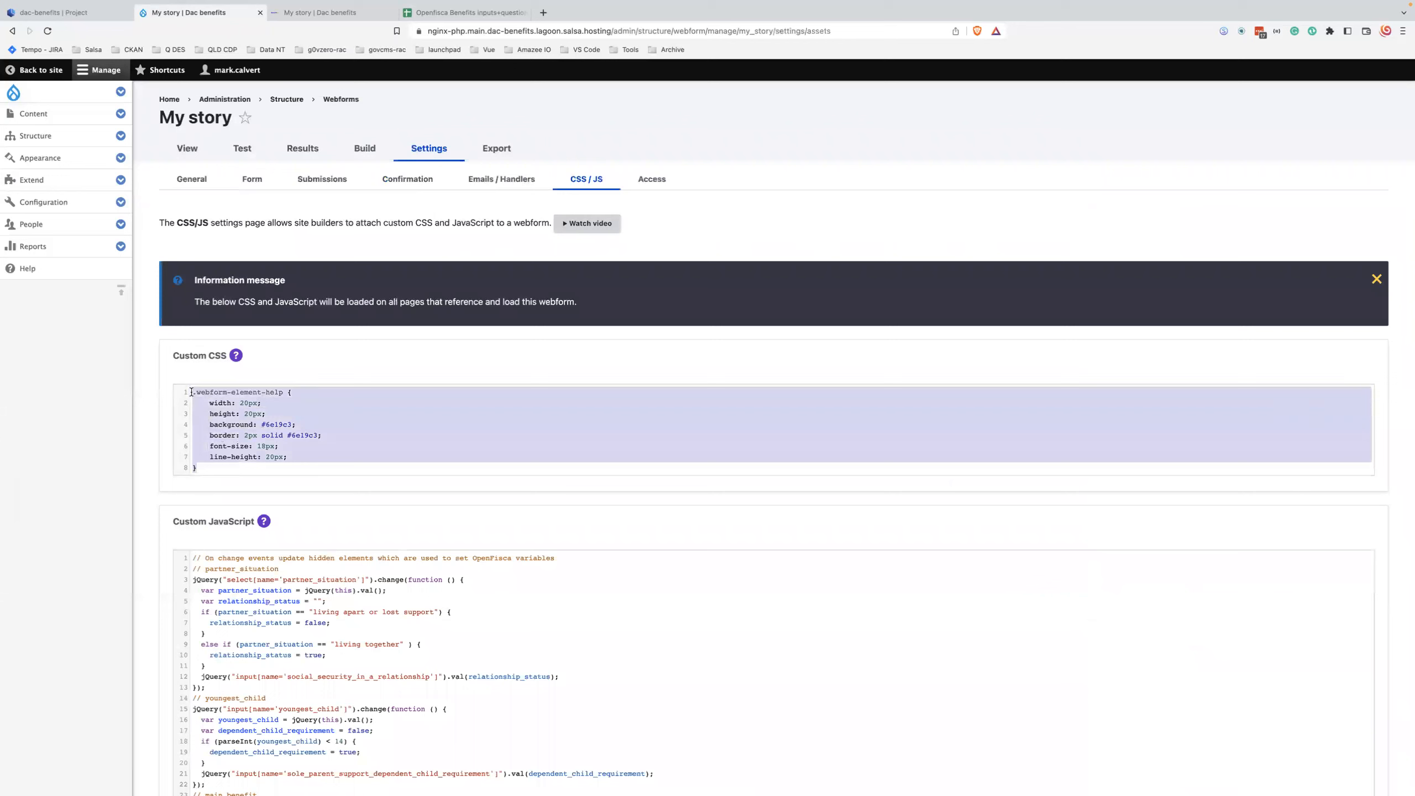
{"action": "left_click", "coordinate": [279, 398]}
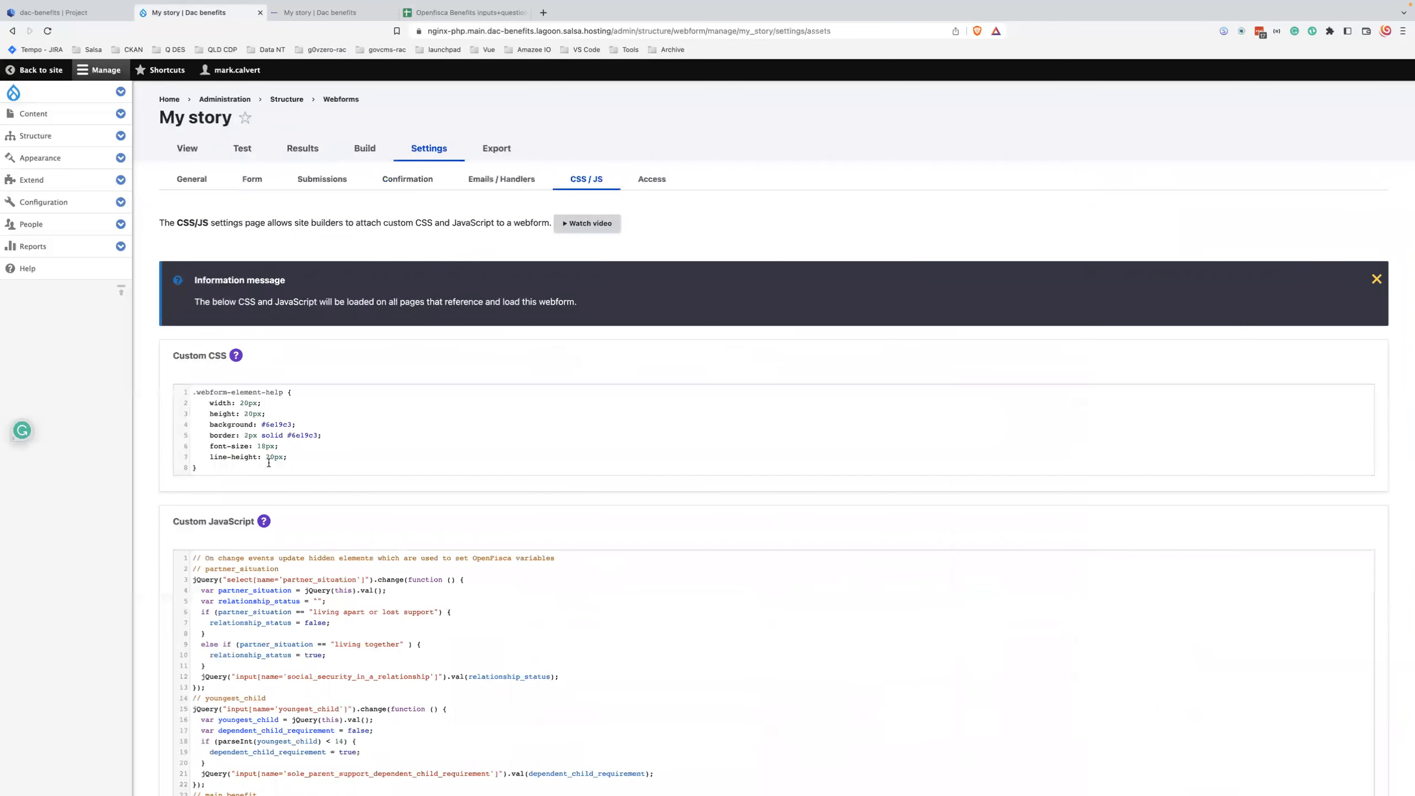
Step: Examine the custom JavaScript's change-event functions that fill the hidden elements for OpenFisca variables
{"action": "mouse_move", "coordinate": [264, 521]}
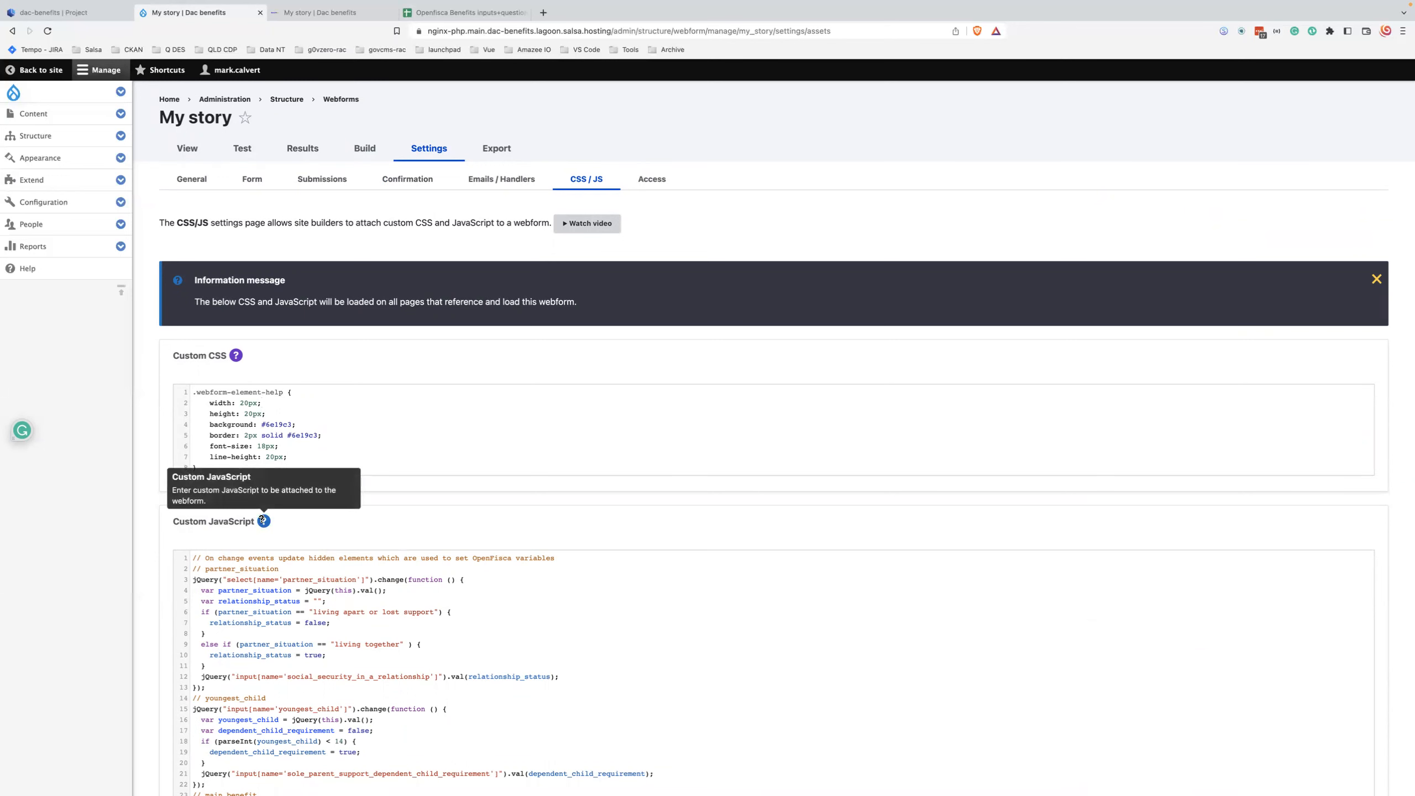
{"action": "scroll", "coordinate": [286, 477], "scroll_direction": "down", "scroll_amount": 2}
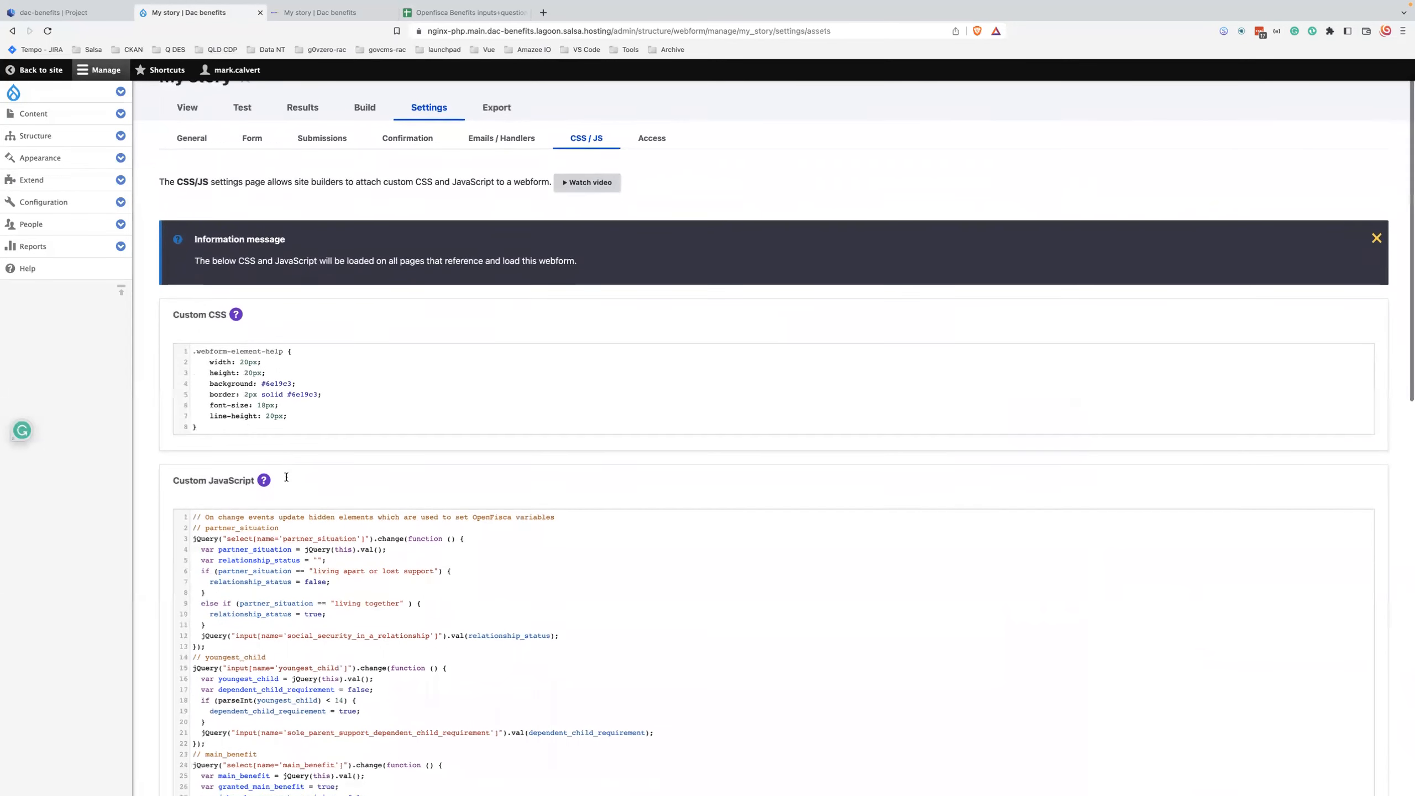
{"action": "scroll", "coordinate": [301, 428], "scroll_direction": "down", "scroll_amount": 1}
{"action": "scroll", "coordinate": [302, 426], "scroll_direction": "up", "scroll_amount": 1}
{"action": "scroll", "coordinate": [319, 391], "scroll_direction": "down", "scroll_amount": 1}
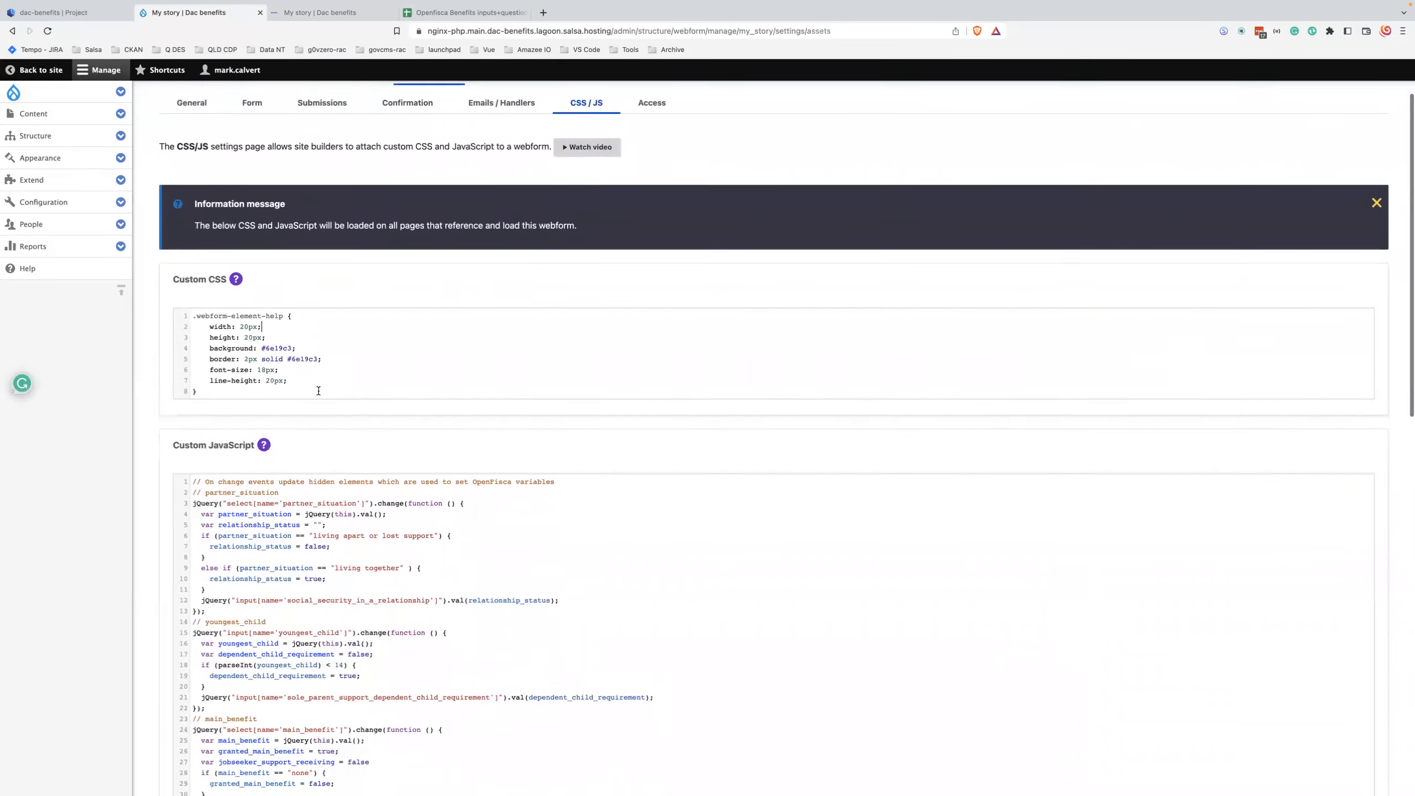
{"action": "scroll", "coordinate": [318, 391], "scroll_direction": "up", "scroll_amount": 1}
{"action": "mouse_move", "coordinate": [264, 467]}
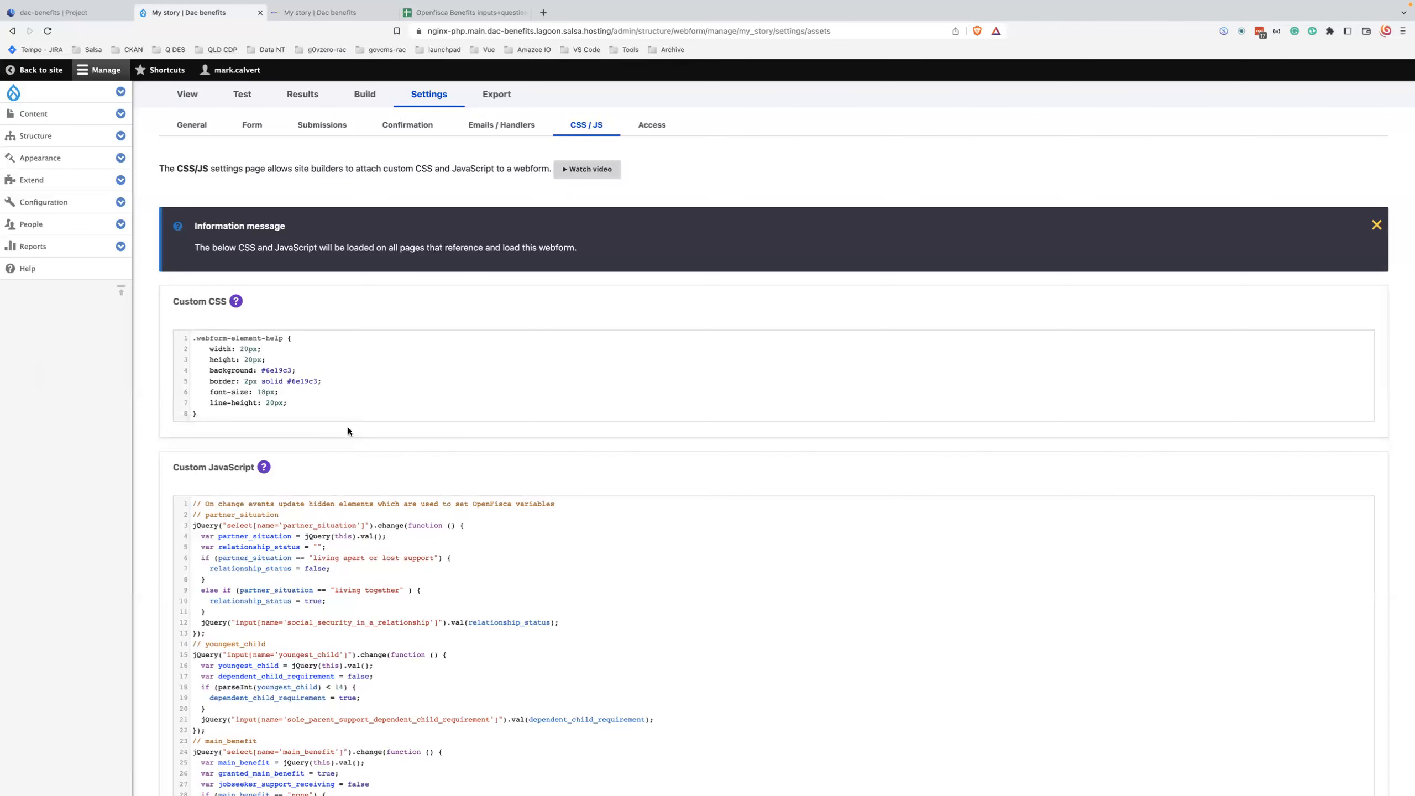
{"action": "scroll", "coordinate": [347, 430], "scroll_direction": "down", "scroll_amount": 1}
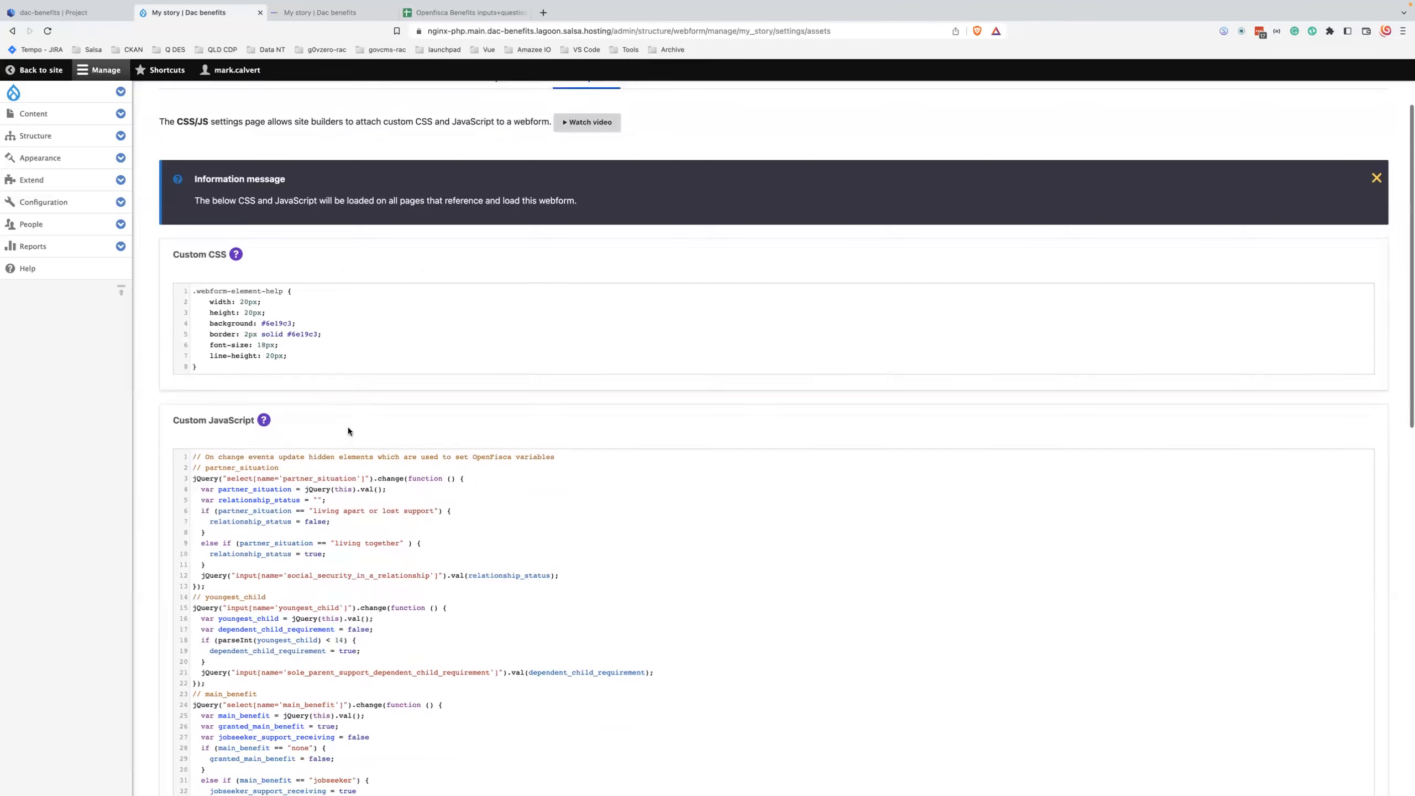
{"action": "scroll", "coordinate": [348, 429], "scroll_direction": "down", "scroll_amount": 5}
{"action": "scroll", "coordinate": [348, 427], "scroll_direction": "up", "scroll_amount": 7}
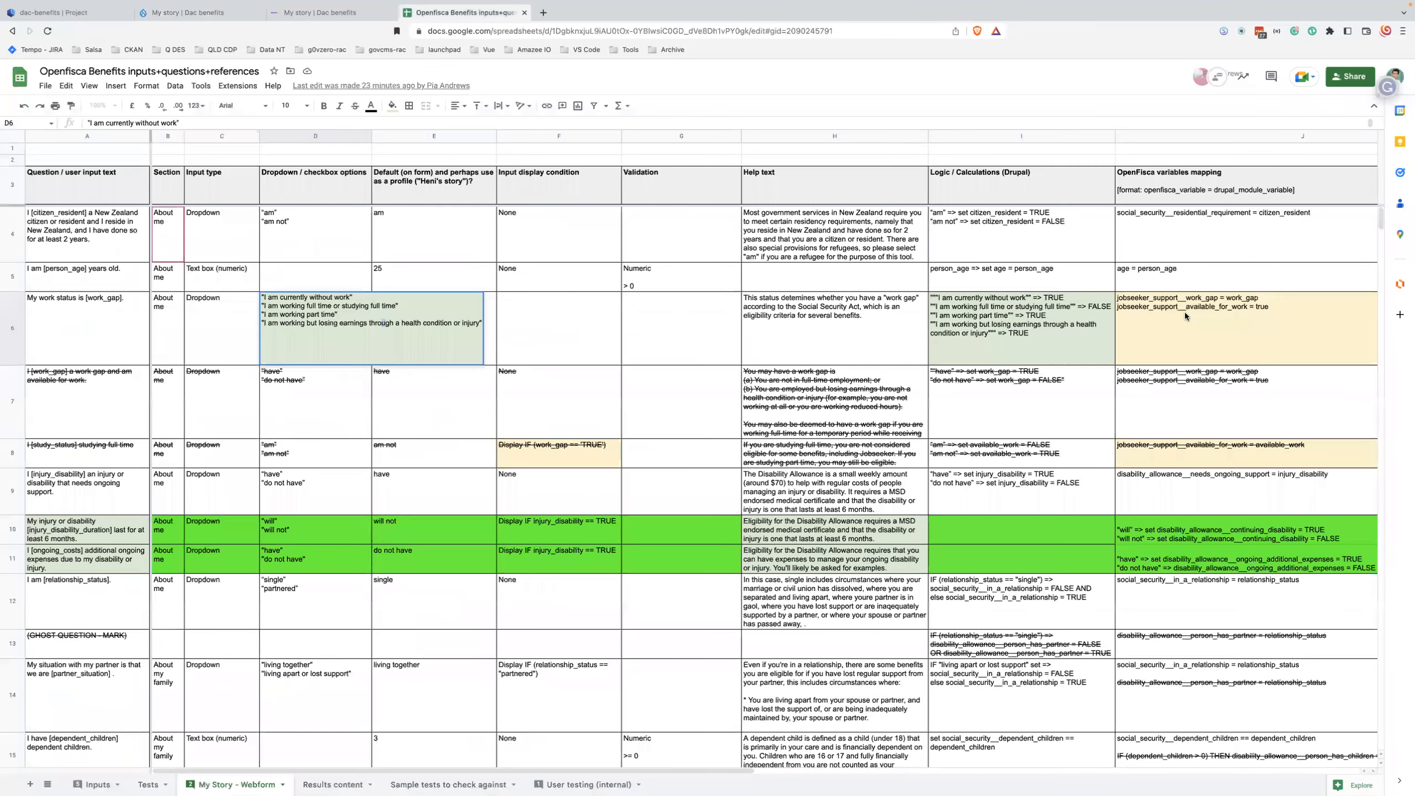
Step: In the Openfisca Benefits spreadsheet, check the work_gap question's OpenFisca variables mapping, dropdown options and Drupal logic
{"action": "left_click", "coordinate": [1185, 313]}
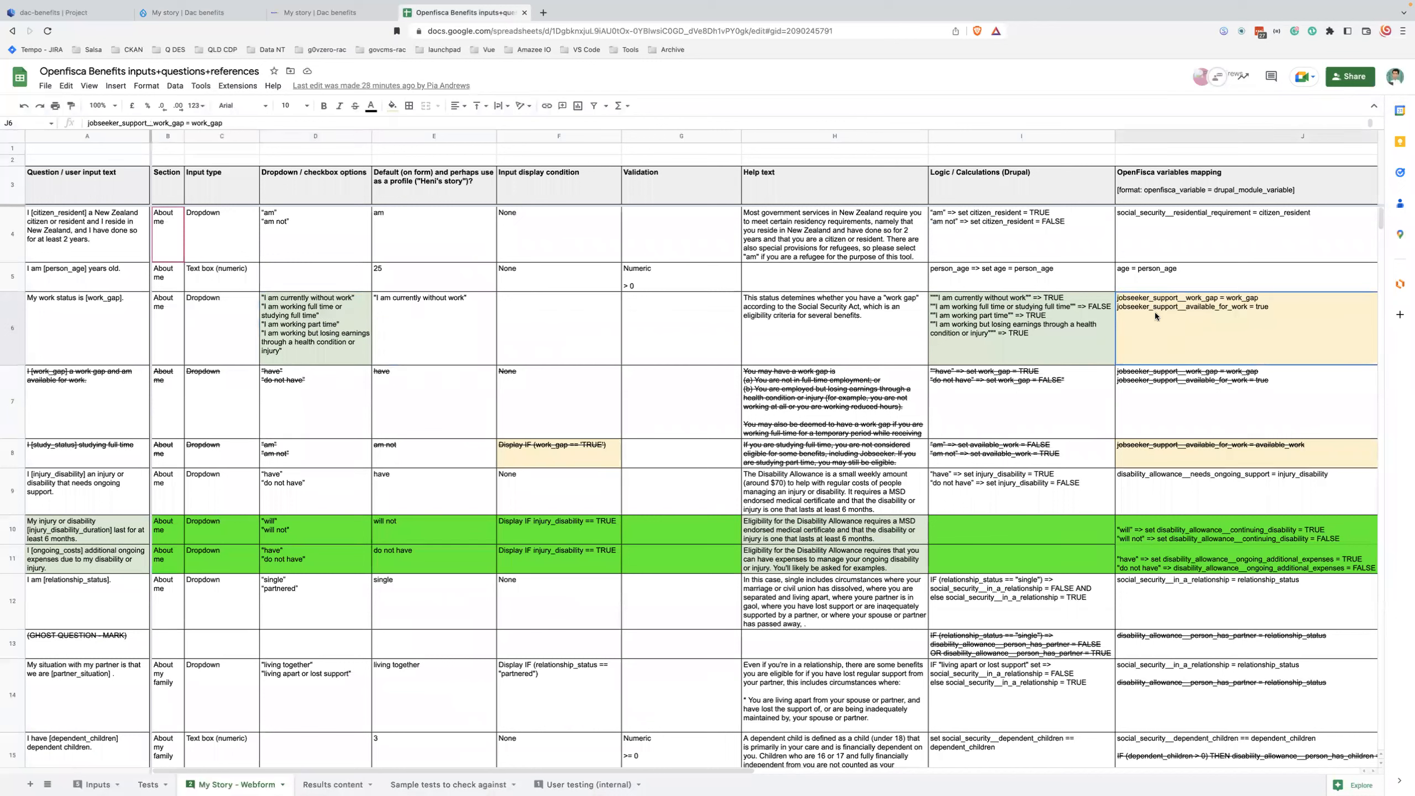
{"action": "left_click", "coordinate": [296, 327]}
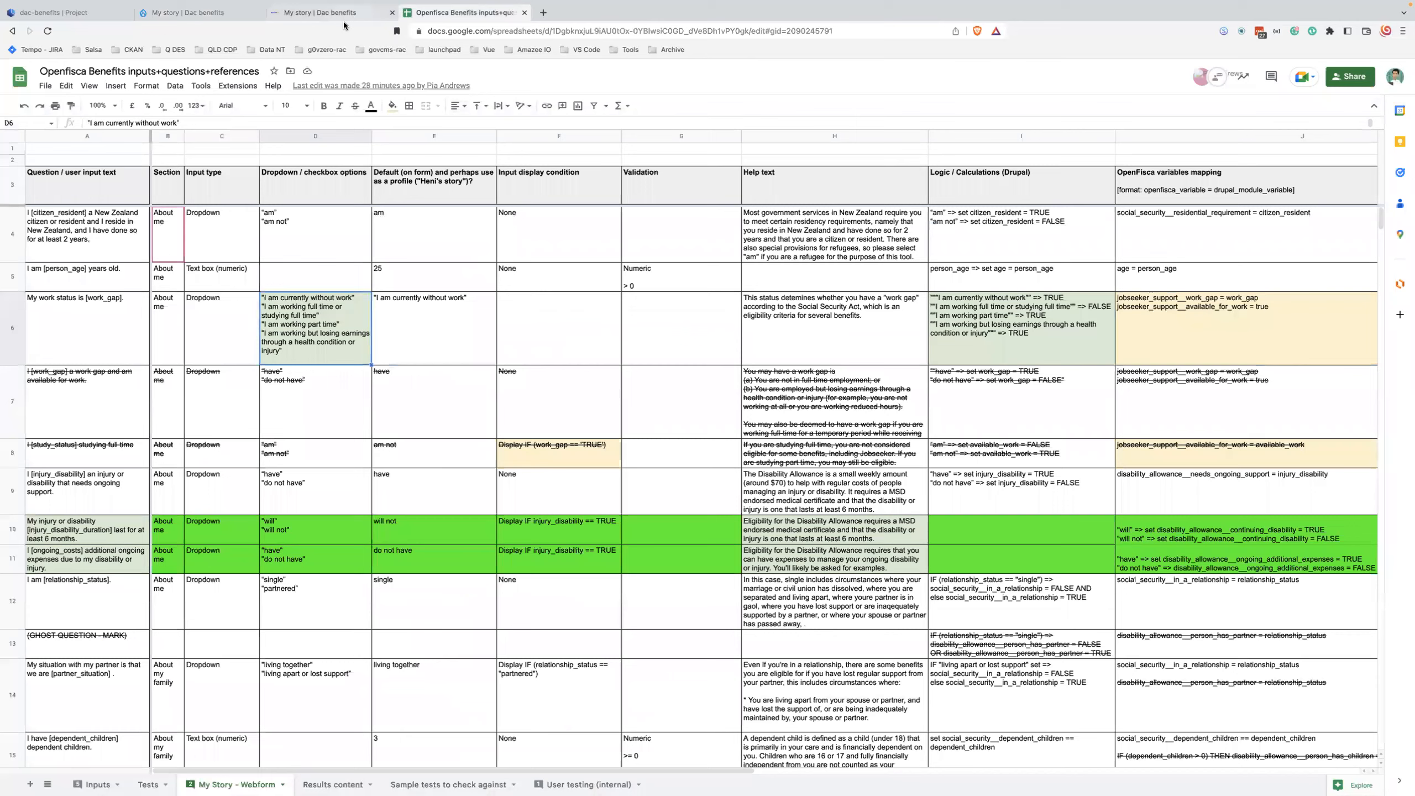
{"action": "left_click", "coordinate": [1003, 295]}
Step: Find the split_care question in the My Story - Webform sheet and select its full help text for review
{"action": "scroll", "coordinate": [1002, 390], "scroll_direction": "down", "scroll_amount": 3}
{"action": "scroll", "coordinate": [563, 453], "scroll_direction": "down", "scroll_amount": 3}
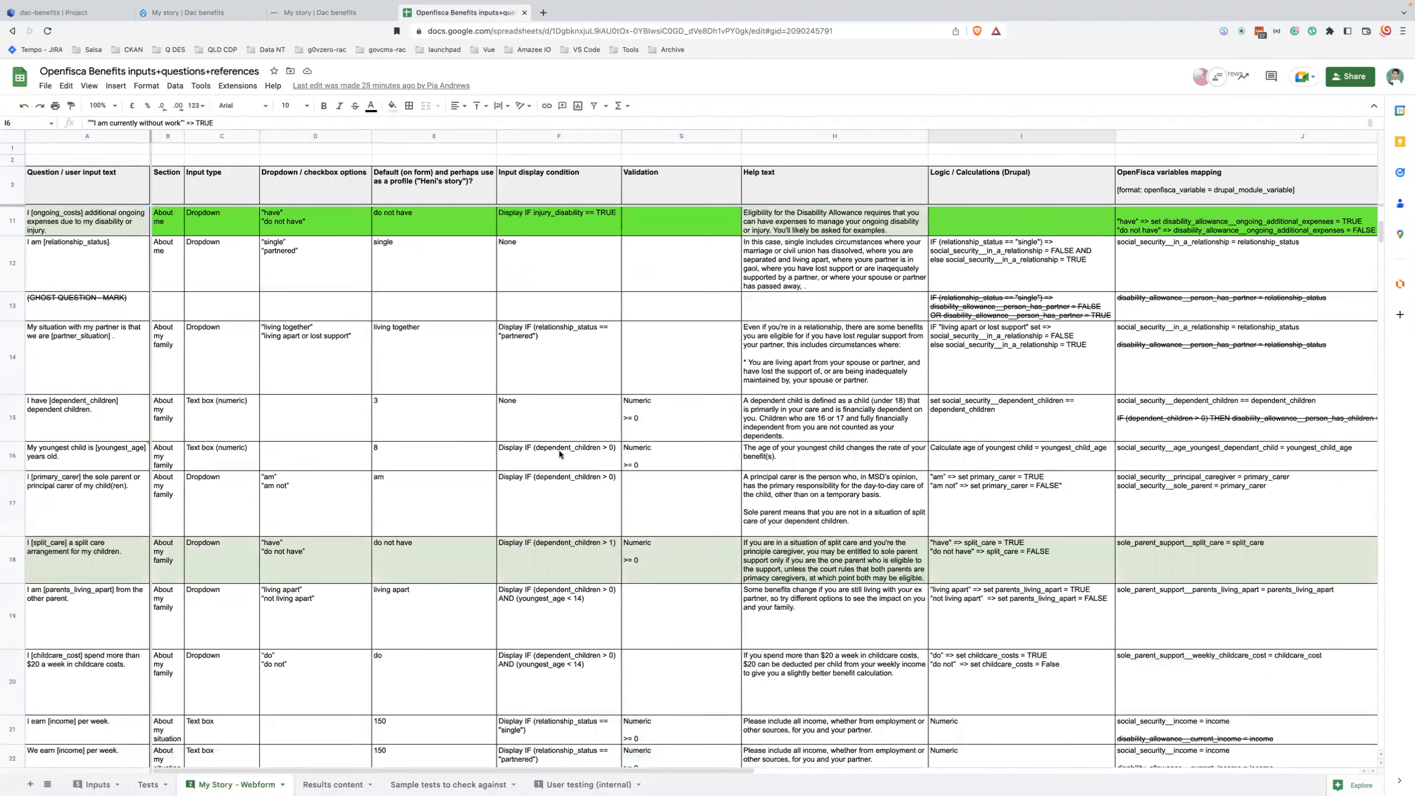
{"action": "scroll", "coordinate": [126, 486], "scroll_direction": "down", "scroll_amount": 2}
{"action": "left_click", "coordinate": [125, 483]}
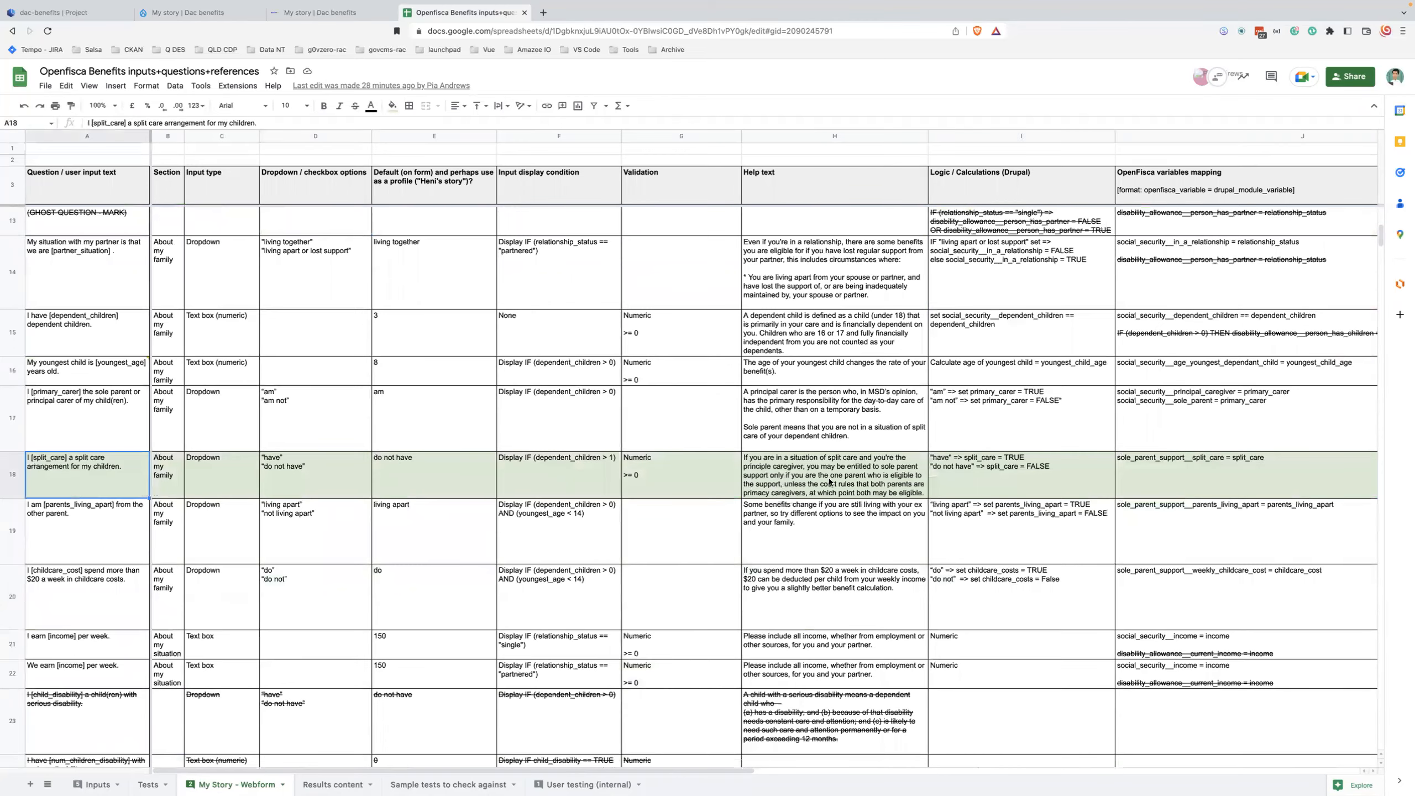
{"action": "left_click", "coordinate": [873, 482]}
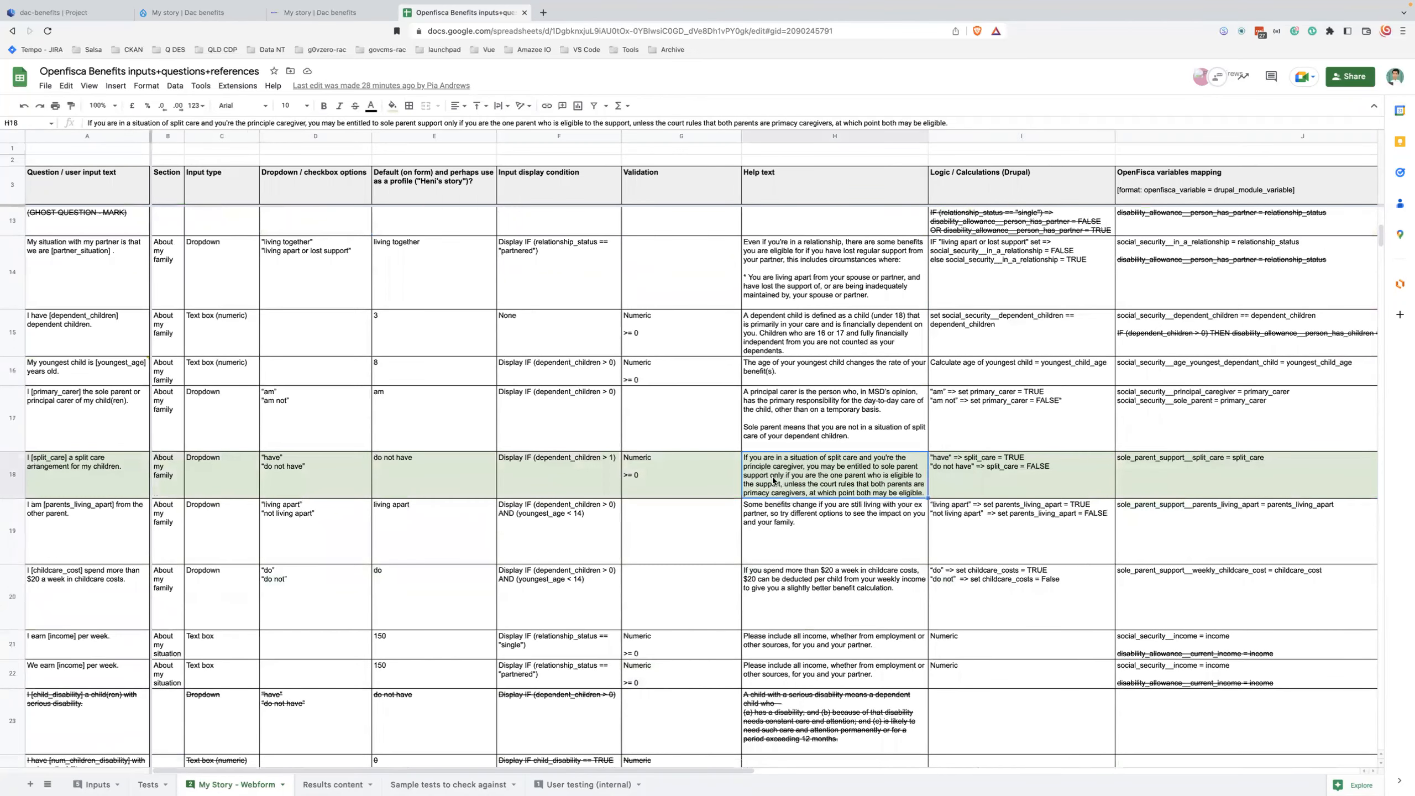
{"action": "left_click", "coordinate": [44, 473]}
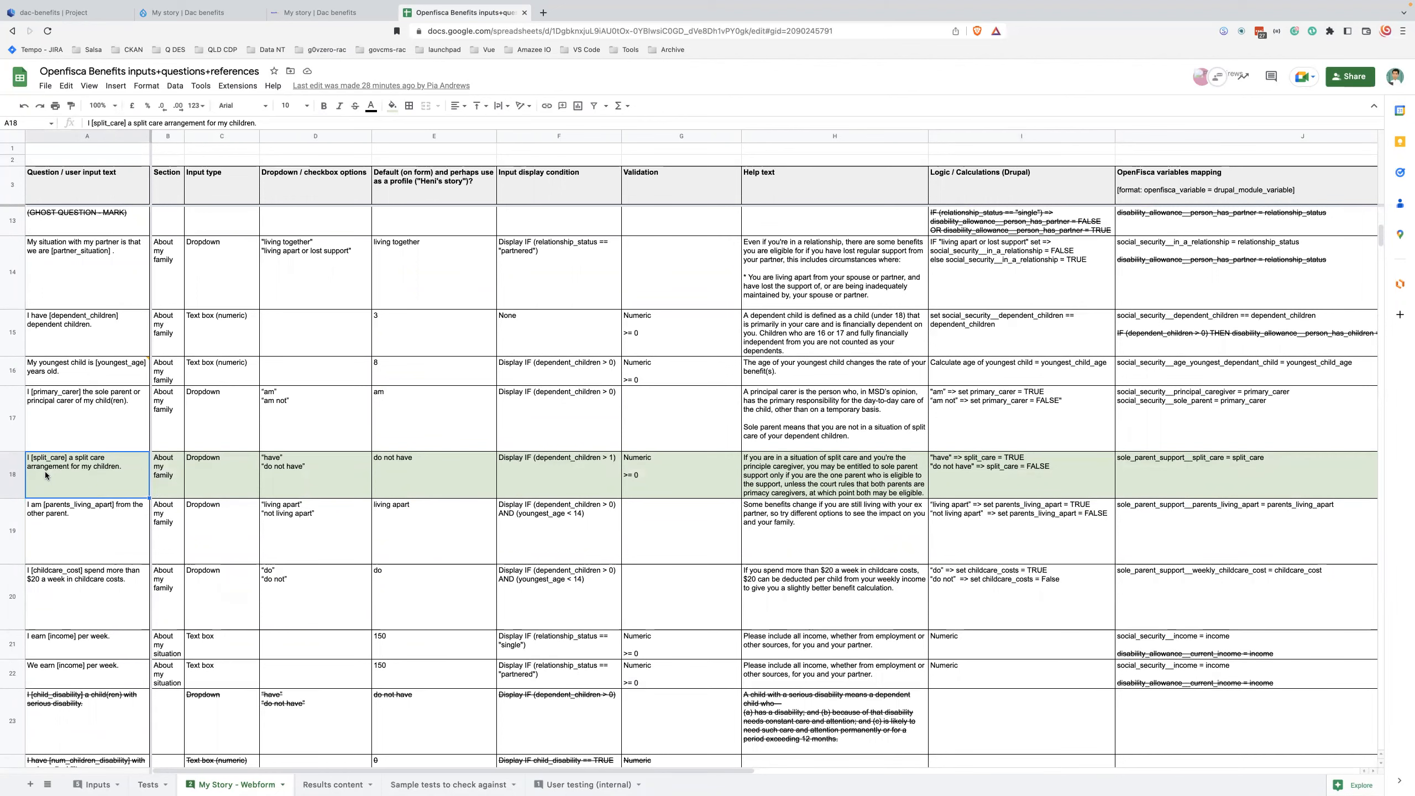
{"action": "left_click", "coordinate": [802, 462]}
{"action": "left_click", "coordinate": [369, 123]}
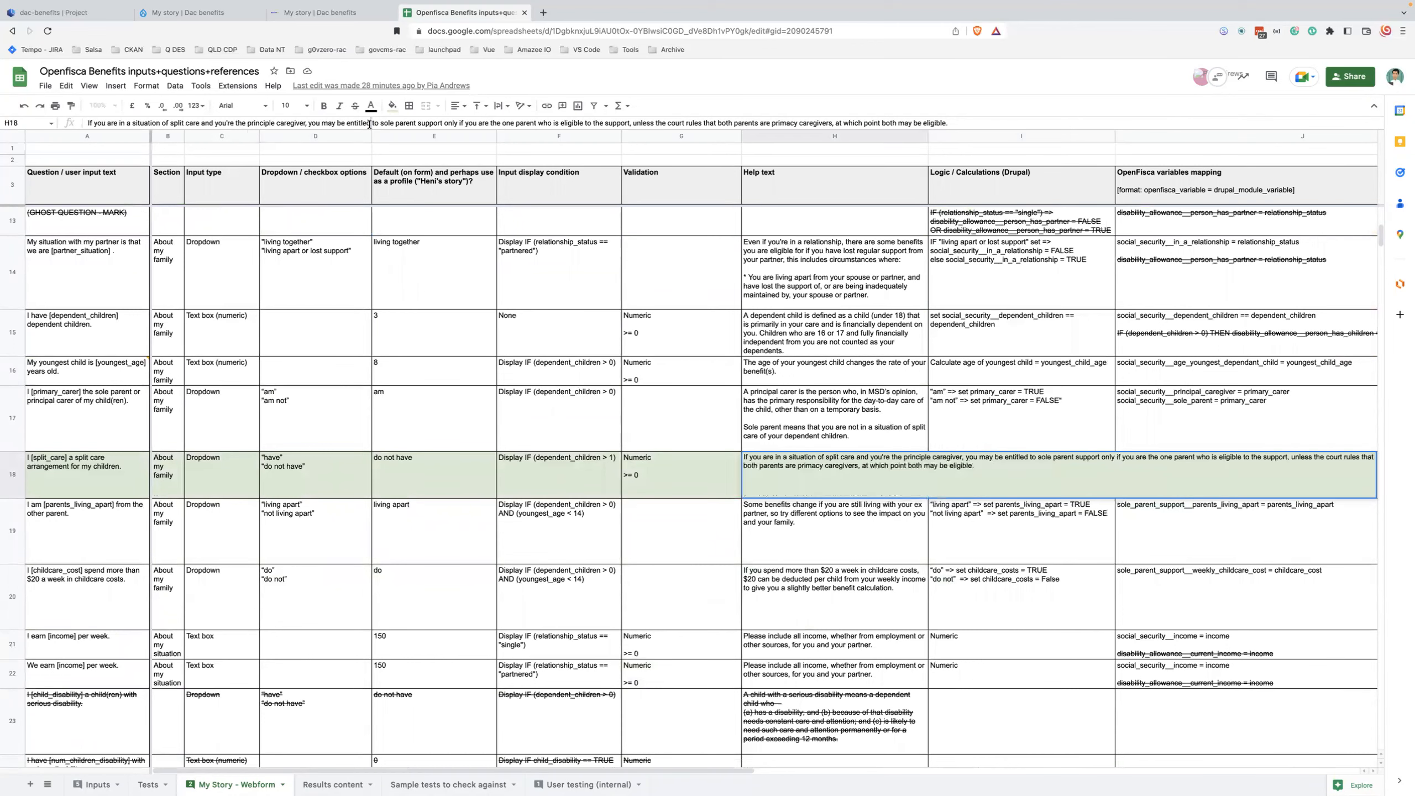
{"action": "key", "text": "ctrl+a"}
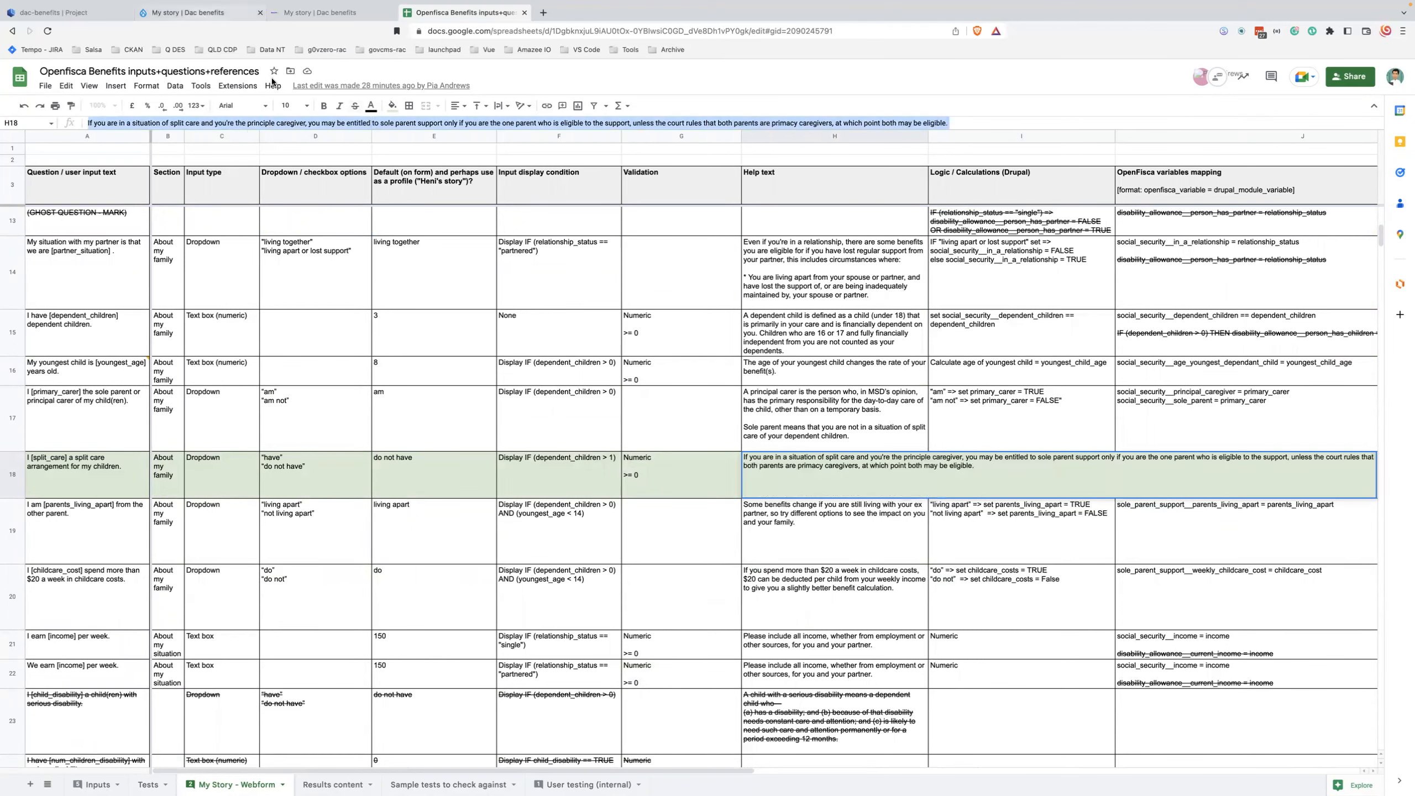
Step: Open the Split care element in the My story webform and compare its help text with the spreadsheet's
{"action": "left_click", "coordinate": [198, 12]}
{"action": "scroll", "coordinate": [387, 438], "scroll_direction": "down", "scroll_amount": 5}
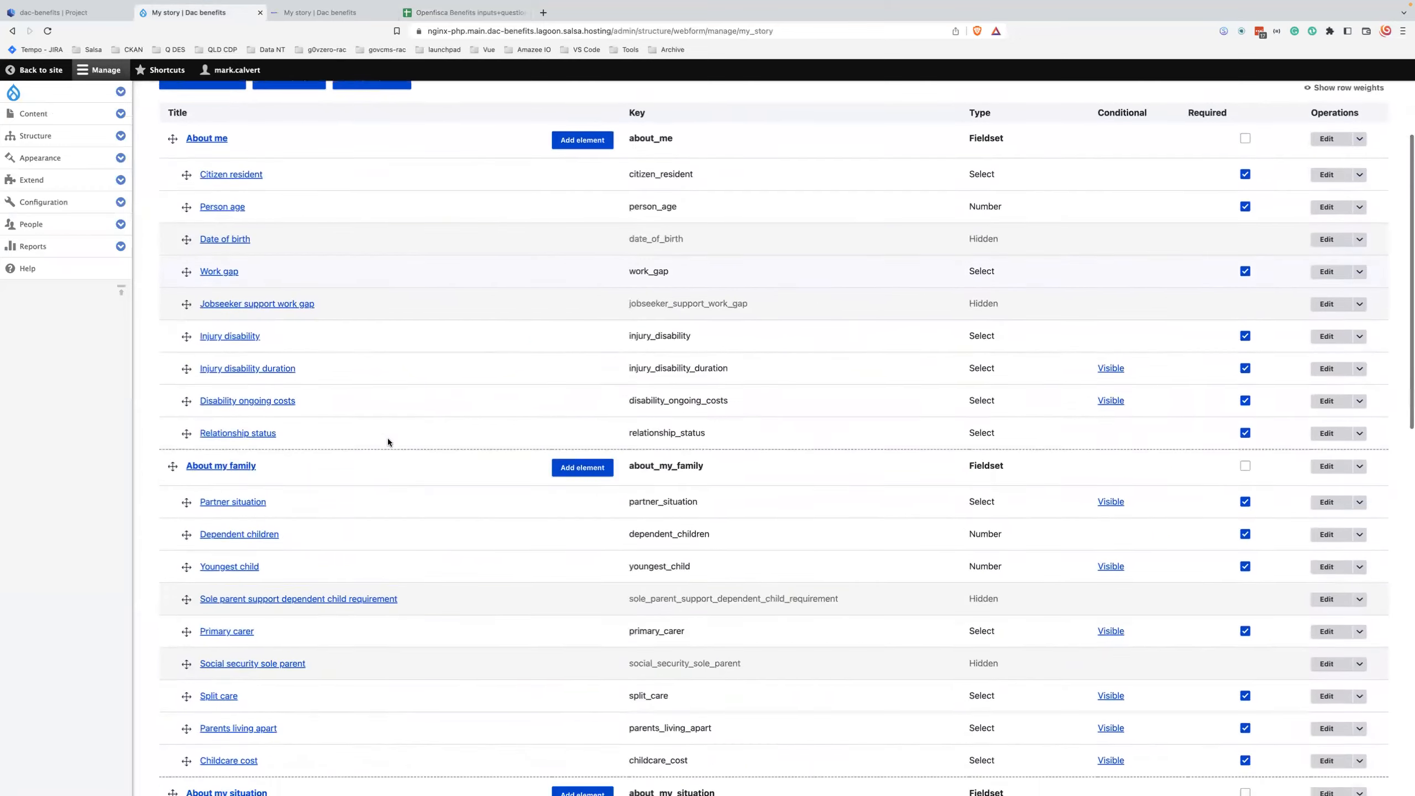
{"action": "left_click", "coordinate": [1327, 584]}
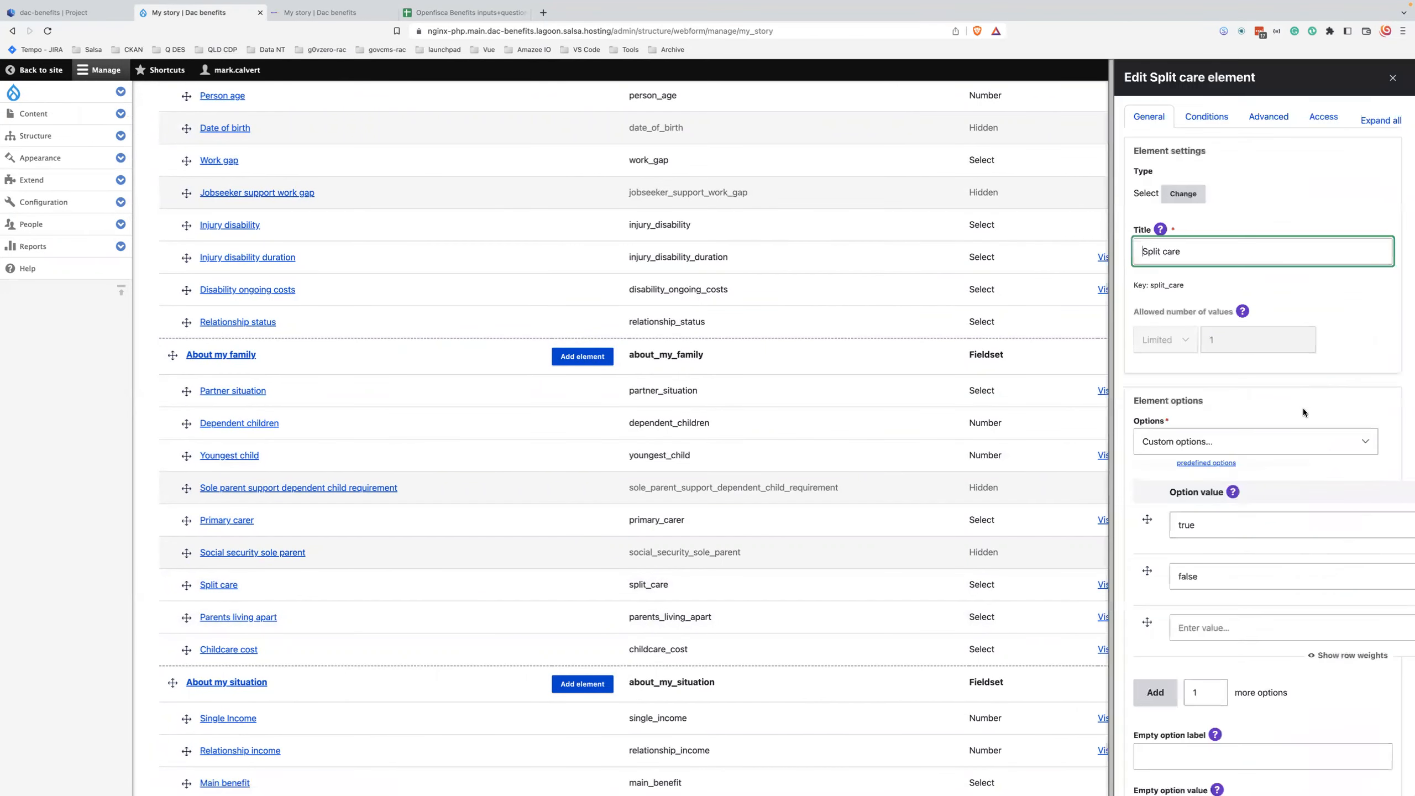
{"action": "scroll", "coordinate": [1303, 408], "scroll_direction": "down", "scroll_amount": 10}
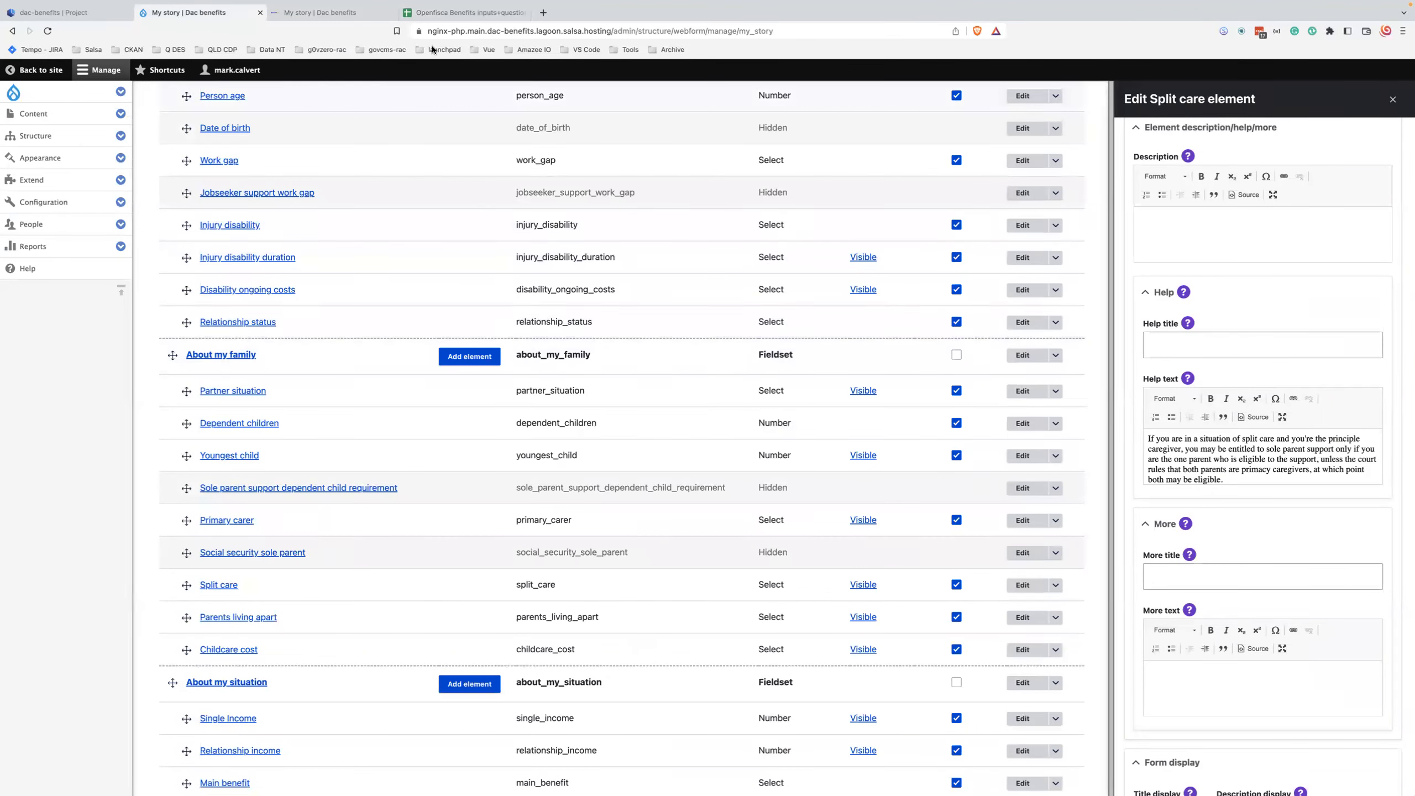
{"action": "left_click", "coordinate": [434, 12]}
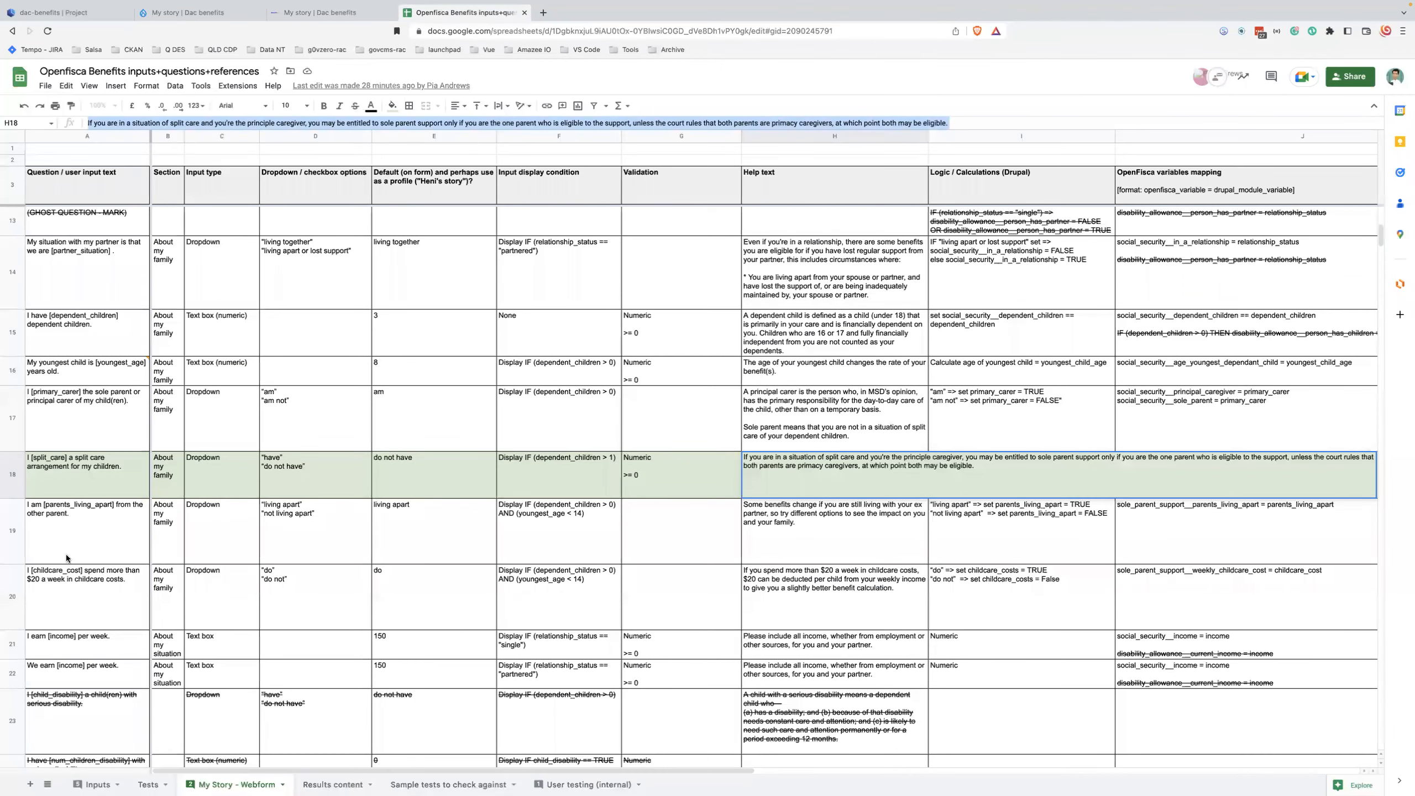
Step: On the public My story form, enter 1 dependent child and check the follow-up family questions, including split care
{"action": "left_click", "coordinate": [307, 16]}
{"action": "scroll", "coordinate": [517, 509], "scroll_direction": "down", "scroll_amount": 2}
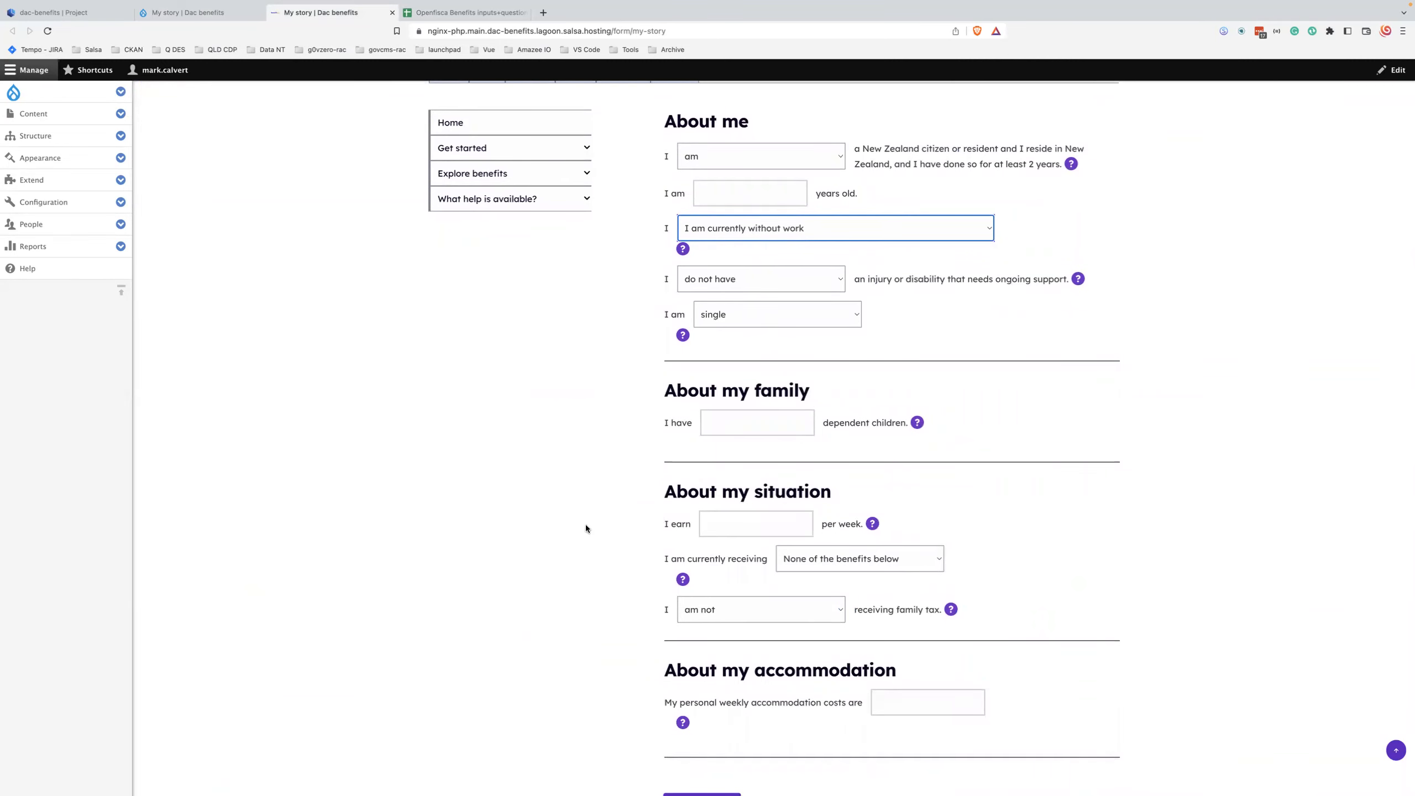
{"action": "left_click", "coordinate": [735, 423]}
{"action": "type", "text": "1"}
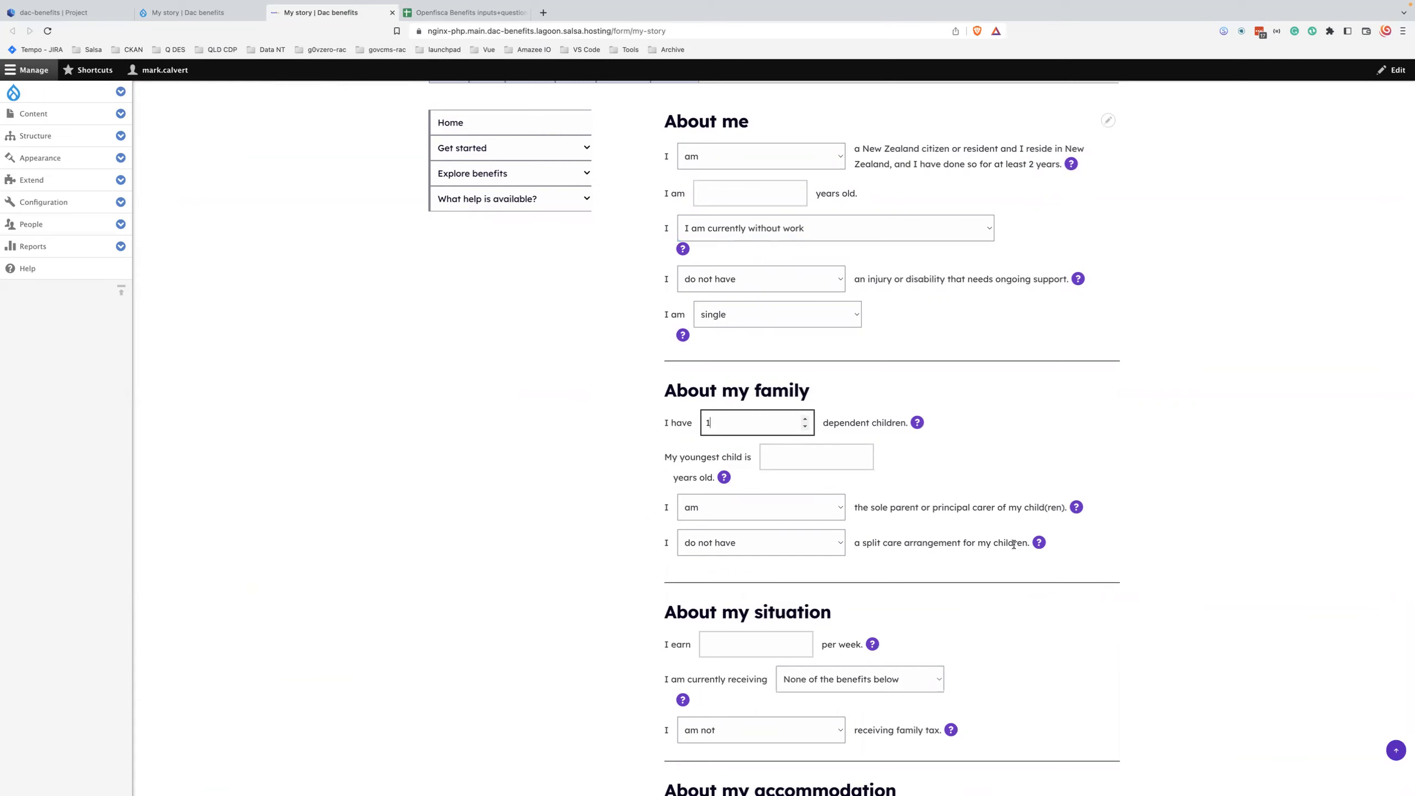
{"action": "scroll", "coordinate": [1012, 544], "scroll_direction": "down", "scroll_amount": 3}
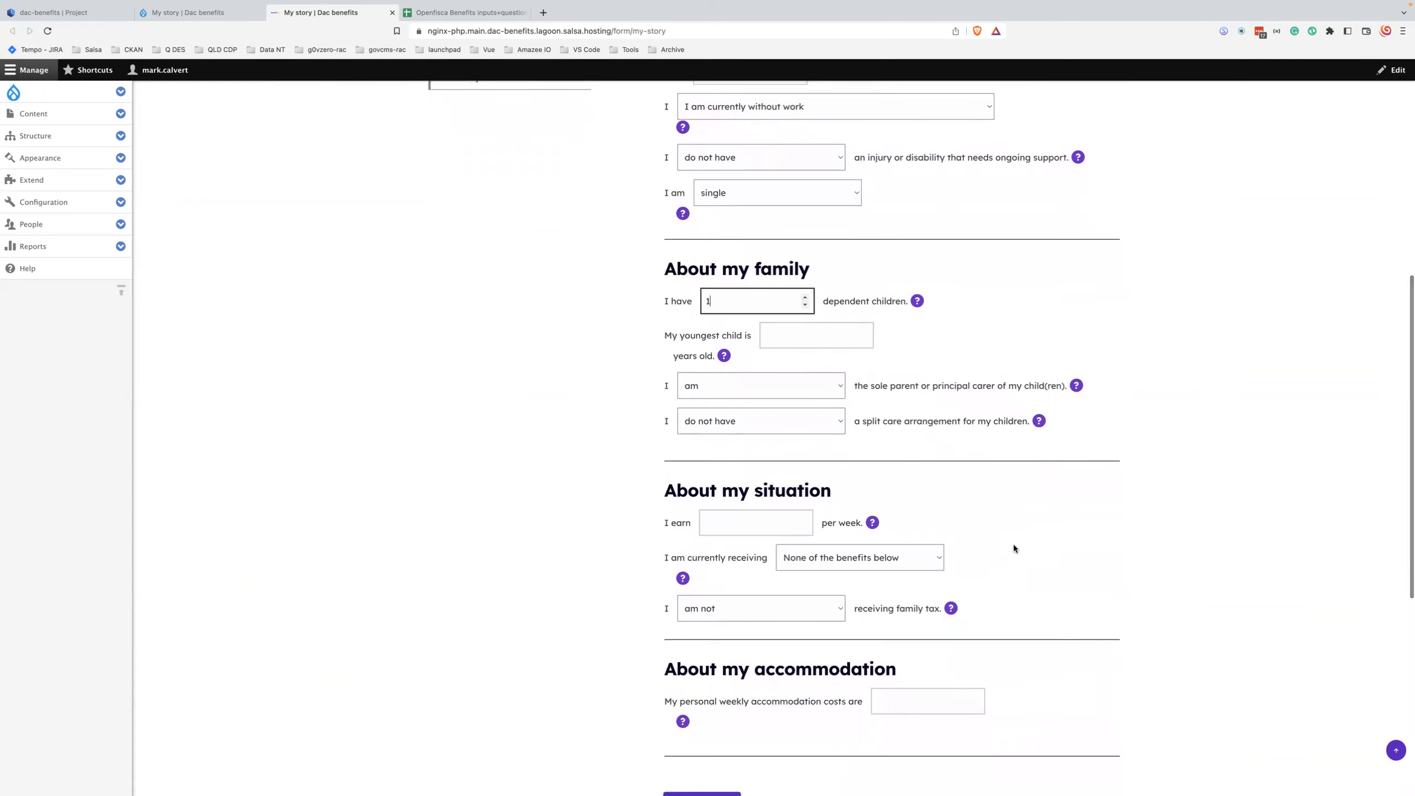
{"action": "scroll", "coordinate": [1013, 544], "scroll_direction": "up", "scroll_amount": 5}
Step: Review the remaining questions in the Openfisca Benefits spreadsheet, from the partner situation down to accommodation costs
{"action": "left_click", "coordinate": [443, 18]}
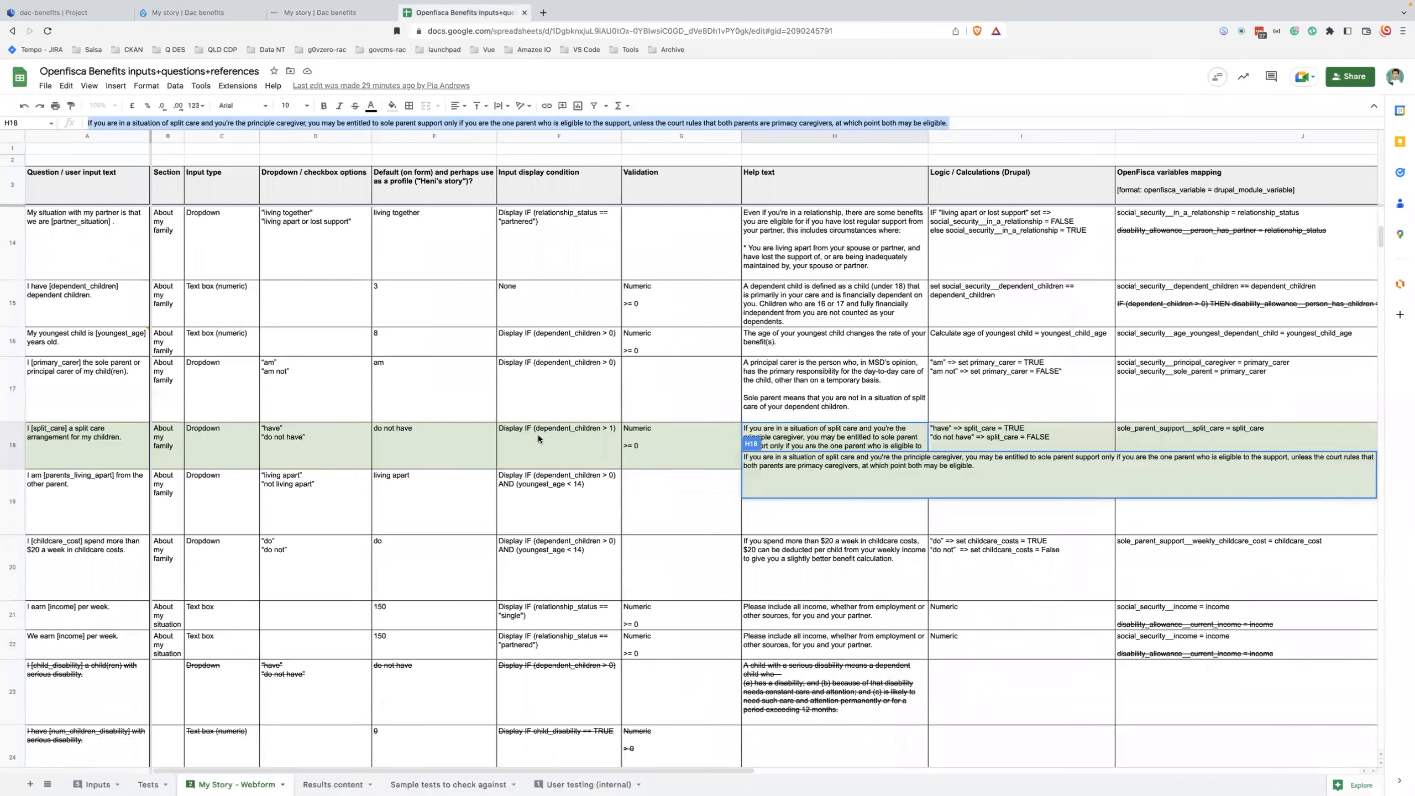
{"action": "scroll", "coordinate": [539, 438], "scroll_direction": "down", "scroll_amount": 5}
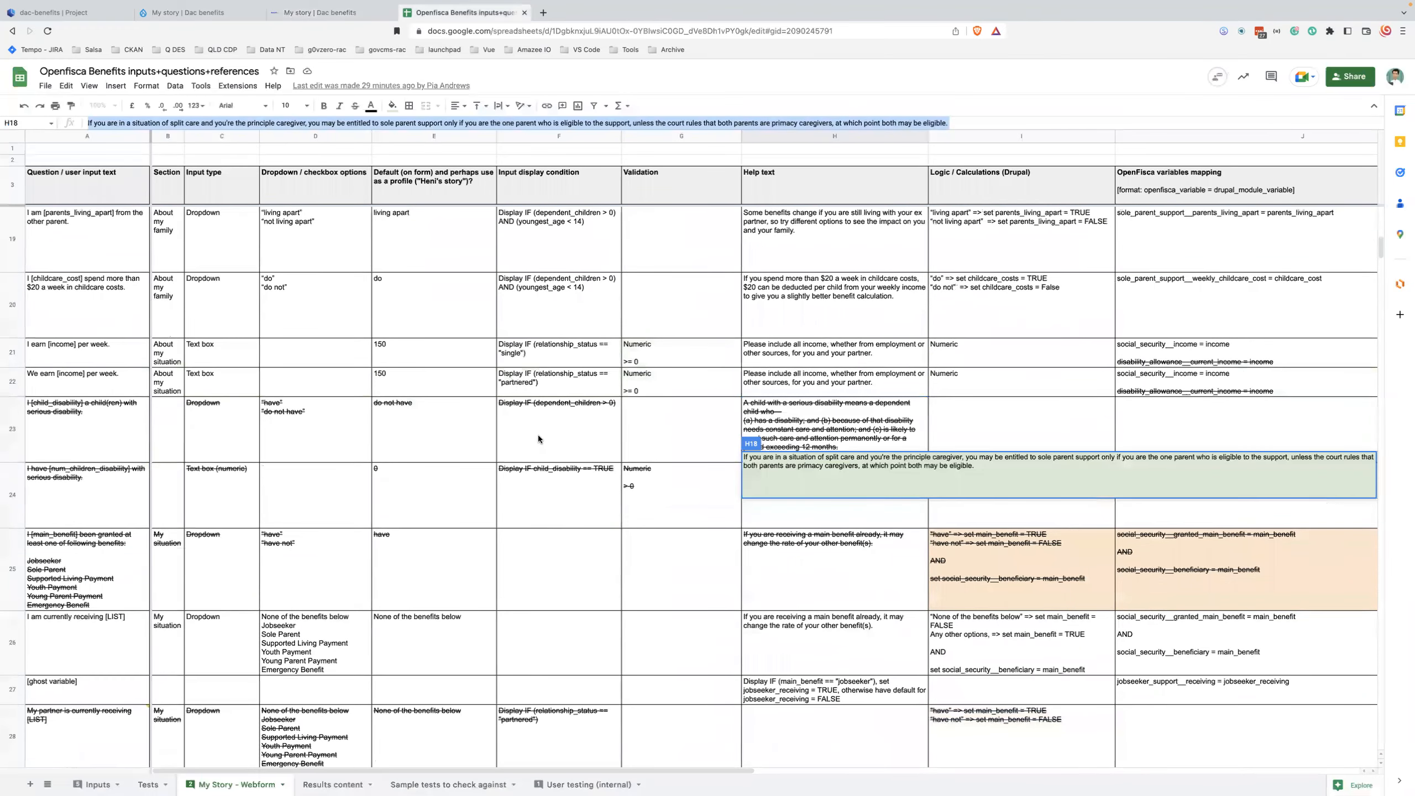
{"action": "scroll", "coordinate": [537, 435], "scroll_direction": "down", "scroll_amount": 7}
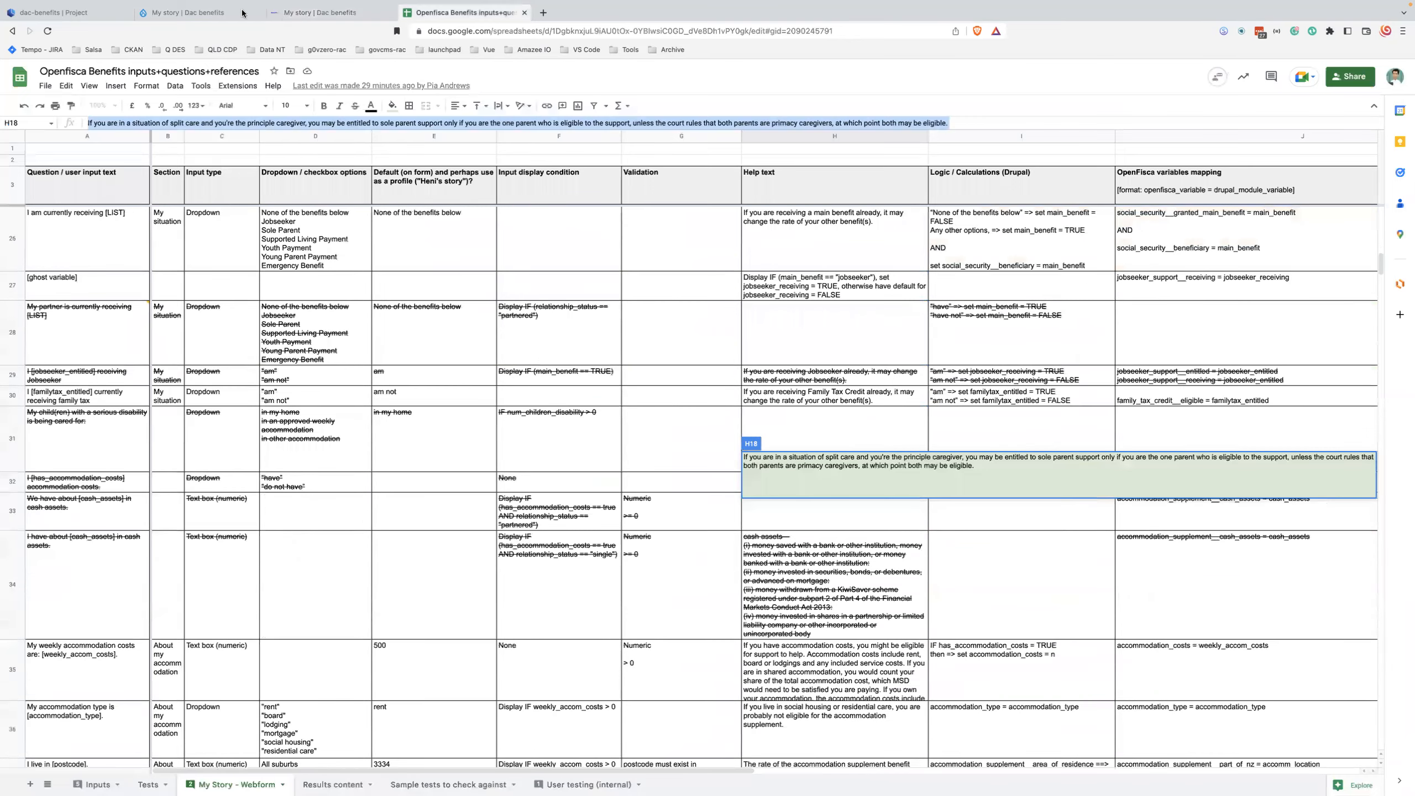
Step: Examine the Split care element's general settings: options, help text, field prefix and suffix, validation and linked Fisca variable
{"action": "left_click", "coordinate": [242, 12]}
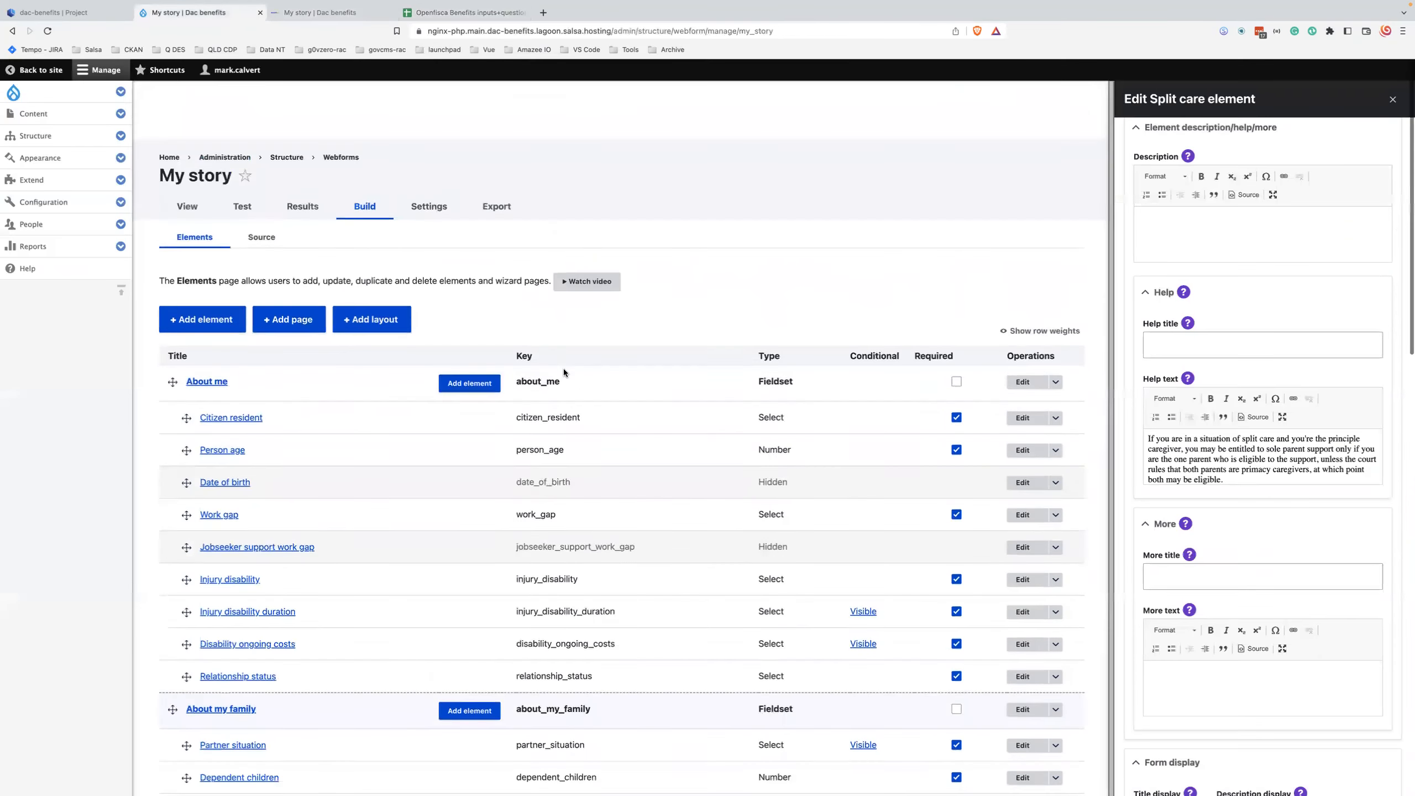
{"action": "scroll", "coordinate": [564, 368], "scroll_direction": "down", "scroll_amount": 1}
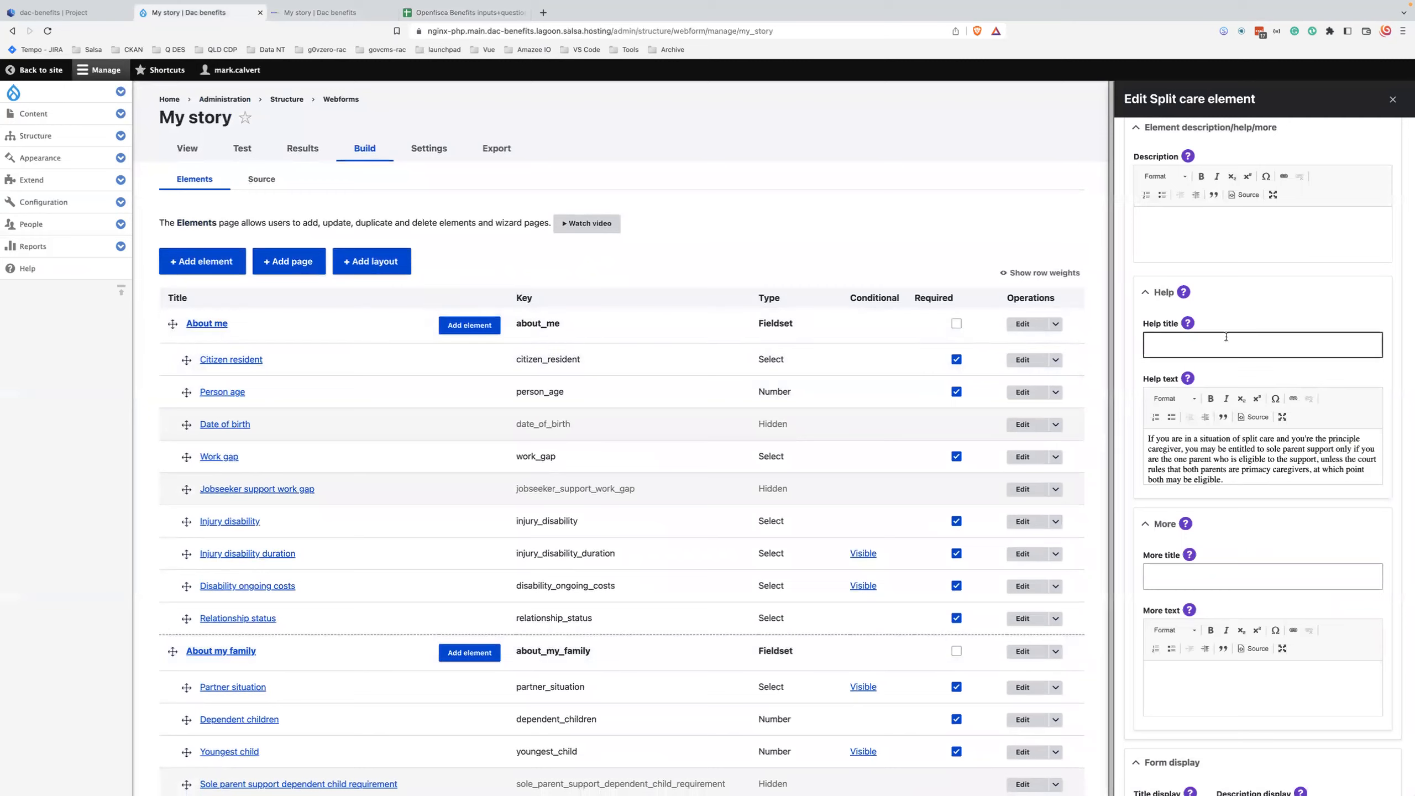
{"action": "scroll", "coordinate": [1226, 336], "scroll_direction": "up", "scroll_amount": 10}
{"action": "left_click", "coordinate": [1149, 273]}
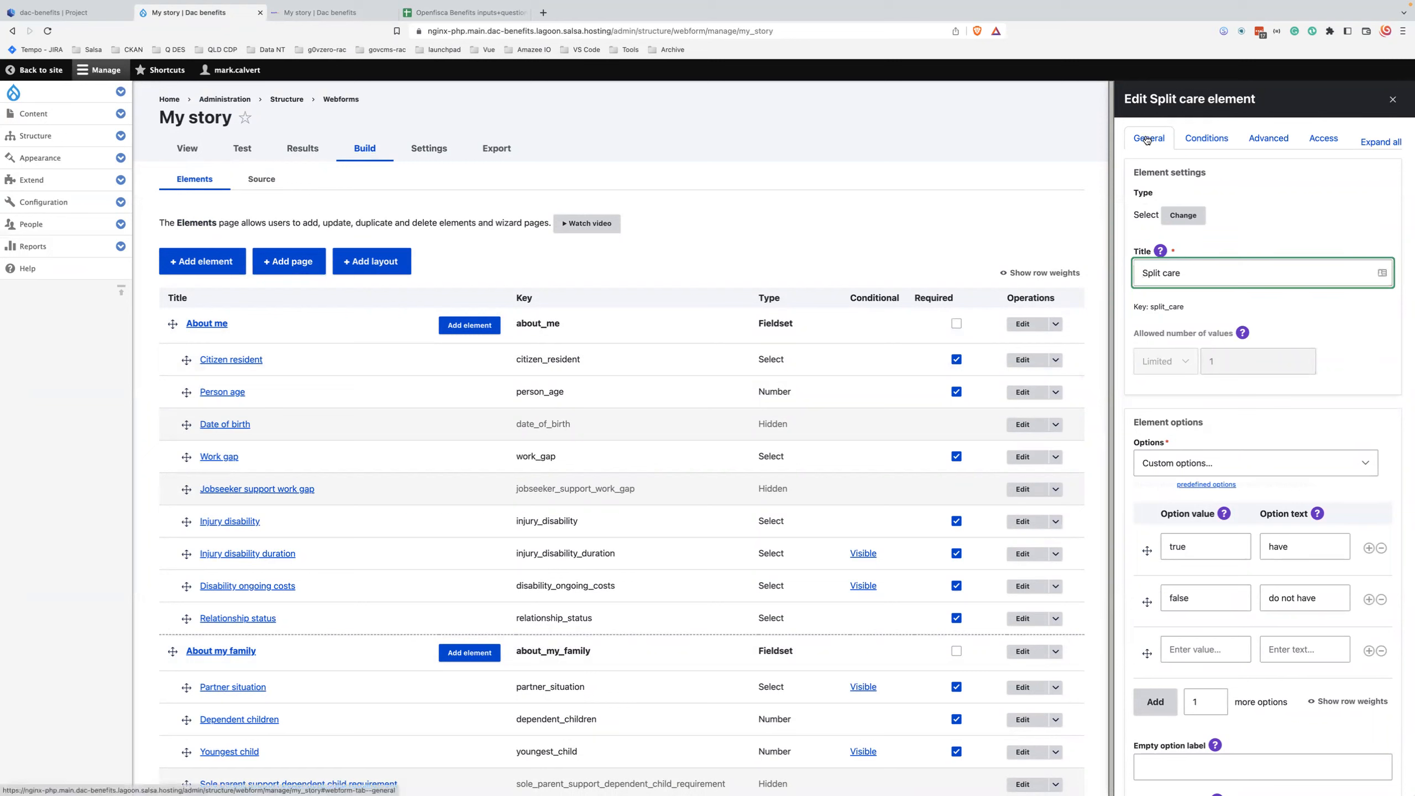
{"action": "scroll", "coordinate": [1187, 560], "scroll_direction": "down", "scroll_amount": 8}
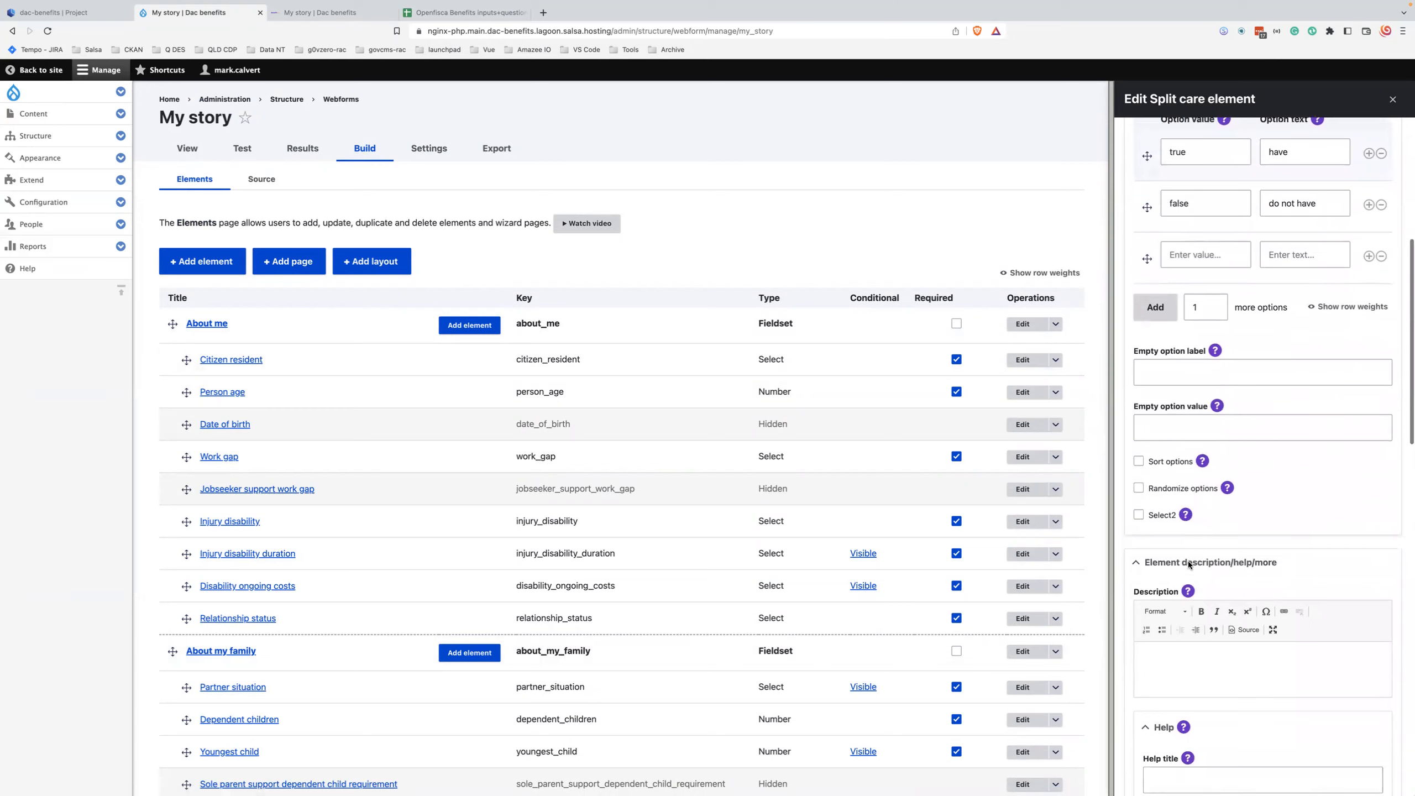
{"action": "scroll", "coordinate": [1187, 563], "scroll_direction": "up", "scroll_amount": 6}
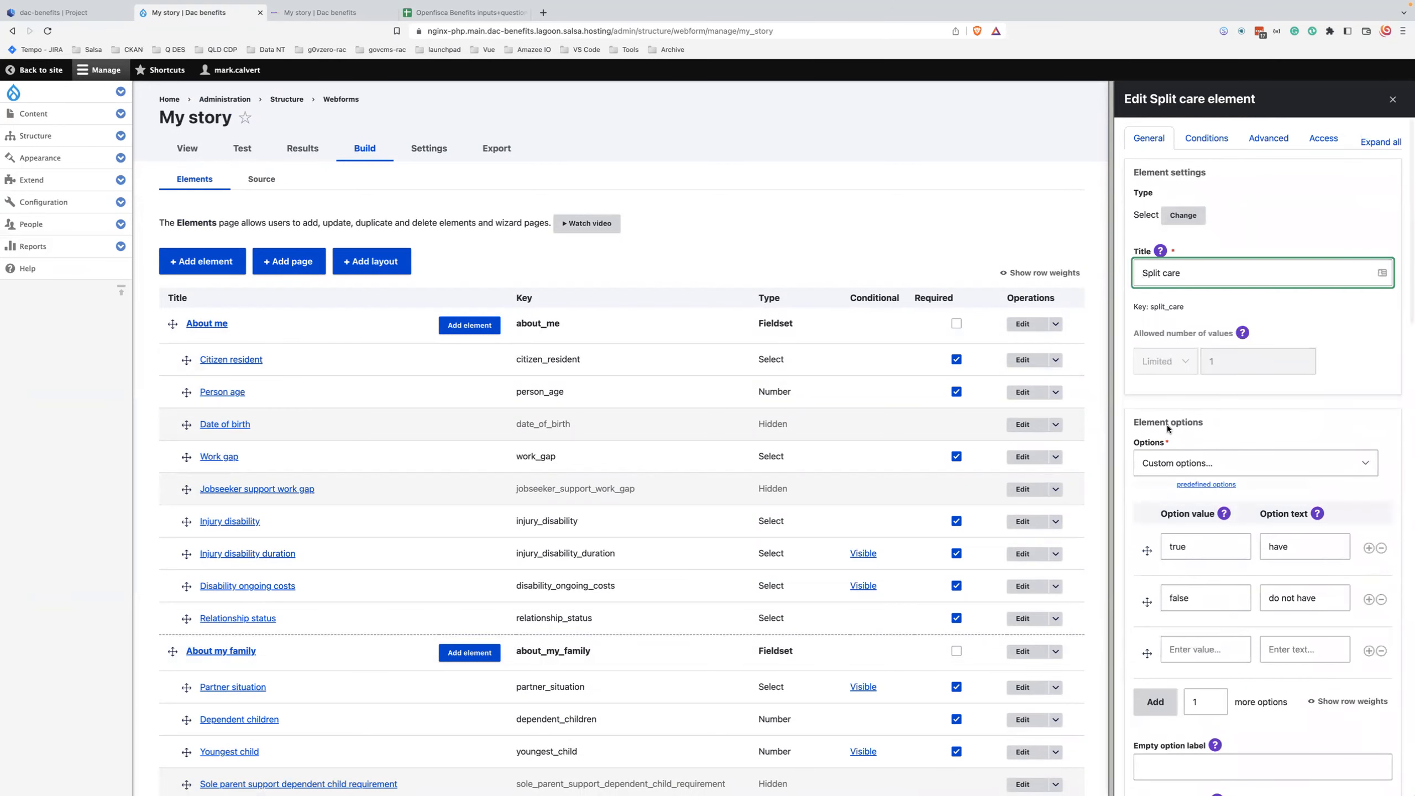
{"action": "scroll", "coordinate": [1163, 583], "scroll_direction": "down", "scroll_amount": 10}
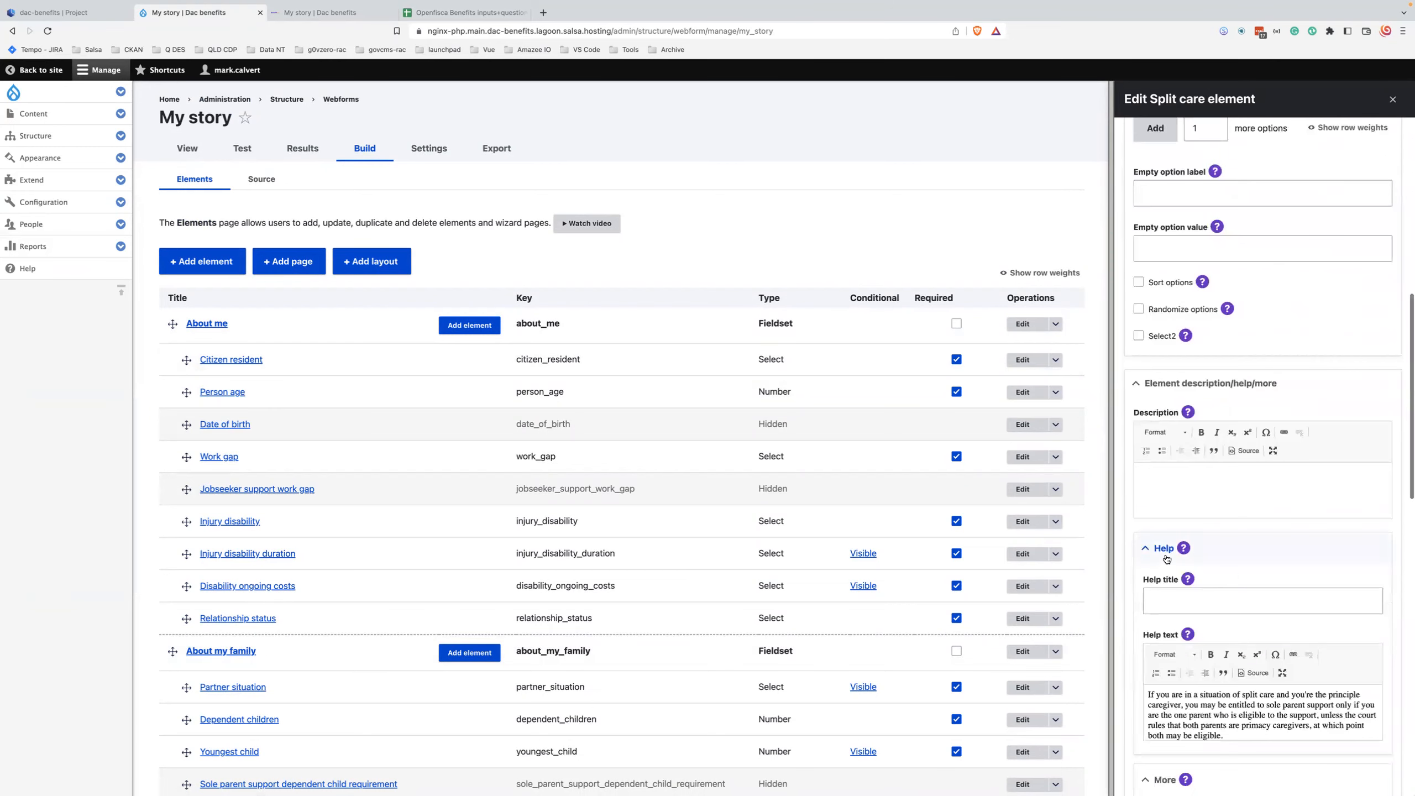
{"action": "scroll", "coordinate": [1178, 627], "scroll_direction": "down", "scroll_amount": 7}
{"action": "left_click", "coordinate": [1224, 612]}
{"action": "scroll", "coordinate": [1224, 612], "scroll_direction": "down", "scroll_amount": 7}
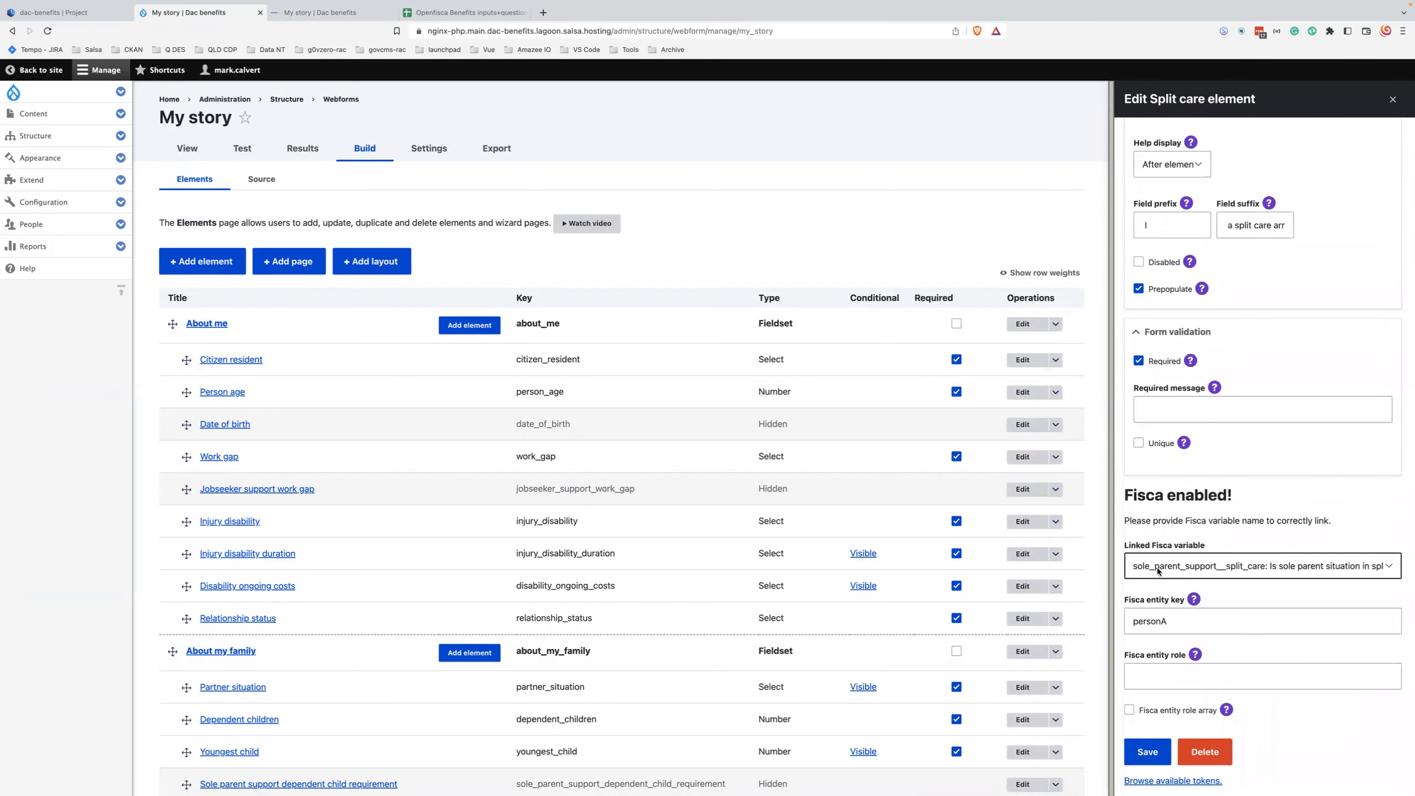
{"action": "scroll", "coordinate": [1263, 538], "scroll_direction": "up", "scroll_amount": 20}
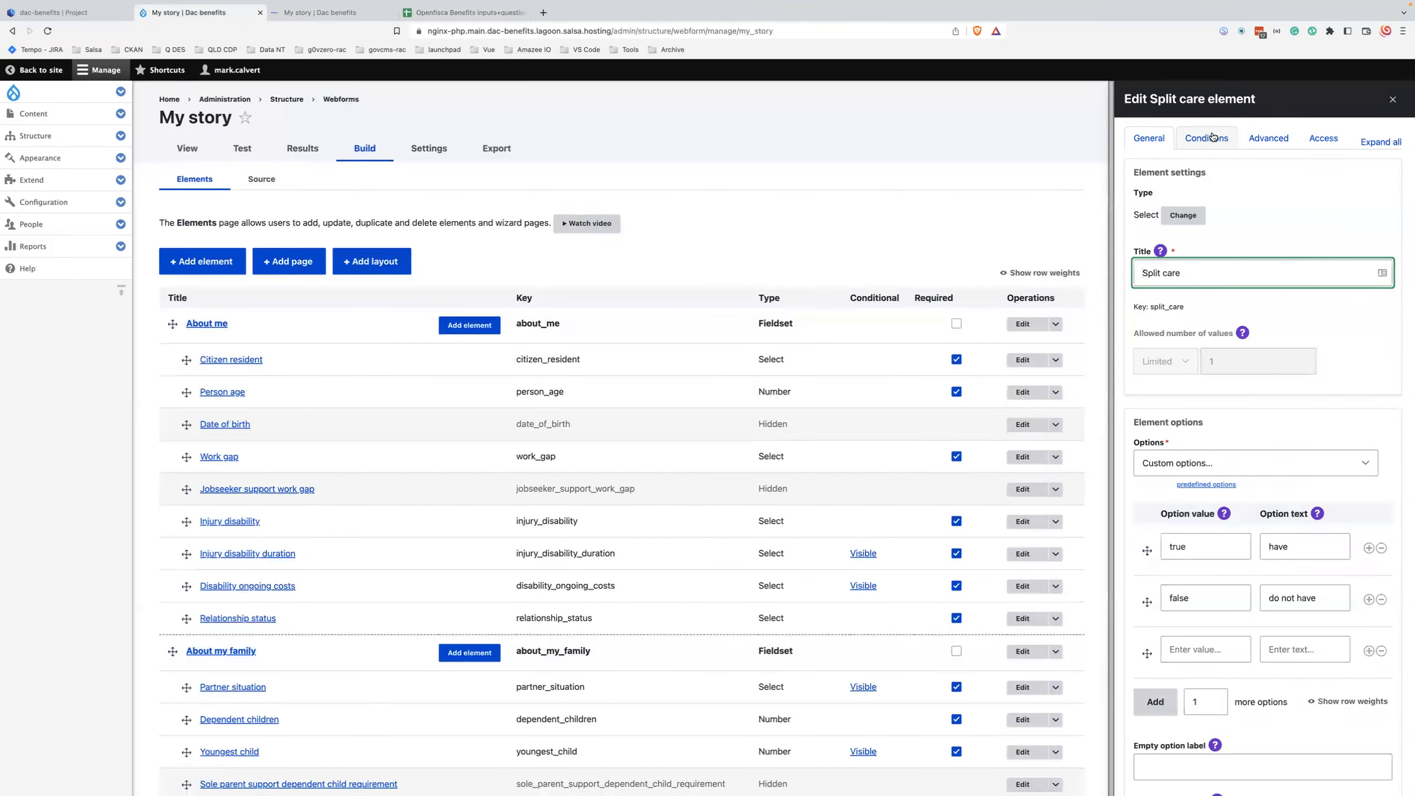
Step: Try a default value of true for the Split care element, preview it, and close the settings without saving
{"action": "left_click", "coordinate": [1255, 138]}
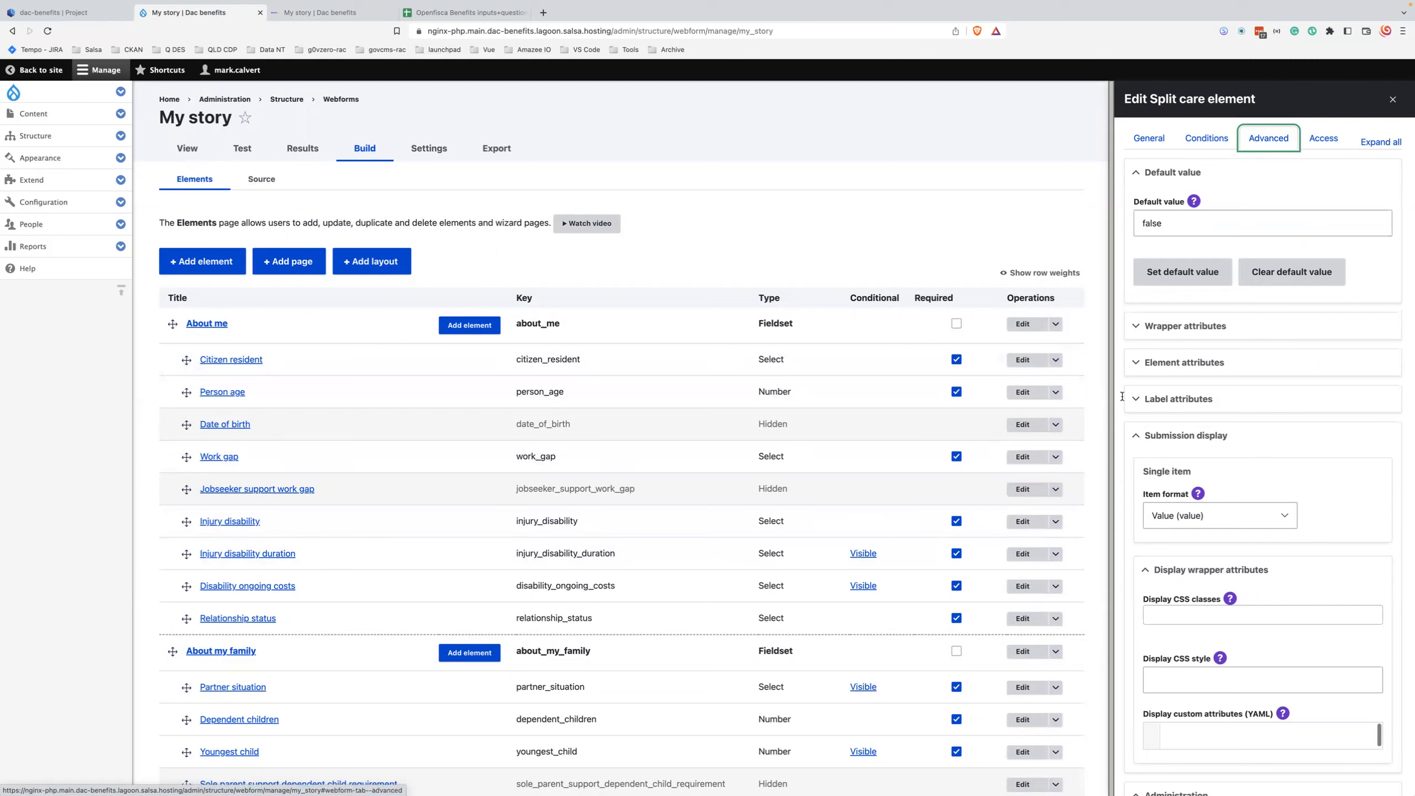
{"action": "double_click", "coordinate": [1183, 222]}
{"action": "type", "text": "true"}
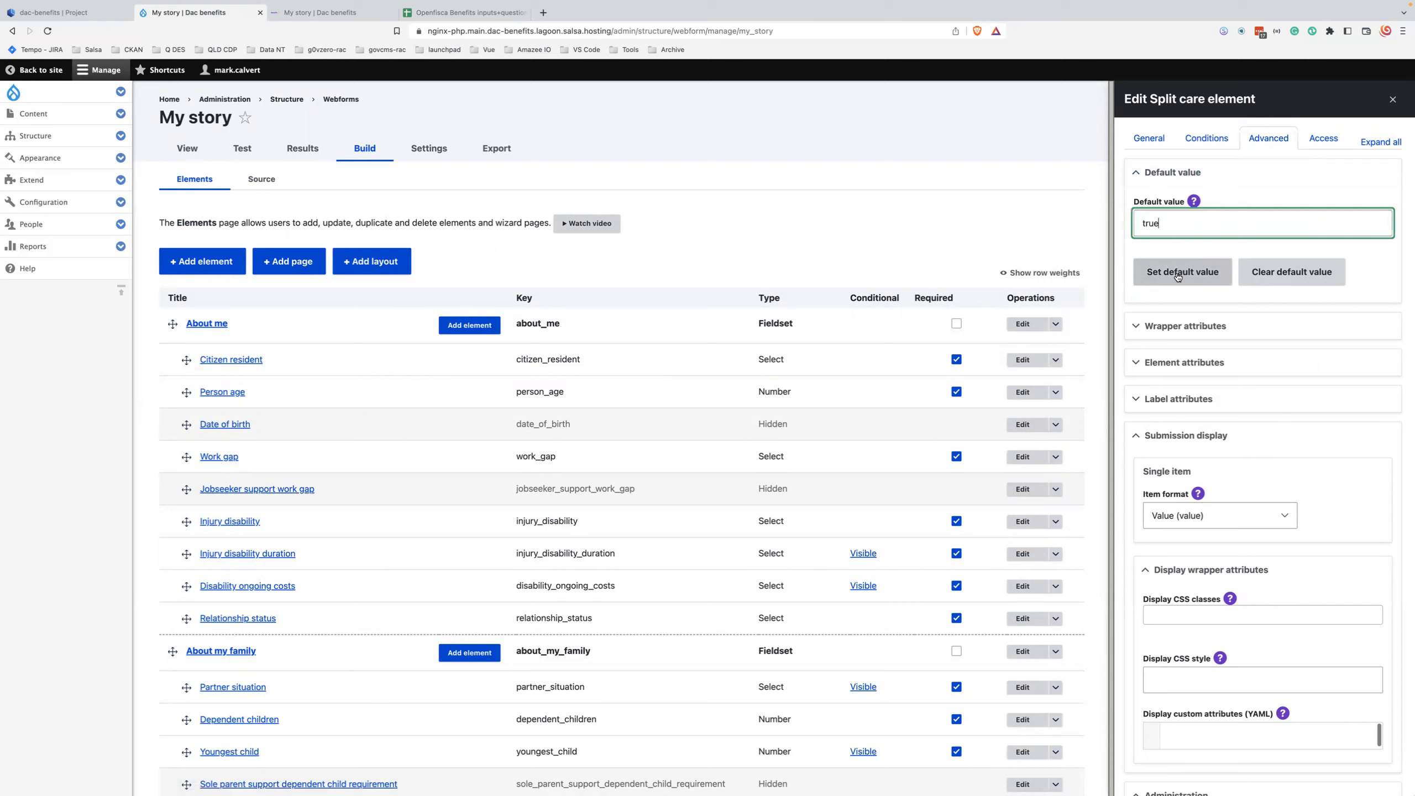
{"action": "left_click", "coordinate": [1177, 273]}
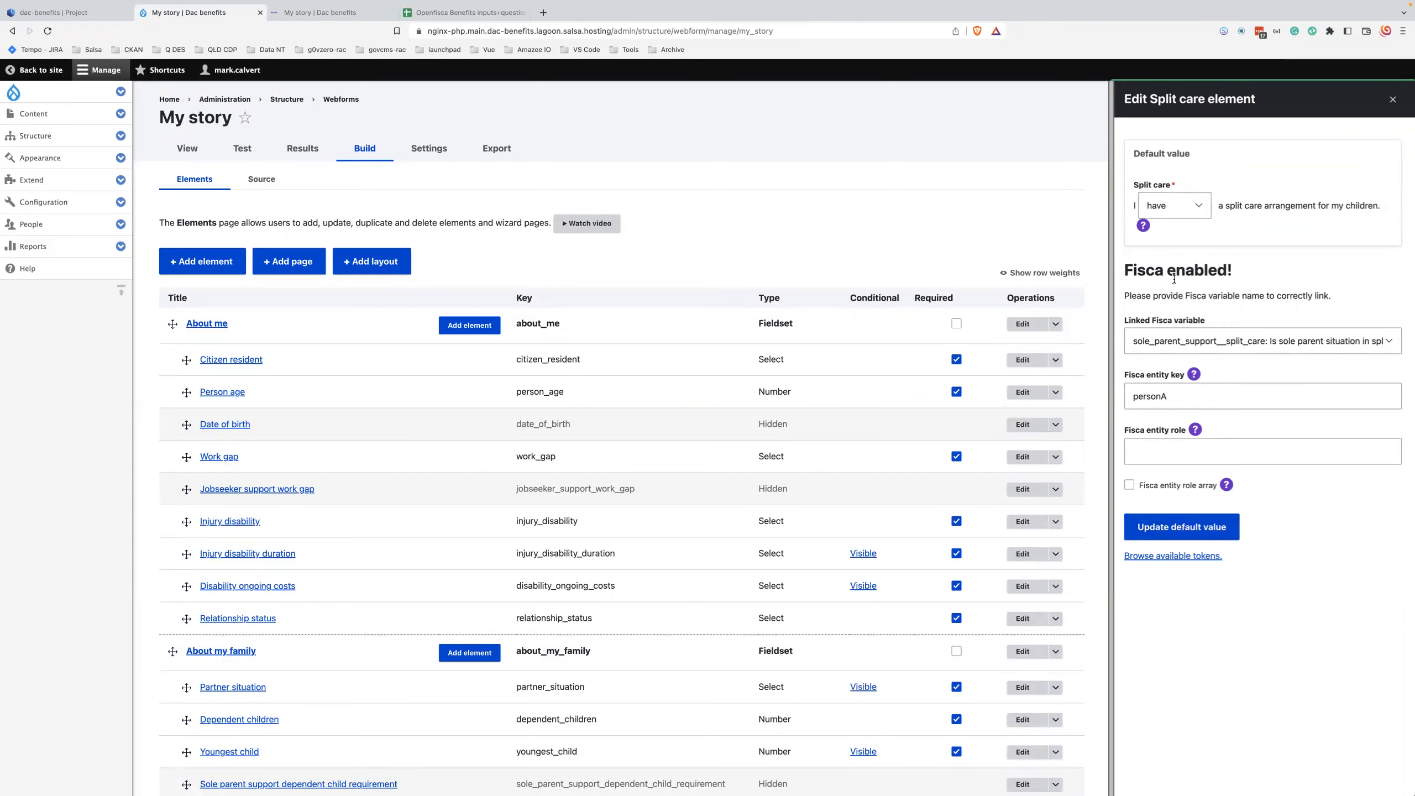
{"action": "left_click", "coordinate": [1391, 100]}
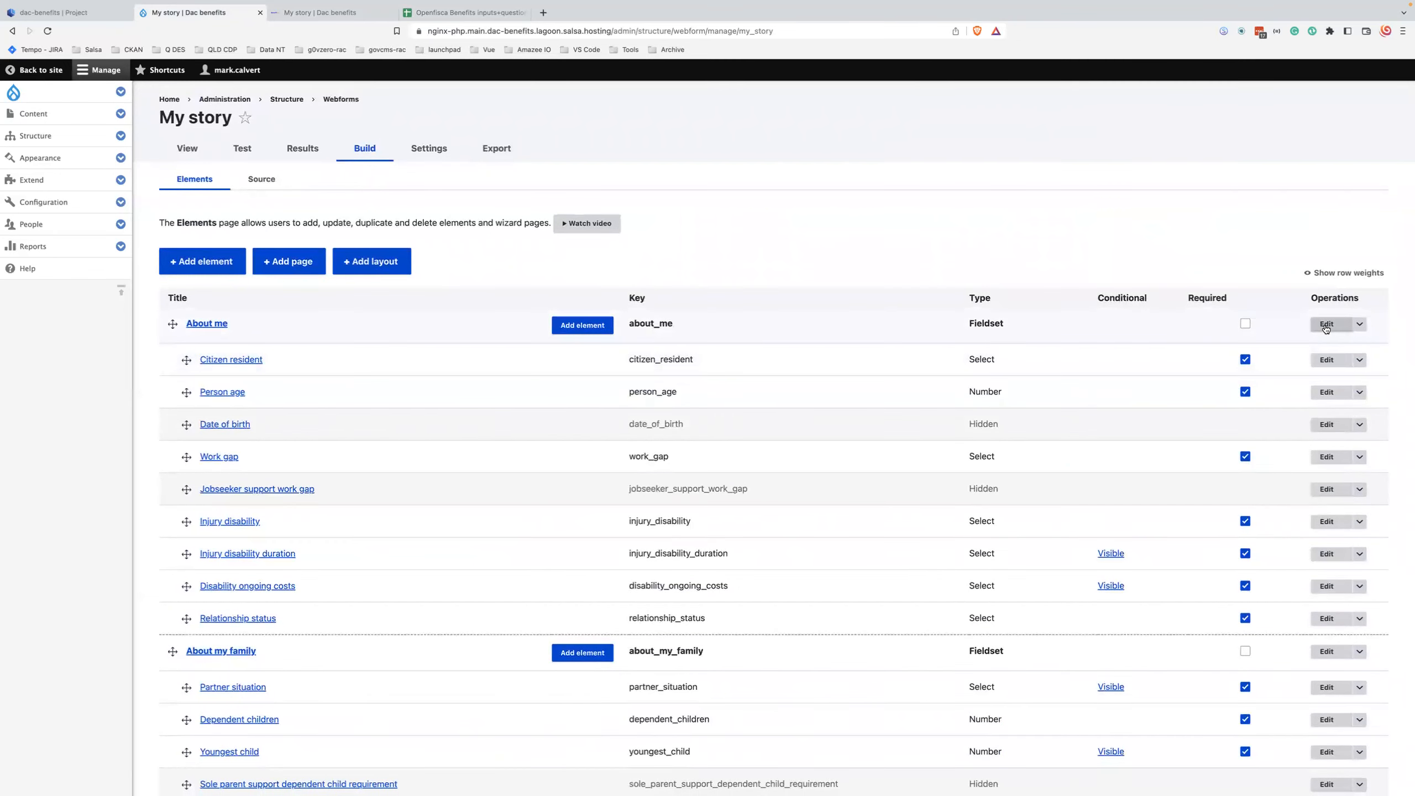
Step: Open the advanced settings of the About me fieldset, then the Citizen resident element, to inspect the default value
{"action": "left_click", "coordinate": [1326, 326]}
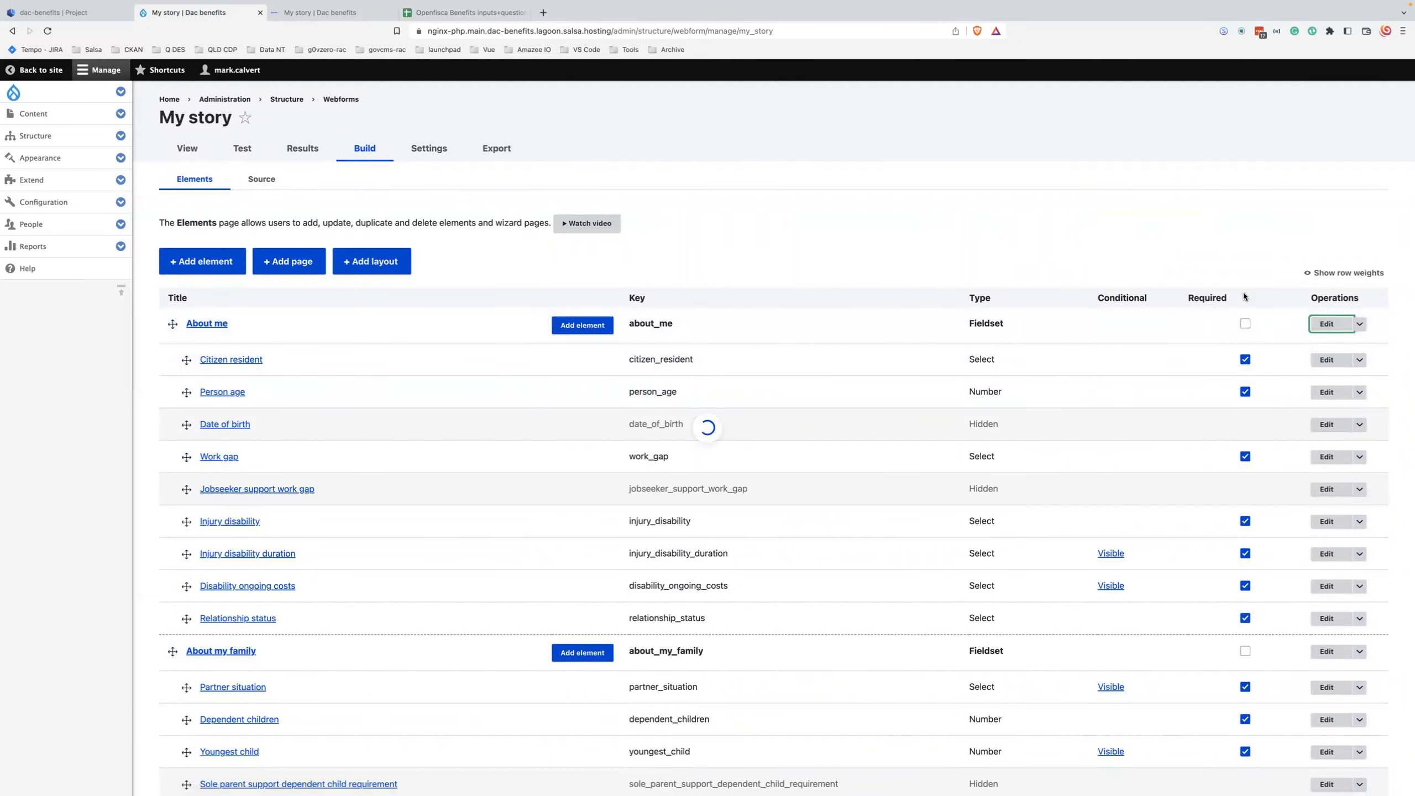
{"action": "left_click", "coordinate": [1287, 139]}
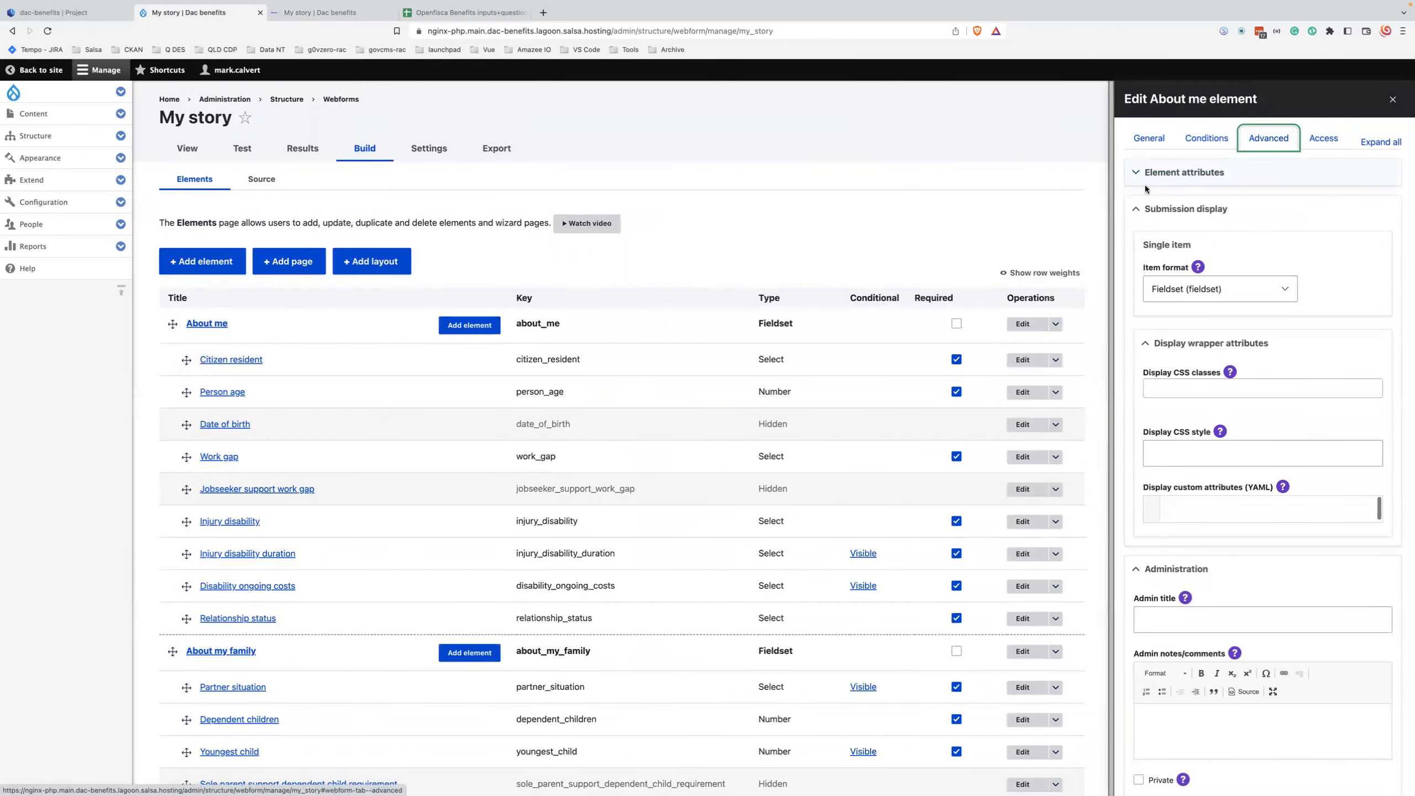
{"action": "left_click", "coordinate": [1022, 360]}
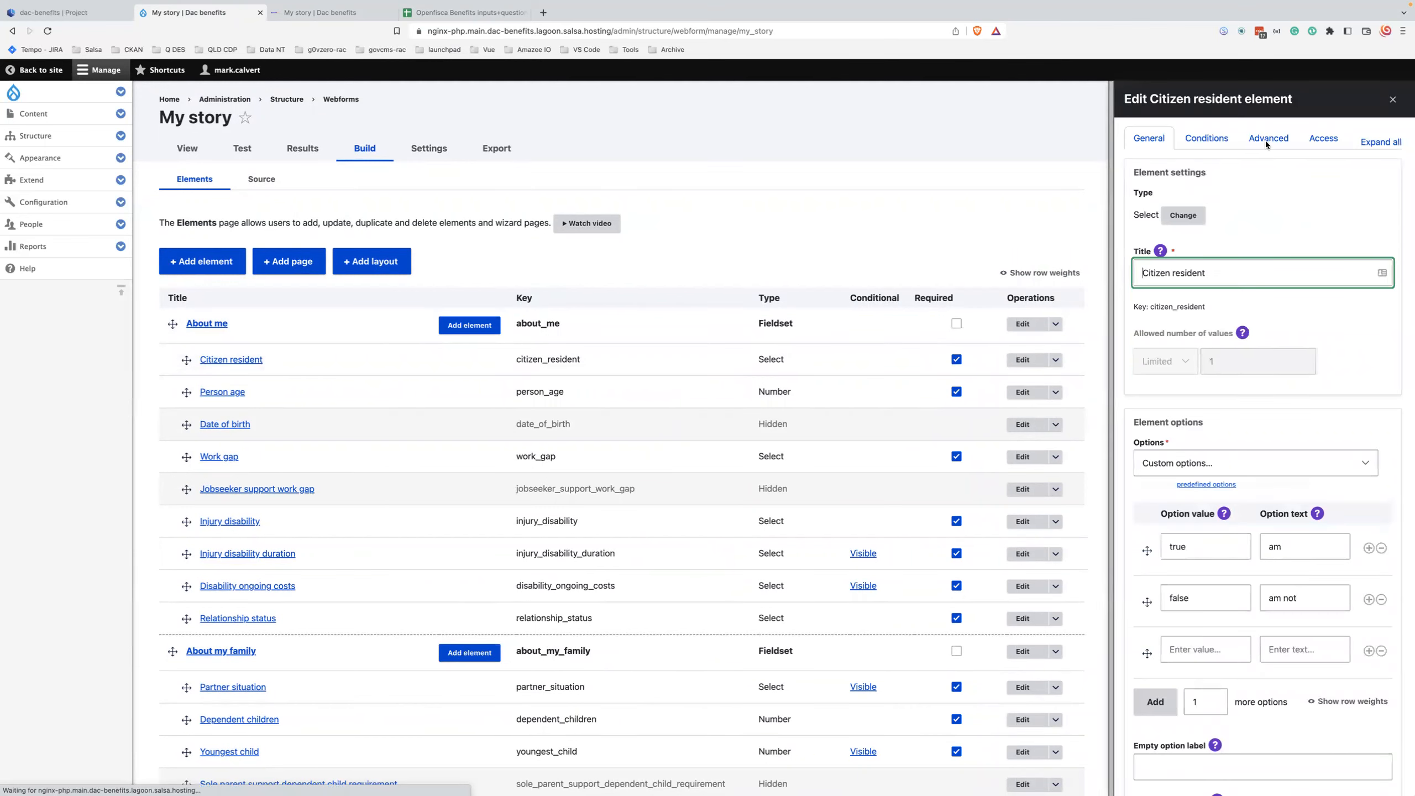
{"action": "left_click", "coordinate": [1266, 139]}
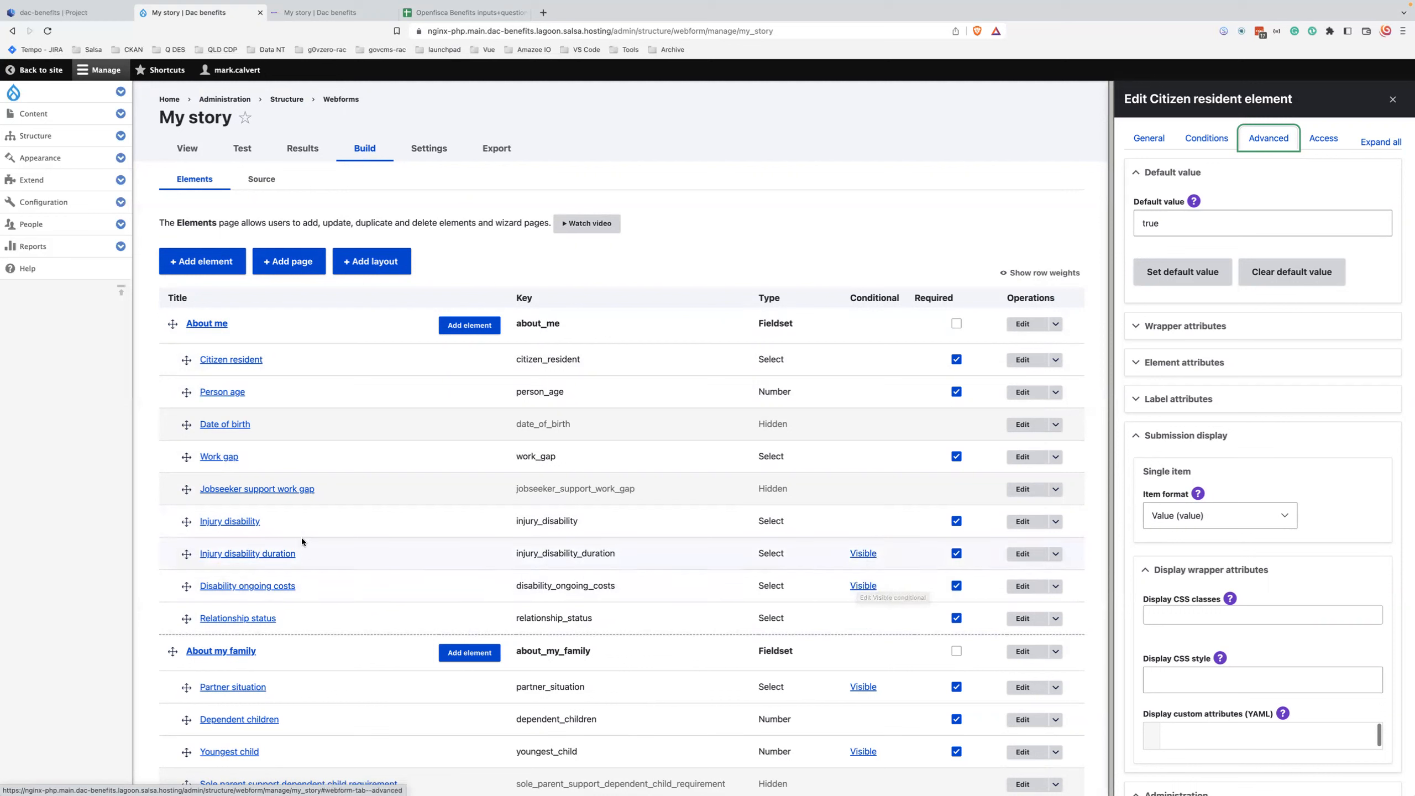
Step: Inspect the Injury disability duration element's conditional logic and its available states, keeping the state as Visible
{"action": "left_click", "coordinate": [863, 555]}
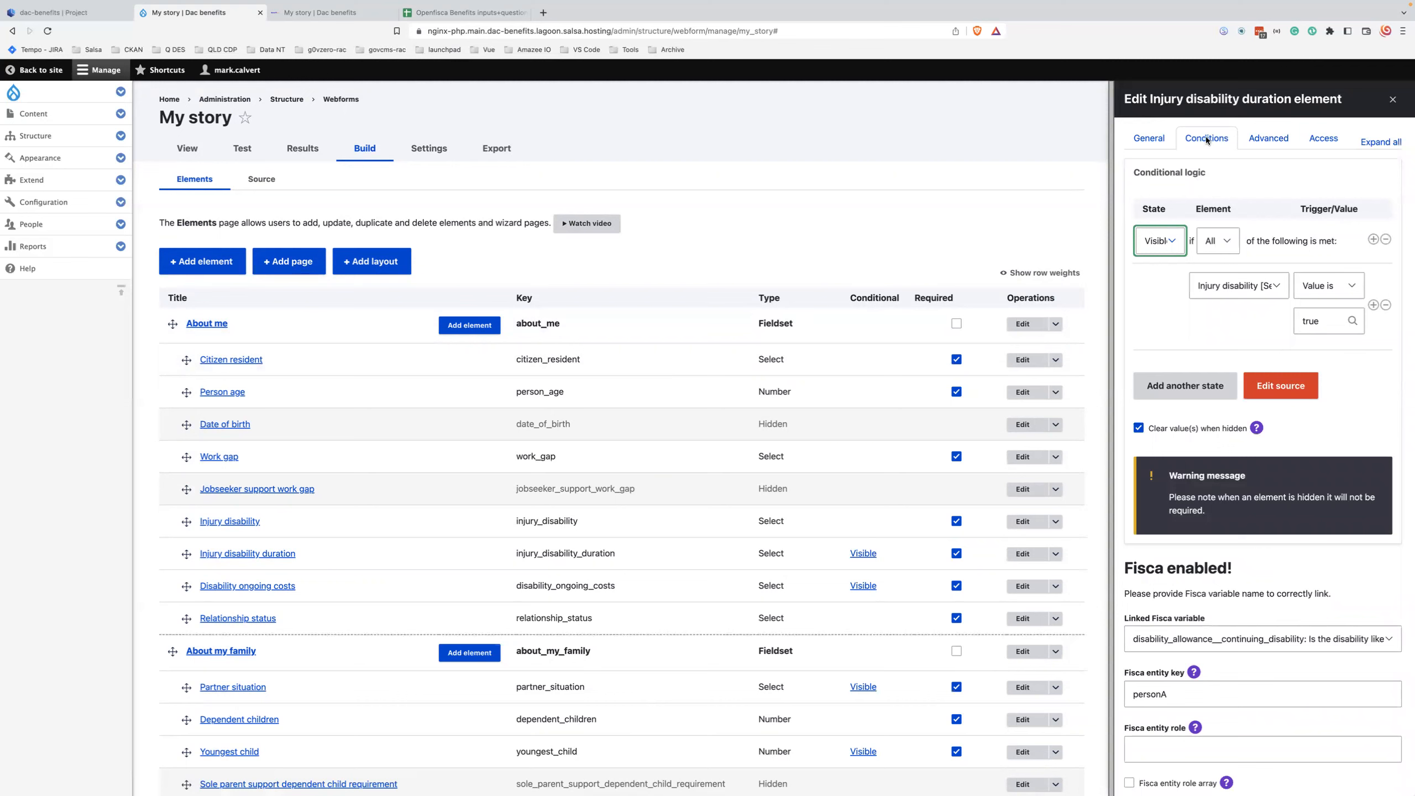
{"action": "left_click", "coordinate": [1176, 240]}
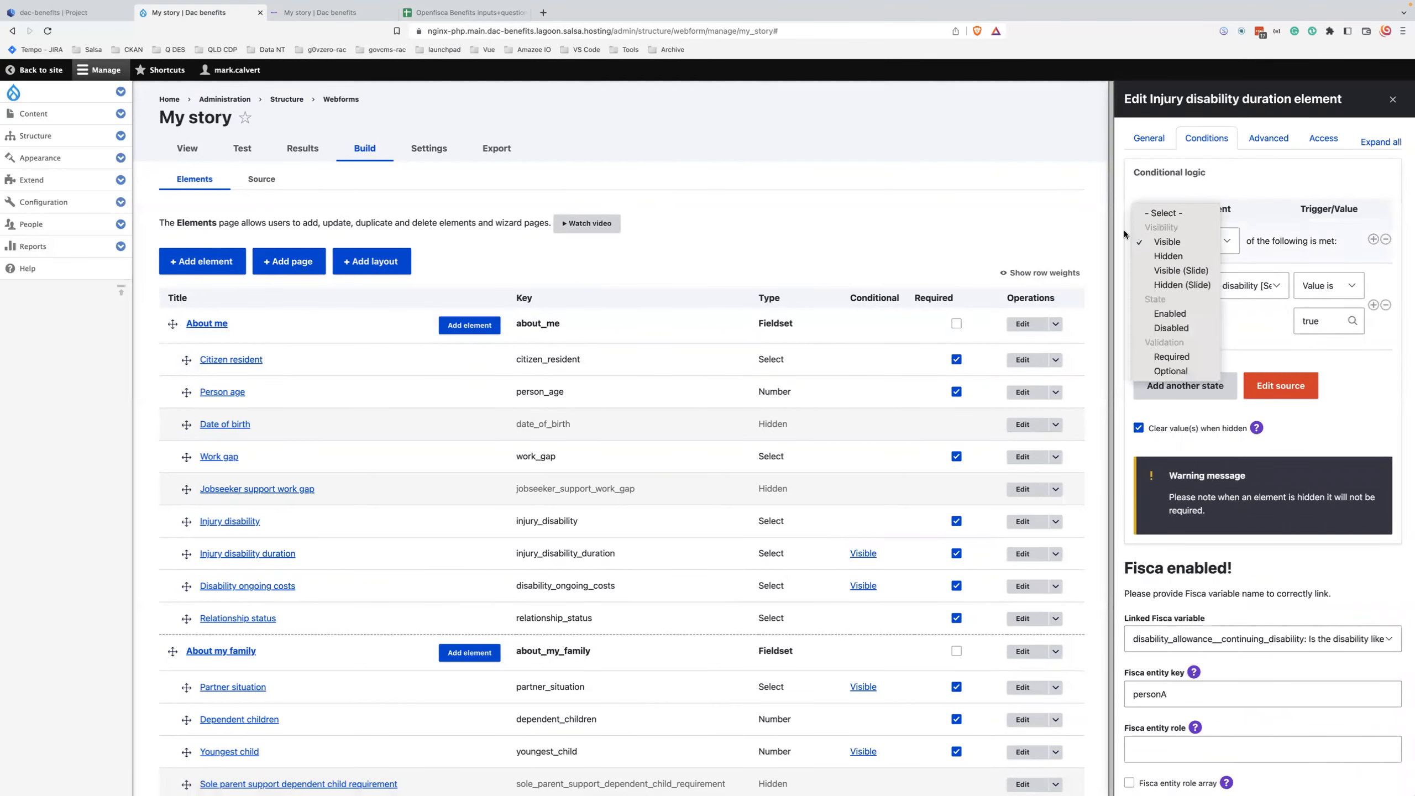
{"action": "left_click", "coordinate": [1194, 243]}
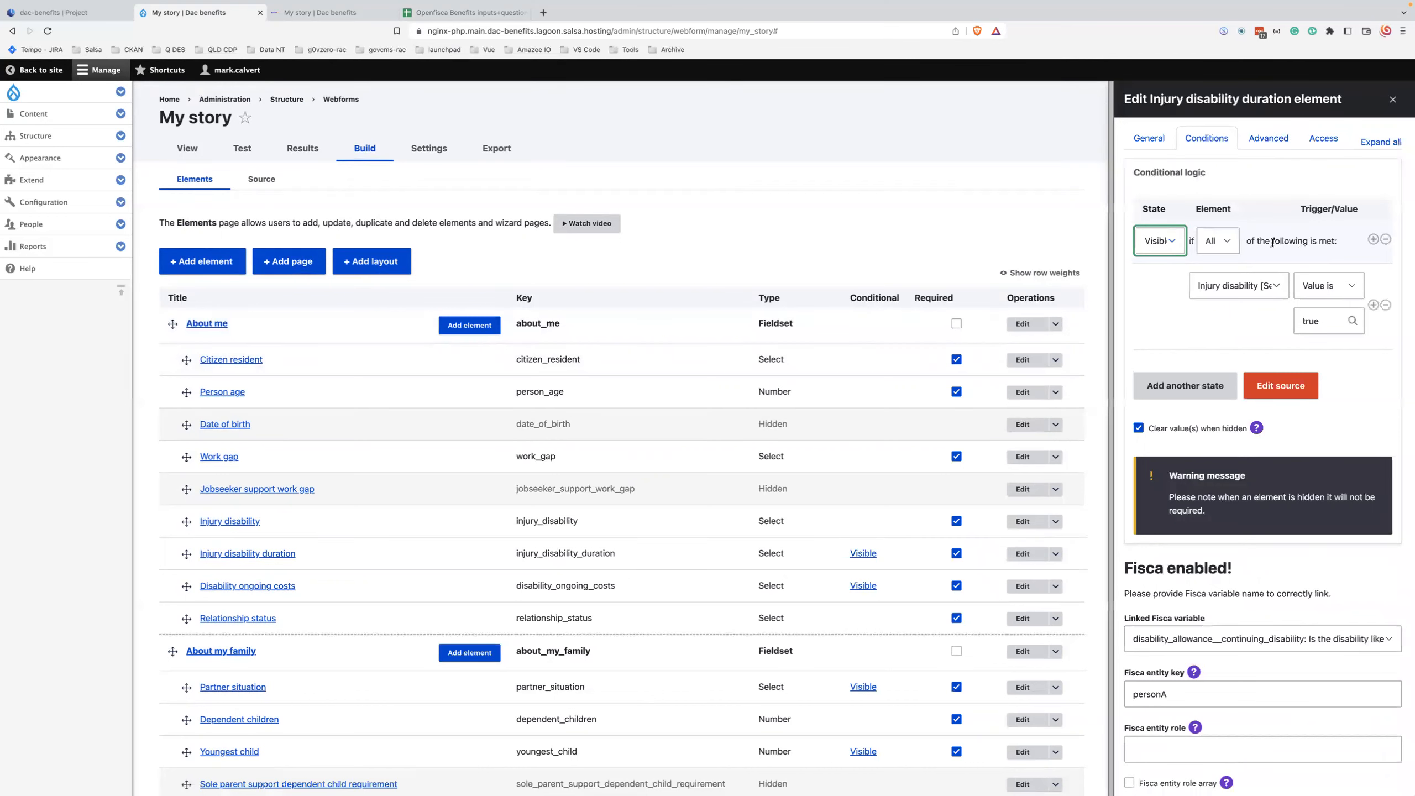
Step: Examine the Injury disability duration condition's source elements, trigger operators and comparison value, keeping Injury disability and Value is selected
{"action": "left_click", "coordinate": [1267, 286]}
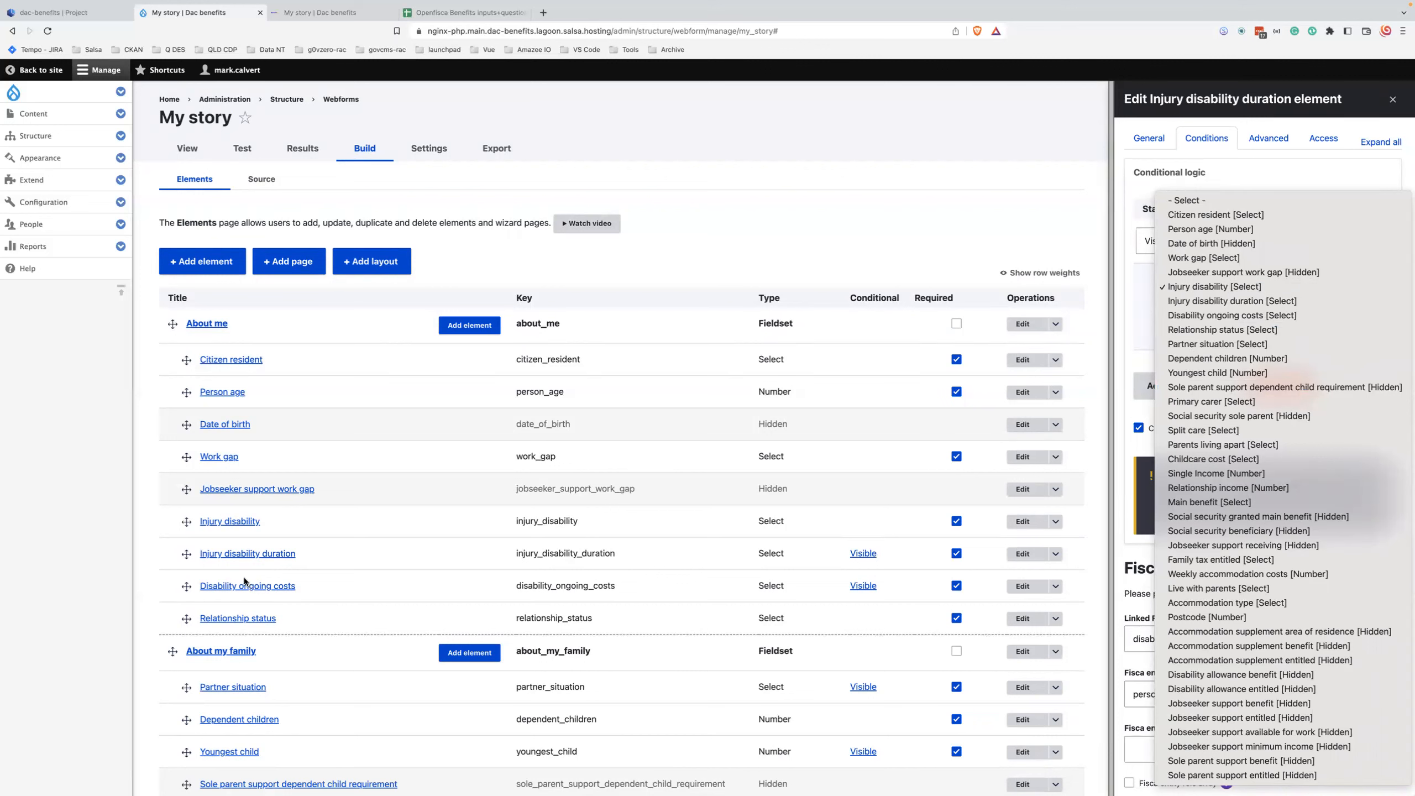
{"action": "left_click", "coordinate": [1184, 289]}
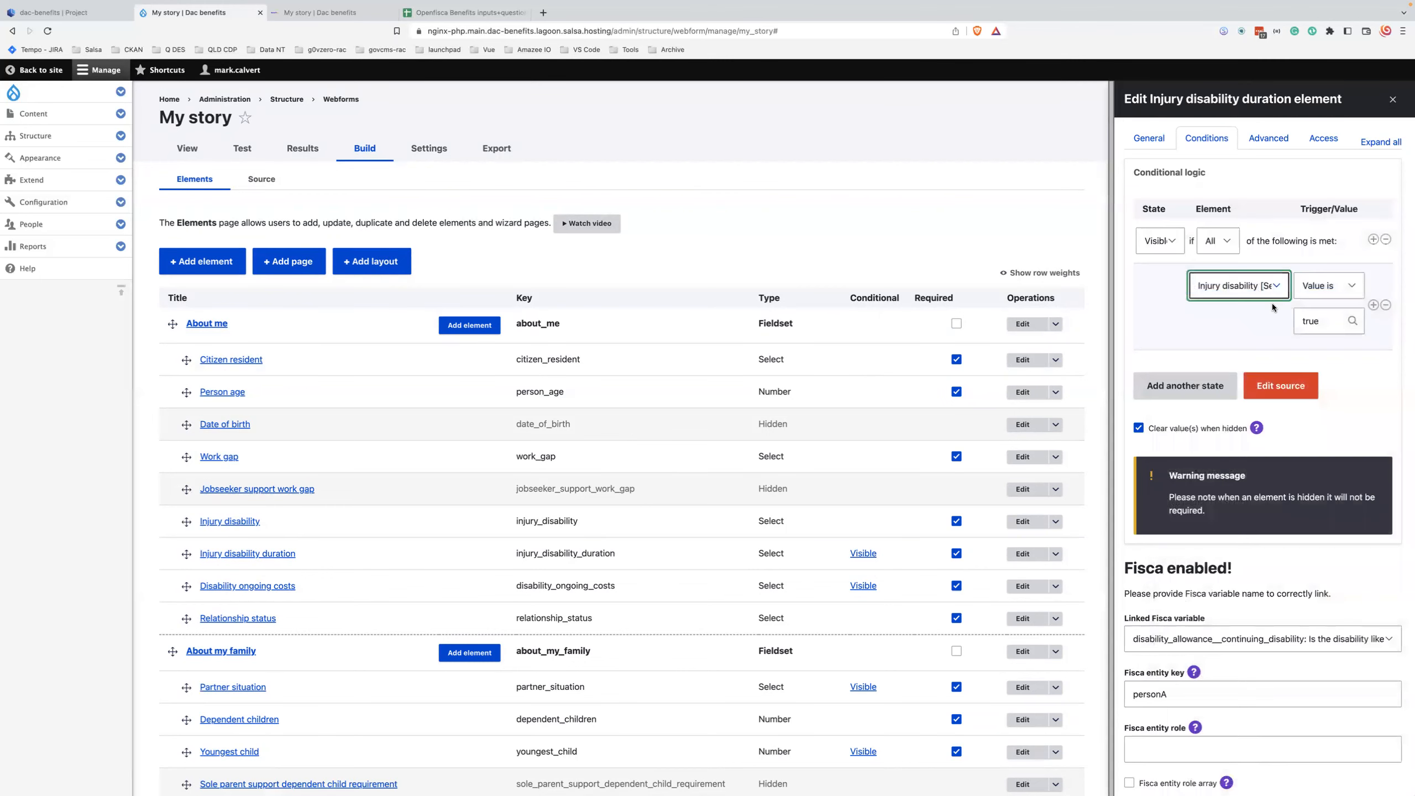
{"action": "left_click", "coordinate": [1312, 286]}
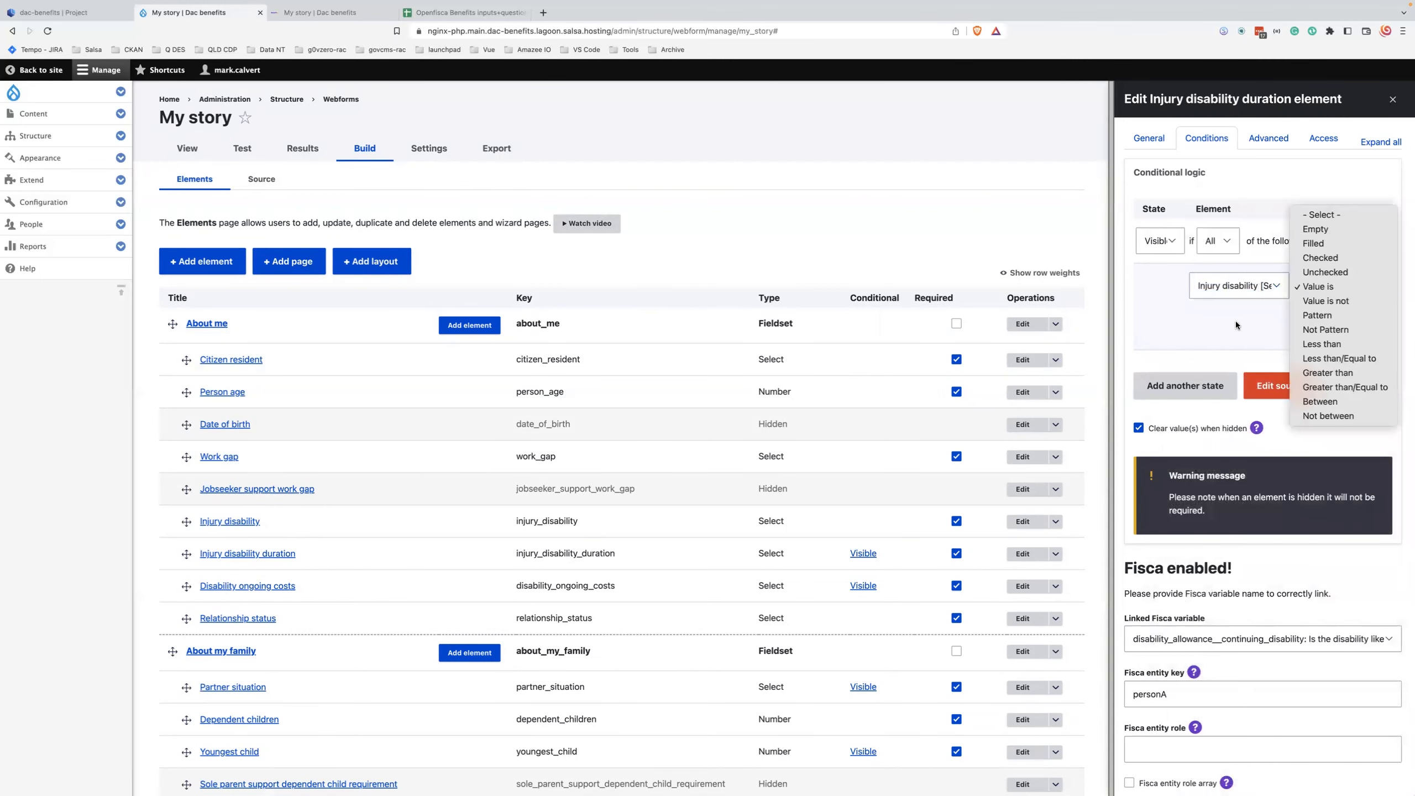
{"action": "left_click", "coordinate": [1313, 286]}
{"action": "left_click", "coordinate": [1328, 321]}
{"action": "left_click", "coordinate": [1252, 332]}
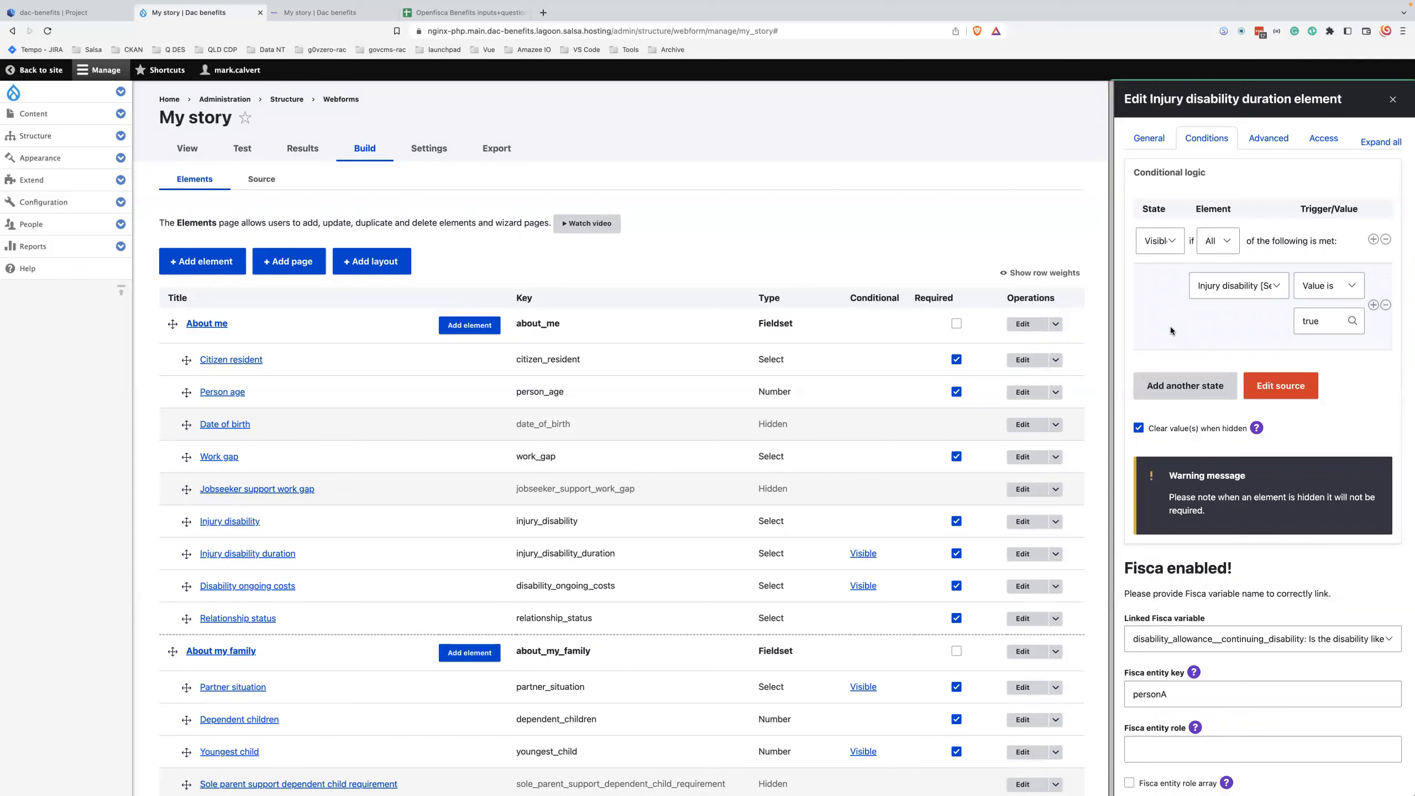
Step: Check the All, Any and One matching options of the Injury disability duration condition and recheck its trigger and source element choices
{"action": "left_click", "coordinate": [1232, 290]}
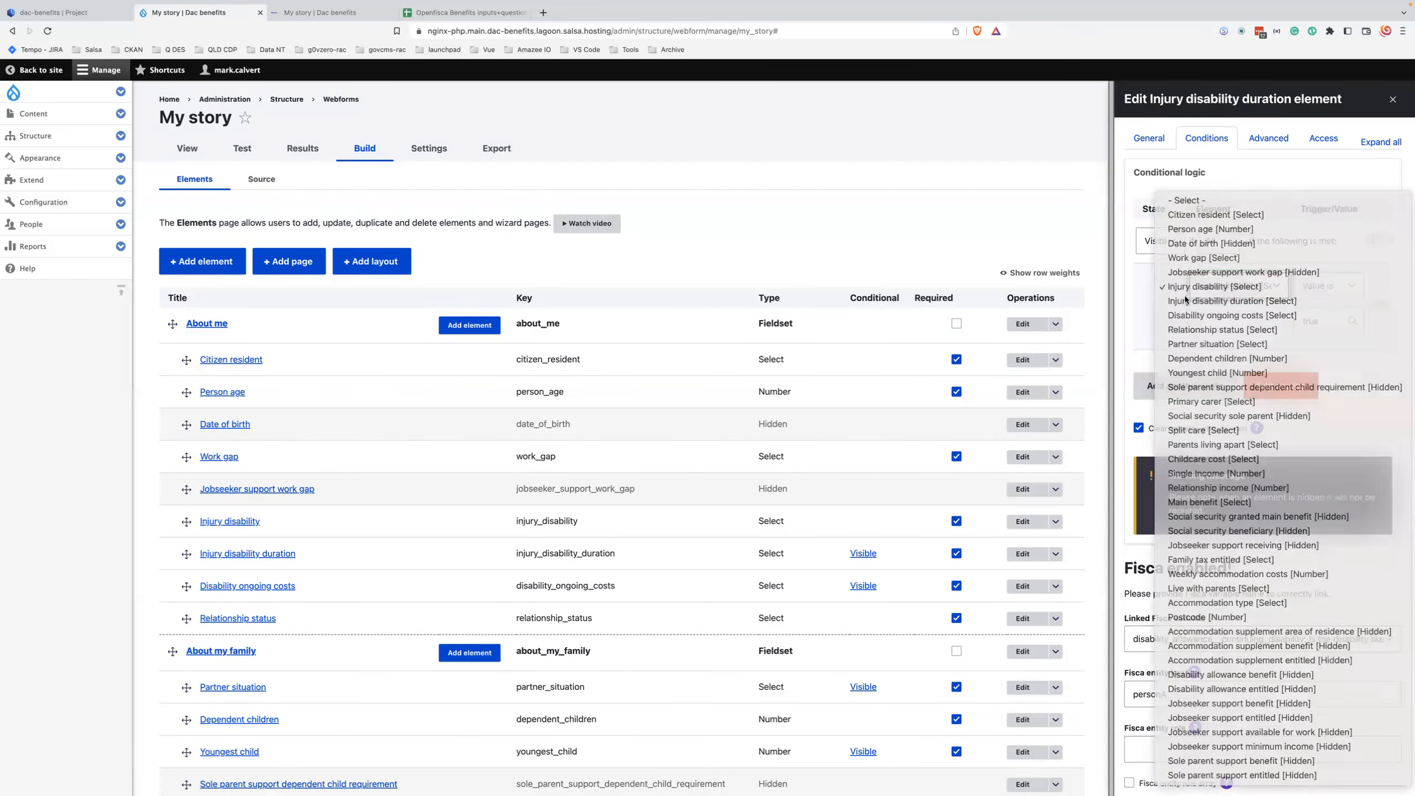
{"action": "left_click", "coordinate": [1219, 242]}
{"action": "left_click", "coordinate": [1161, 288]}
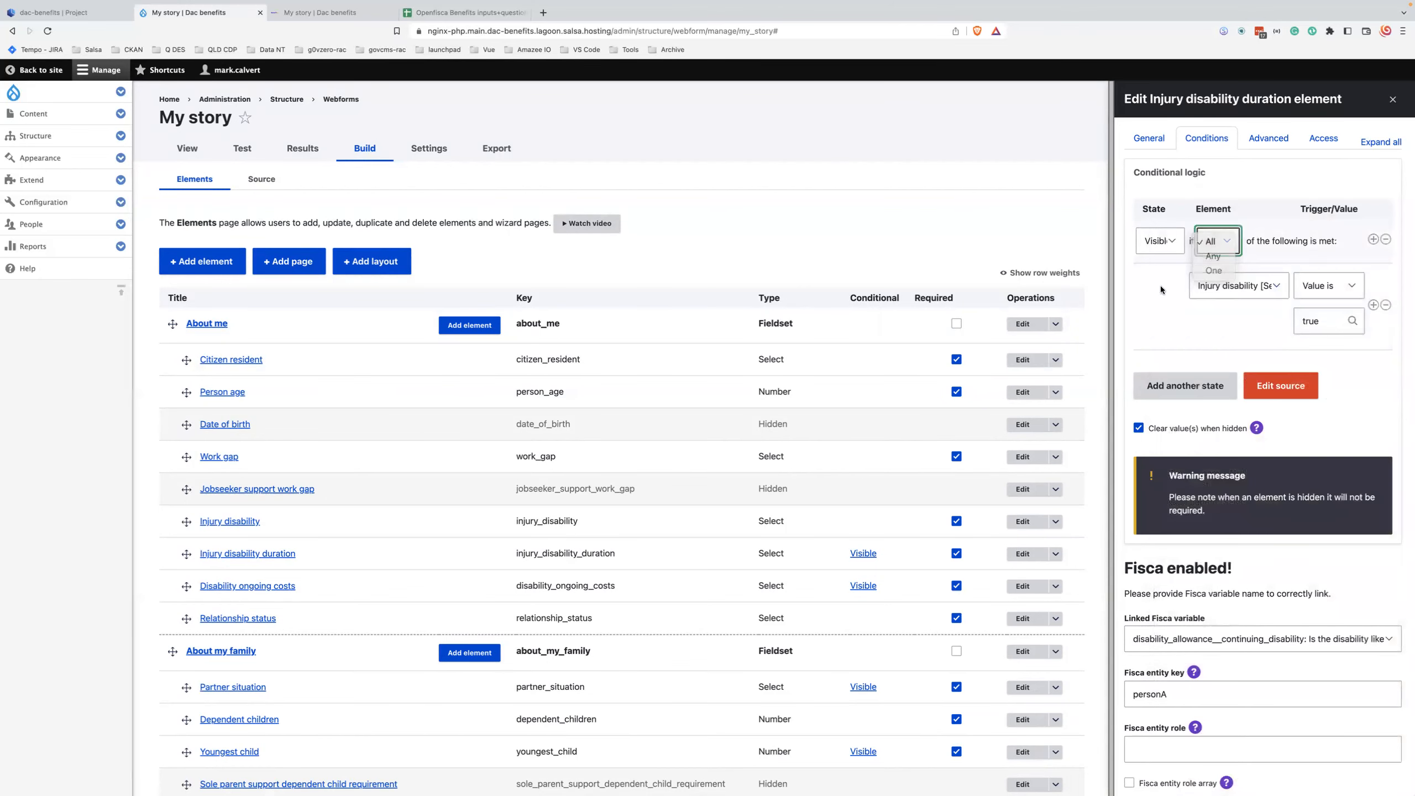
{"action": "left_click", "coordinate": [1327, 286]}
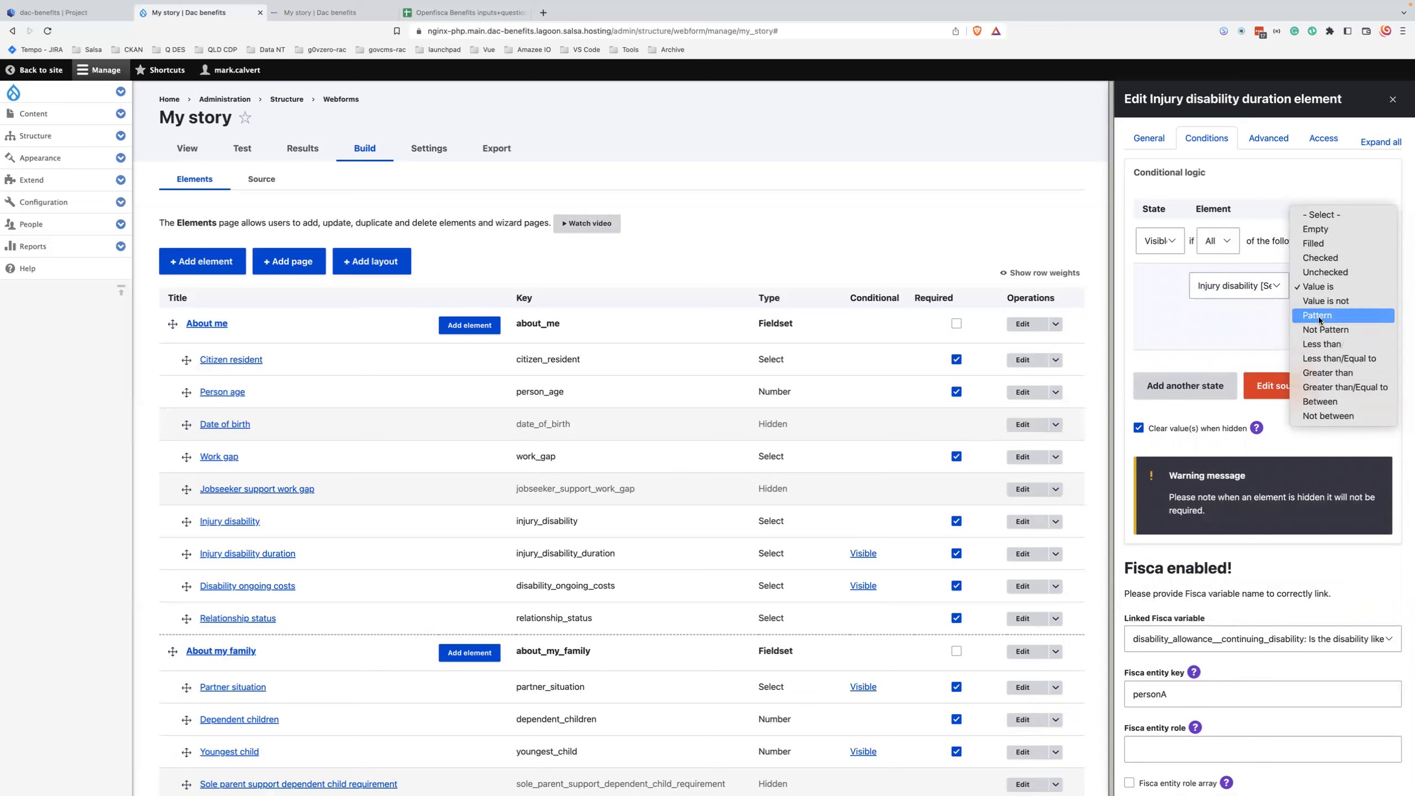
{"action": "left_click", "coordinate": [1251, 338]}
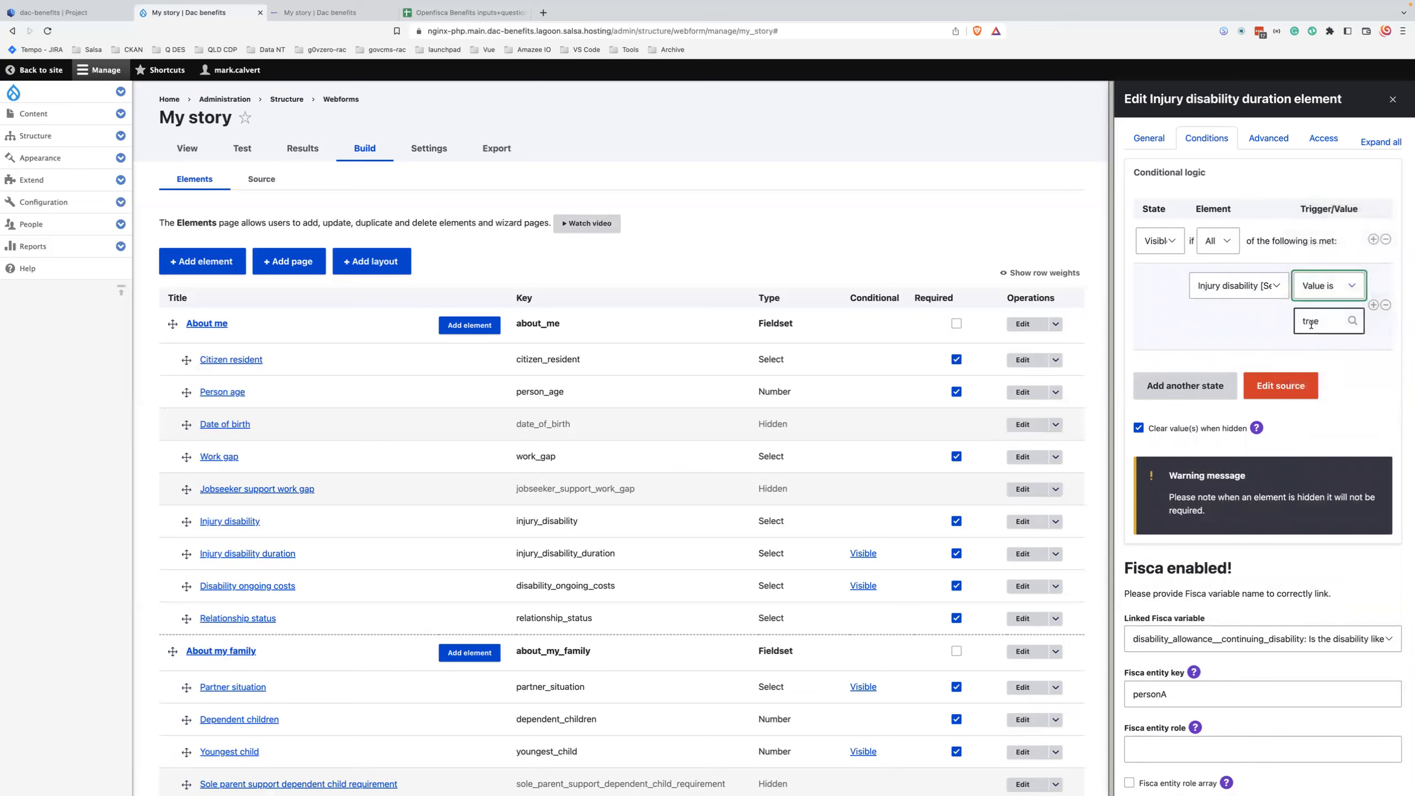
{"action": "left_click", "coordinate": [1226, 285]}
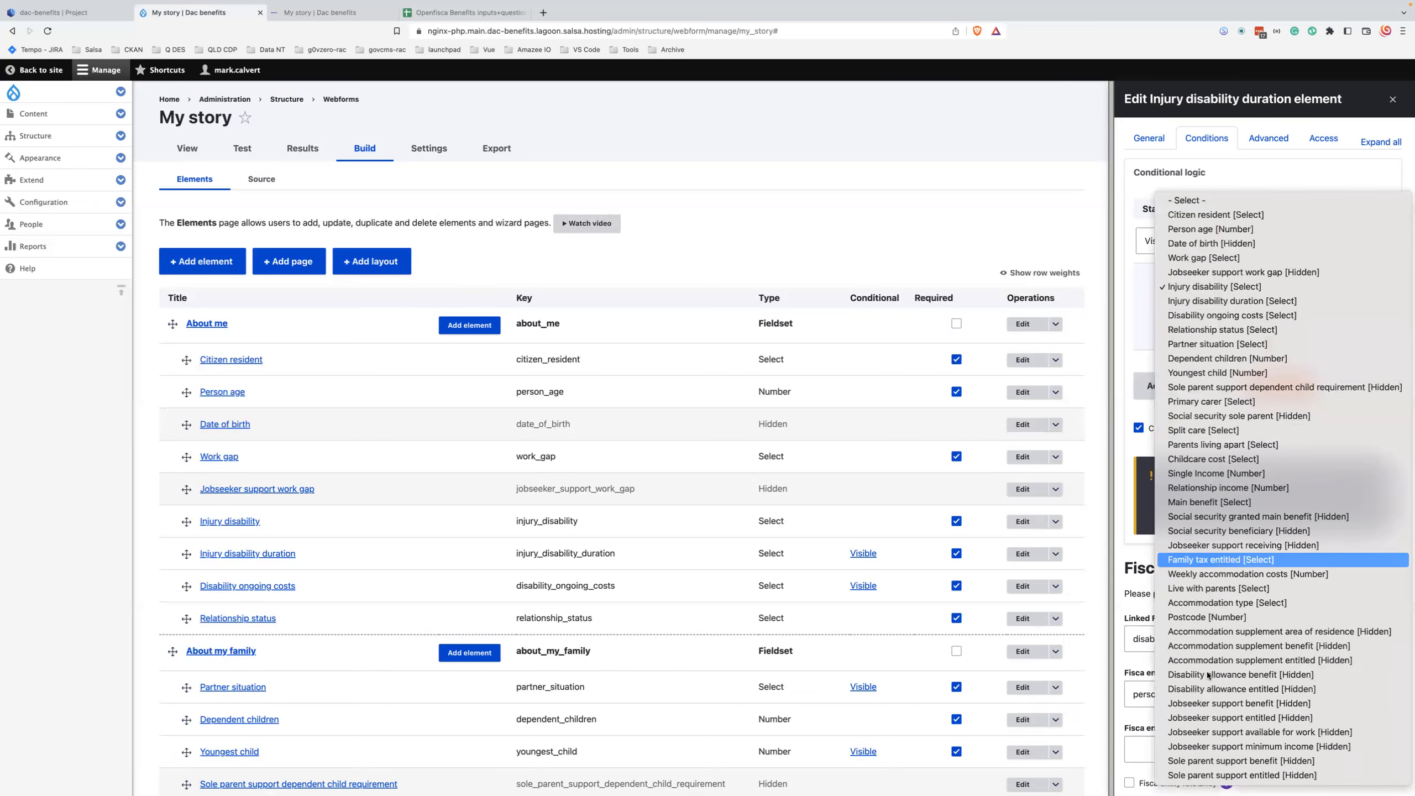
{"action": "left_click", "coordinate": [1151, 331]}
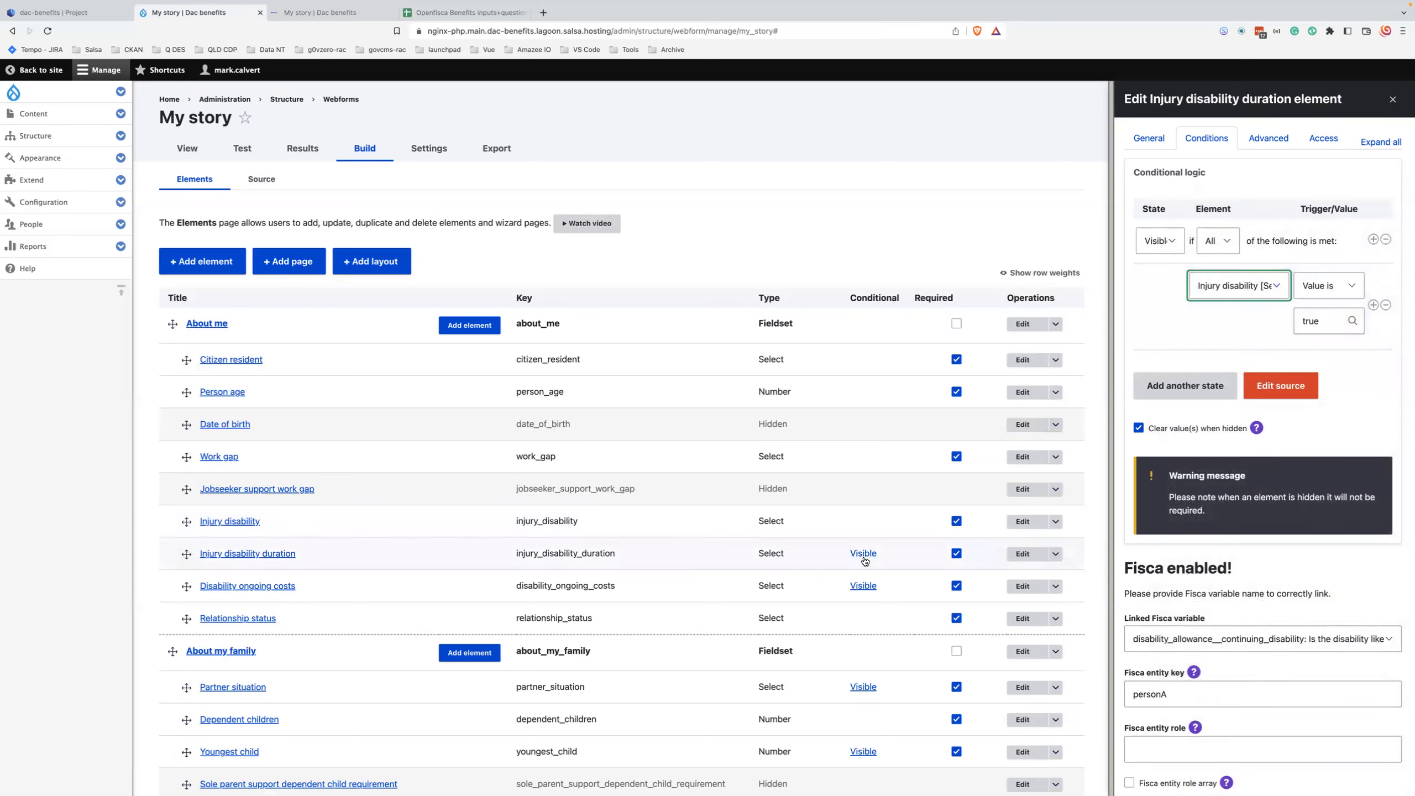
Step: Open the Youngest child element's conditional logic and examine its source element, trigger operator and comparison value
{"action": "scroll", "coordinate": [858, 586], "scroll_direction": "down", "scroll_amount": 2}
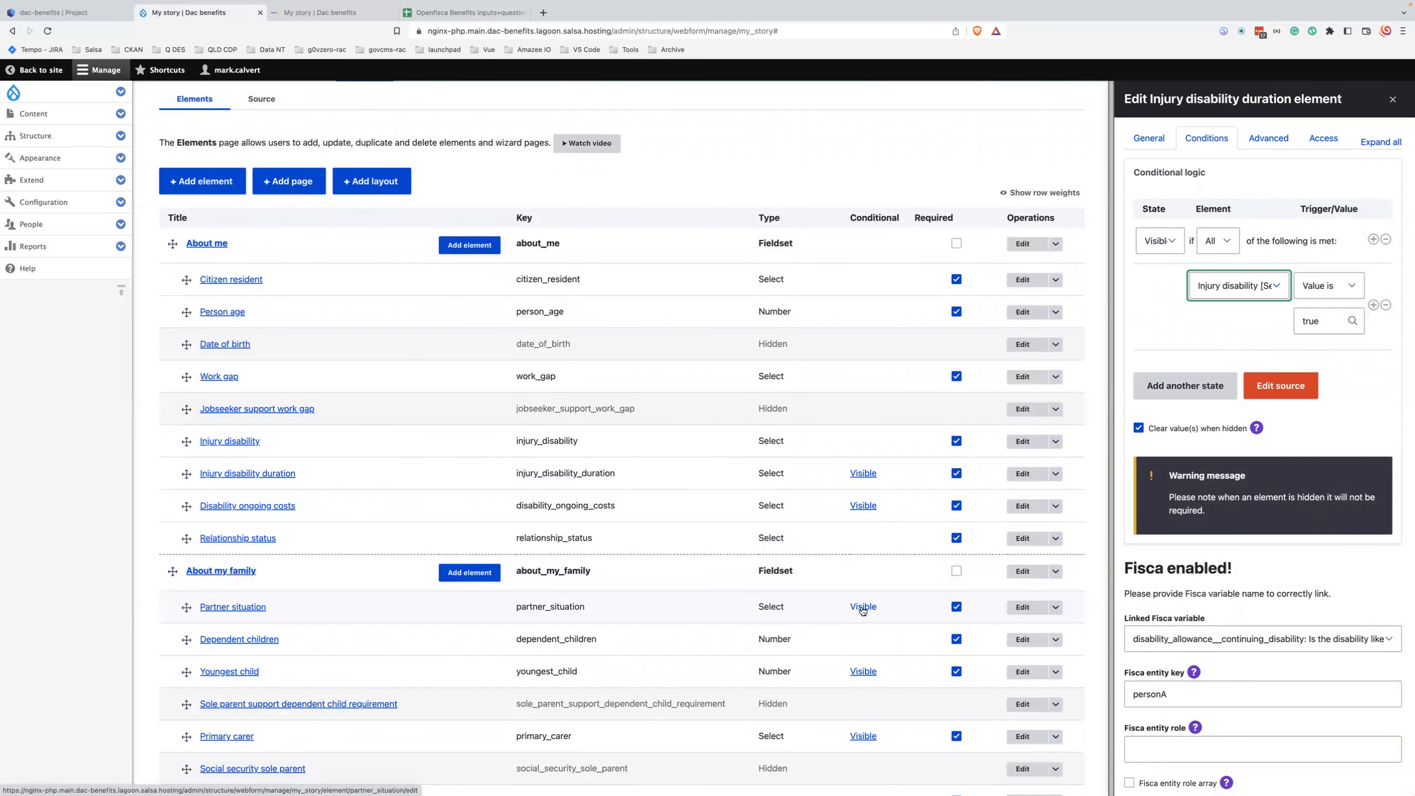
{"action": "left_click", "coordinate": [862, 672]}
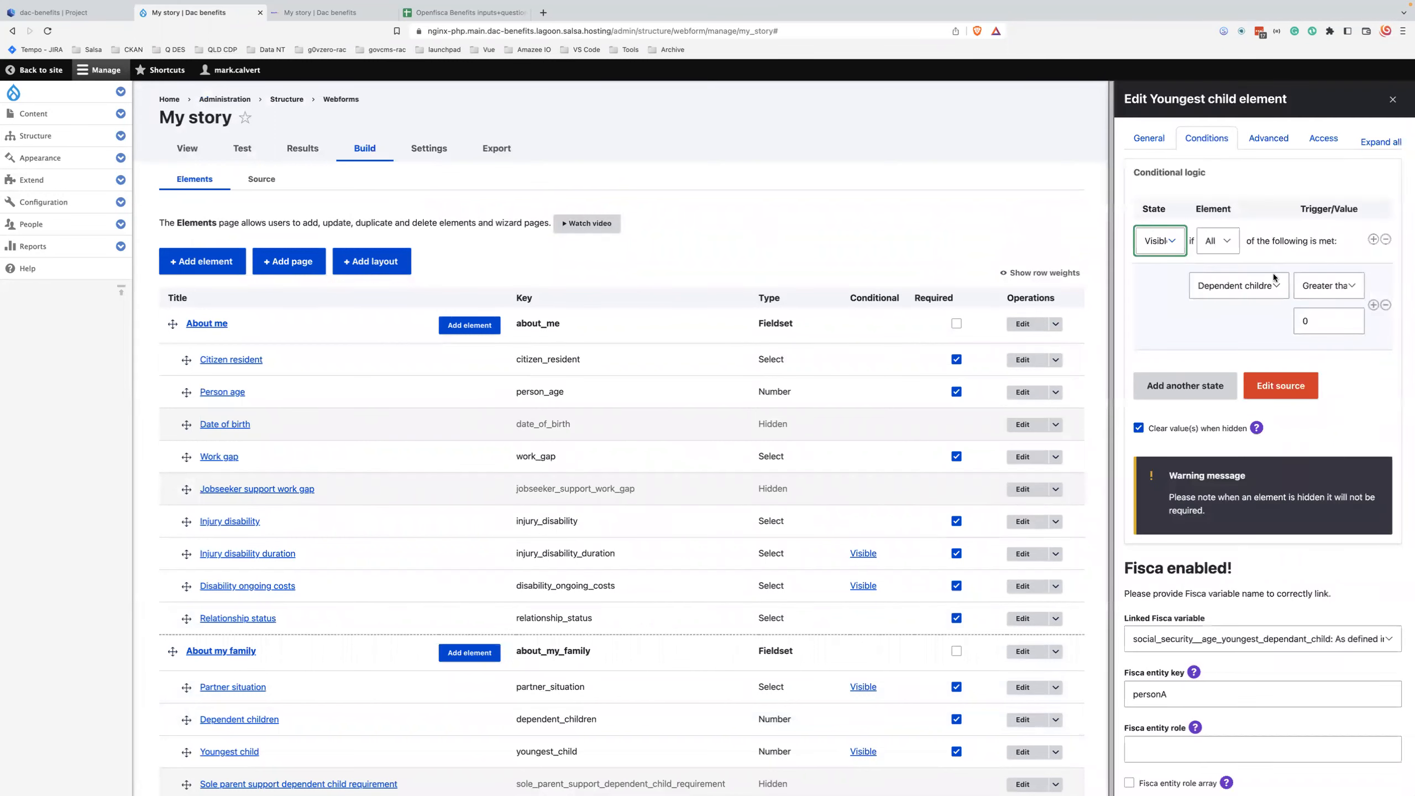
{"action": "left_click", "coordinate": [1330, 286]}
{"action": "left_click", "coordinate": [1165, 289]}
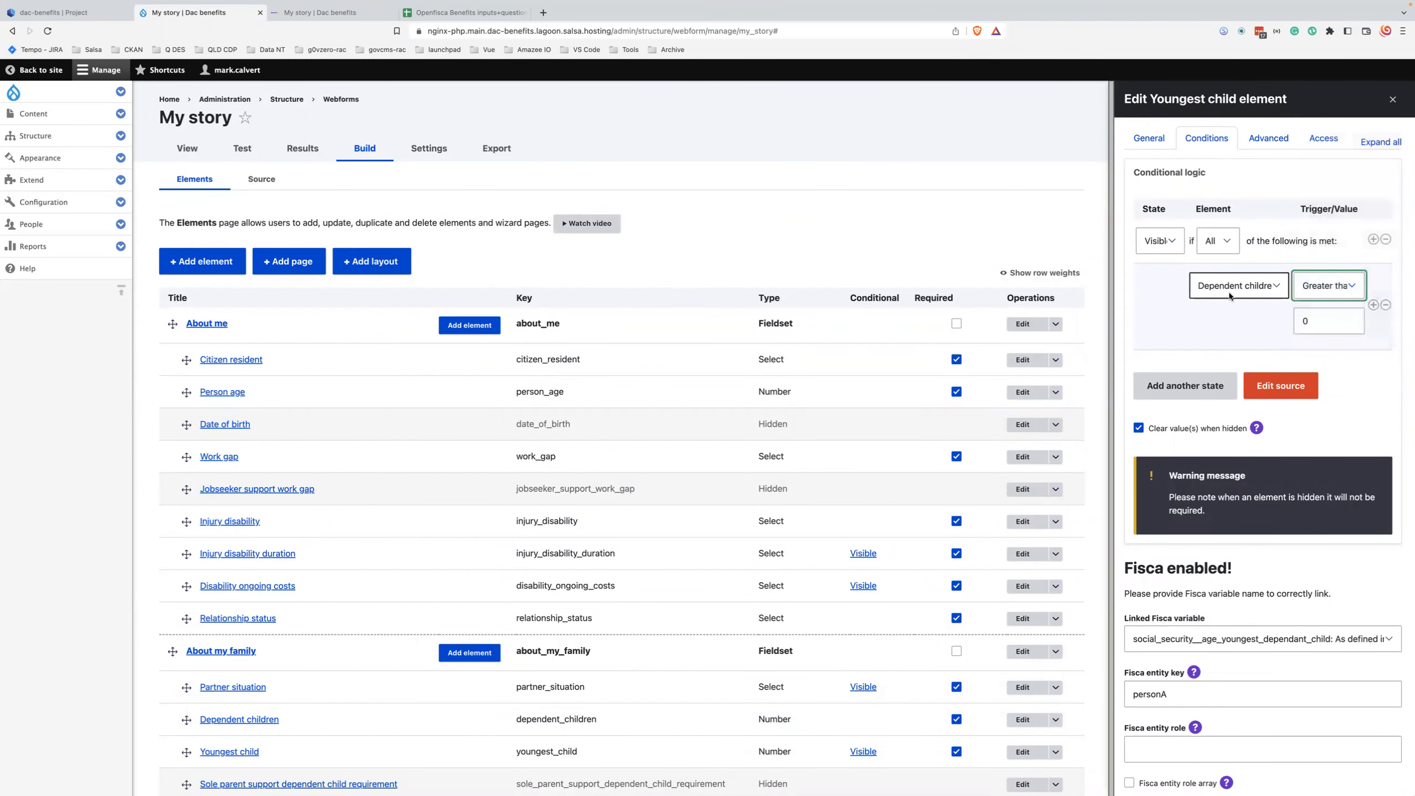
{"action": "left_click", "coordinate": [1228, 287]}
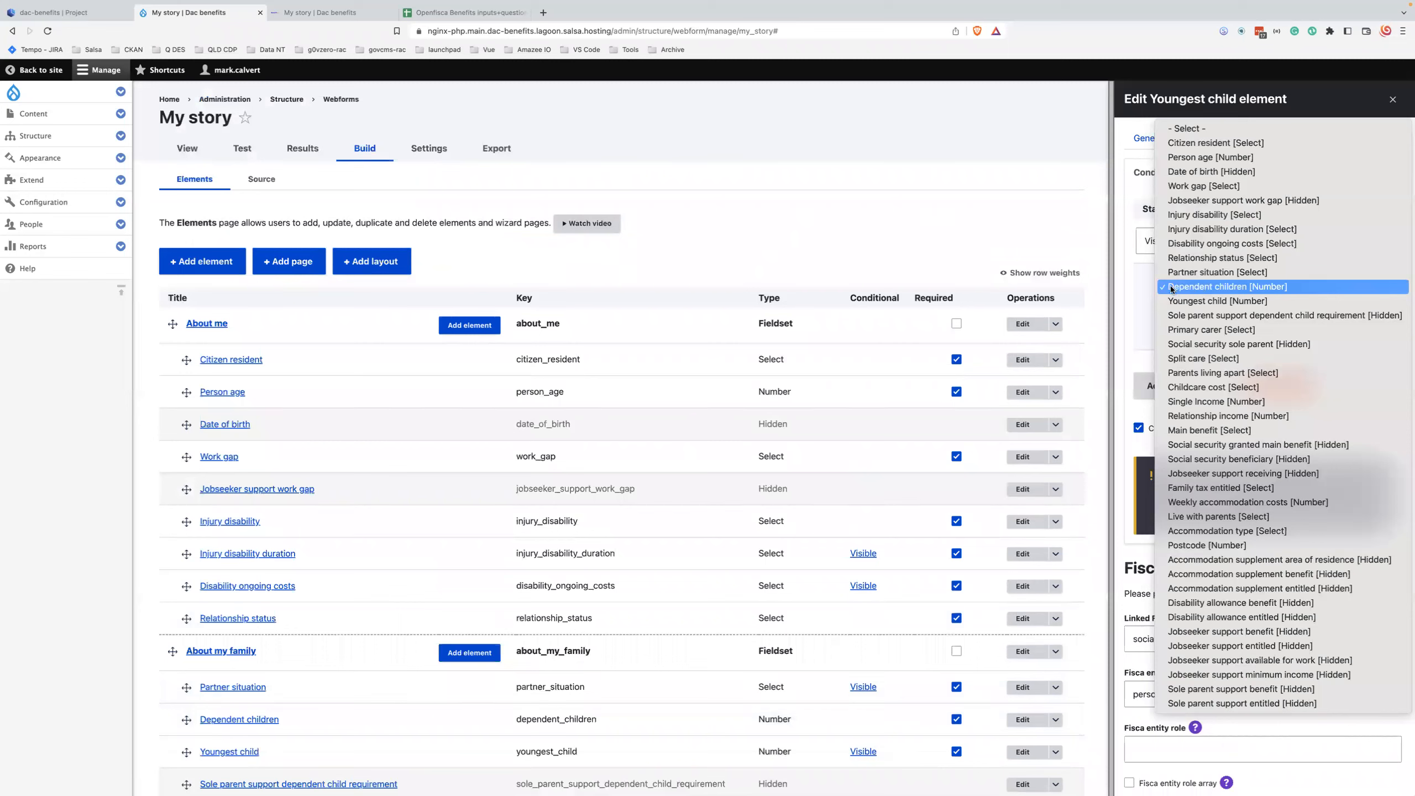
{"action": "left_click", "coordinate": [1333, 288]}
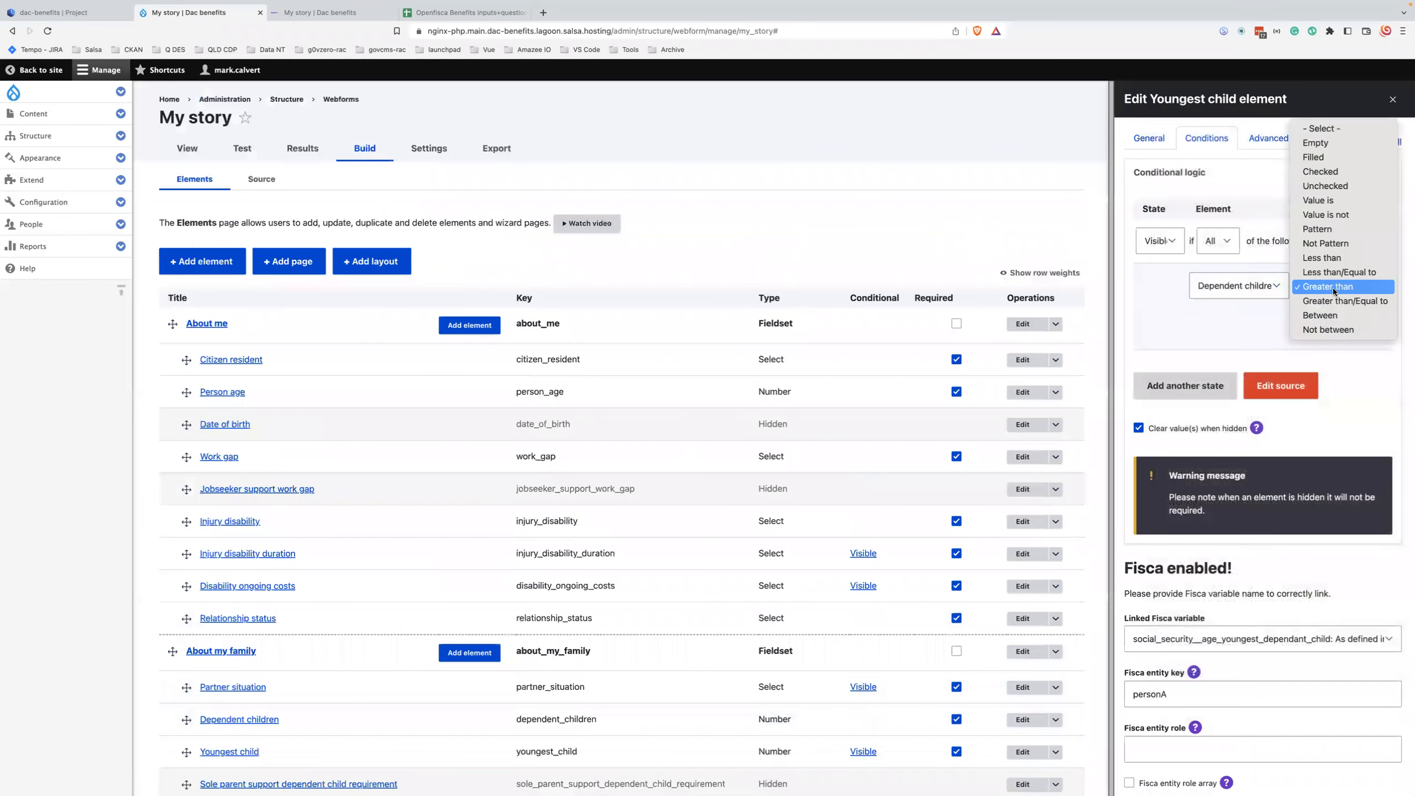
{"action": "left_click", "coordinate": [1320, 320]}
{"action": "left_click", "coordinate": [1320, 320]}
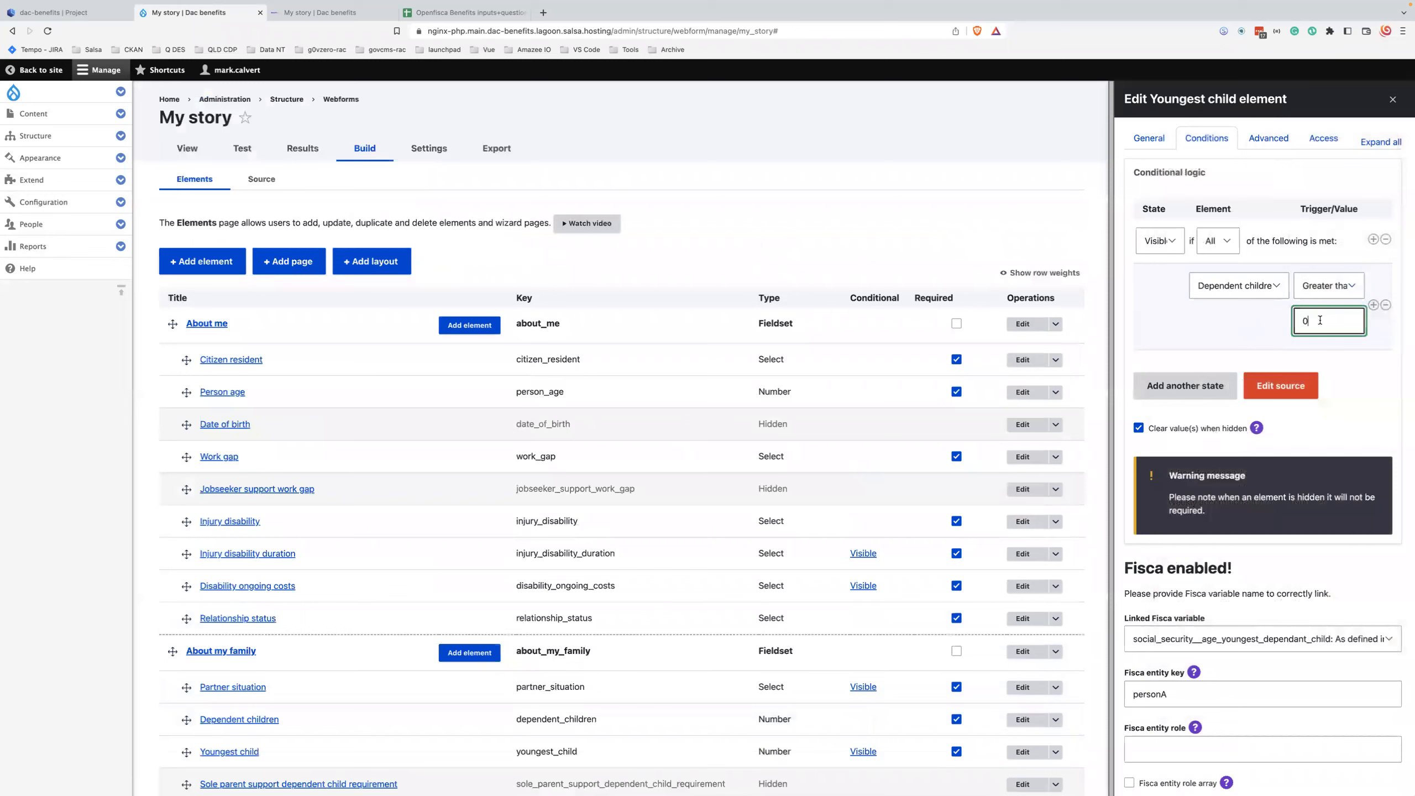
{"action": "left_click", "coordinate": [1223, 330]}
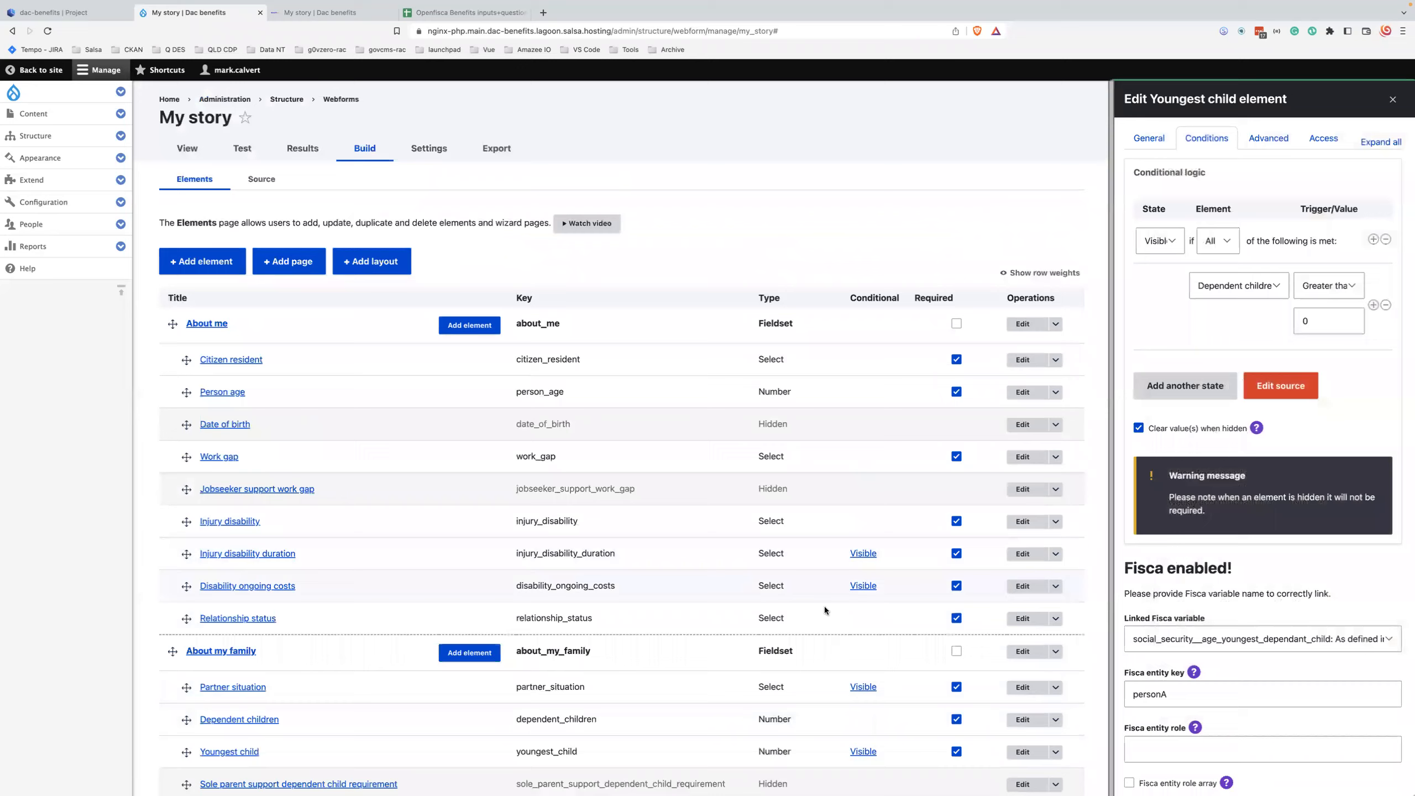
Step: Open the Primary carer element's conditional logic in the About my family fieldset and examine its source element
{"action": "scroll", "coordinate": [825, 606], "scroll_direction": "down", "scroll_amount": 3}
{"action": "scroll", "coordinate": [825, 606], "scroll_direction": "down", "scroll_amount": 2}
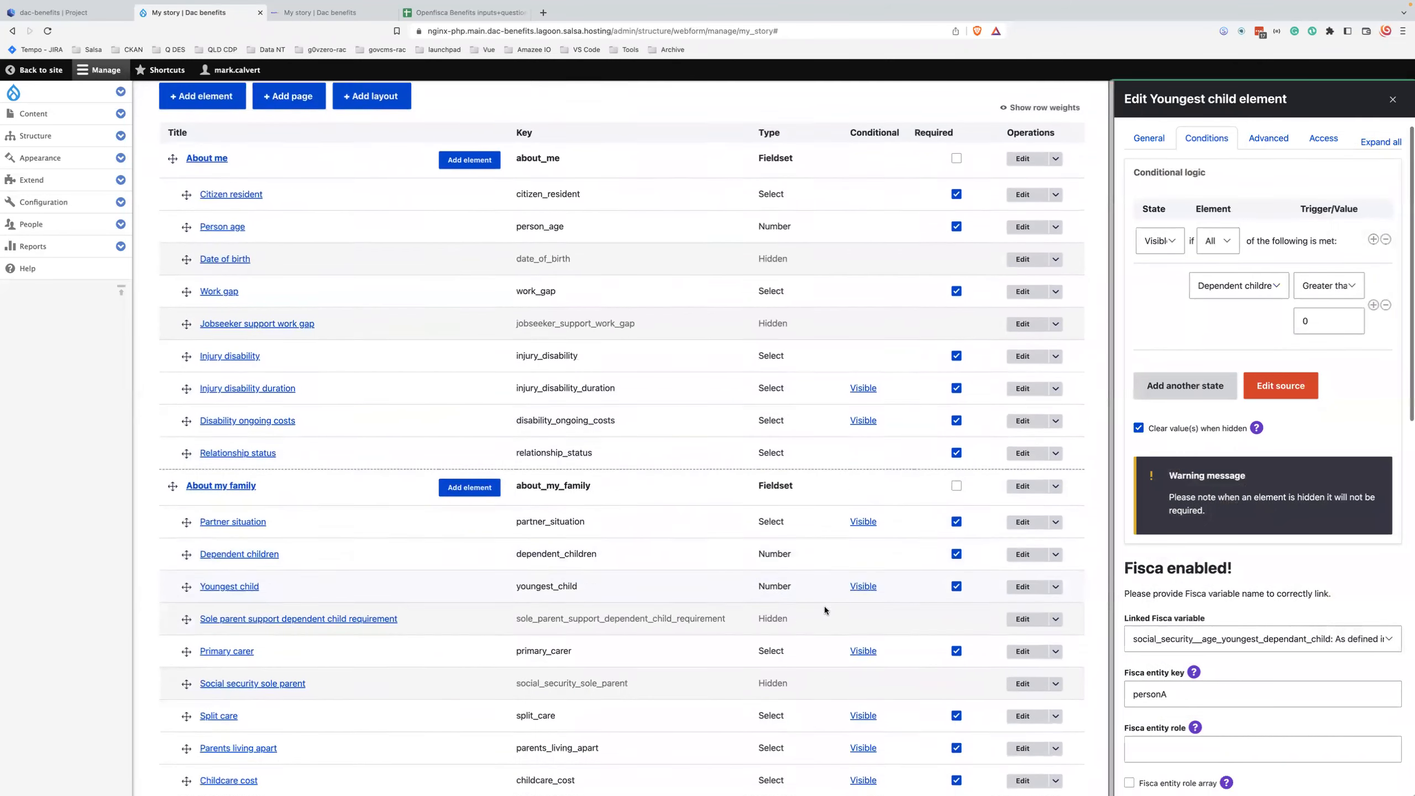
{"action": "scroll", "coordinate": [824, 606], "scroll_direction": "down", "scroll_amount": 1}
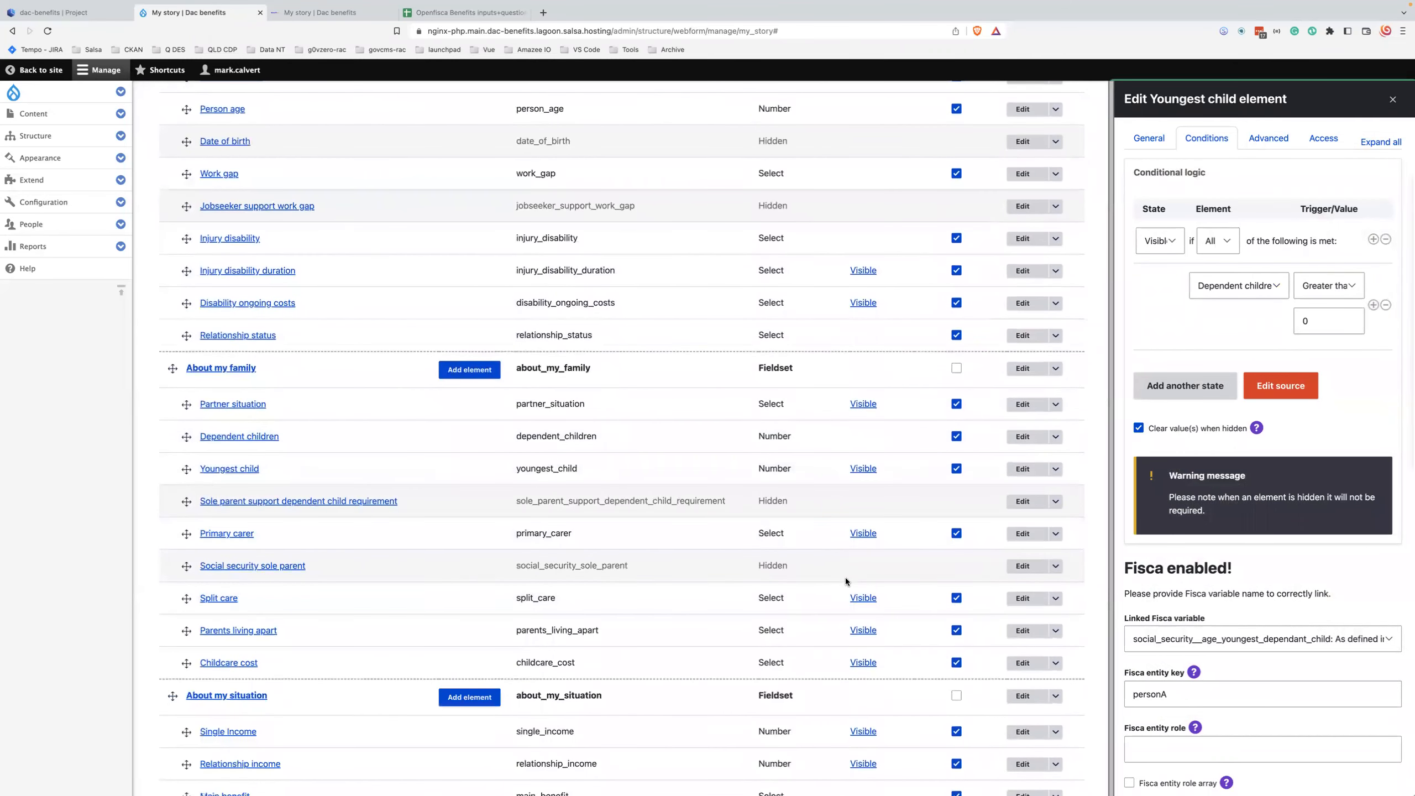
{"action": "scroll", "coordinate": [840, 583], "scroll_direction": "down", "scroll_amount": 1}
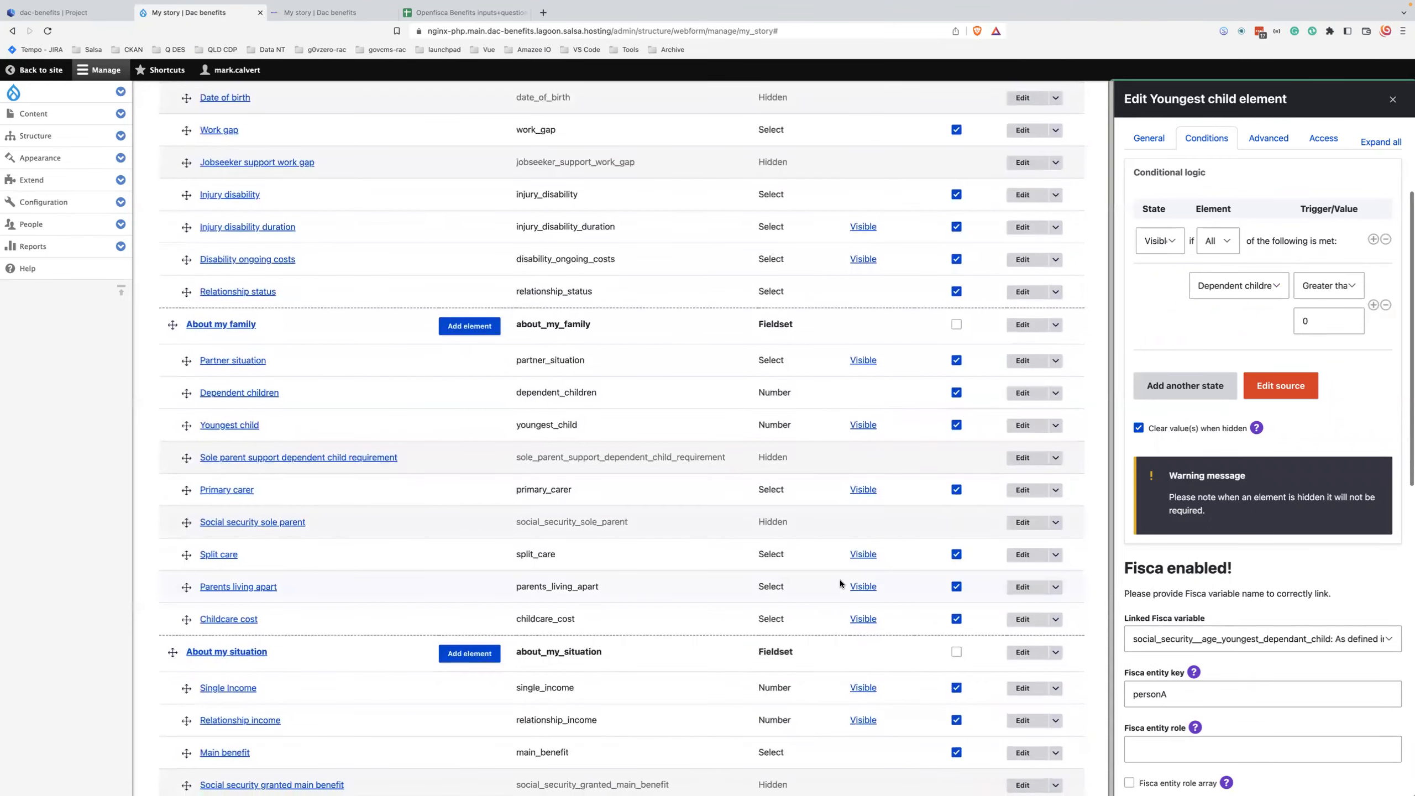
{"action": "scroll", "coordinate": [840, 581], "scroll_direction": "down", "scroll_amount": 1}
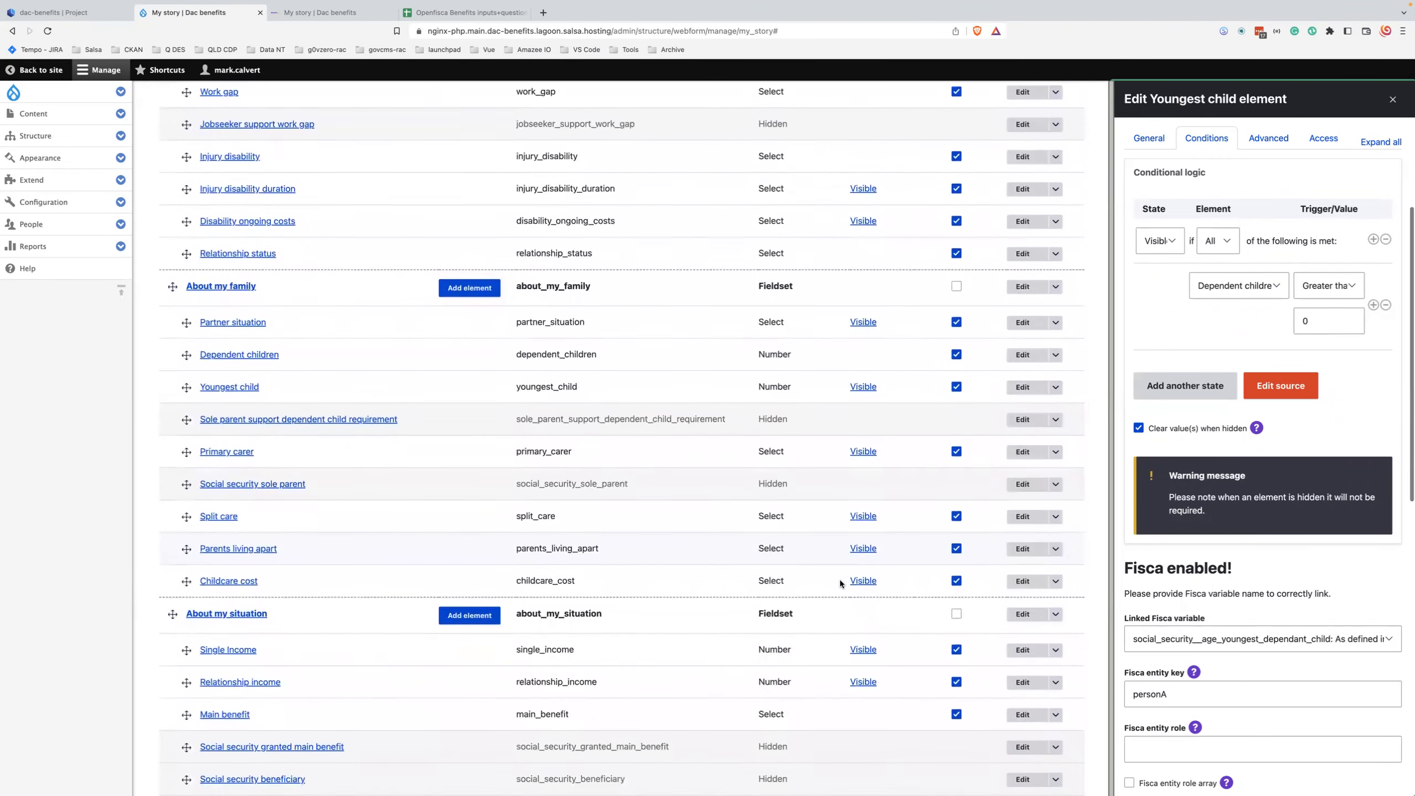
{"action": "scroll", "coordinate": [840, 580], "scroll_direction": "down", "scroll_amount": 1}
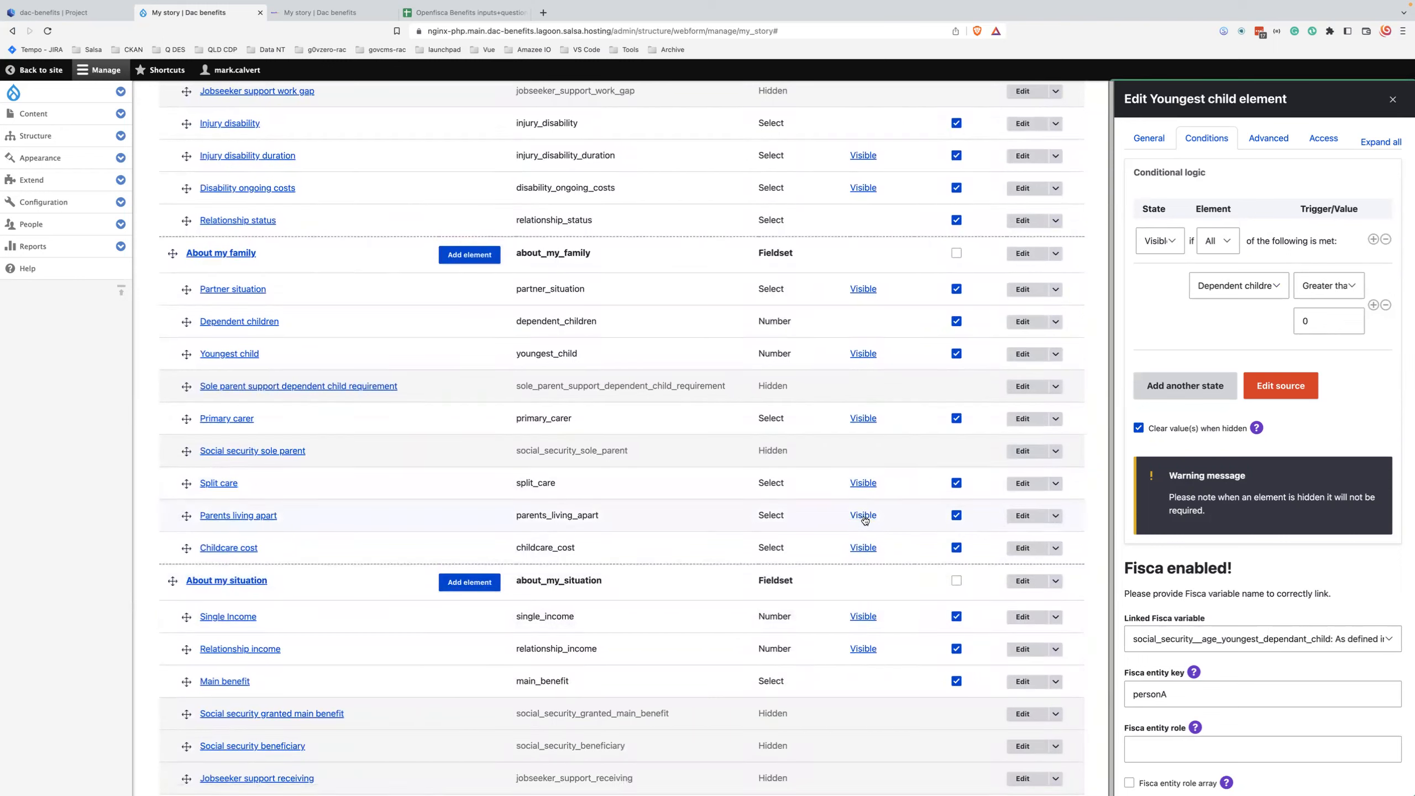
{"action": "left_click", "coordinate": [862, 419]}
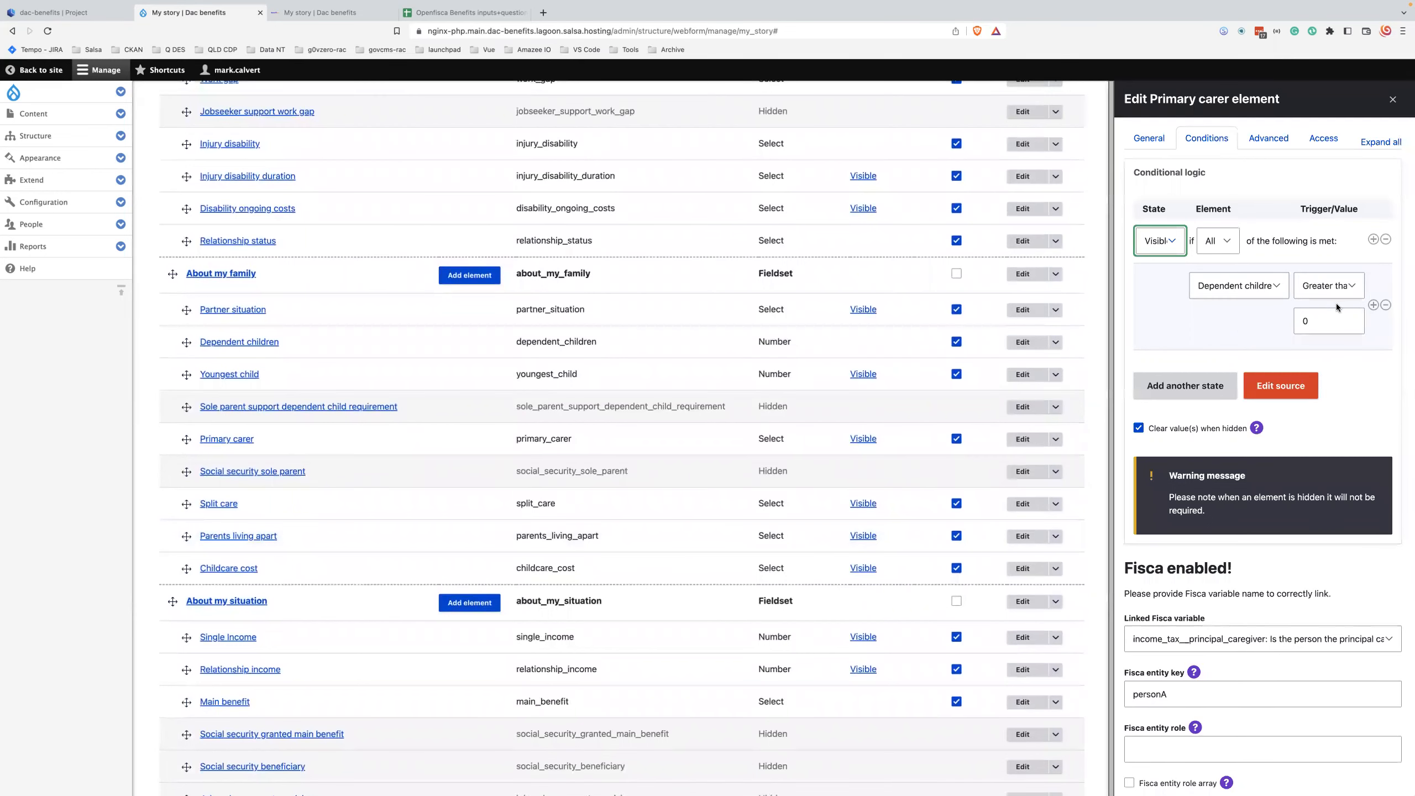
{"action": "left_click", "coordinate": [1213, 291]}
{"action": "left_click", "coordinate": [1155, 297]}
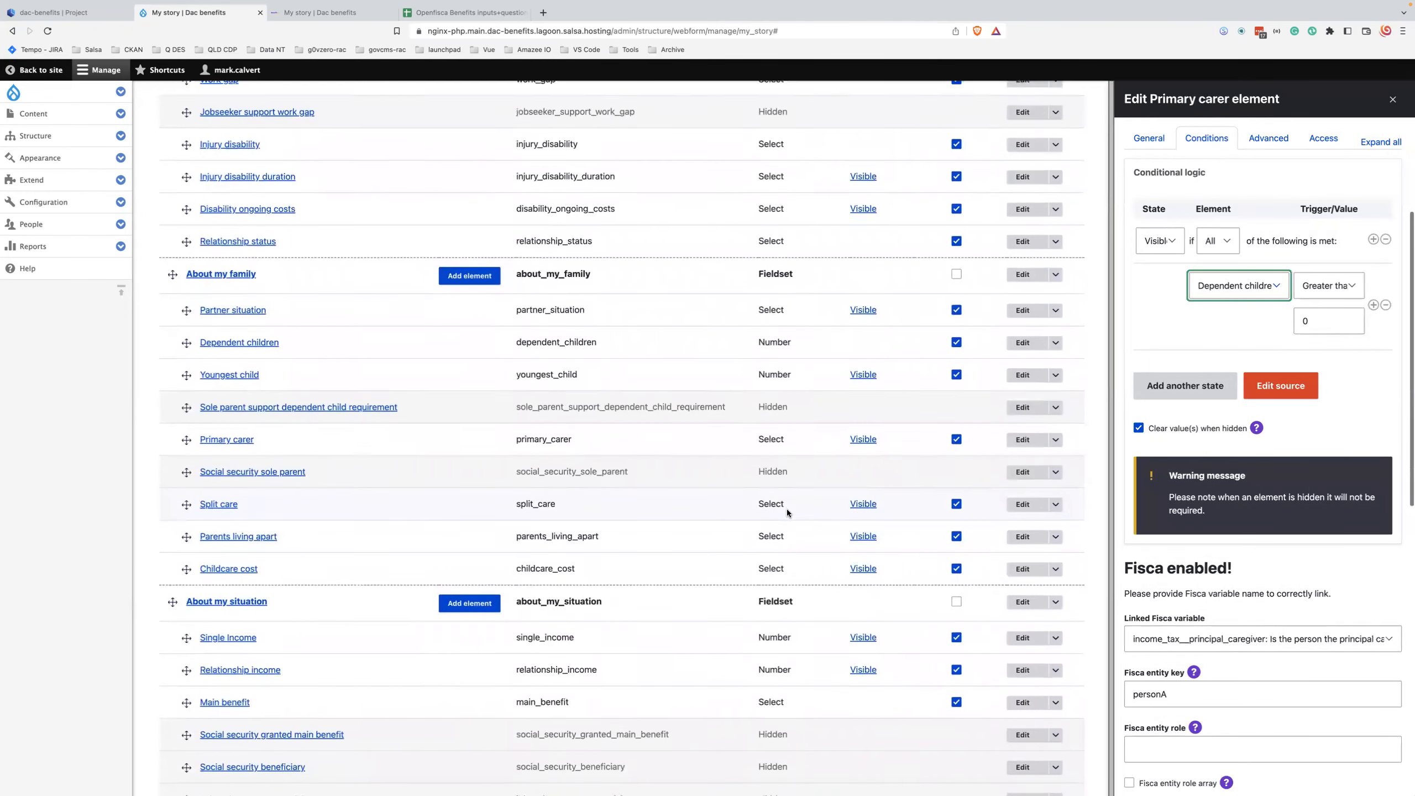
Step: Open the Live with parents element's conditional logic in the About my accommodation fieldset and examine its age condition
{"action": "scroll", "coordinate": [787, 509], "scroll_direction": "down", "scroll_amount": 1}
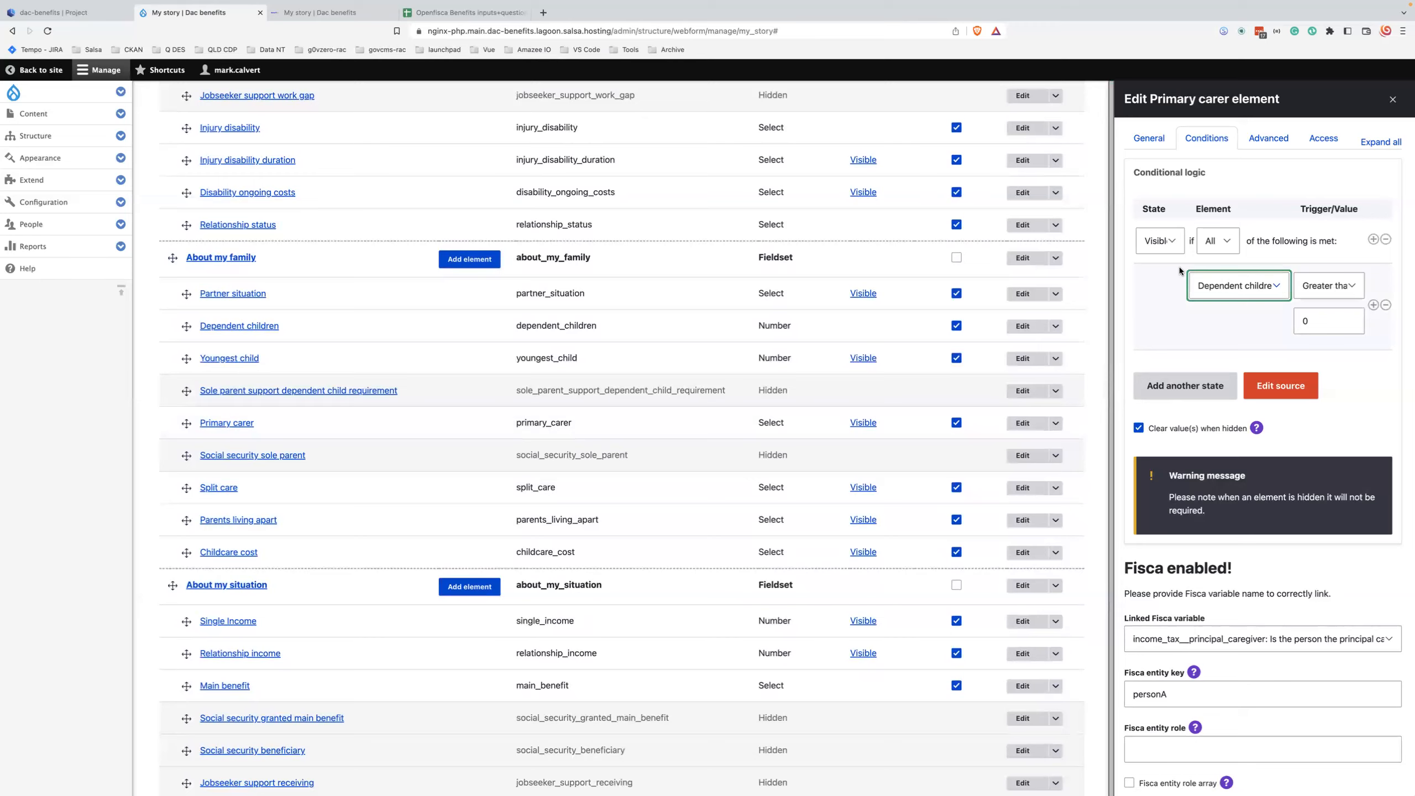
{"action": "scroll", "coordinate": [703, 519], "scroll_direction": "down", "scroll_amount": 3}
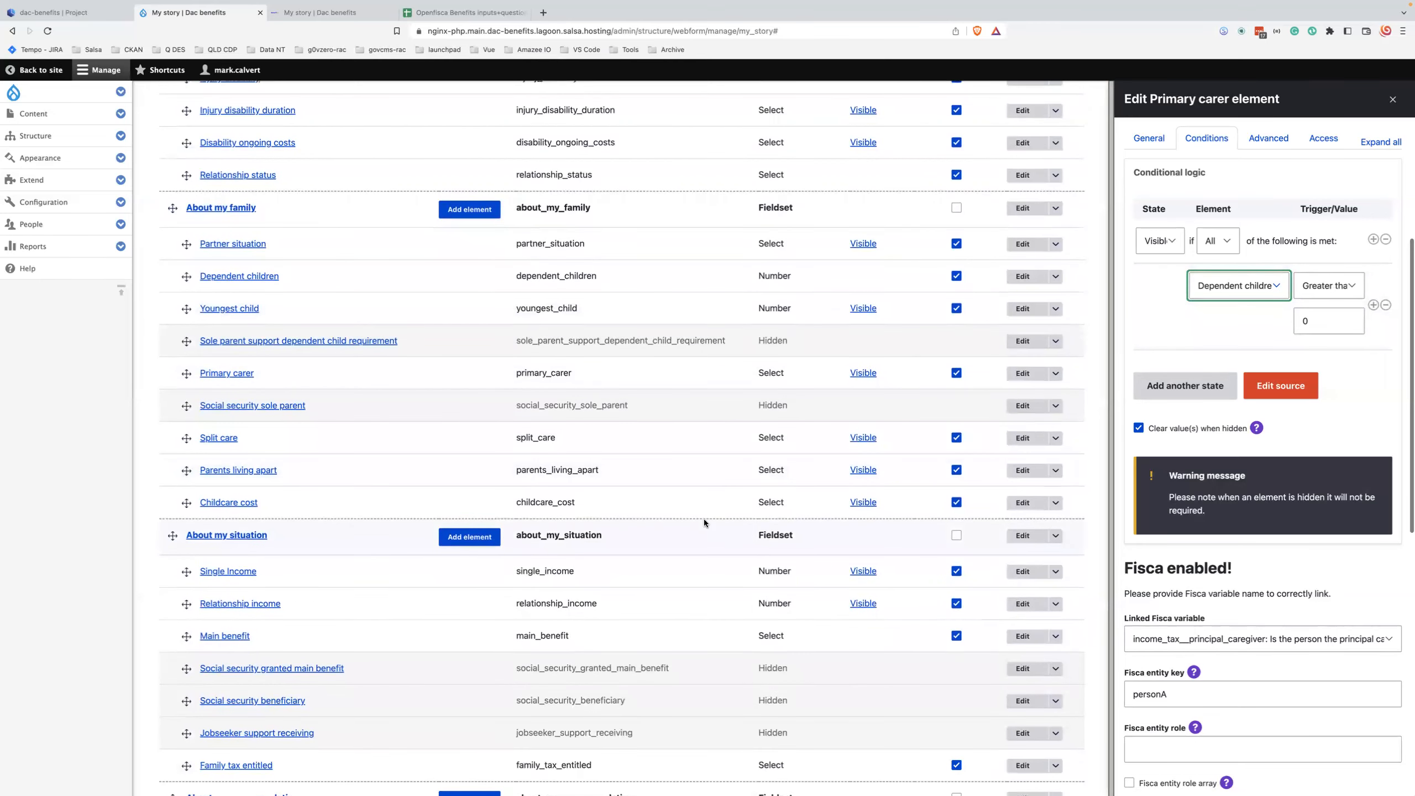
{"action": "scroll", "coordinate": [703, 519], "scroll_direction": "down", "scroll_amount": 15}
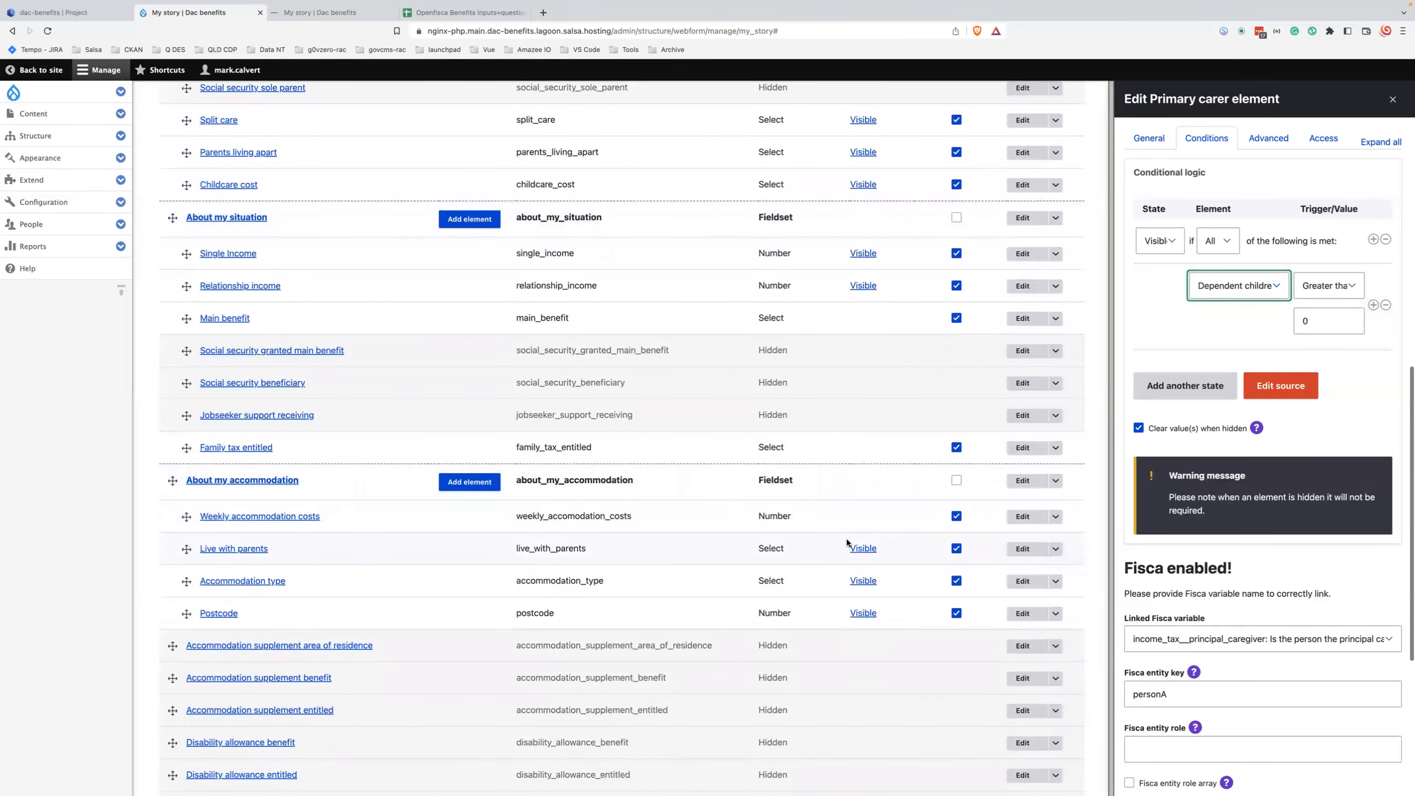
{"action": "left_click", "coordinate": [861, 548]}
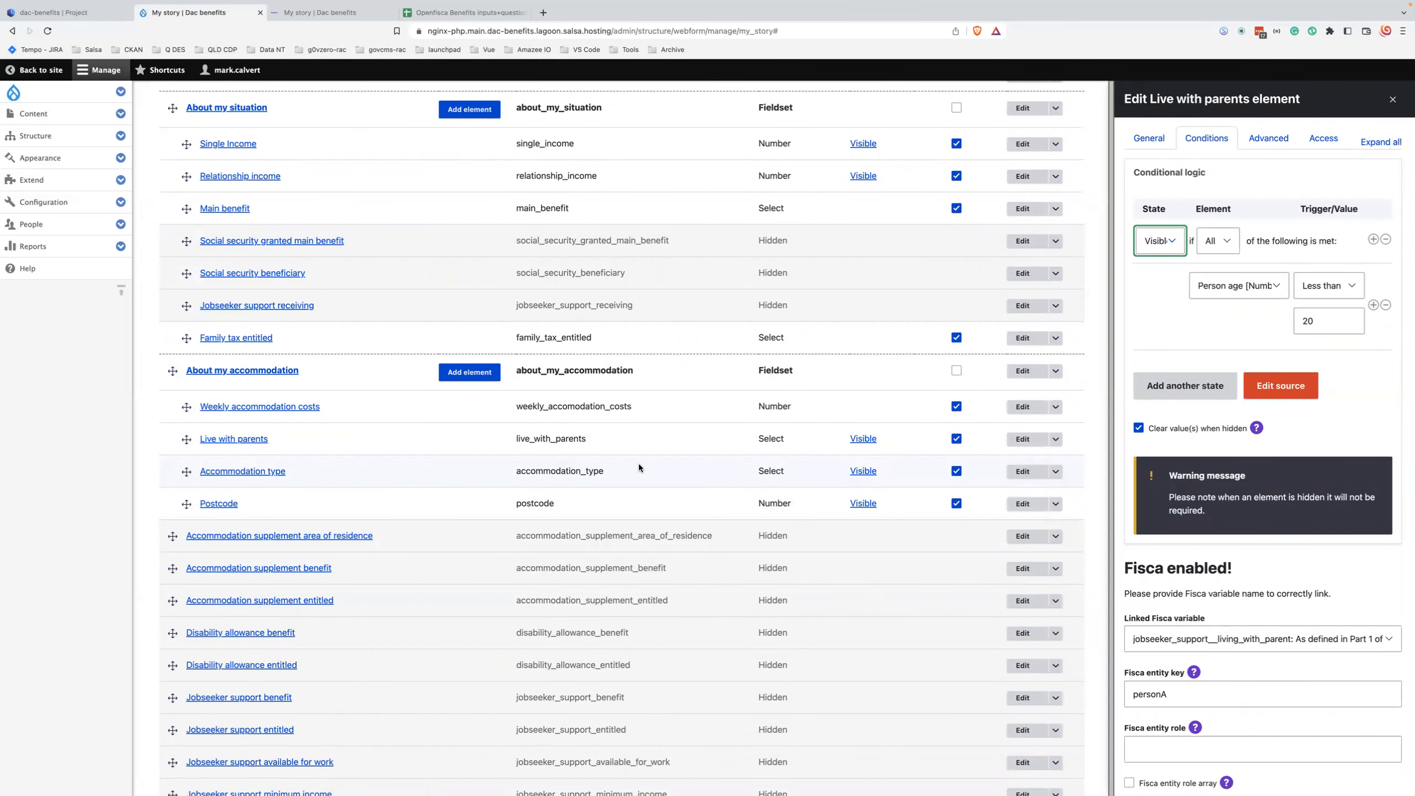
{"action": "scroll", "coordinate": [1289, 341], "scroll_direction": "up", "scroll_amount": 1}
{"action": "scroll", "coordinate": [1289, 341], "scroll_direction": "down", "scroll_amount": 1}
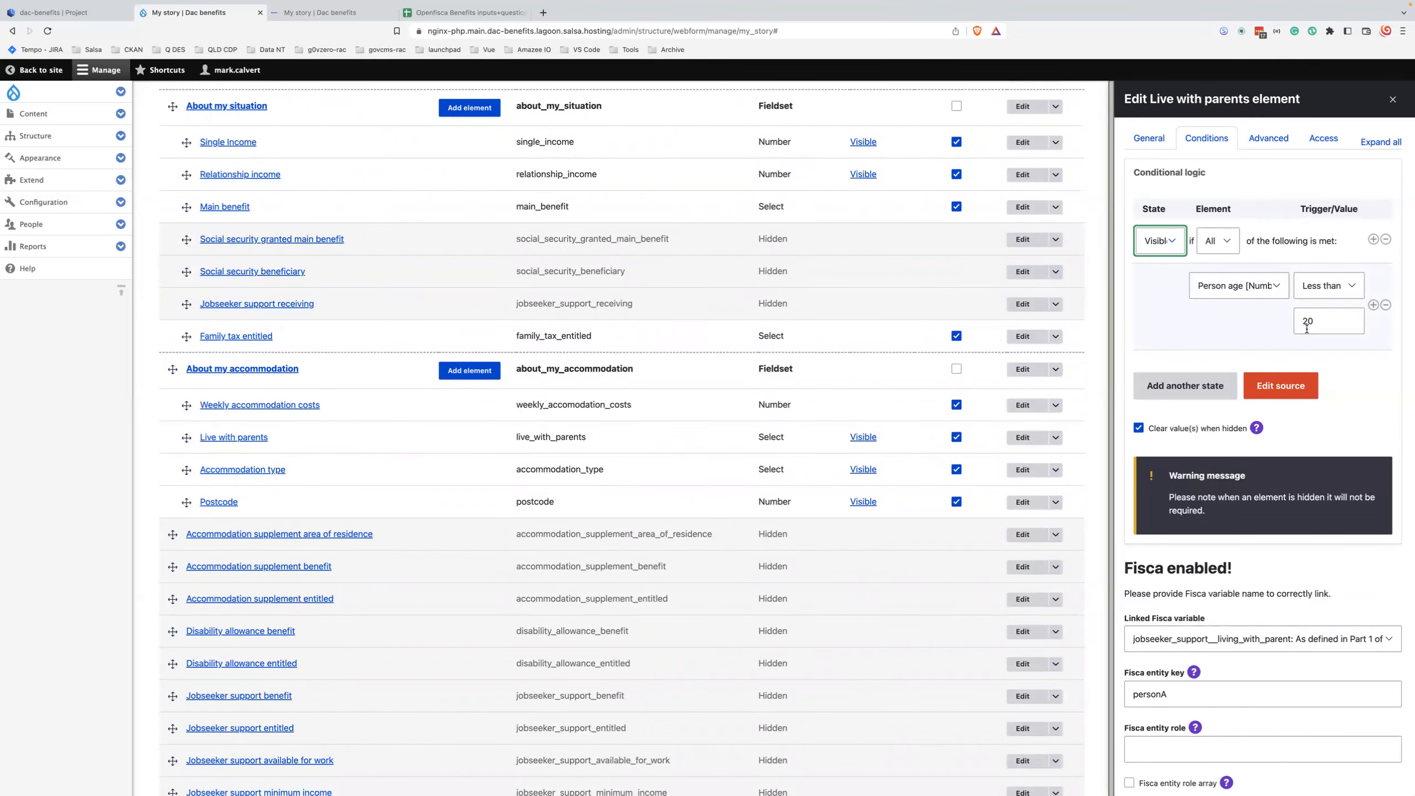
Step: Review the remaining hidden and conditional elements in the form, and close the Live with parents settings without saving
{"action": "scroll", "coordinate": [767, 563], "scroll_direction": "down", "scroll_amount": 2}
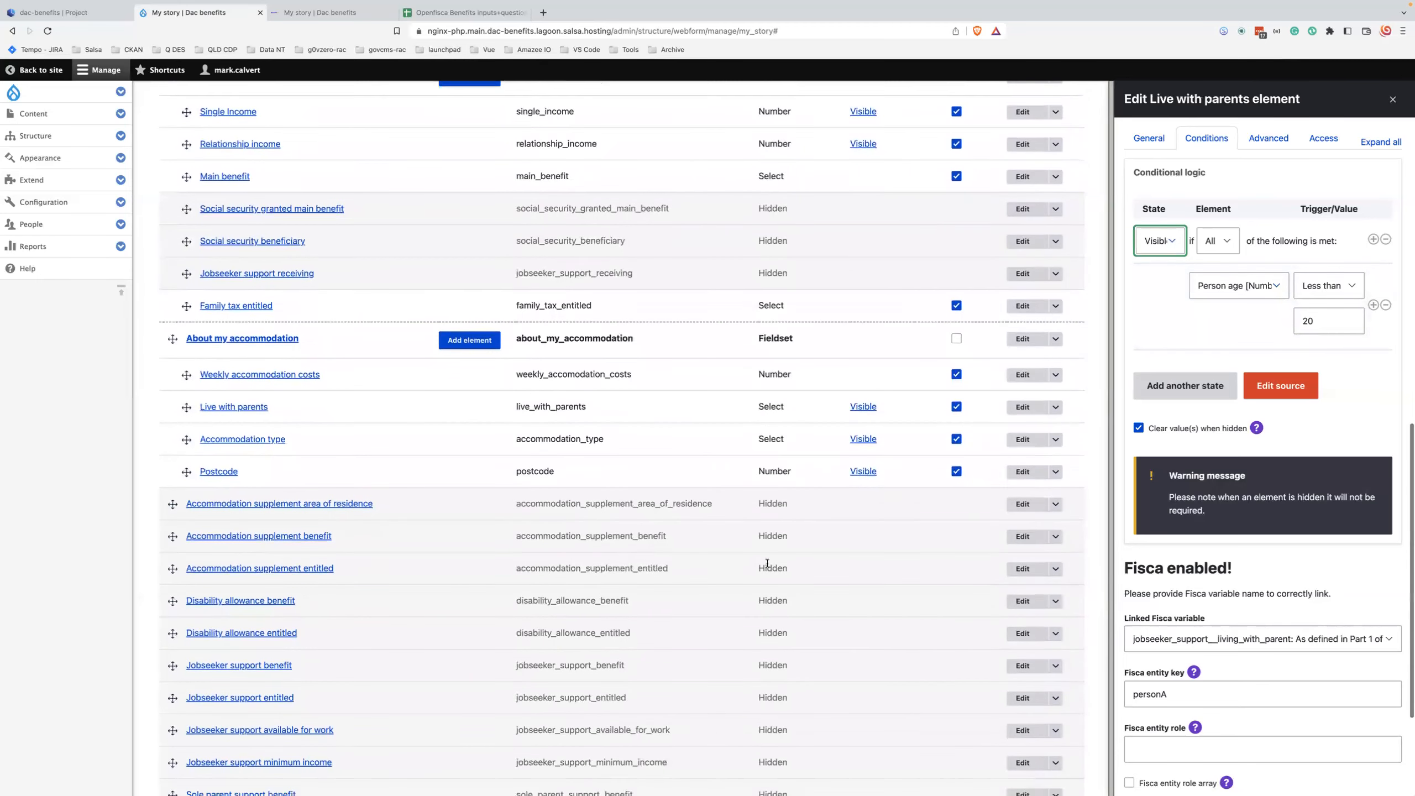
{"action": "scroll", "coordinate": [748, 489], "scroll_direction": "down", "scroll_amount": 3}
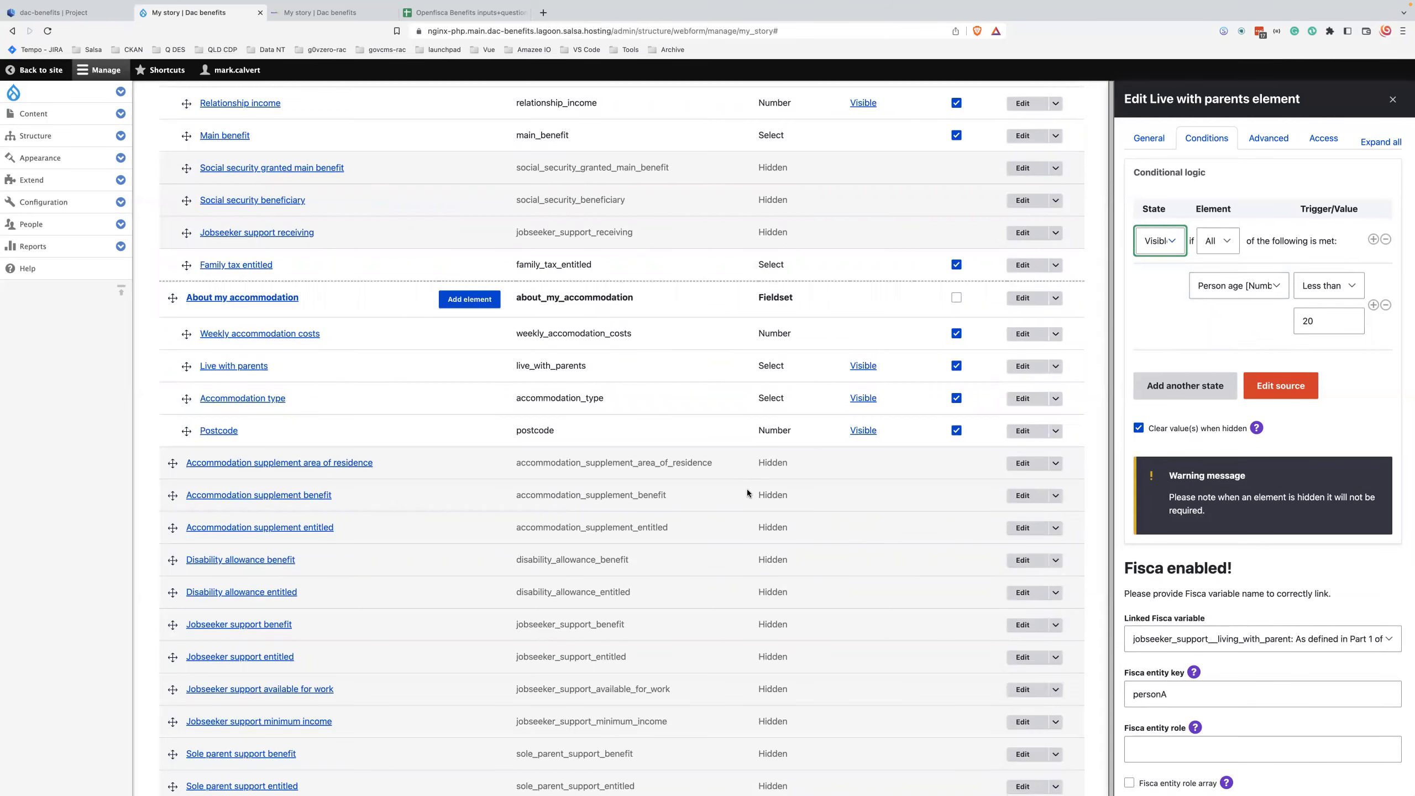
{"action": "scroll", "coordinate": [747, 488], "scroll_direction": "down", "scroll_amount": 1}
{"action": "scroll", "coordinate": [747, 489], "scroll_direction": "up", "scroll_amount": 3}
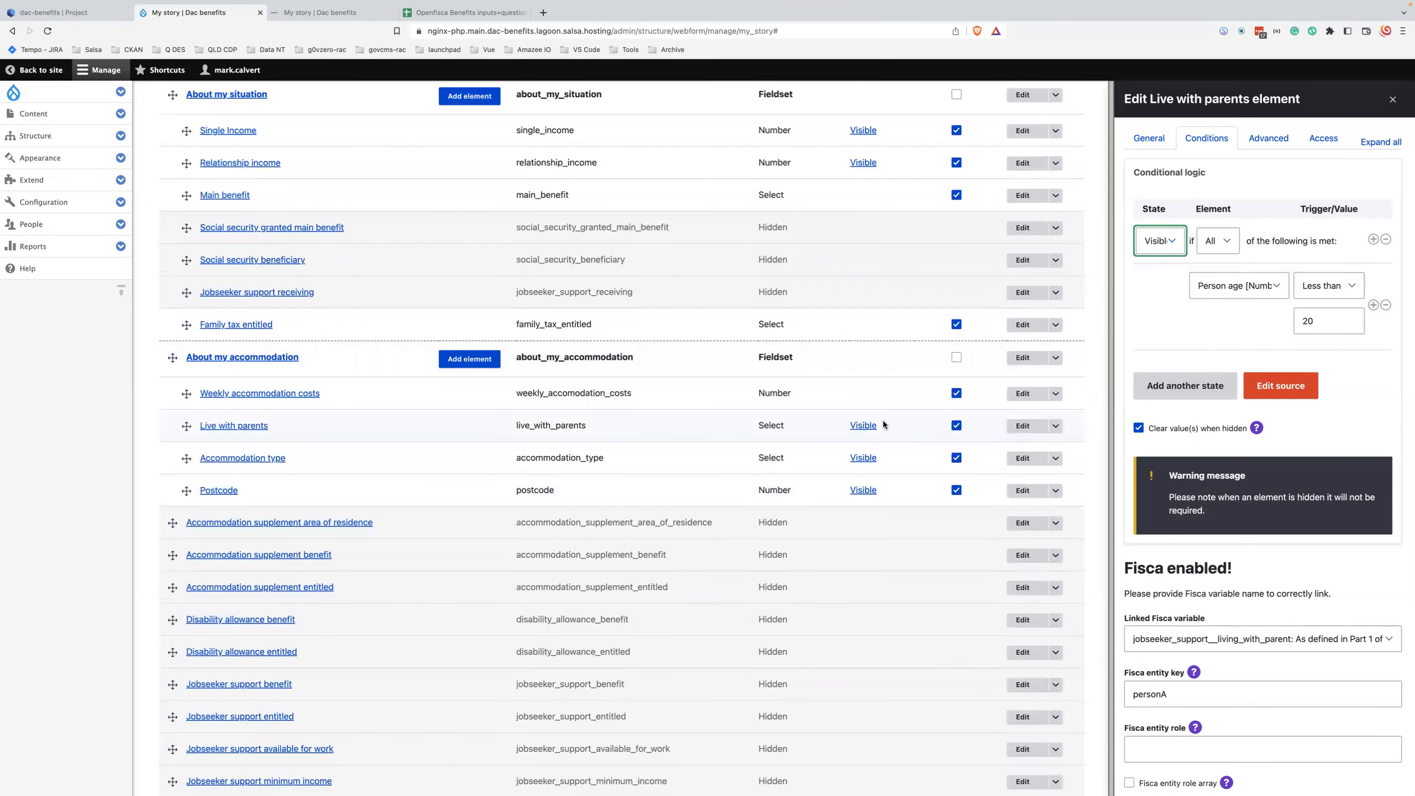
{"action": "scroll", "coordinate": [884, 424], "scroll_direction": "up", "scroll_amount": 15}
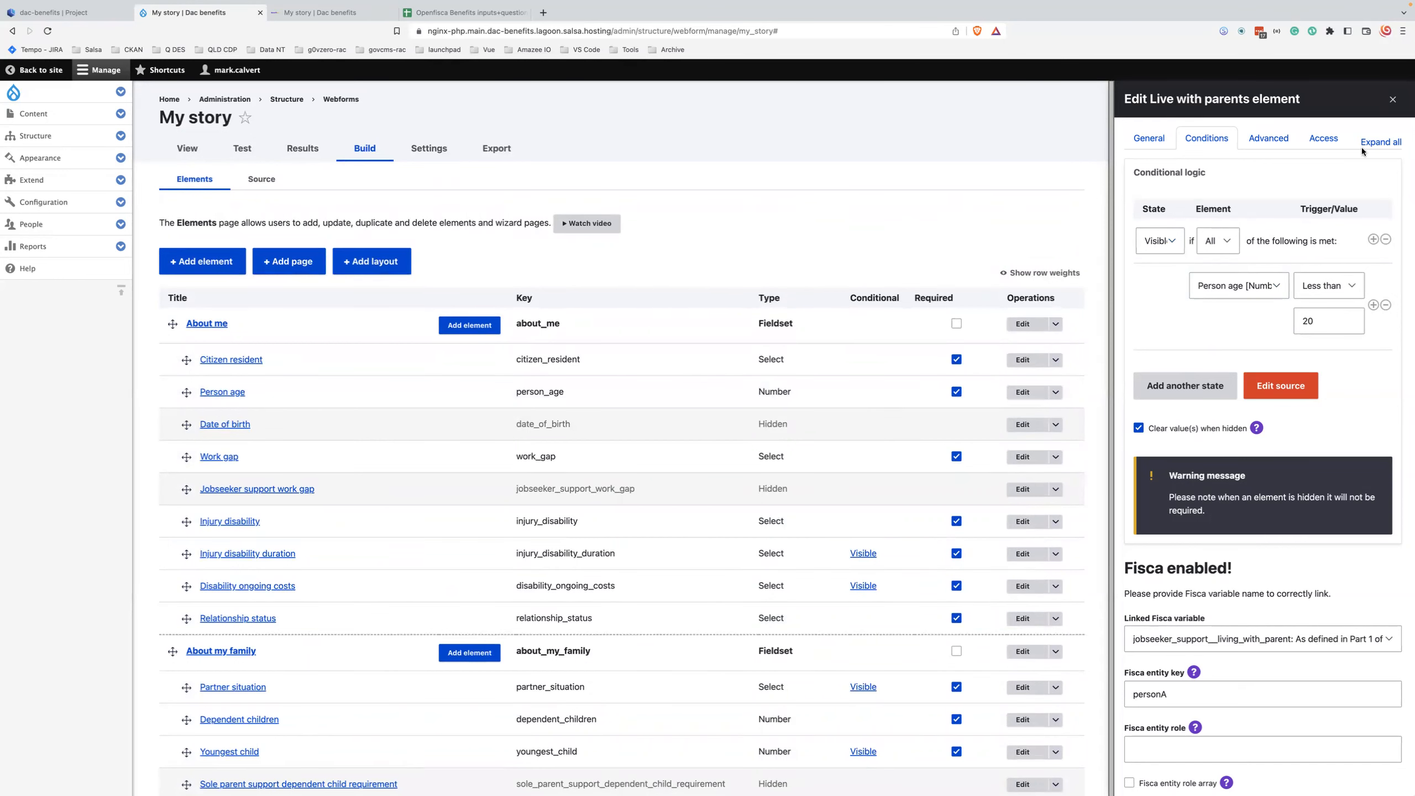
{"action": "left_click", "coordinate": [1393, 99]}
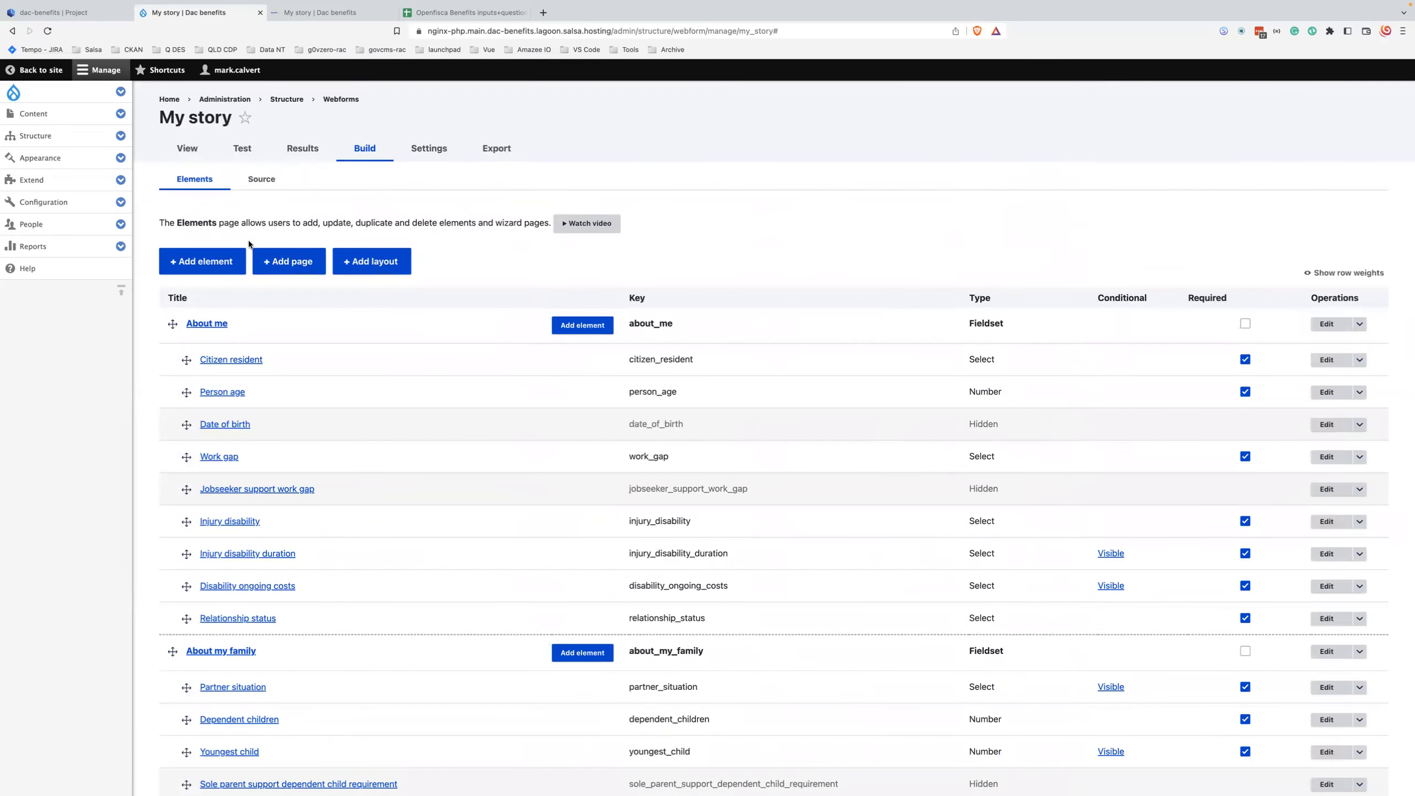
Step: Start adding an element to the form and examine the available basic, advanced and composite element types
{"action": "left_click", "coordinate": [212, 267]}
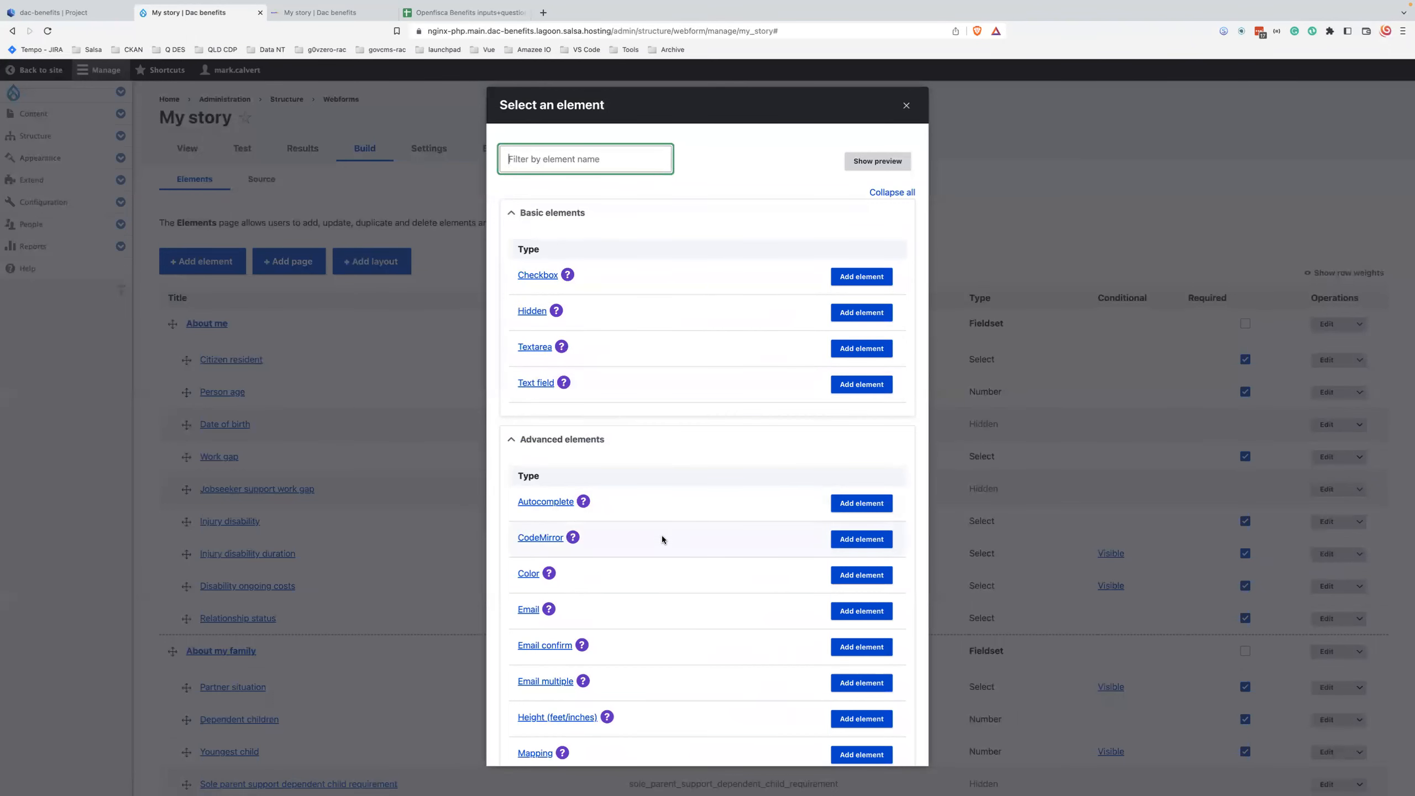
{"action": "scroll", "coordinate": [661, 535], "scroll_direction": "down", "scroll_amount": 2}
{"action": "scroll", "coordinate": [663, 485], "scroll_direction": "down", "scroll_amount": 2}
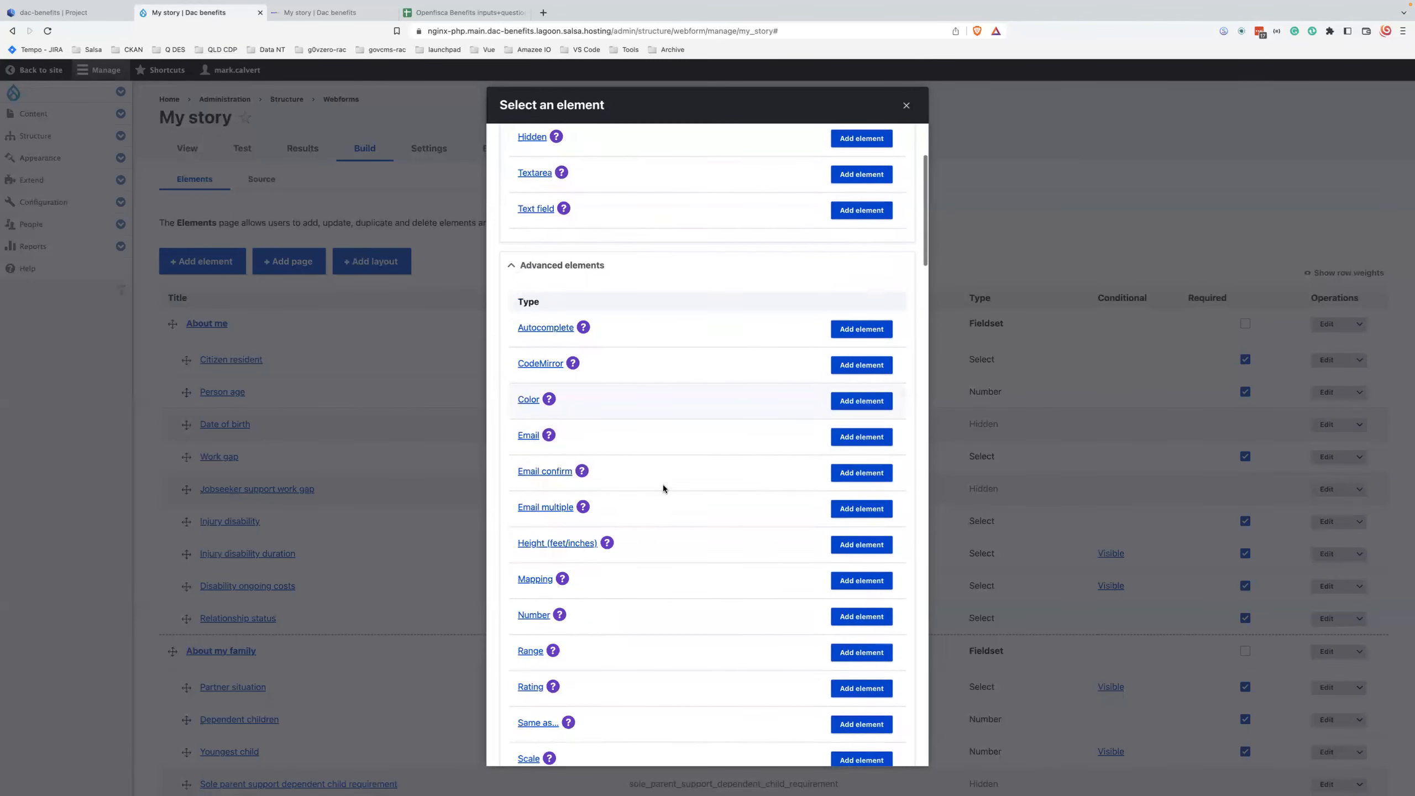
{"action": "scroll", "coordinate": [746, 534], "scroll_direction": "down", "scroll_amount": 5}
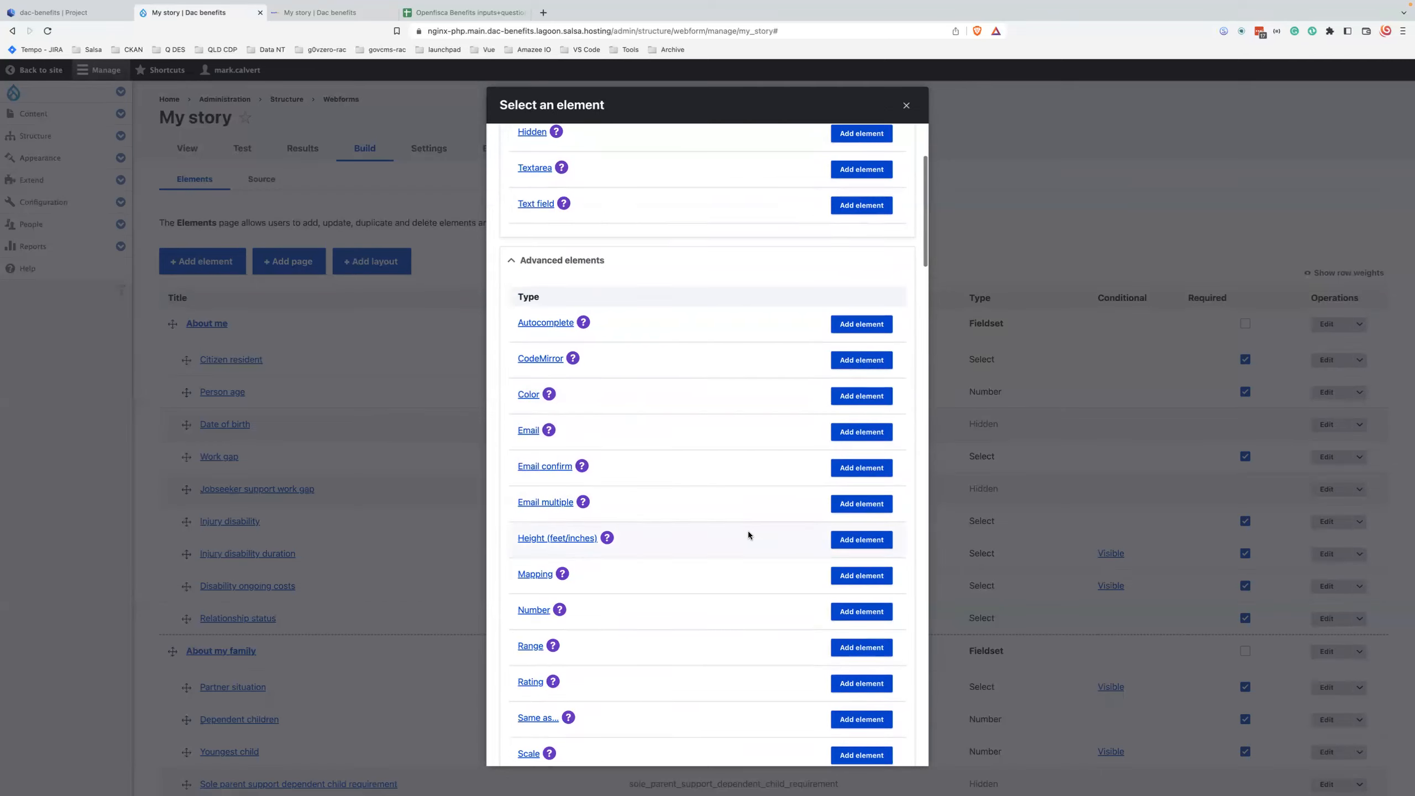
{"action": "scroll", "coordinate": [526, 463], "scroll_direction": "down", "scroll_amount": 1}
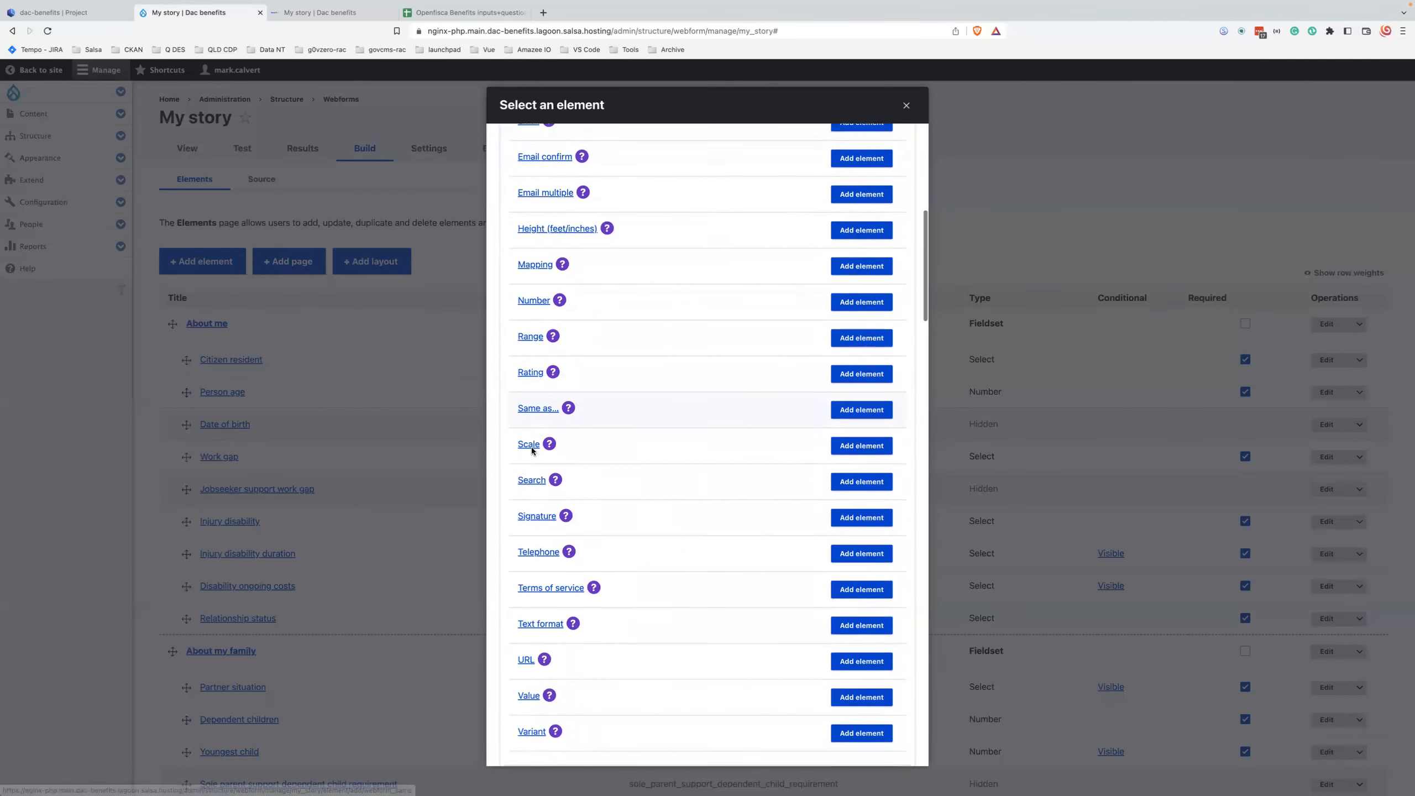
{"action": "scroll", "coordinate": [517, 519], "scroll_direction": "down", "scroll_amount": 10}
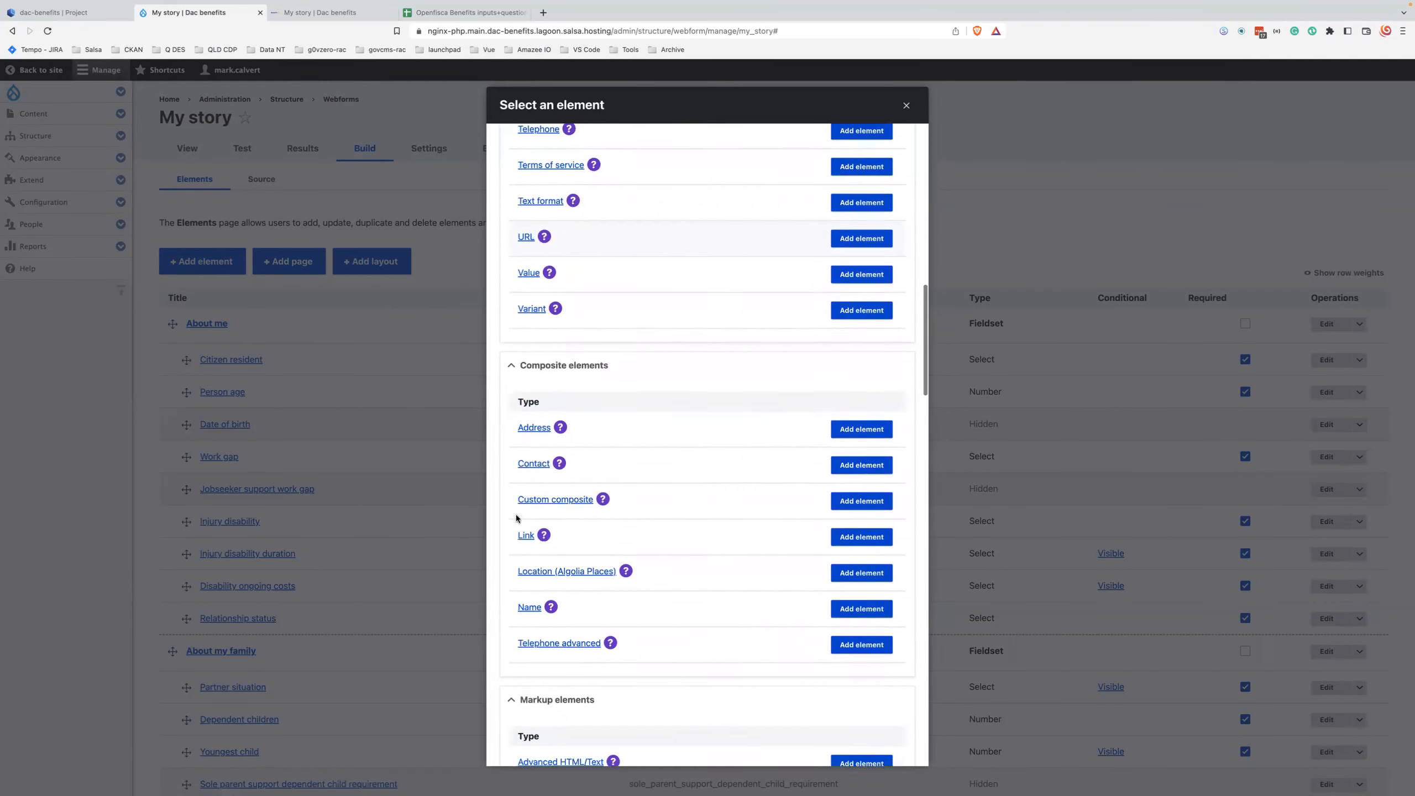
{"action": "scroll", "coordinate": [517, 519], "scroll_direction": "up", "scroll_amount": 20}
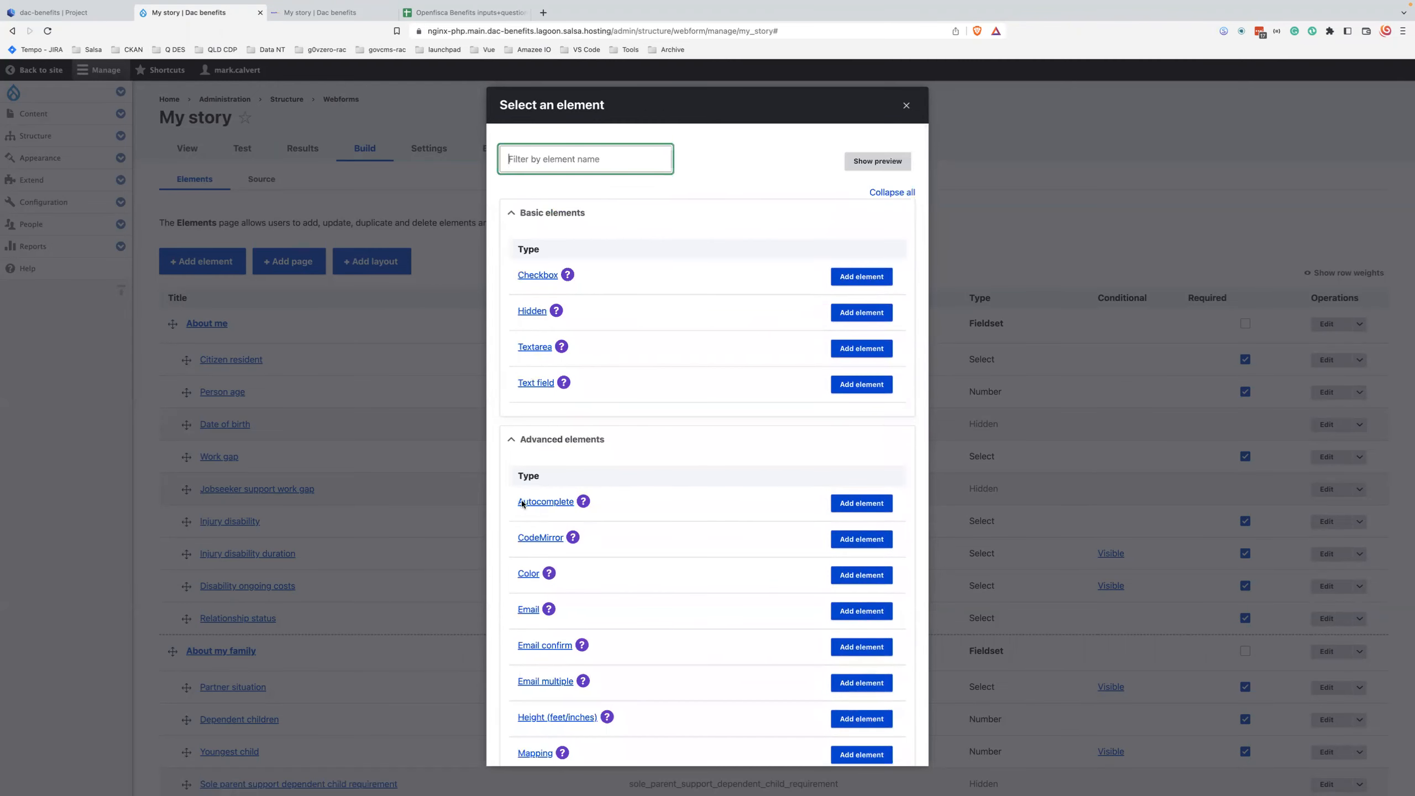
Step: Filter the available element types by "sel", "number" and "hidden" in turn, and clear the filter
{"action": "type", "text": "sel"}
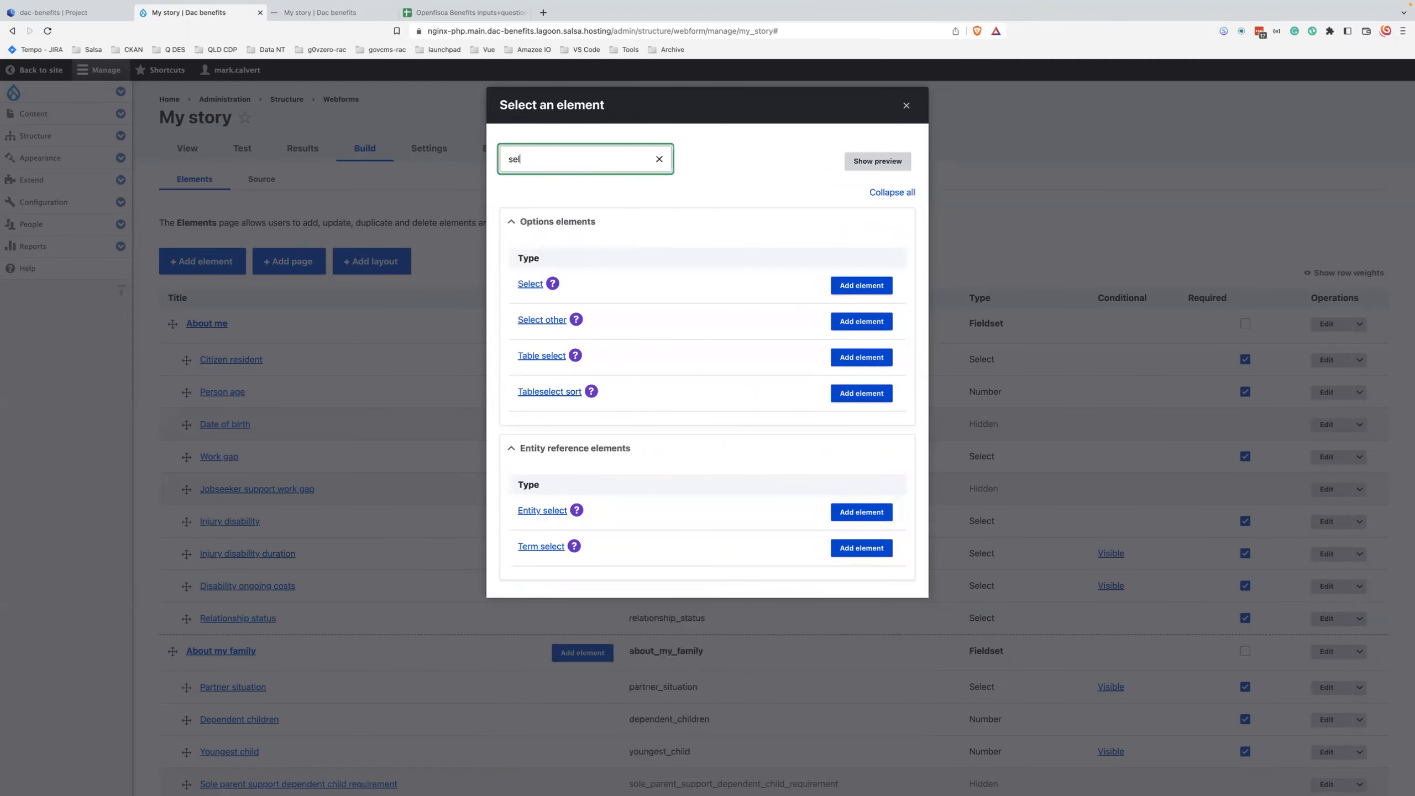
{"action": "key", "text": "BackSpace"}
{"action": "type", "text": "number"}
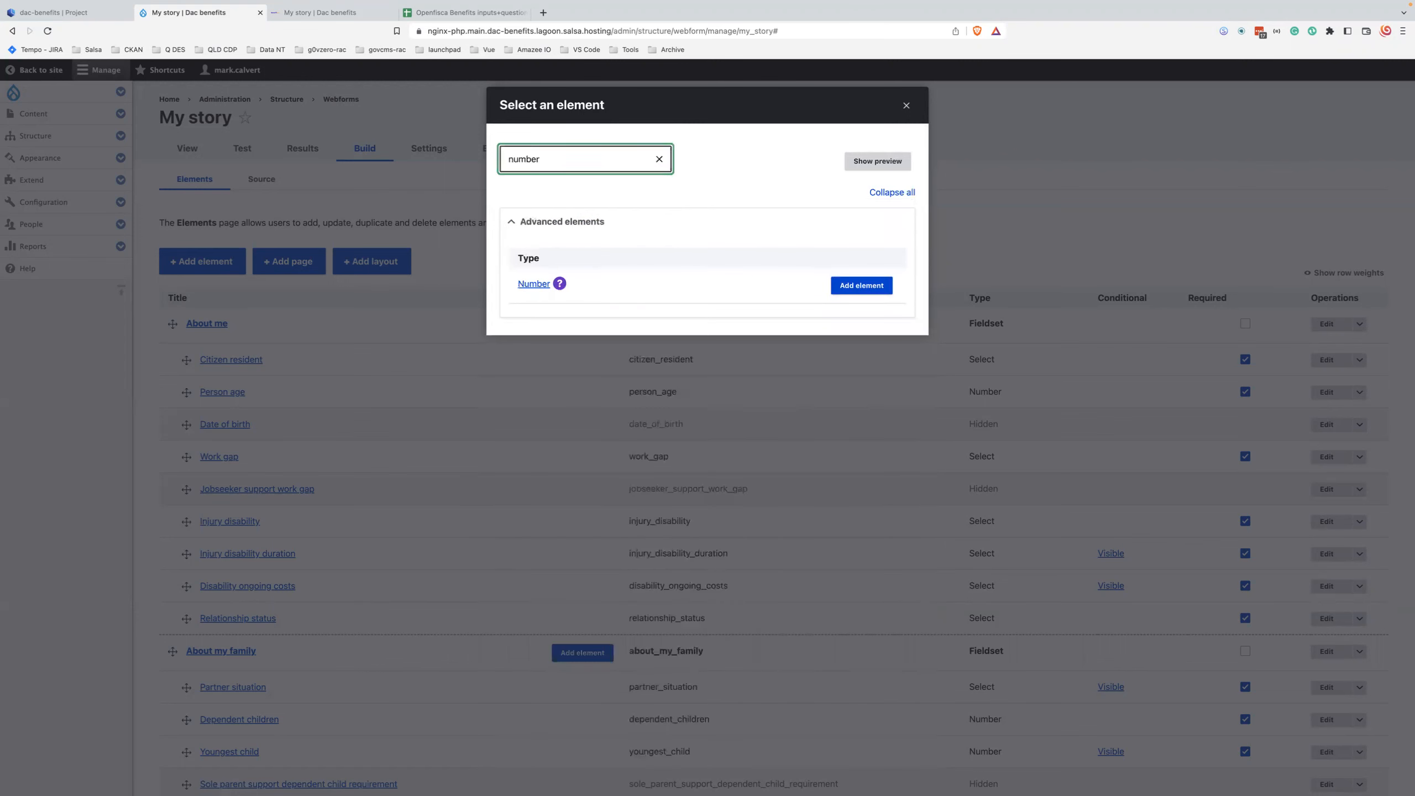
{"action": "key", "text": "BackSpace"}
{"action": "key", "text": "BackSpace"}
{"action": "key", "text": "BackSpace"}
{"action": "type", "text": "hidden"}
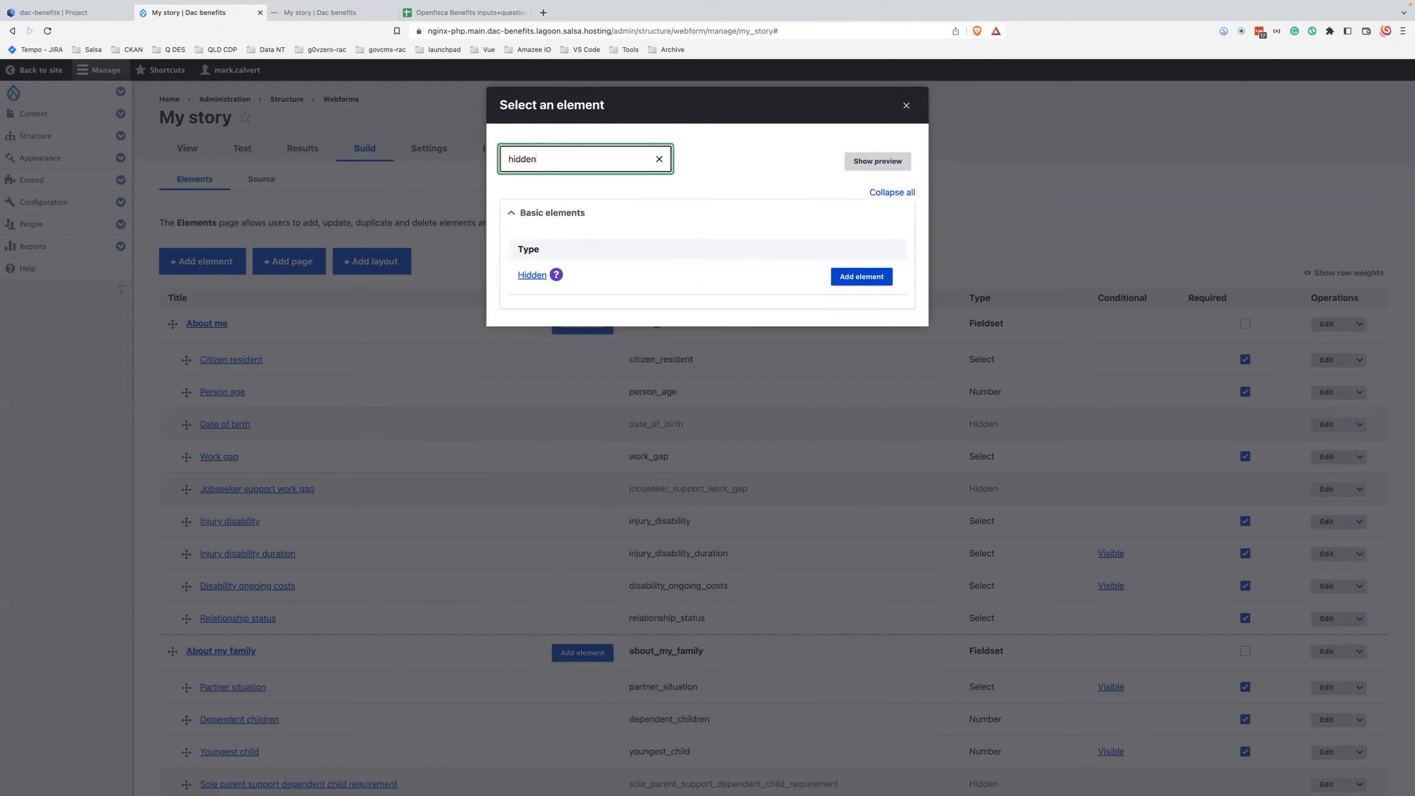
{"action": "key", "text": "BackSpace"}
{"action": "key", "text": "BackSpace"}
{"action": "key", "text": "BackSpace"}
{"action": "key", "text": "BackSpace"}
{"action": "key", "text": "BackSpace"}
{"action": "key", "text": "BackSpace"}
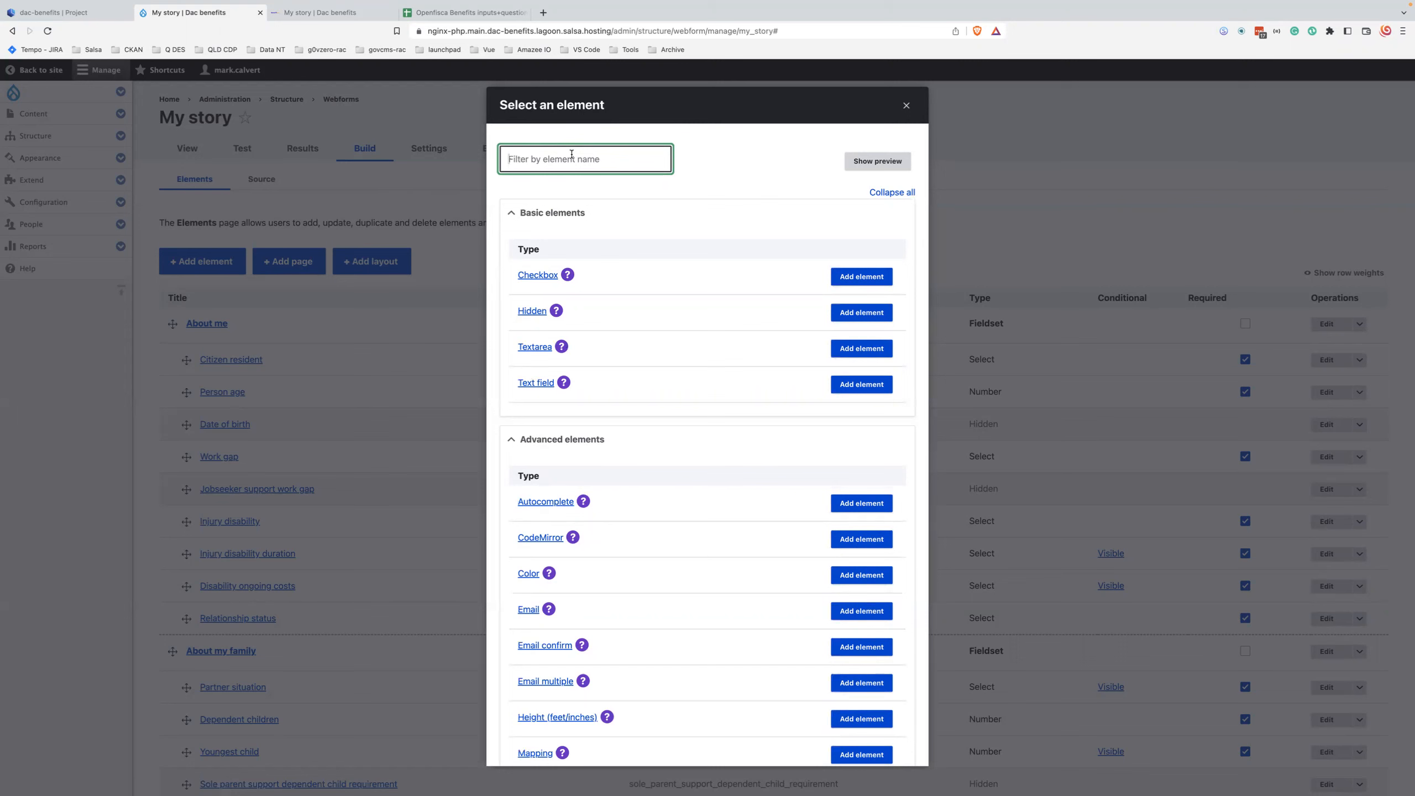
Step: Find the Date element type and start a new Date element titled "Date of birth"
{"action": "type", "text": "dat"}
{"action": "left_click", "coordinate": [861, 285]}
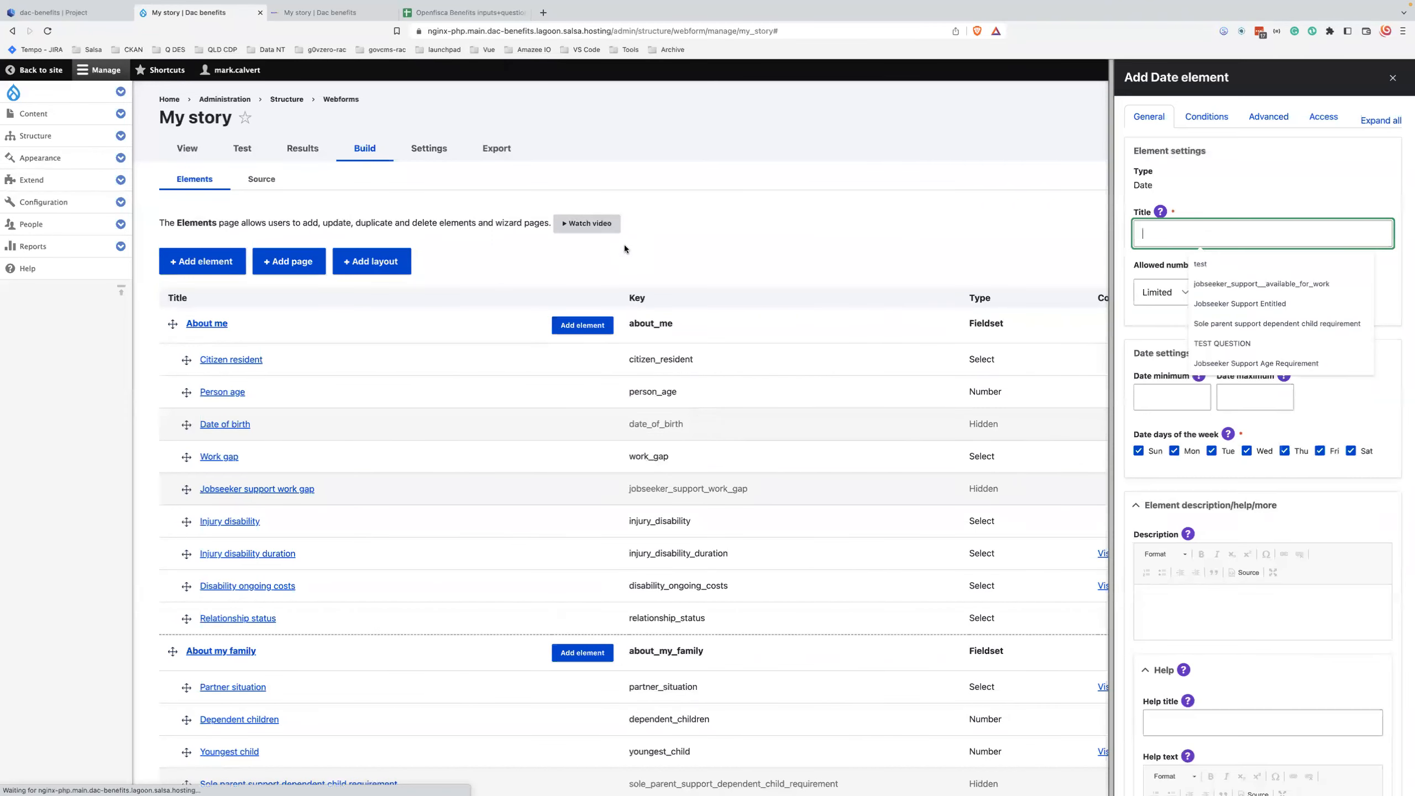
{"action": "type", "text": "Date of bityhj"}
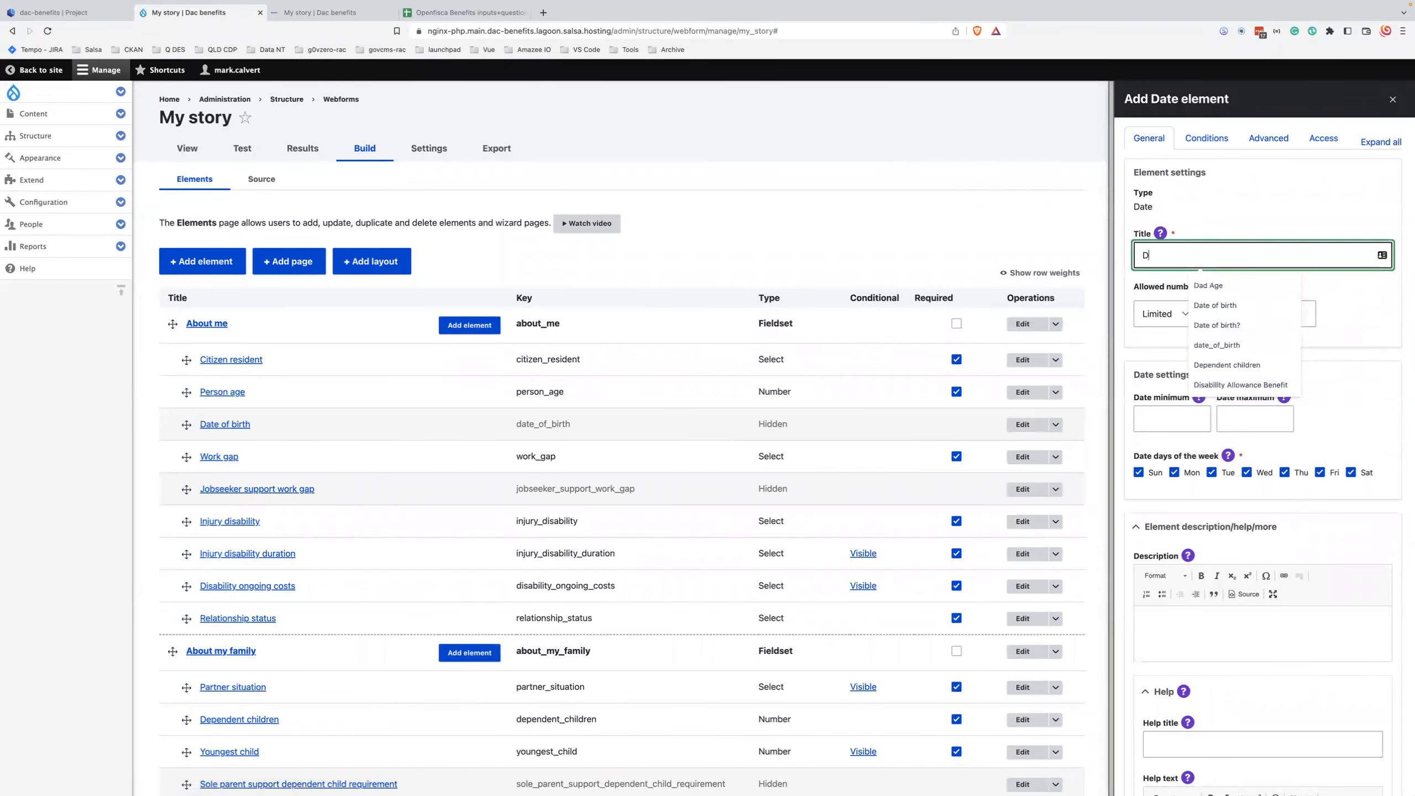
{"action": "key", "text": "BackSpace"}
{"action": "key", "text": "BackSpace"}
{"action": "key", "text": "BackSpace"}
{"action": "key", "text": "BackSpace"}
{"action": "type", "text": "rth"}
{"action": "left_click", "coordinate": [1397, 452]}
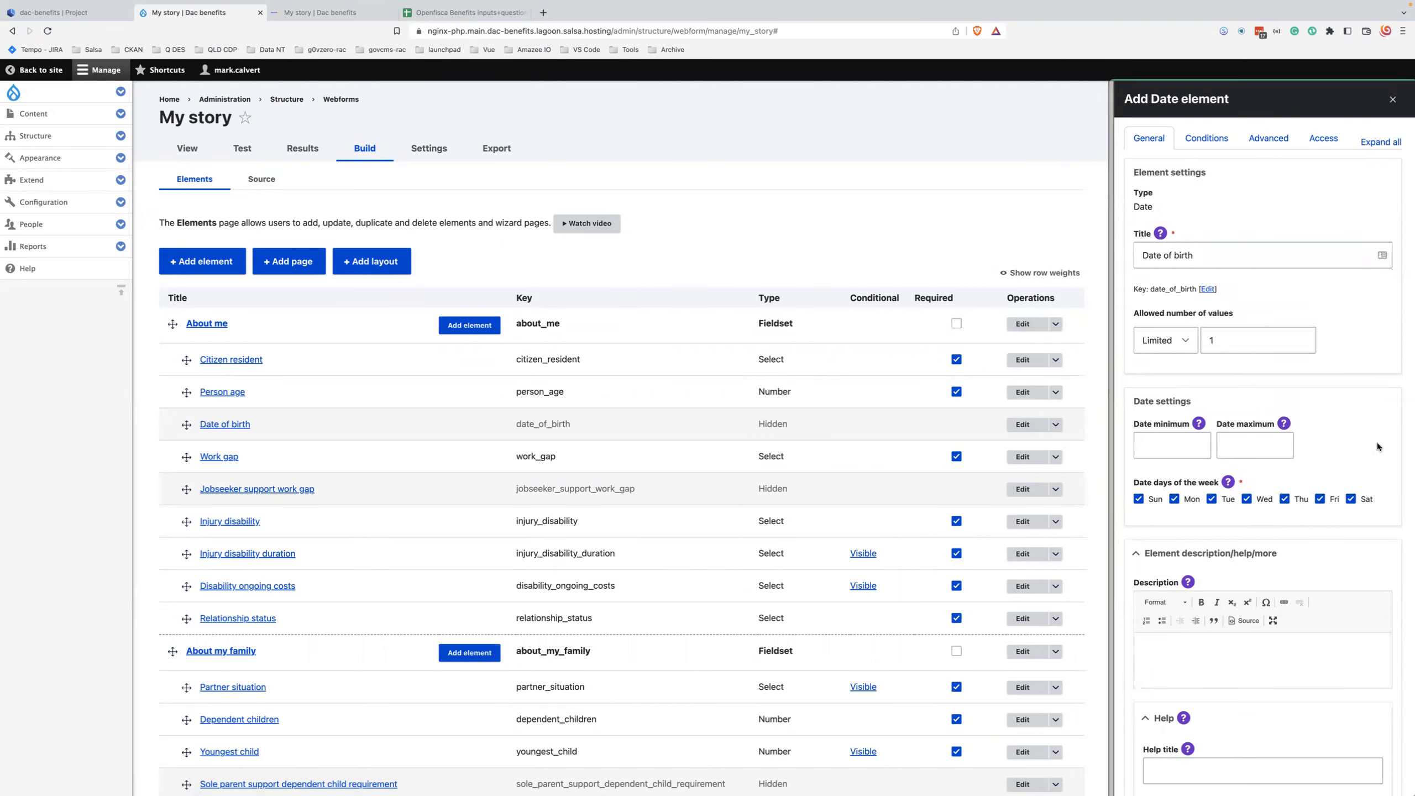
Step: Enter "Date of birth help text" as the help text of the new Date element
{"action": "scroll", "coordinate": [1151, 469], "scroll_direction": "down", "scroll_amount": 1}
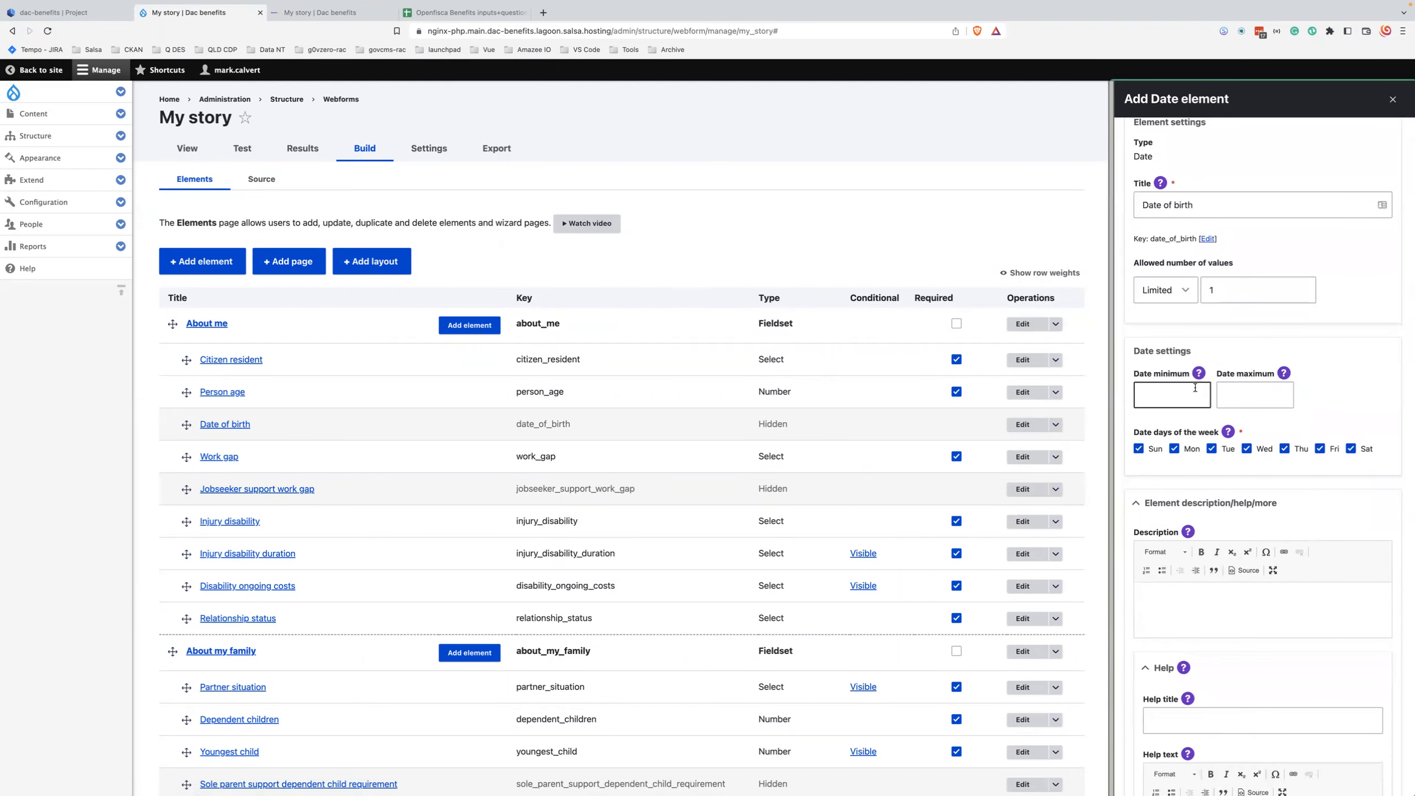
{"action": "scroll", "coordinate": [1309, 464], "scroll_direction": "down", "scroll_amount": 3}
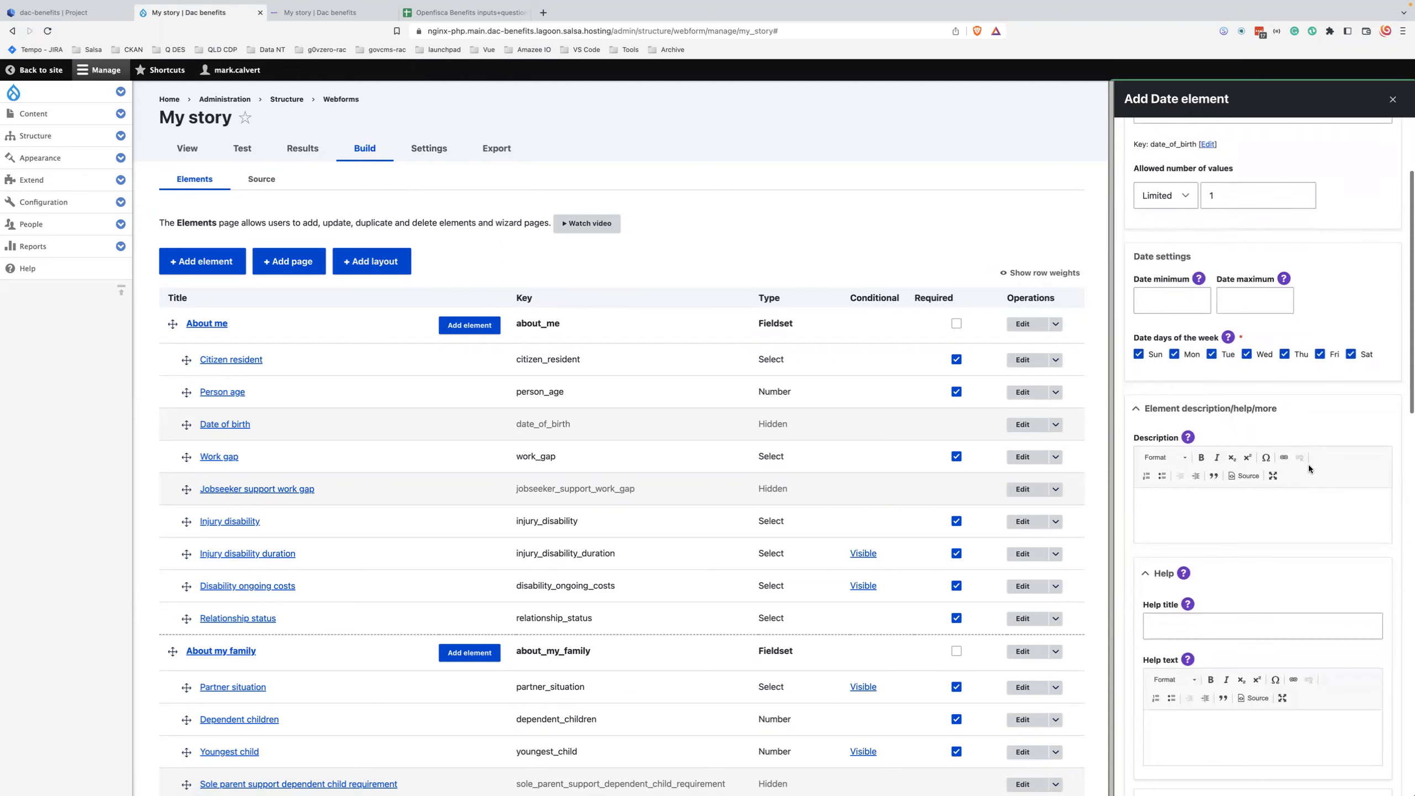
{"action": "left_click", "coordinate": [1185, 655]}
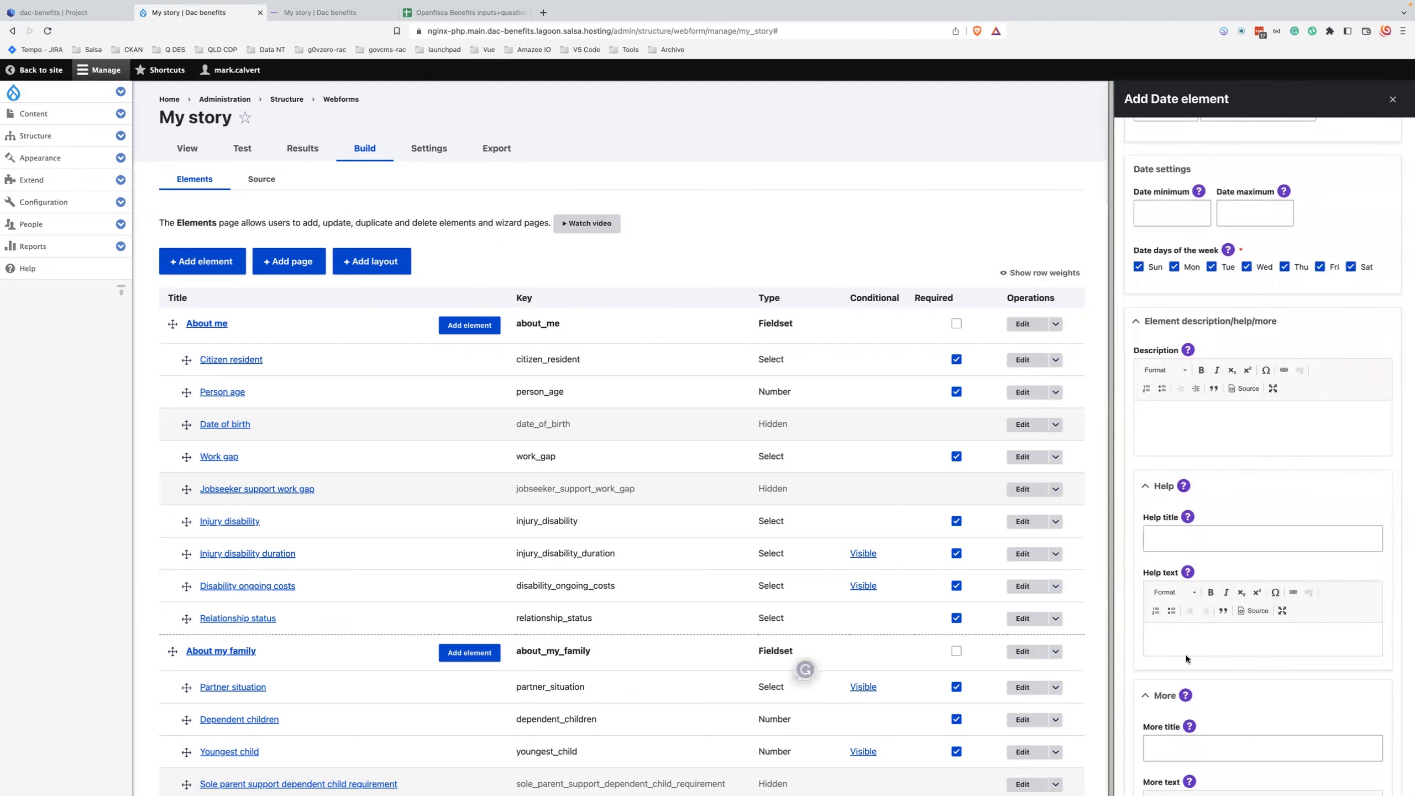
{"action": "type", "text": "Date of birth help text"}
{"action": "scroll", "coordinate": [1163, 348], "scroll_direction": "down", "scroll_amount": 9}
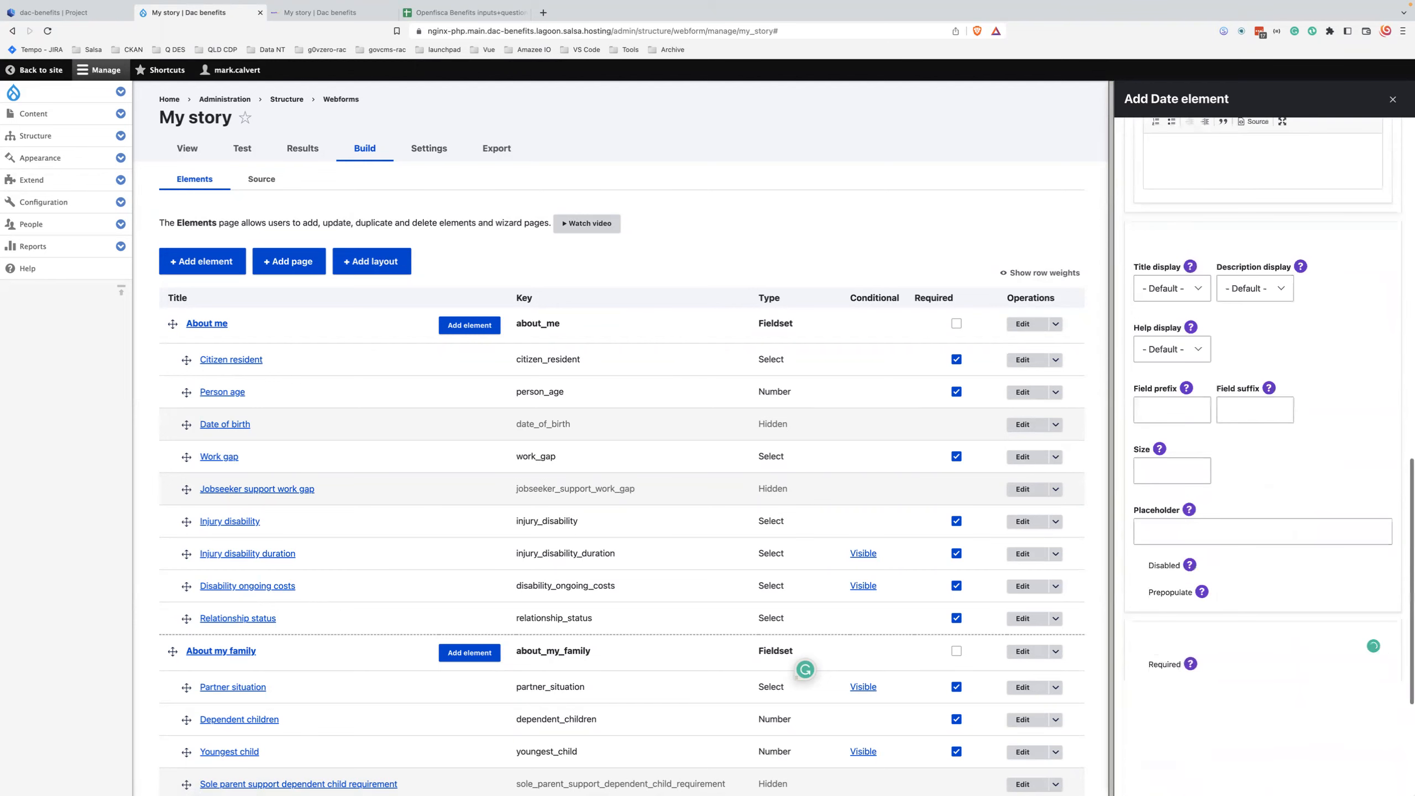
Step: Set the Date element's help display to After element and its field prefix to "My date of birth"
{"action": "left_click", "coordinate": [1162, 348]}
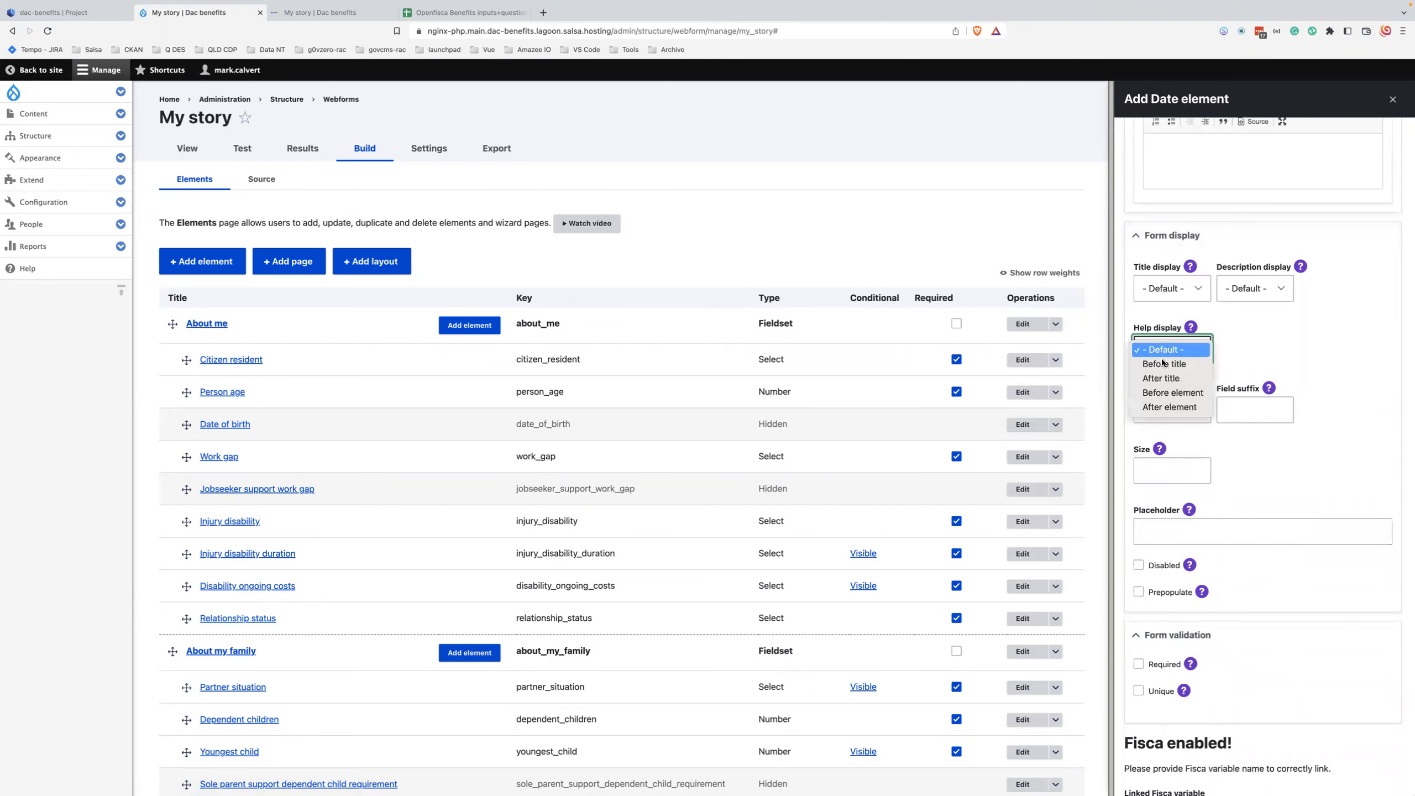
{"action": "left_click", "coordinate": [1163, 410]}
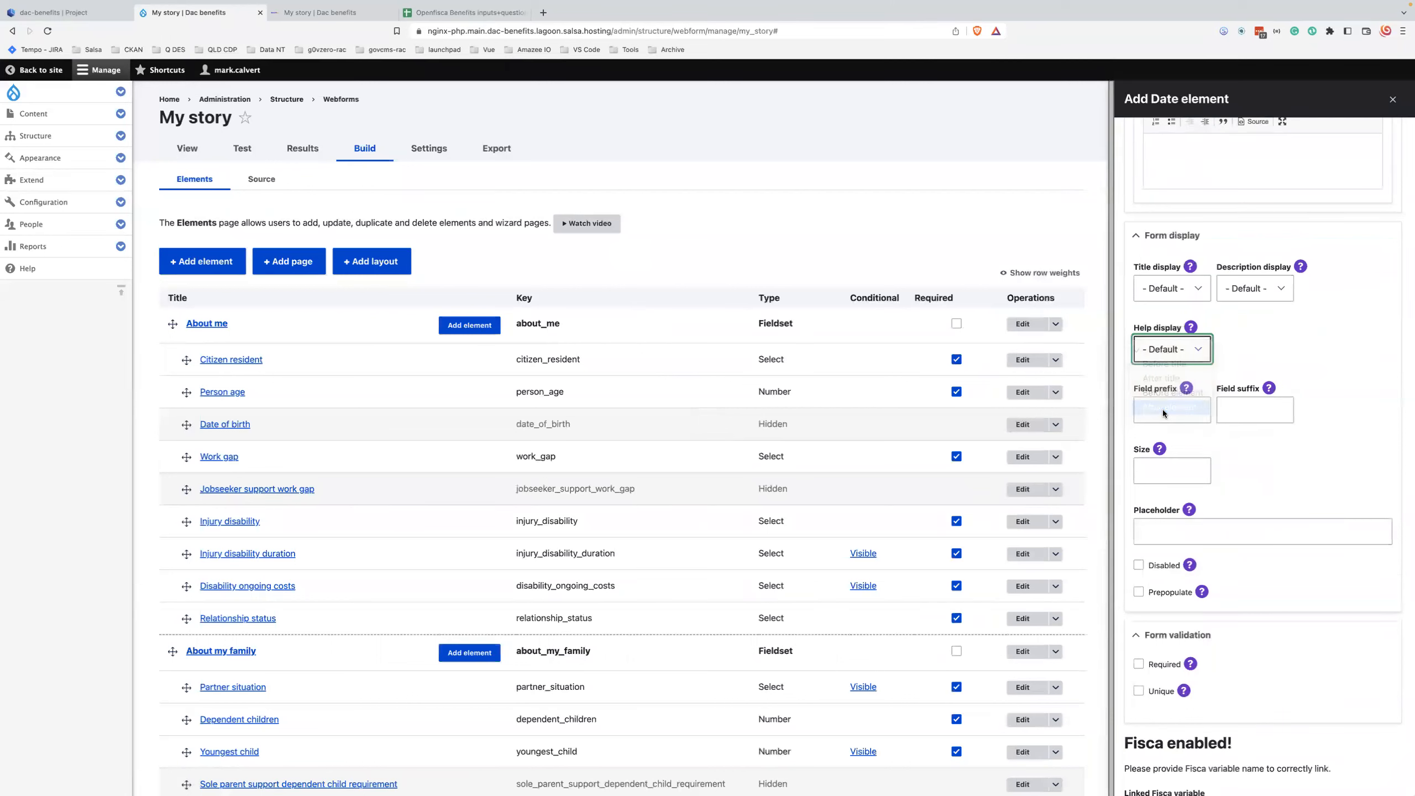
{"action": "left_click", "coordinate": [1162, 410]}
{"action": "type", "text": "M"}
{"action": "key", "text": "BackSpace"}
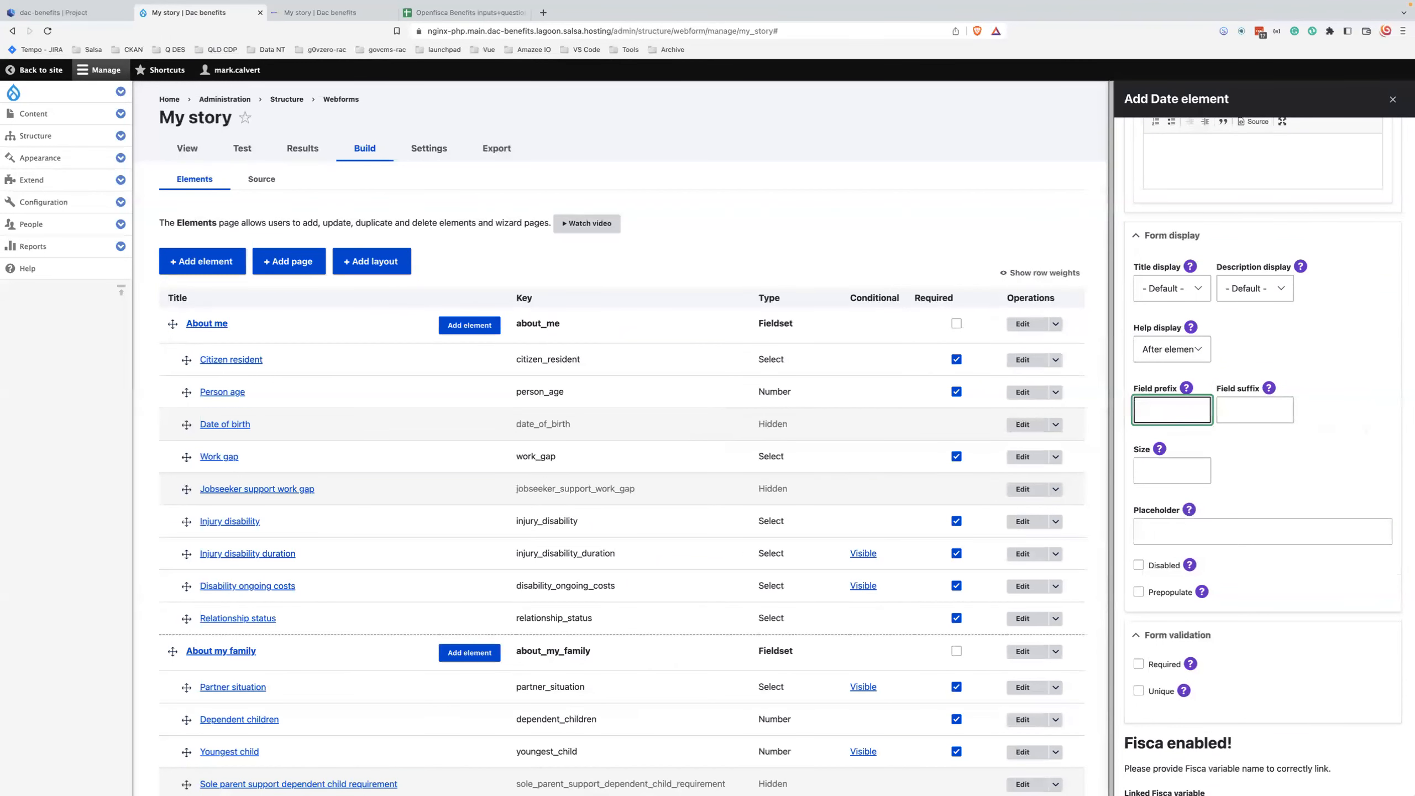
{"action": "type", "text": "My "}
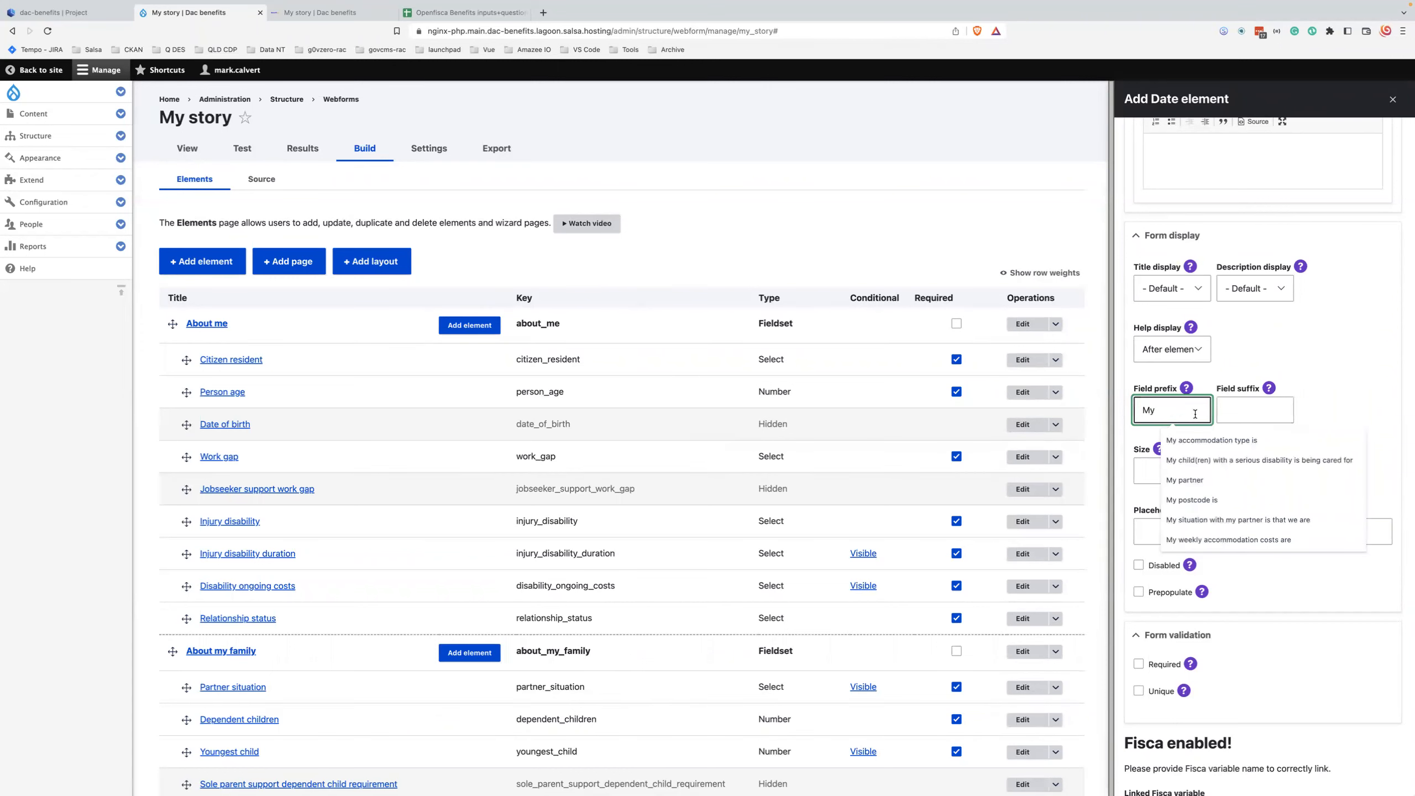
{"action": "type", "text": "date of birth"}
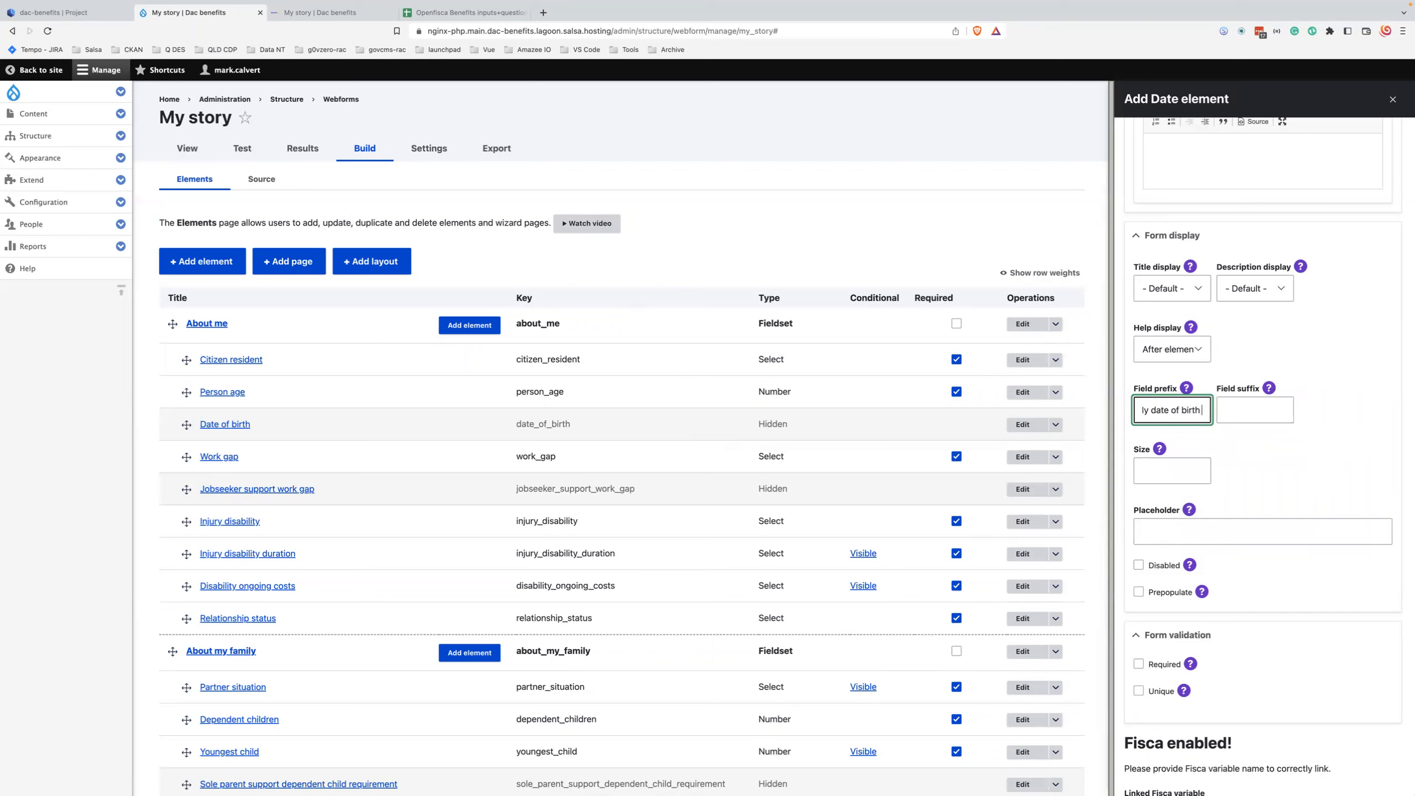
Step: Link the Date element to the Fisca variable "date_of_birth: Birth date"
{"action": "scroll", "coordinate": [1180, 540], "scroll_direction": "down", "scroll_amount": 5}
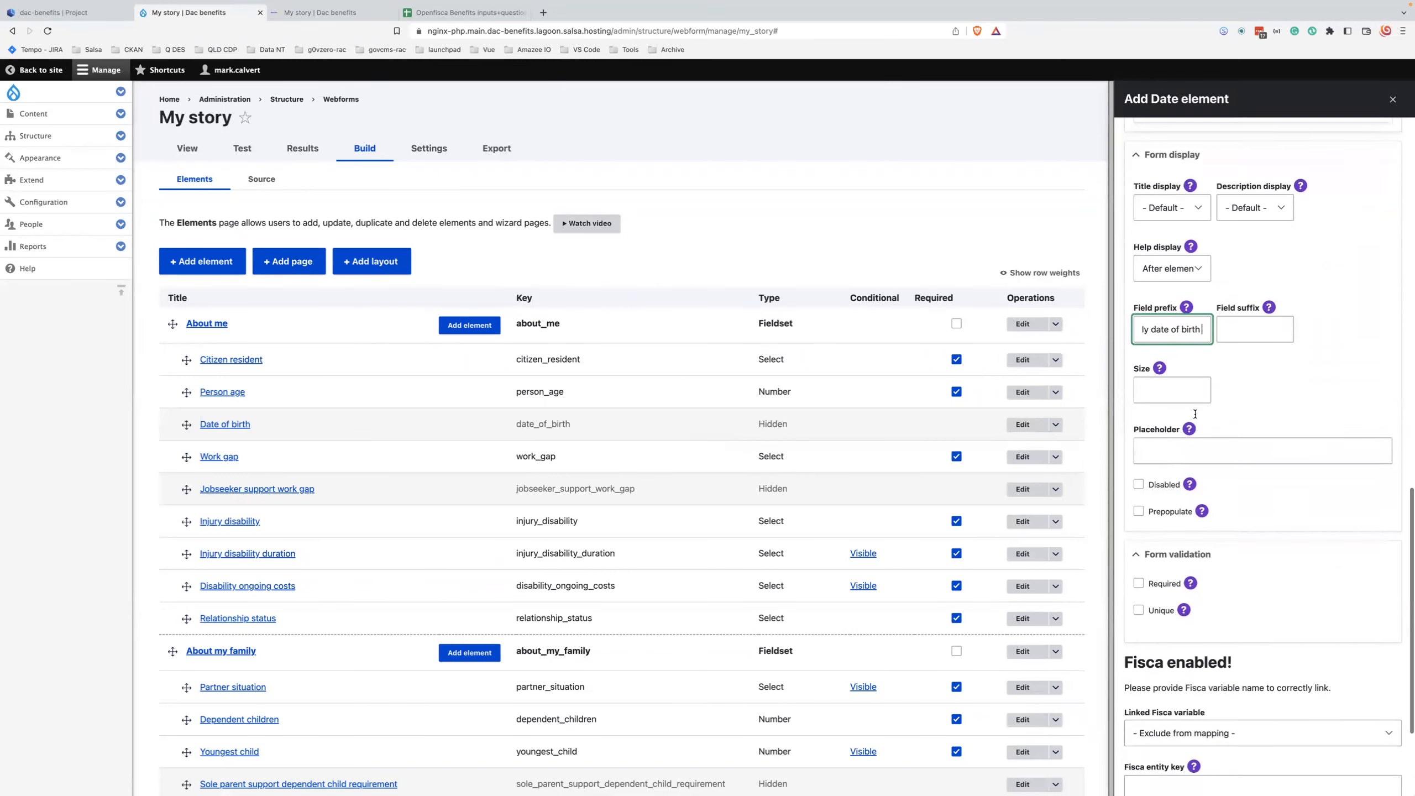
{"action": "left_click", "coordinate": [1181, 566]}
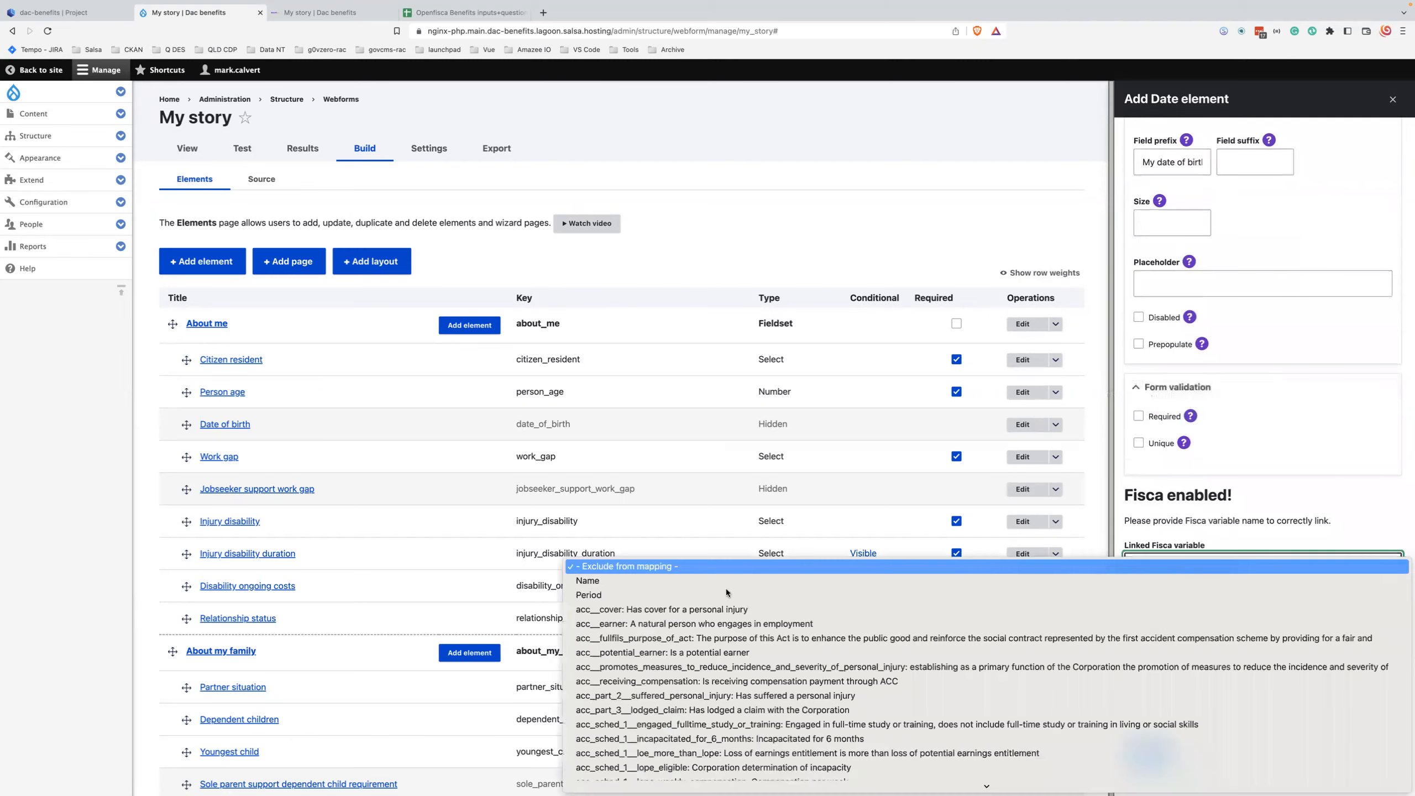
{"action": "scroll", "coordinate": [724, 591], "scroll_direction": "down", "scroll_amount": 3}
{"action": "scroll", "coordinate": [722, 595], "scroll_direction": "down", "scroll_amount": 10}
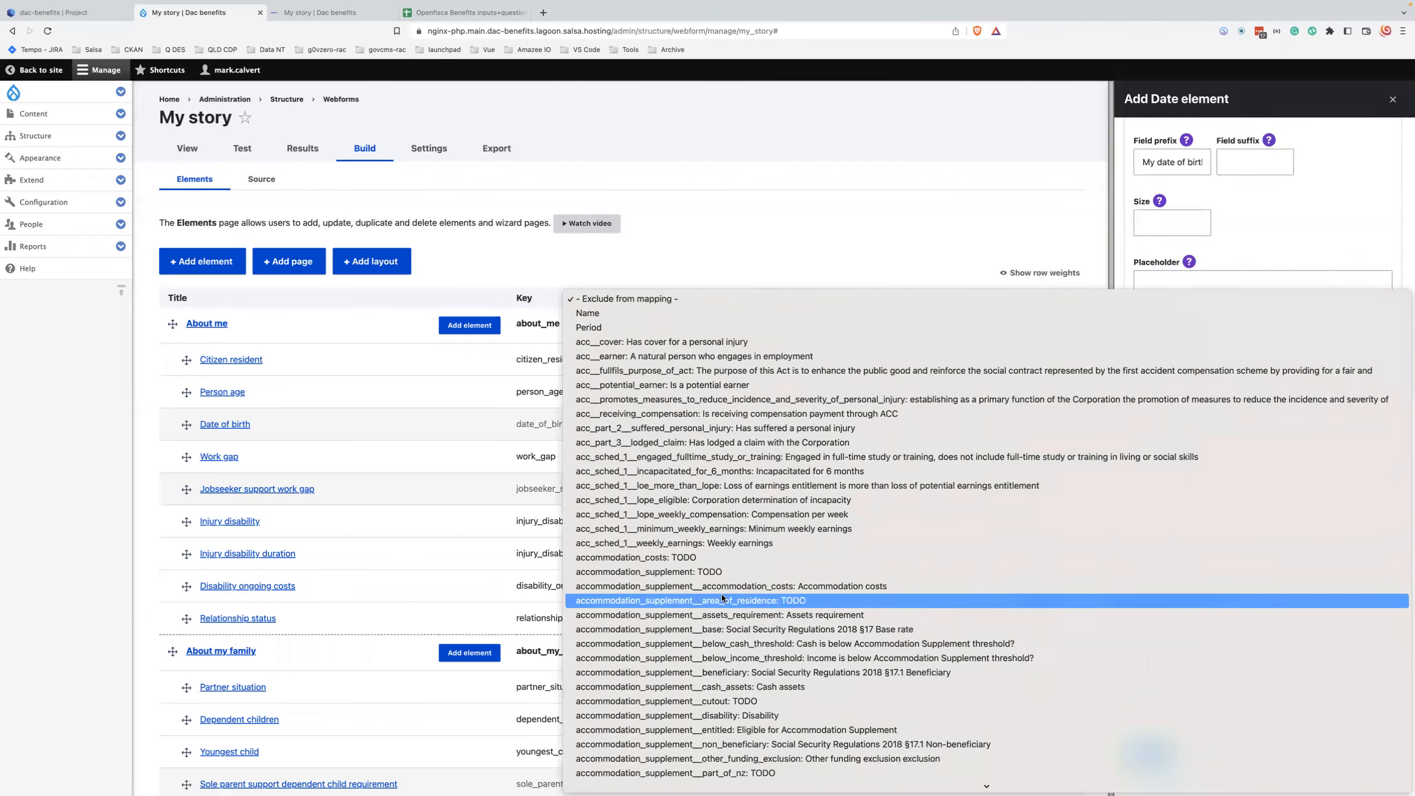
{"action": "scroll", "coordinate": [646, 313], "scroll_direction": "down", "scroll_amount": 3}
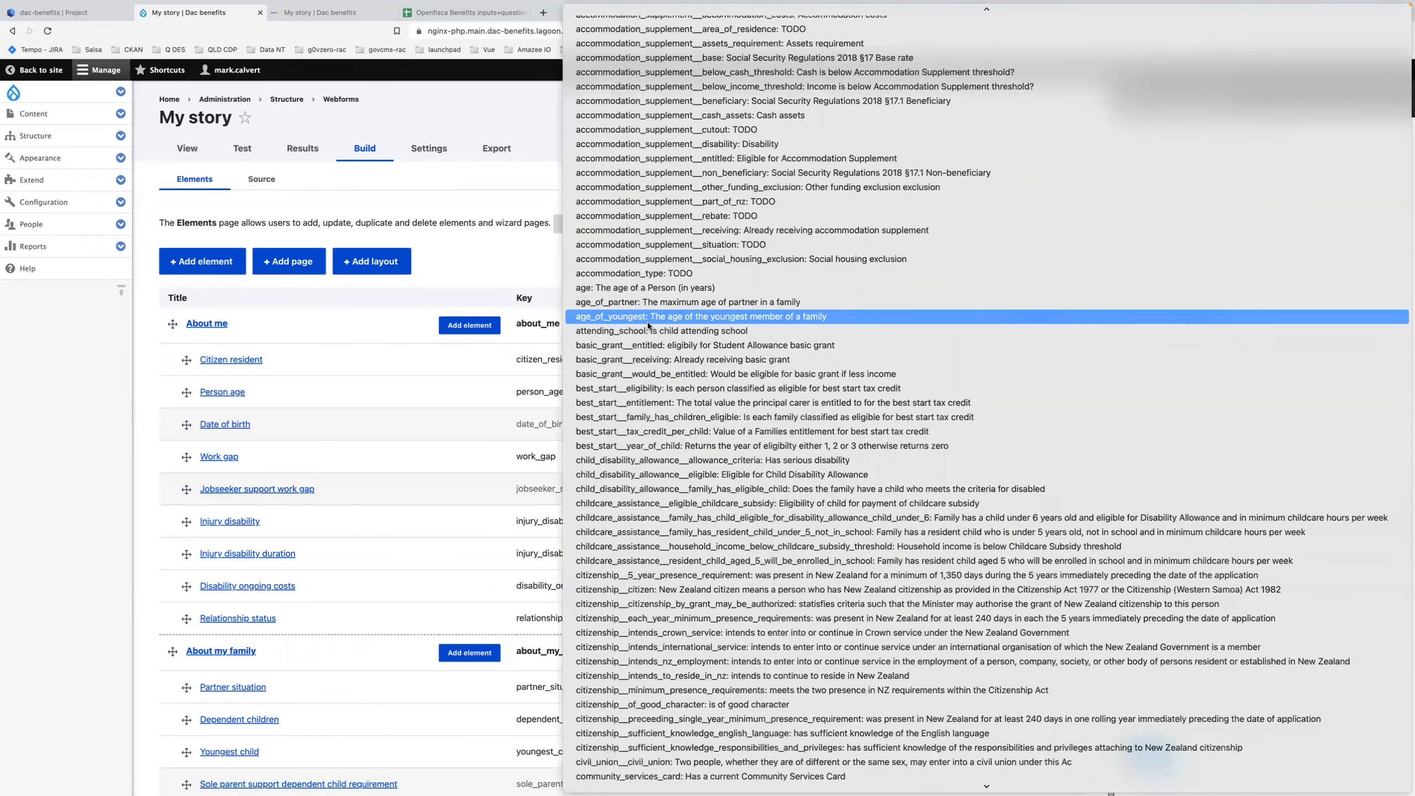
{"action": "key", "text": "d"}
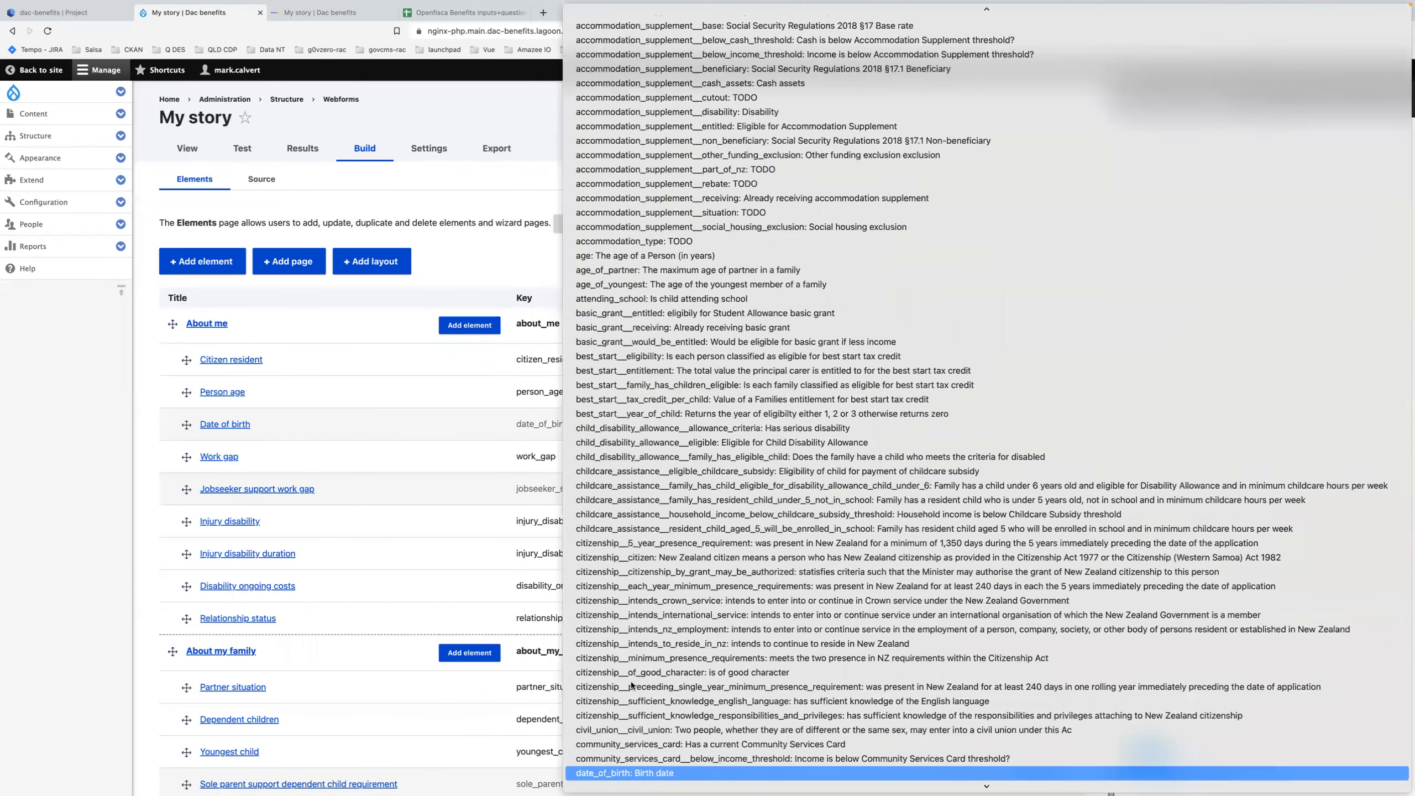
{"action": "scroll", "coordinate": [631, 684], "scroll_direction": "down", "scroll_amount": 2}
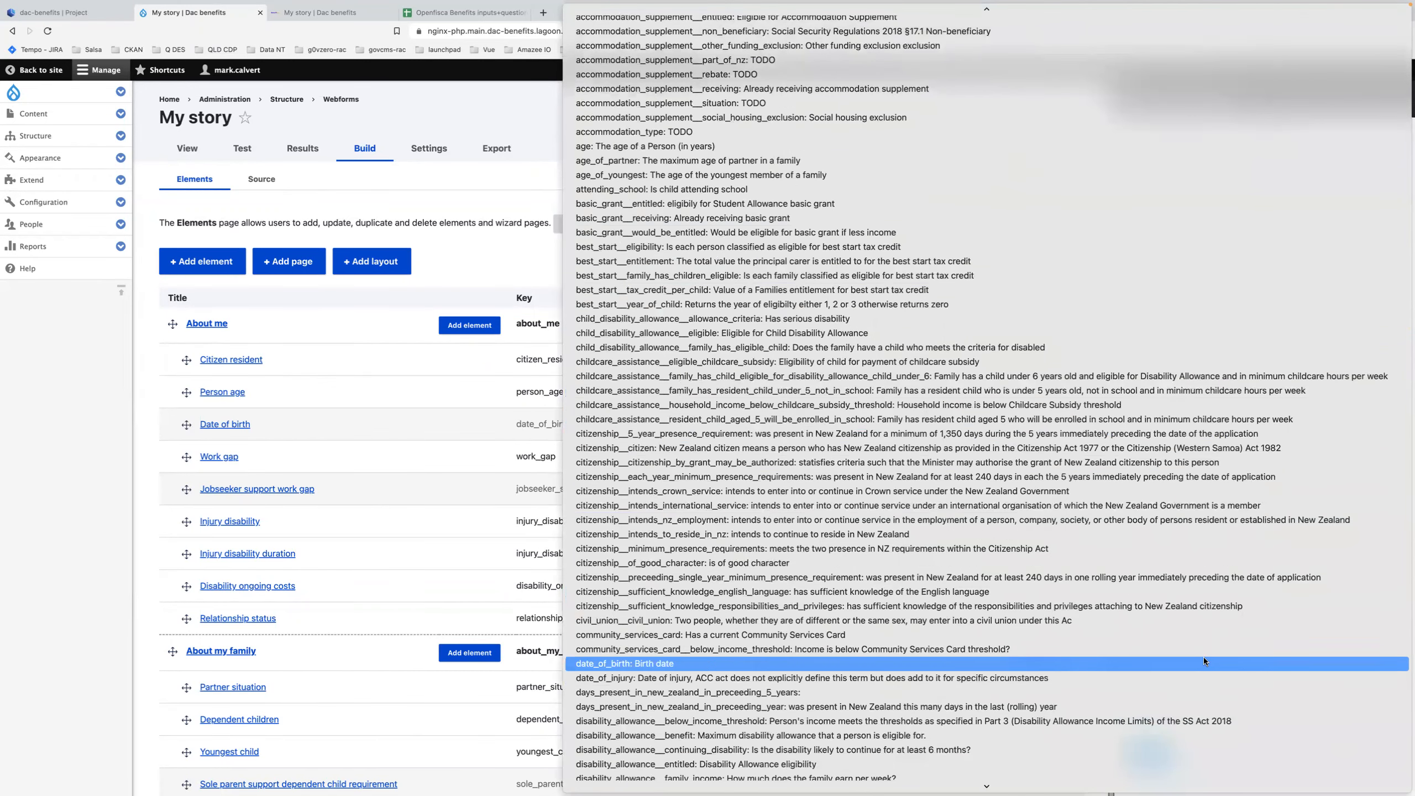
{"action": "left_click", "coordinate": [1204, 659]}
Step: Set the Fisca entity key to personB and try to save the Date element
{"action": "key", "text": "Tab"}
{"action": "key", "text": "Down"}
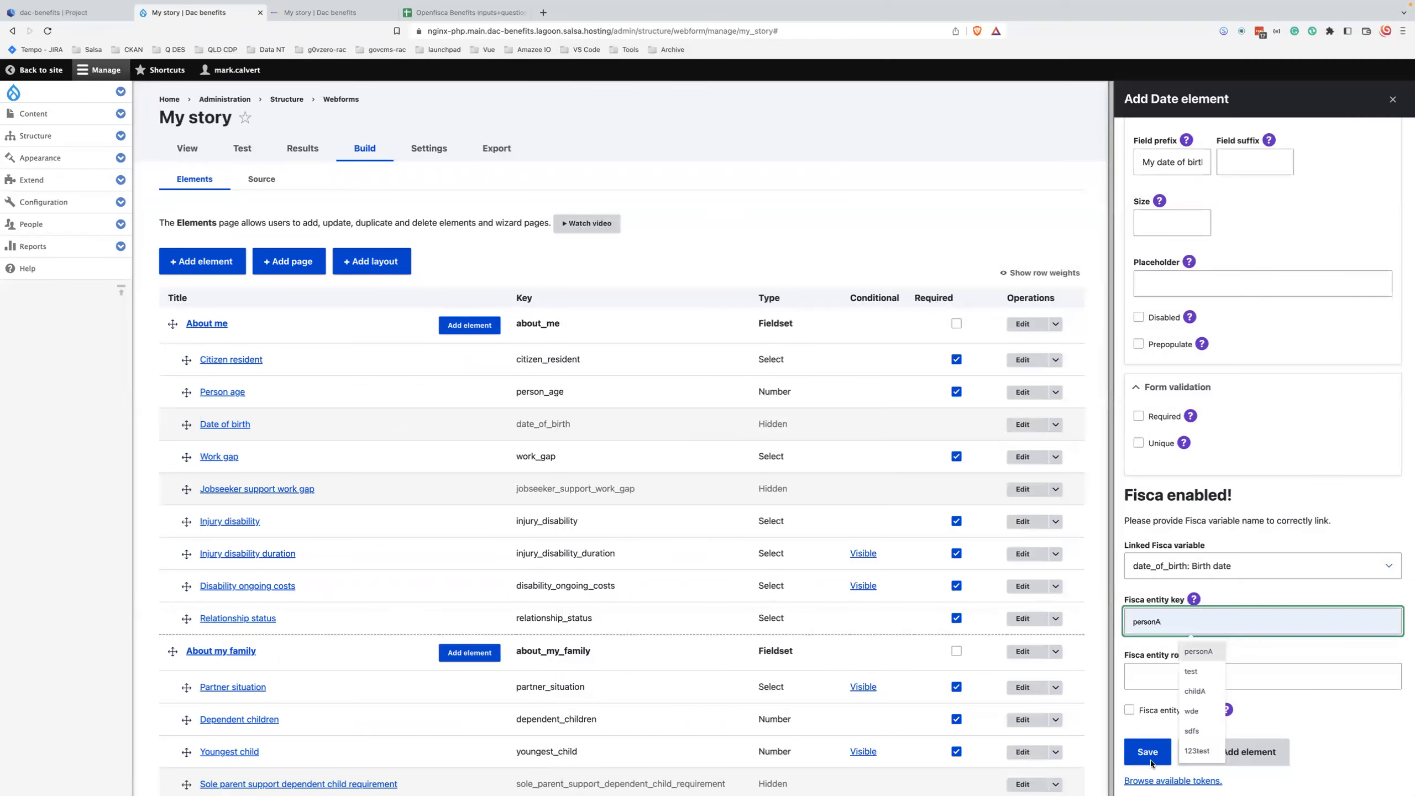
{"action": "scroll", "coordinate": [1151, 764], "scroll_direction": "down", "scroll_amount": 2}
{"action": "key", "text": "BackSpace"}
{"action": "type", "text": "B"}
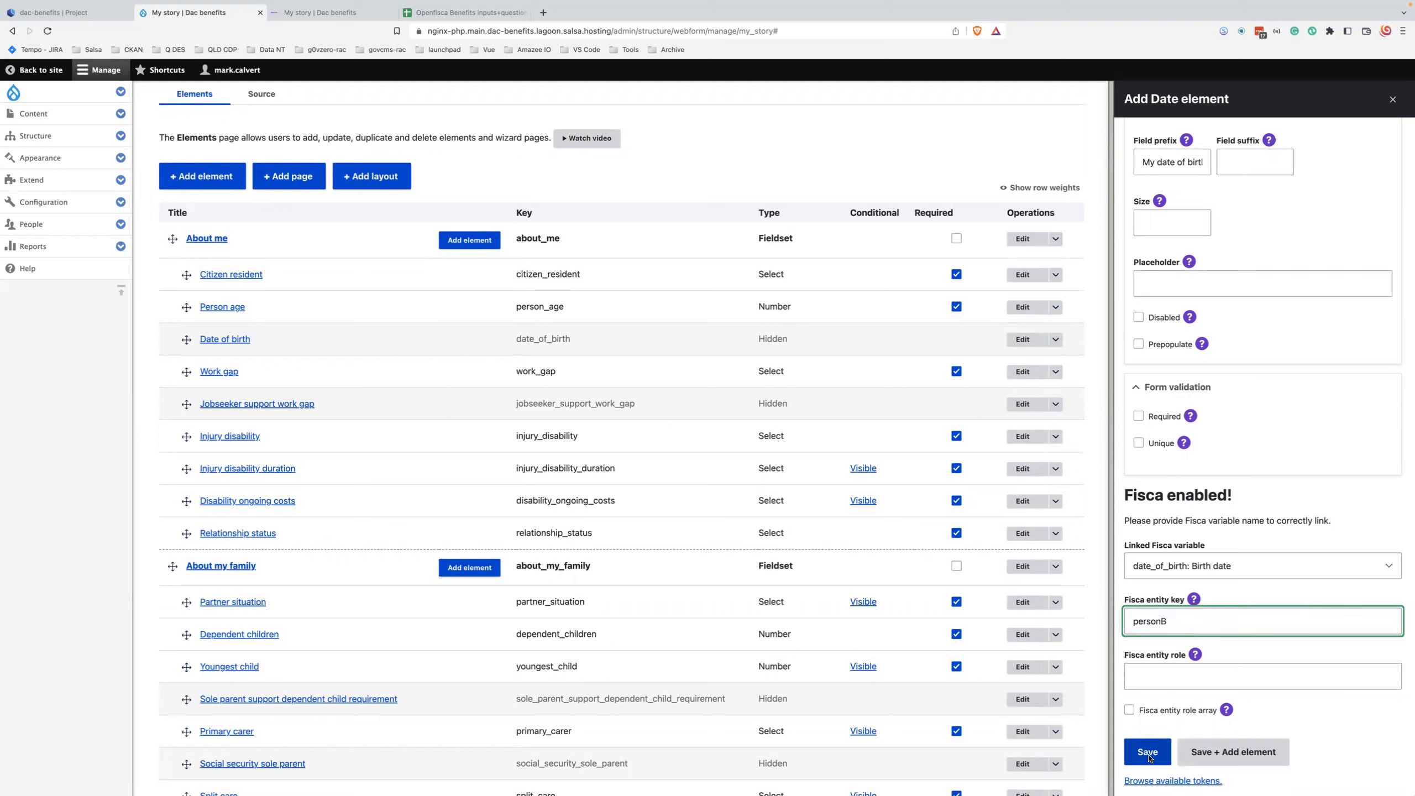
{"action": "left_click", "coordinate": [1148, 752]}
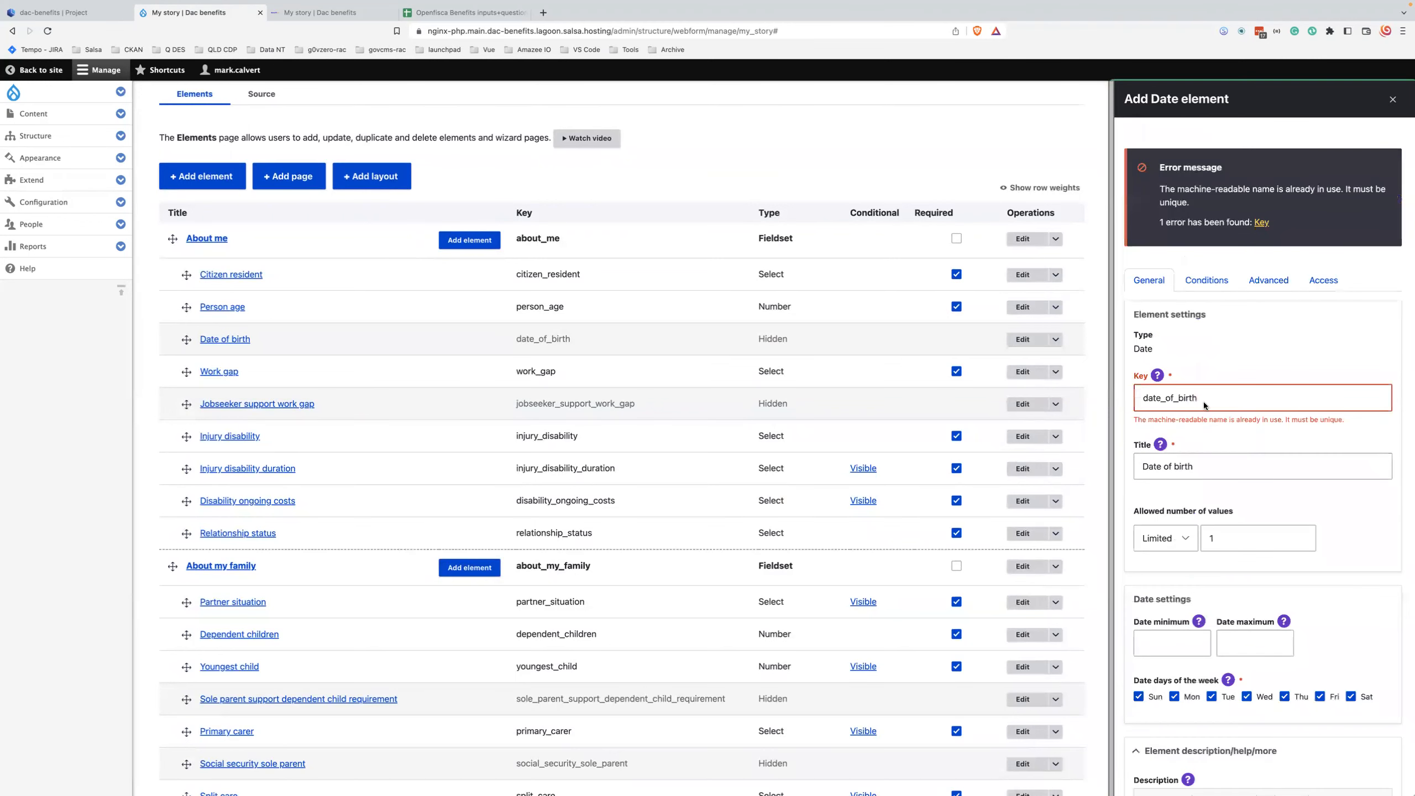
Step: Change the element's key to date_of_birth_test and its title to "Date of birth Test", and save the element
{"action": "double_click", "coordinate": [1205, 398]}
{"action": "key", "text": "Right"}
{"action": "type", "text": "_test"}
{"action": "scroll", "coordinate": [1207, 446], "scroll_direction": "down", "scroll_amount": 1}
{"action": "left_click", "coordinate": [1208, 446]}
{"action": "type", "text": "Test"}
{"action": "scroll", "coordinate": [1207, 446], "scroll_direction": "down", "scroll_amount": 20}
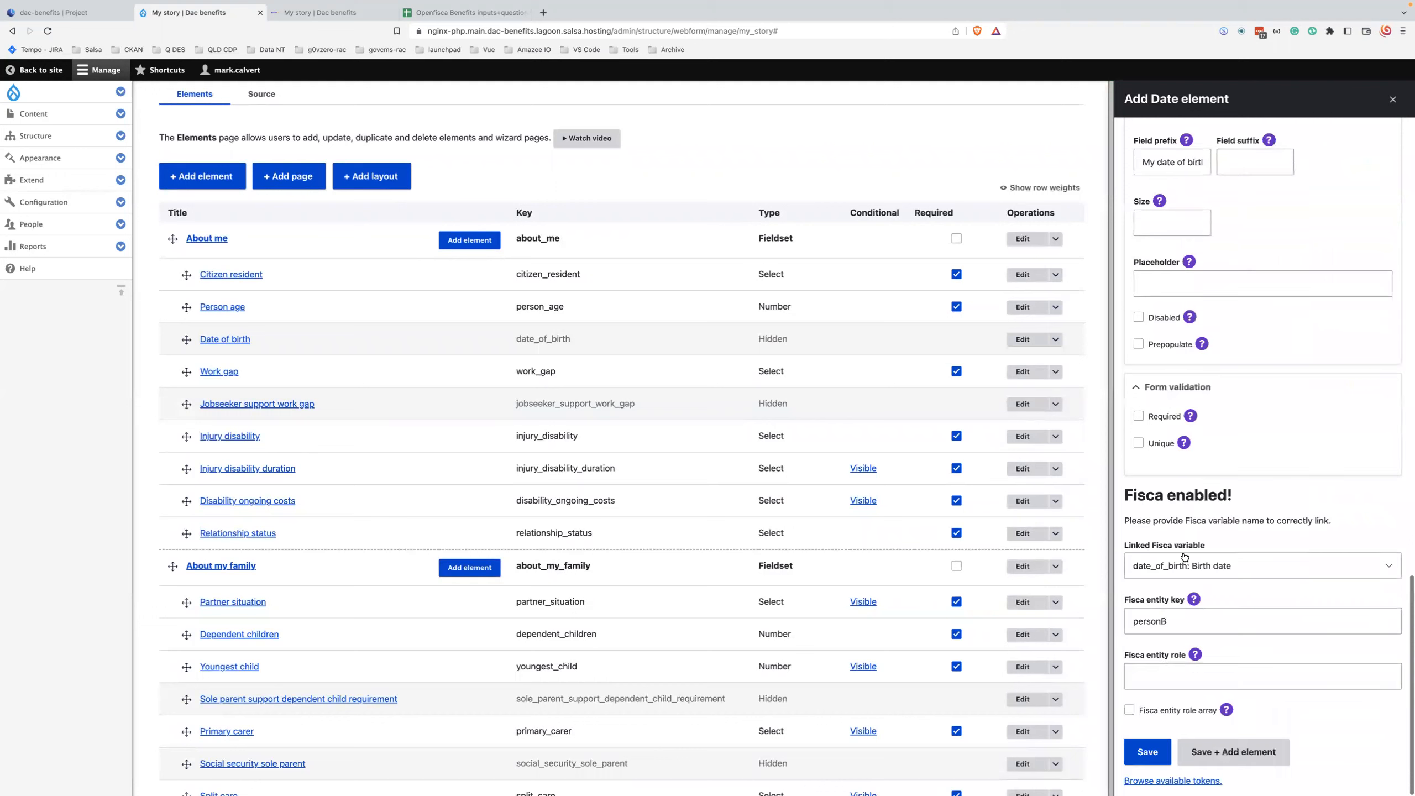
{"action": "left_click", "coordinate": [1148, 751]}
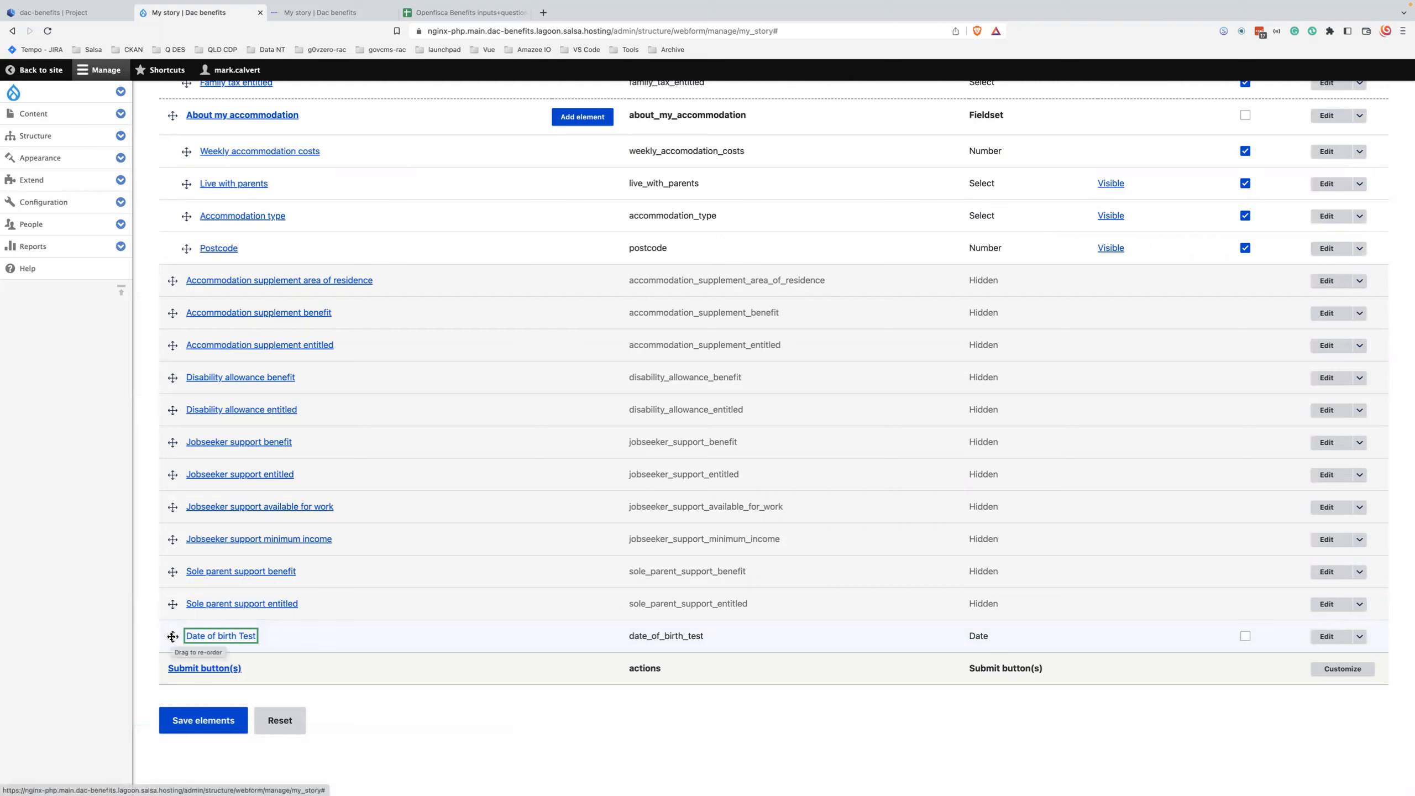
Step: Move the Date of birth Test element between Citizen resident and Person age in the About me fieldset, and save the form's elements
{"action": "left_click_drag", "start_coordinate": [172, 636], "coordinate": [170, 146]}
{"action": "scroll", "coordinate": [170, 144], "scroll_direction": "up", "scroll_amount": 5}
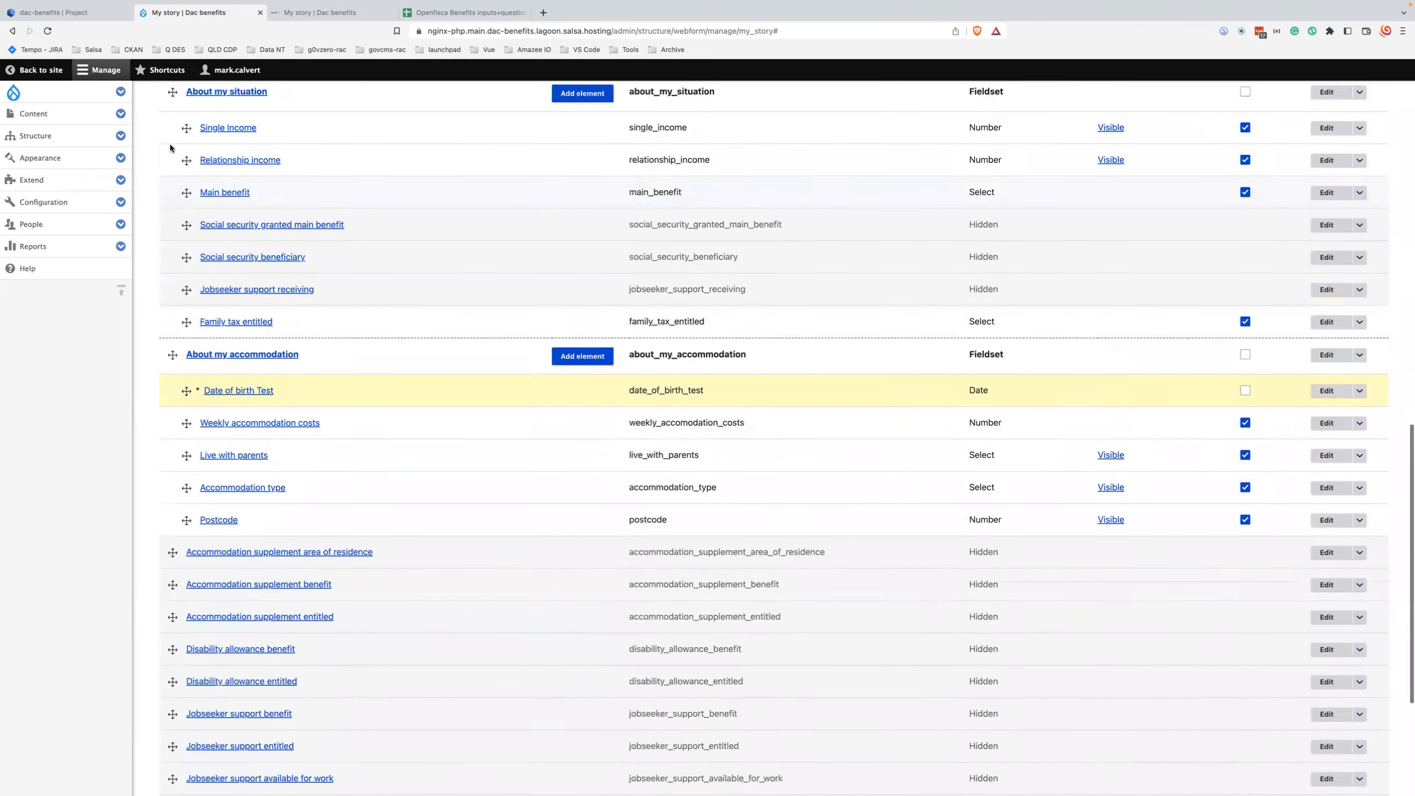
{"action": "scroll", "coordinate": [170, 144], "scroll_direction": "up", "scroll_amount": 3}
{"action": "left_click_drag", "start_coordinate": [187, 512], "coordinate": [199, 148]}
{"action": "scroll", "coordinate": [201, 157], "scroll_direction": "up", "scroll_amount": 4}
{"action": "left_click_drag", "start_coordinate": [181, 365], "coordinate": [186, 206]}
{"action": "scroll", "coordinate": [194, 575], "scroll_direction": "down", "scroll_amount": 15}
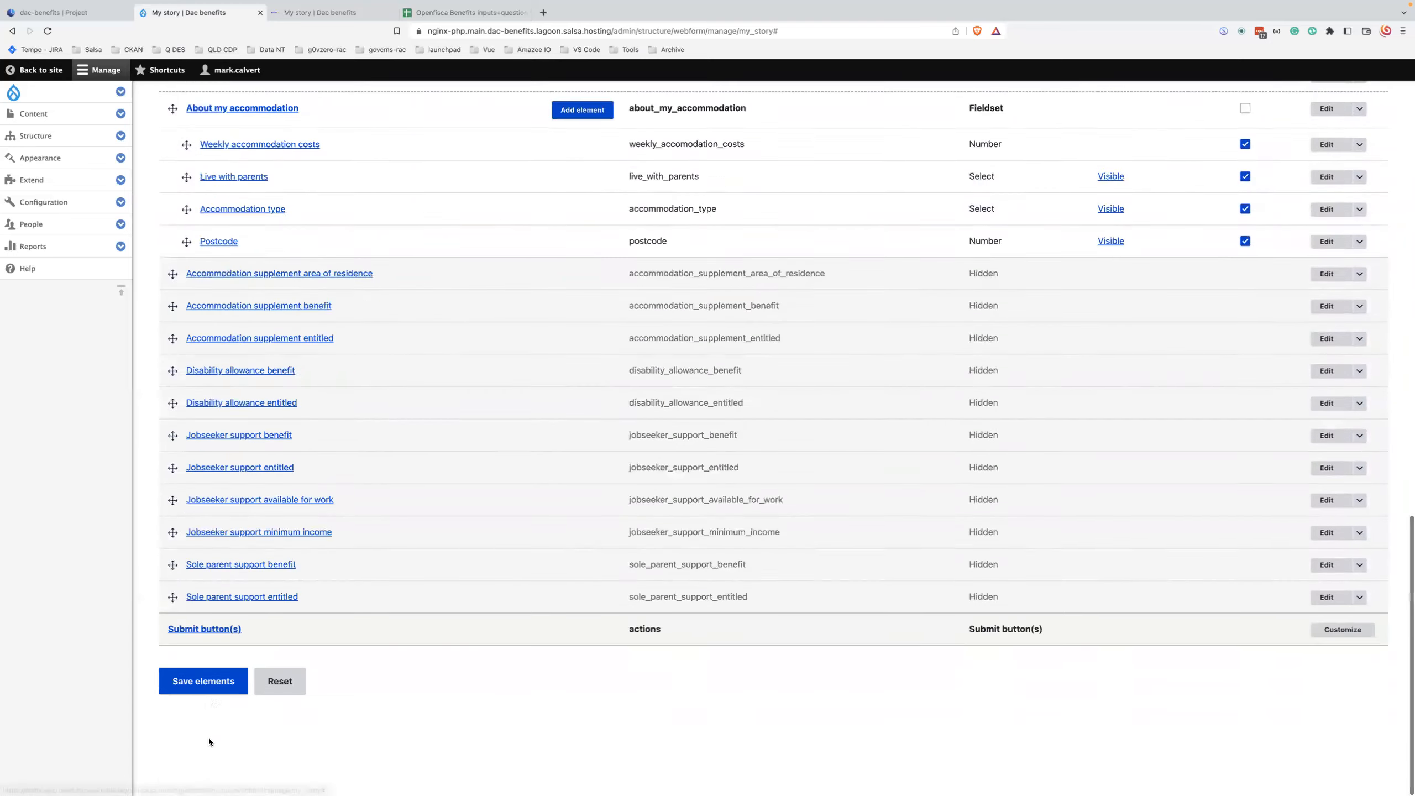
{"action": "left_click", "coordinate": [212, 721]}
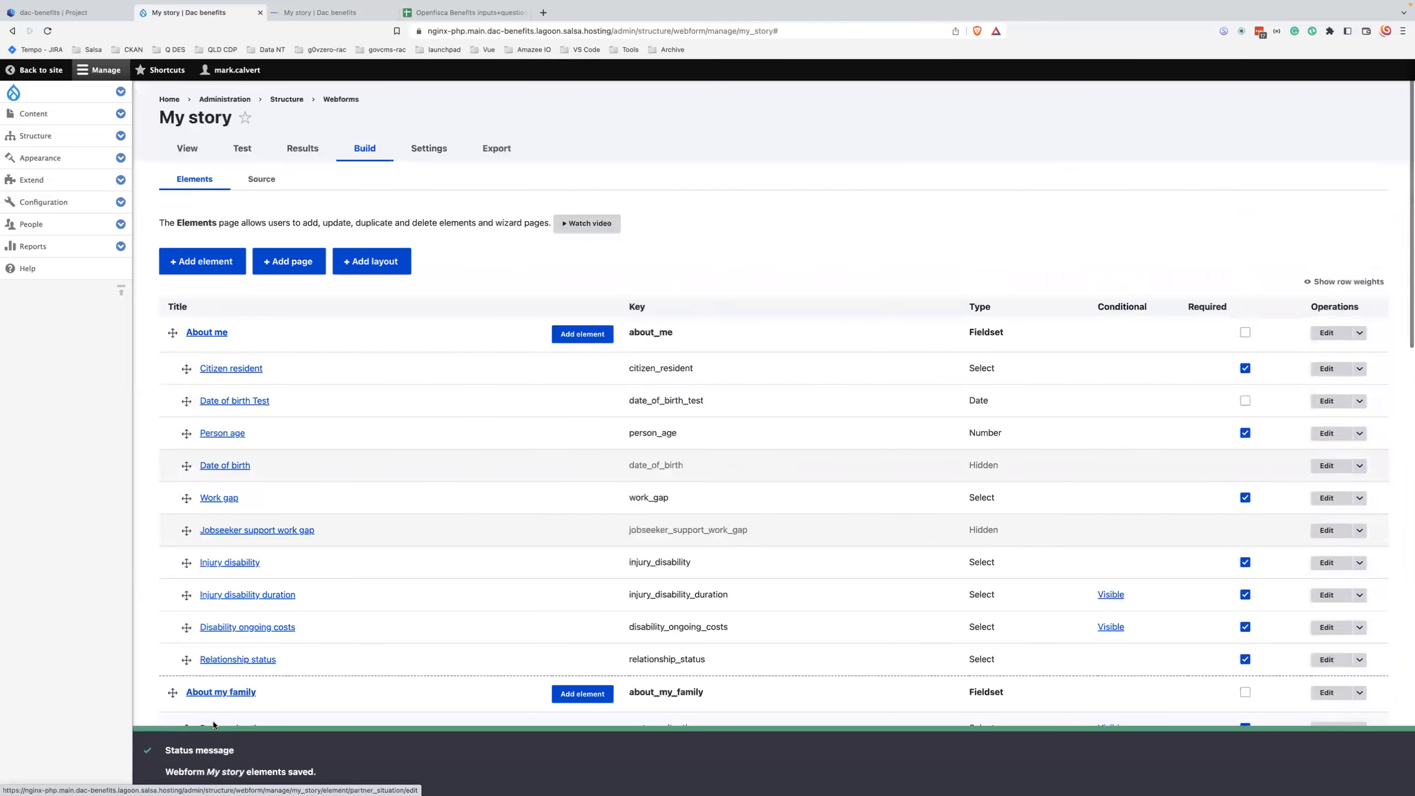
{"action": "scroll", "coordinate": [213, 724], "scroll_direction": "down", "scroll_amount": 1}
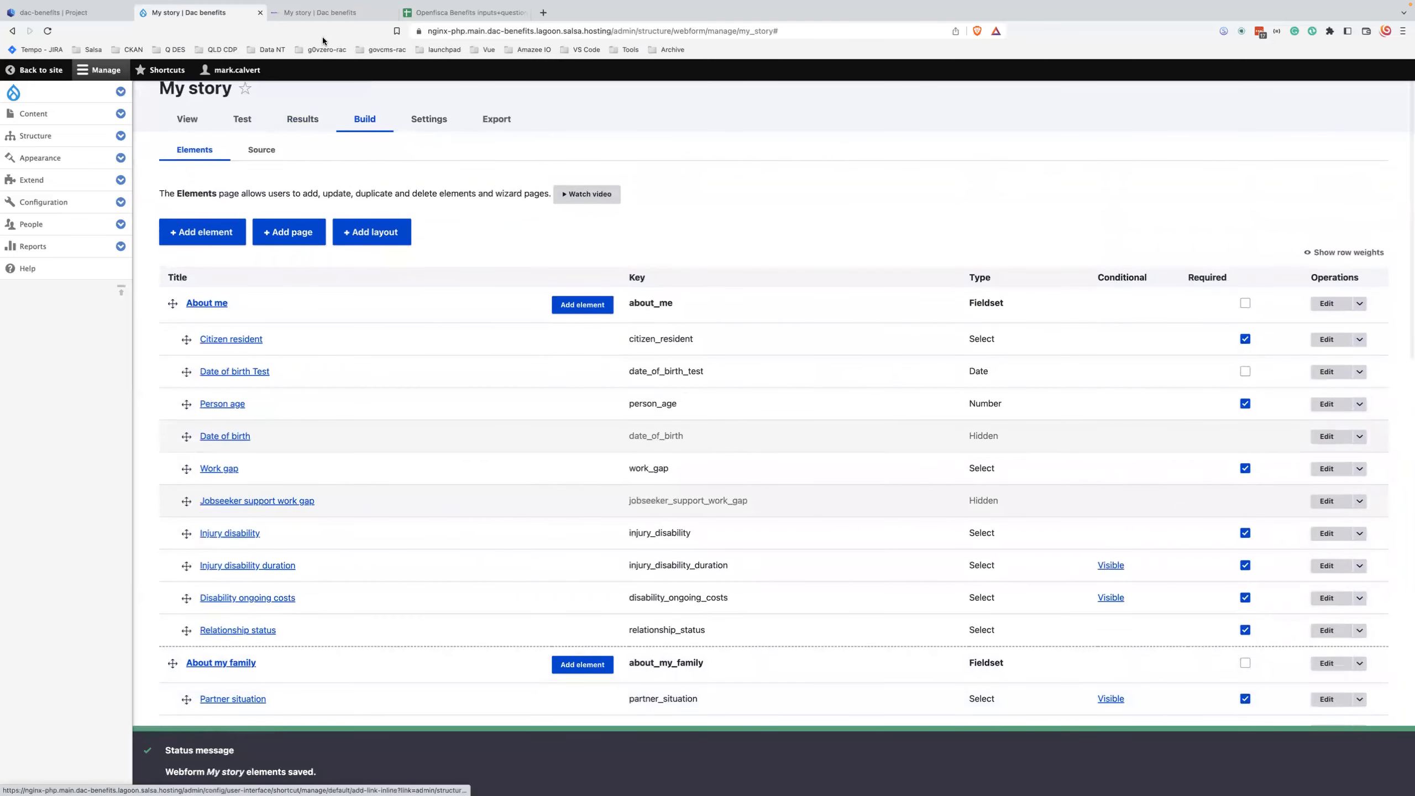
Step: Reload the live My story form, check the date of birth field's help text, and pick 08/12/2022 as the date
{"action": "left_click", "coordinate": [322, 13]}
{"action": "key", "text": "super+r"}
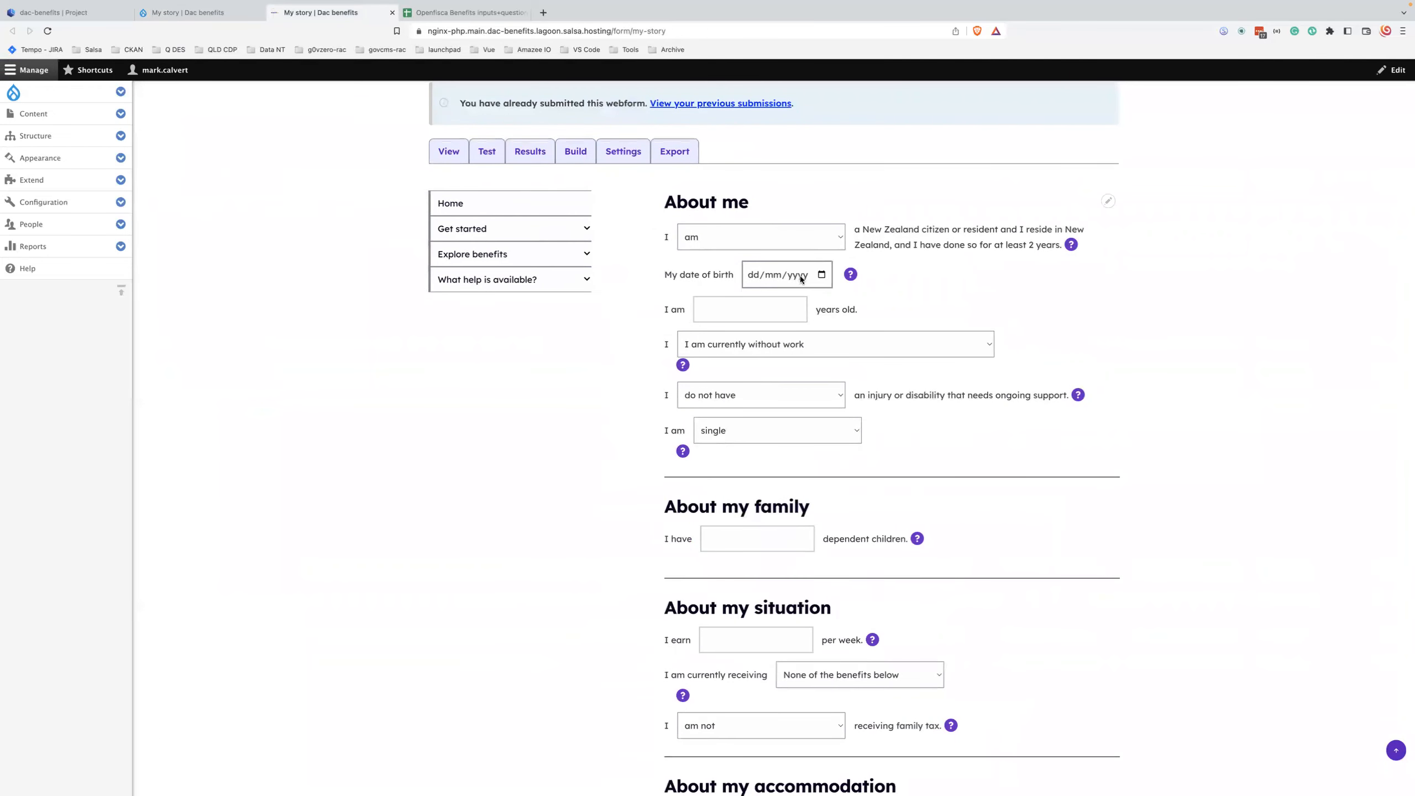
{"action": "mouse_move", "coordinate": [855, 273]}
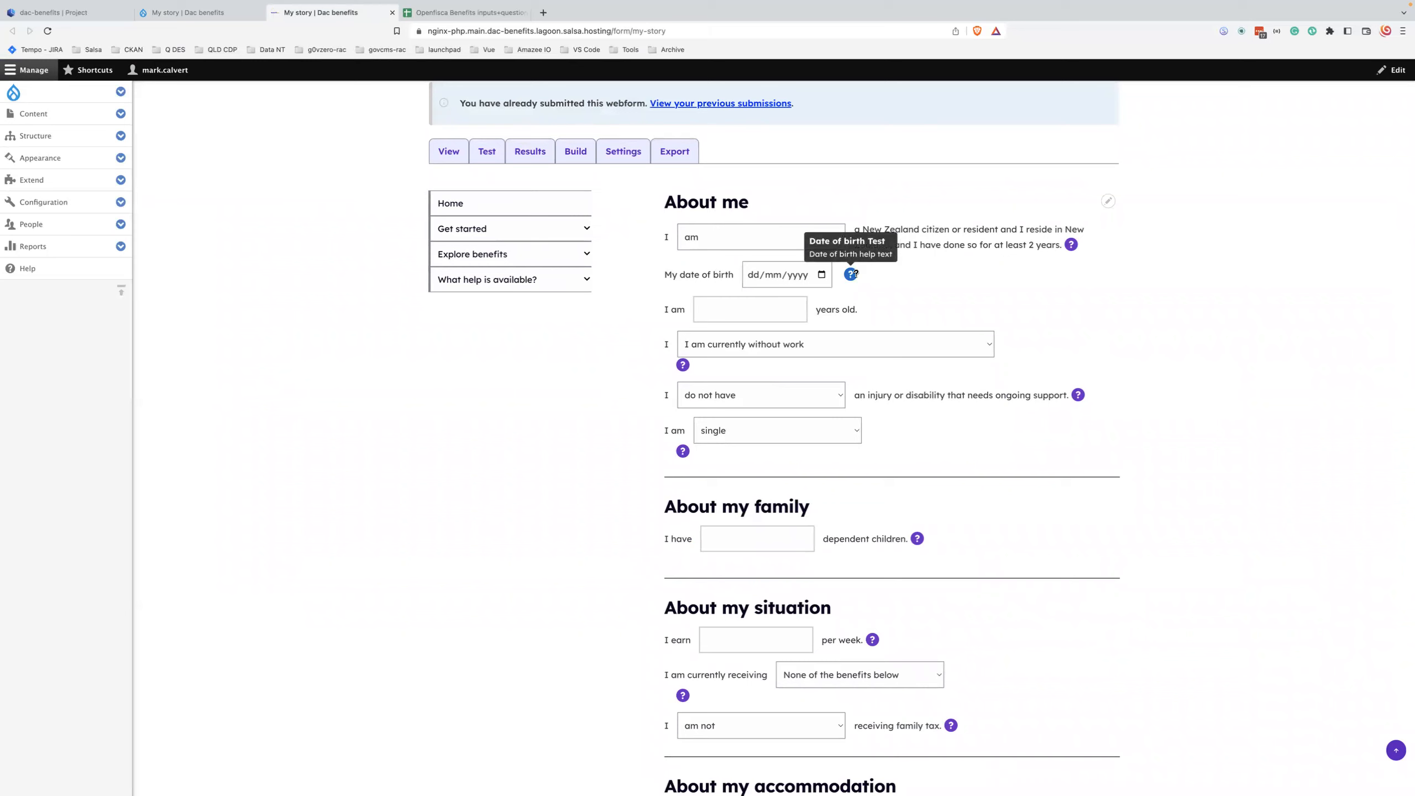
{"action": "left_click", "coordinate": [822, 275]}
{"action": "left_click", "coordinate": [800, 348]}
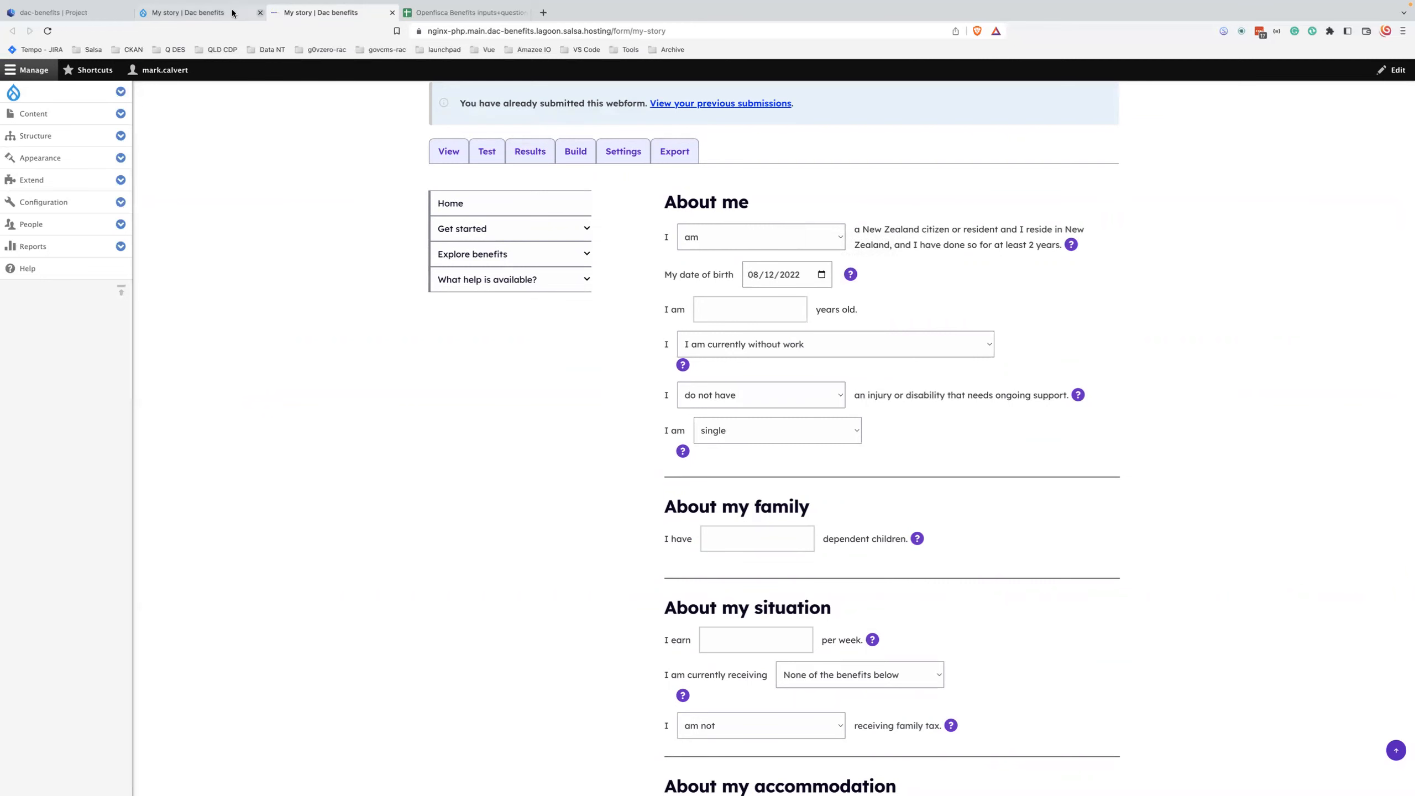
Step: Delete the Date of birth Test element from the My story webform
{"action": "left_click", "coordinate": [189, 13]}
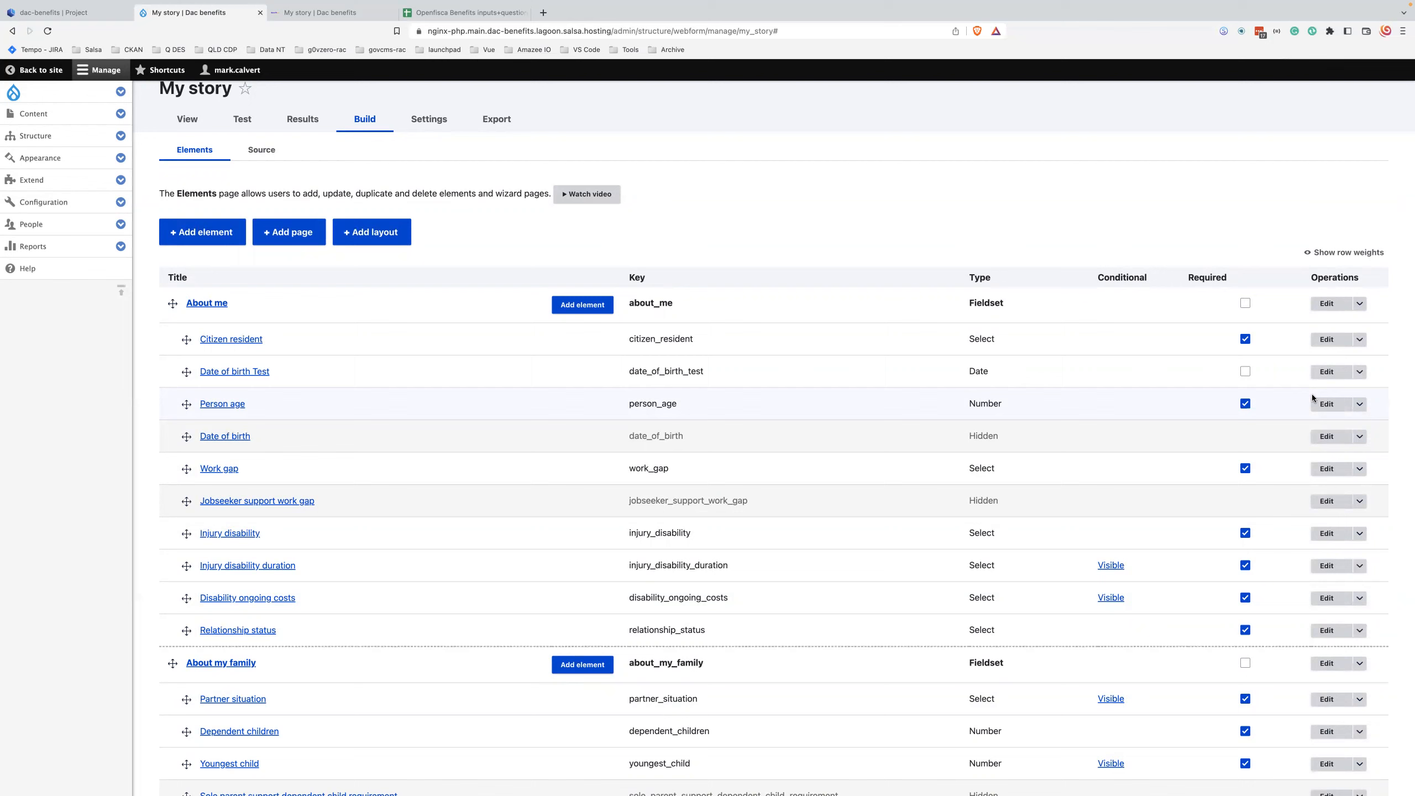
{"action": "left_click", "coordinate": [1359, 372]}
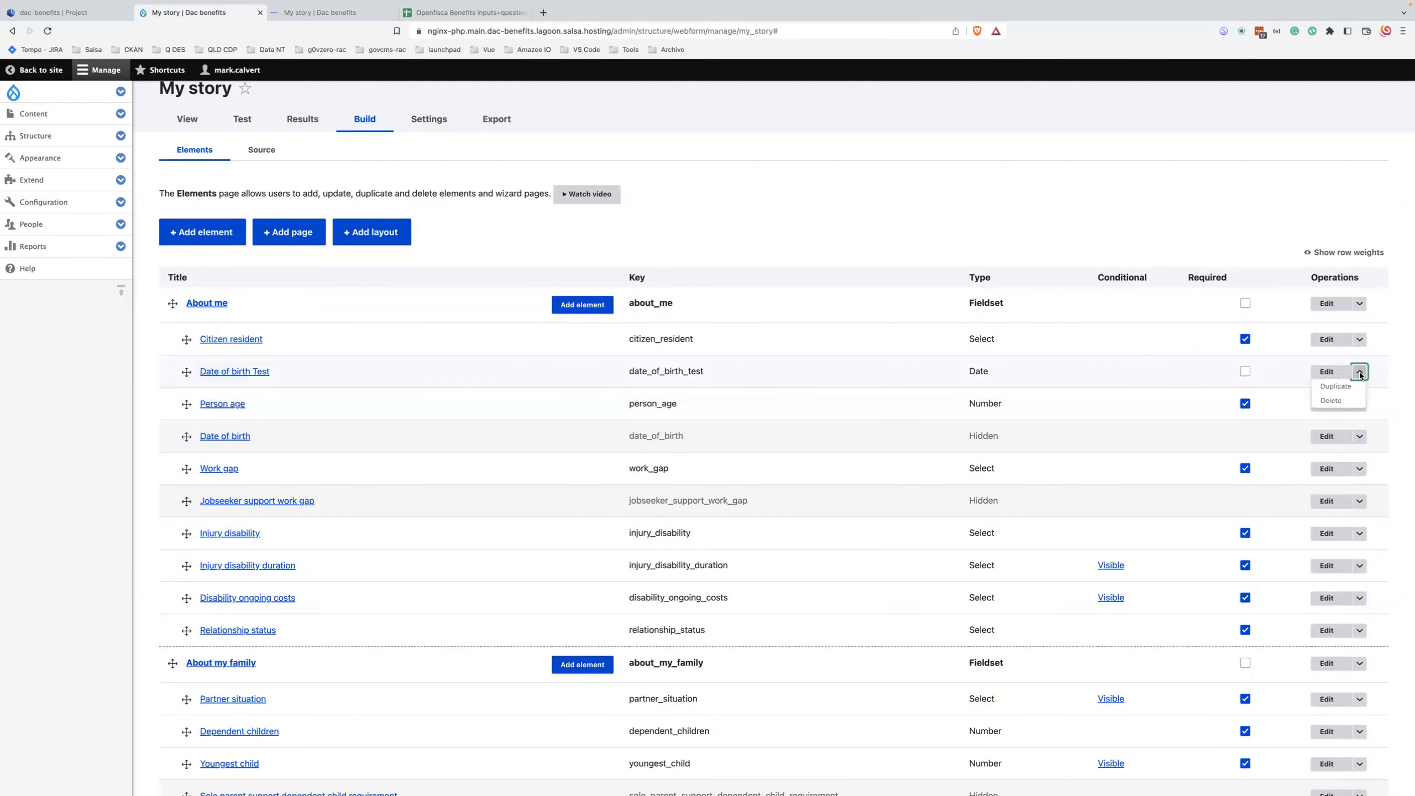
{"action": "left_click", "coordinate": [1340, 401]}
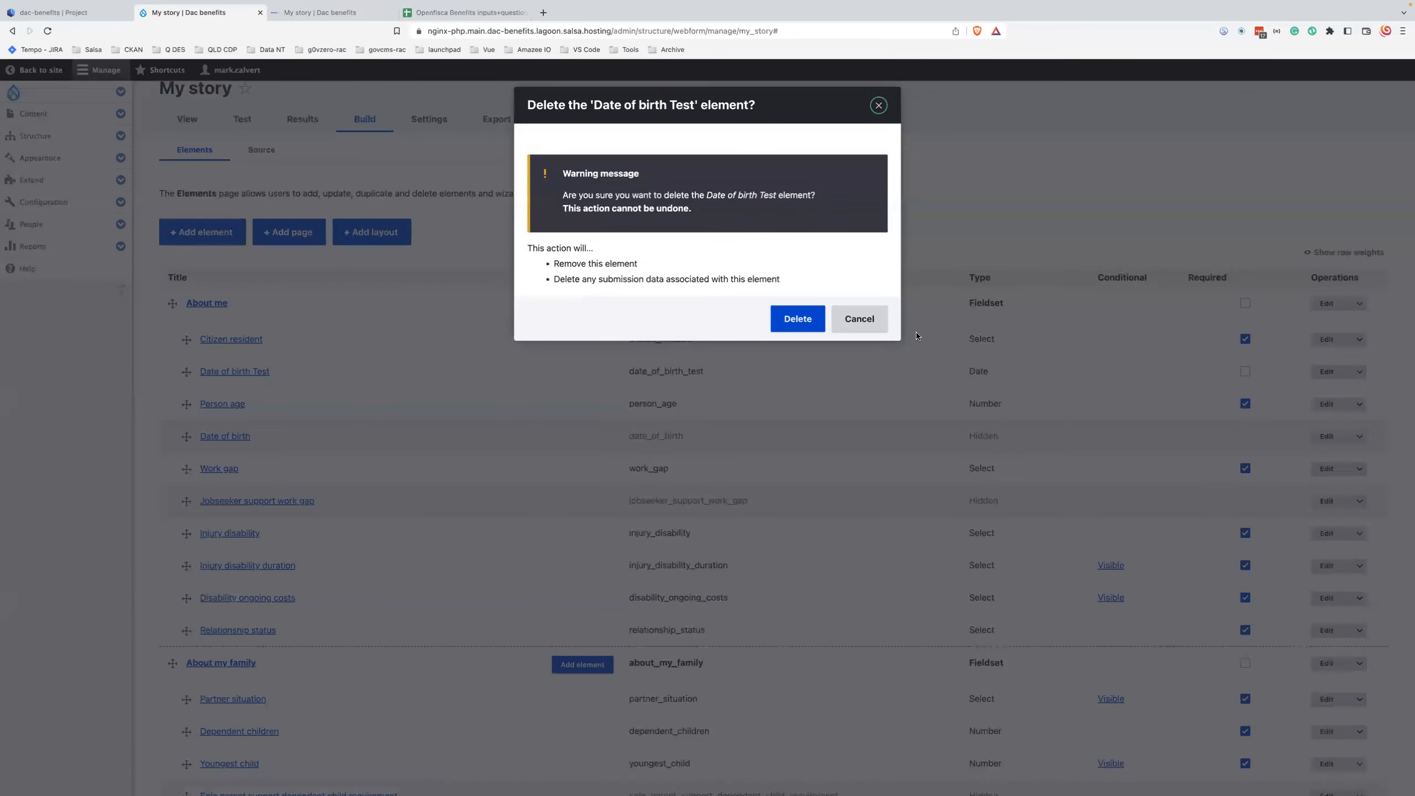
{"action": "left_click", "coordinate": [793, 324]}
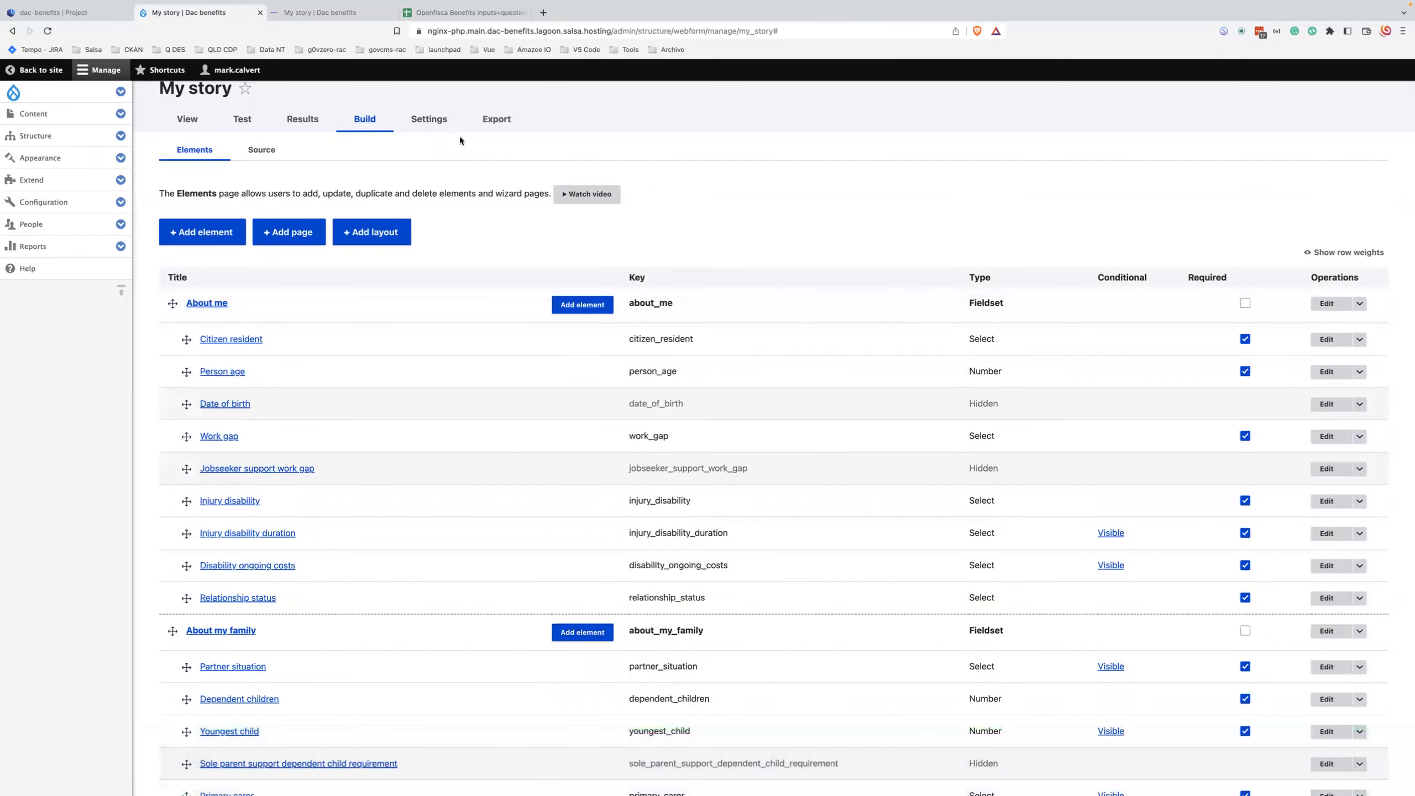
Step: Open the My story webform's general settings and examine the OpenFisca integration option and API endpoint under the third-party settings
{"action": "left_click", "coordinate": [430, 118]}
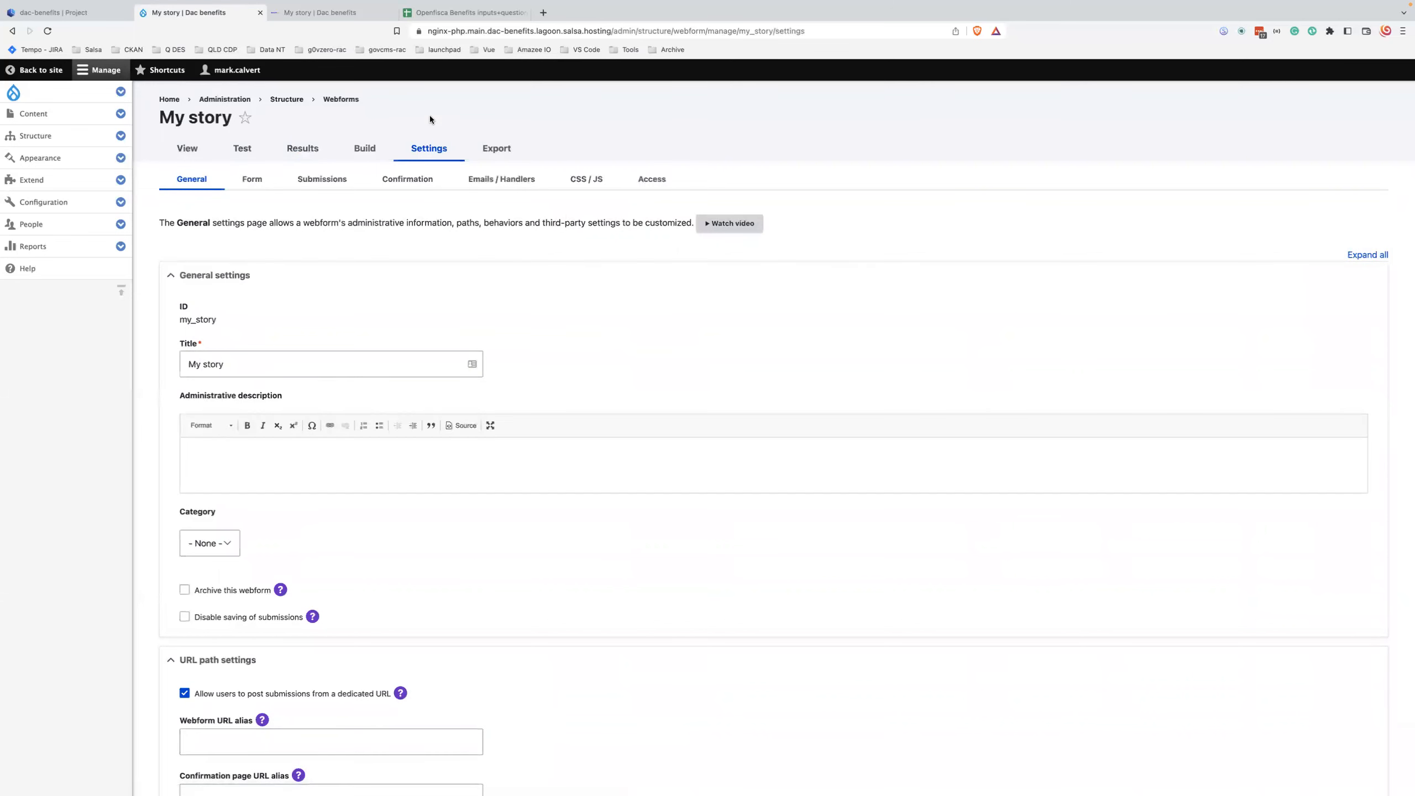
{"action": "scroll", "coordinate": [175, 380], "scroll_direction": "down", "scroll_amount": 10}
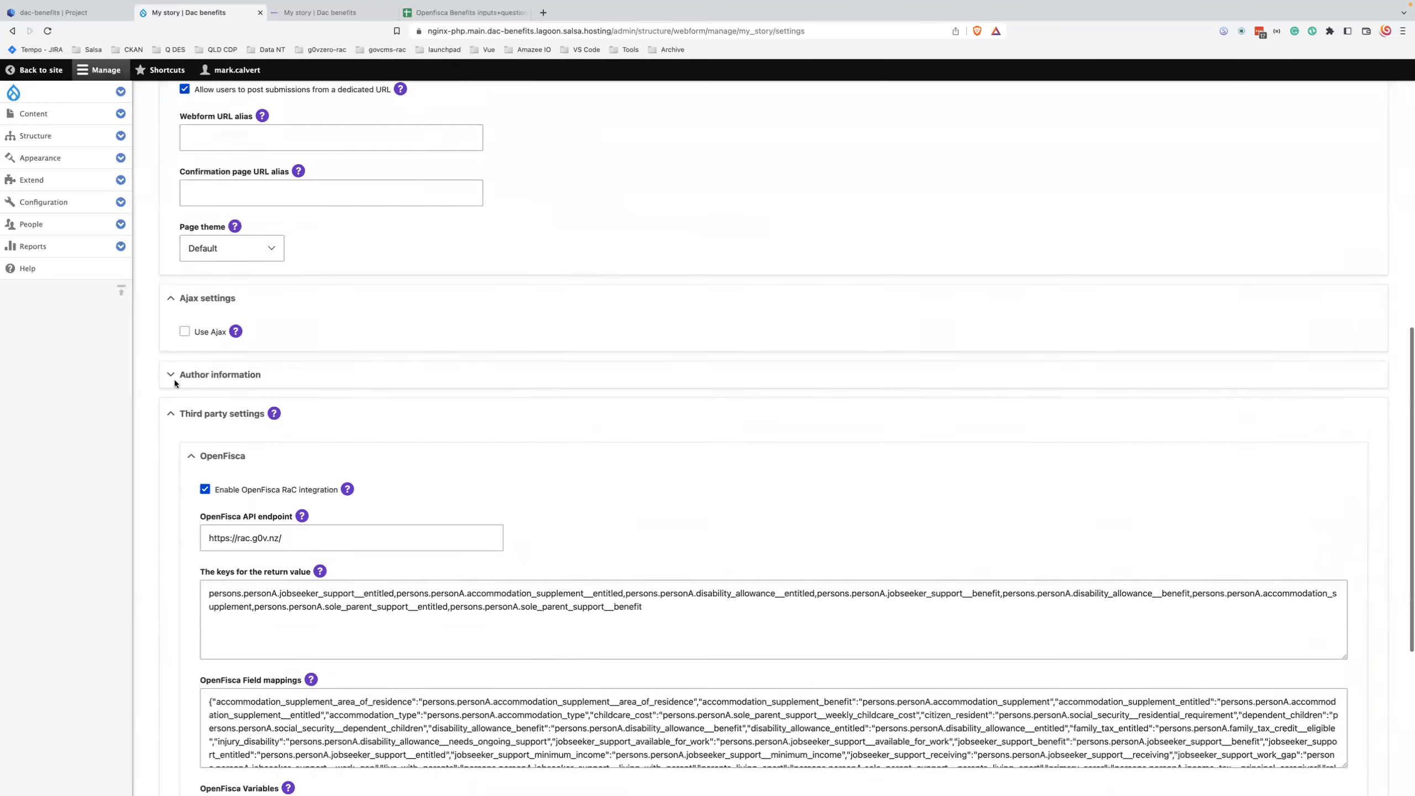
{"action": "scroll", "coordinate": [175, 380], "scroll_direction": "down", "scroll_amount": 1}
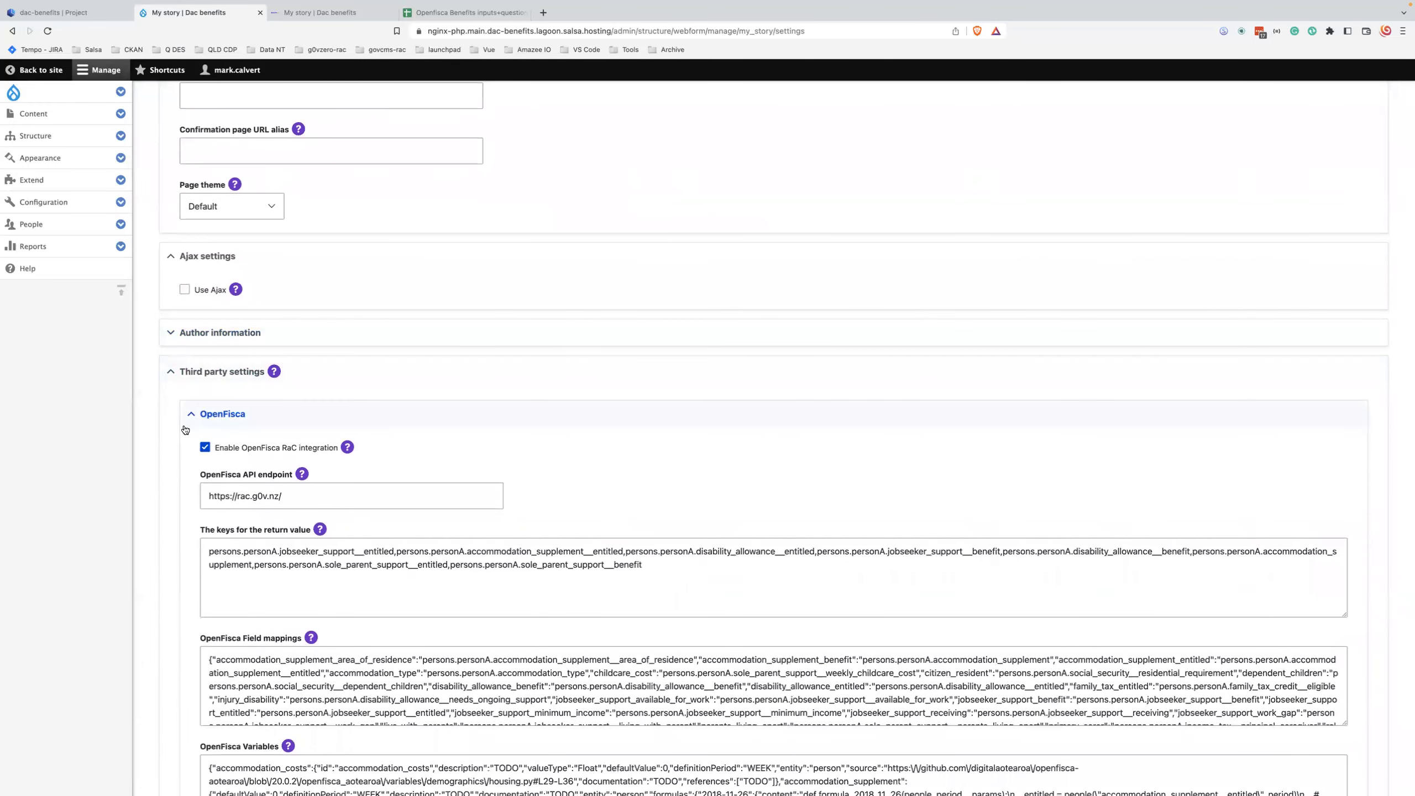
{"action": "scroll", "coordinate": [183, 425], "scroll_direction": "down", "scroll_amount": 2}
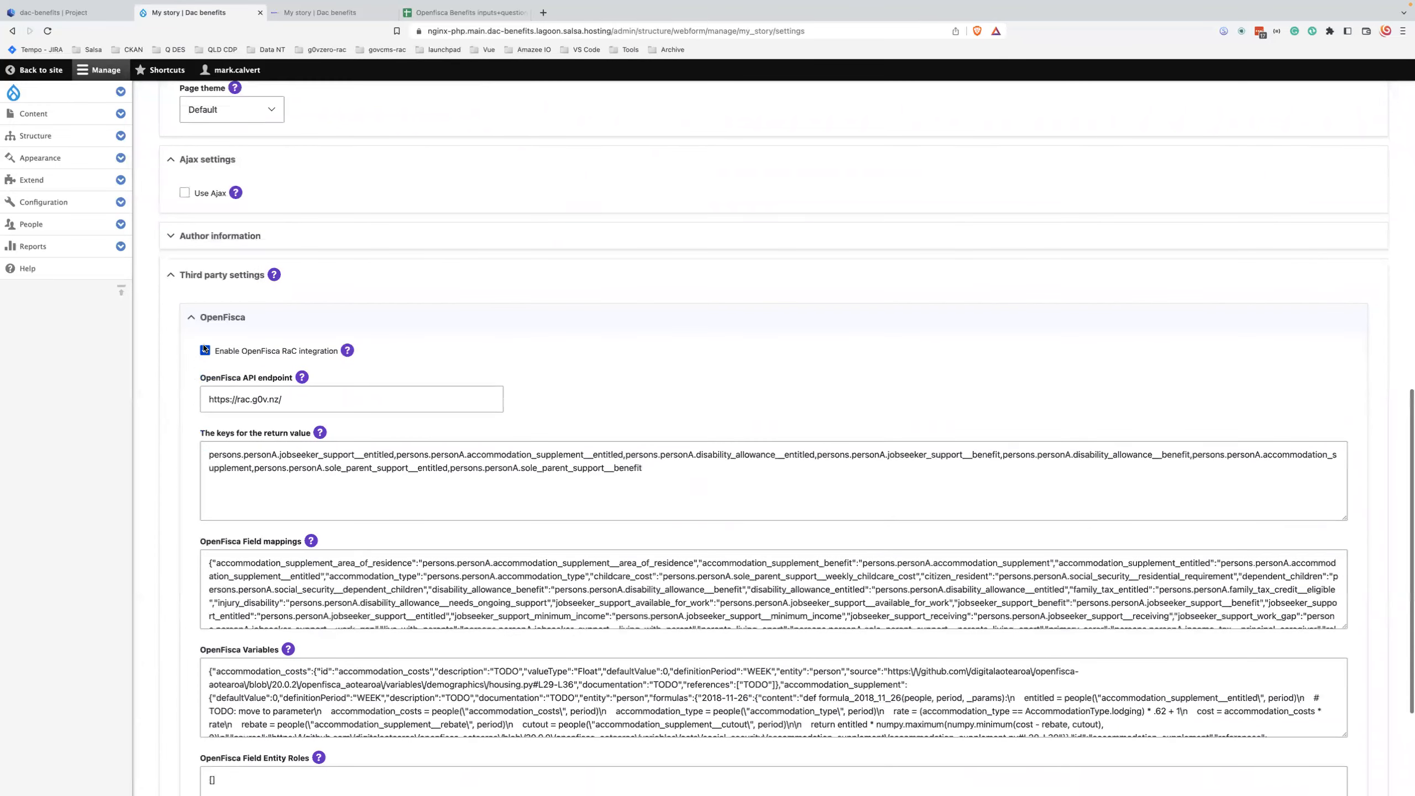
{"action": "scroll", "coordinate": [204, 348], "scroll_direction": "down", "scroll_amount": 1}
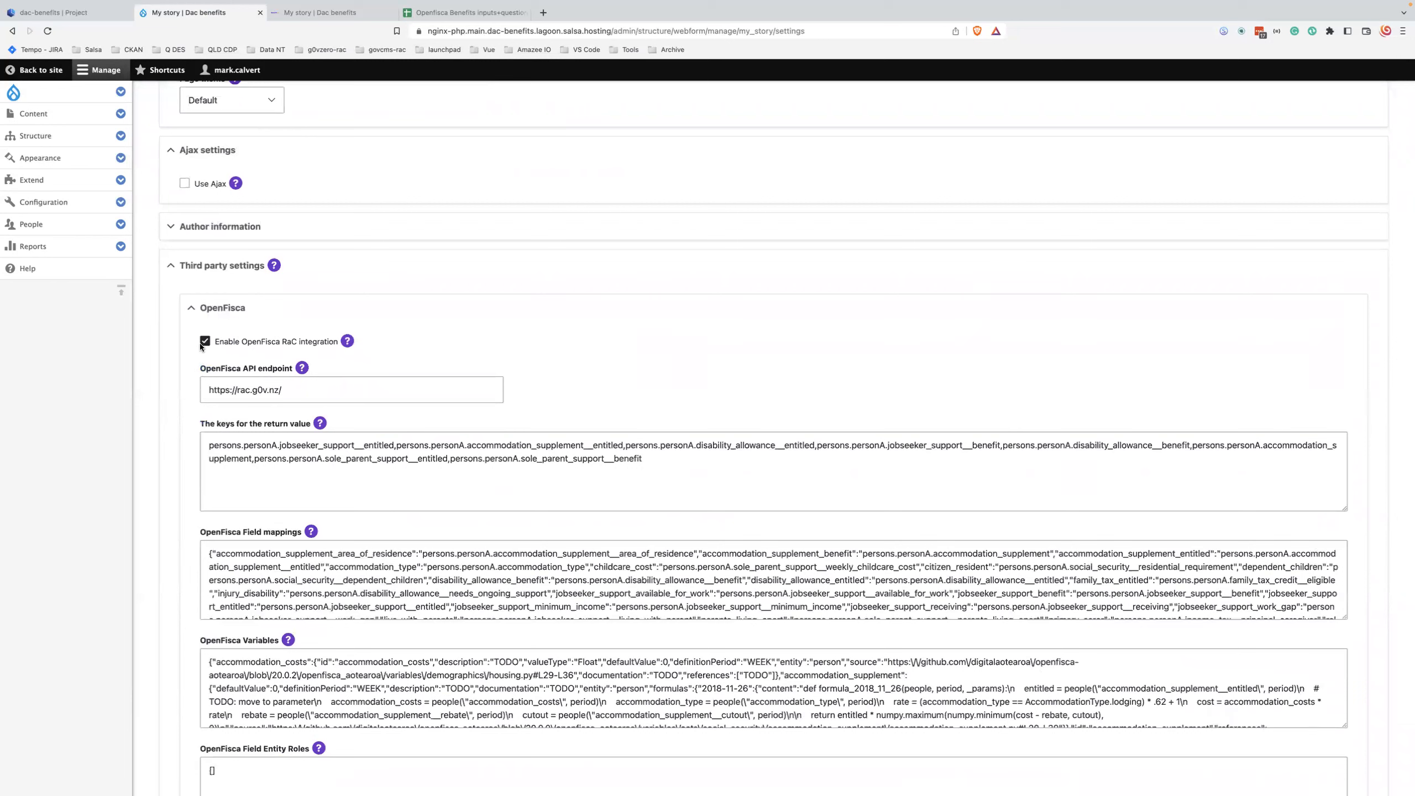
{"action": "left_click", "coordinate": [337, 387]}
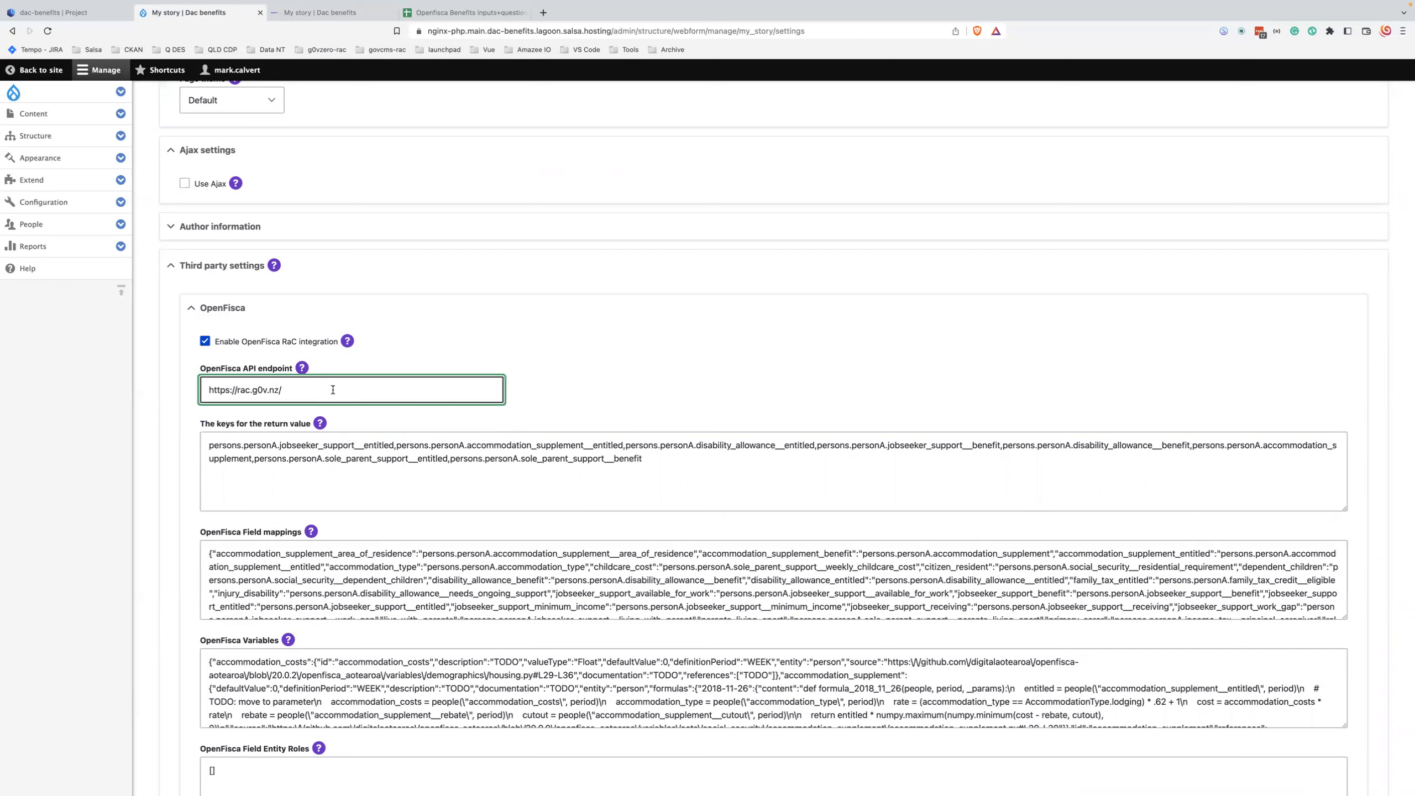
{"action": "scroll", "coordinate": [332, 388], "scroll_direction": "down", "scroll_amount": 1}
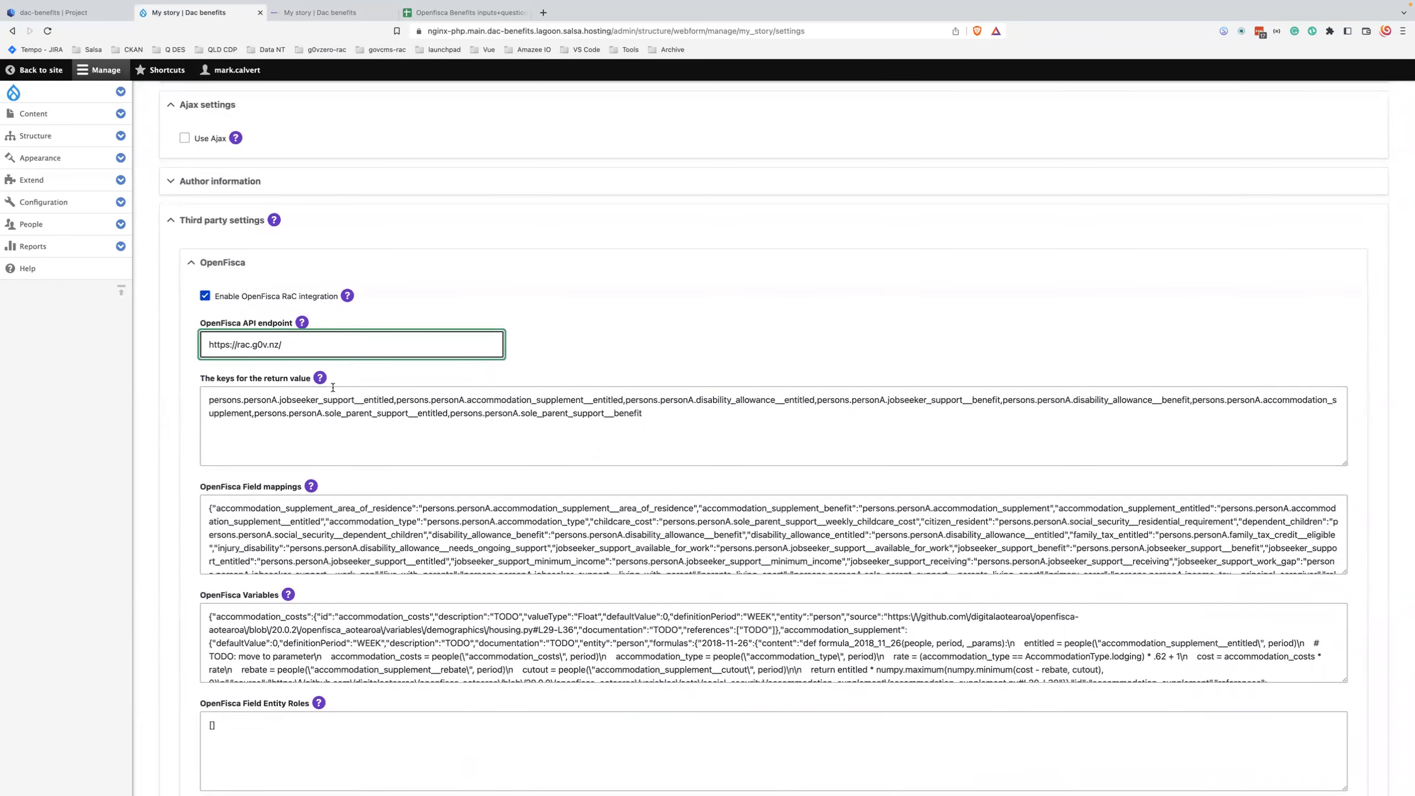
Step: Examine how the first return value key is composed of the persons group, personA and the jobseeker support entitlement variable
{"action": "left_click", "coordinate": [225, 389]}
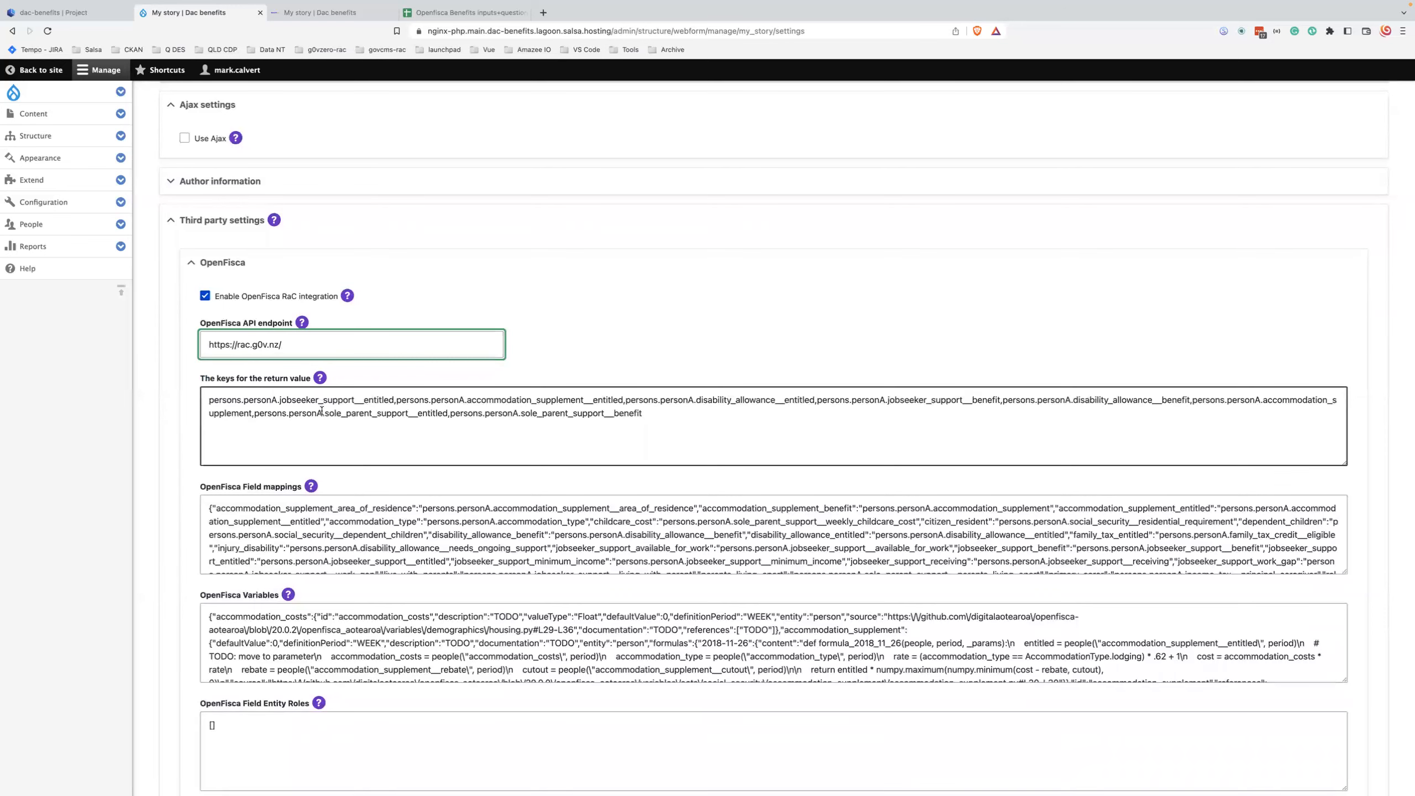
{"action": "scroll", "coordinate": [314, 433], "scroll_direction": "down", "scroll_amount": 1}
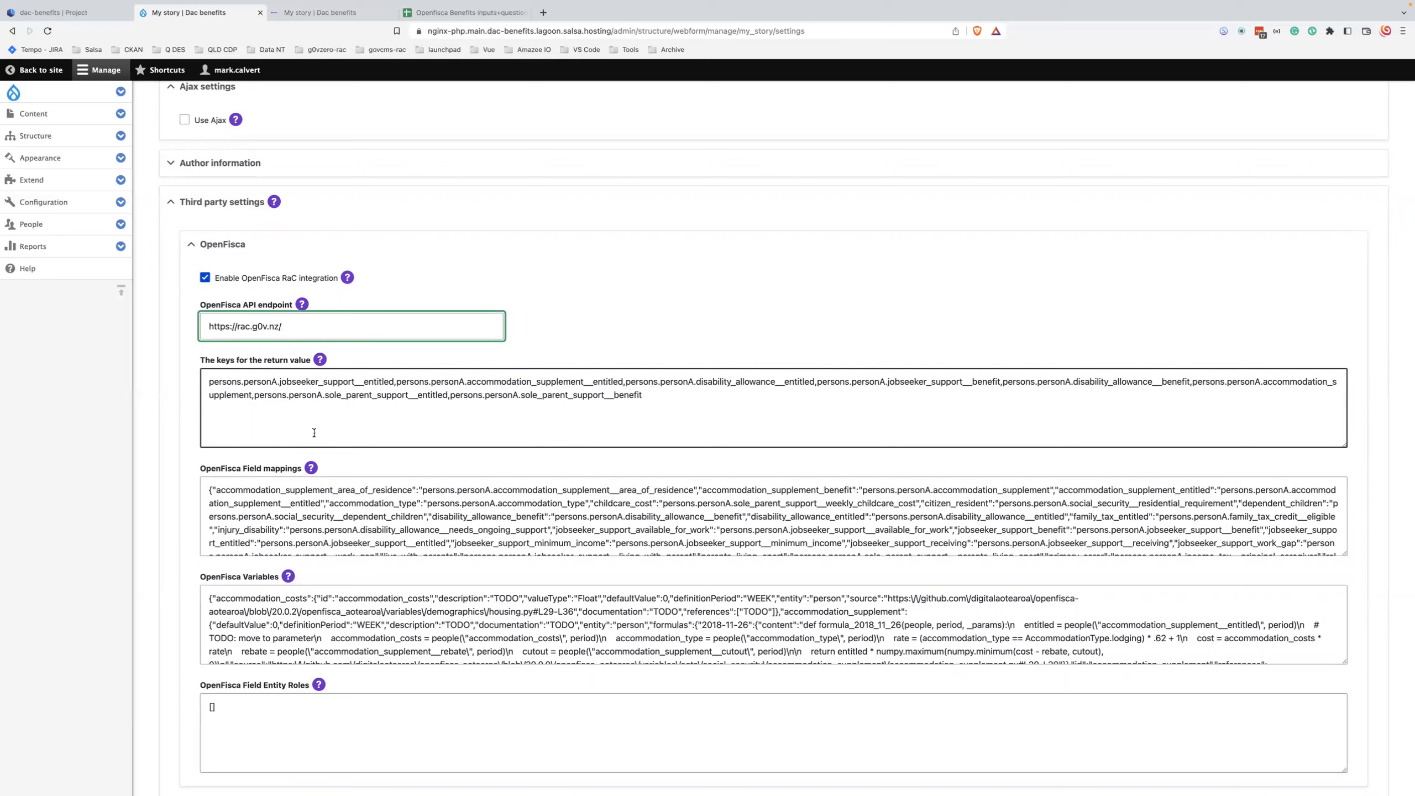
{"action": "left_click_drag", "start_coordinate": [390, 375], "coordinate": [134, 381]}
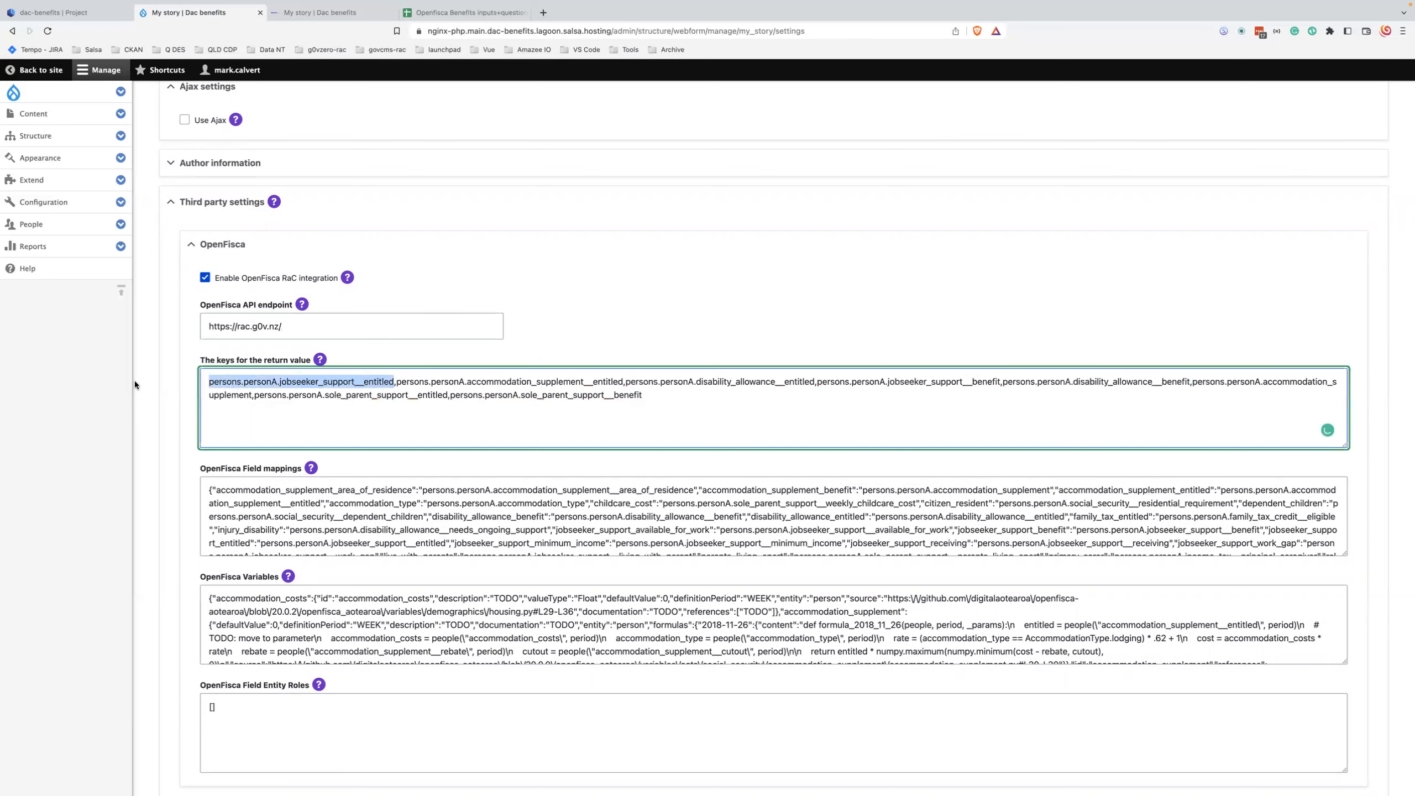
{"action": "left_click", "coordinate": [284, 423]}
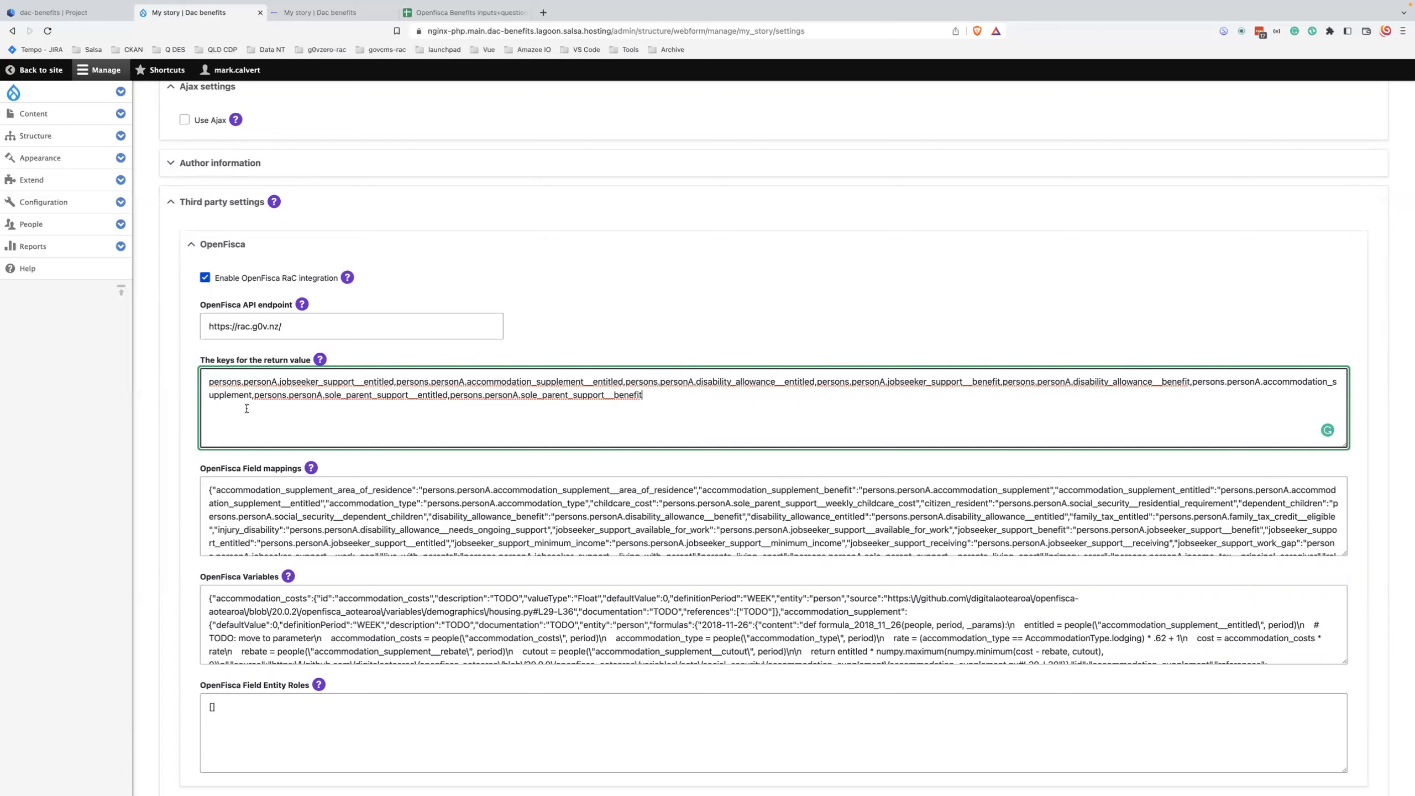
{"action": "double_click", "coordinate": [232, 380]}
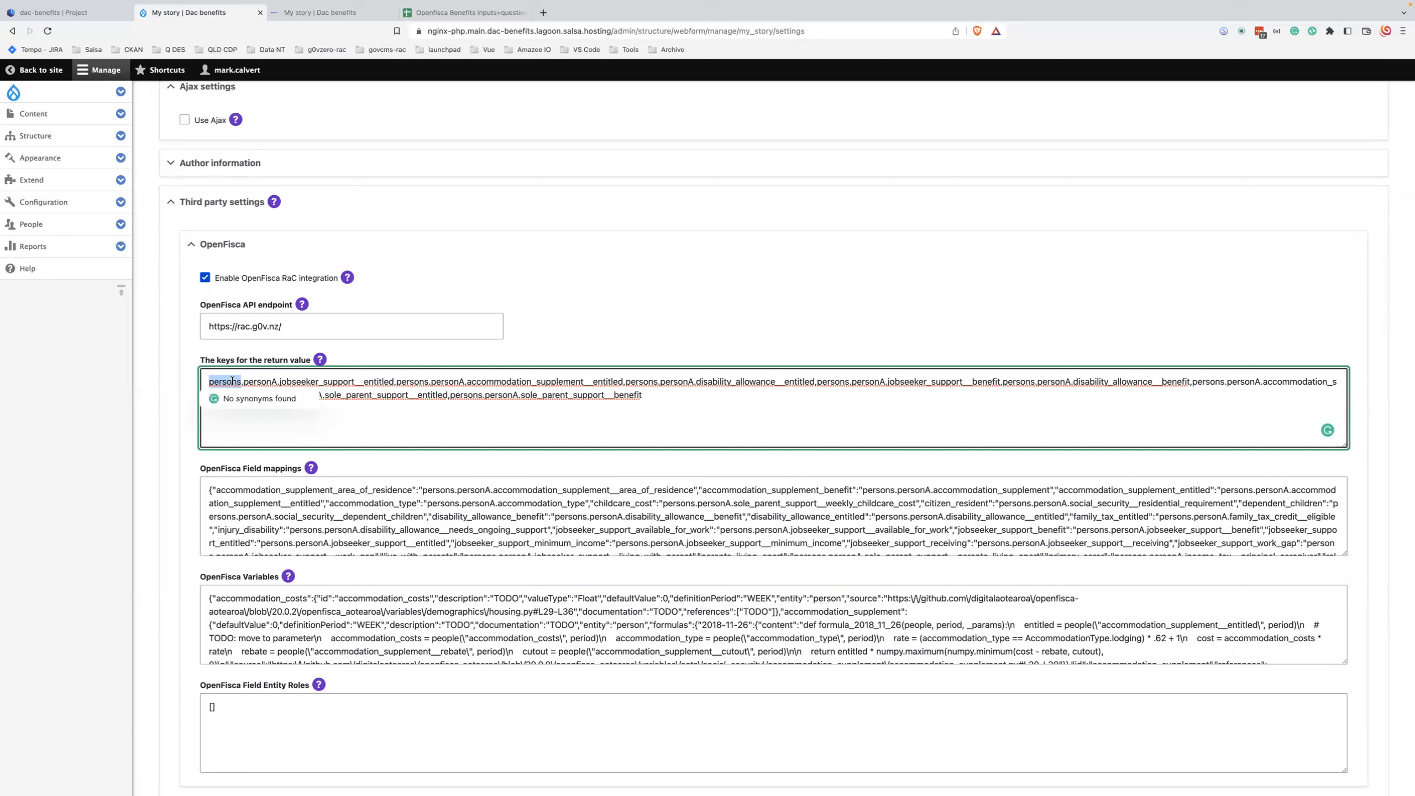
{"action": "double_click", "coordinate": [264, 383]}
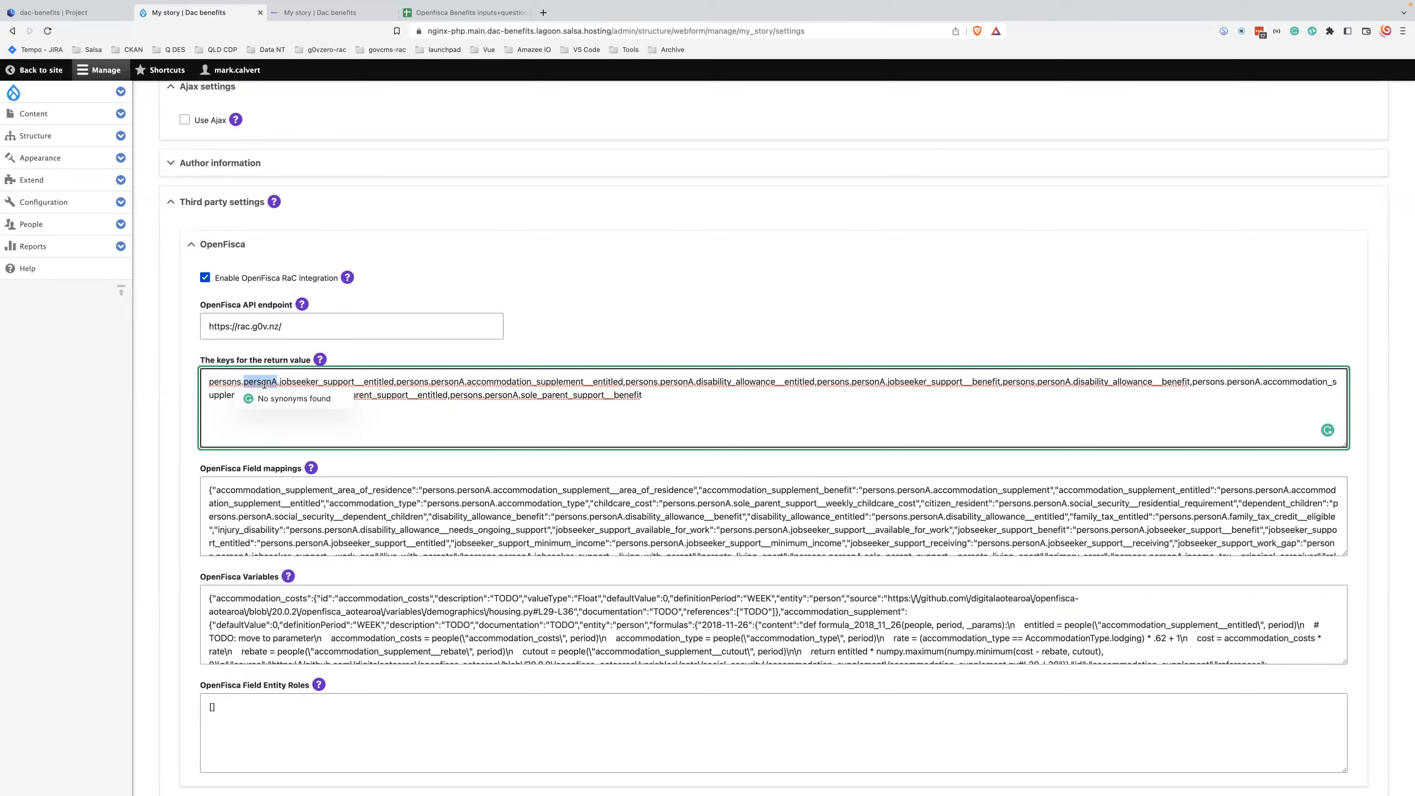
{"action": "double_click", "coordinate": [312, 381]}
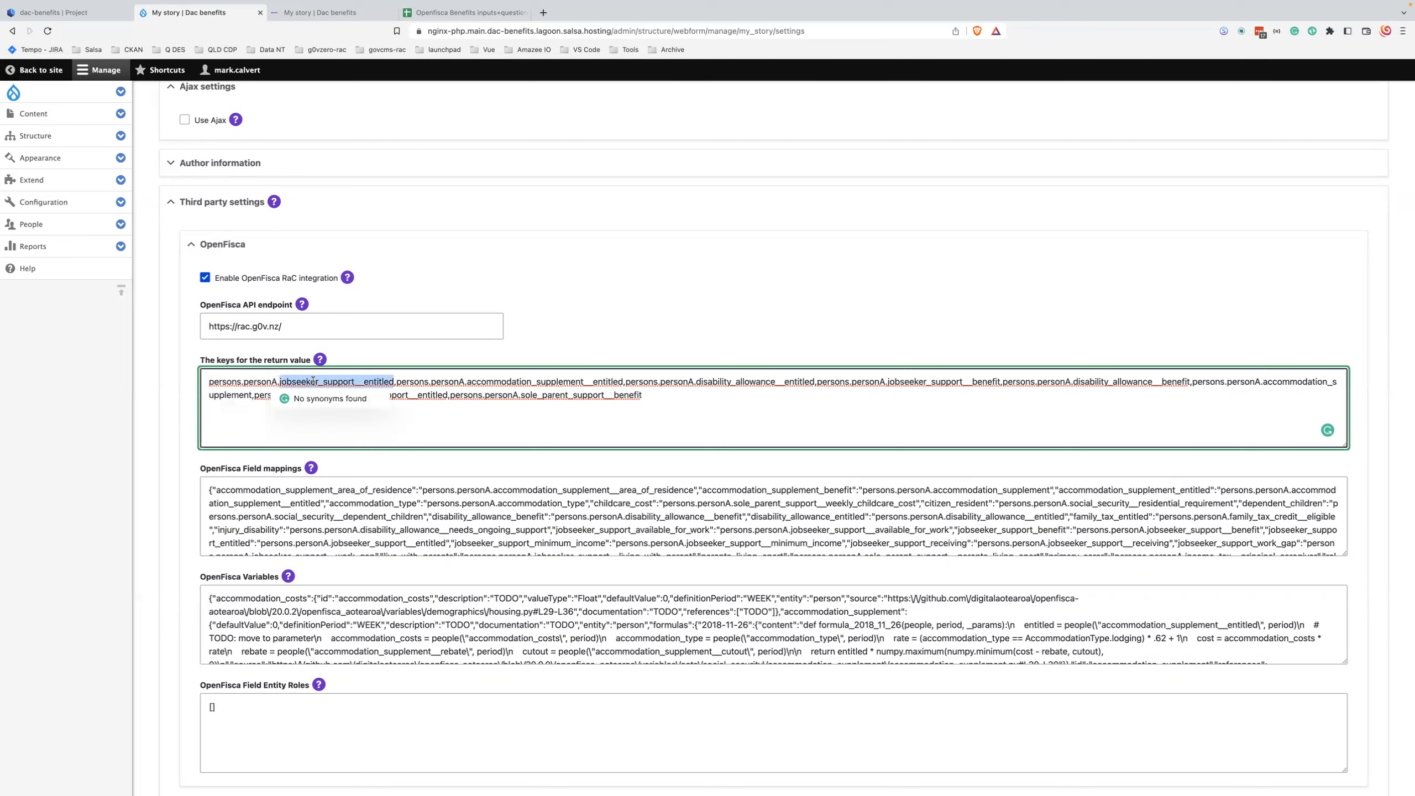
{"action": "left_click", "coordinate": [429, 422]}
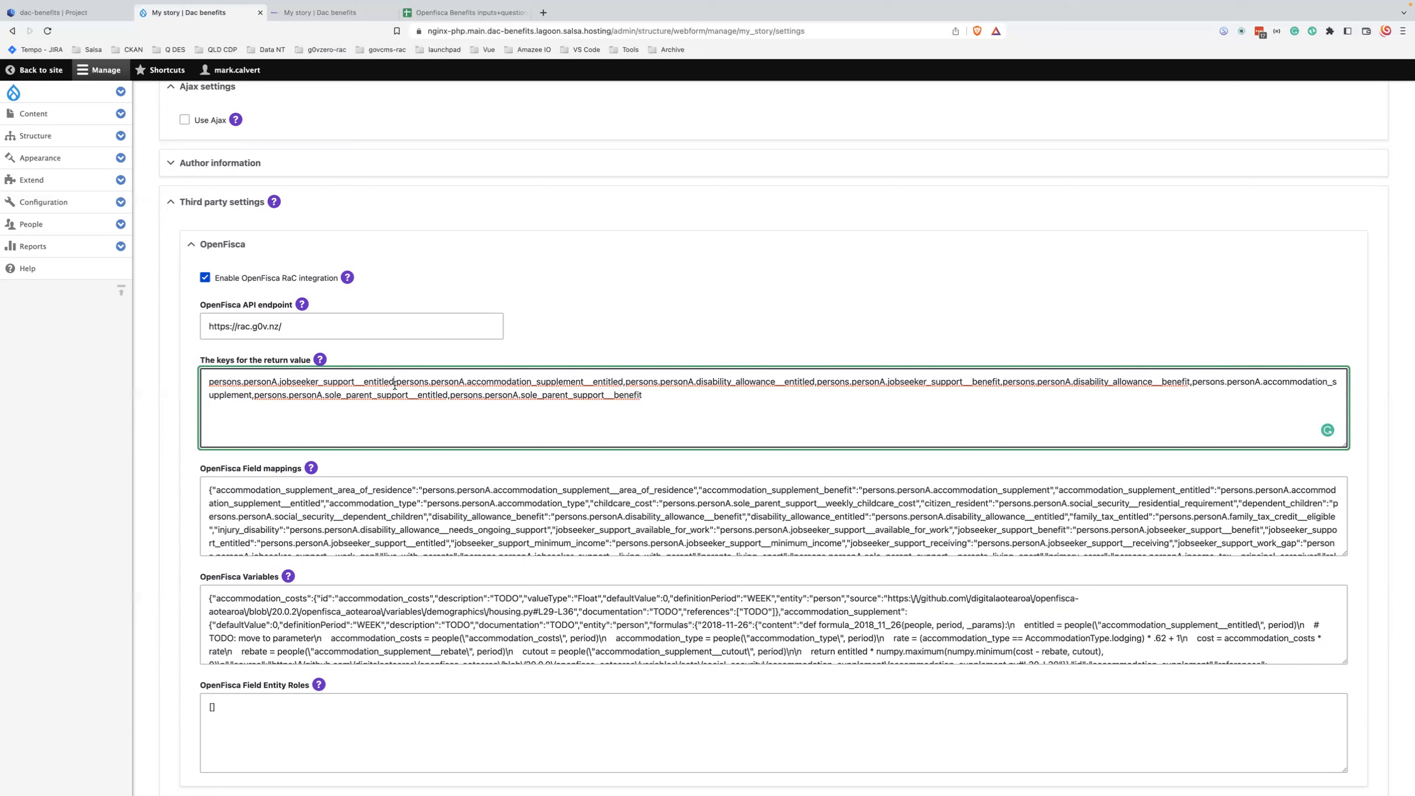
Step: Review the remaining return value keys for accommodation supplement, disability allowance and sole parent support entitlements and benefits
{"action": "left_click_drag", "start_coordinate": [395, 384], "coordinate": [388, 385]}
{"action": "left_click", "coordinate": [319, 381]}
{"action": "left_click", "coordinate": [601, 383]}
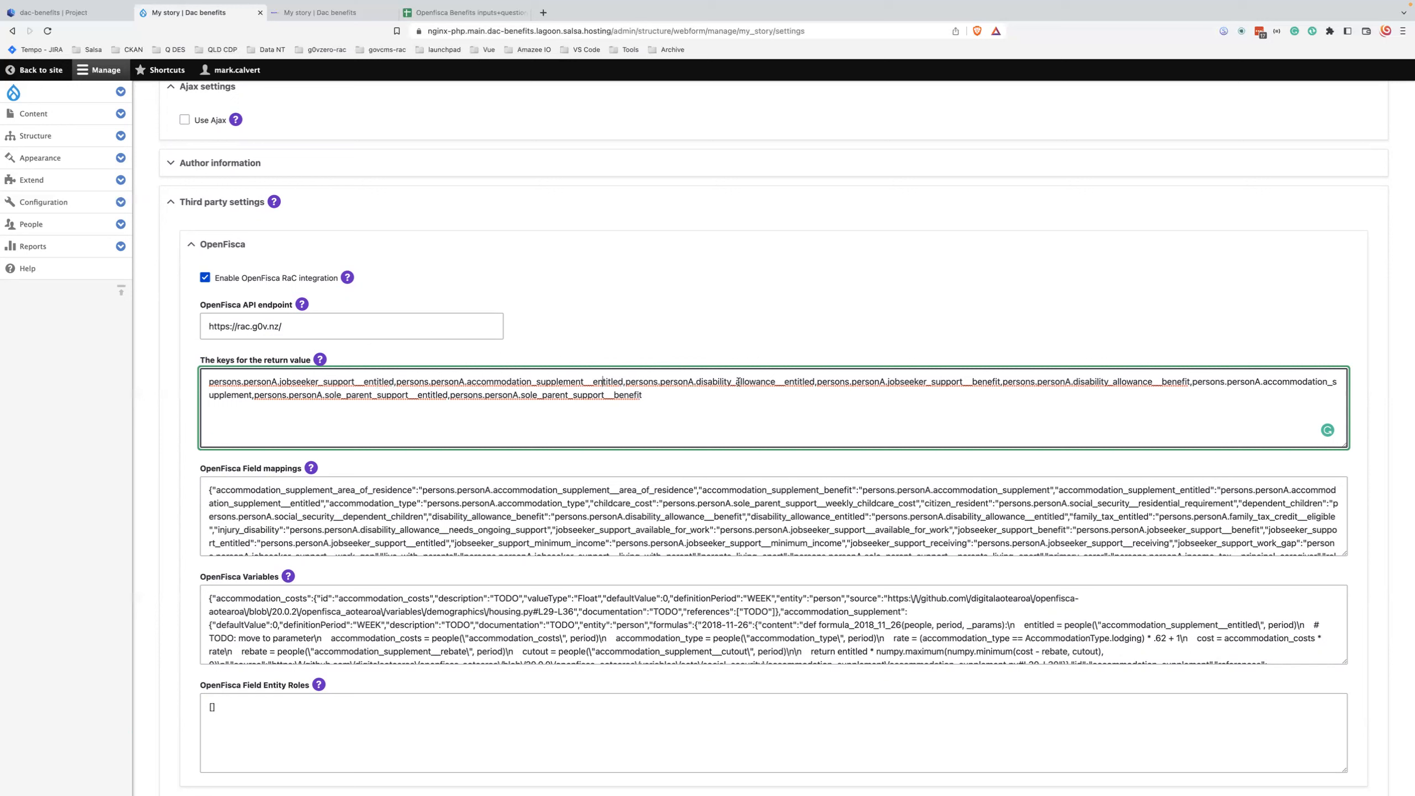
{"action": "double_click", "coordinate": [1160, 384]}
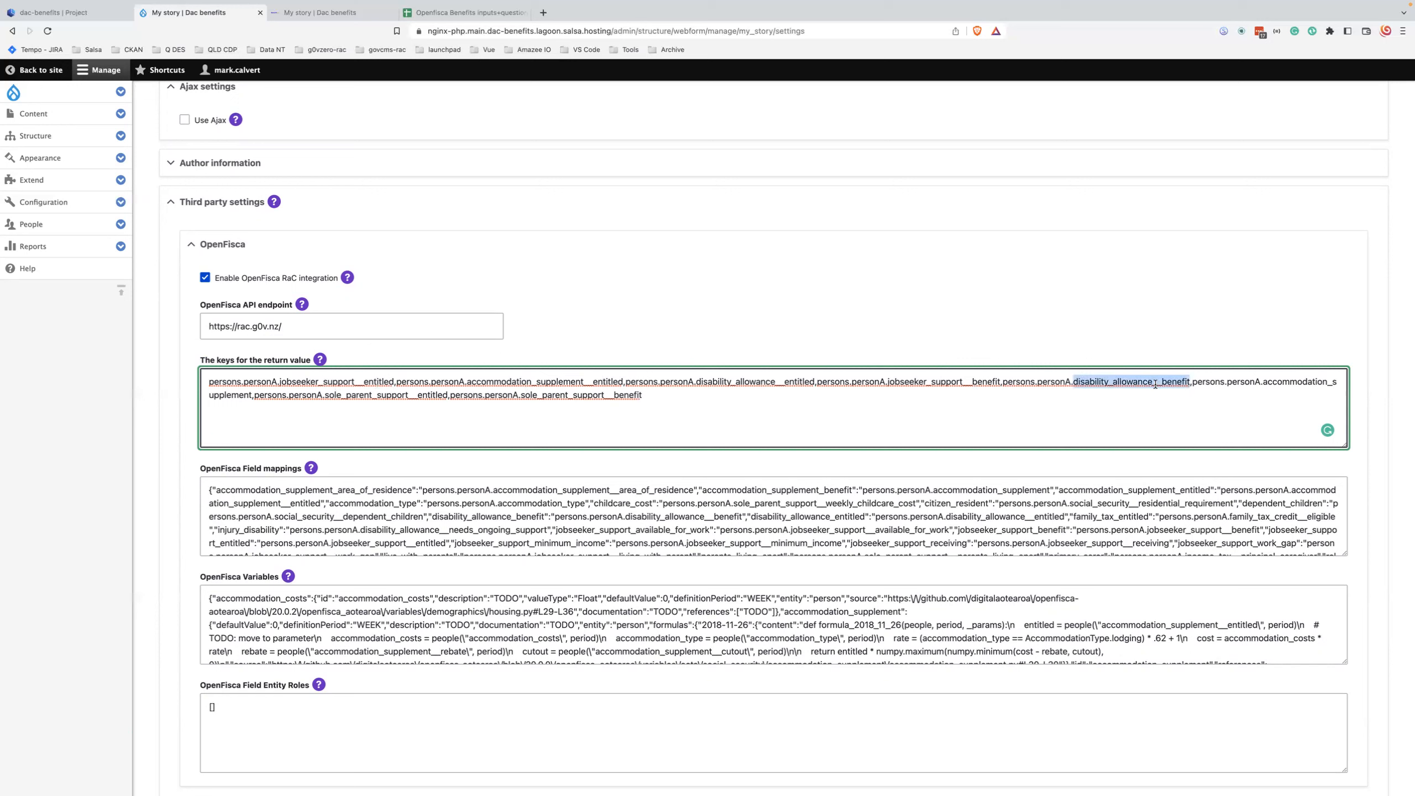
{"action": "double_click", "coordinate": [630, 396]}
{"action": "double_click", "coordinate": [372, 396]}
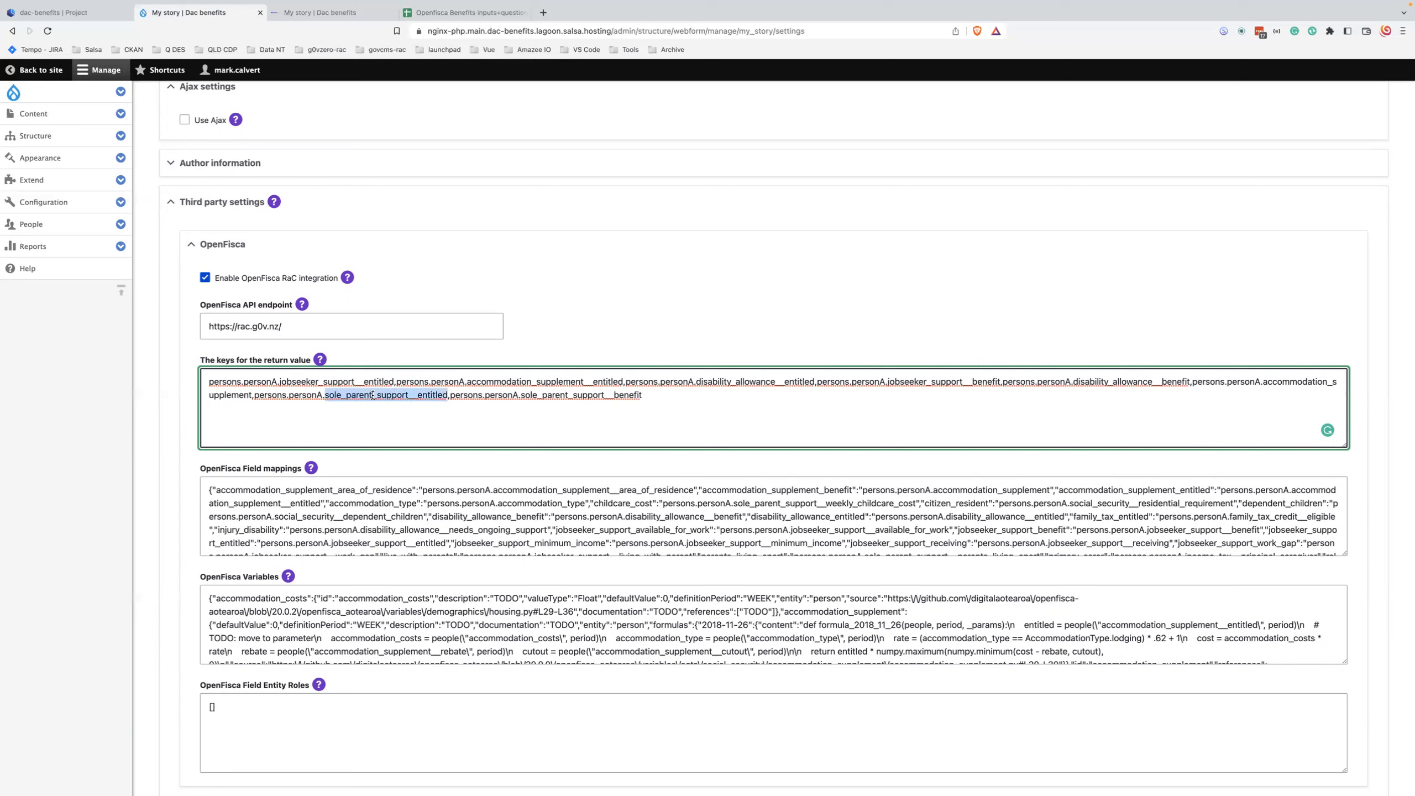
{"action": "left_click_drag", "start_coordinate": [680, 396], "coordinate": [108, 378]}
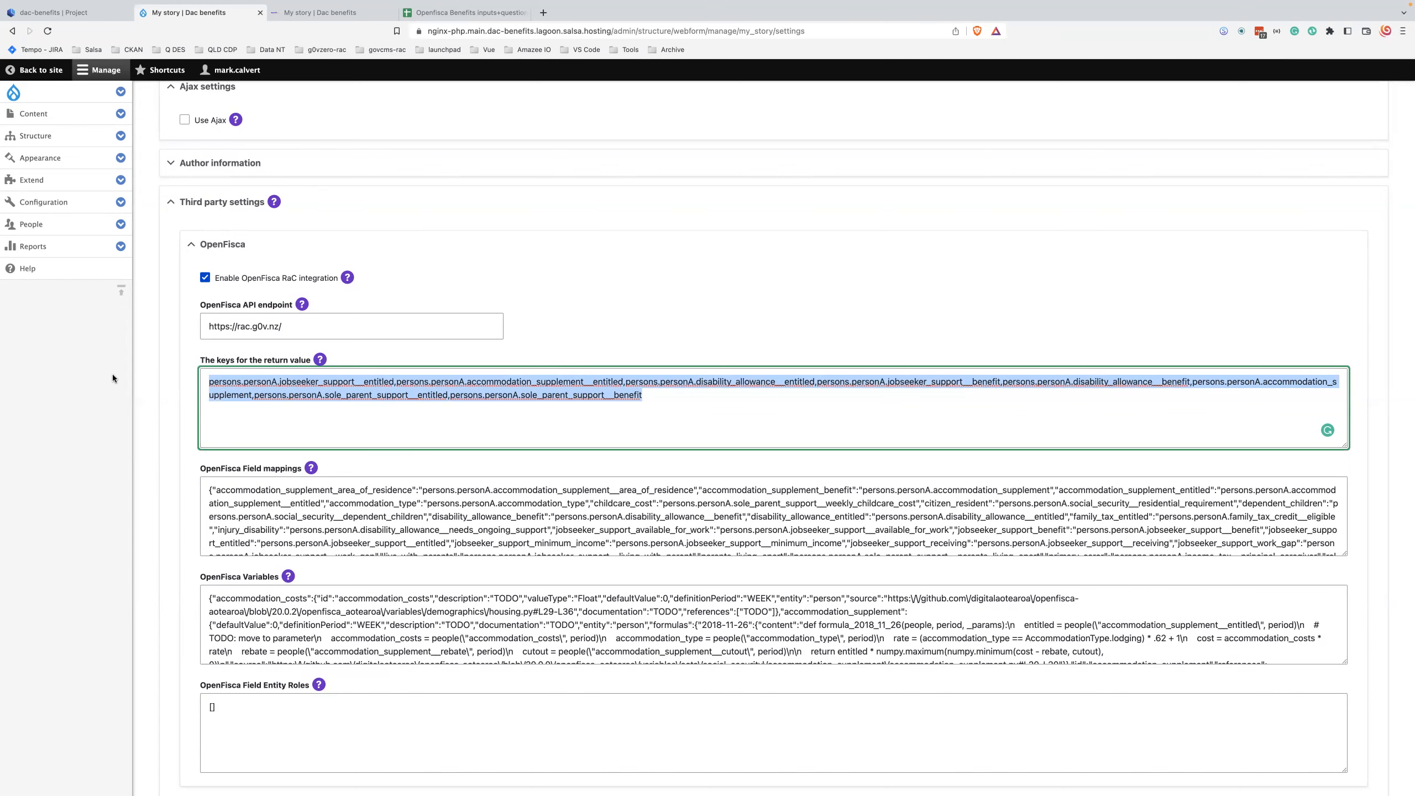
Step: Enlarge the OpenFisca Field mappings box and examine how accommodation_supplement_area_of_residence maps to its personA variable
{"action": "scroll", "coordinate": [113, 374], "scroll_direction": "down", "scroll_amount": 2}
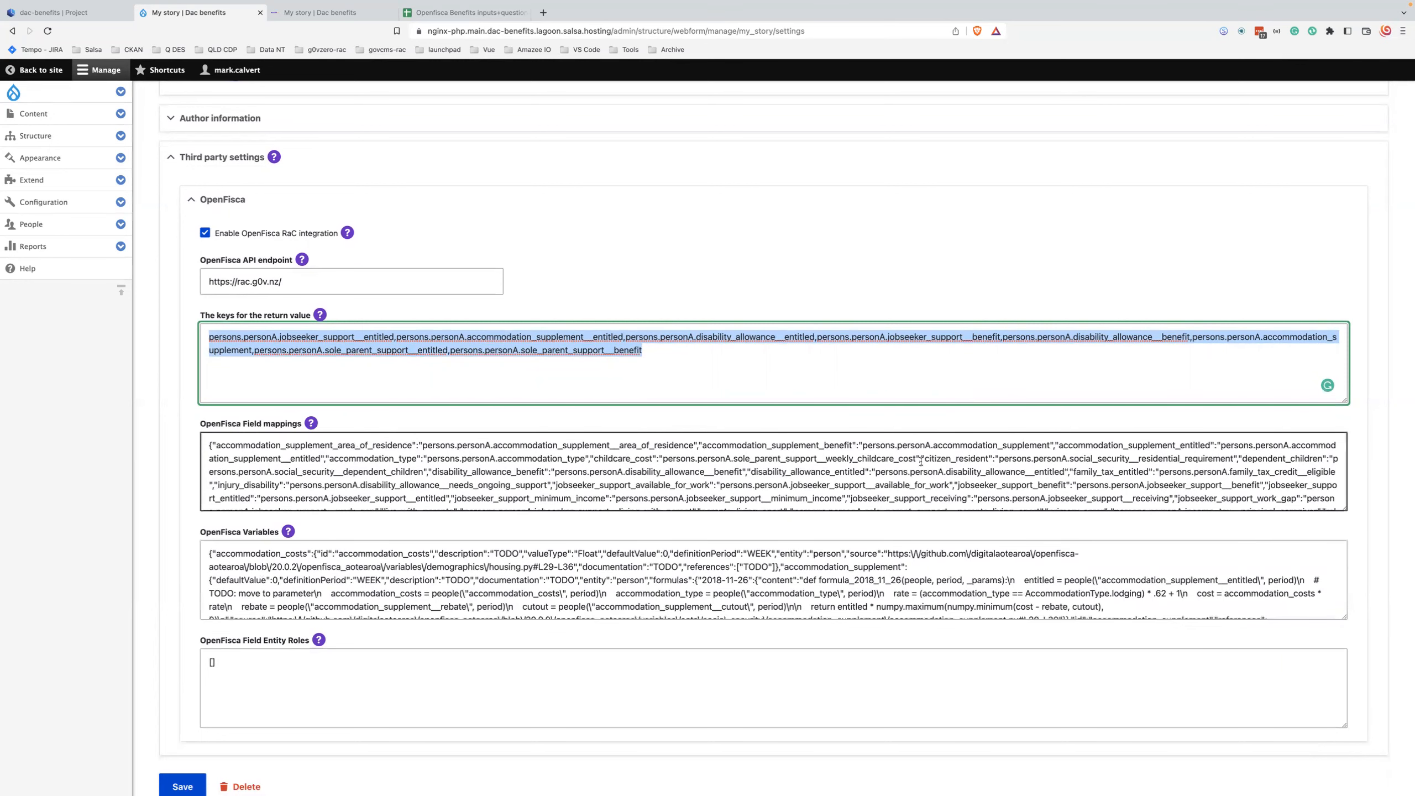
{"action": "left_click_drag", "start_coordinate": [1348, 524], "coordinate": [1348, 794]}
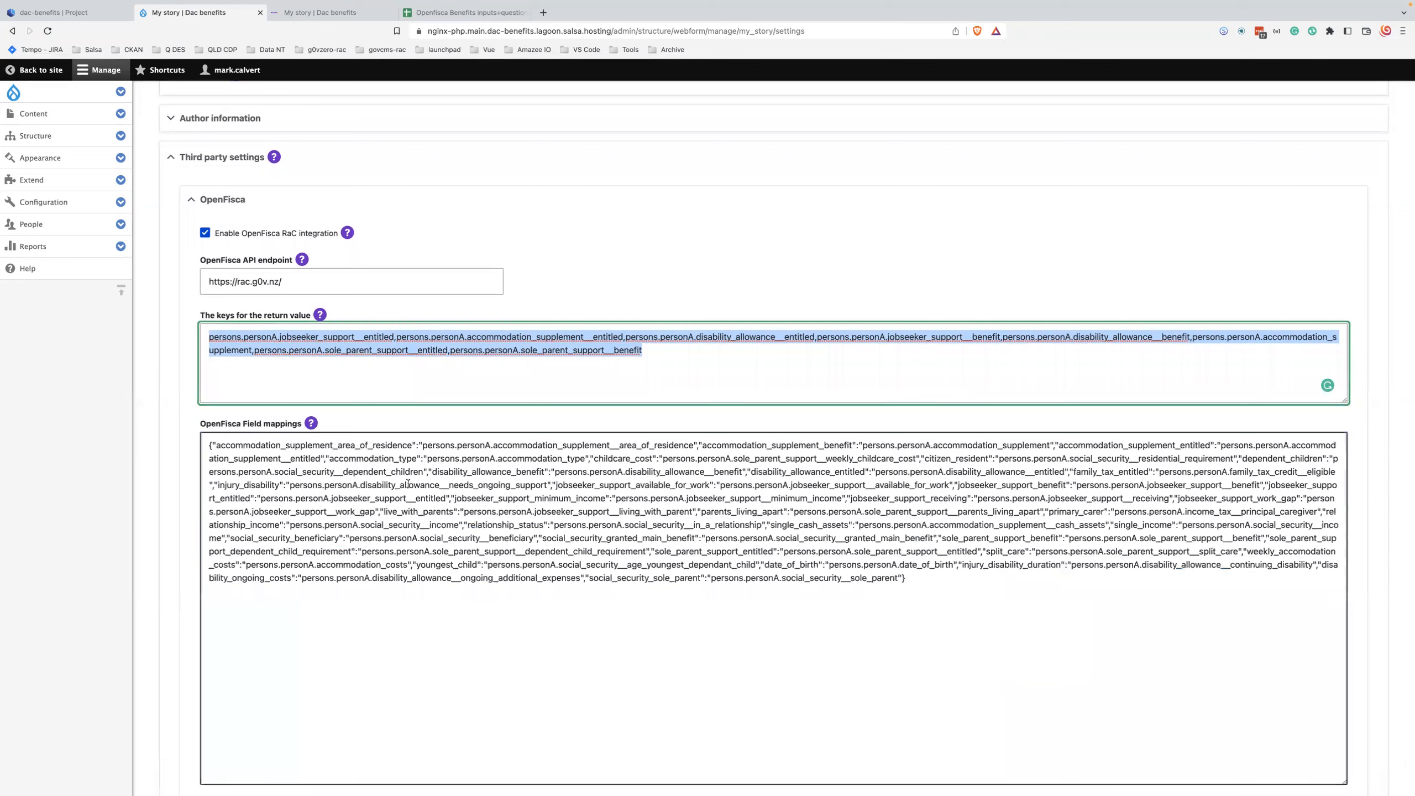
{"action": "double_click", "coordinate": [331, 446]}
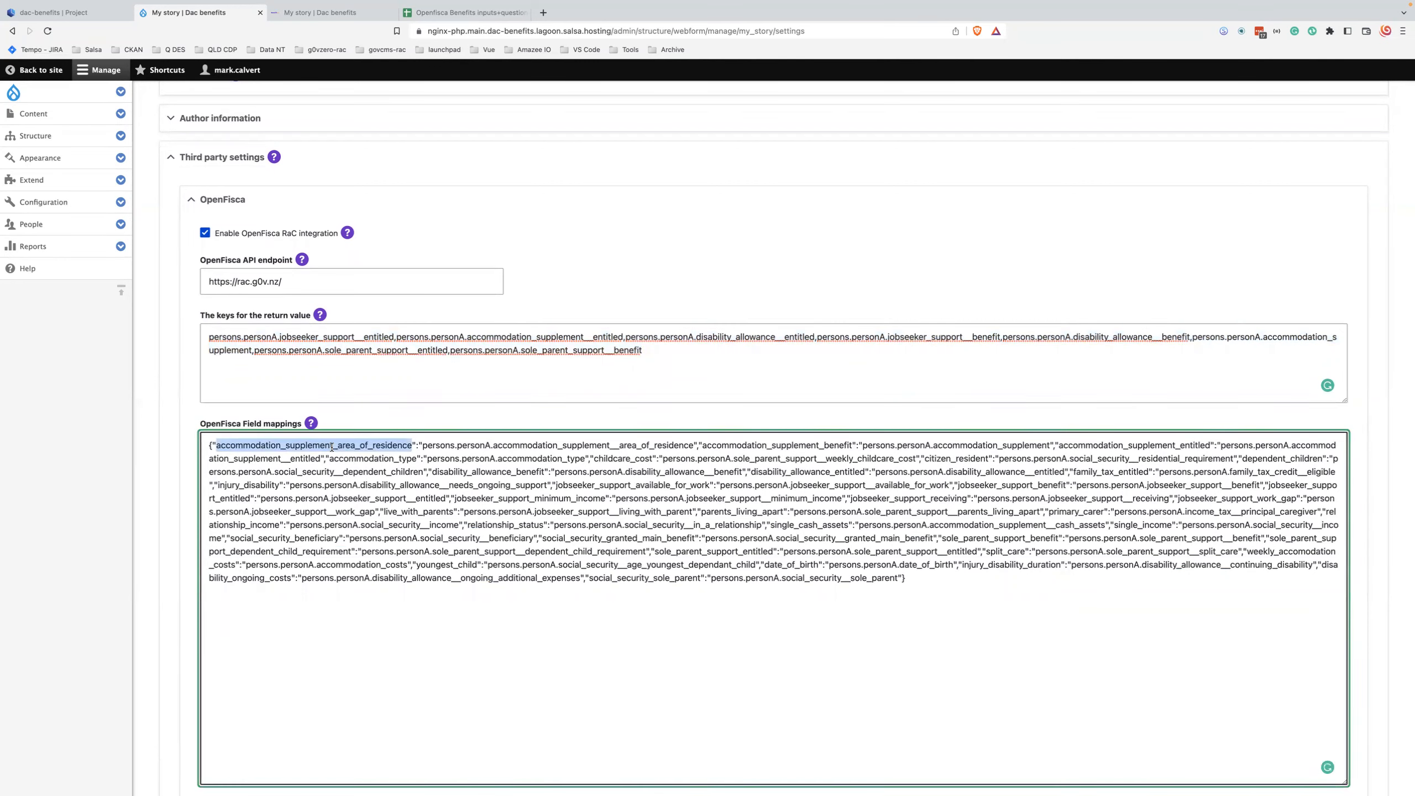
{"action": "left_click_drag", "start_coordinate": [422, 446], "coordinate": [694, 448]}
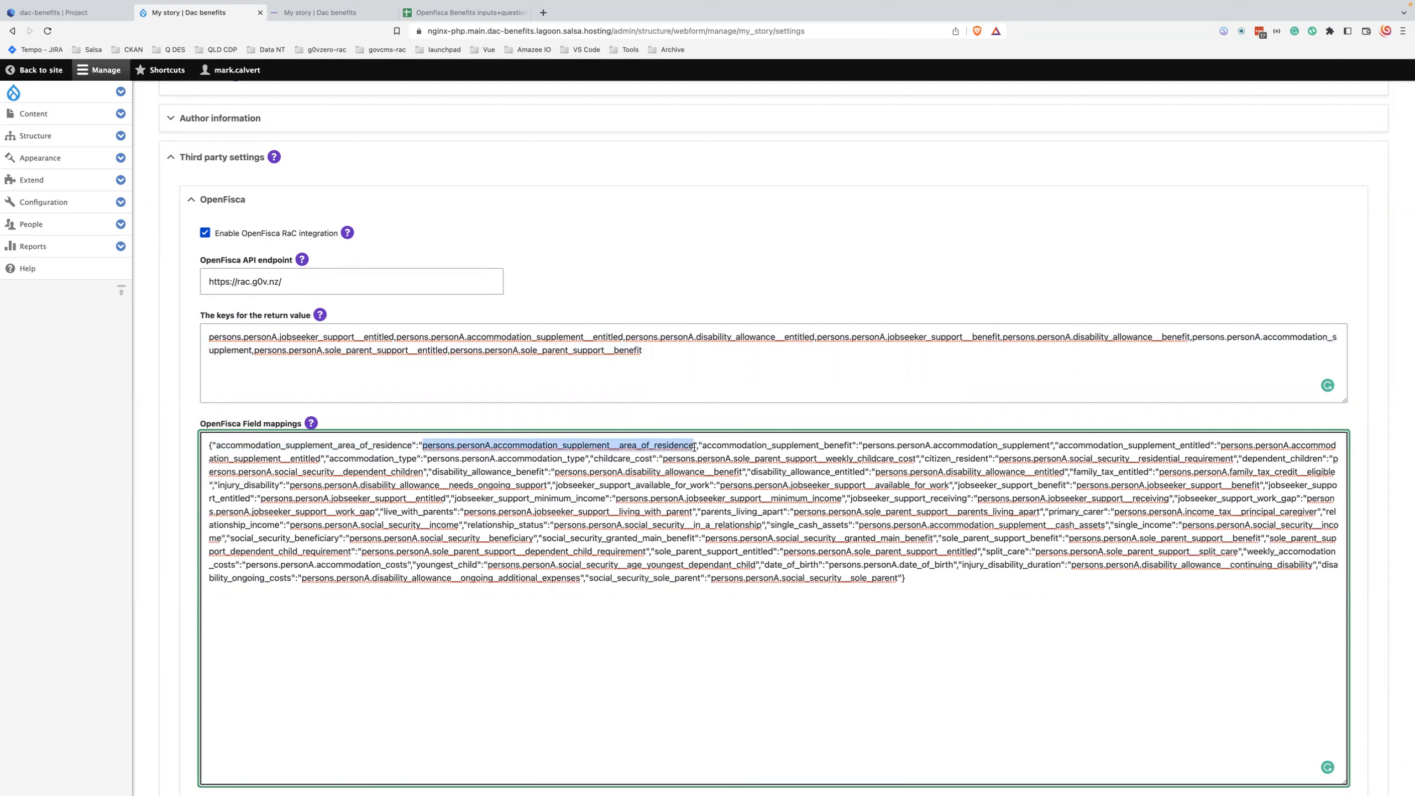
{"action": "double_click", "coordinate": [441, 448]}
{"action": "double_click", "coordinate": [474, 447]}
{"action": "double_click", "coordinate": [563, 446]}
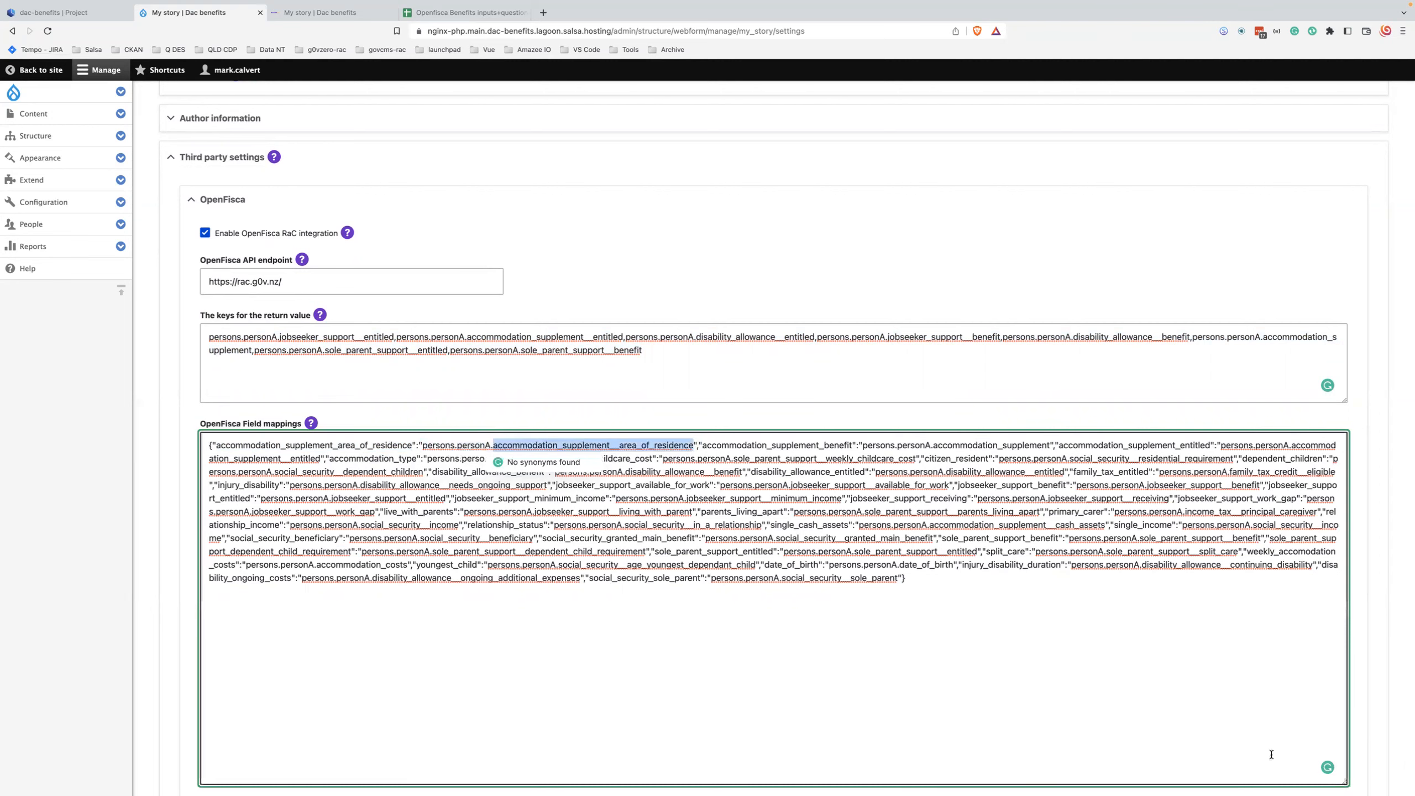
Step: Examine the contents of the OpenFisca Variables box and the OpenFisca Field Entity Roles box
{"action": "key", "text": "Tab"}
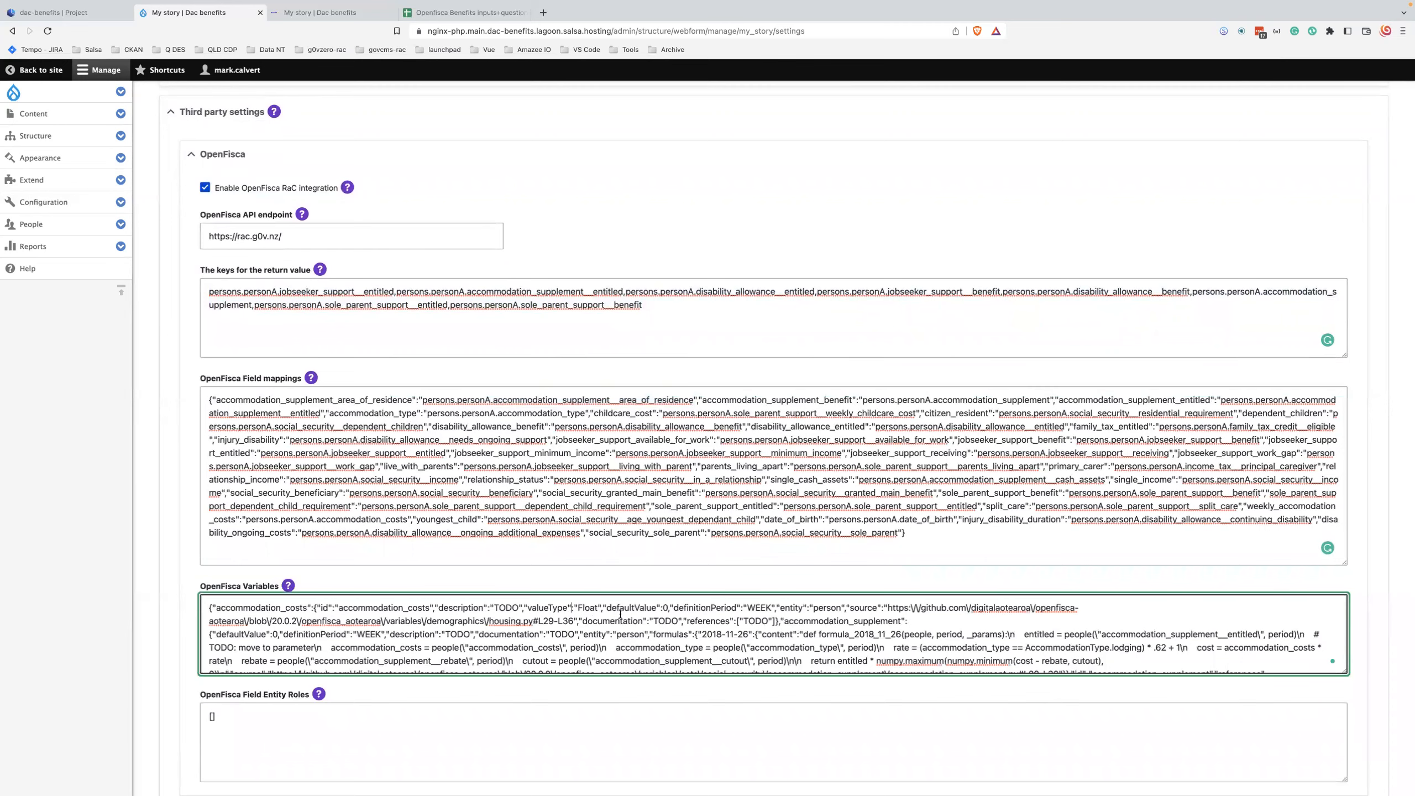
{"action": "scroll", "coordinate": [620, 613], "scroll_direction": "down", "scroll_amount": 6}
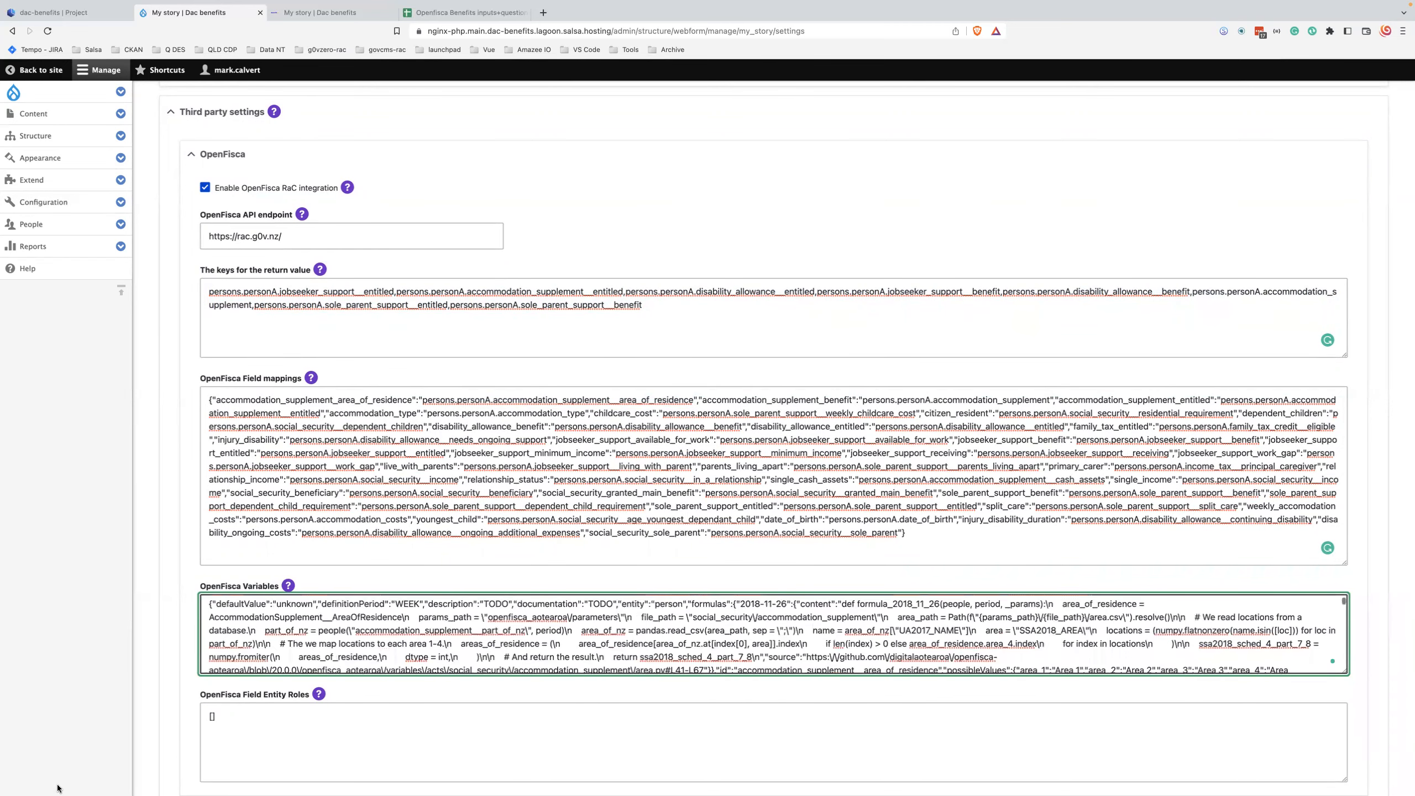
{"action": "left_click", "coordinate": [218, 684]}
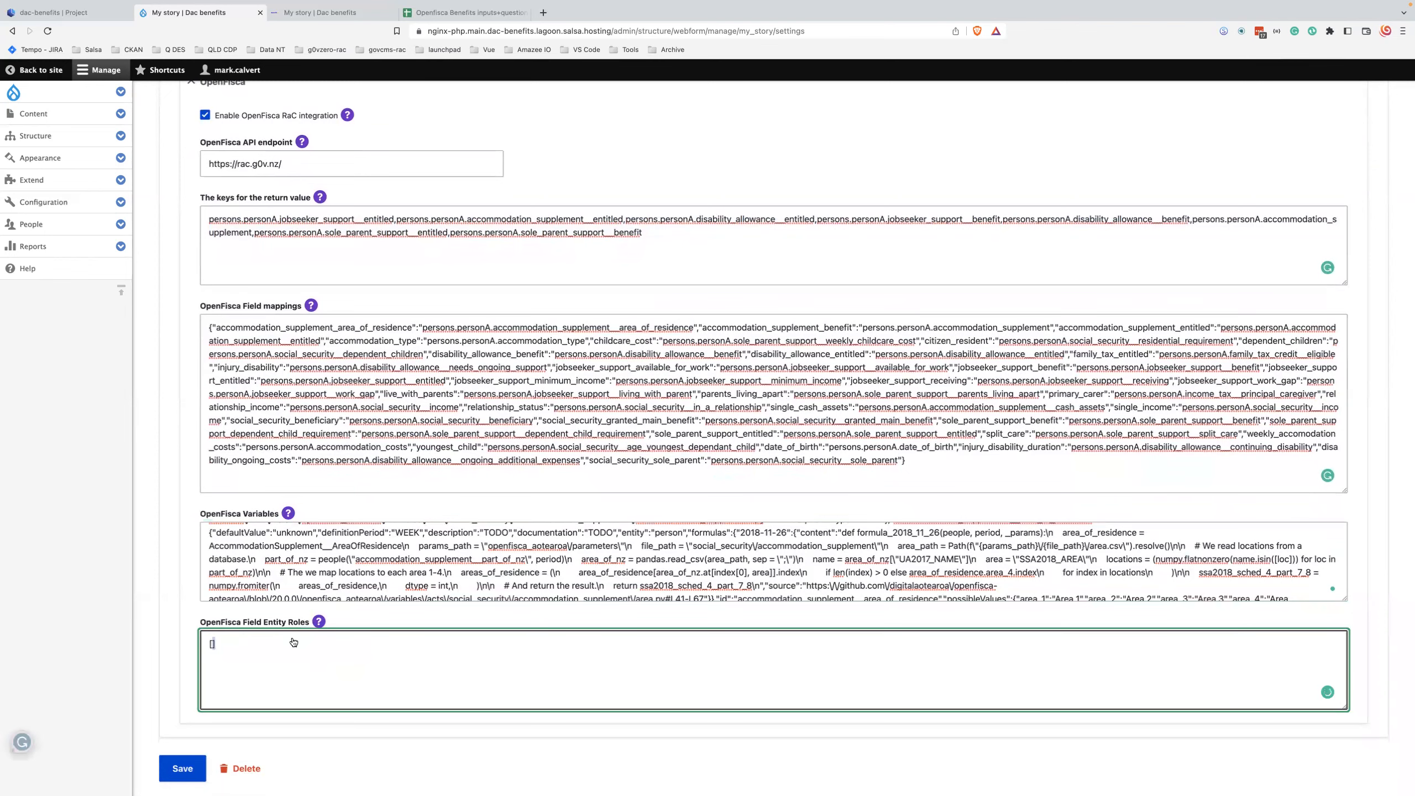
{"action": "scroll", "coordinate": [289, 574], "scroll_direction": "up", "scroll_amount": 2}
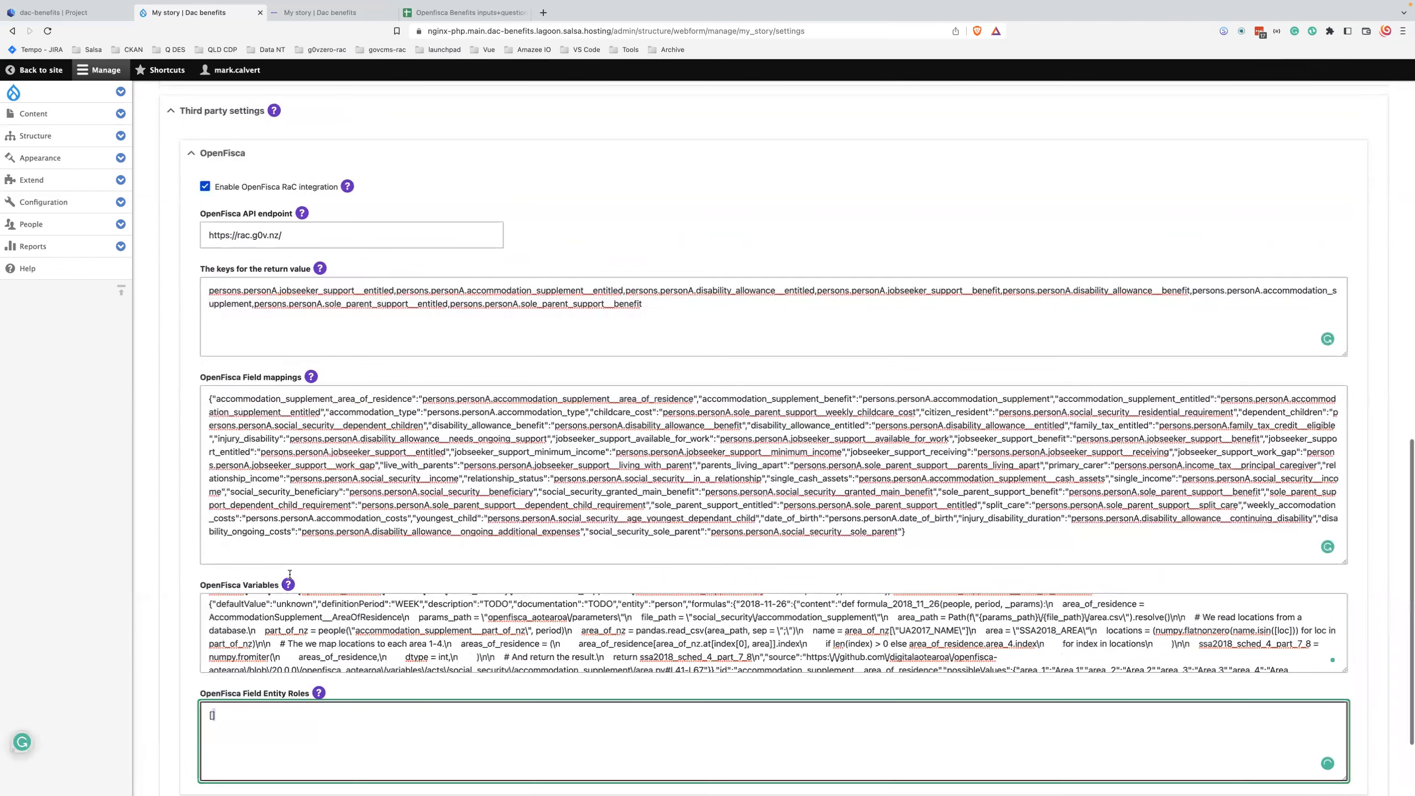
Step: Check the help text for the keys for the return value and add a trailing comma after the last key
{"action": "scroll", "coordinate": [268, 418], "scroll_direction": "up", "scroll_amount": 2}
{"action": "left_click", "coordinate": [295, 324]}
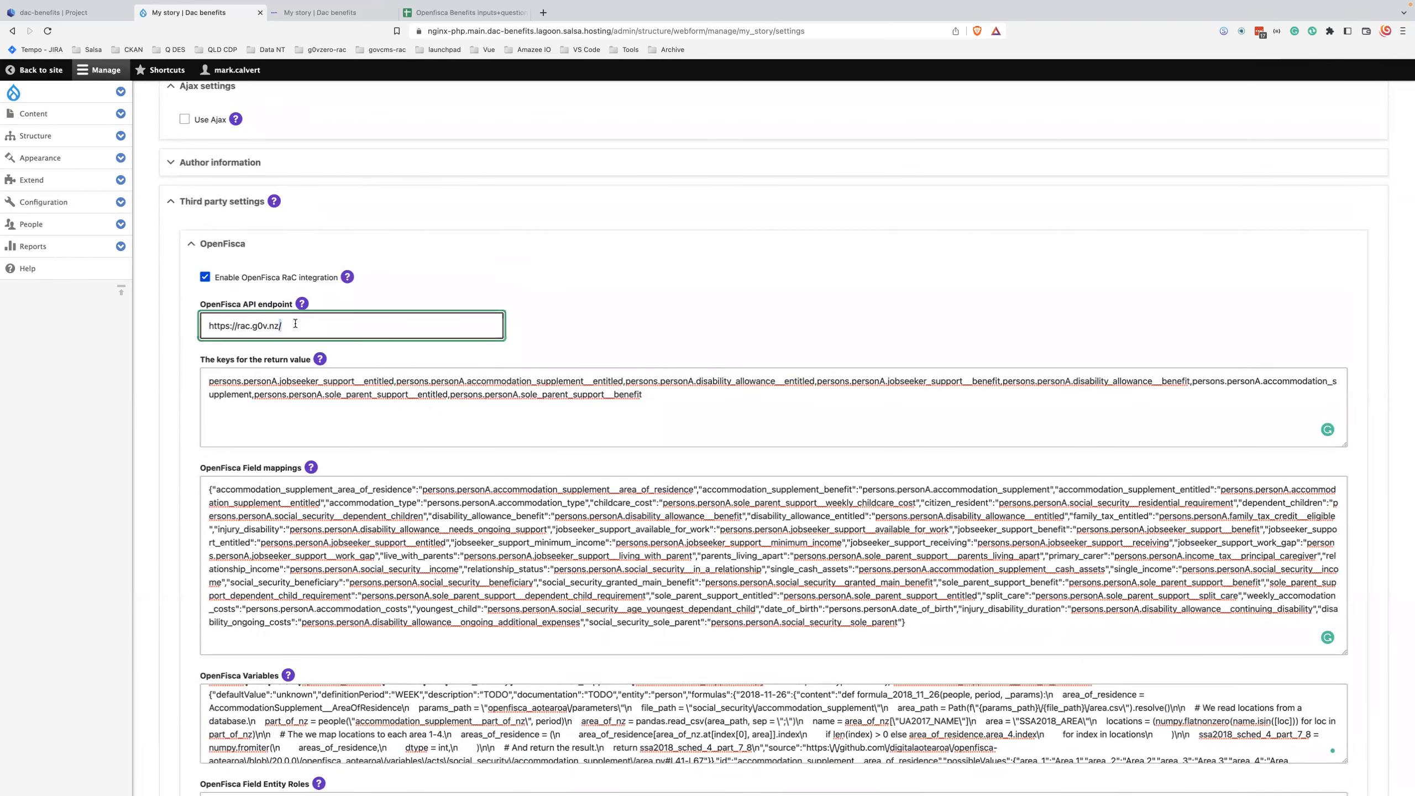
{"action": "left_click", "coordinate": [255, 395]}
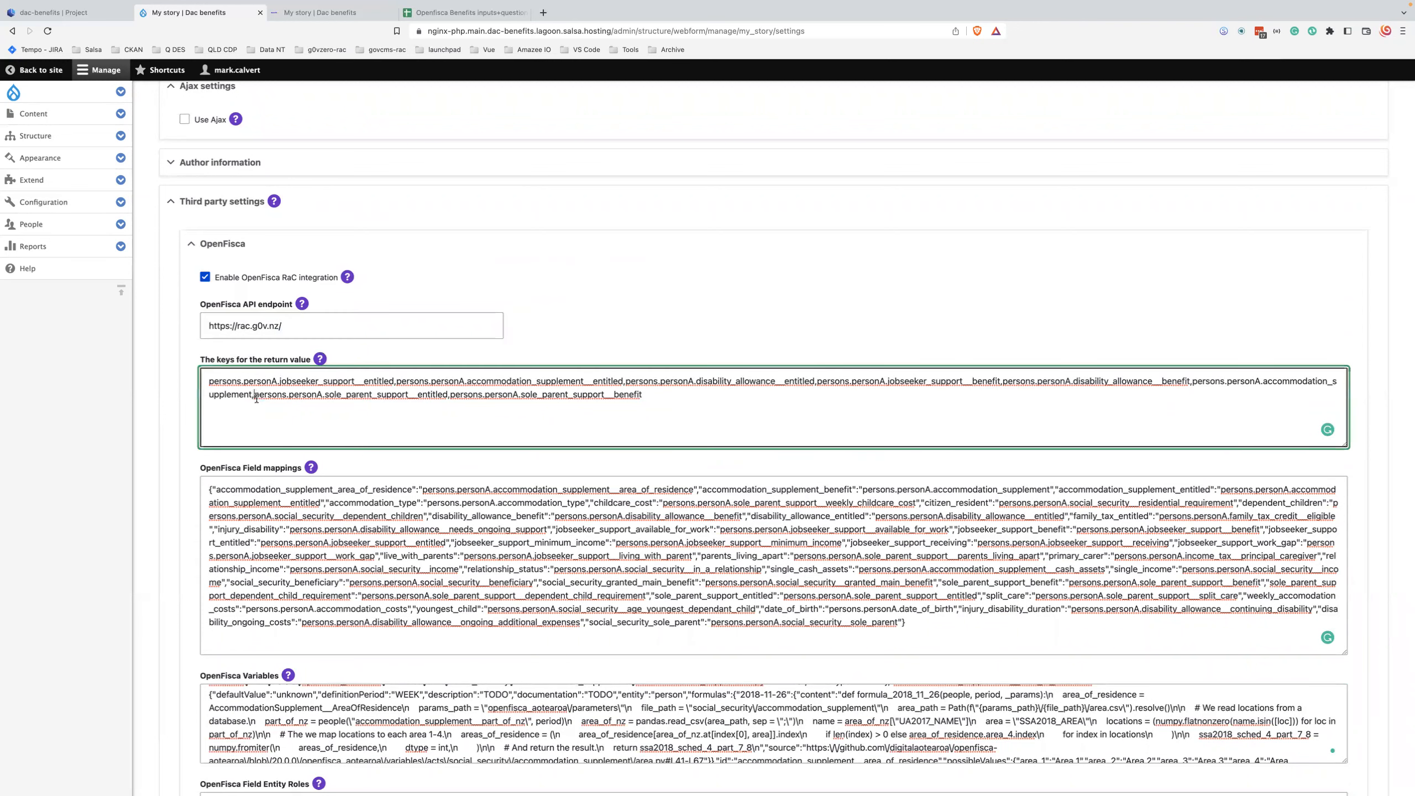
{"action": "mouse_move", "coordinate": [320, 357]}
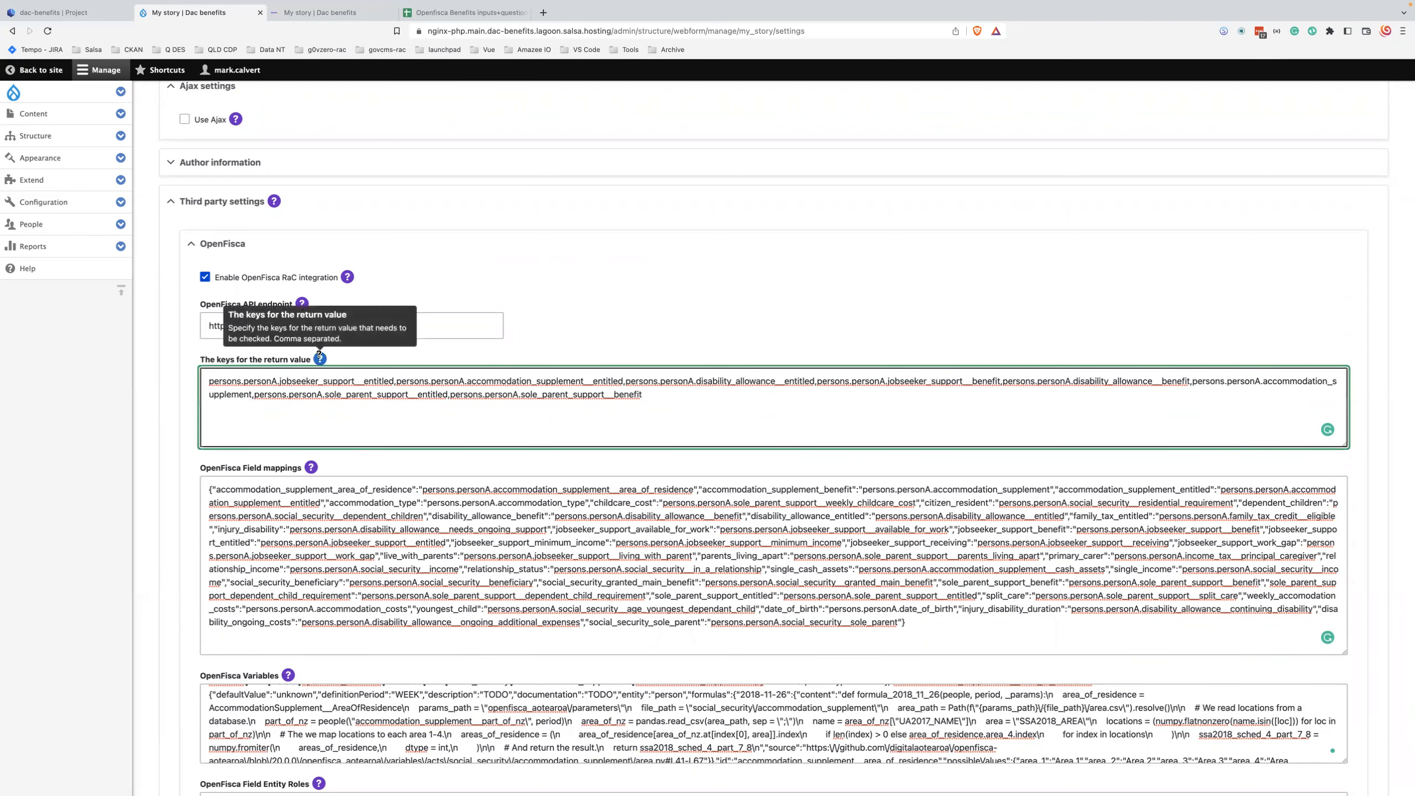
{"action": "left_click", "coordinate": [401, 421]}
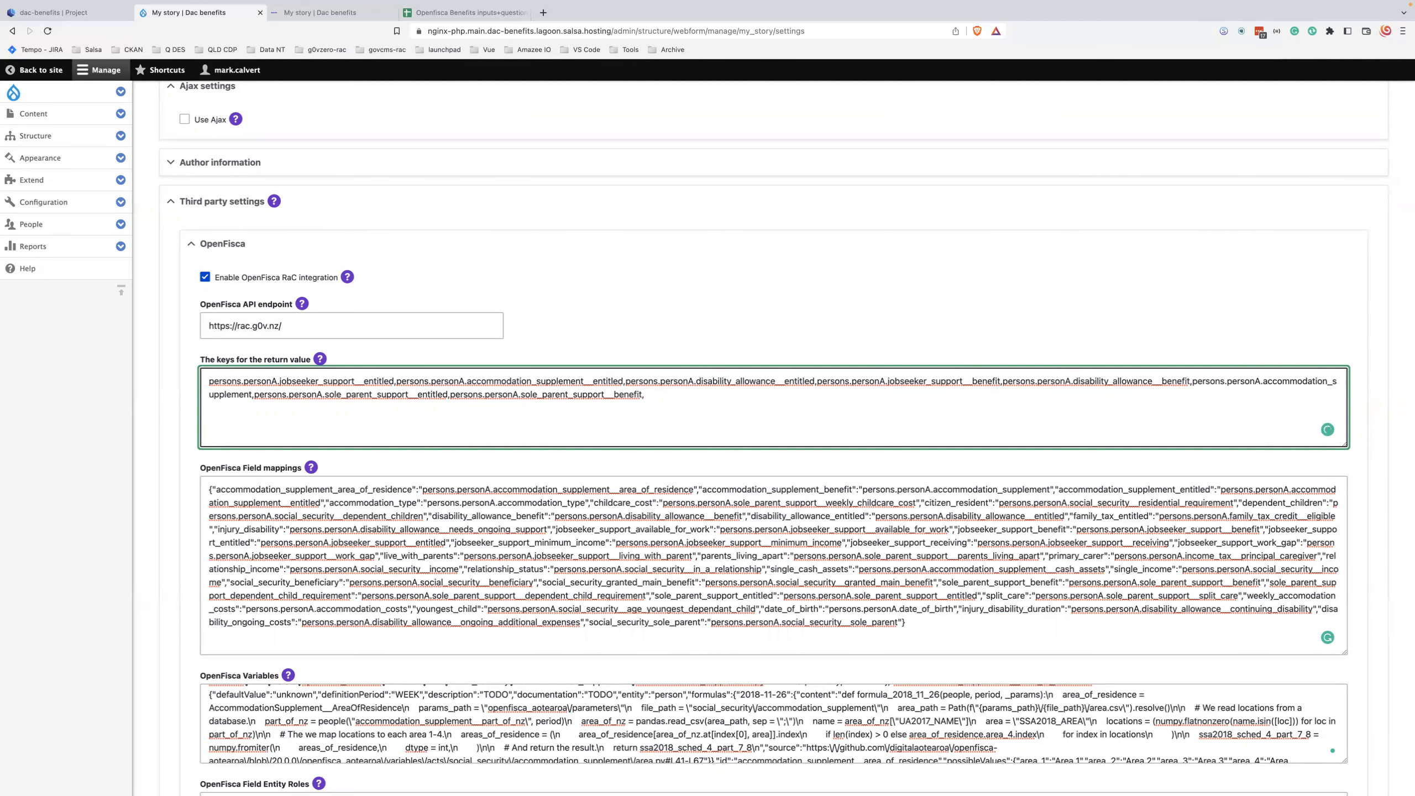
{"action": "scroll", "coordinate": [421, 307], "scroll_direction": "up", "scroll_amount": 1}
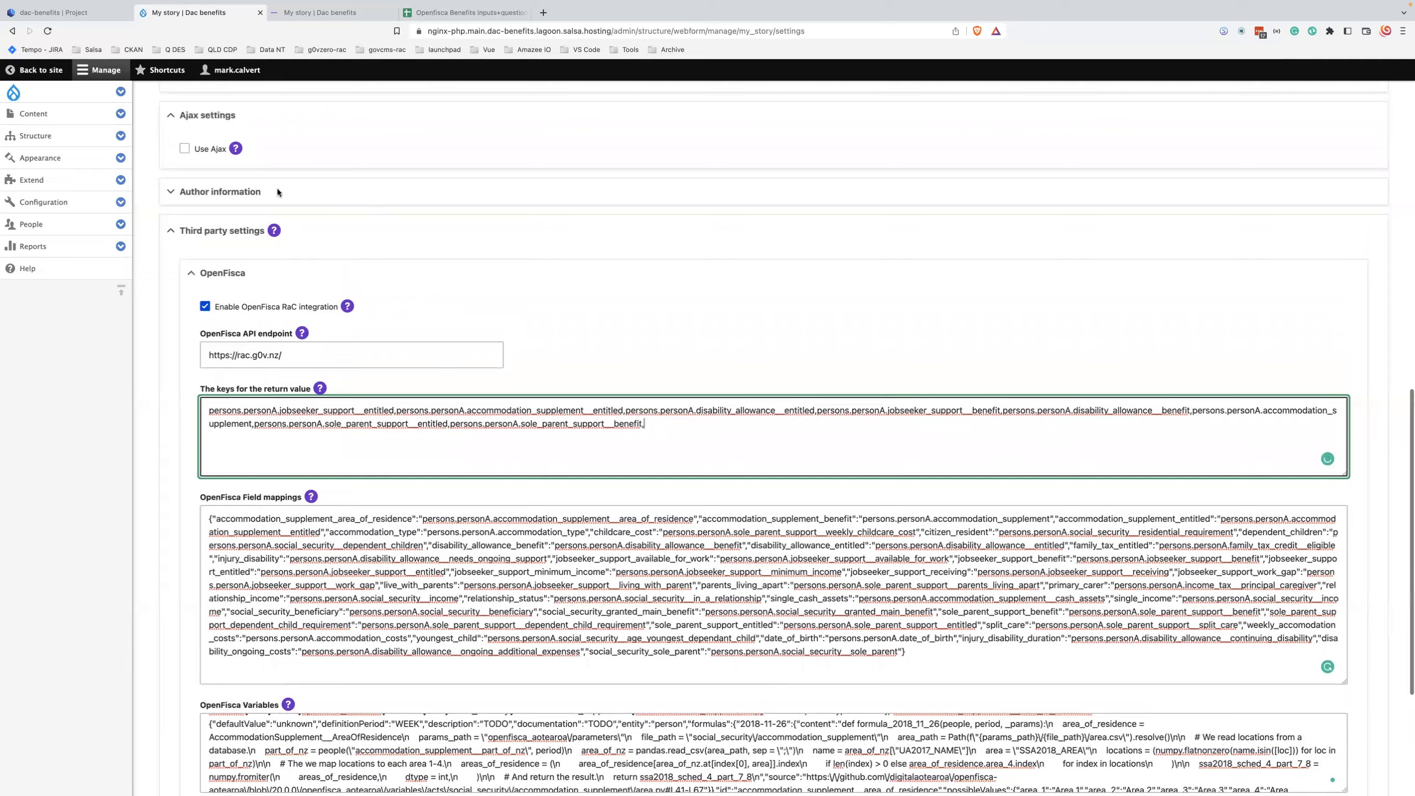
{"action": "scroll", "coordinate": [278, 189], "scroll_direction": "up", "scroll_amount": 15}
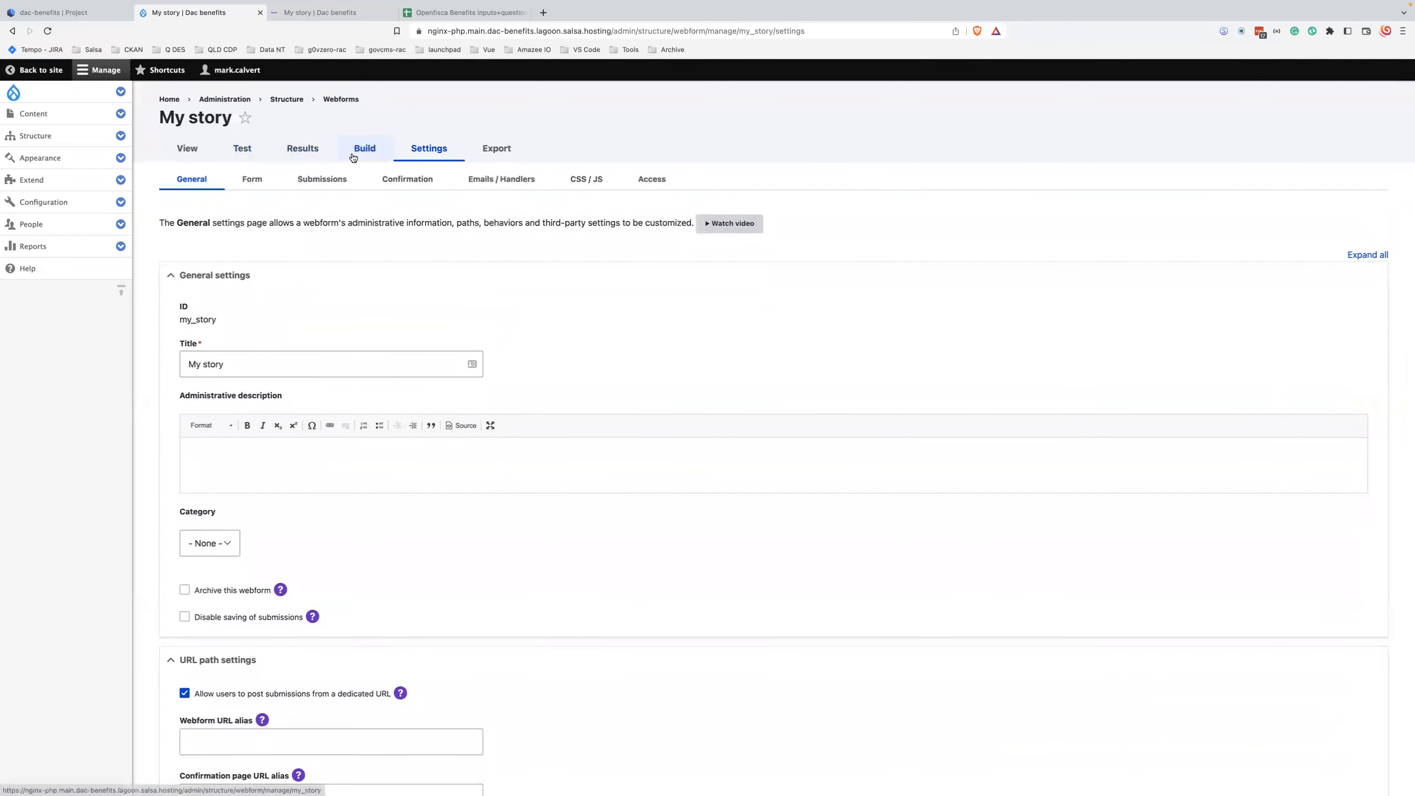
{"action": "scroll", "coordinate": [568, 407], "scroll_direction": "down", "scroll_amount": 20}
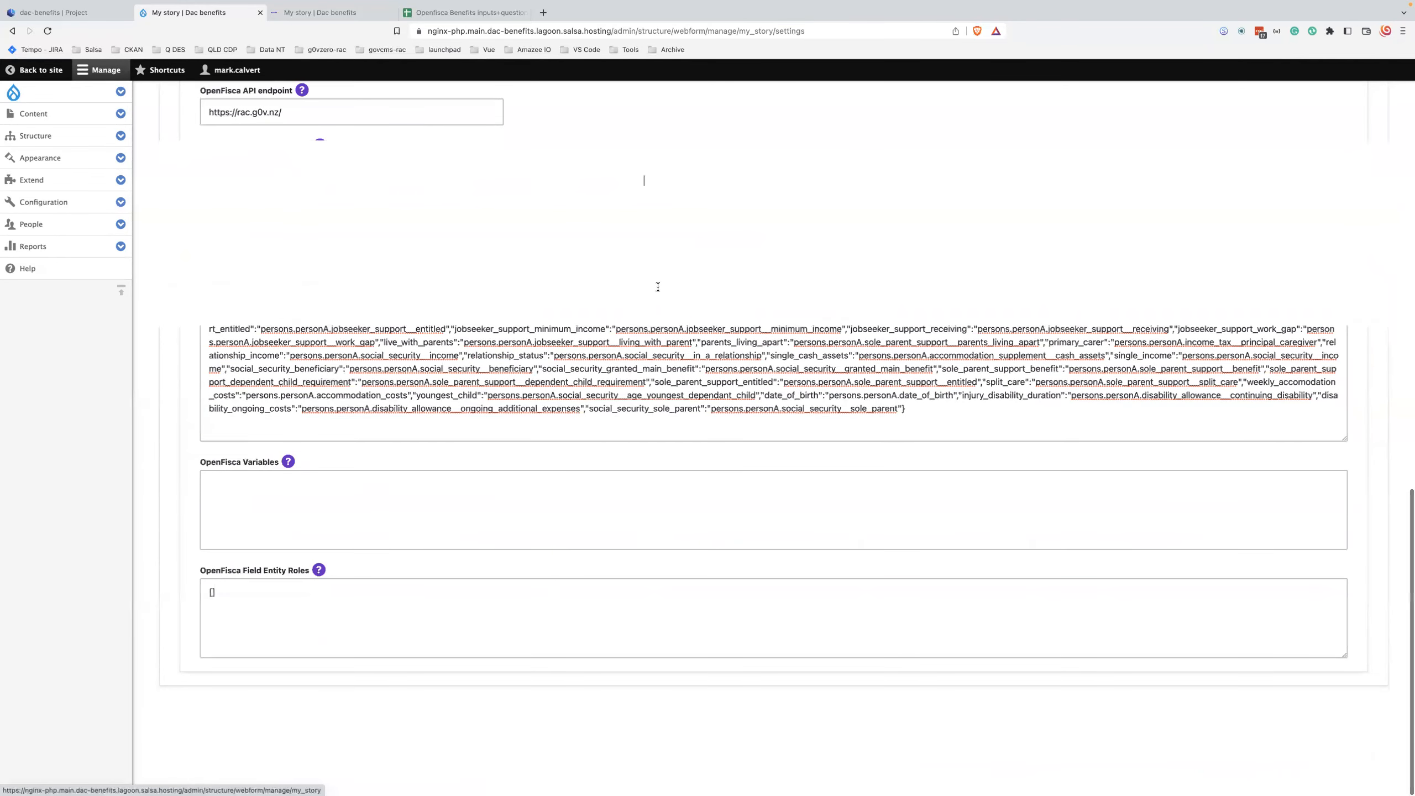
{"action": "scroll", "coordinate": [658, 286], "scroll_direction": "up", "scroll_amount": 2}
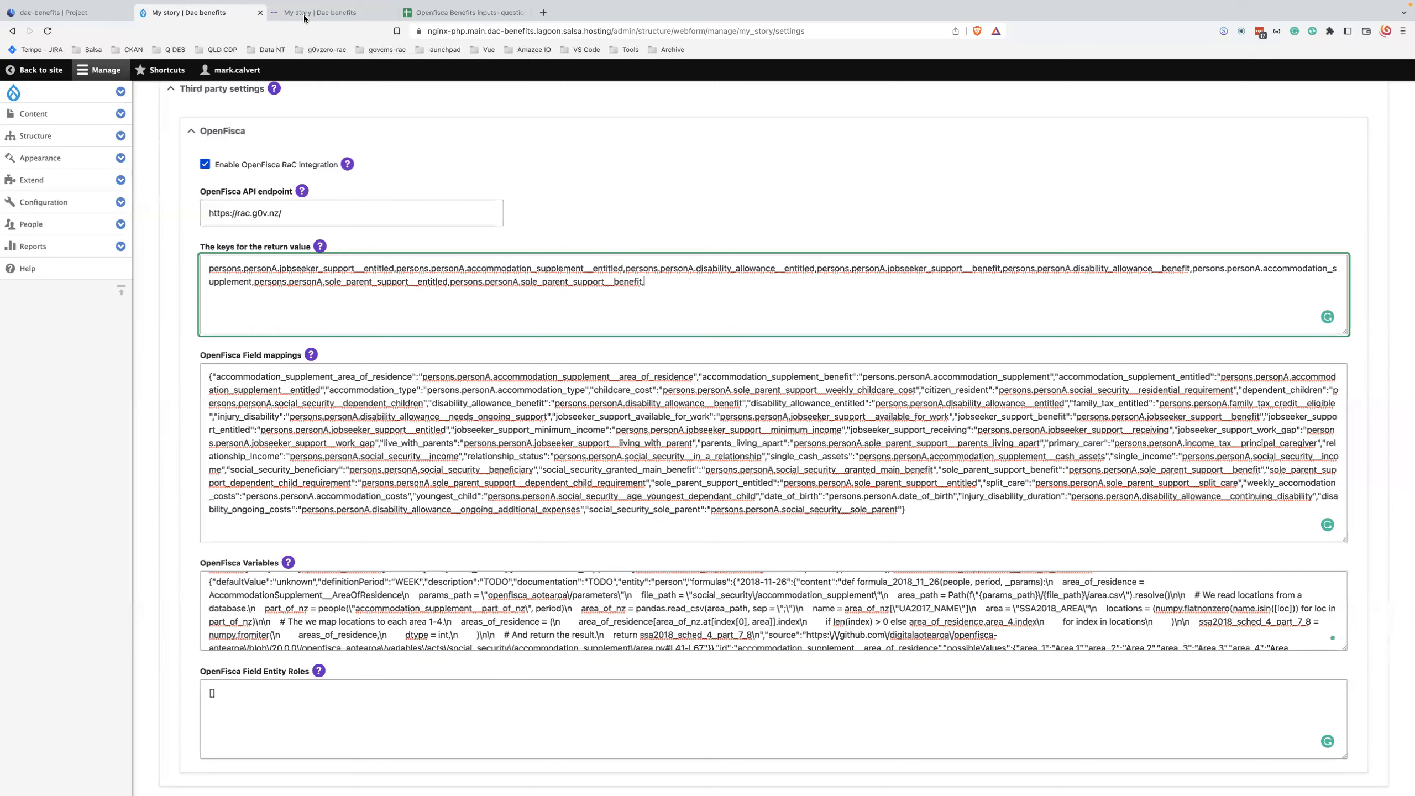
Step: Highlight the main environment name in the settings page address and look at the public My story form before returning to the settings
{"action": "left_click", "coordinate": [504, 31]}
{"action": "double_click", "coordinate": [505, 32]}
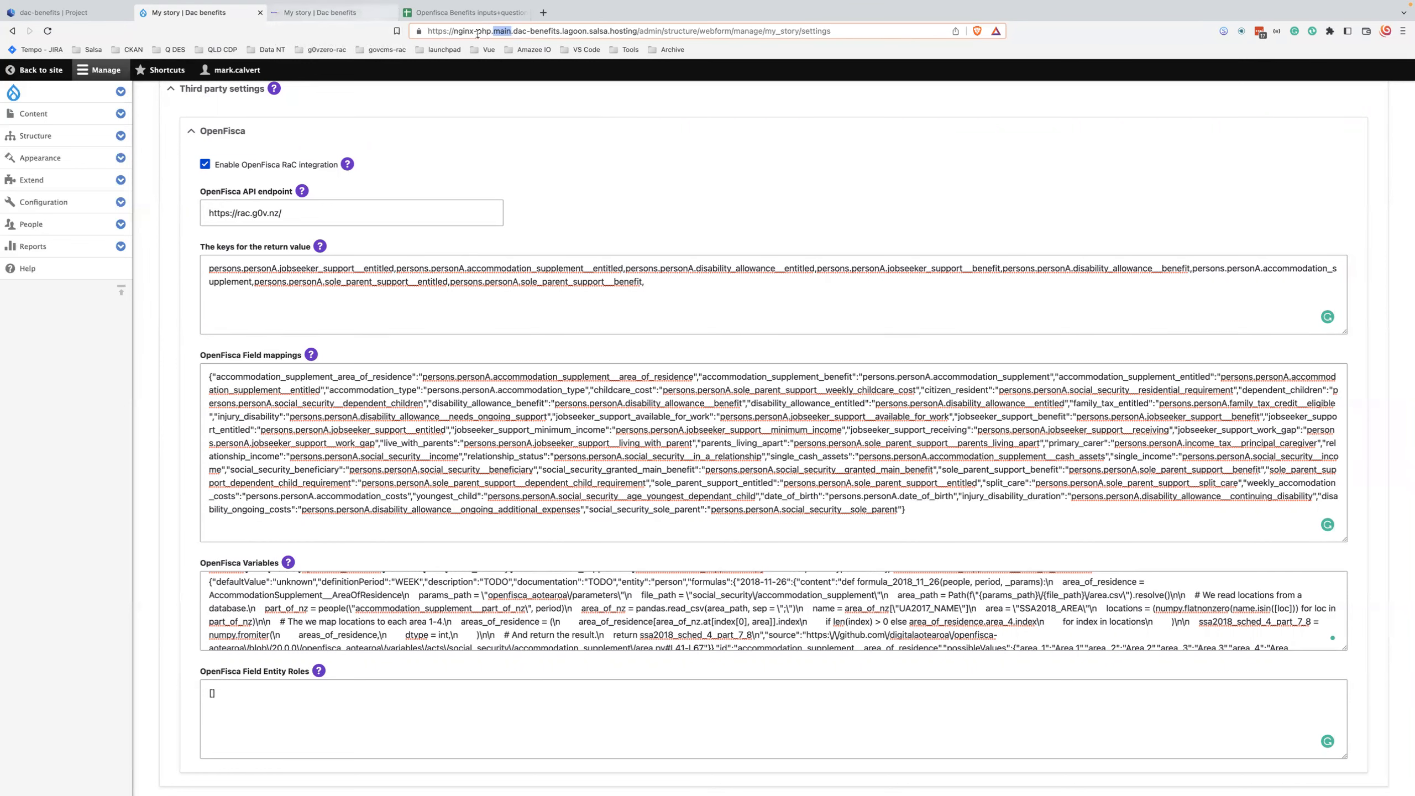
{"action": "left_click", "coordinate": [344, 15]}
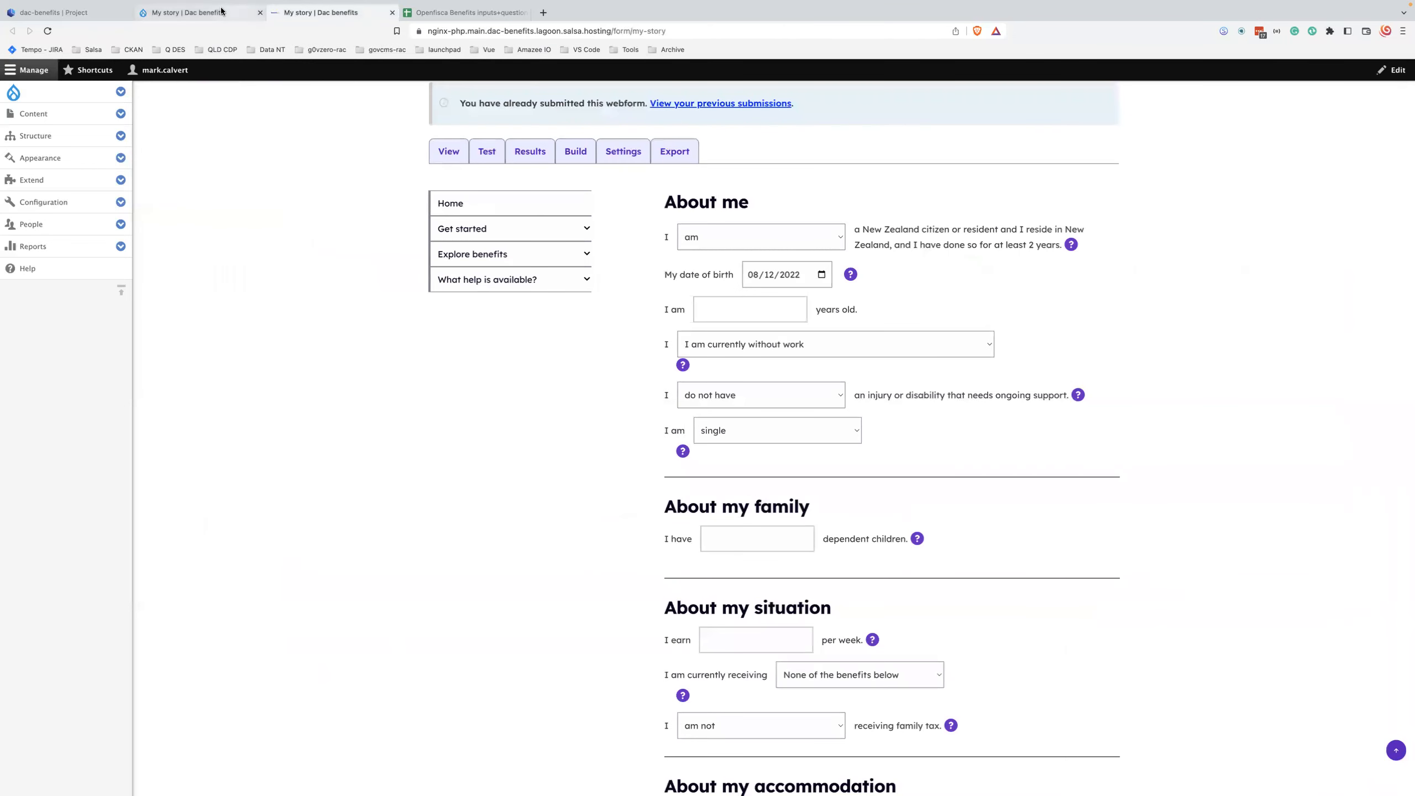
{"action": "left_click", "coordinate": [242, 17]}
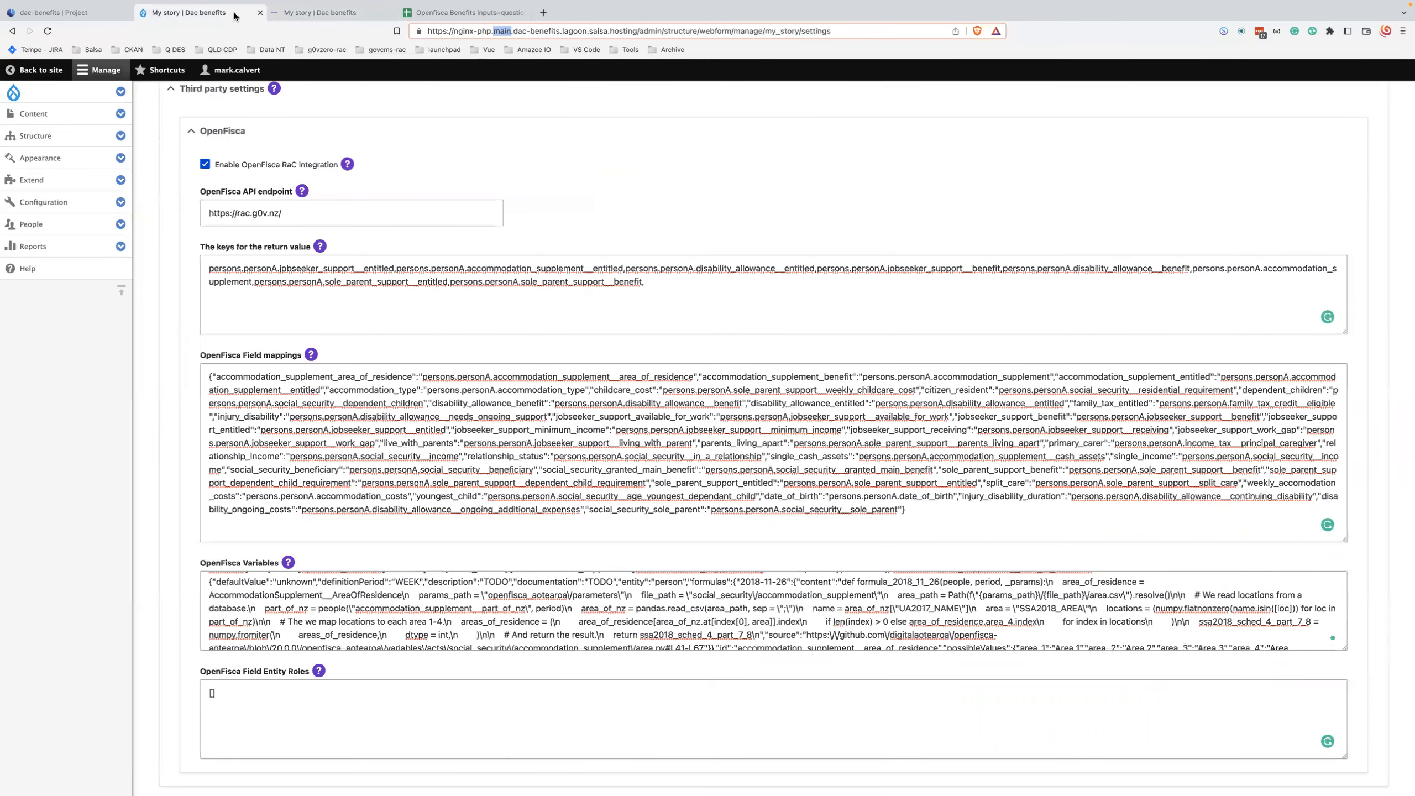
{"action": "right_click", "coordinate": [304, 16]}
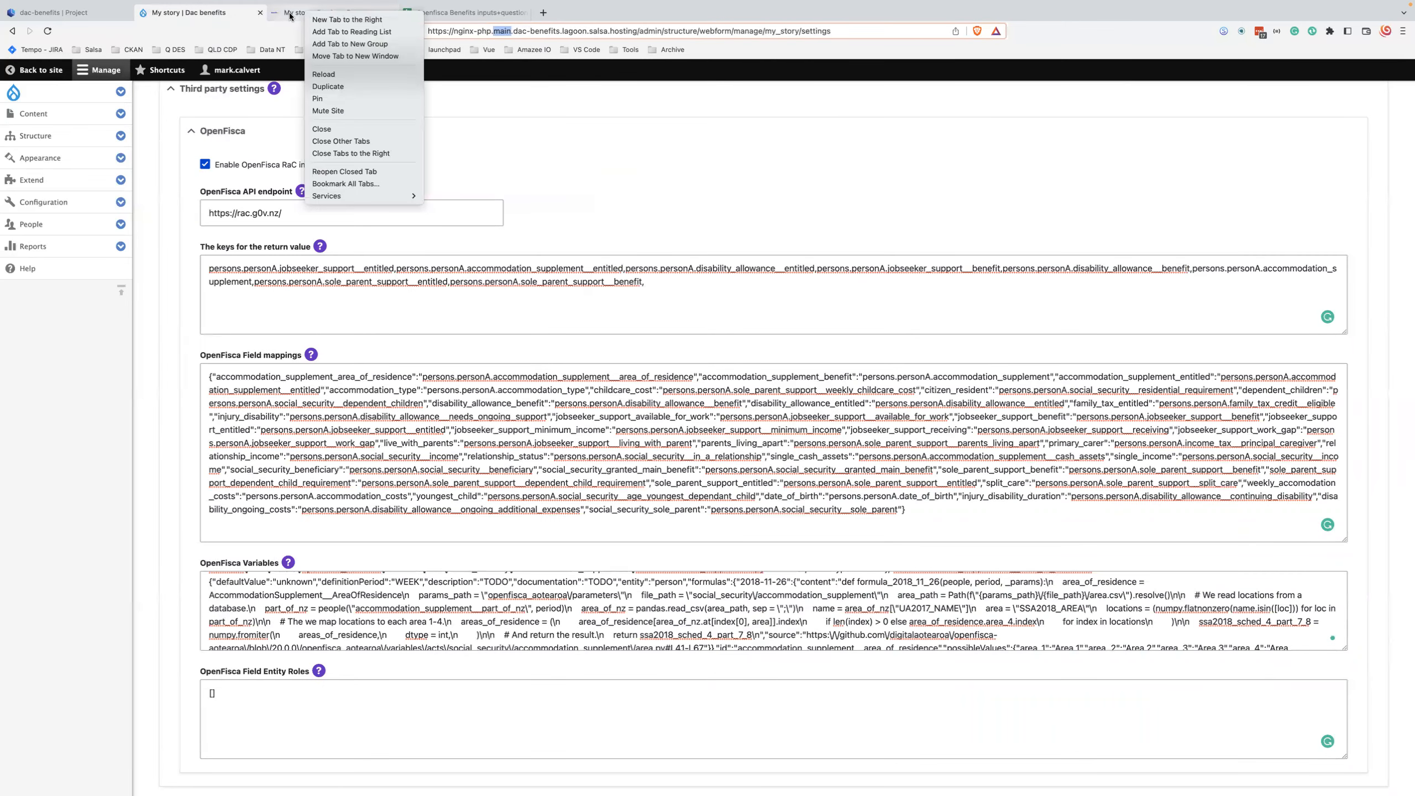
{"action": "left_click", "coordinate": [290, 15]}
{"action": "right_click", "coordinate": [294, 14]}
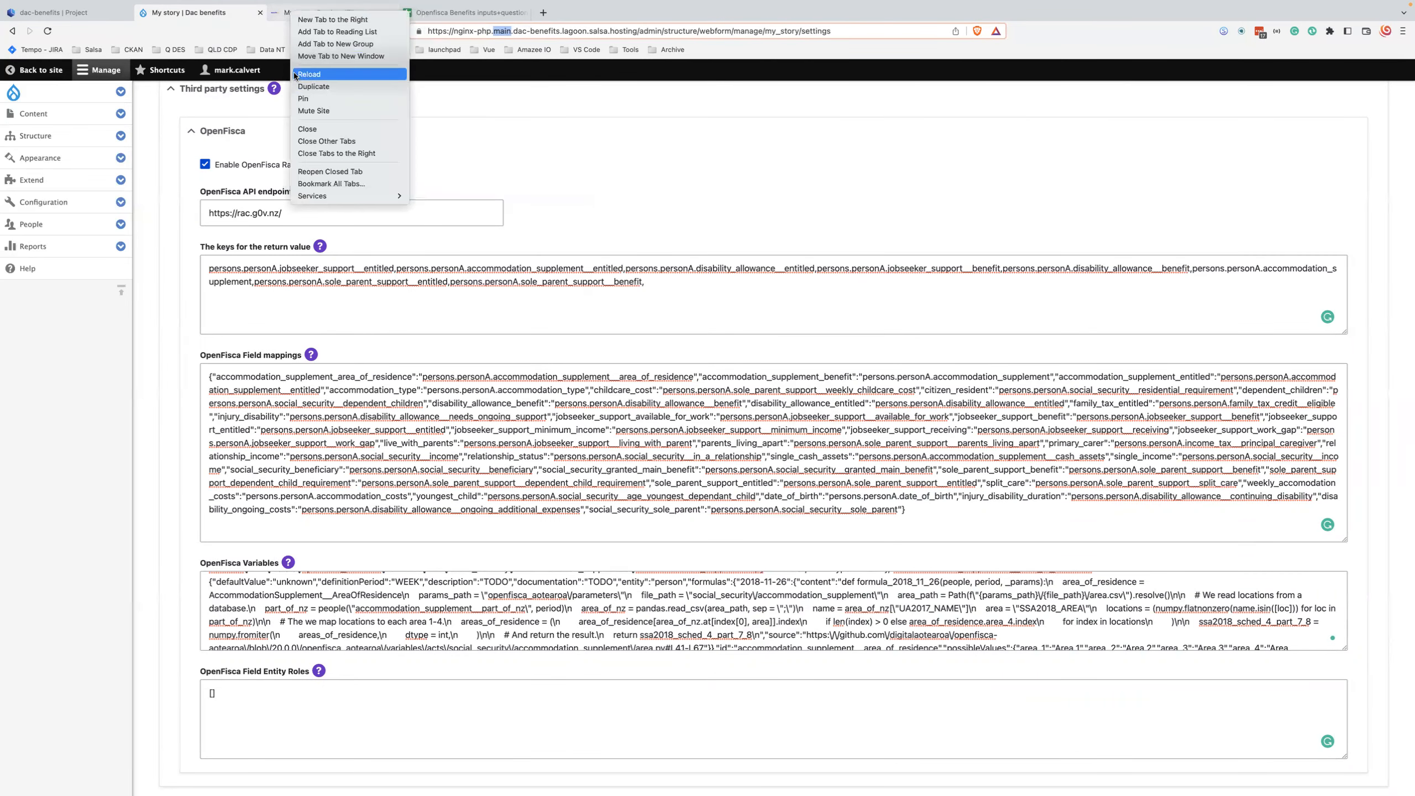
{"action": "left_click", "coordinate": [31, 12]}
Step: Switch to the dac-benefits project in Lagoon, open the develop environment's site and highlight develop in its address
{"action": "left_click", "coordinate": [31, 12]}
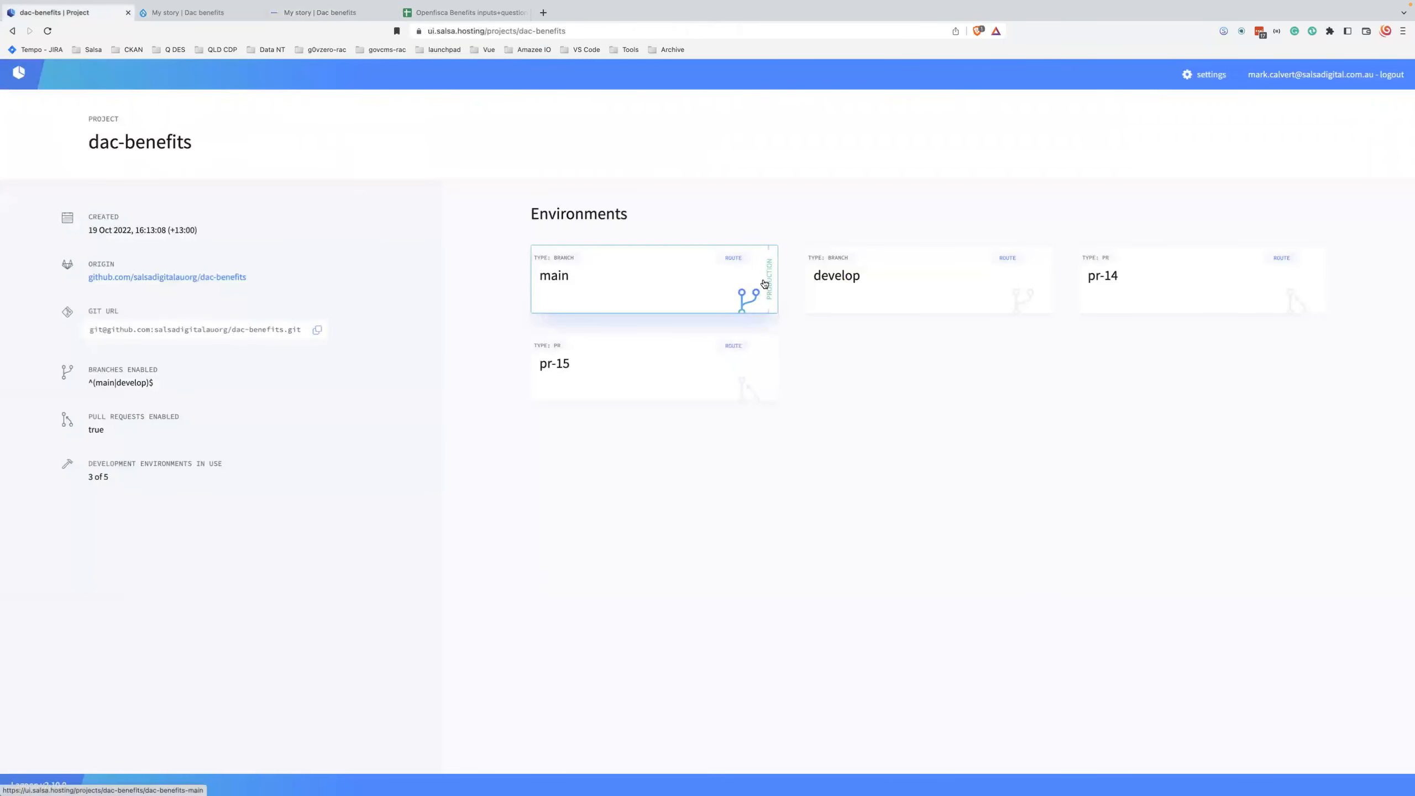
{"action": "left_click", "coordinate": [911, 275]}
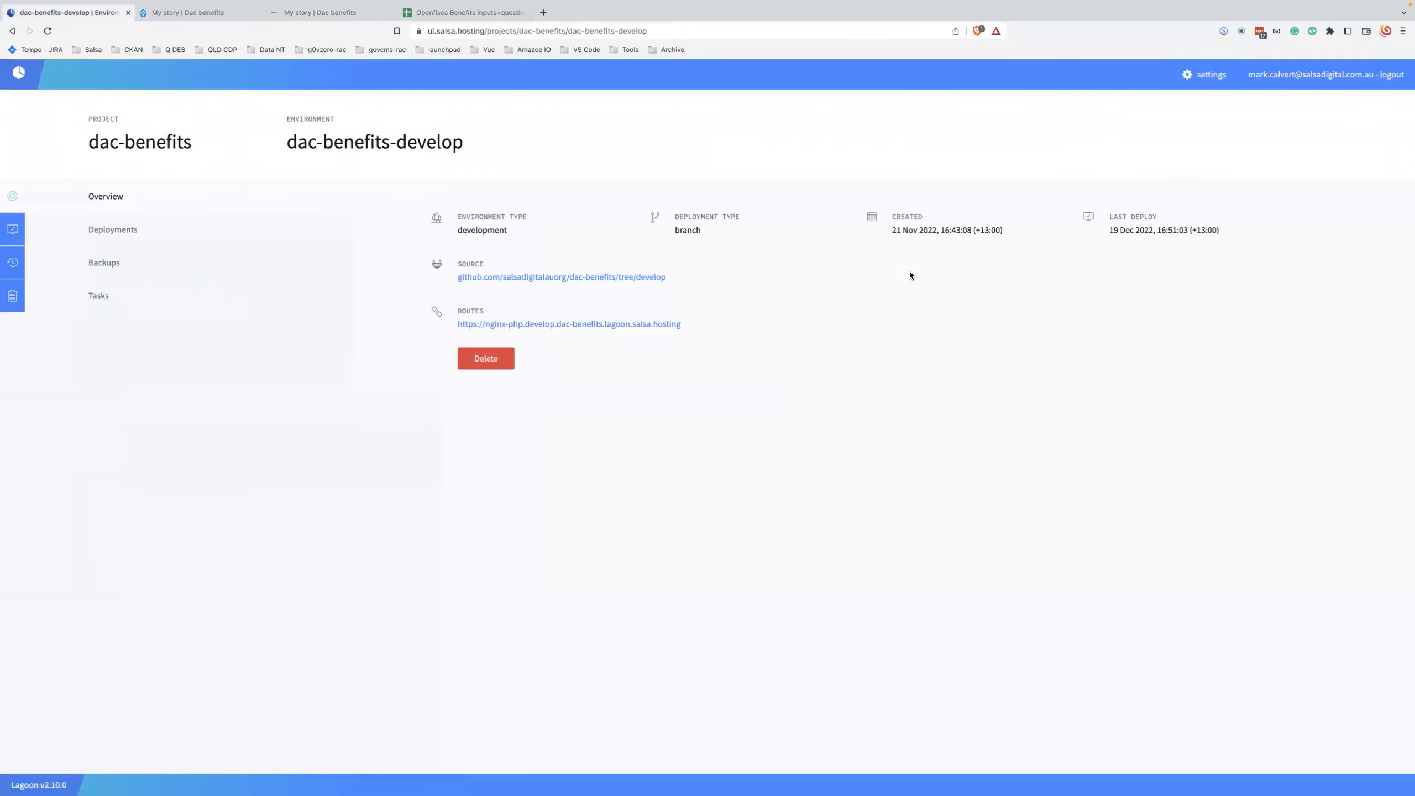
{"action": "left_click", "coordinate": [589, 325]}
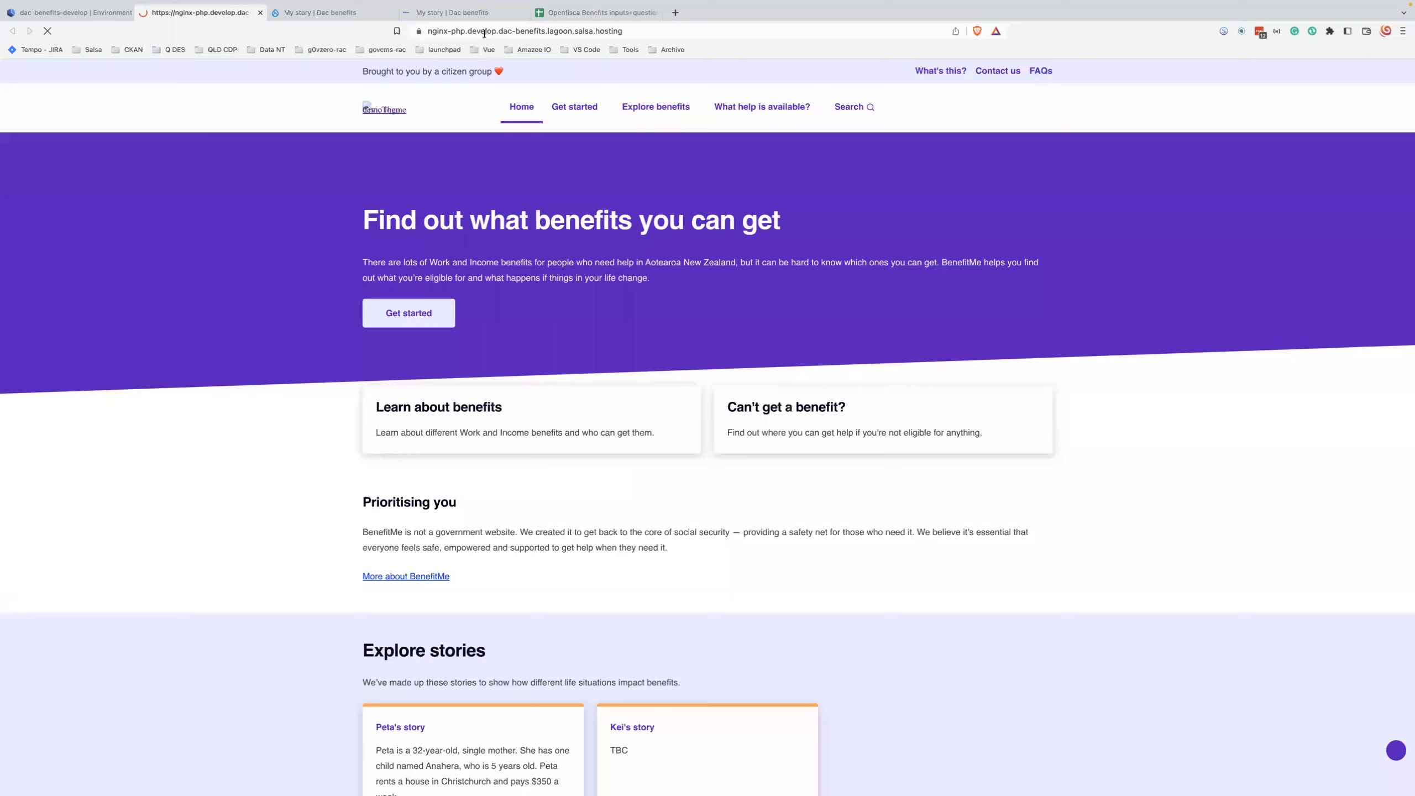
{"action": "double_click", "coordinate": [481, 32]}
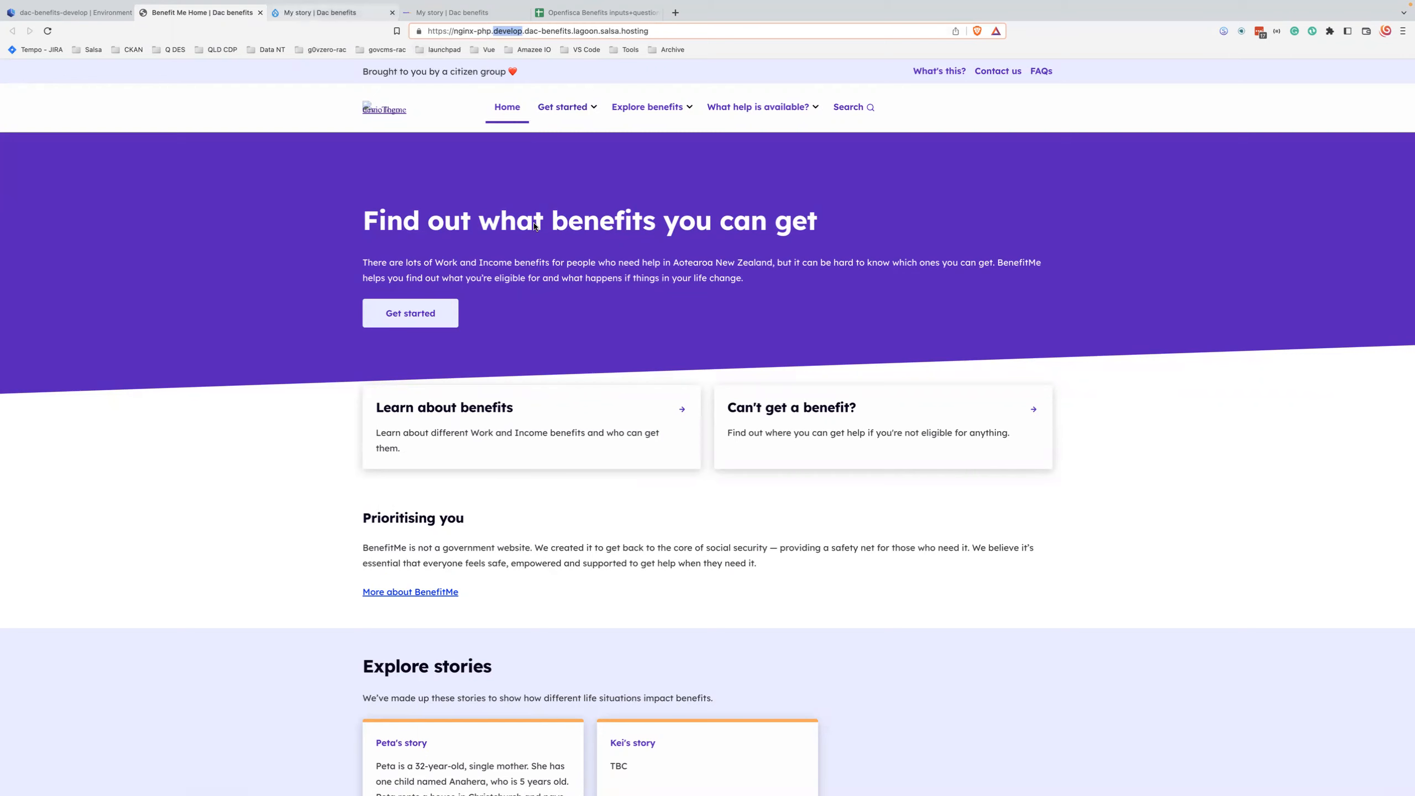
Step: Return to the My story webform on main, open its Export page and review the YAML configuration
{"action": "left_click", "coordinate": [297, 16]}
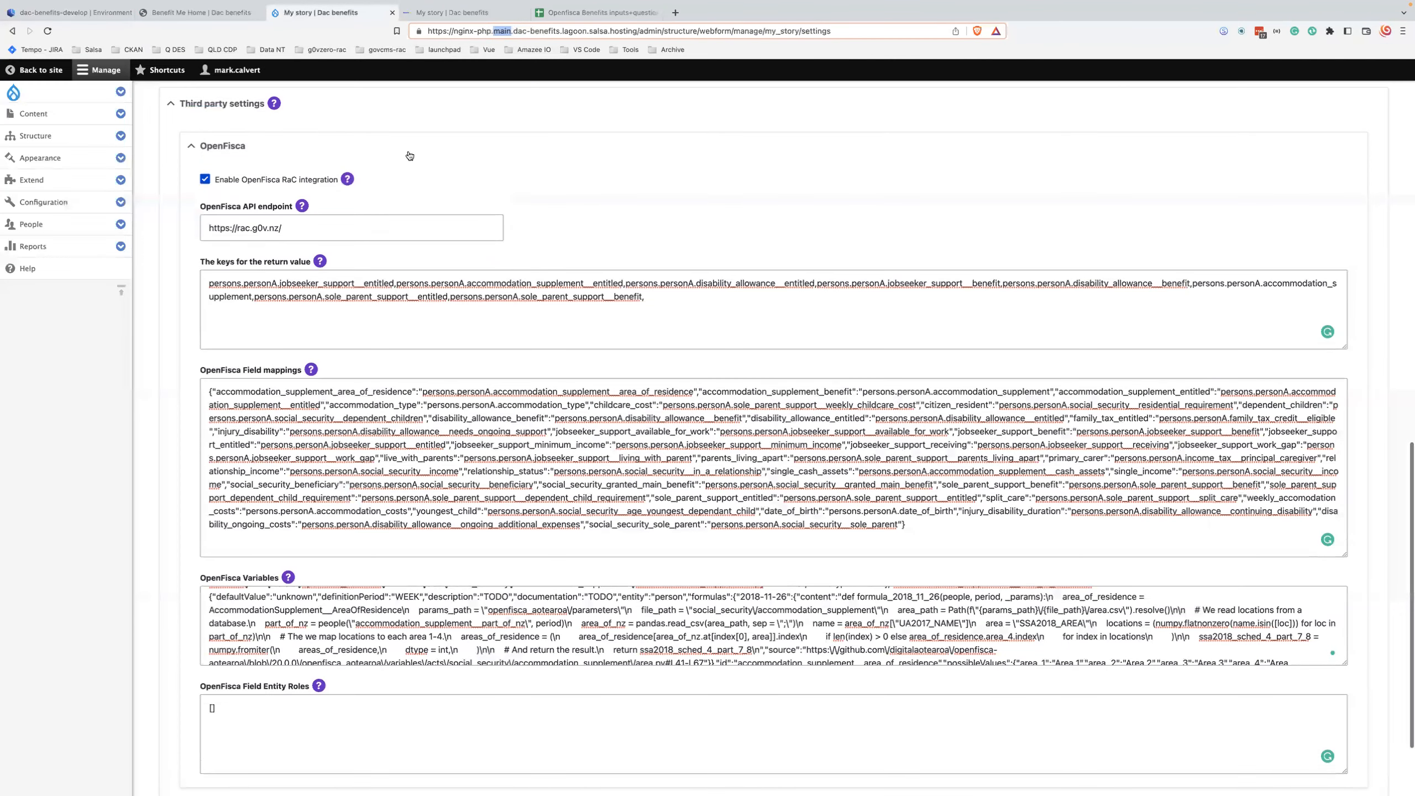
{"action": "scroll", "coordinate": [505, 150], "scroll_direction": "up", "scroll_amount": 15}
{"action": "left_click", "coordinate": [505, 150]}
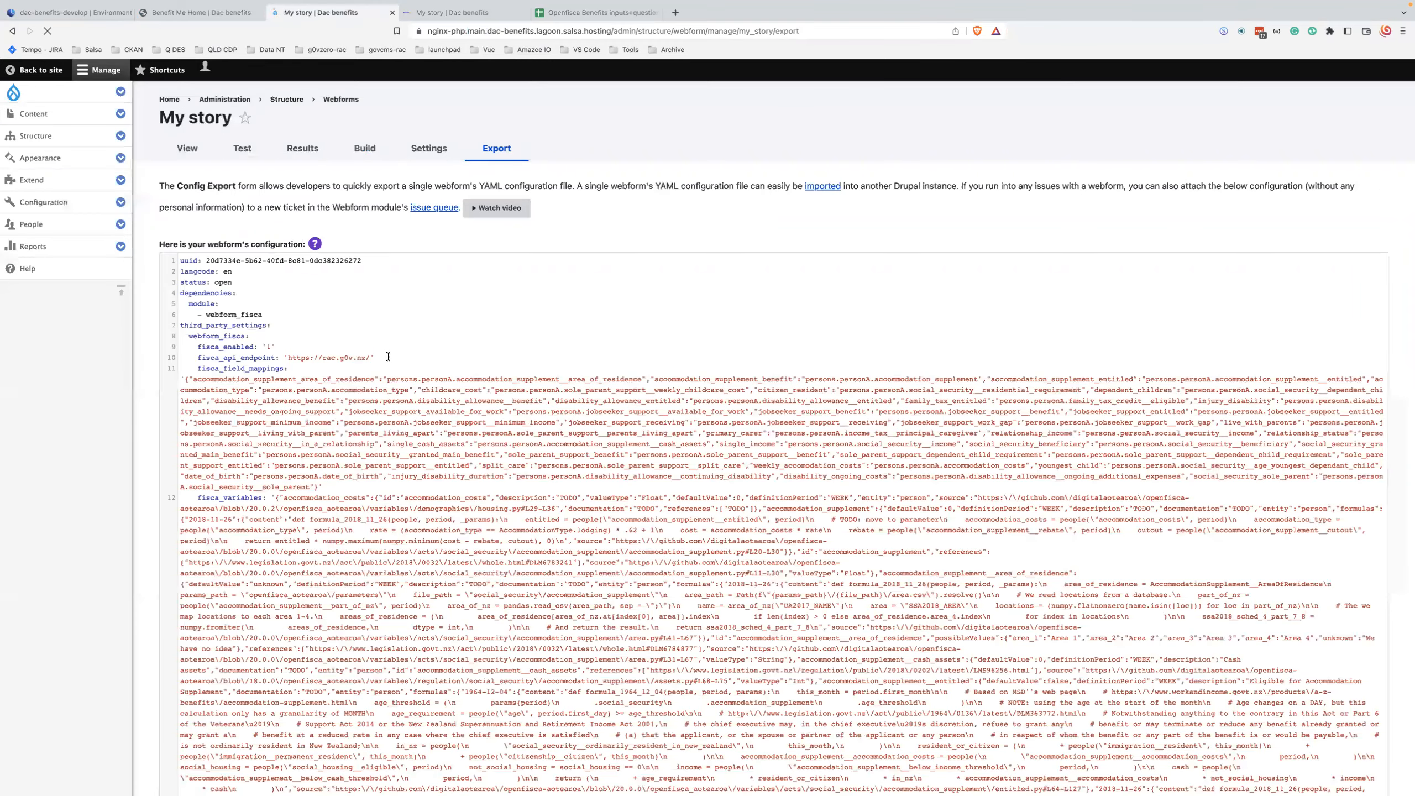
{"action": "left_click", "coordinate": [388, 356]}
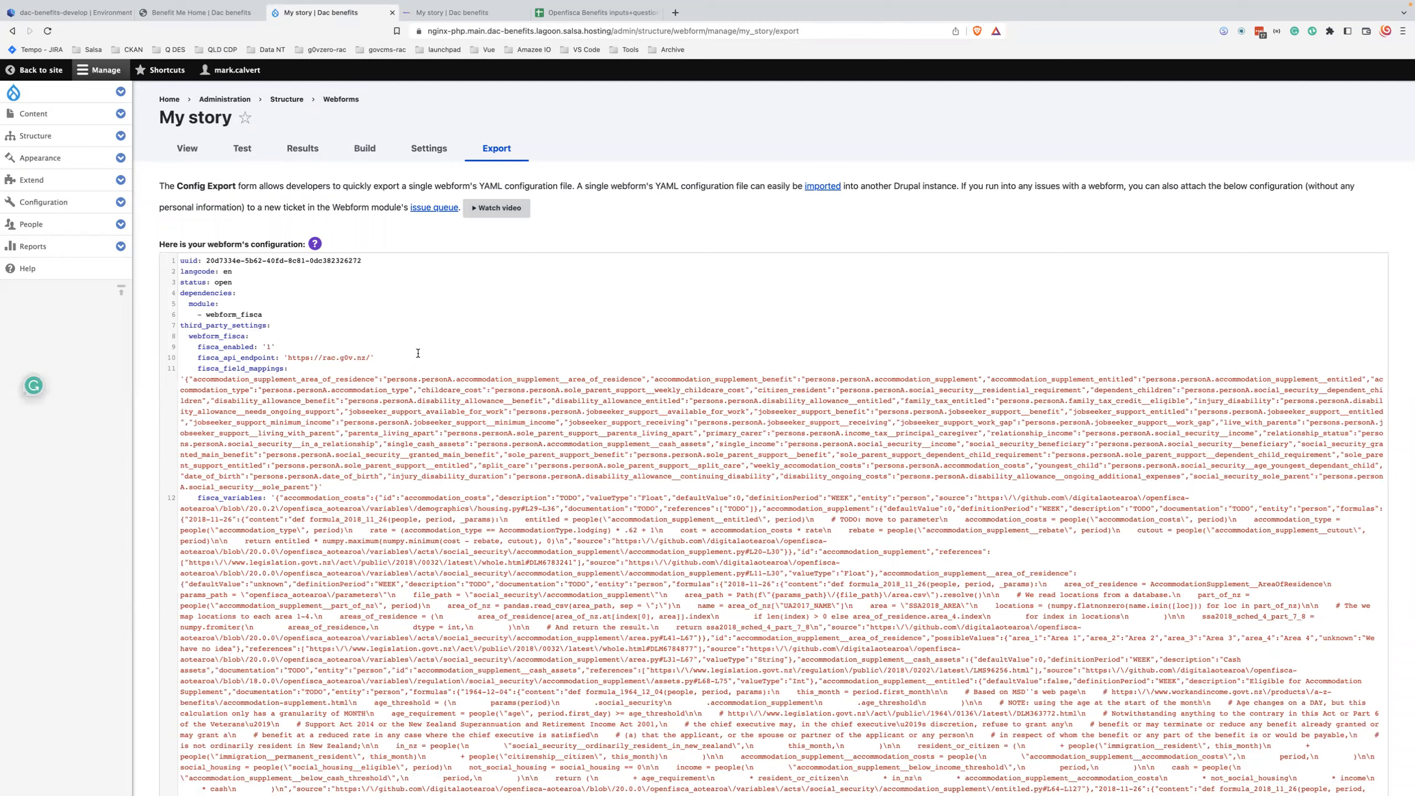
{"action": "scroll", "coordinate": [418, 352], "scroll_direction": "down", "scroll_amount": 20}
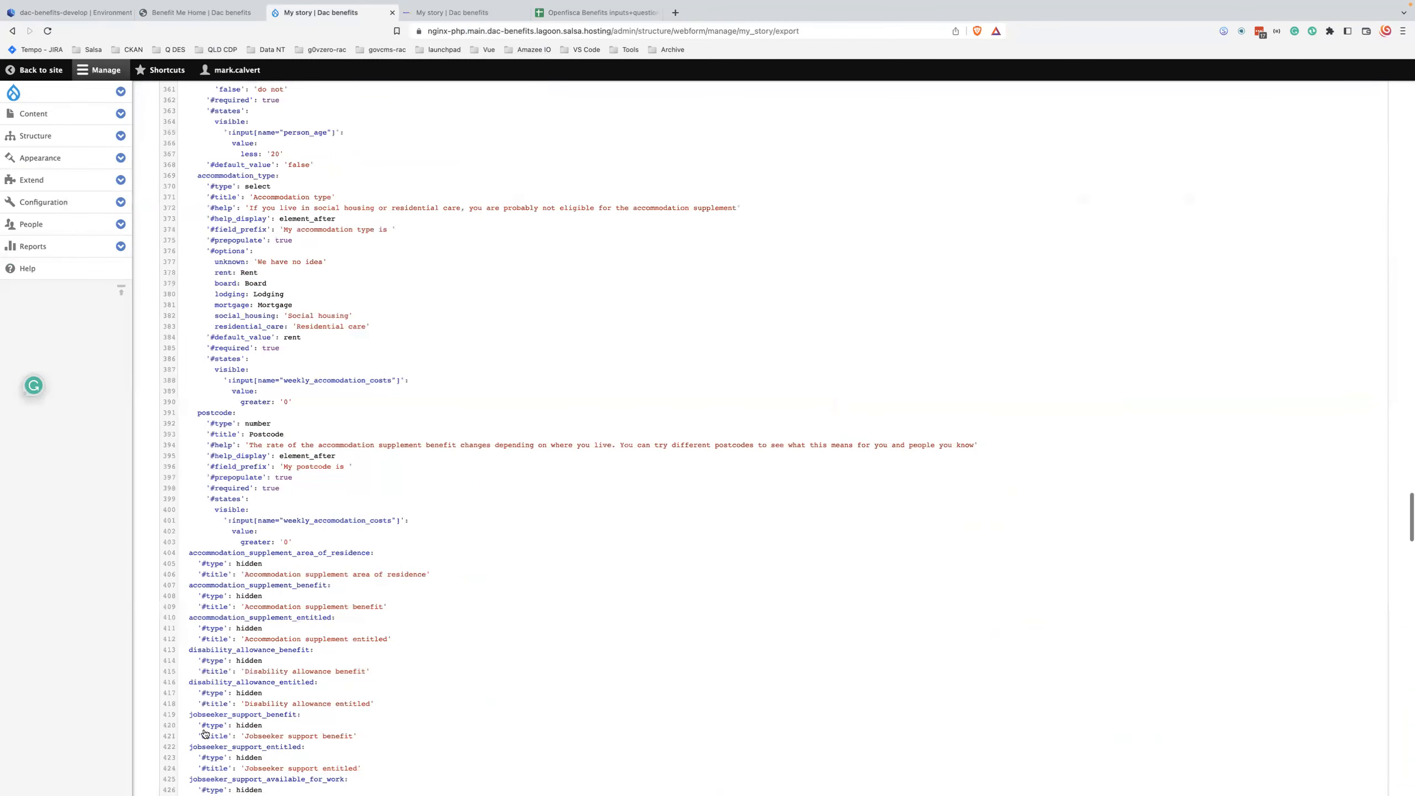
{"action": "scroll", "coordinate": [405, 544], "scroll_direction": "up", "scroll_amount": 10}
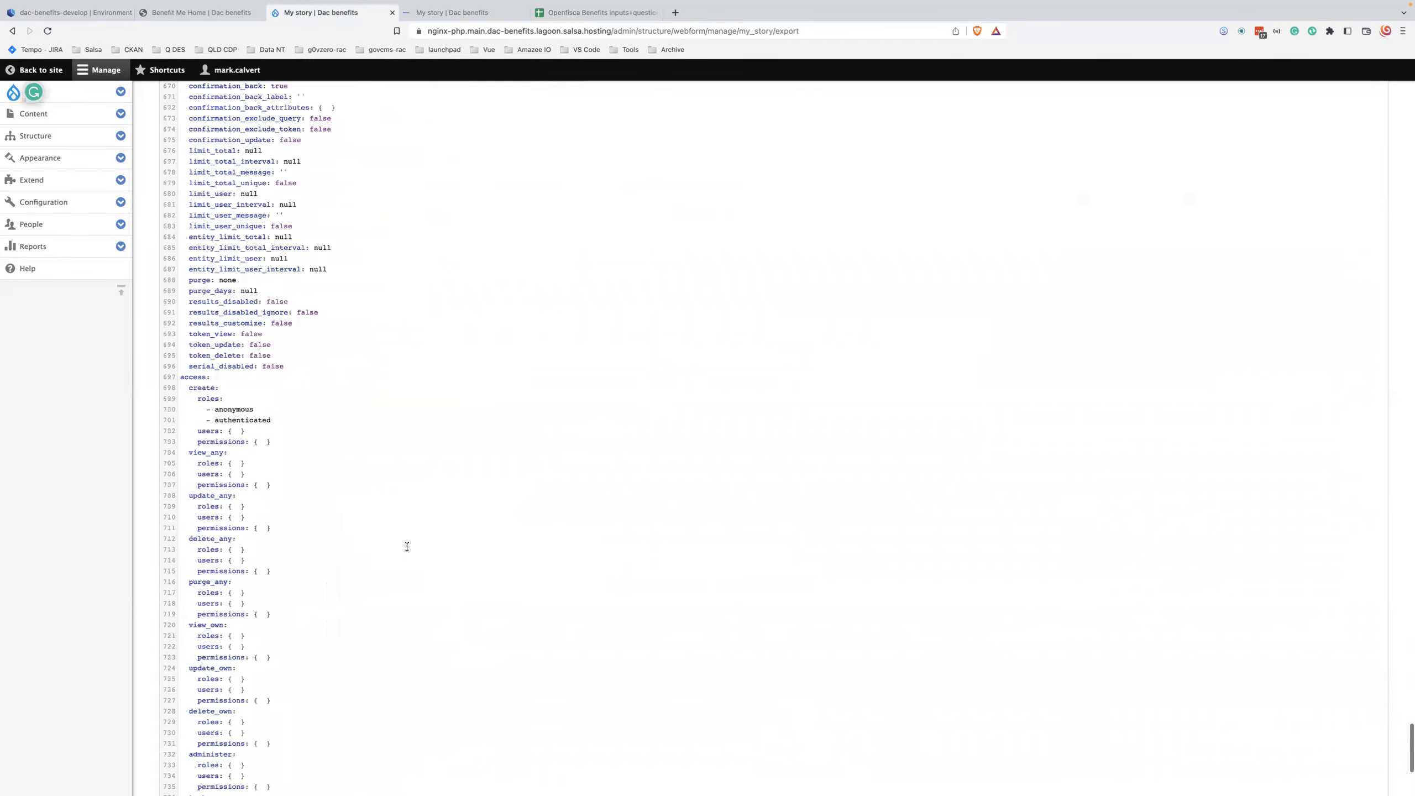
{"action": "scroll", "coordinate": [110, 114], "scroll_direction": "up", "scroll_amount": 15}
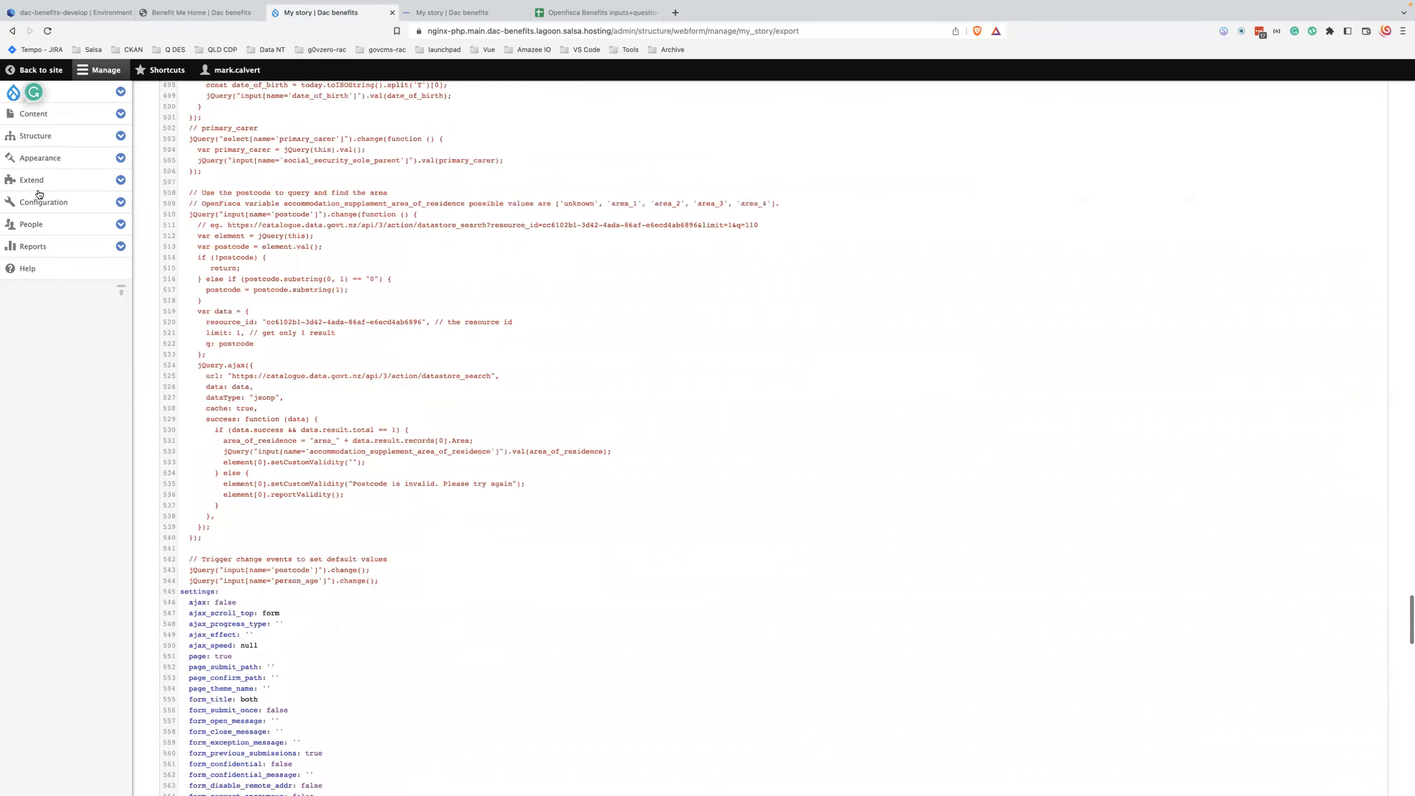
{"action": "scroll", "coordinate": [42, 201], "scroll_direction": "up", "scroll_amount": 20}
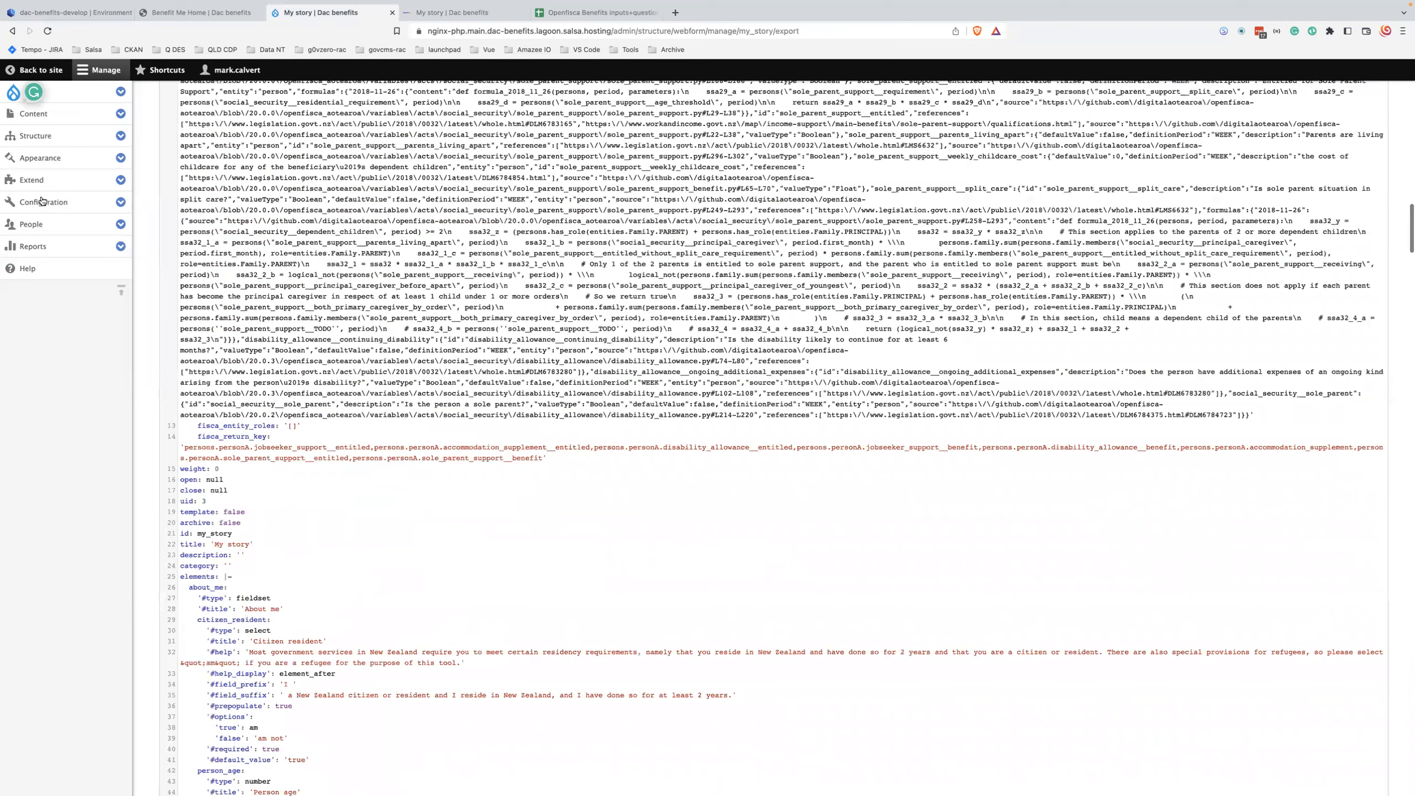
Step: Open the site's Configuration synchronization and examine the full archive import, cancelling the choice of an archive file
{"action": "left_click", "coordinate": [42, 201]}
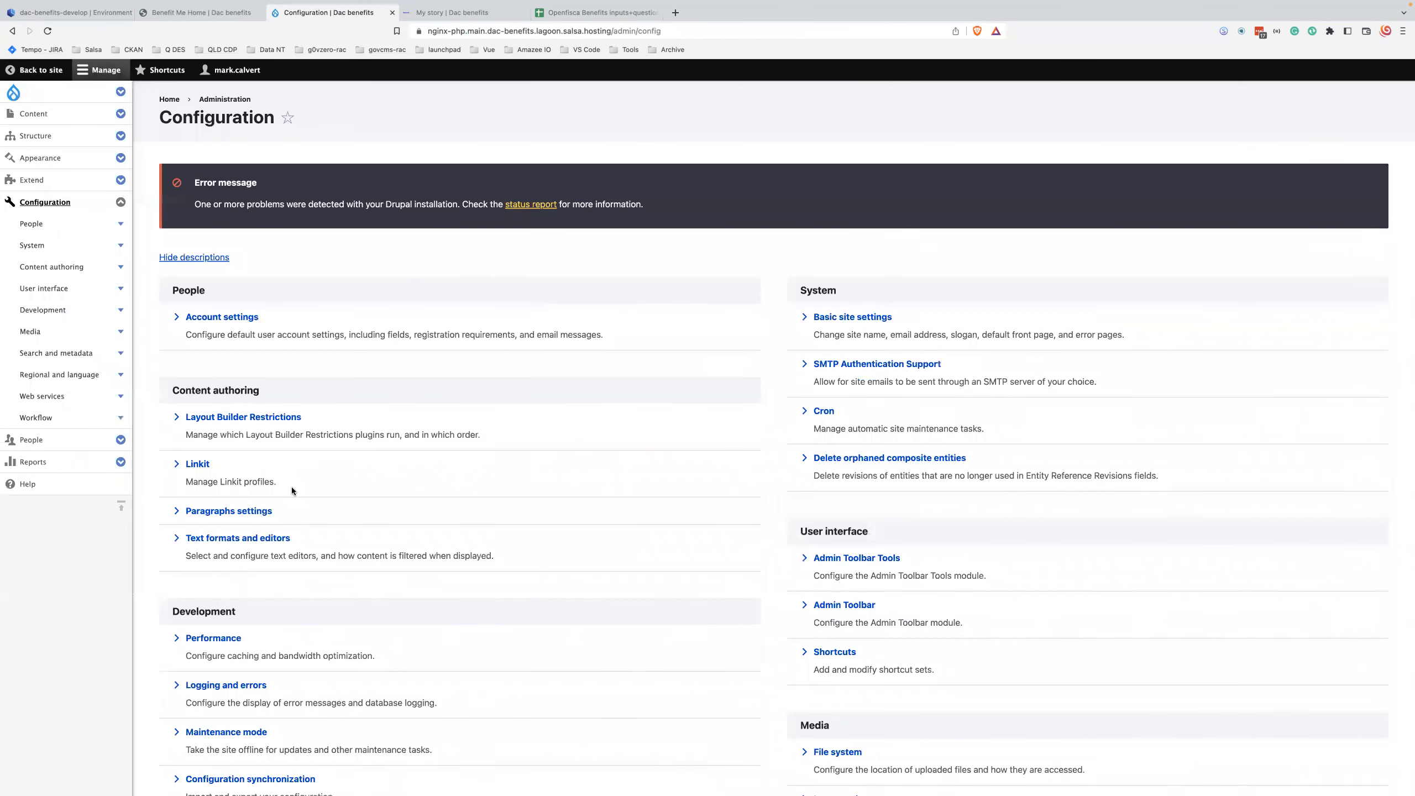
{"action": "scroll", "coordinate": [292, 487], "scroll_direction": "down", "scroll_amount": 3}
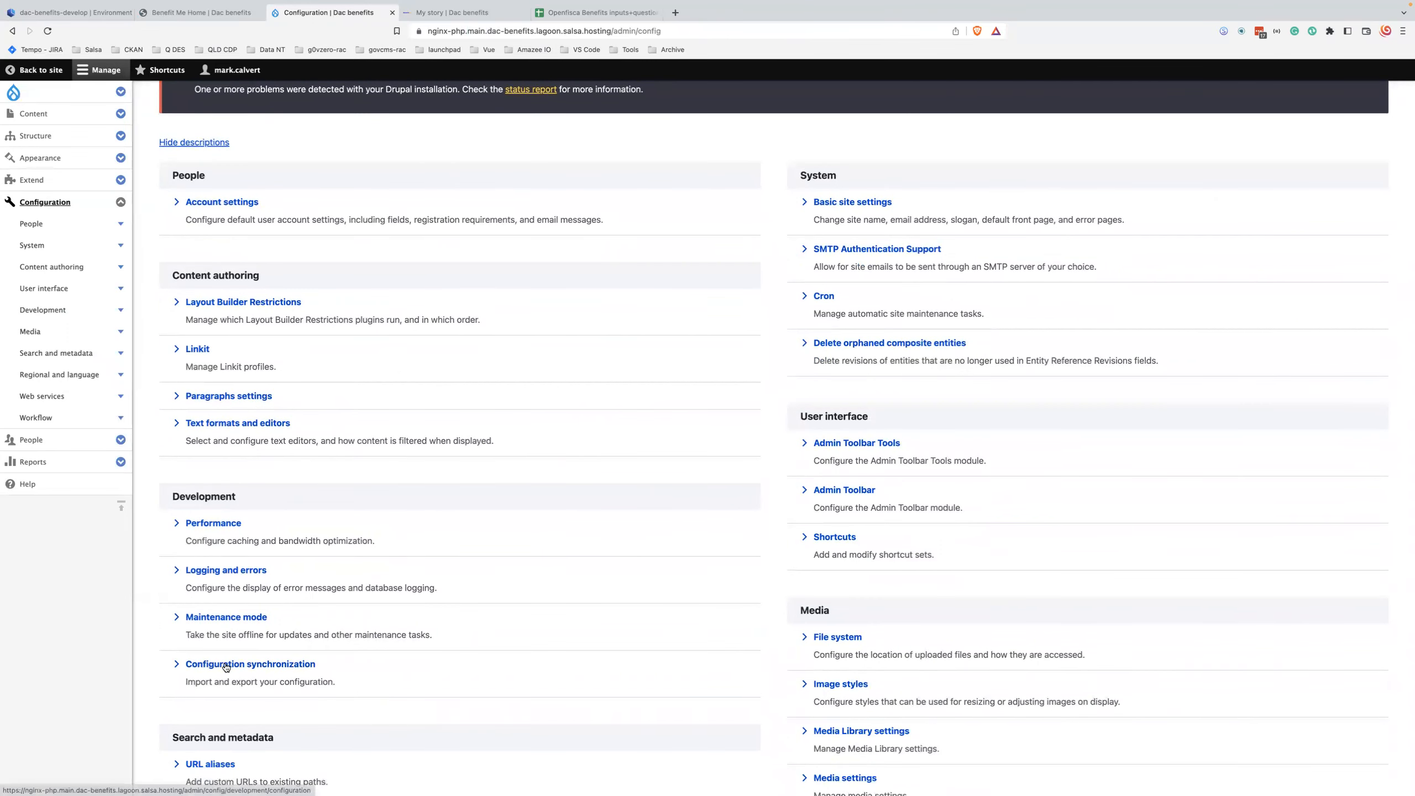
{"action": "left_click", "coordinate": [252, 665]}
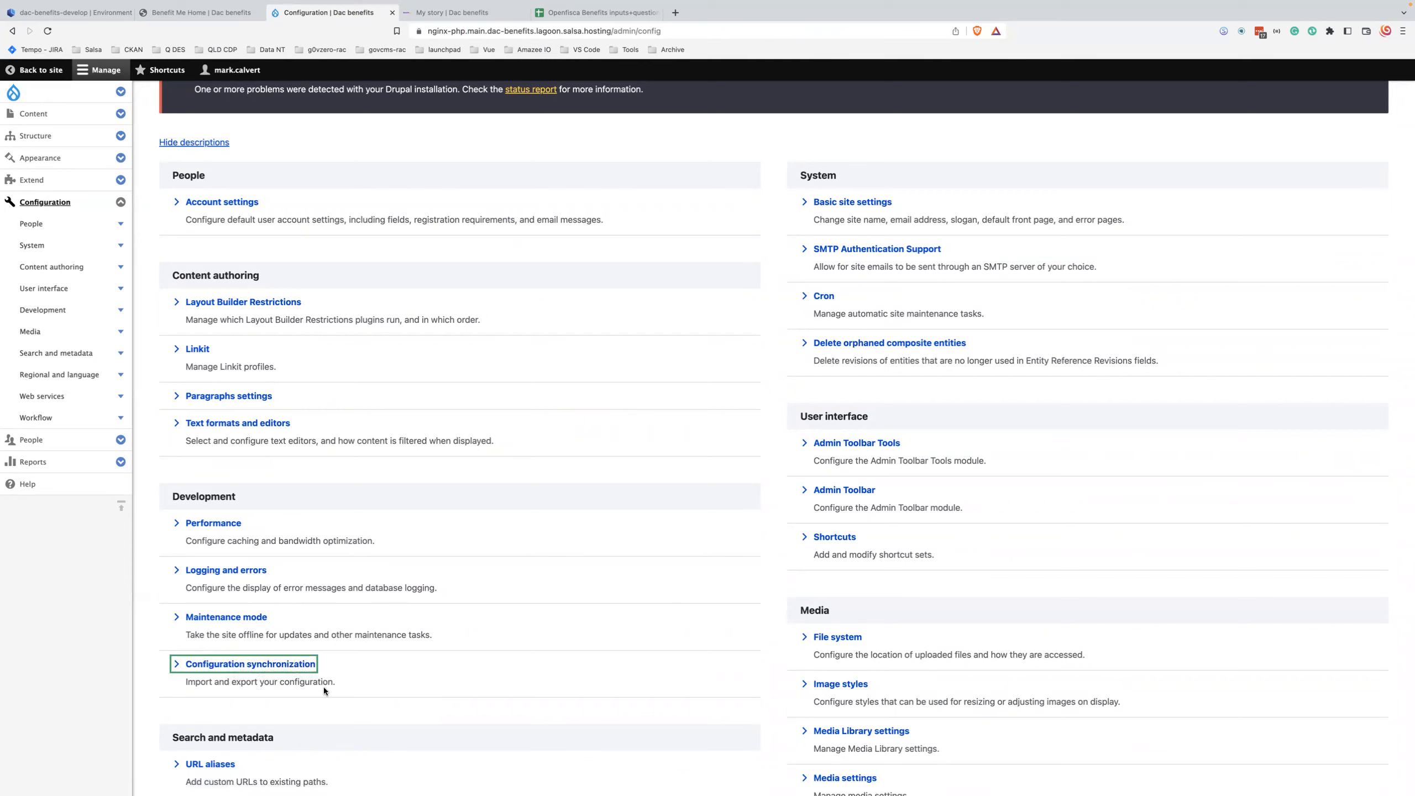
{"action": "left_click", "coordinate": [259, 664]}
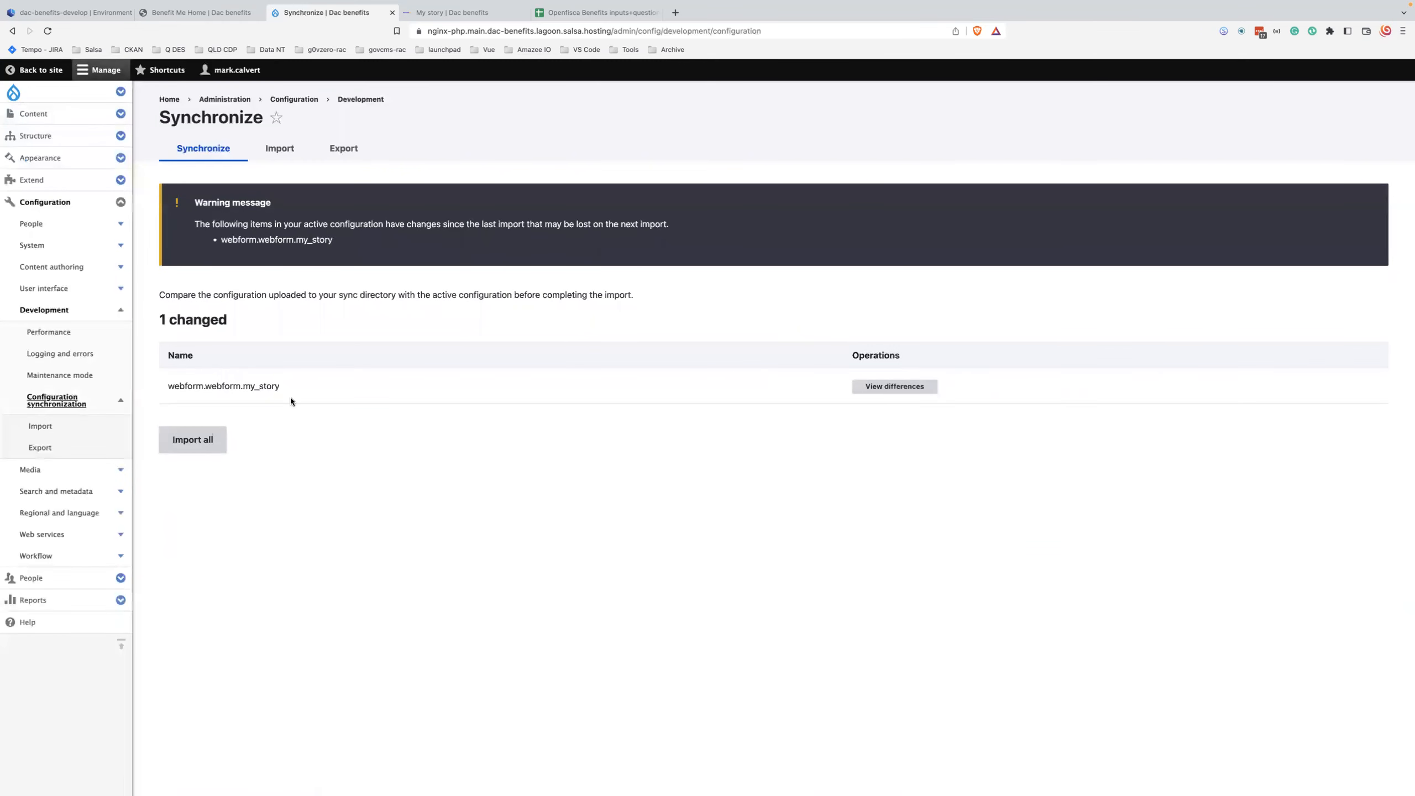
{"action": "left_click", "coordinate": [279, 147]}
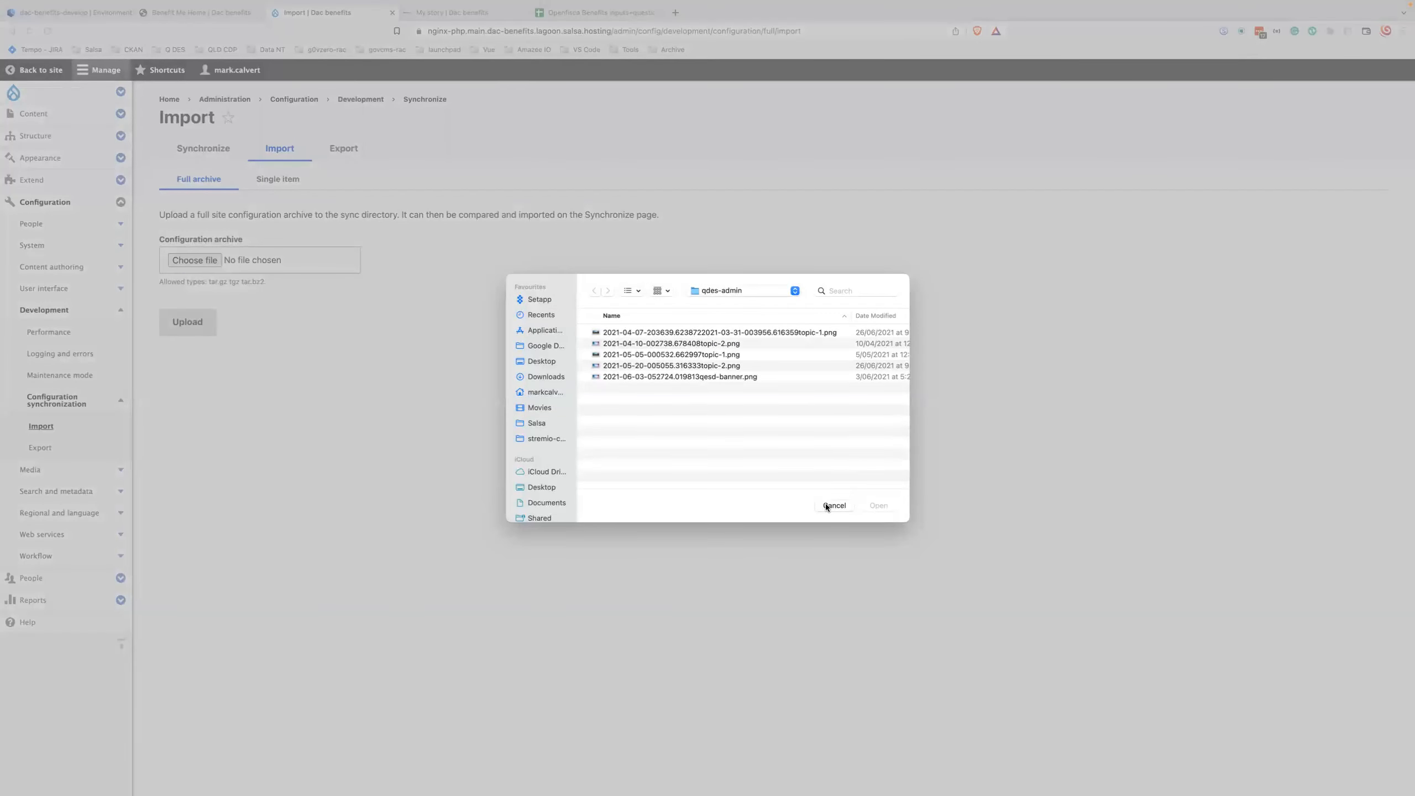
{"action": "left_click", "coordinate": [834, 505]}
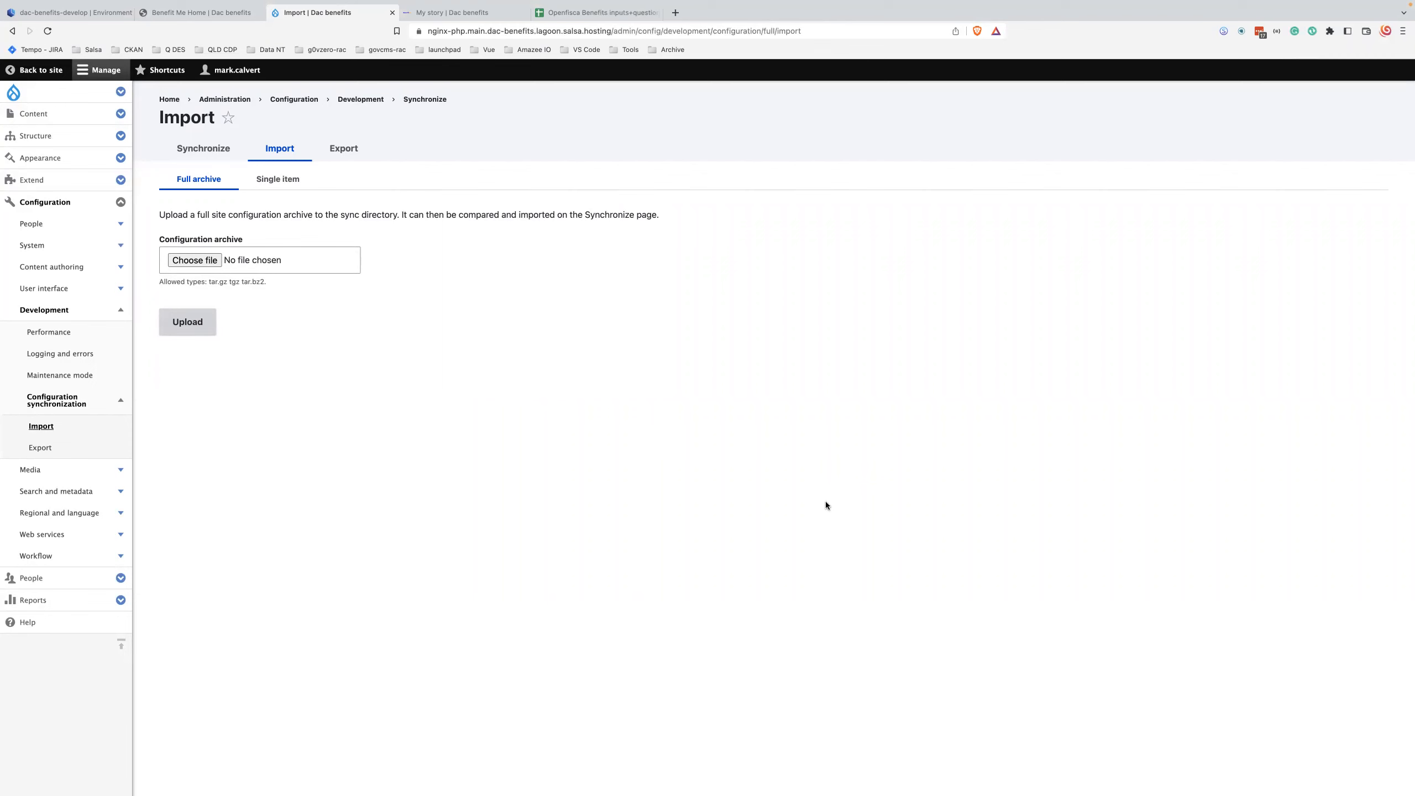
Step: Look over the public My story form on main and return to the configuration import page
{"action": "left_click", "coordinate": [477, 13]}
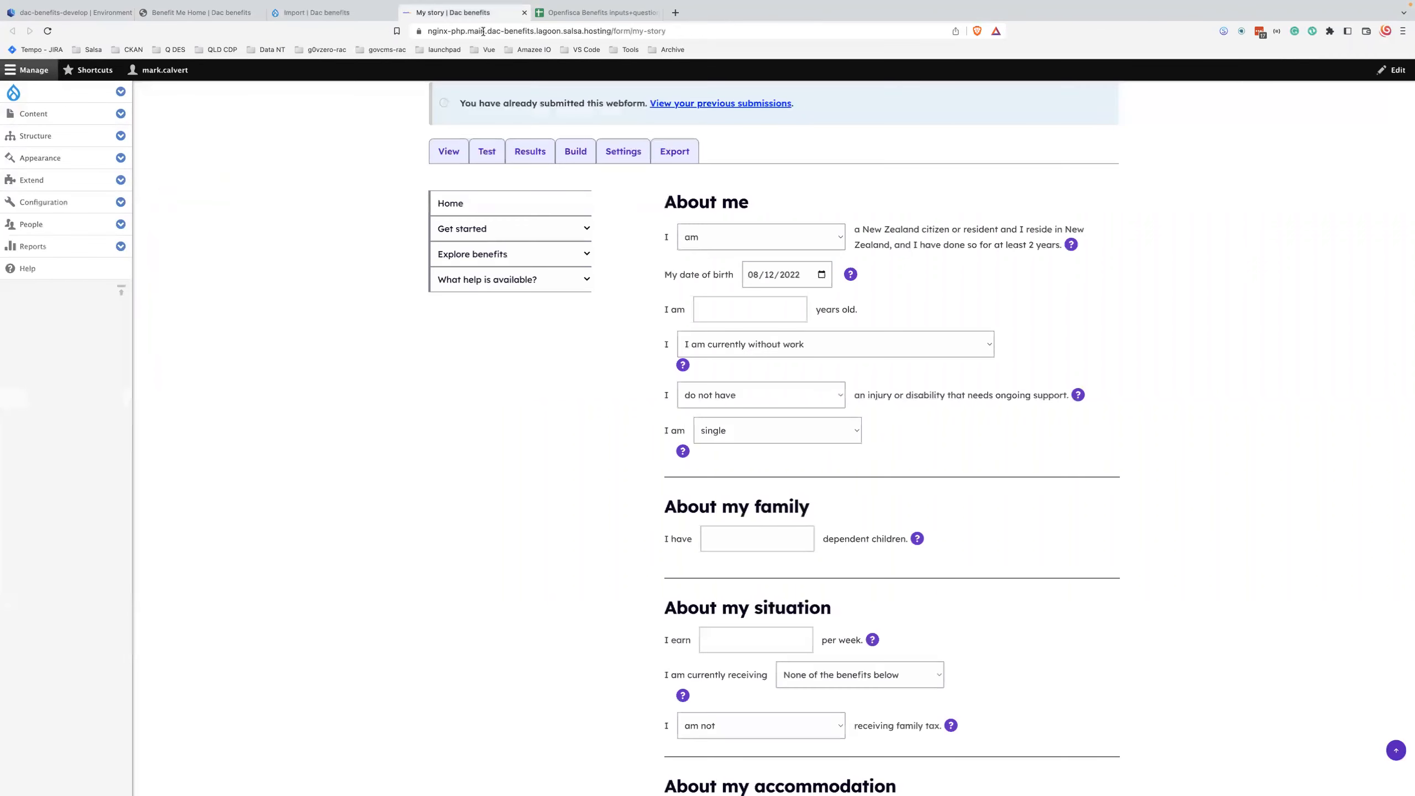
{"action": "scroll", "coordinate": [539, 133], "scroll_direction": "down", "scroll_amount": 1}
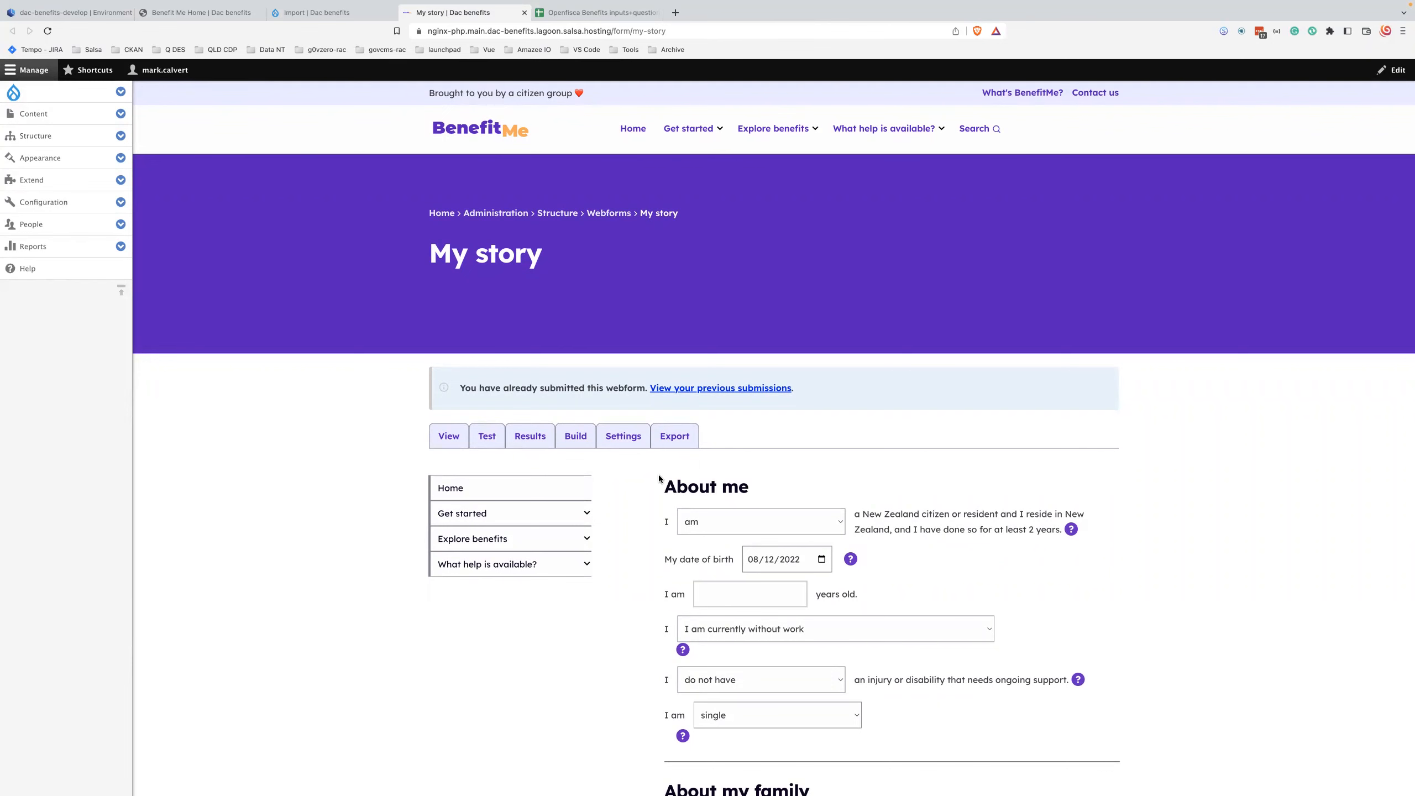
{"action": "left_click", "coordinate": [333, 12]}
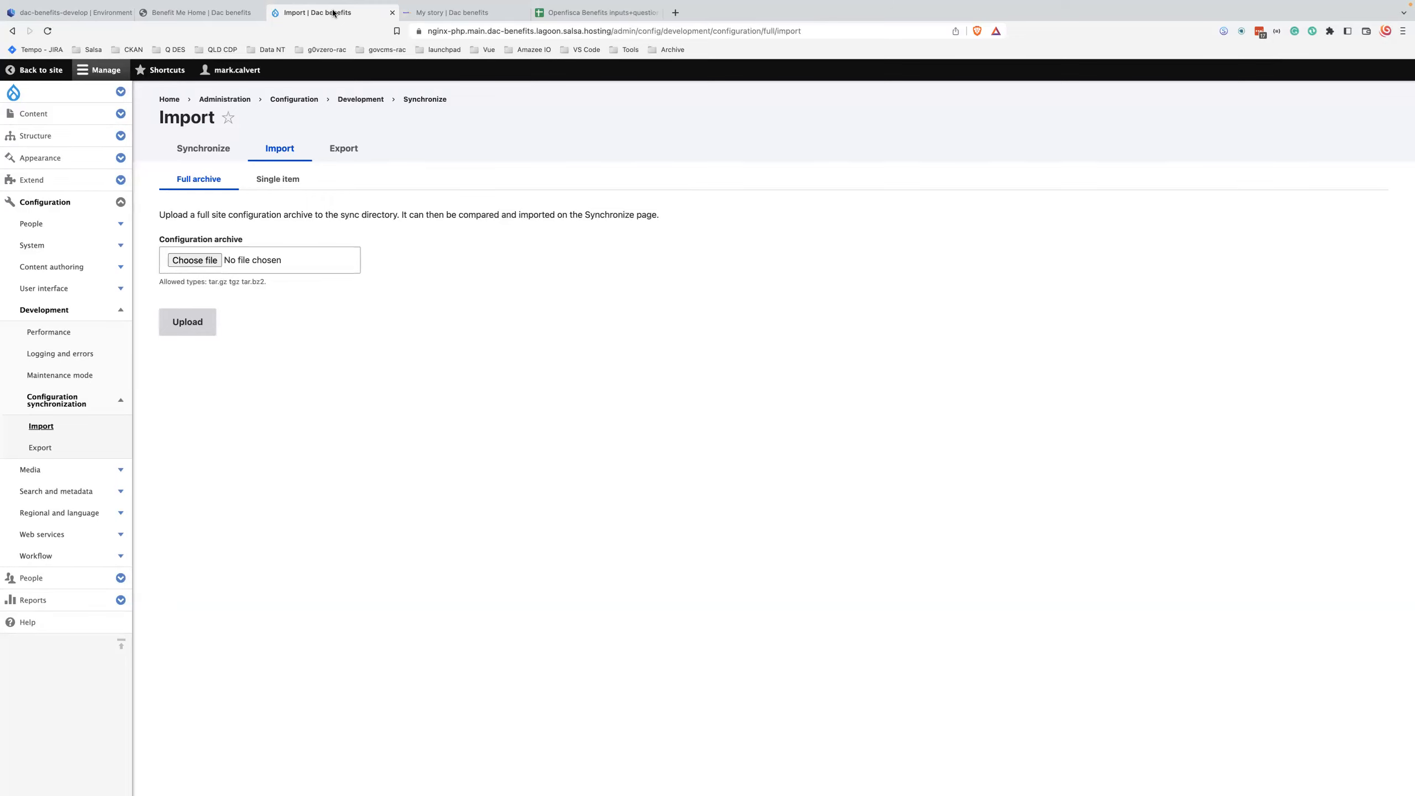
Step: Switch to the develop environment's home page and look through its content from start to end
{"action": "left_click", "coordinate": [214, 17]}
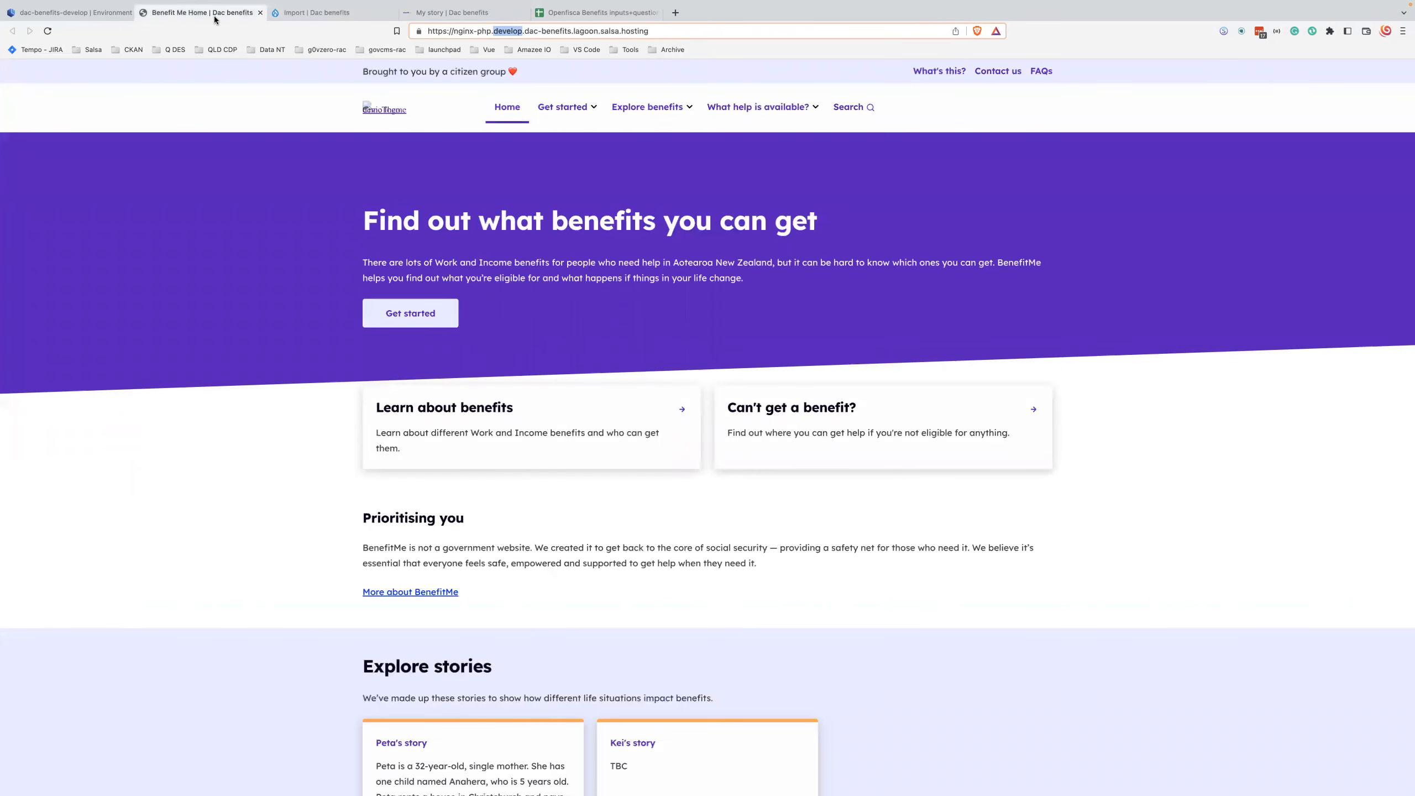
{"action": "left_click", "coordinate": [157, 570]}
{"action": "scroll", "coordinate": [159, 571], "scroll_direction": "down", "scroll_amount": 5}
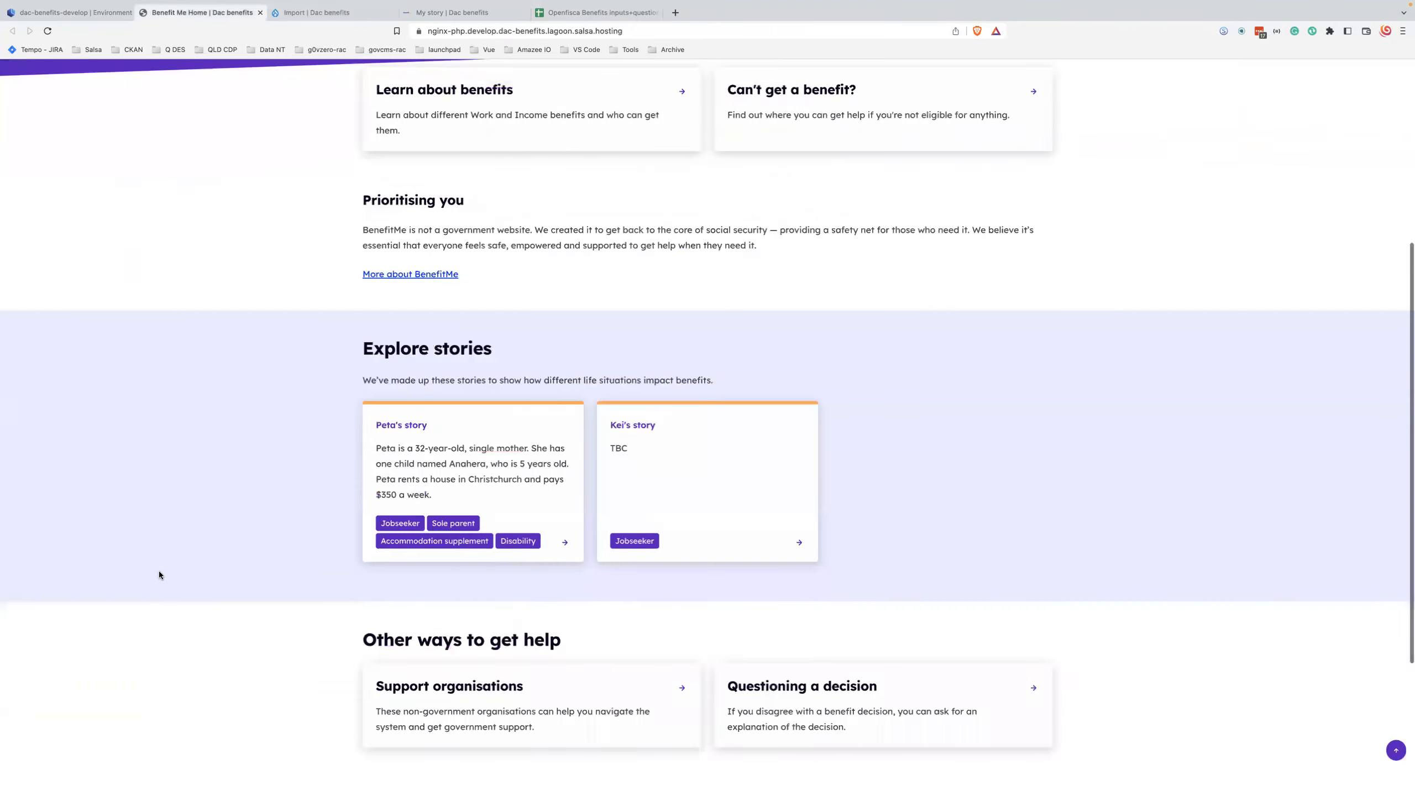
{"action": "scroll", "coordinate": [159, 571], "scroll_direction": "down", "scroll_amount": 4}
{"action": "scroll", "coordinate": [159, 571], "scroll_direction": "up", "scroll_amount": 10}
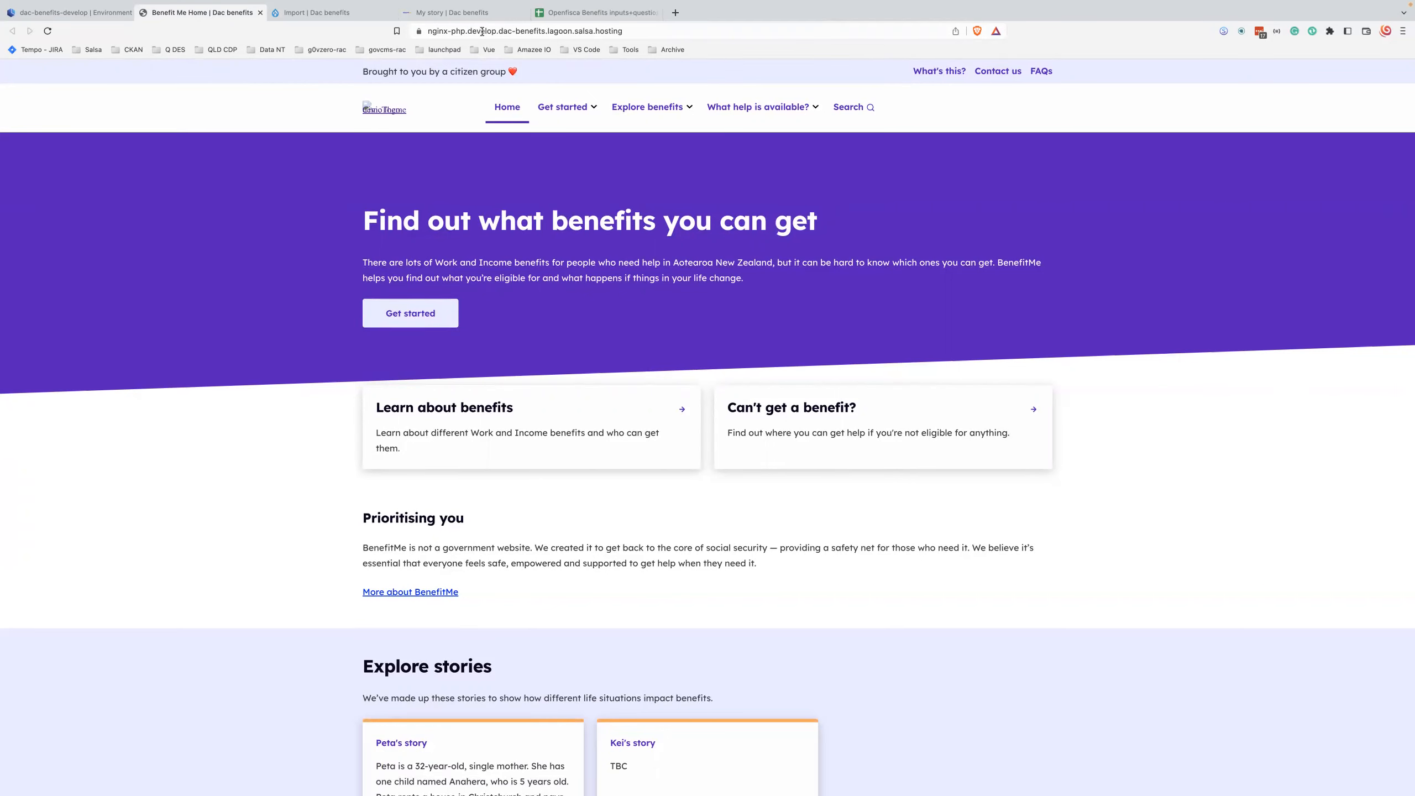
Step: Return to the main admin site, open the My story webform's elements from the webforms list and look through them
{"action": "left_click", "coordinate": [345, 19]}
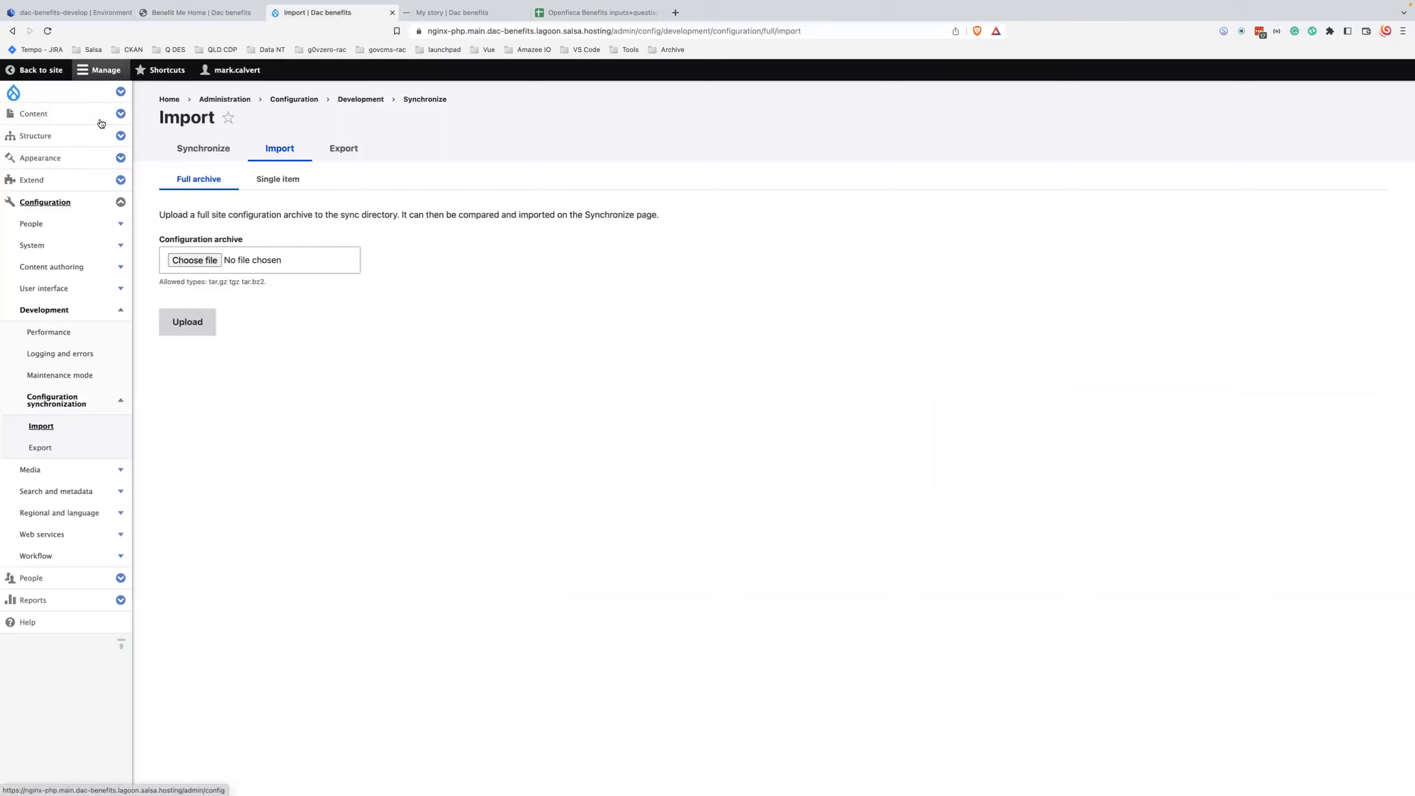
{"action": "left_click", "coordinate": [36, 136]}
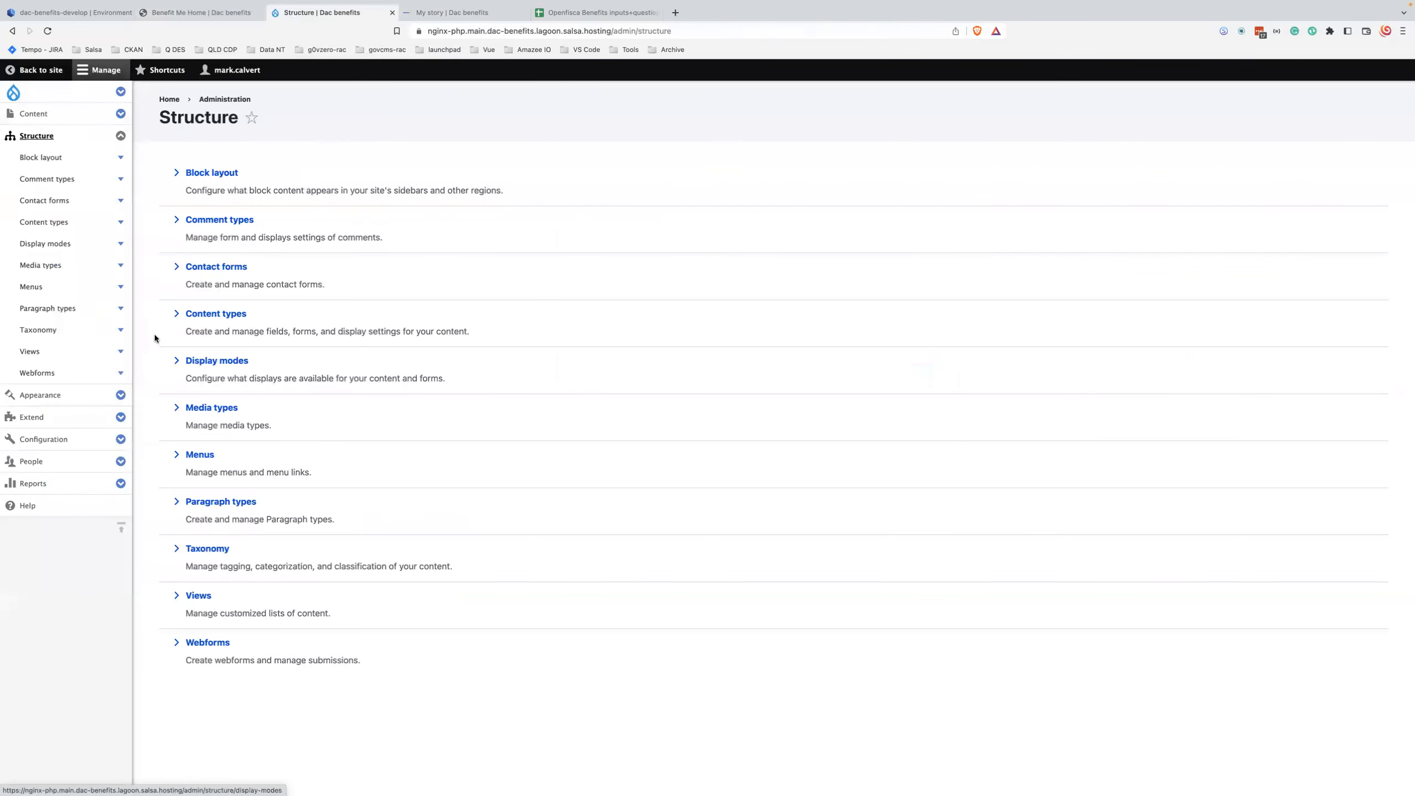
{"action": "left_click", "coordinate": [204, 644]}
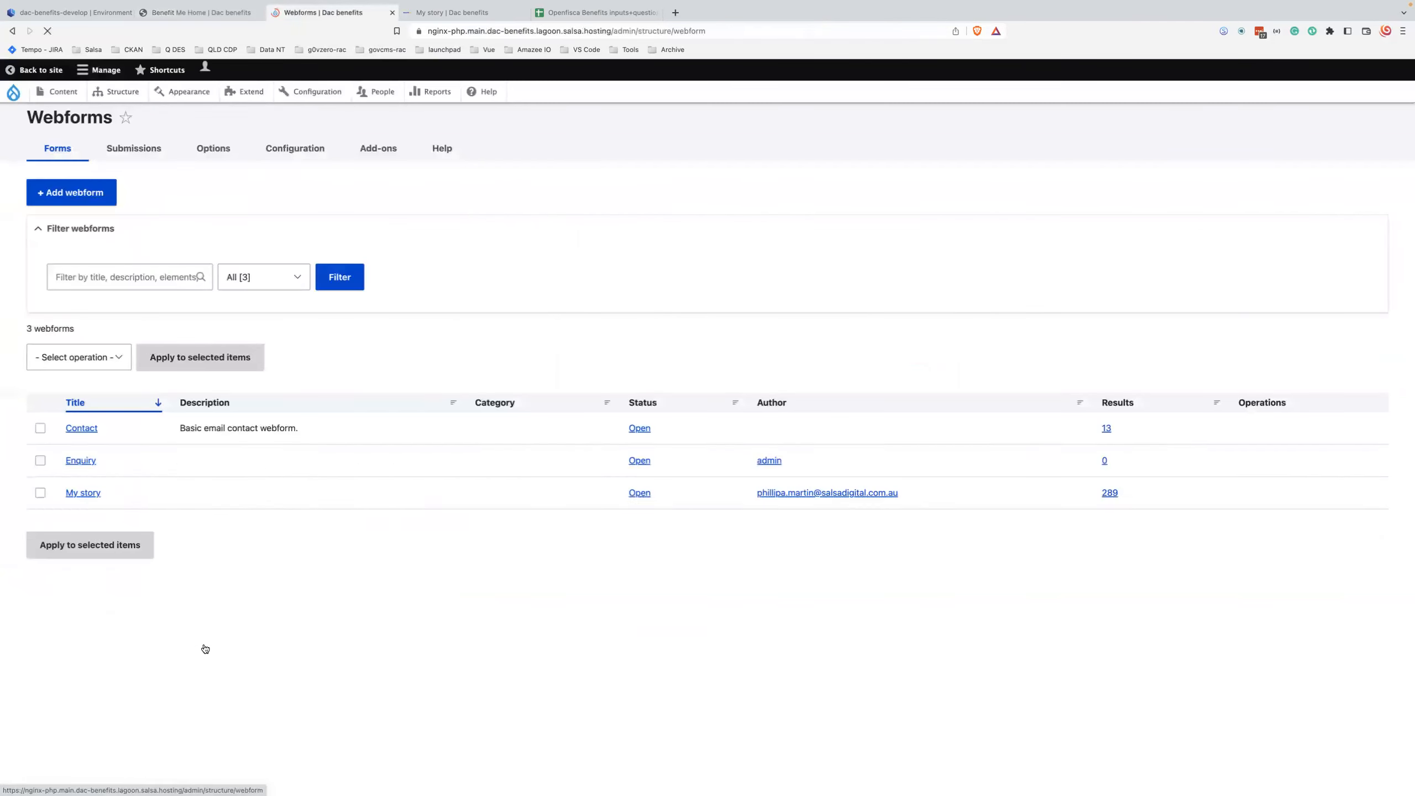
{"action": "left_click", "coordinate": [1273, 604]}
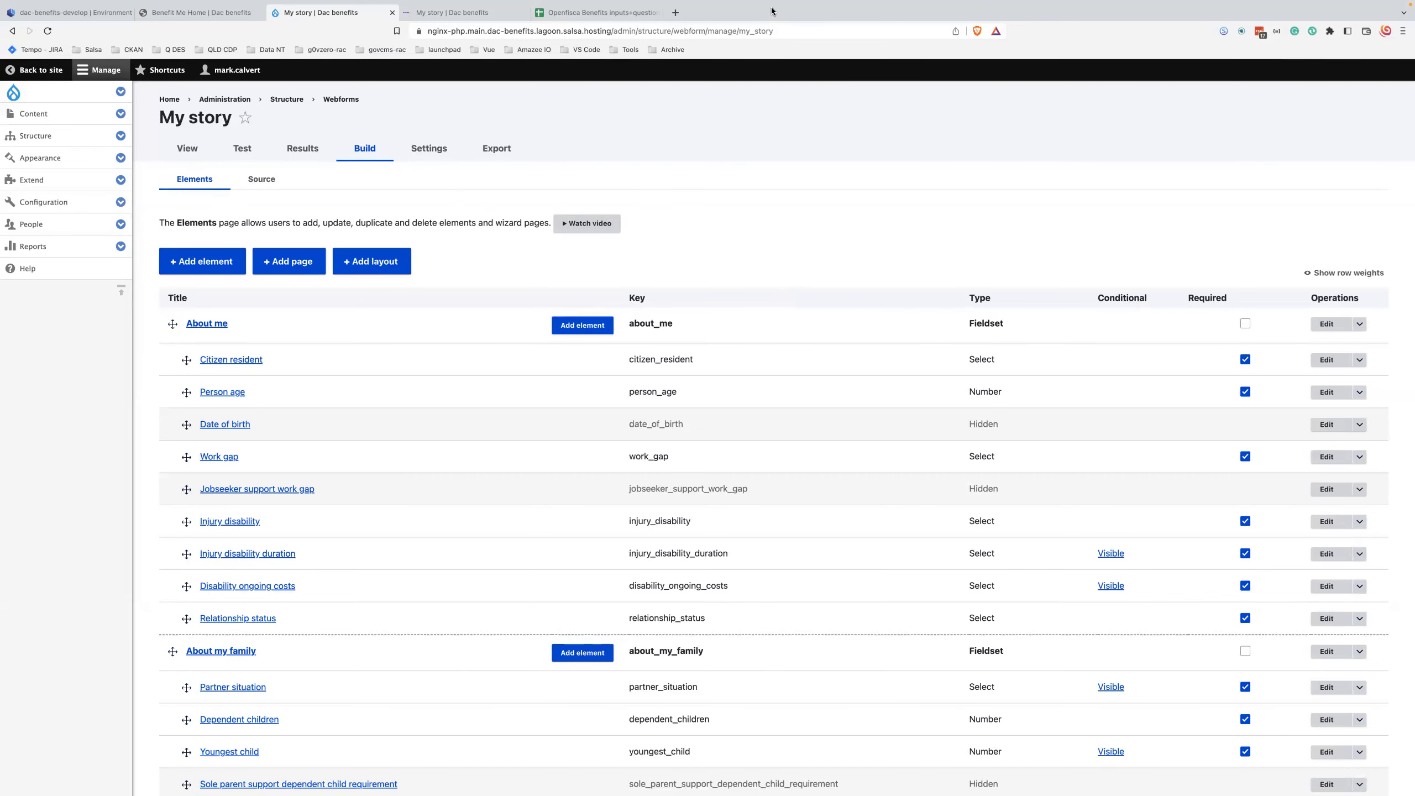
{"action": "scroll", "coordinate": [776, 467], "scroll_direction": "down", "scroll_amount": 20}
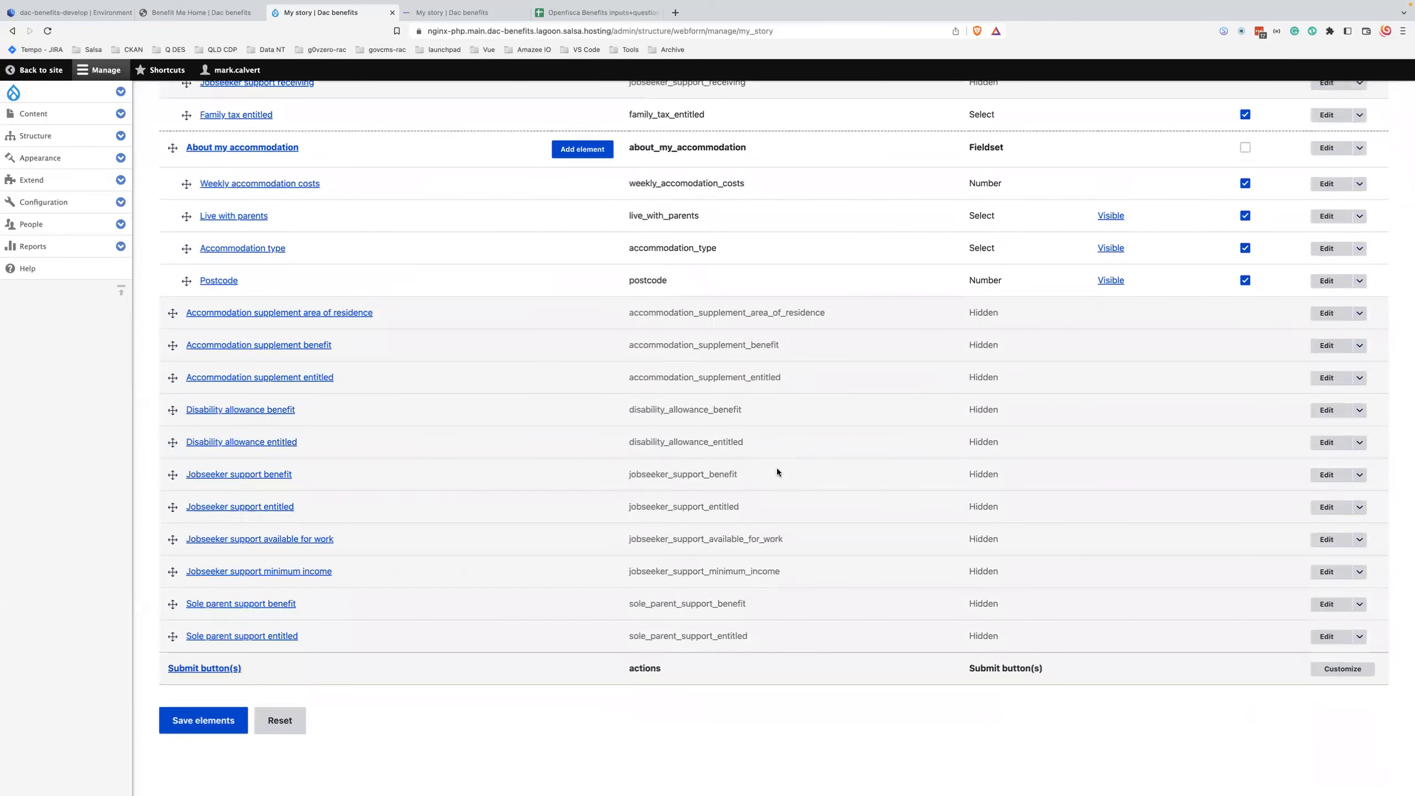
{"action": "scroll", "coordinate": [777, 472], "scroll_direction": "up", "scroll_amount": 20}
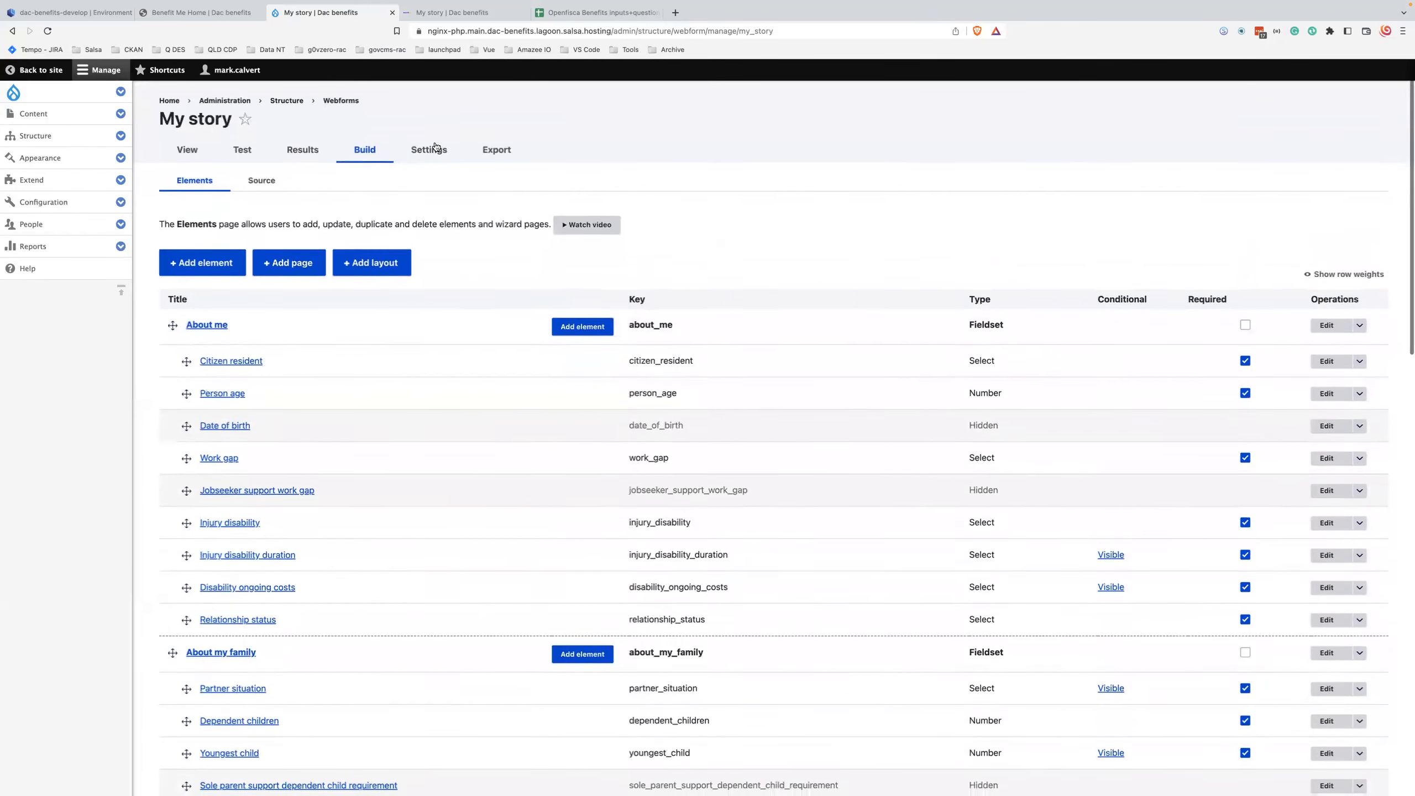
Step: Open the My story webform's general settings and examine the return value keys in its OpenFisca third-party settings
{"action": "left_click", "coordinate": [435, 146]}
{"action": "scroll", "coordinate": [305, 296], "scroll_direction": "down", "scroll_amount": 15}
{"action": "scroll", "coordinate": [305, 296], "scroll_direction": "down", "scroll_amount": 3}
{"action": "left_click", "coordinate": [304, 302]}
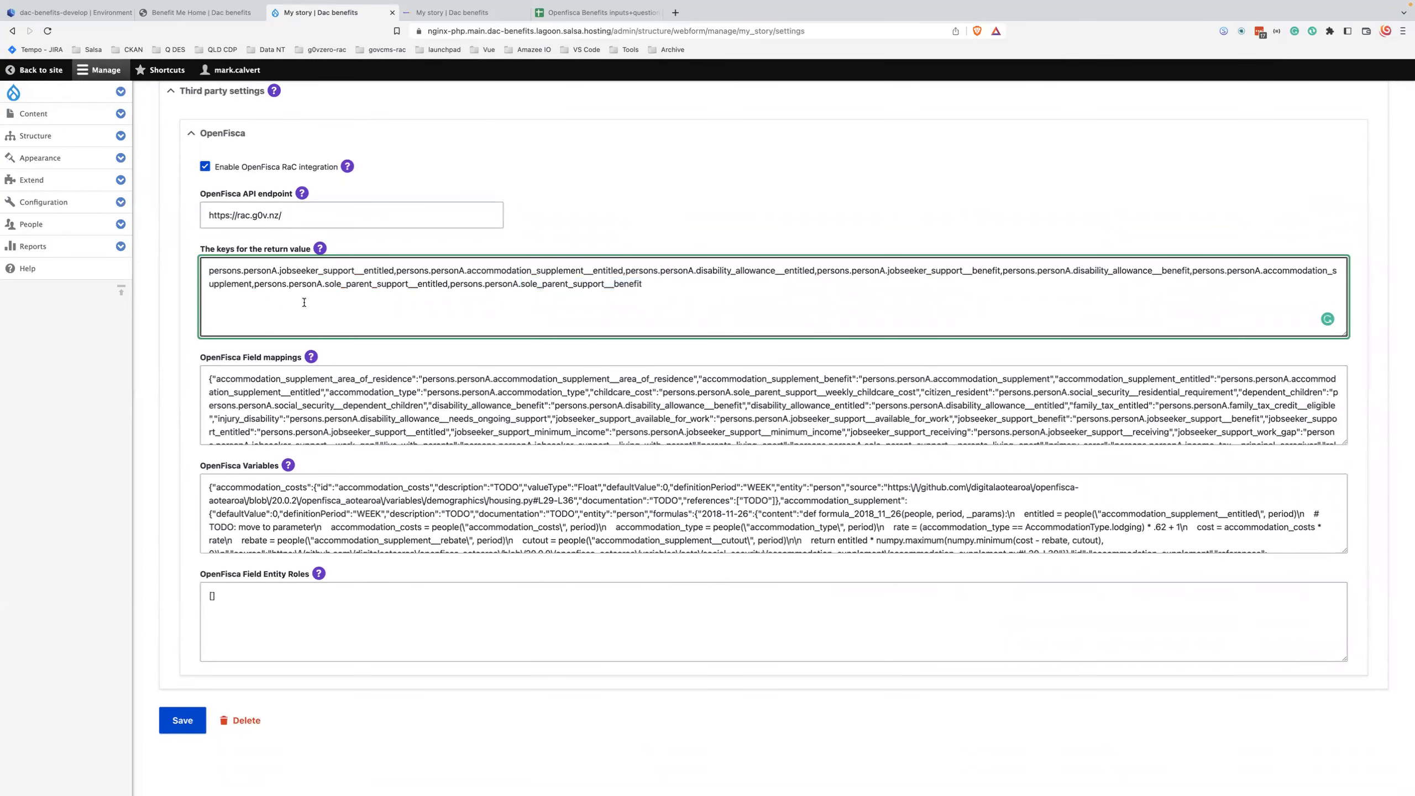
{"action": "scroll", "coordinate": [304, 302], "scroll_direction": "up", "scroll_amount": 20}
Step: Return to the webform's elements and inspect the Fisca variable and entity key settings of the Sole parent support entitled element
{"action": "left_click", "coordinate": [352, 159]}
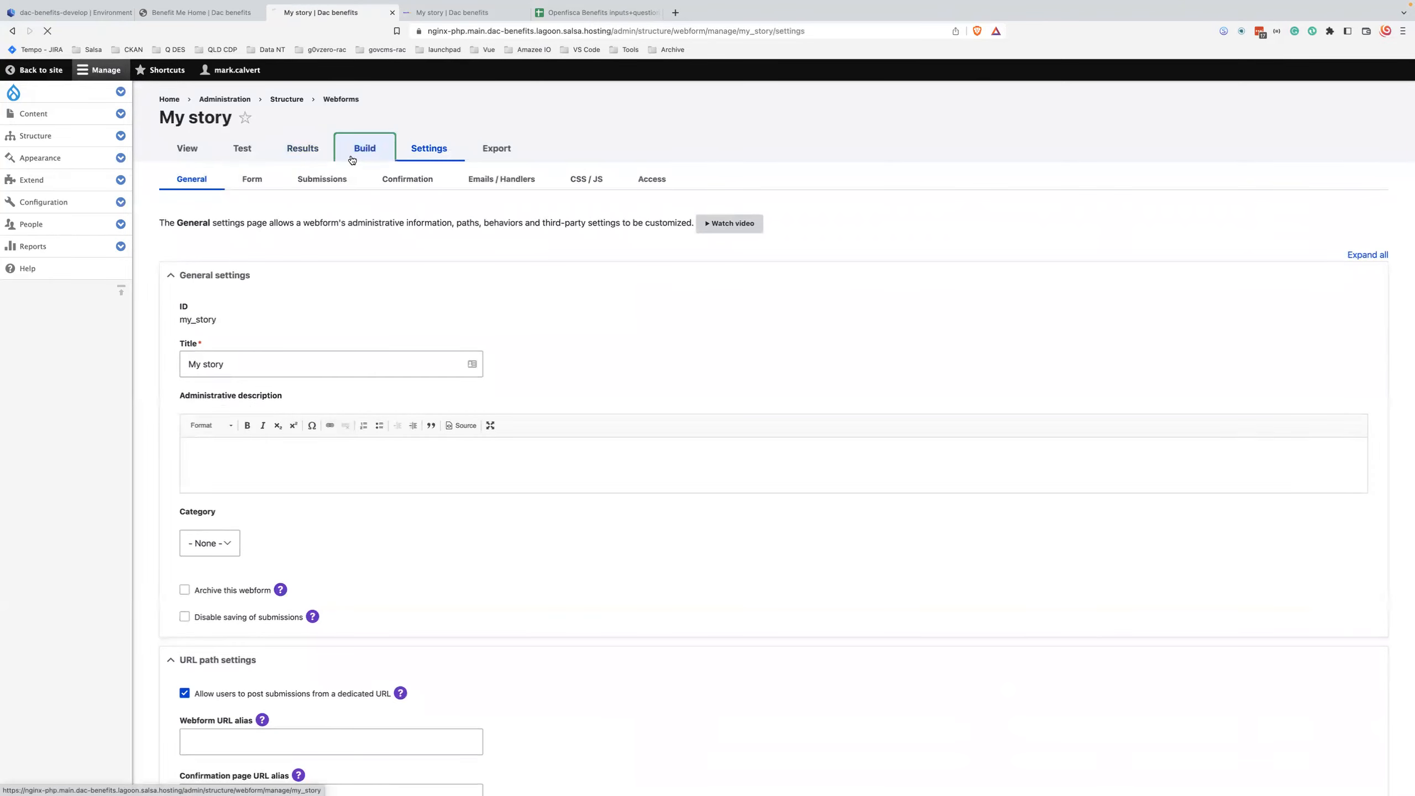
{"action": "scroll", "coordinate": [735, 423], "scroll_direction": "down", "scroll_amount": 15}
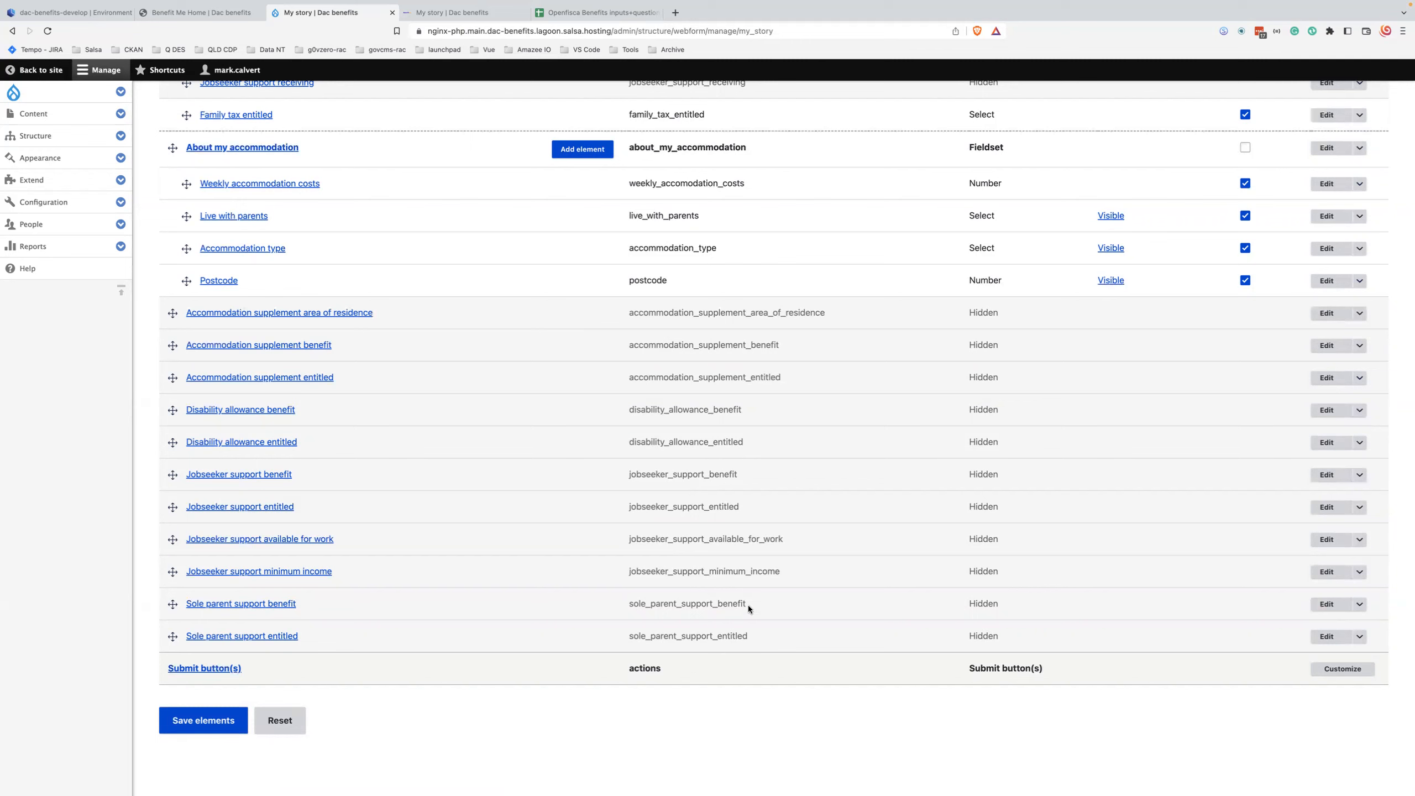
{"action": "left_click", "coordinate": [1329, 636]}
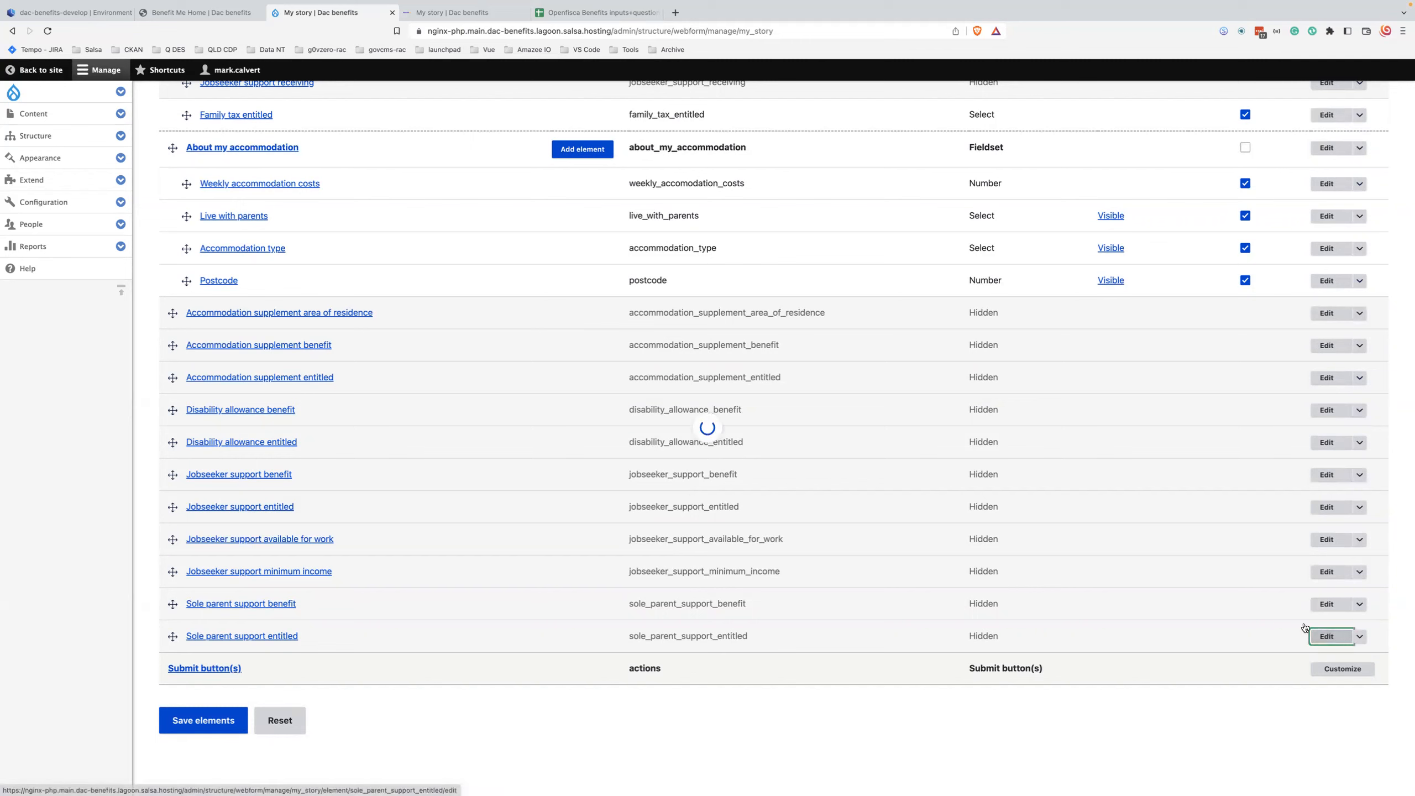
{"action": "left_click", "coordinate": [1170, 664]}
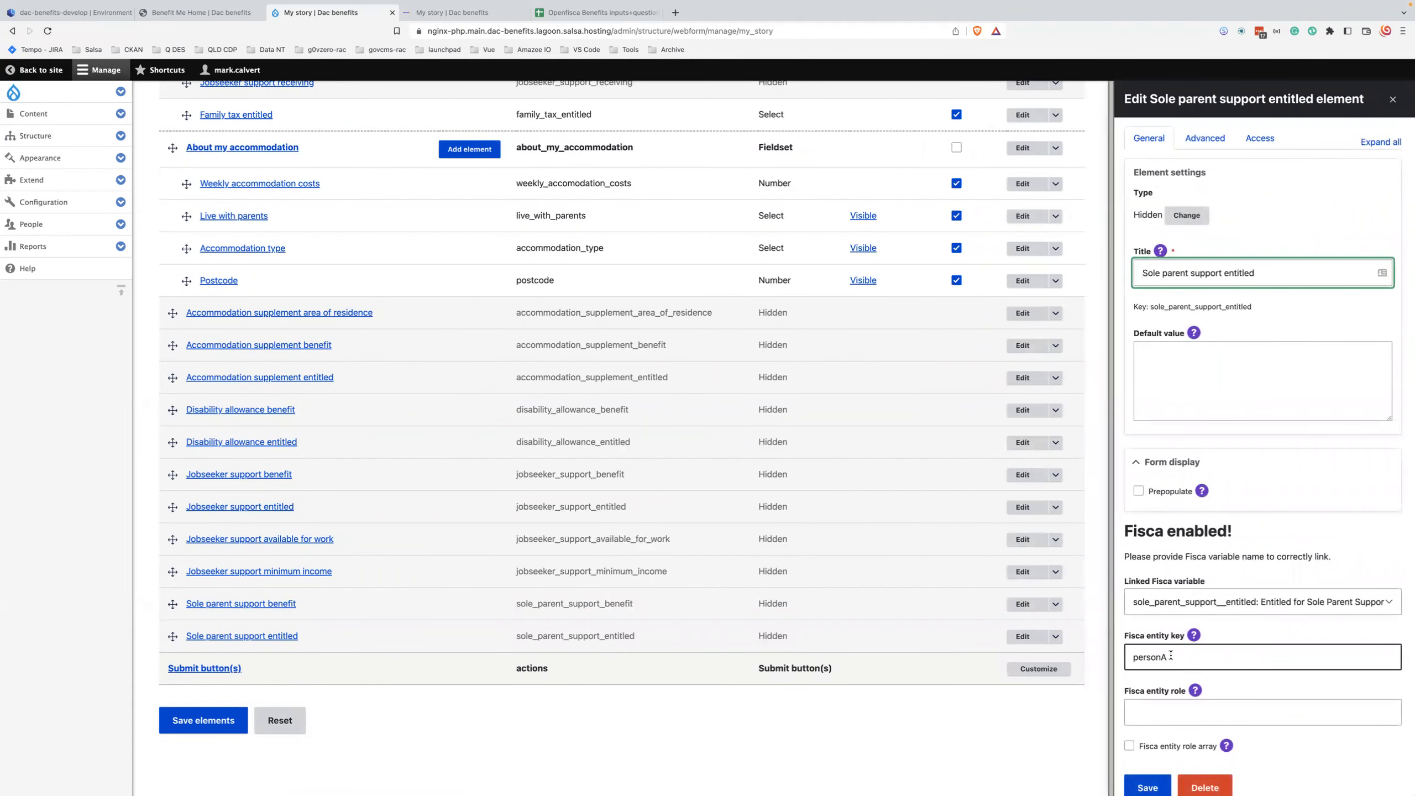
{"action": "scroll", "coordinate": [411, 210], "scroll_direction": "up", "scroll_amount": 15}
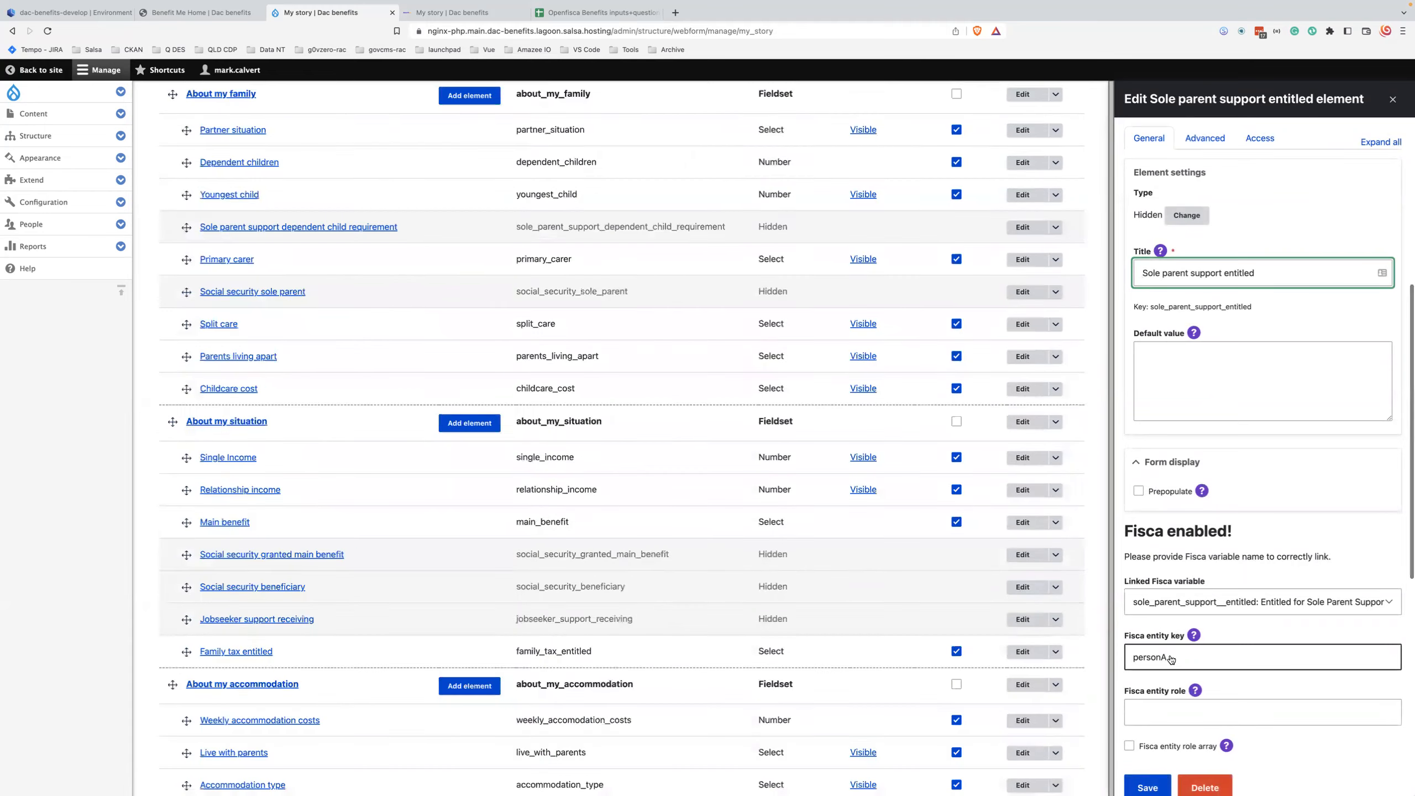
Step: Go back to the webform's OpenFisca settings and check the return value keys against the inspected element
{"action": "left_click", "coordinate": [436, 149]}
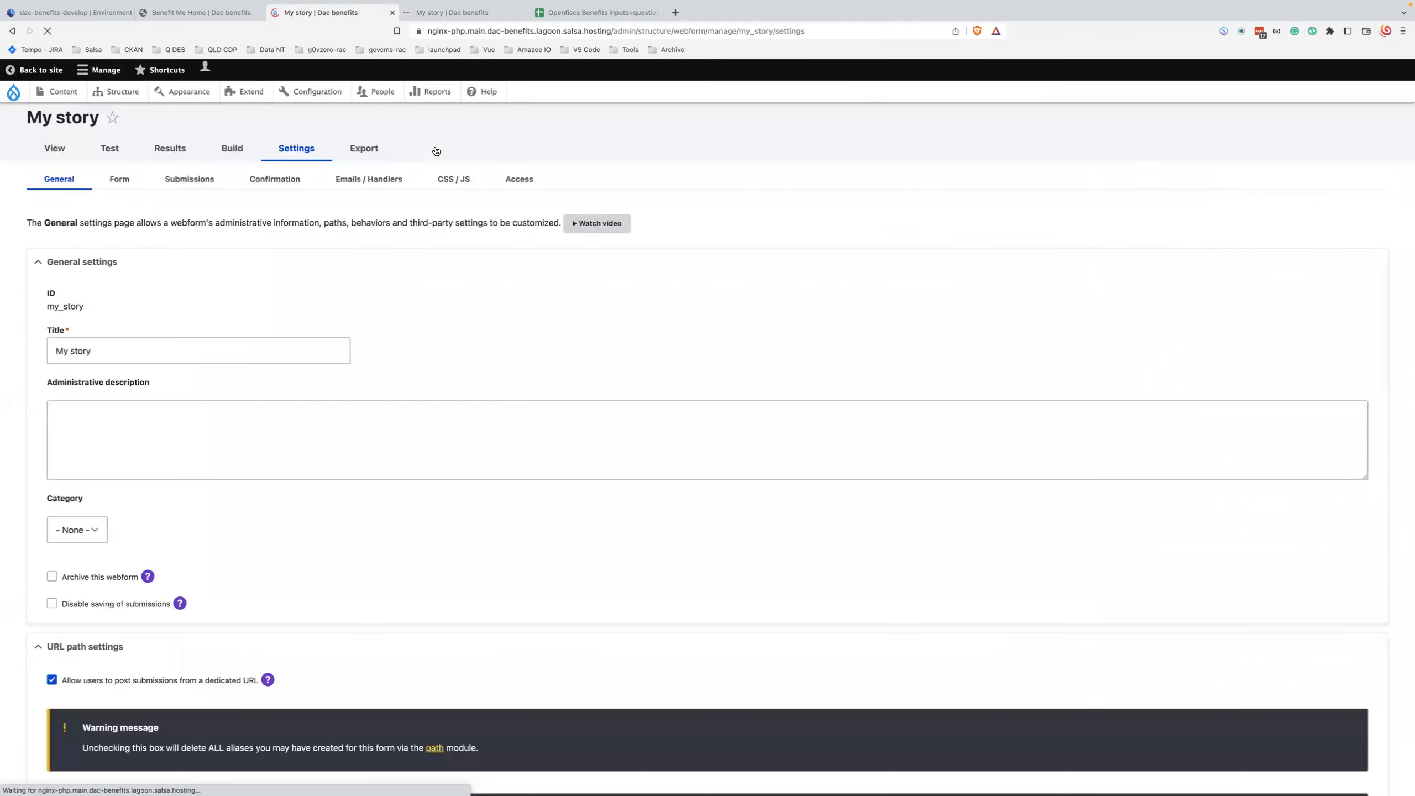
{"action": "scroll", "coordinate": [458, 631], "scroll_direction": "down", "scroll_amount": 1}
{"action": "scroll", "coordinate": [457, 631], "scroll_direction": "down", "scroll_amount": 13}
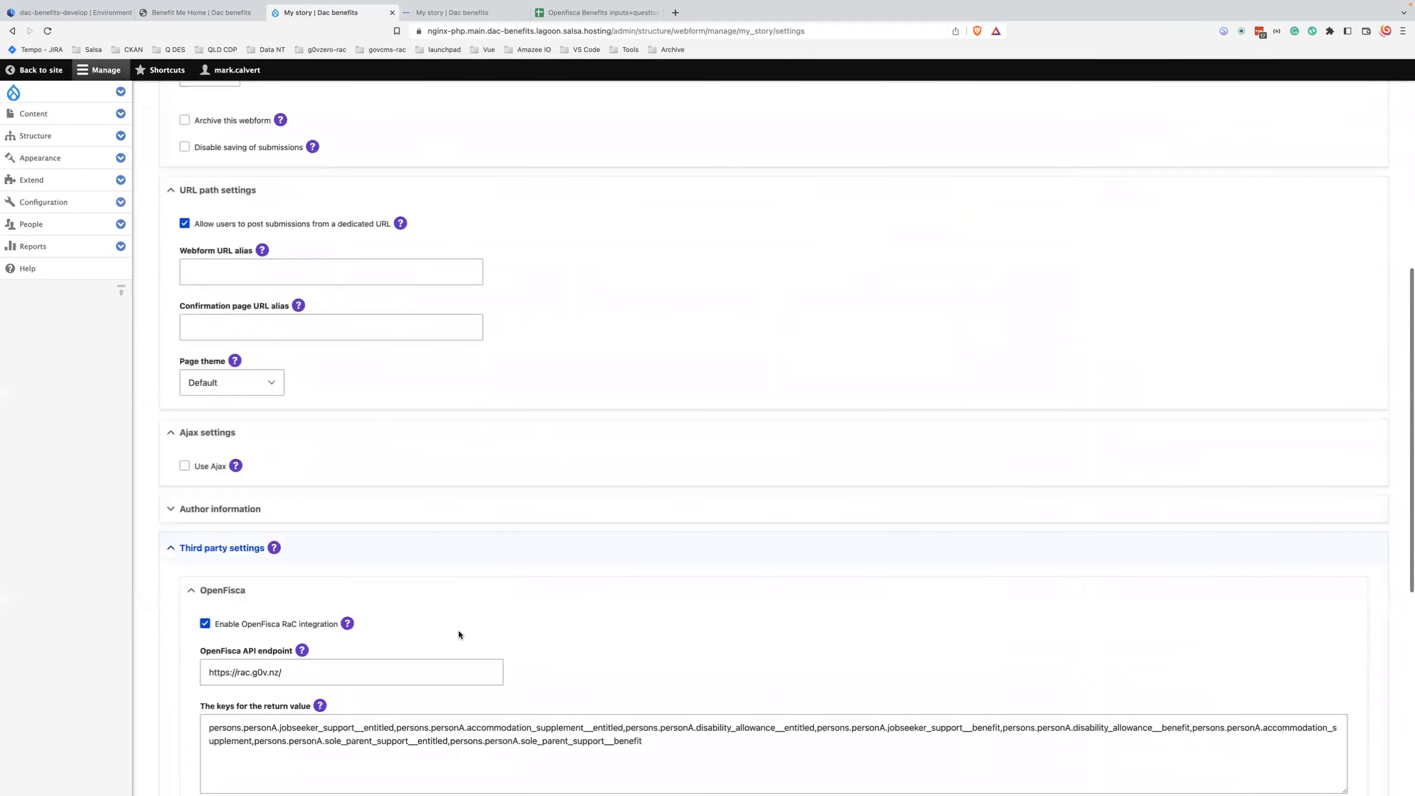
{"action": "scroll", "coordinate": [491, 371], "scroll_direction": "down", "scroll_amount": 2}
{"action": "left_click", "coordinate": [491, 371]}
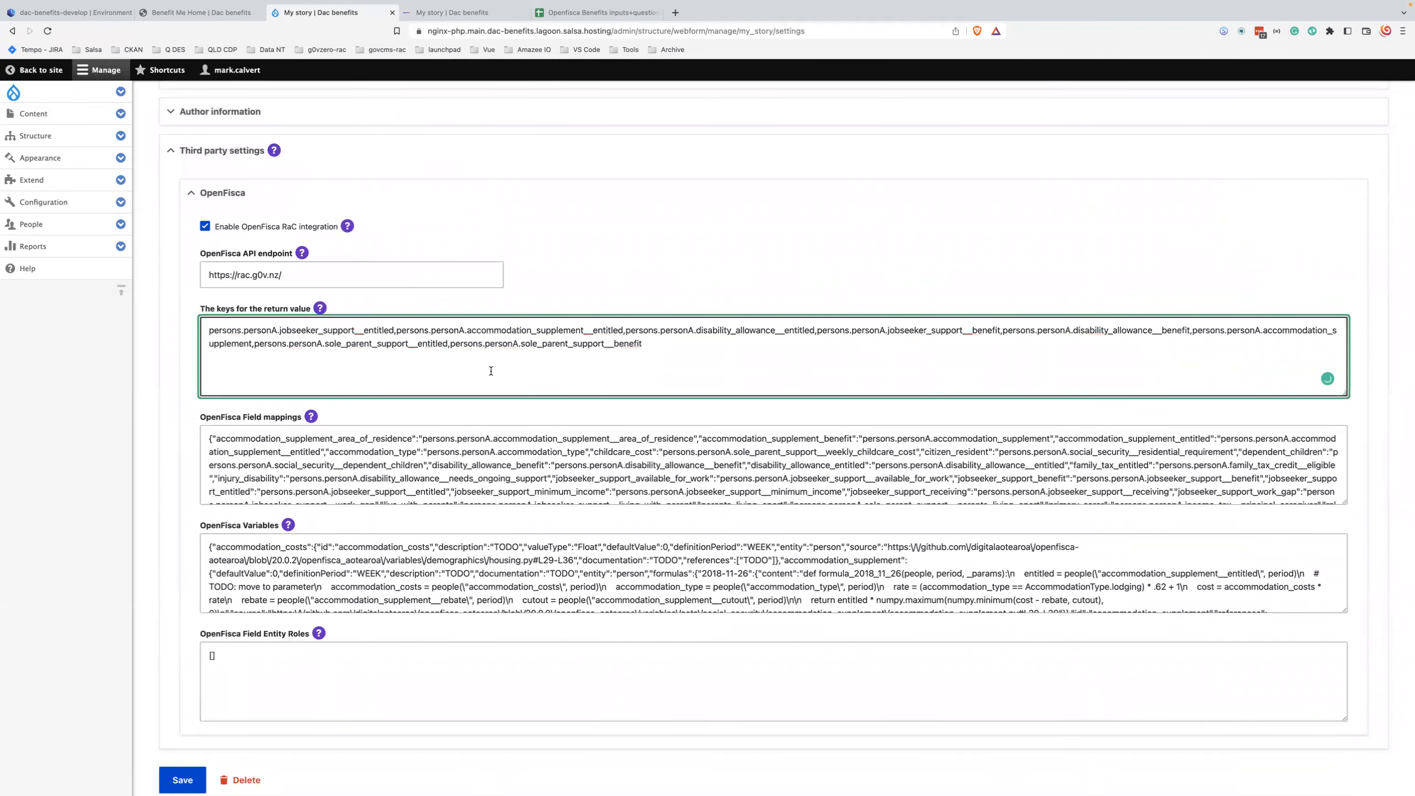
{"action": "scroll", "coordinate": [491, 371], "scroll_direction": "up", "scroll_amount": 15}
Step: Reopen the My story element list and look through the hidden benefit and entitlement elements
{"action": "left_click", "coordinate": [362, 151]}
{"action": "scroll", "coordinate": [362, 151], "scroll_direction": "down", "scroll_amount": 15}
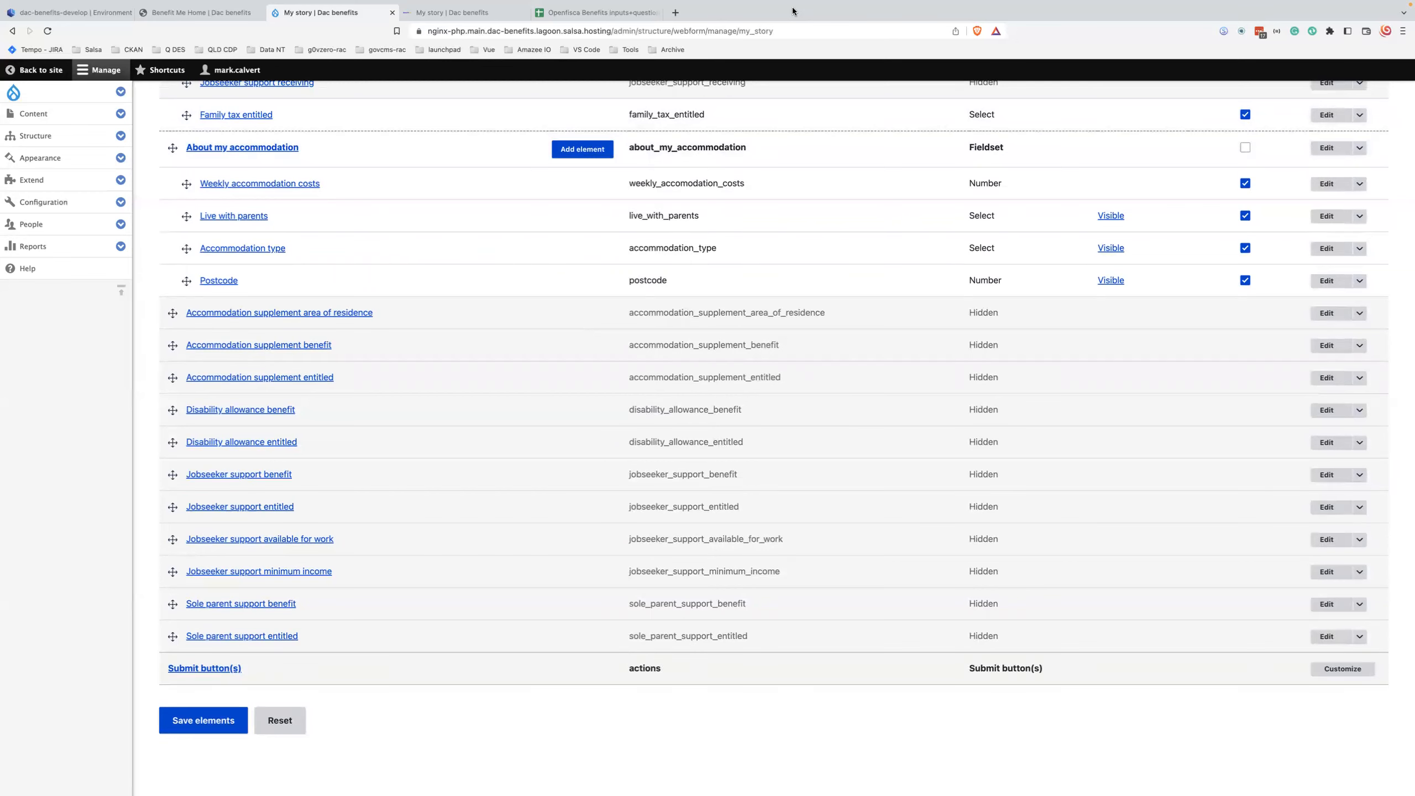
{"action": "scroll", "coordinate": [612, 344], "scroll_direction": "up", "scroll_amount": 12}
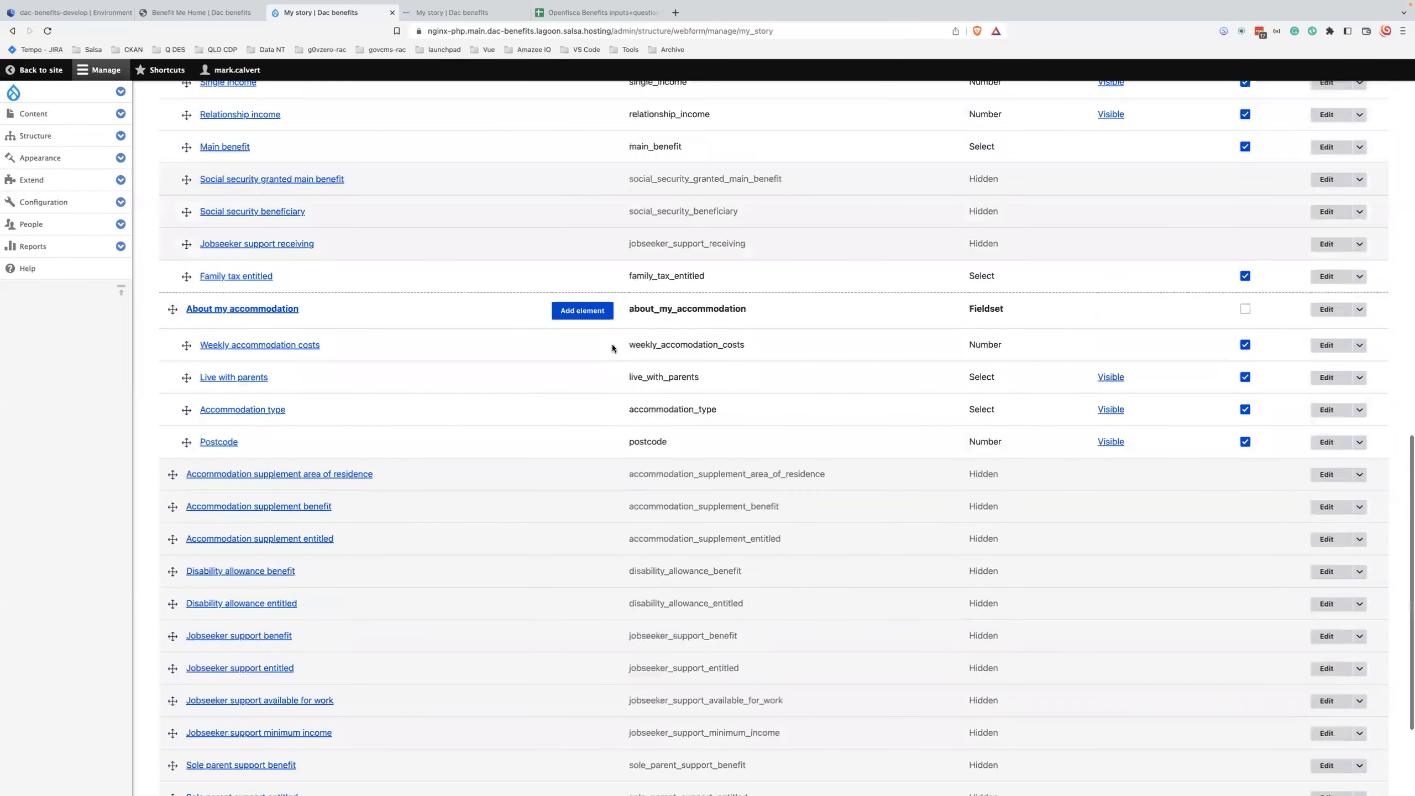
{"action": "scroll", "coordinate": [612, 344], "scroll_direction": "up", "scroll_amount": 4}
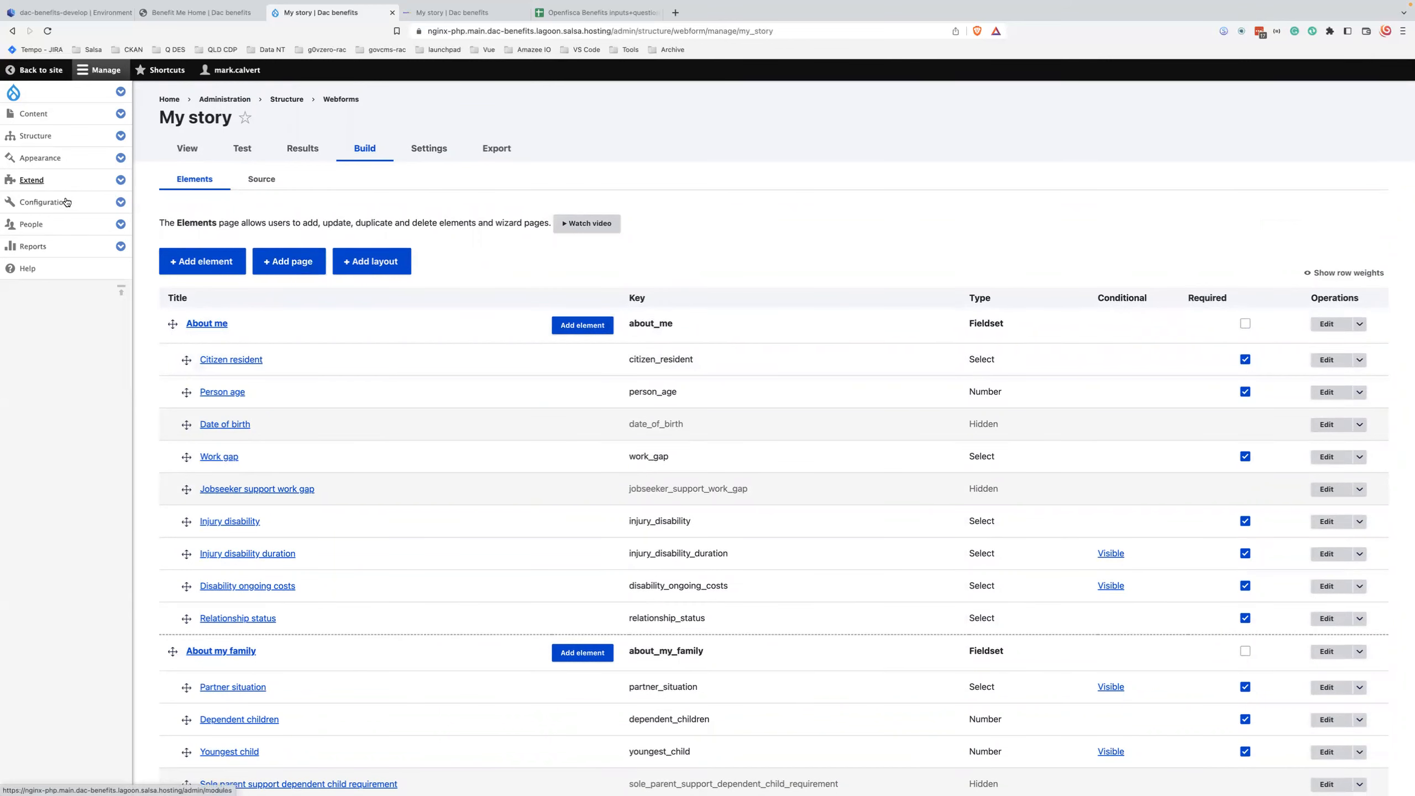
Step: Open the site-wide Webform OpenFisca Settings page at admin/config/webform_fisca/settings on the main environment
{"action": "left_click", "coordinate": [613, 31]}
{"action": "key", "text": "Right"}
{"action": "key", "text": "alt+shift+Left"}
{"action": "key", "text": "alt+shift+Left"}
{"action": "key", "text": "alt+shift+Left"}
{"action": "key", "text": "alt+shift+Left"}
{"action": "key", "text": "alt+shift+Left"}
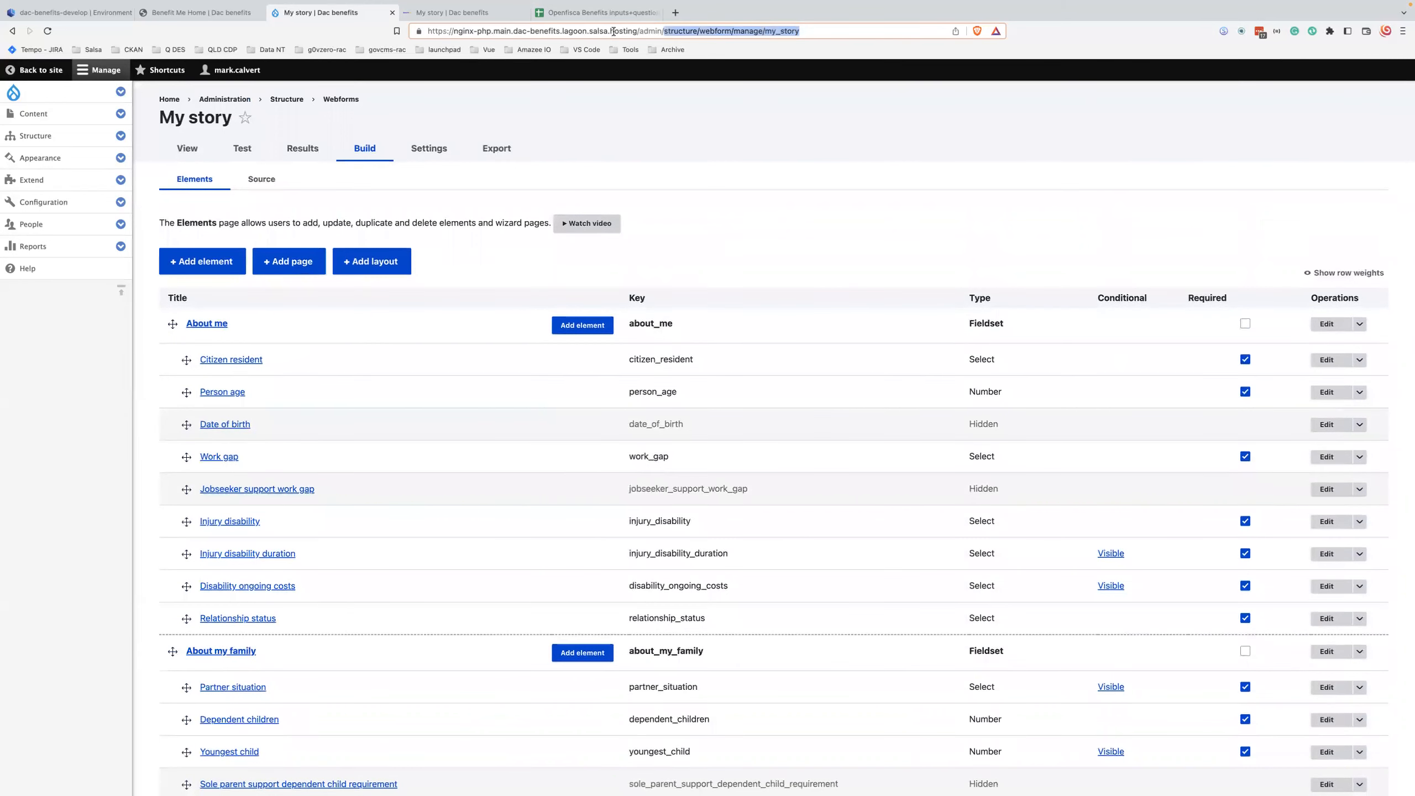
{"action": "type", "text": "ad"}
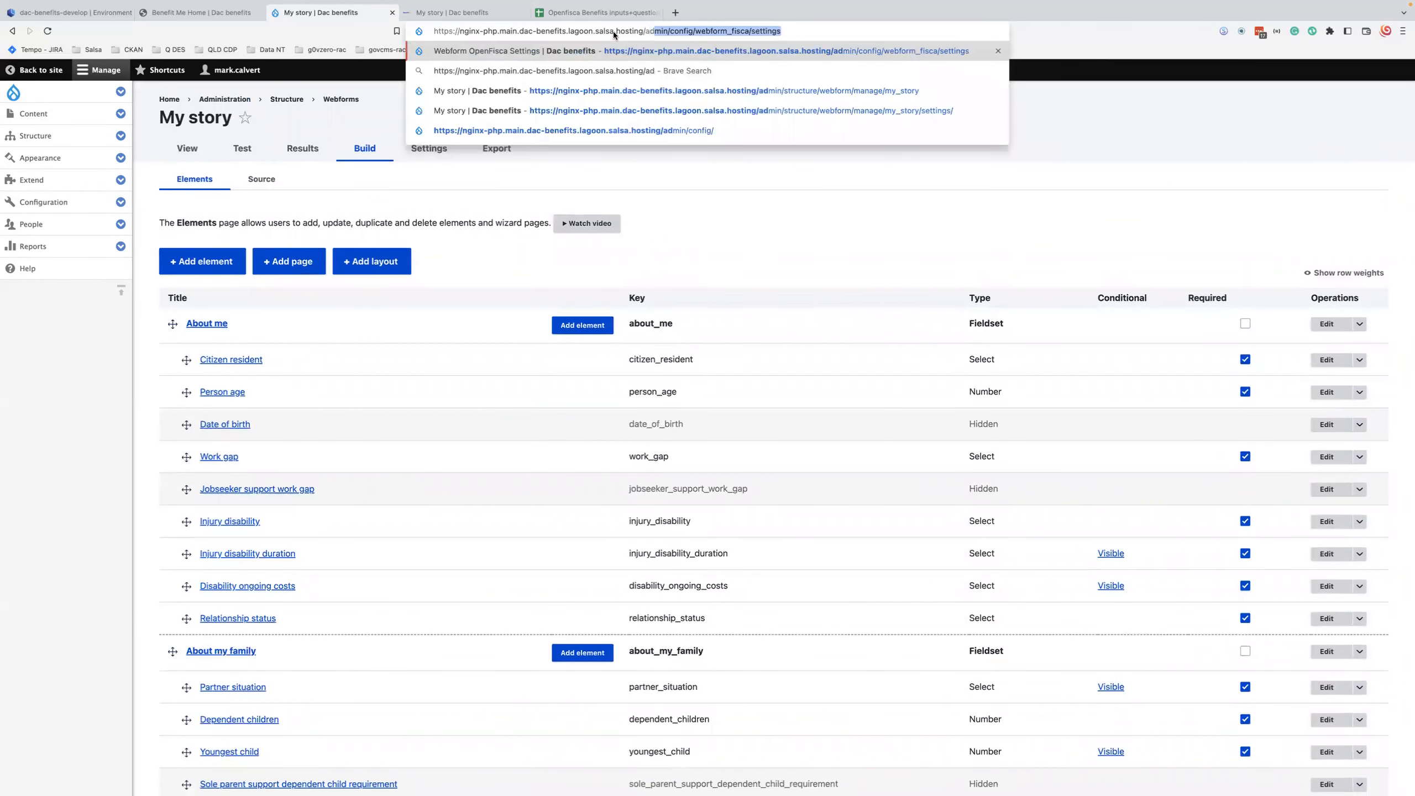
{"action": "key", "text": "Return"}
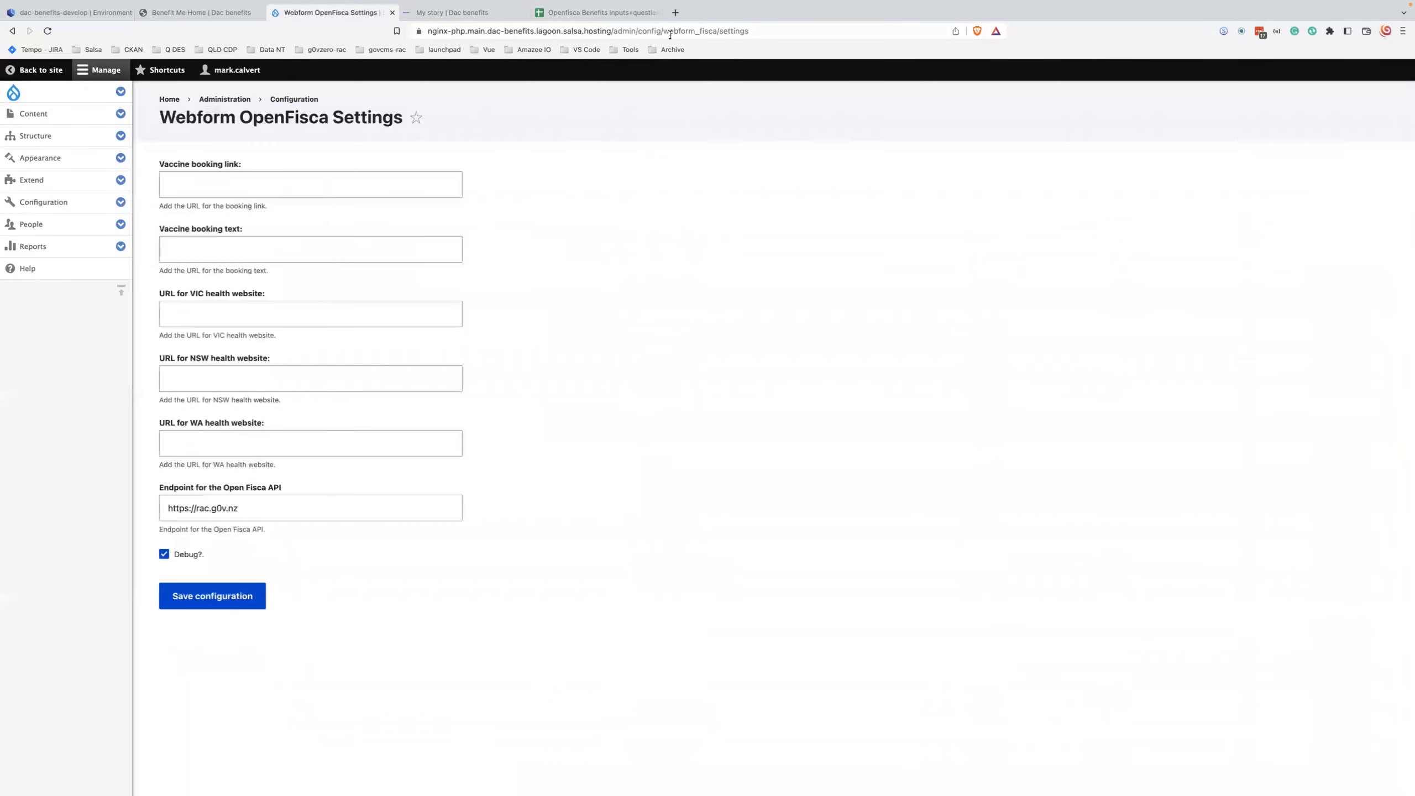
Step: Disable the Debug option in the Webform OpenFisca Settings and save the configuration
{"action": "left_click", "coordinate": [164, 555]}
{"action": "left_click", "coordinate": [164, 554]}
{"action": "left_click", "coordinate": [200, 592]}
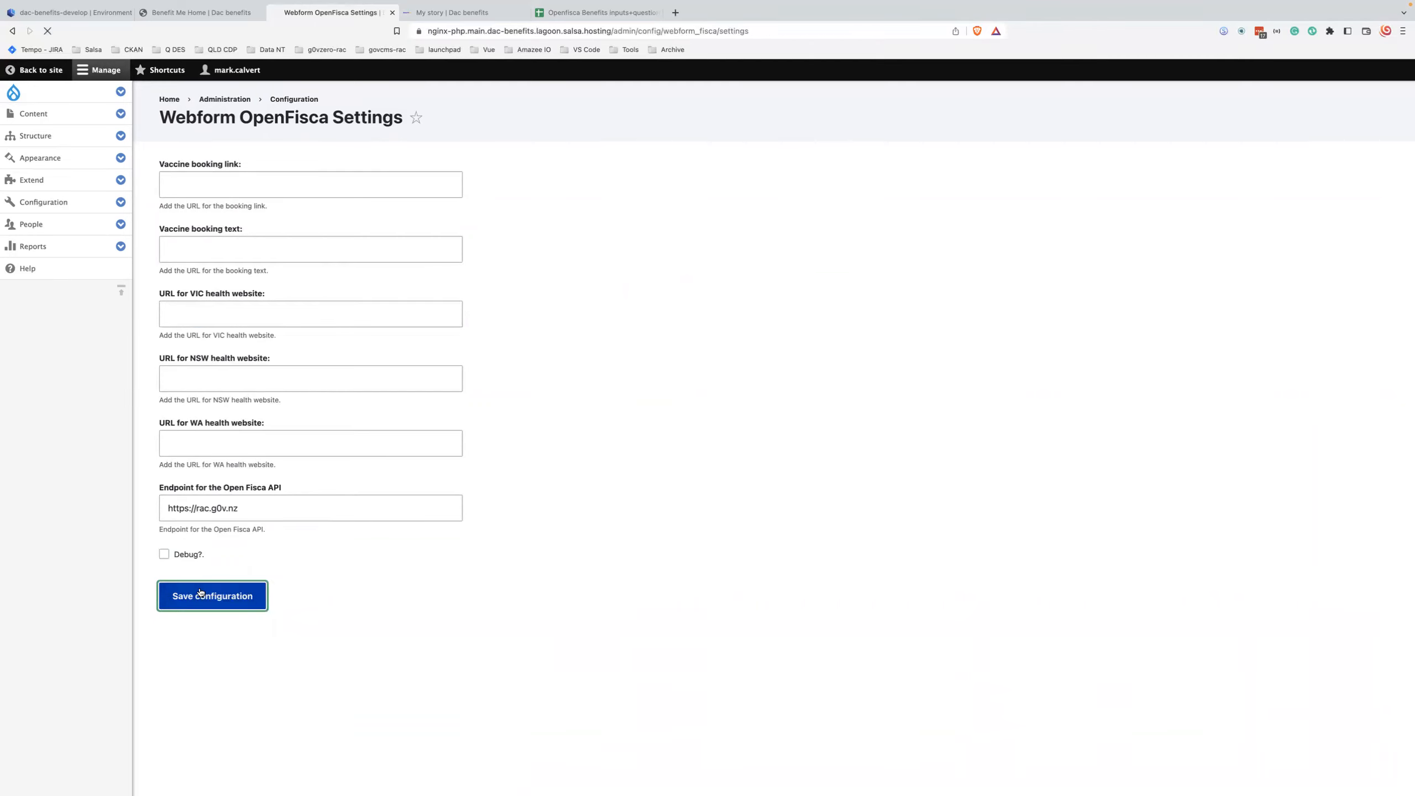
Step: Go back to the My story webform's build page and look down its elements to the accommodation section
{"action": "left_click", "coordinate": [13, 31]}
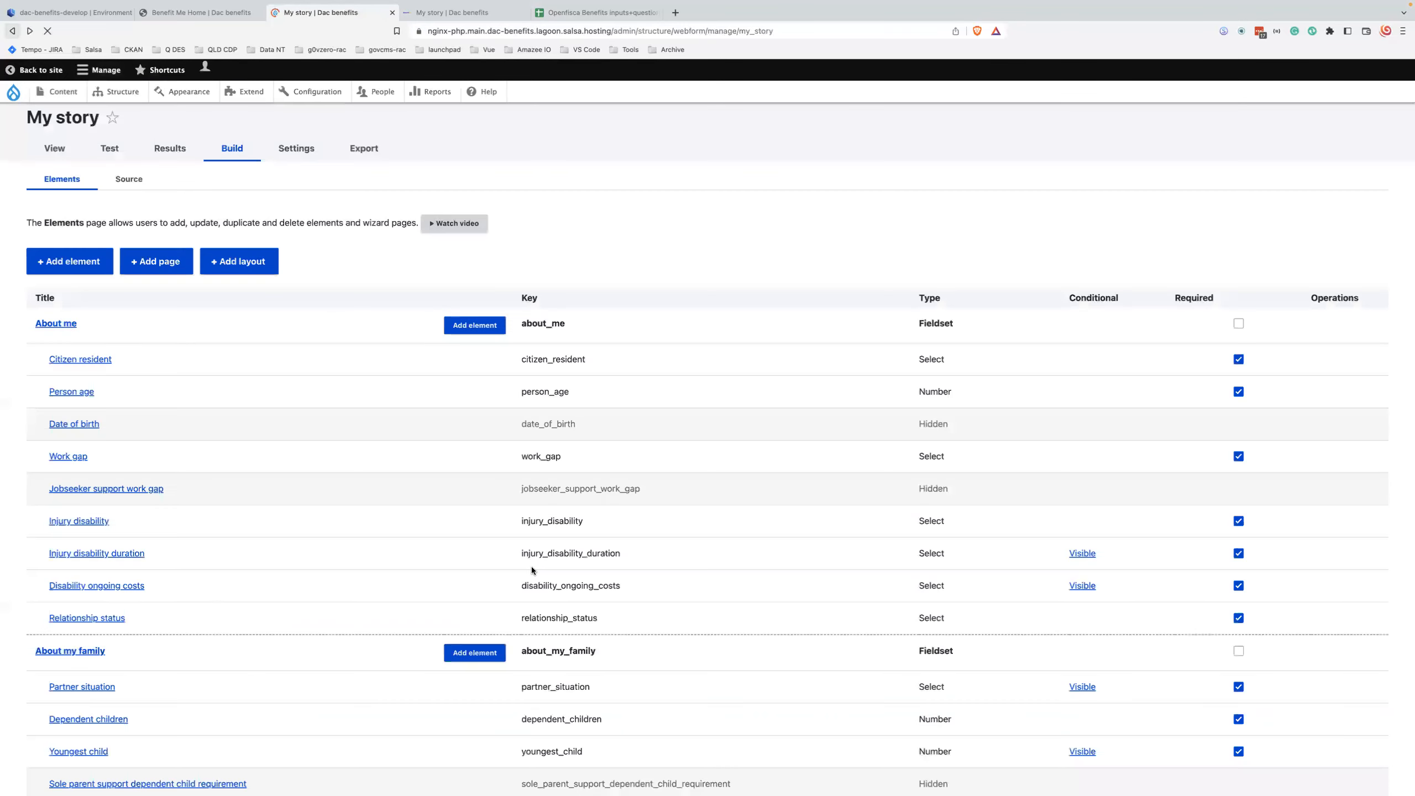
{"action": "scroll", "coordinate": [533, 571], "scroll_direction": "down", "scroll_amount": 18}
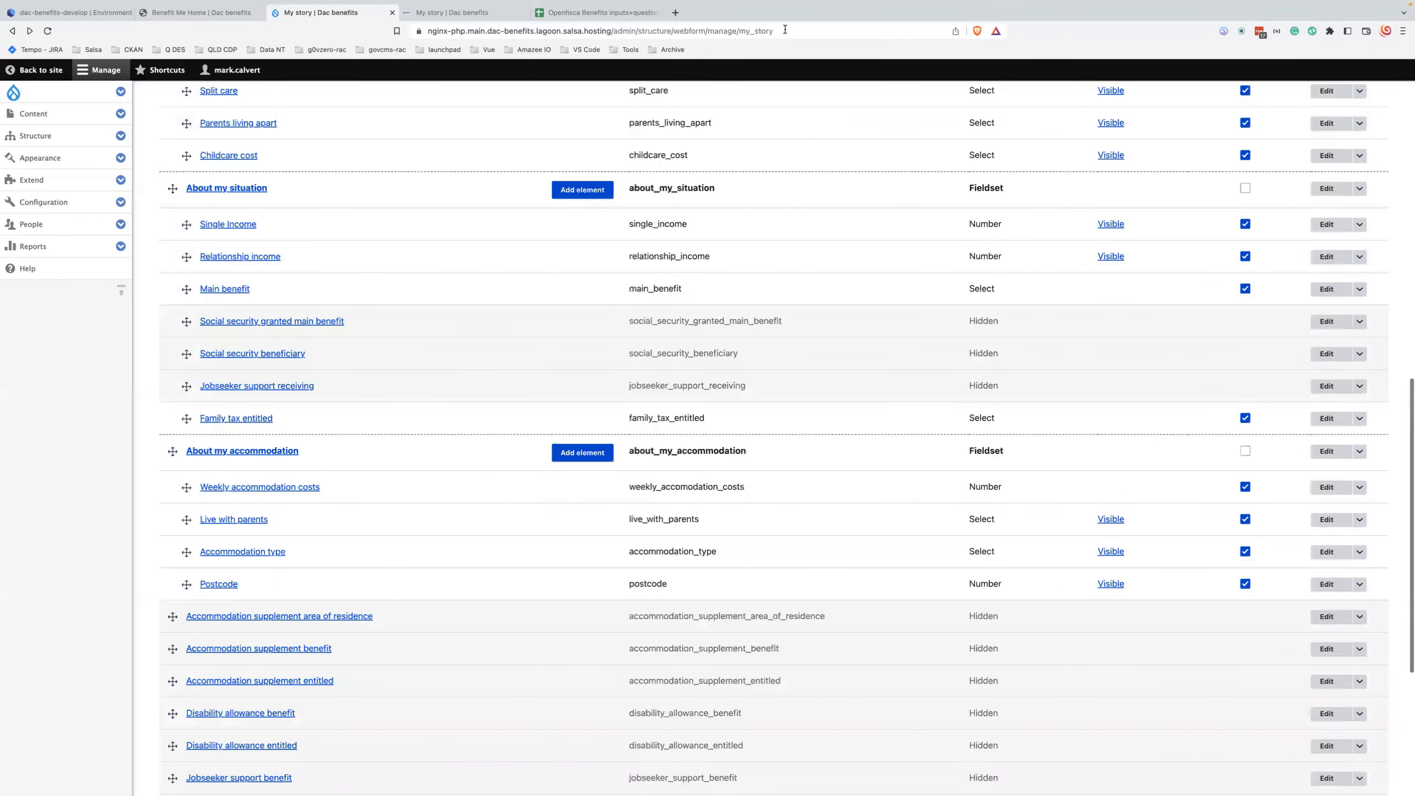